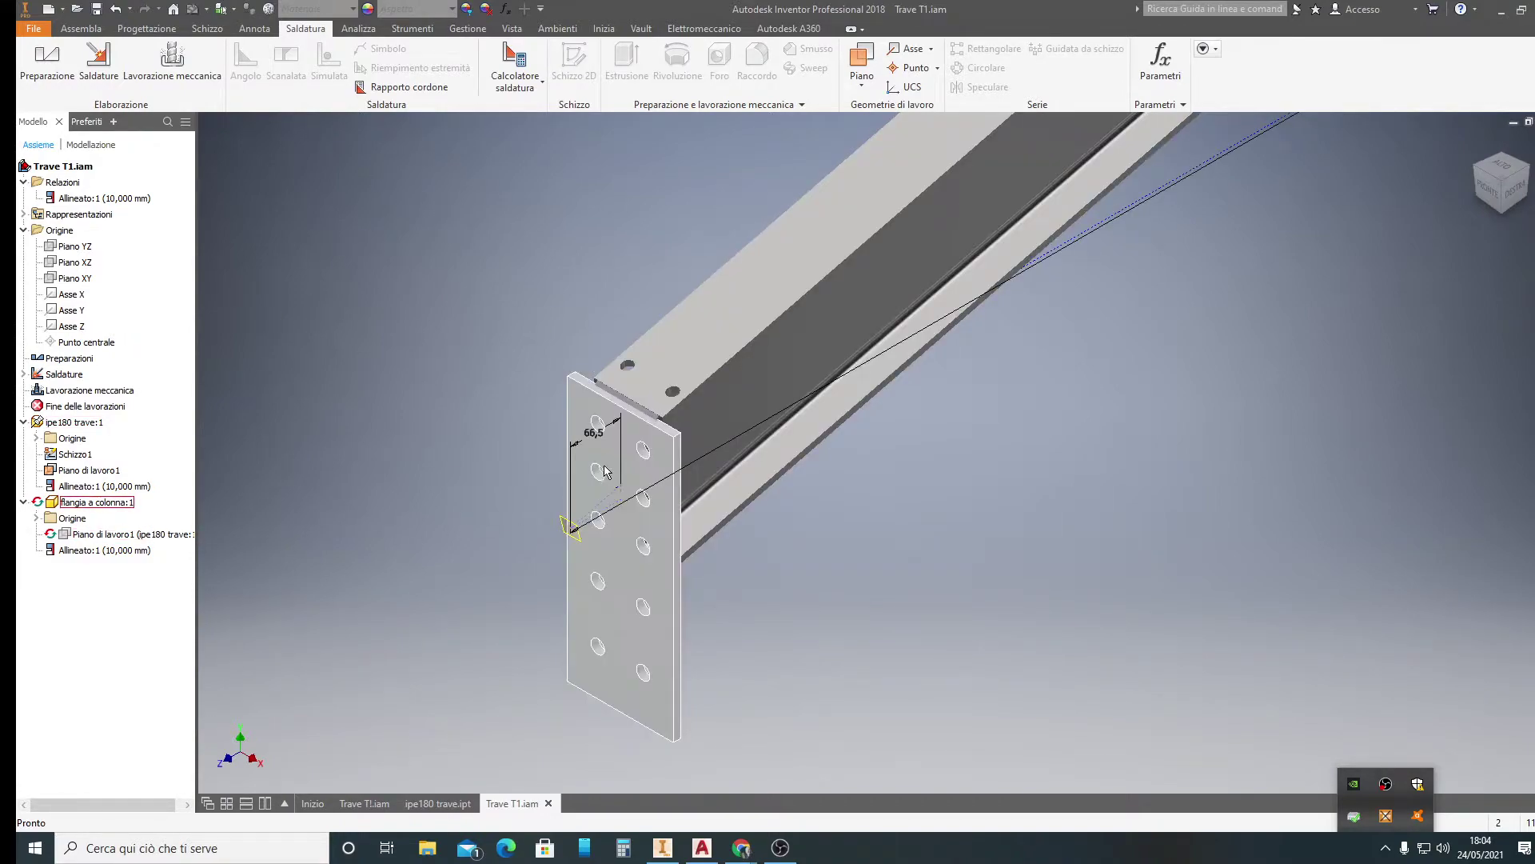
Set the column flange plate material to Acciaio, Dolce and return to the assembly
{"action": "double_click", "coordinate": [649, 675]}
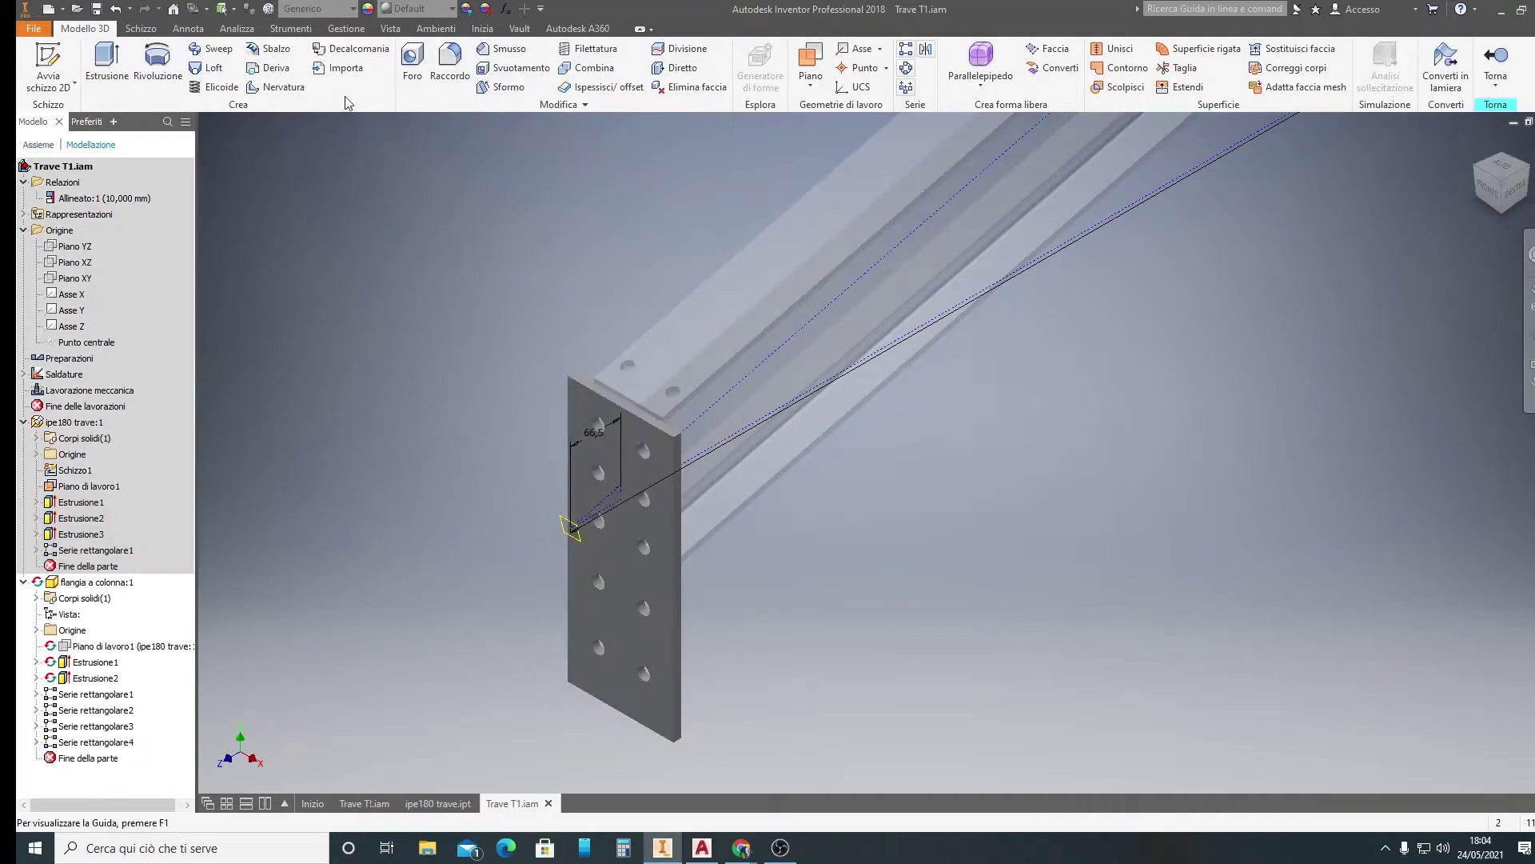
{"action": "left_click", "coordinate": [320, 9]}
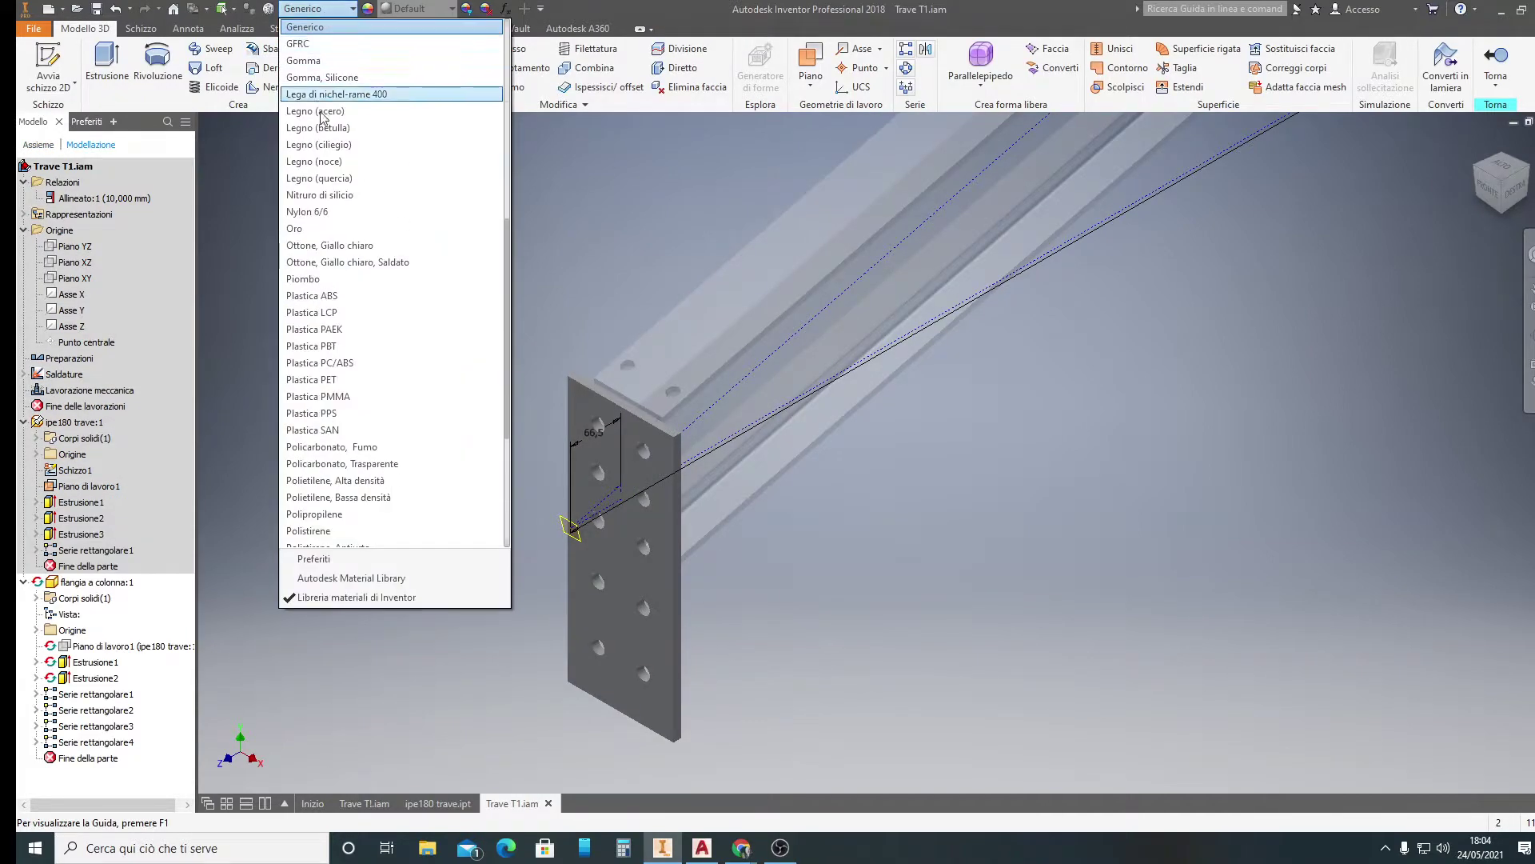
{"action": "scroll", "coordinate": [507, 251], "scroll_direction": "up", "scroll_amount": 5}
{"action": "scroll", "coordinate": [507, 251], "scroll_direction": "up", "scroll_amount": 5}
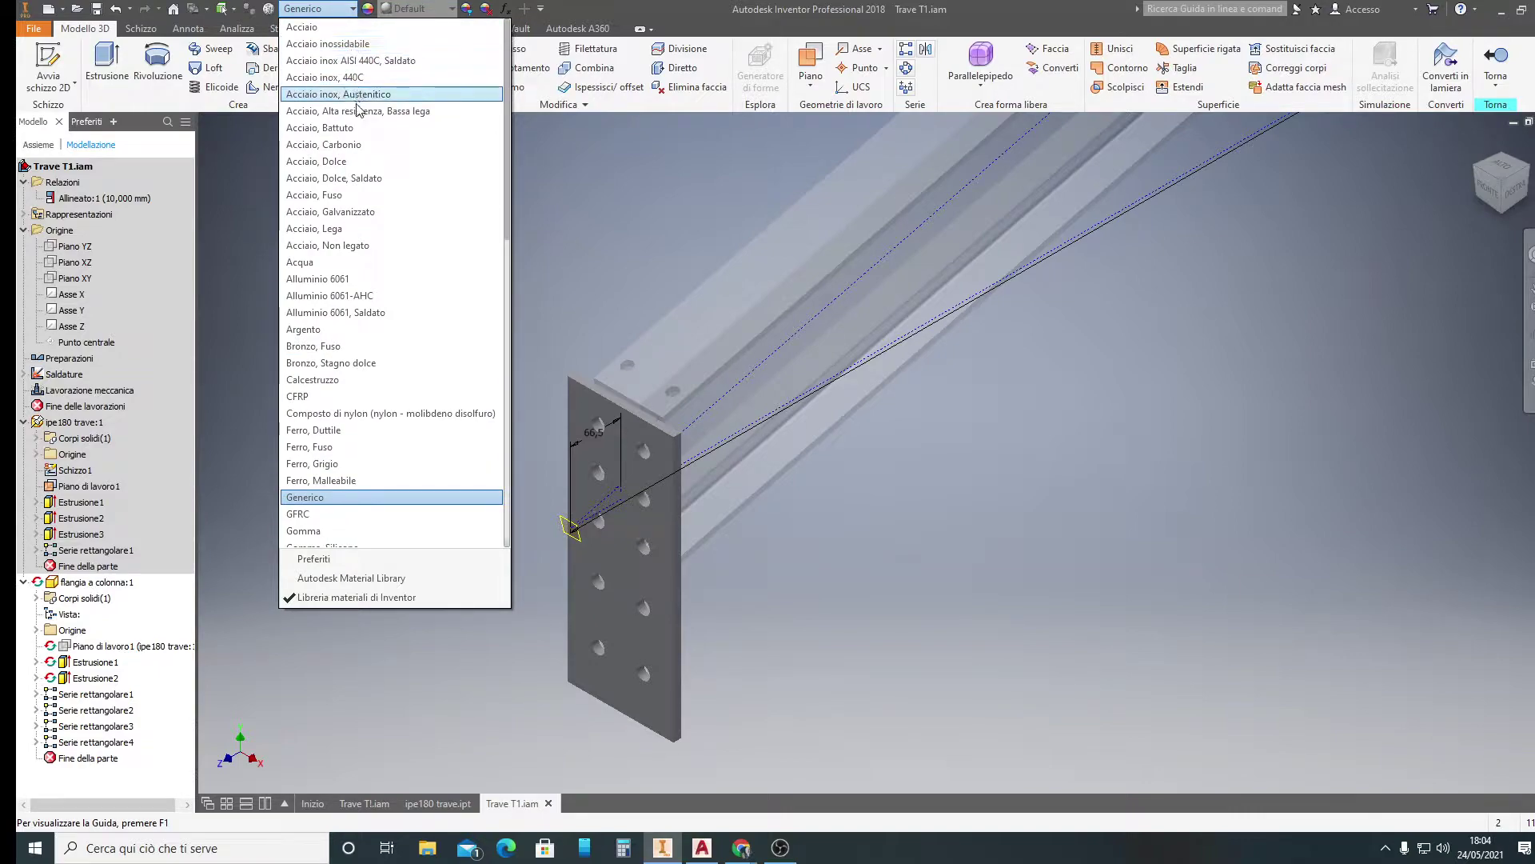
{"action": "left_click", "coordinate": [356, 161]}
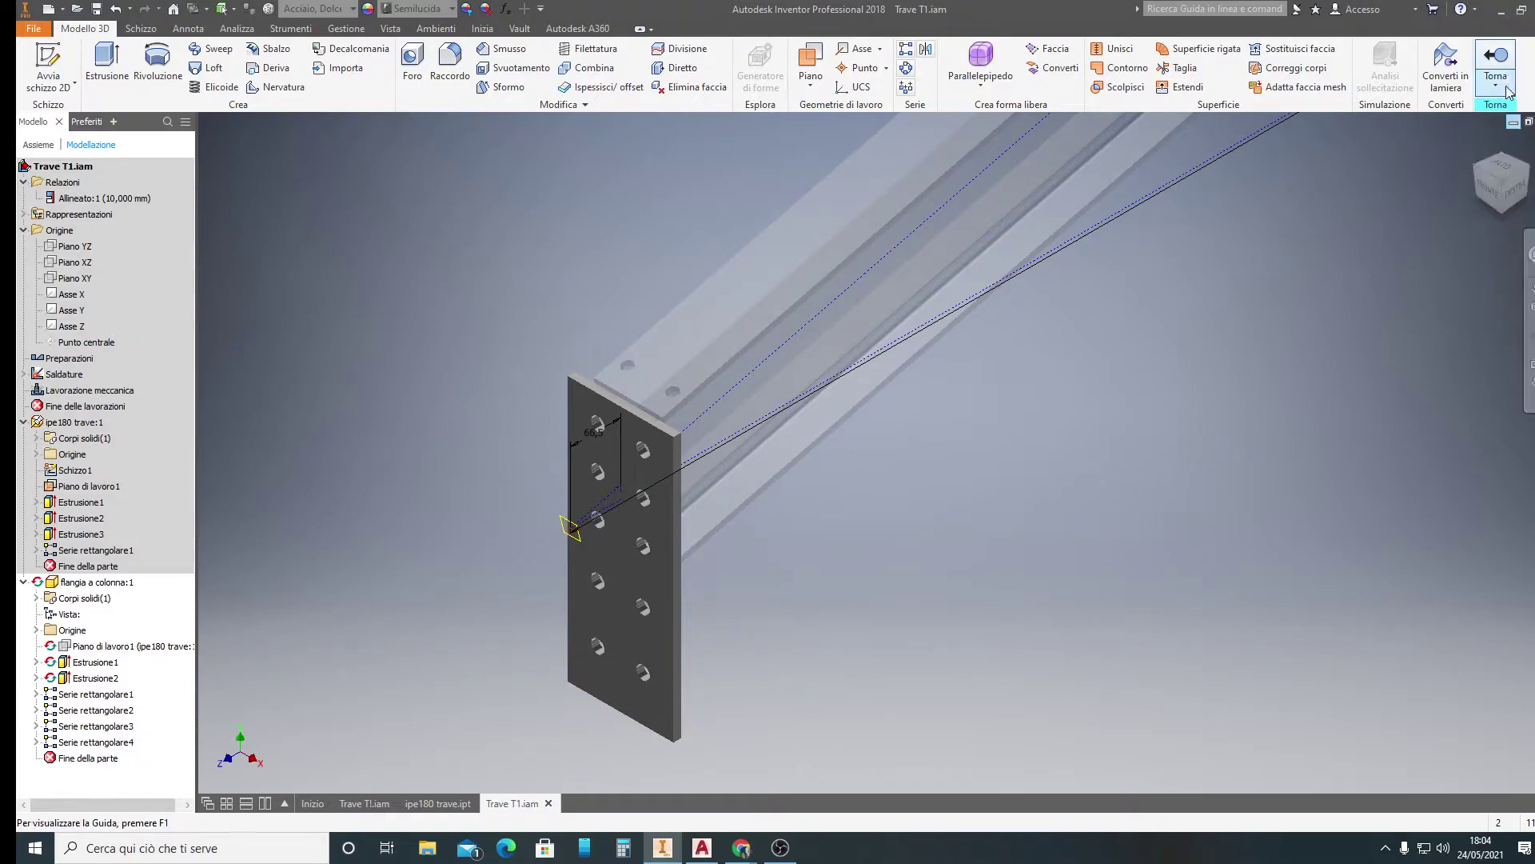
{"action": "left_click", "coordinate": [1499, 60]}
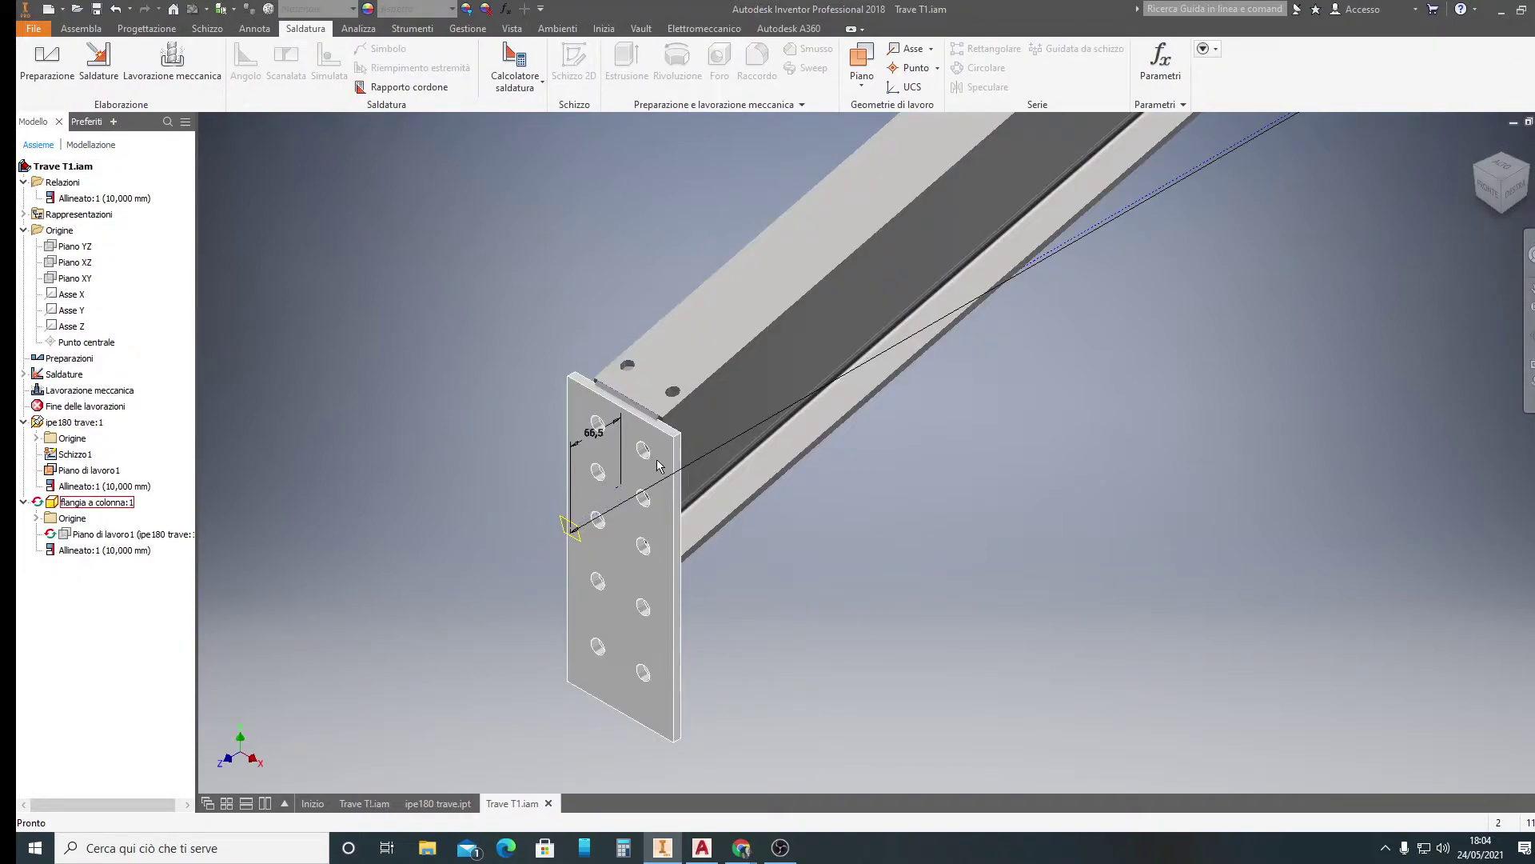
View the beam from the right side, then switch over to the AutoCAD drawing
{"action": "left_click", "coordinate": [1518, 192]}
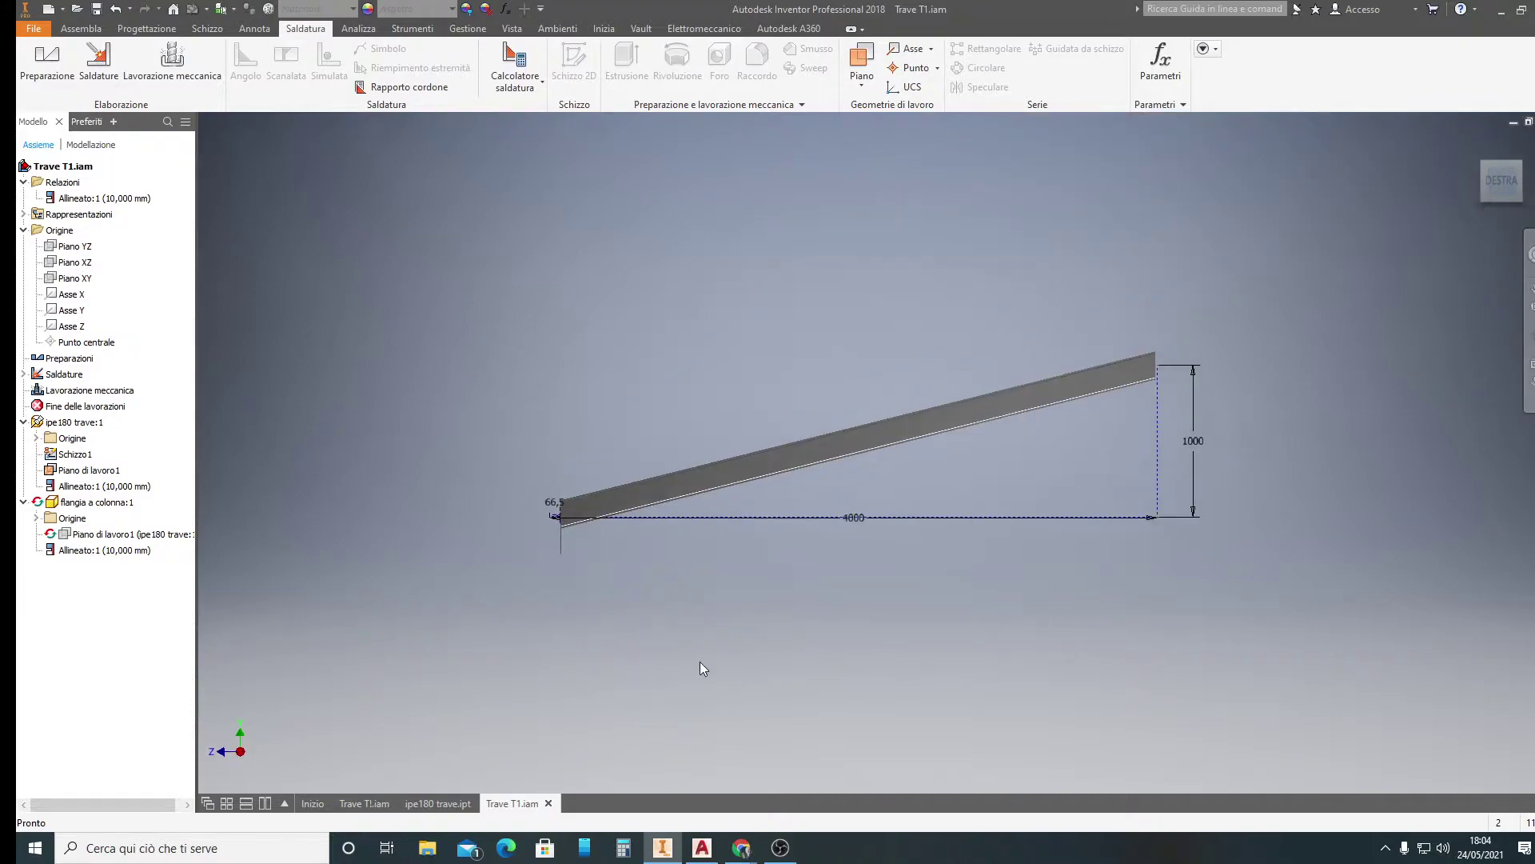
{"action": "scroll", "coordinate": [531, 537], "scroll_direction": "down", "scroll_amount": 3}
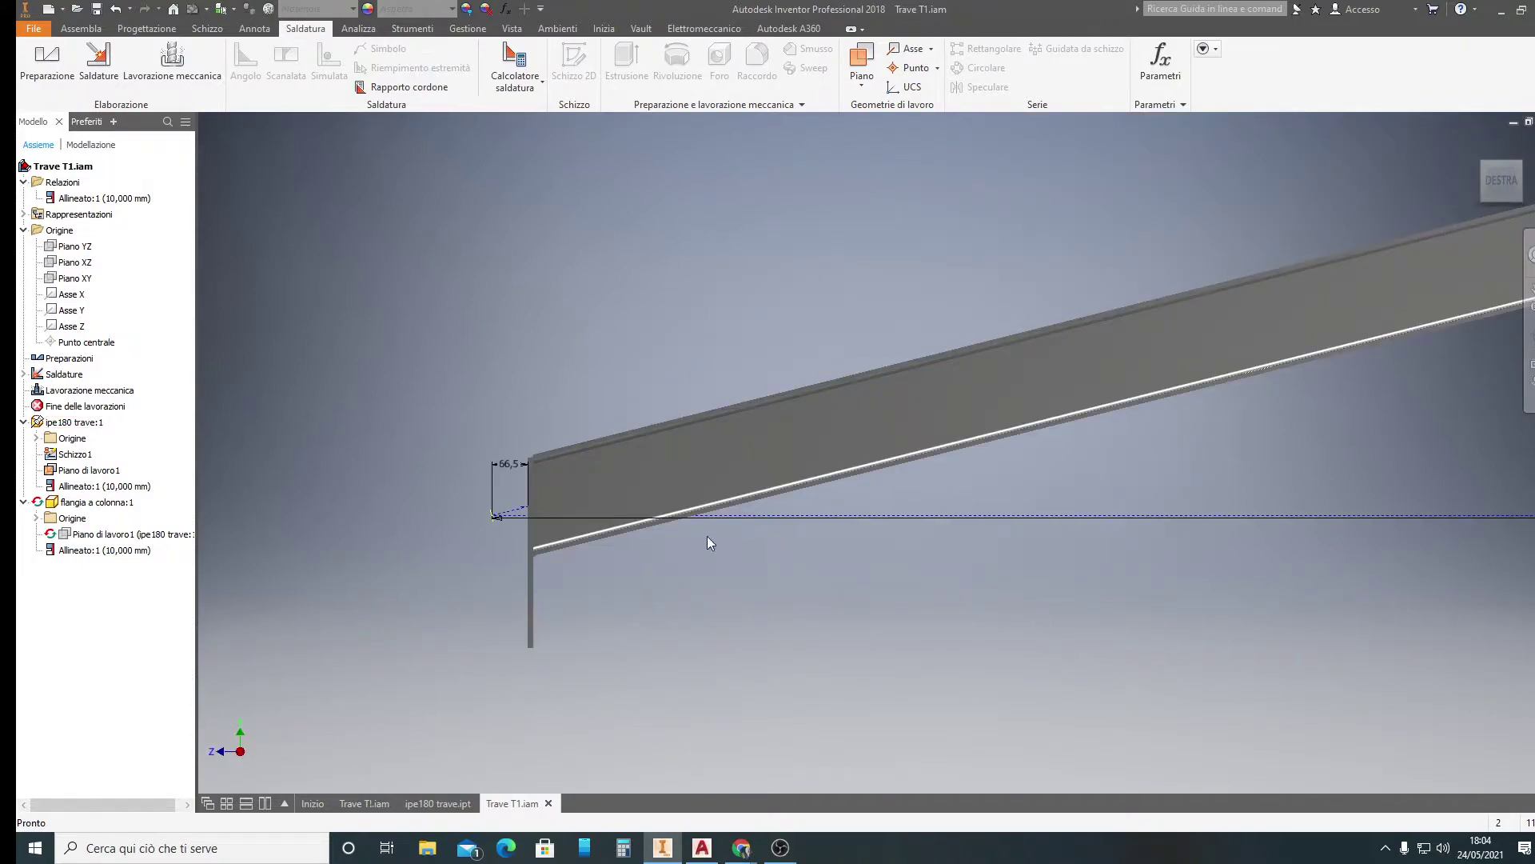
{"action": "left_click", "coordinate": [702, 847]}
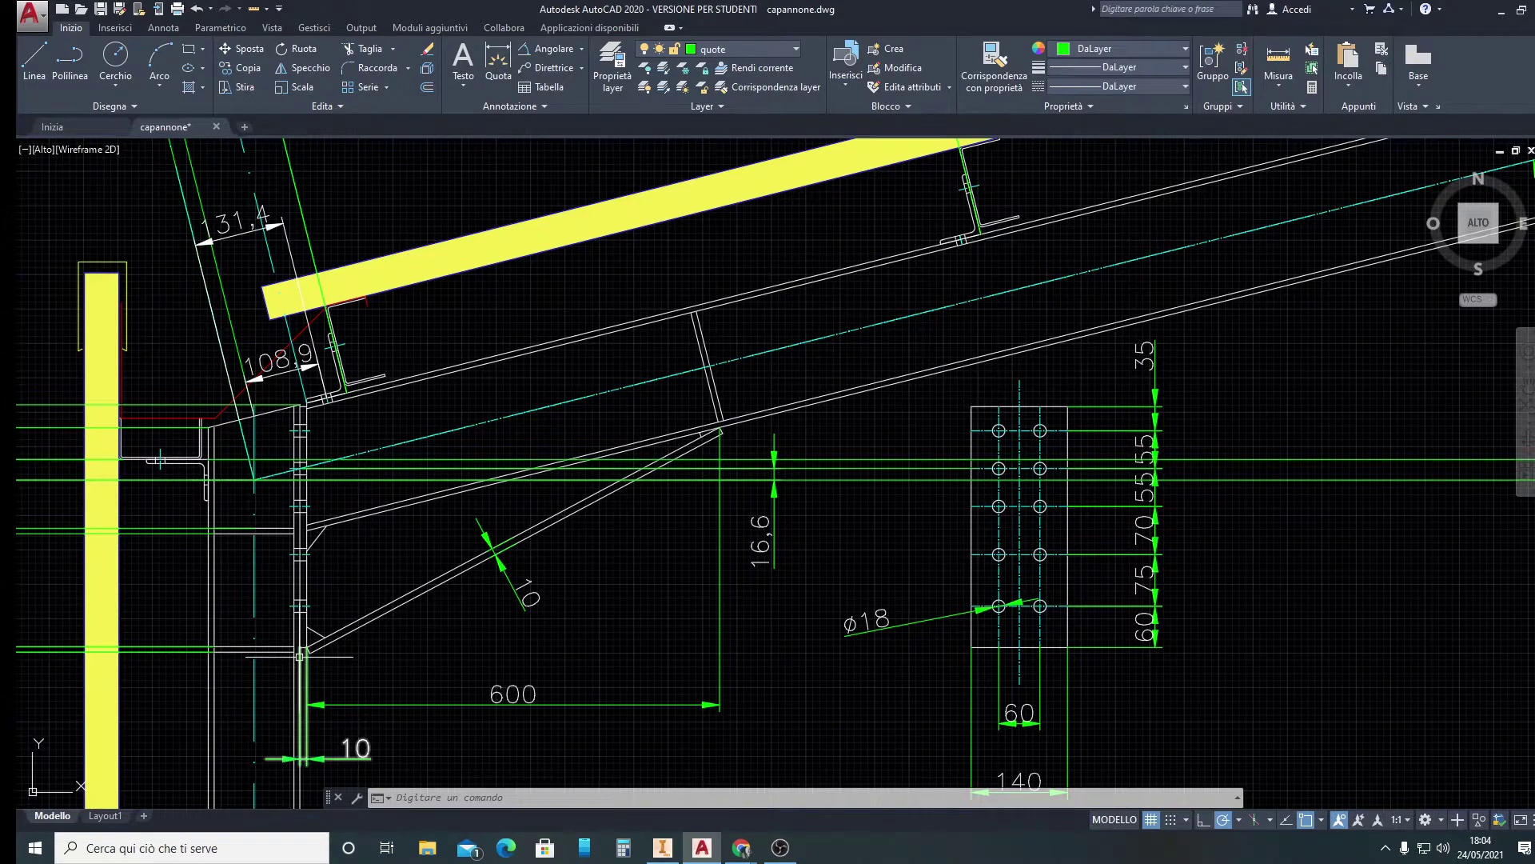
{"action": "scroll", "coordinate": [337, 611], "scroll_direction": "down", "scroll_amount": 3}
{"action": "scroll", "coordinate": [271, 620], "scroll_direction": "up", "scroll_amount": 5}
{"action": "scroll", "coordinate": [265, 624], "scroll_direction": "up", "scroll_amount": 4}
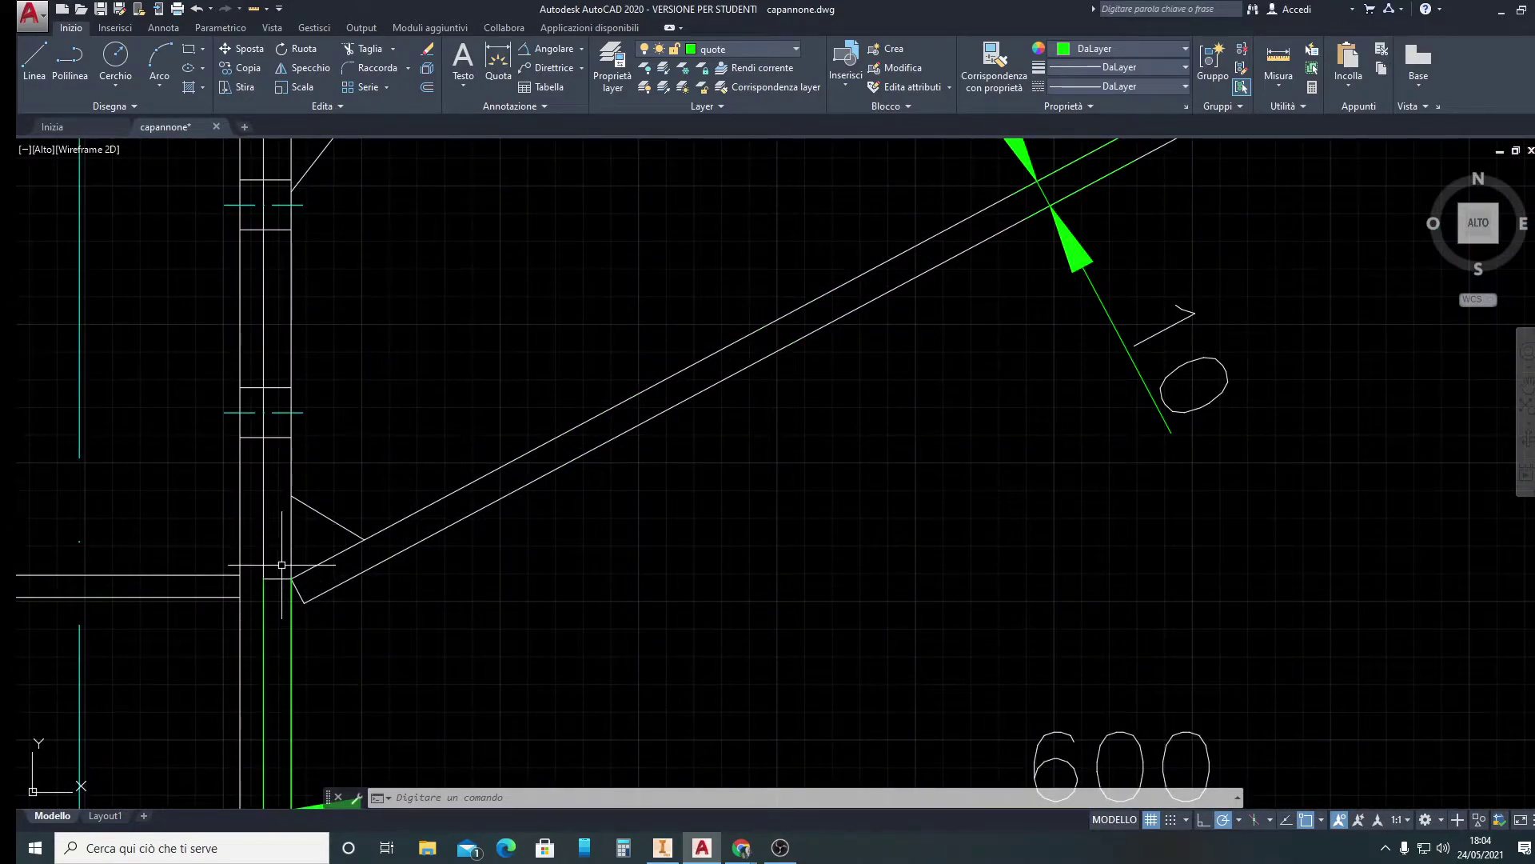
{"action": "scroll", "coordinate": [529, 552], "scroll_direction": "down", "scroll_amount": 2}
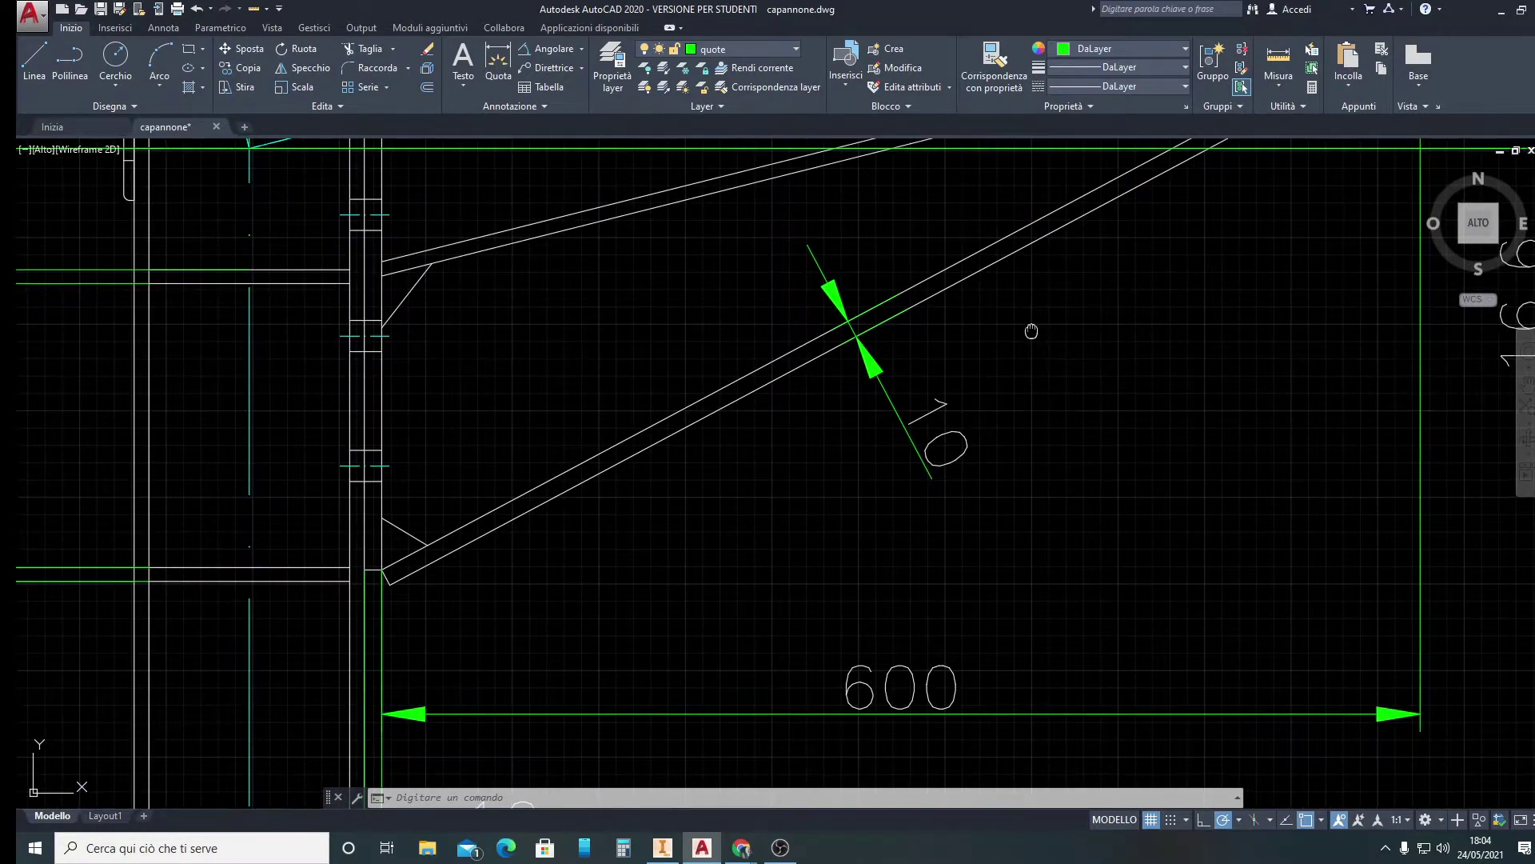
{"action": "middle_click_drag", "start_coordinate": [1031, 328], "coordinate": [884, 520]}
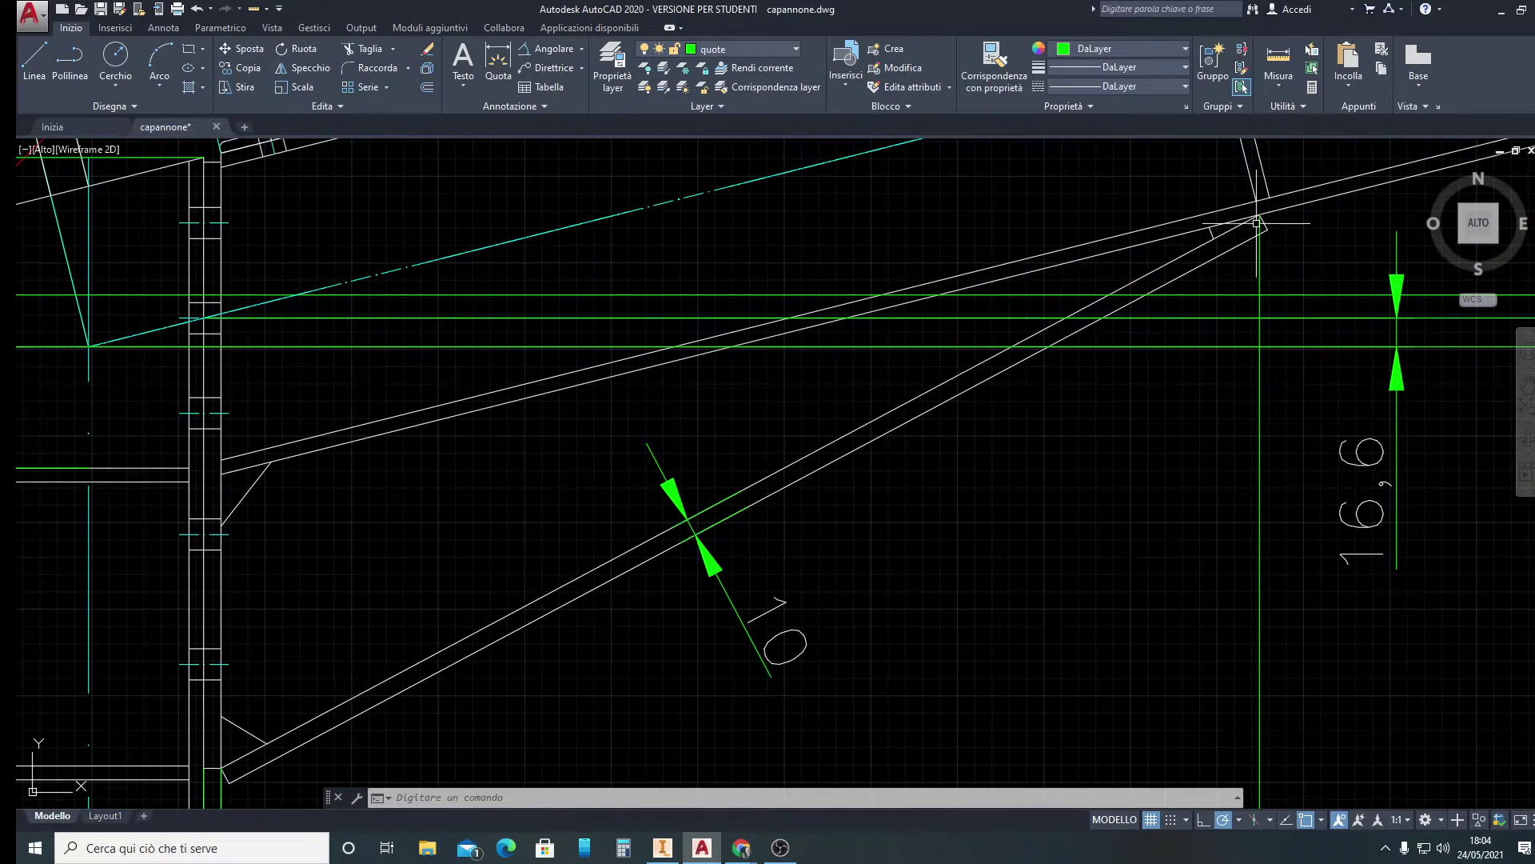
{"action": "middle_click_drag", "start_coordinate": [1256, 224], "coordinate": [1176, 443]}
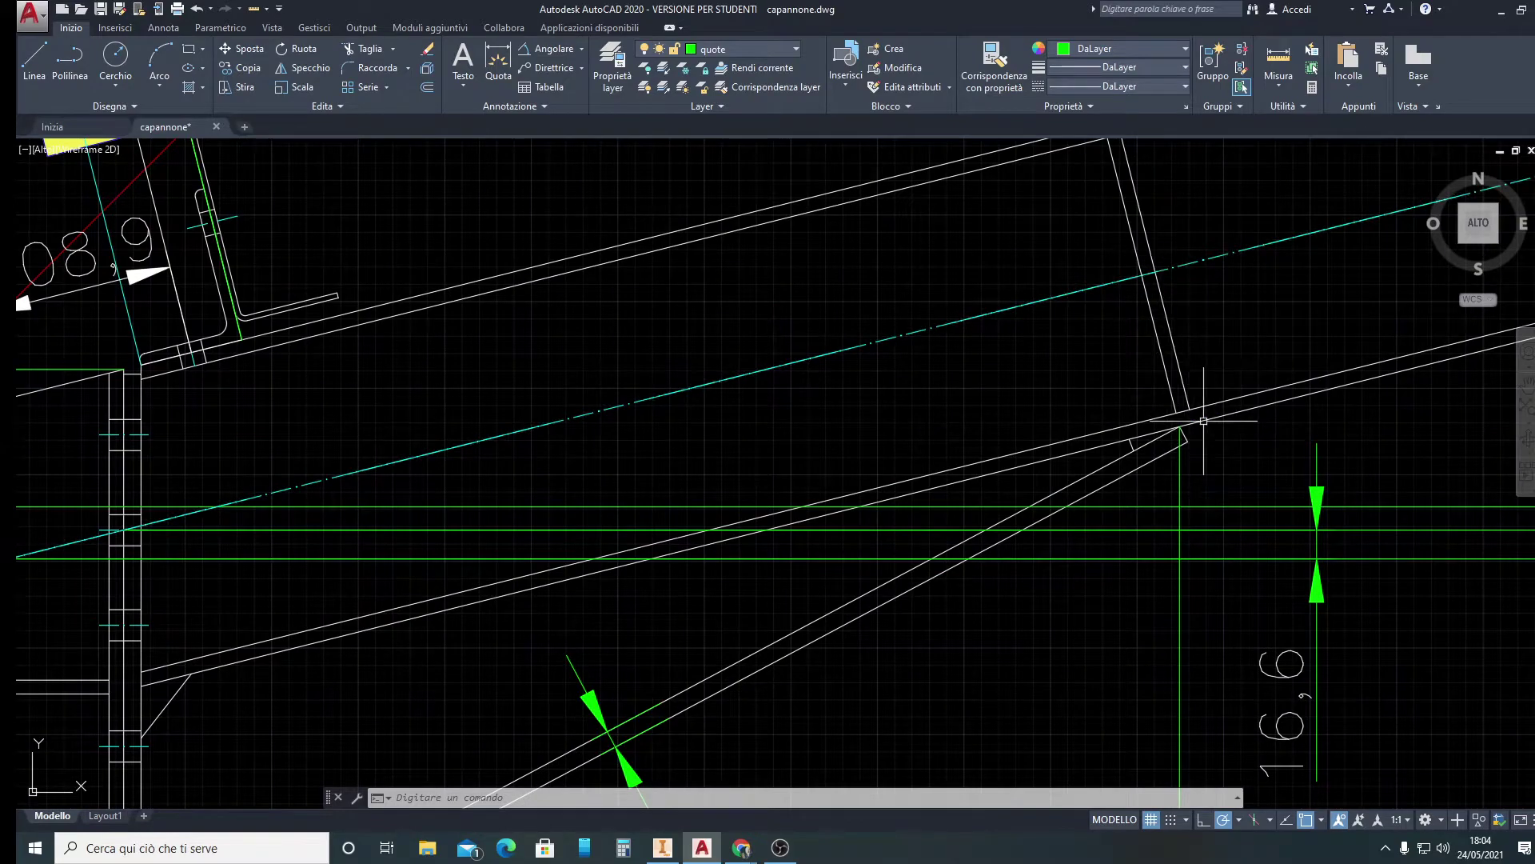
{"action": "scroll", "coordinate": [1151, 271], "scroll_direction": "down", "scroll_amount": 2}
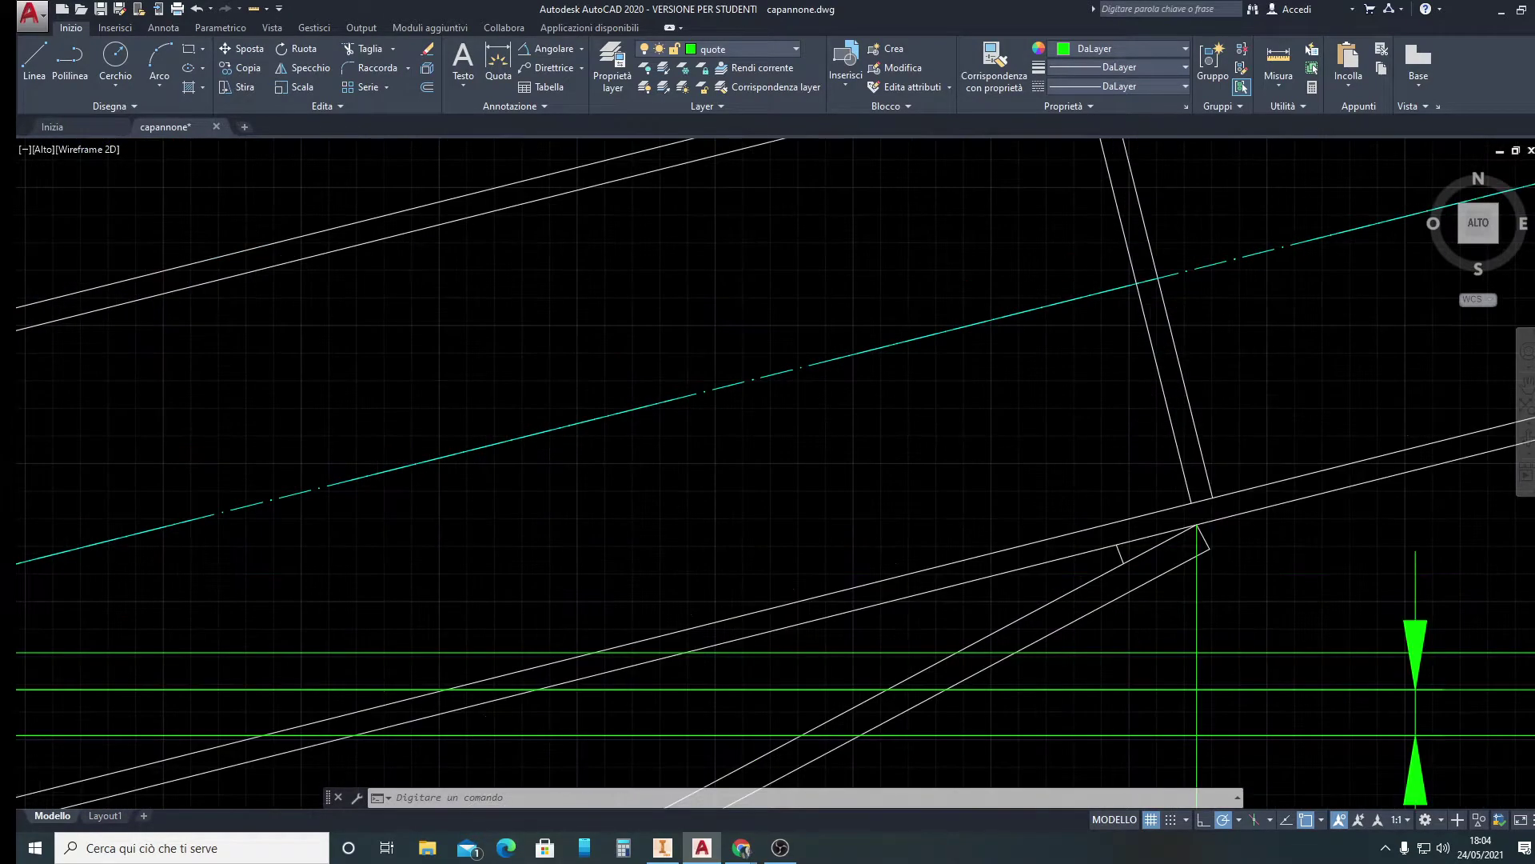
{"action": "scroll", "coordinate": [1146, 261], "scroll_direction": "down", "scroll_amount": 2}
{"action": "middle_click_drag", "start_coordinate": [1137, 256], "coordinate": [882, 356]}
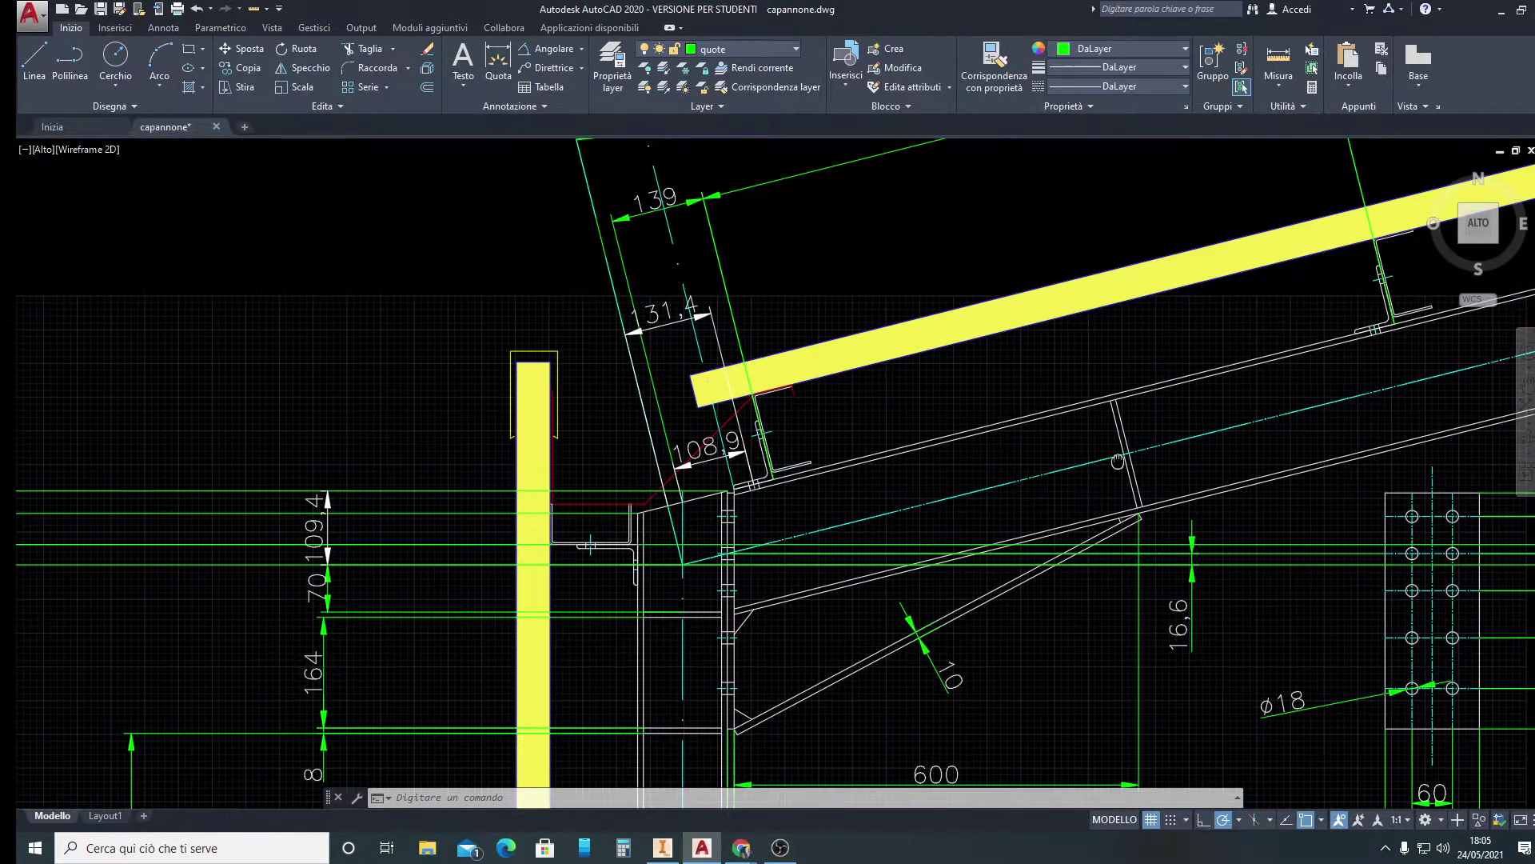
{"action": "middle_click_drag", "start_coordinate": [800, 209], "coordinate": [664, 672]}
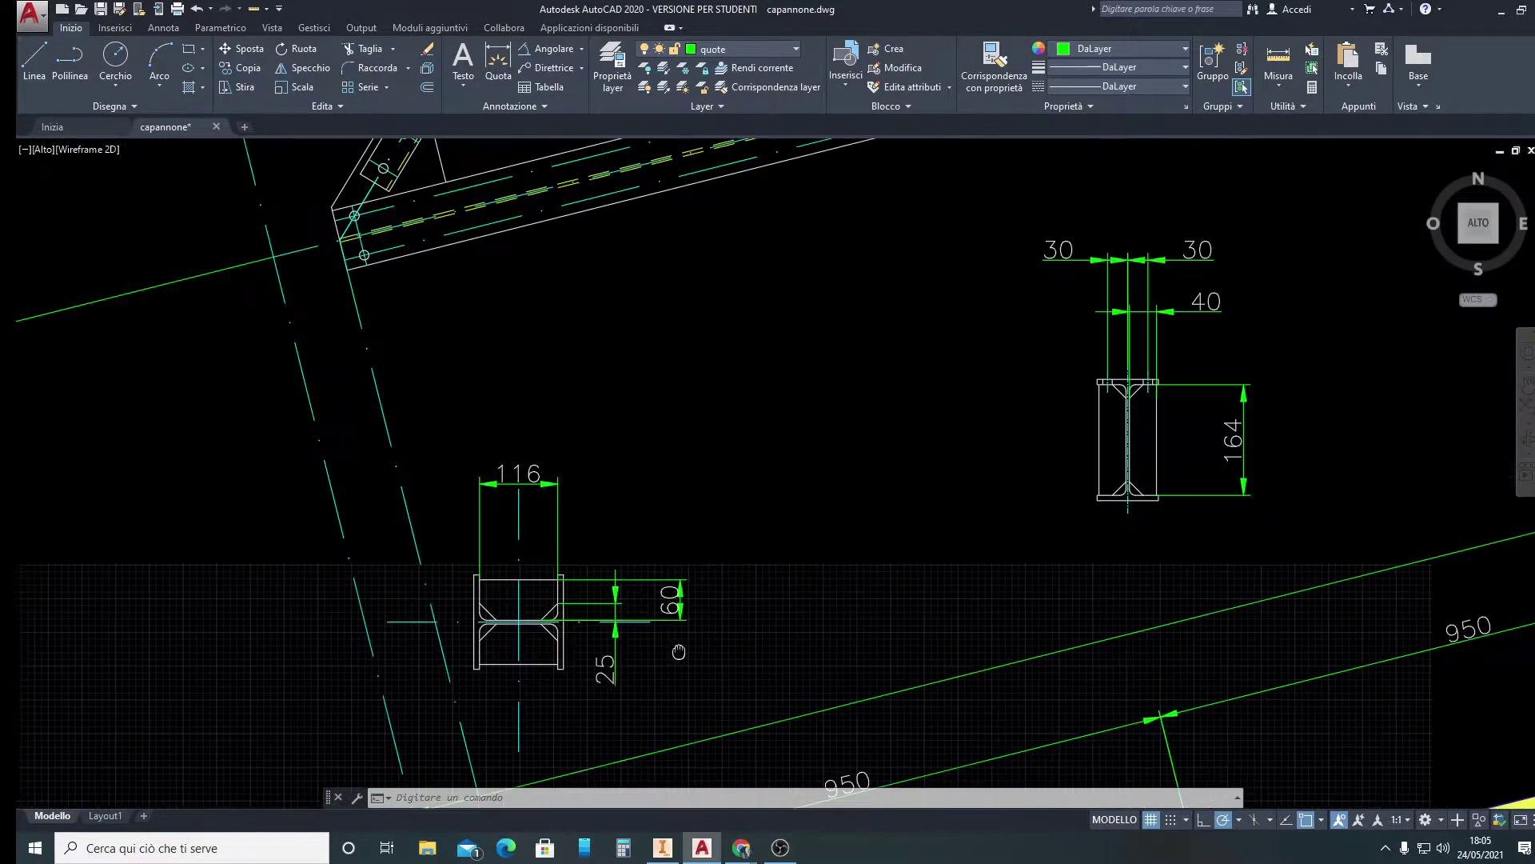
{"action": "scroll", "coordinate": [1173, 465], "scroll_direction": "down", "scroll_amount": 2}
{"action": "scroll", "coordinate": [1173, 465], "scroll_direction": "up", "scroll_amount": 5}
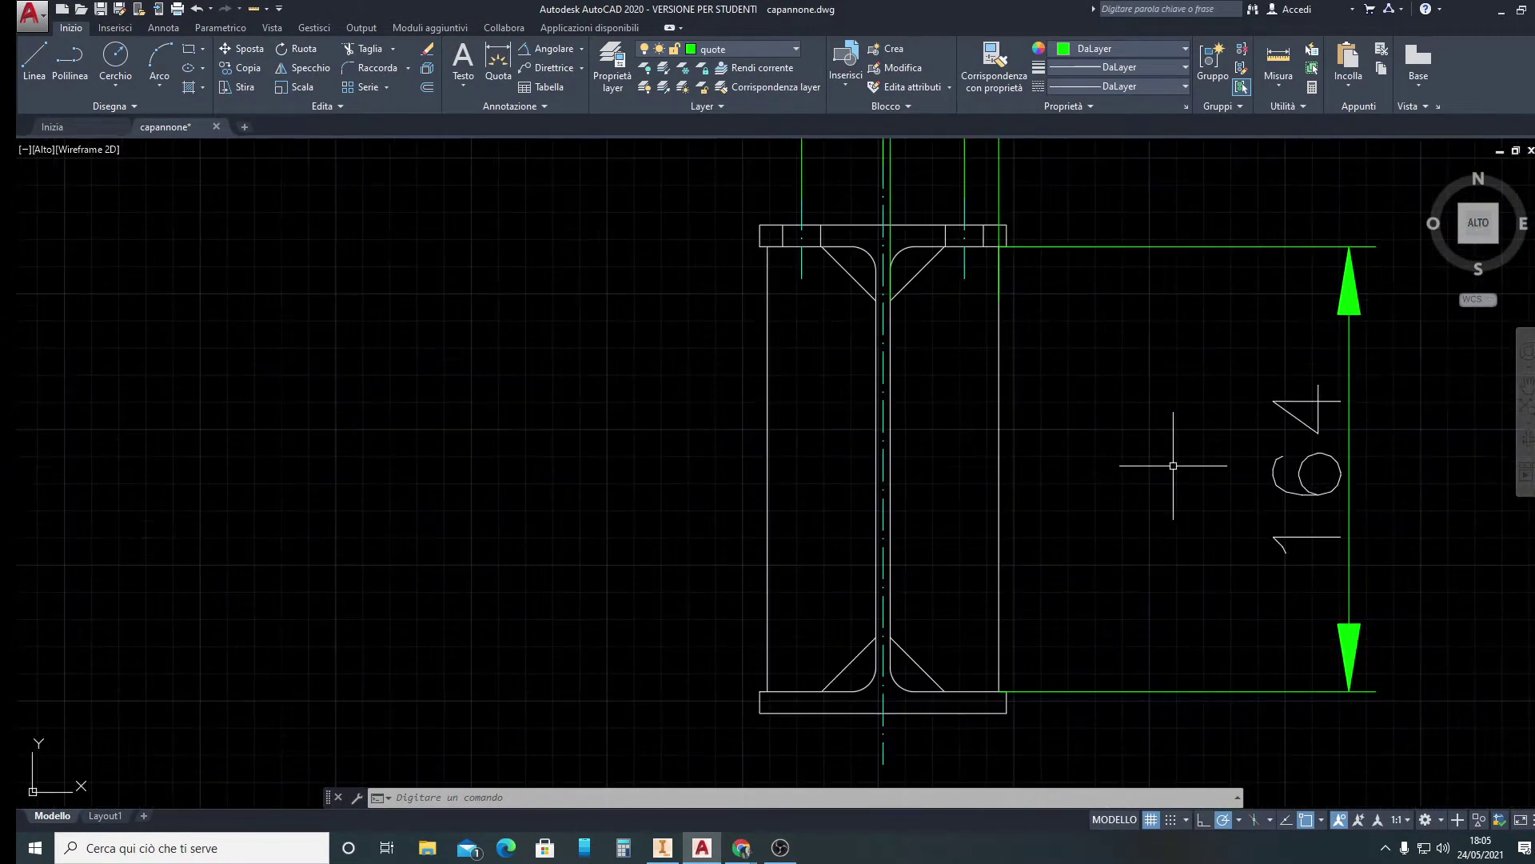
{"action": "scroll", "coordinate": [1045, 480], "scroll_direction": "down", "scroll_amount": 3}
{"action": "scroll", "coordinate": [1048, 503], "scroll_direction": "down", "scroll_amount": 3}
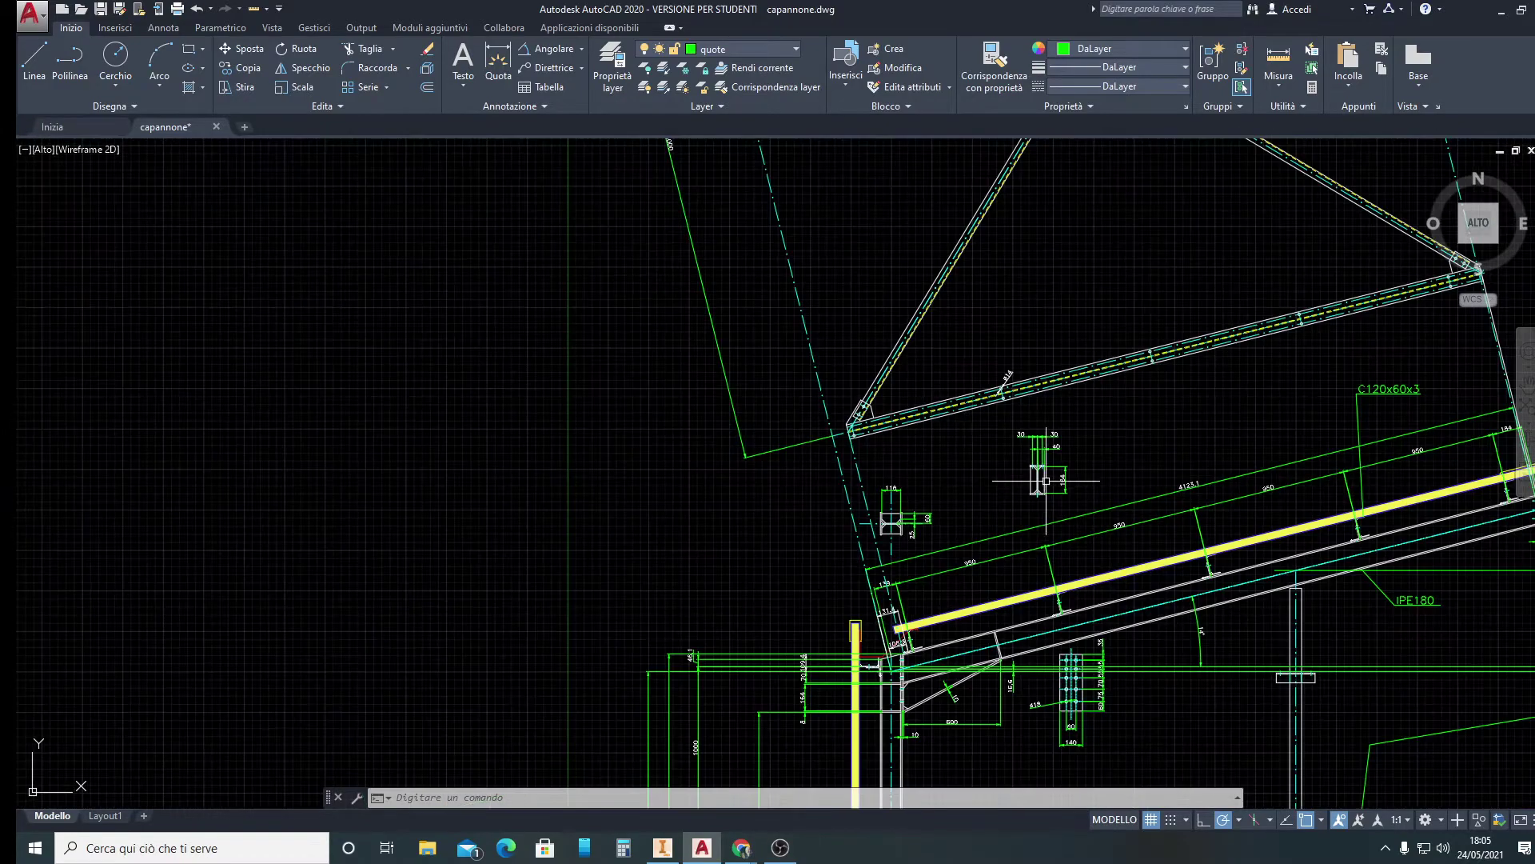
{"action": "middle_click_drag", "start_coordinate": [971, 661], "coordinate": [947, 418]}
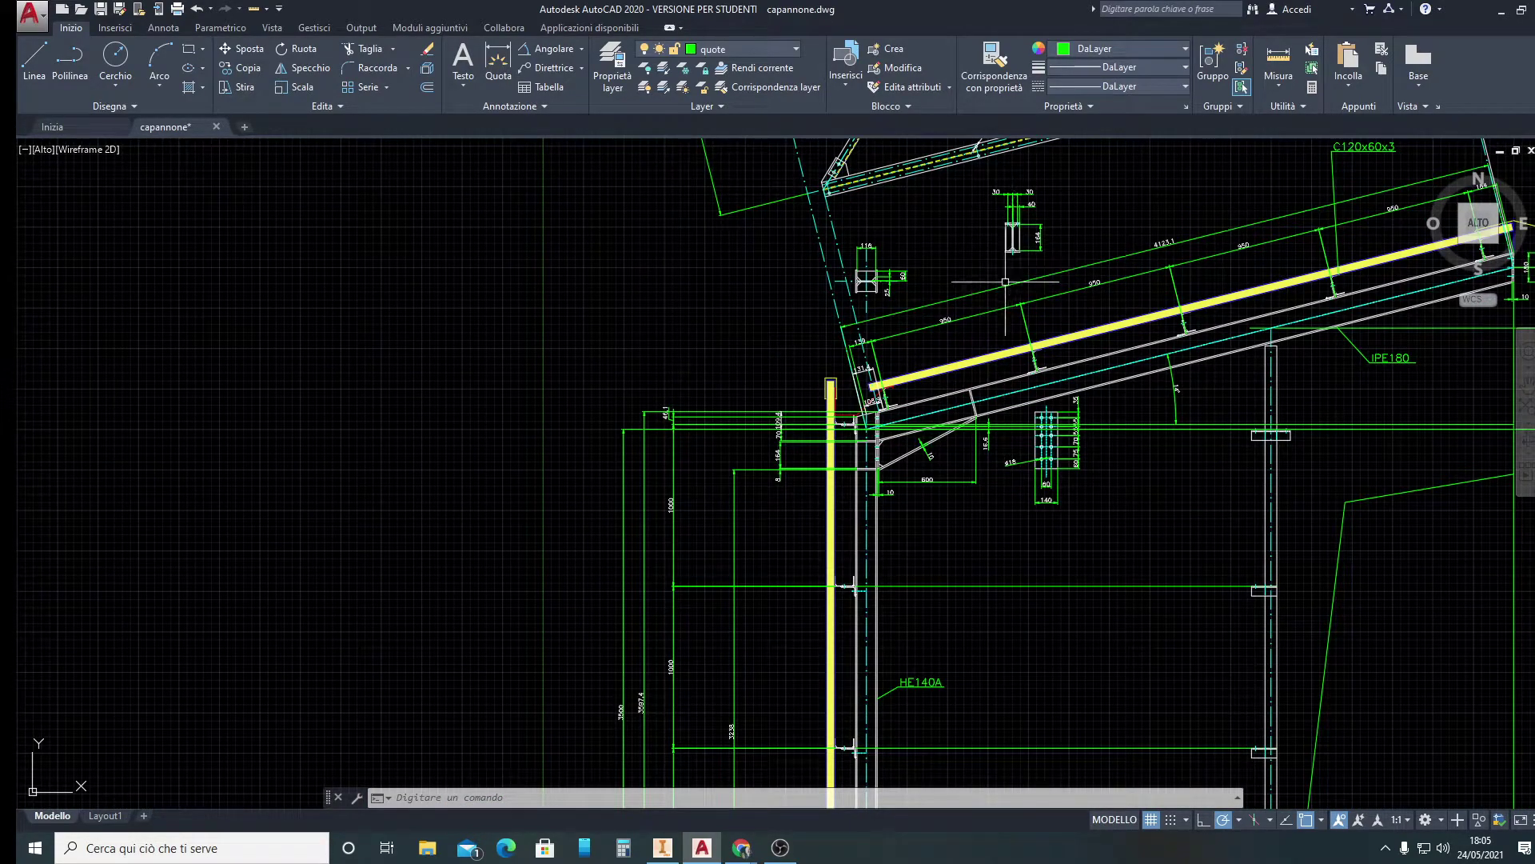
{"action": "scroll", "coordinate": [959, 469], "scroll_direction": "down", "scroll_amount": 1}
{"action": "scroll", "coordinate": [959, 469], "scroll_direction": "up", "scroll_amount": 4}
{"action": "scroll", "coordinate": [959, 469], "scroll_direction": "up", "scroll_amount": 3}
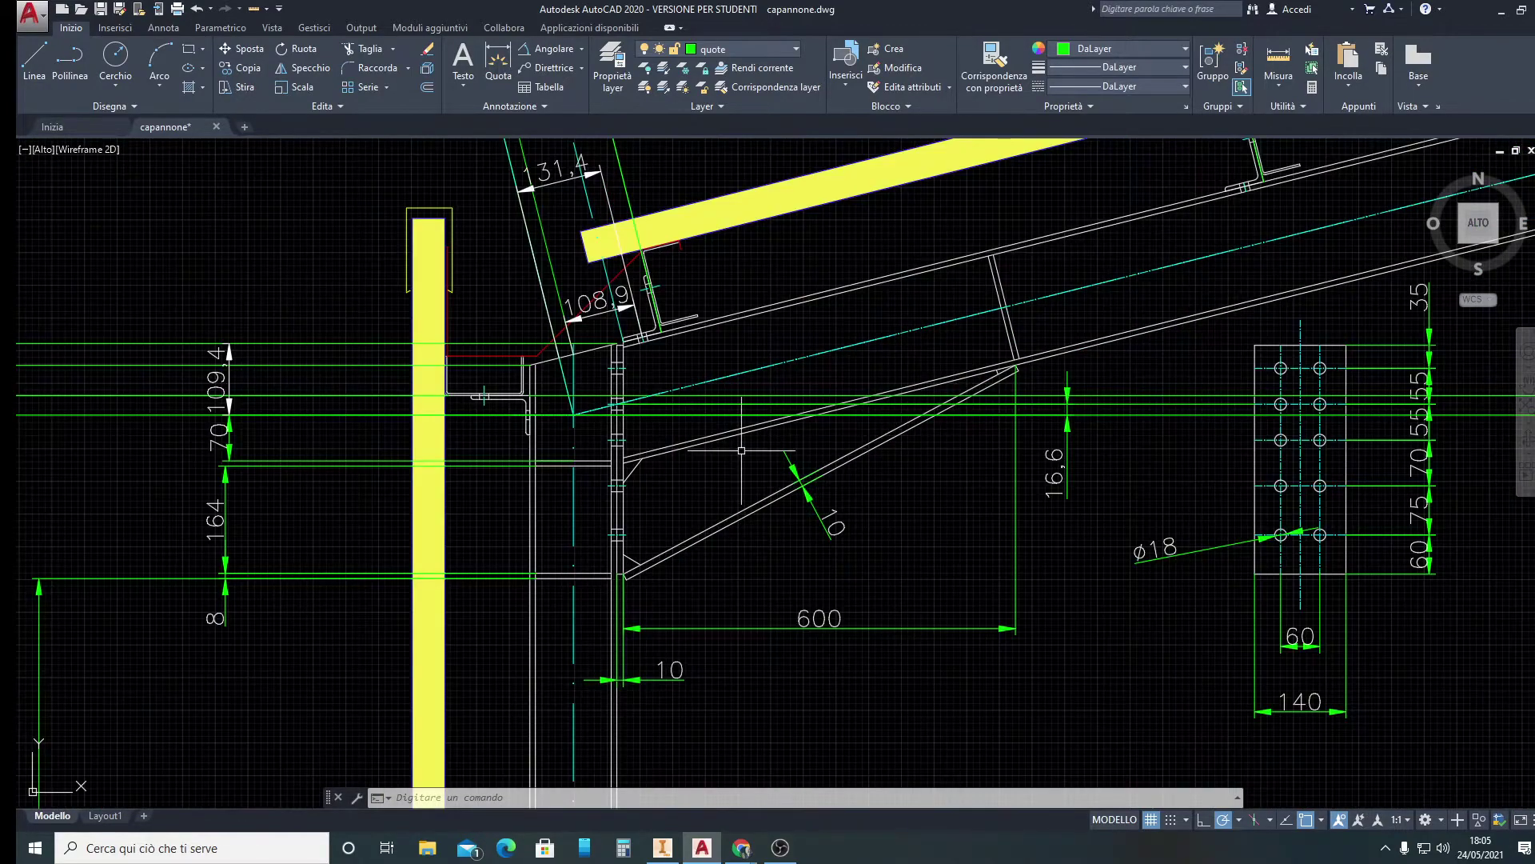
{"action": "scroll", "coordinate": [660, 483], "scroll_direction": "up", "scroll_amount": 2}
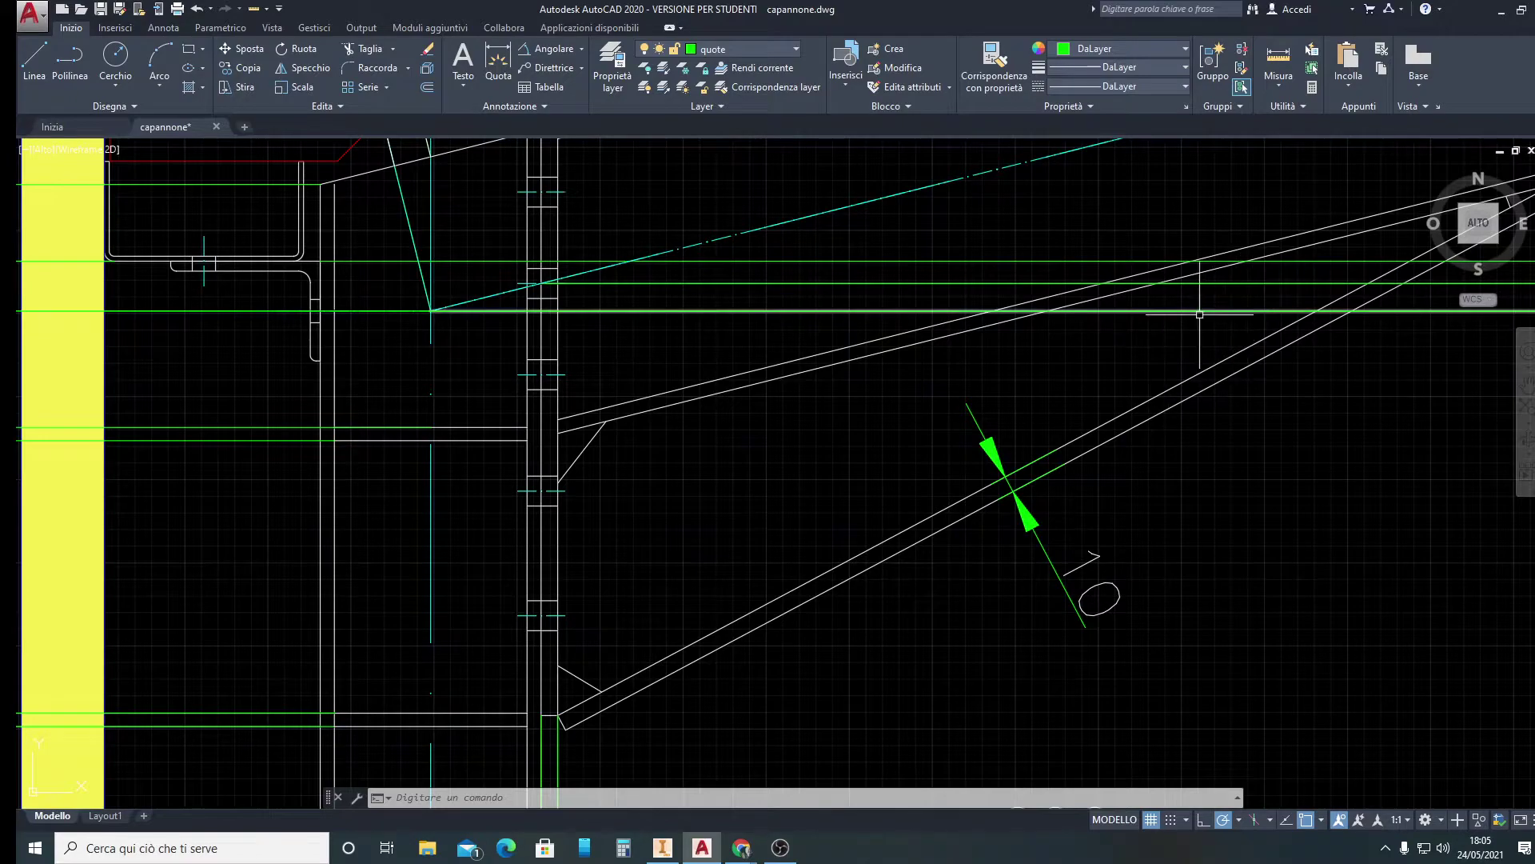
{"action": "middle_click_drag", "start_coordinate": [1175, 280], "coordinate": [1145, 397]}
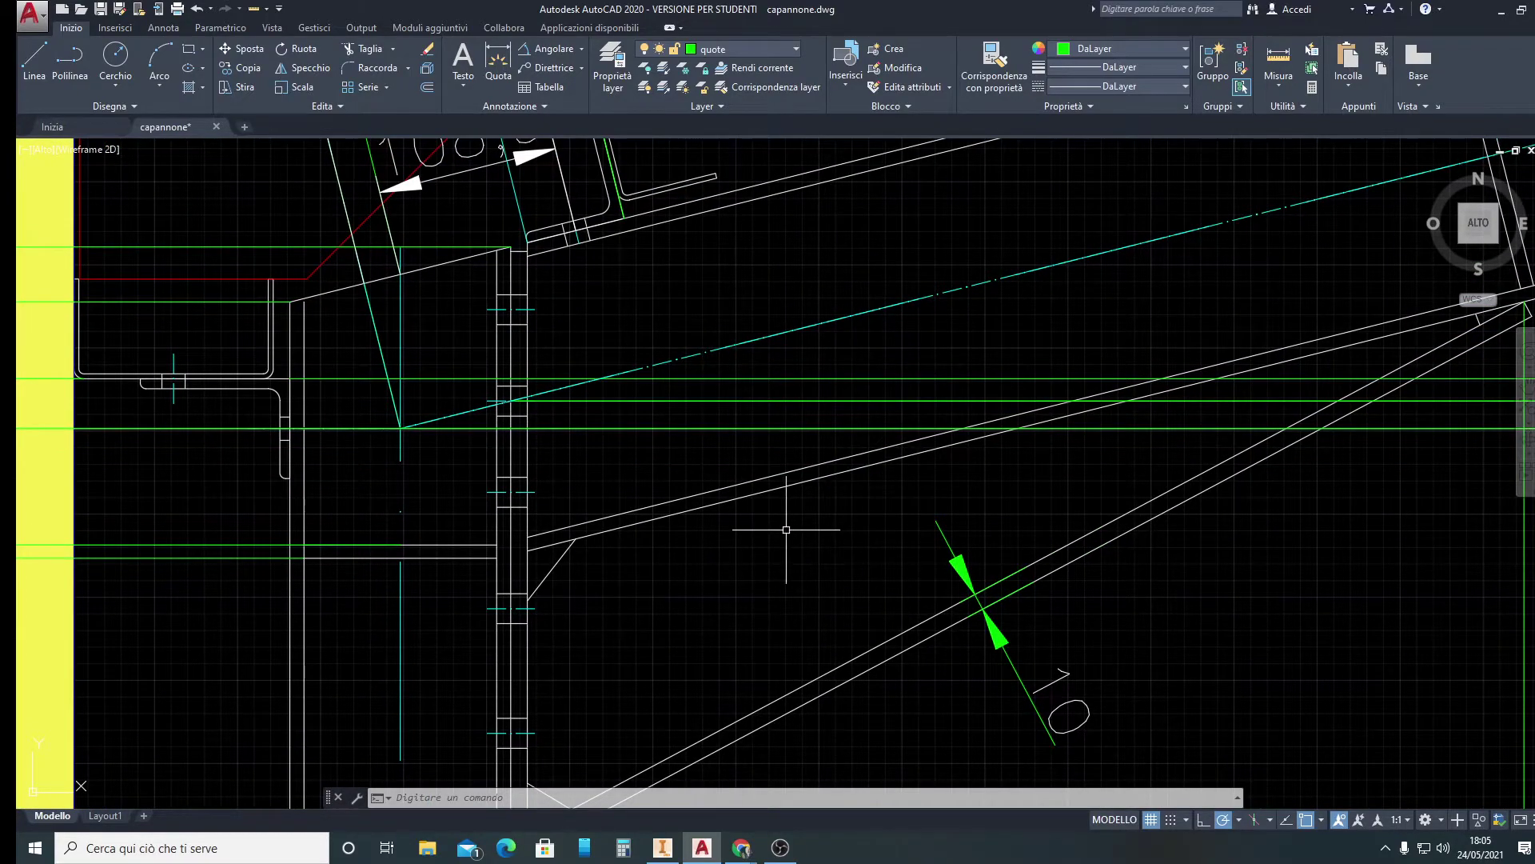
{"action": "scroll", "coordinate": [786, 530], "scroll_direction": "down", "scroll_amount": 4}
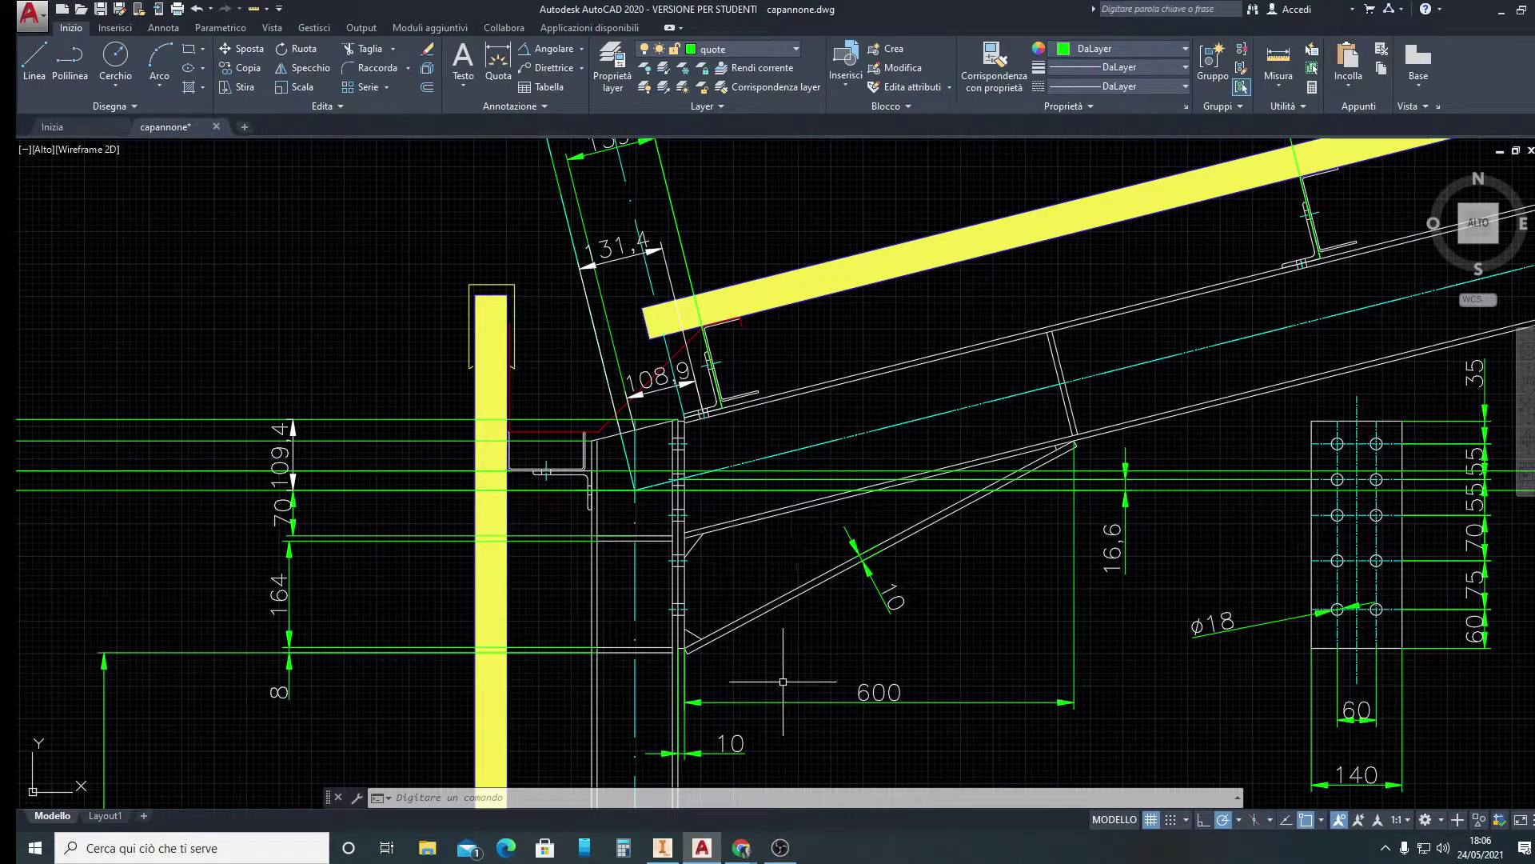
{"action": "scroll", "coordinate": [777, 649], "scroll_direction": "up", "scroll_amount": 4}
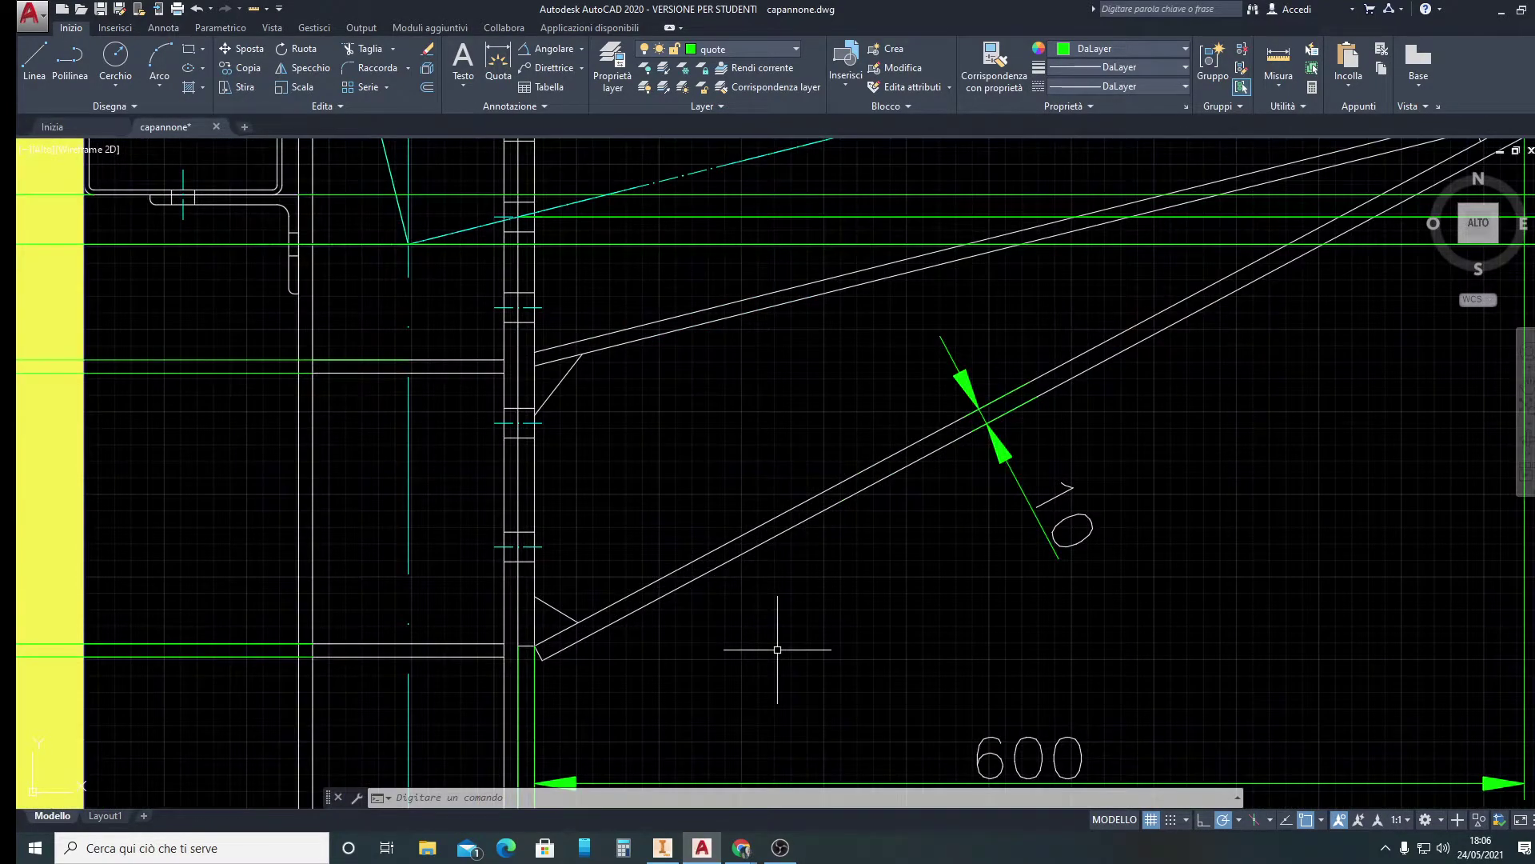
{"action": "scroll", "coordinate": [781, 634], "scroll_direction": "down", "scroll_amount": 8}
Return to Trave T1.iam in the home view, zoomed to the plate end, with Assembla commands shown
{"action": "left_click", "coordinate": [664, 847]}
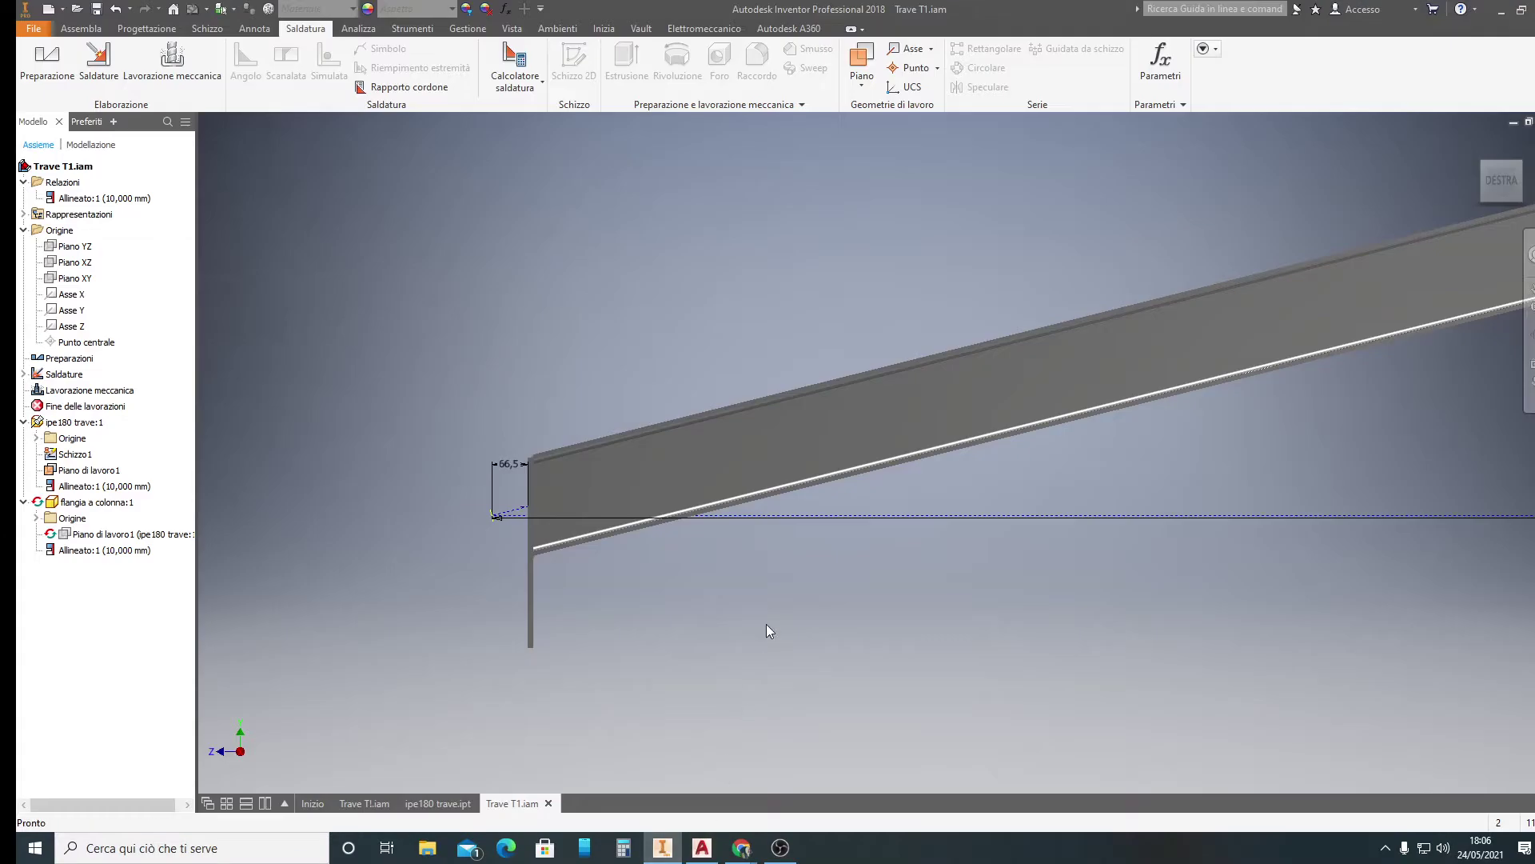
{"action": "mouse_move", "coordinate": [1499, 186]}
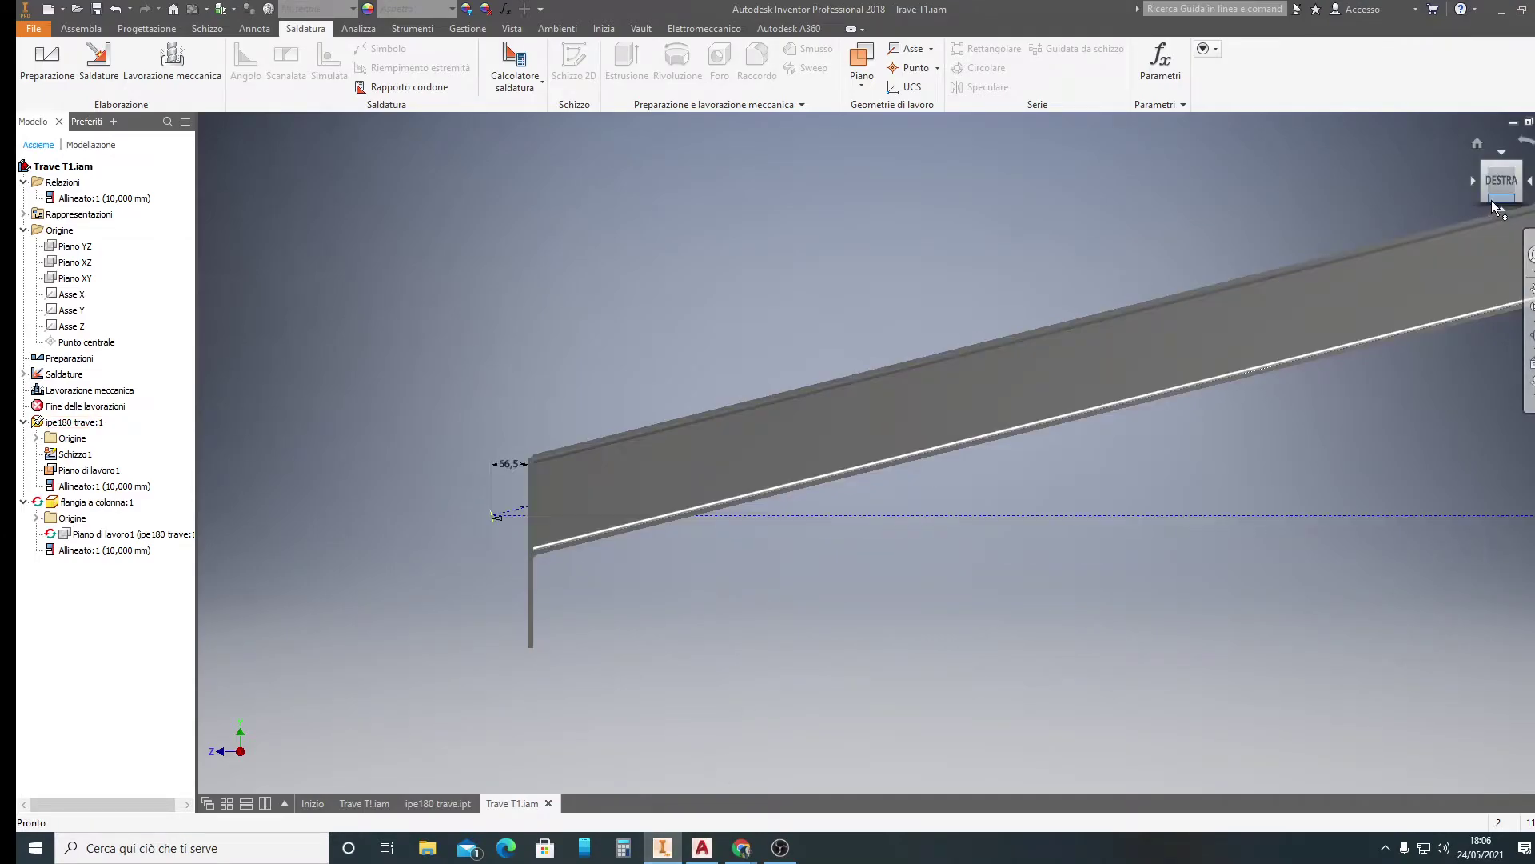
{"action": "left_click", "coordinate": [1477, 144]}
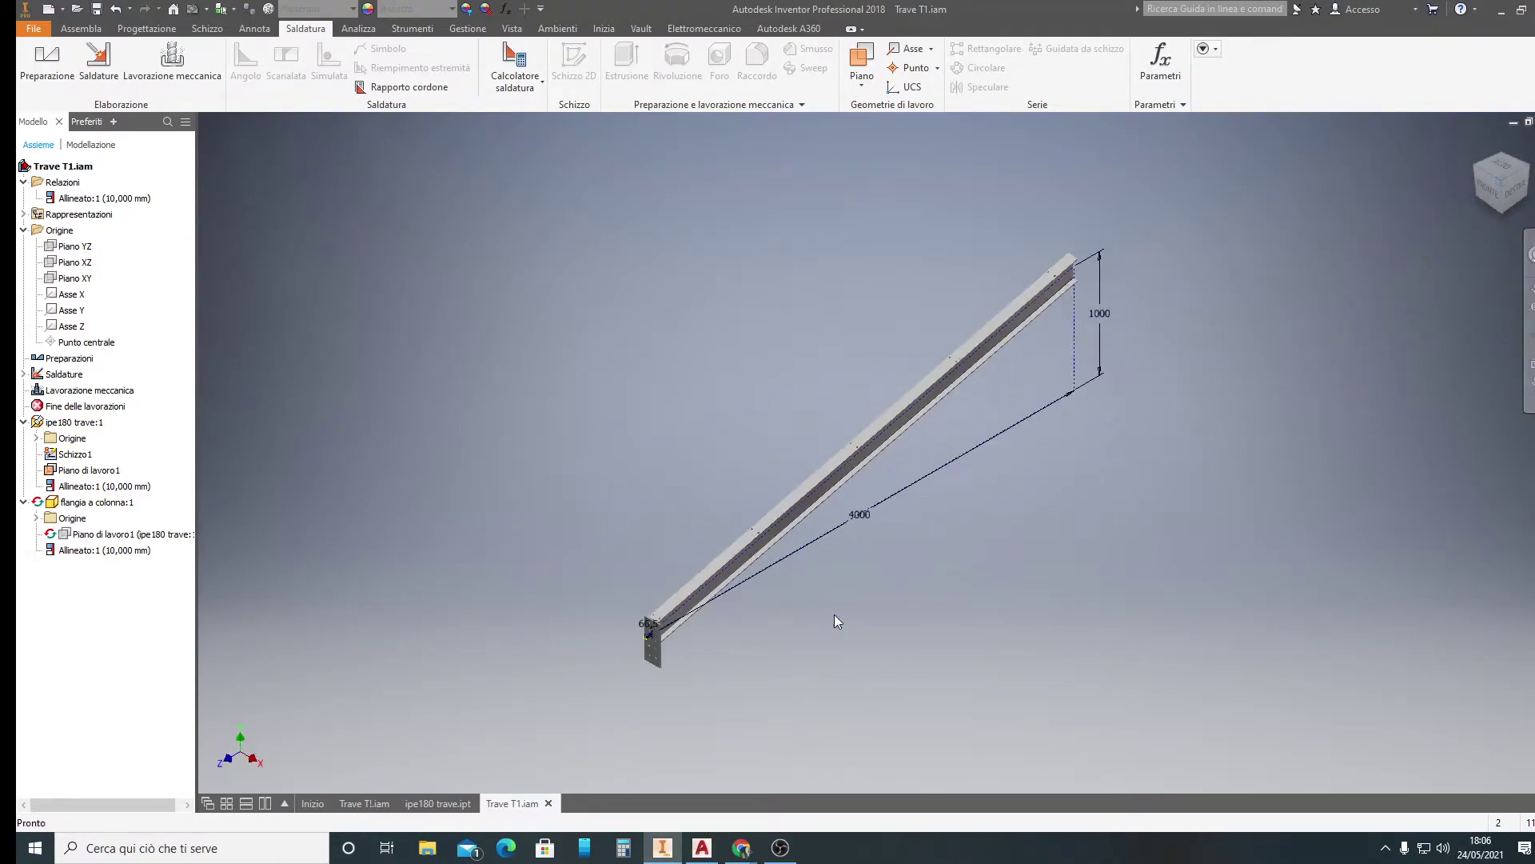
{"action": "scroll", "coordinate": [681, 631], "scroll_direction": "up", "scroll_amount": 2}
{"action": "scroll", "coordinate": [688, 624], "scroll_direction": "up", "scroll_amount": 3}
{"action": "scroll", "coordinate": [743, 600], "scroll_direction": "up", "scroll_amount": 1}
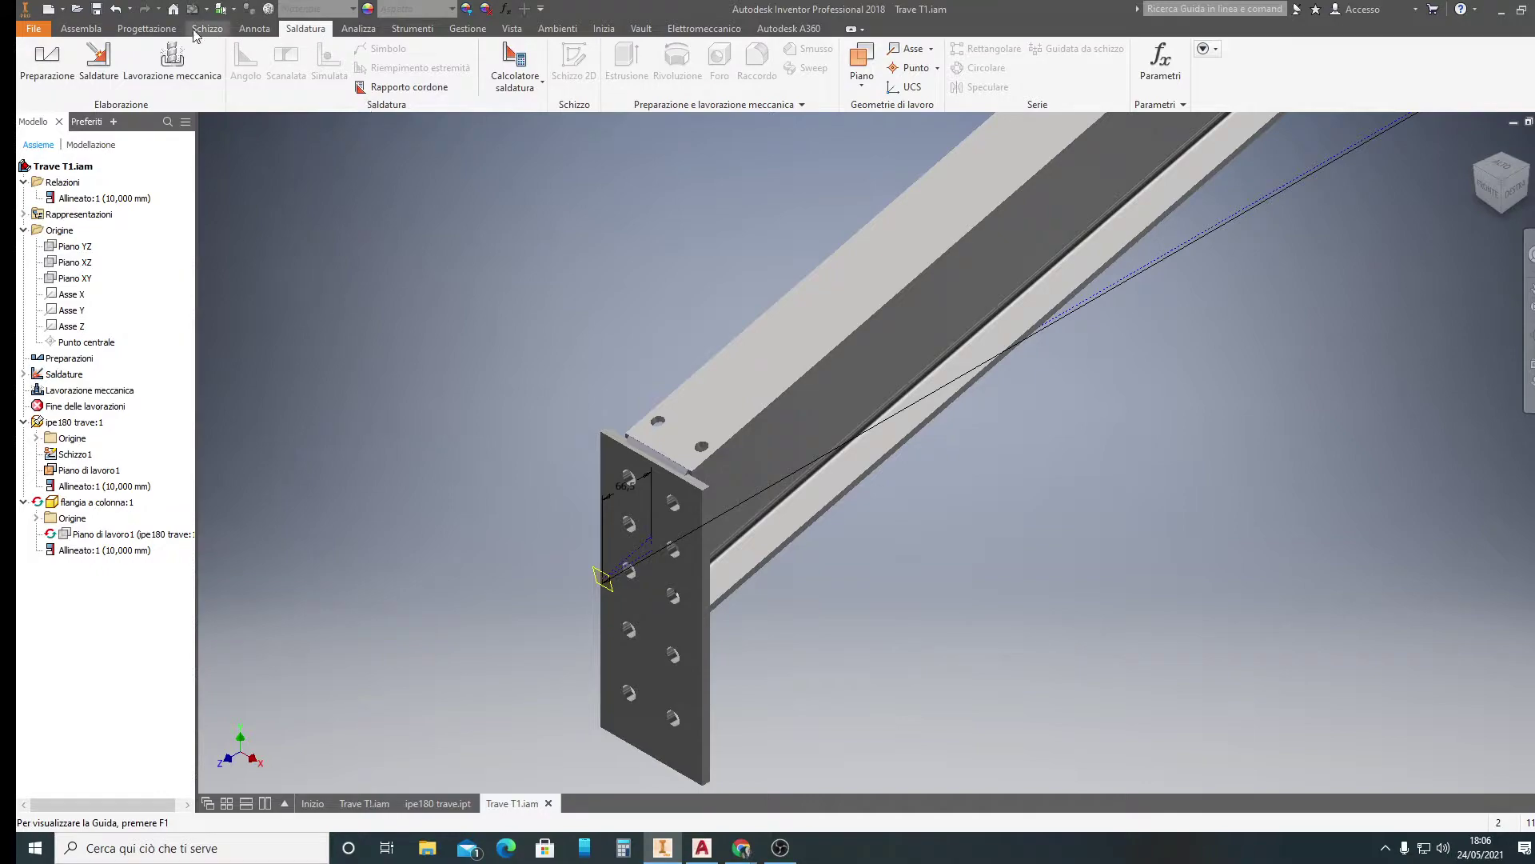
{"action": "left_click", "coordinate": [112, 55]}
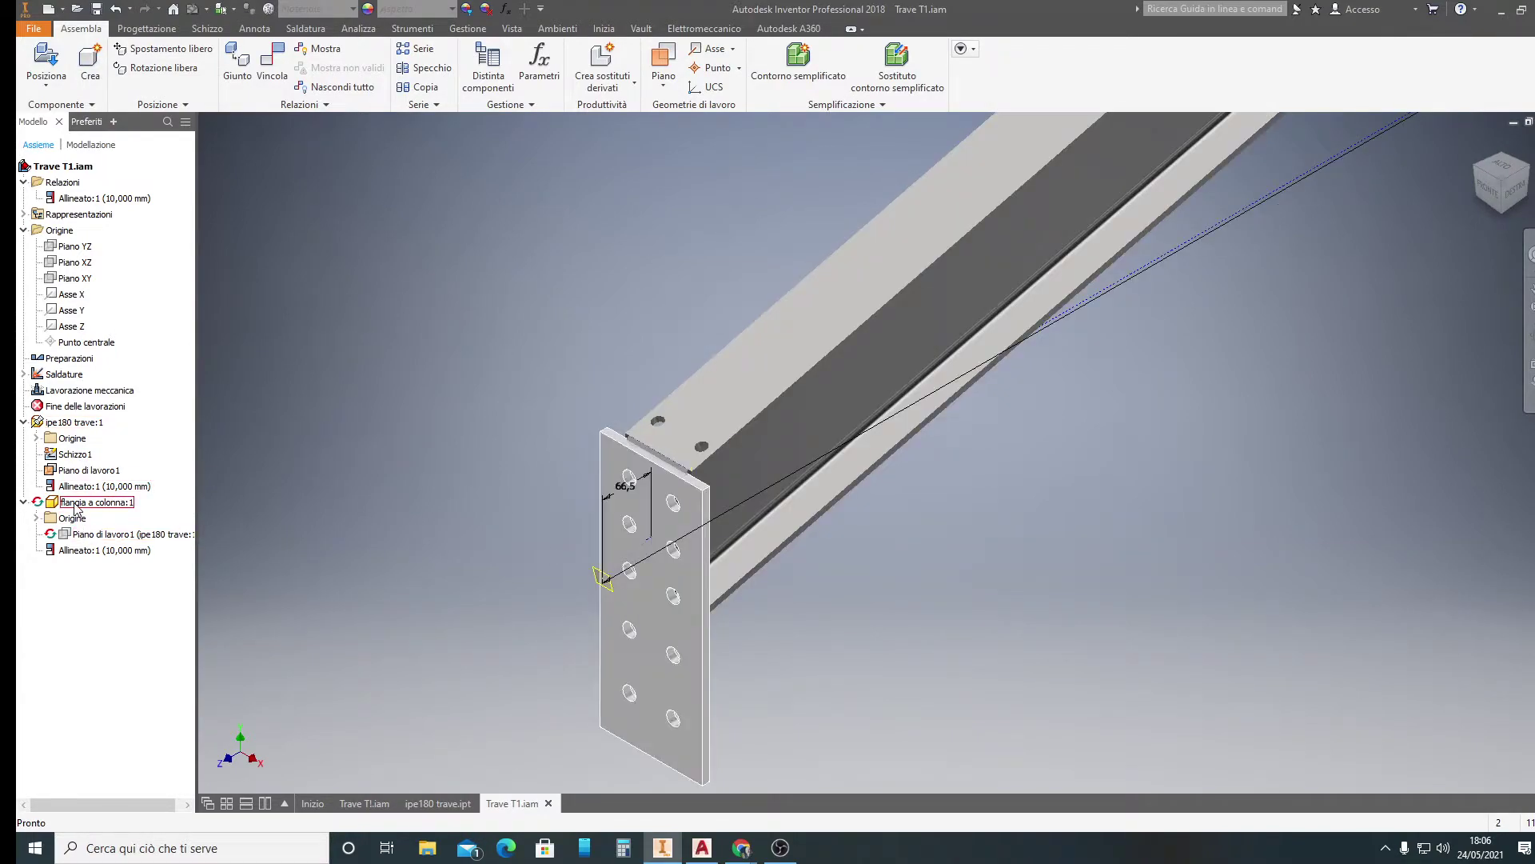
Create and place a new in-place part named piattabanda in the beam assembly
{"action": "left_click", "coordinate": [89, 67]}
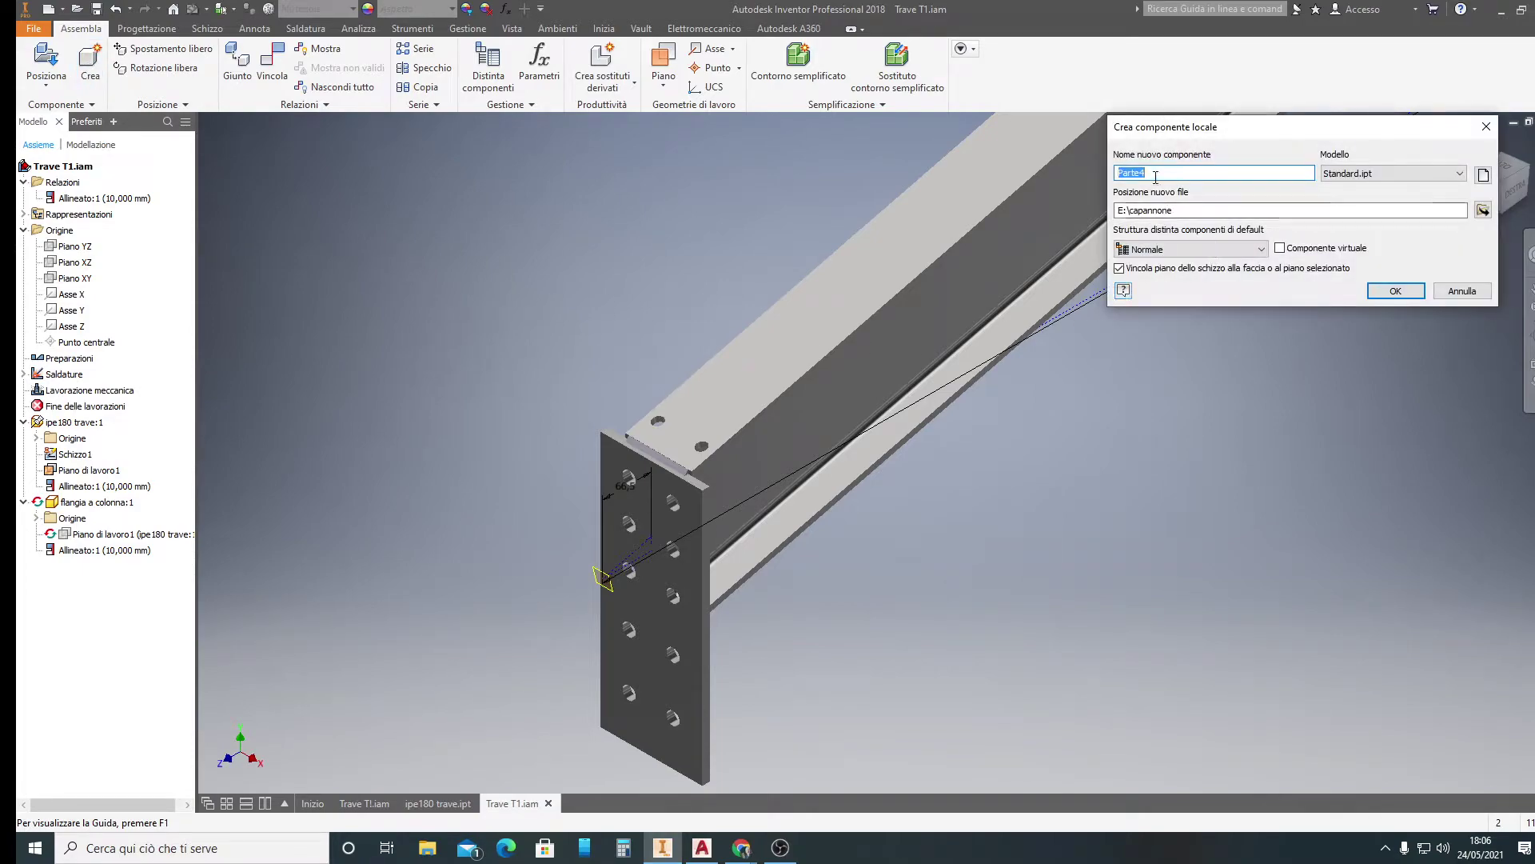
{"action": "type", "text": "piattabanda"}
{"action": "left_click", "coordinate": [1395, 291]}
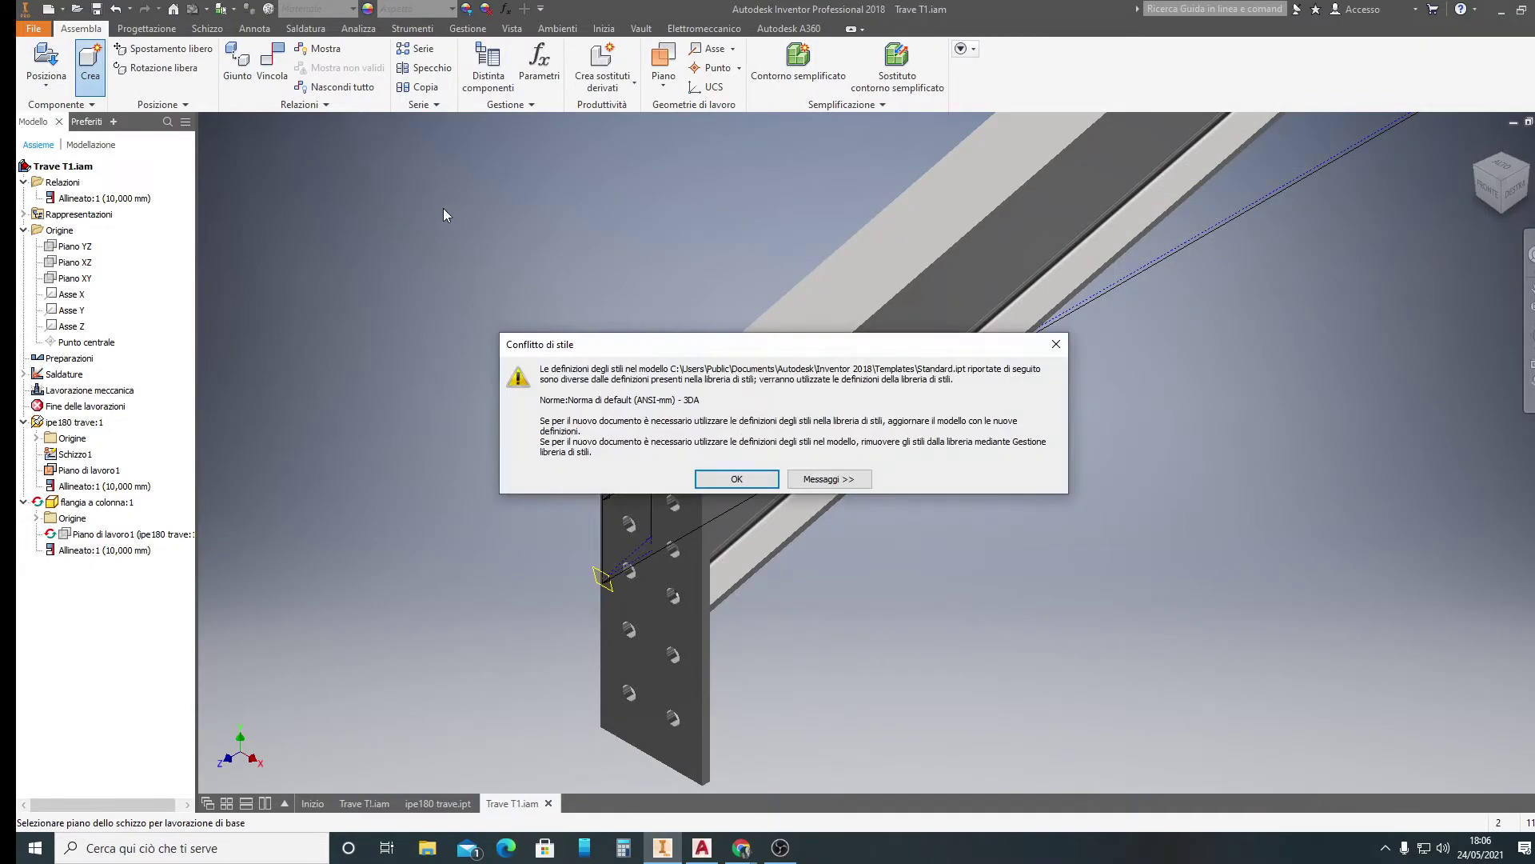
{"action": "left_click", "coordinate": [736, 476]}
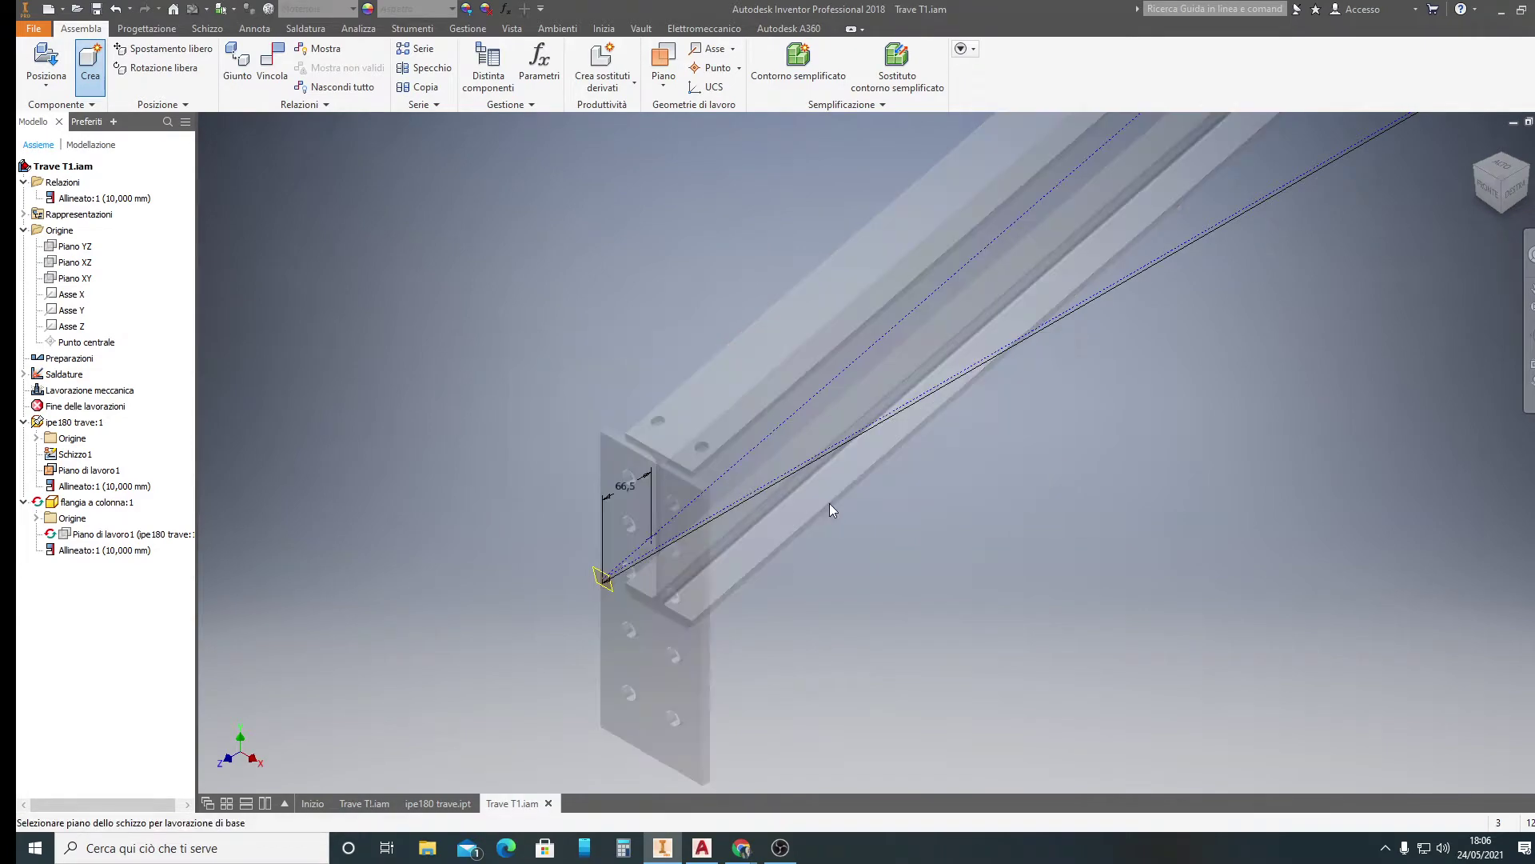
{"action": "left_click", "coordinate": [204, 468]}
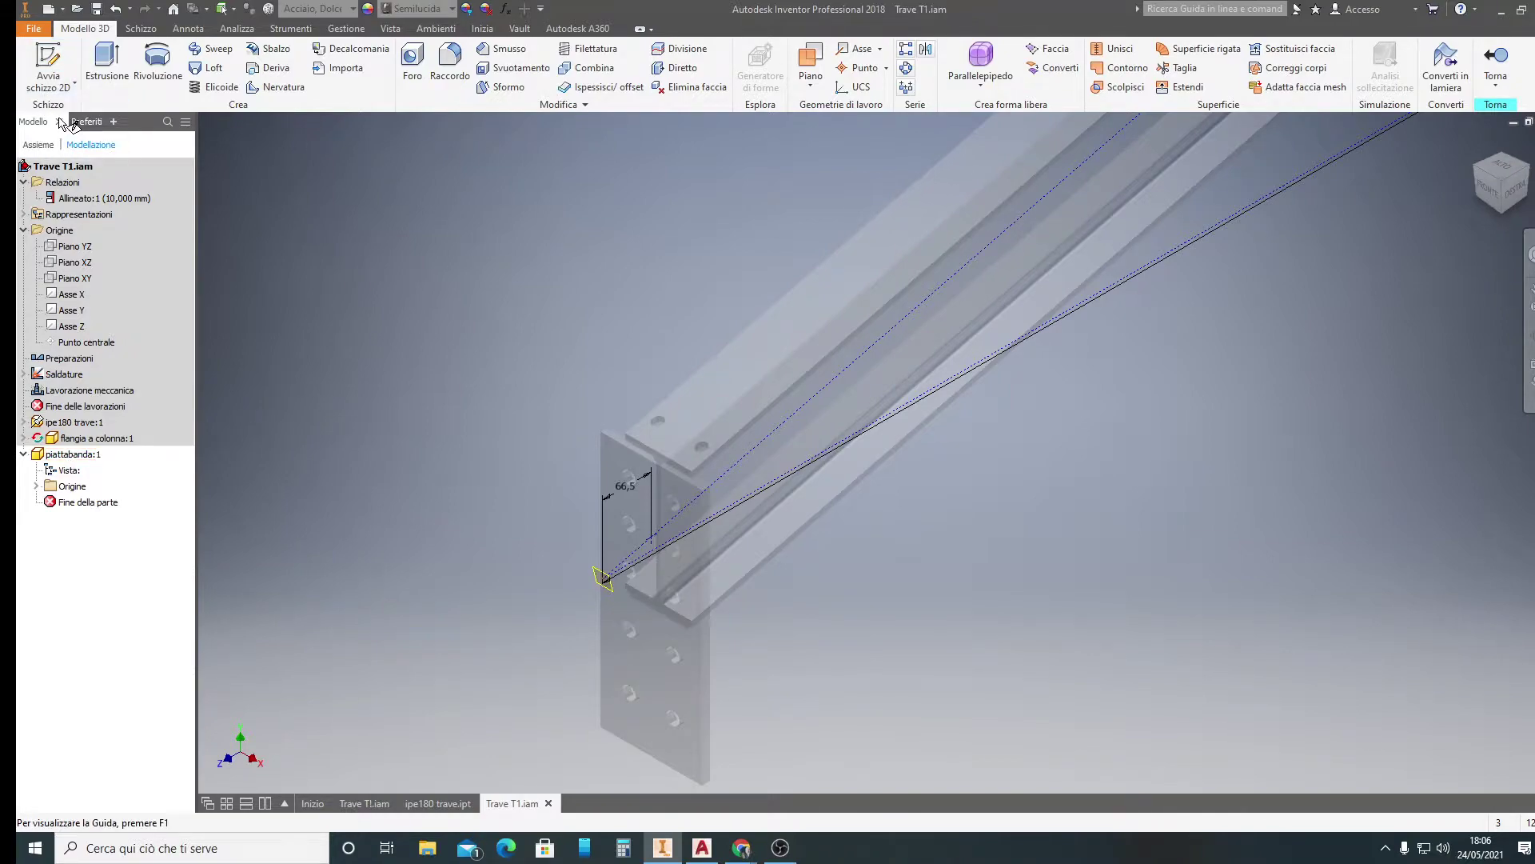
Start a 2D sketch on the part's YZ plane, zoomed to the sketch origin
{"action": "key", "text": "Home"}
{"action": "left_click", "coordinate": [48, 68]}
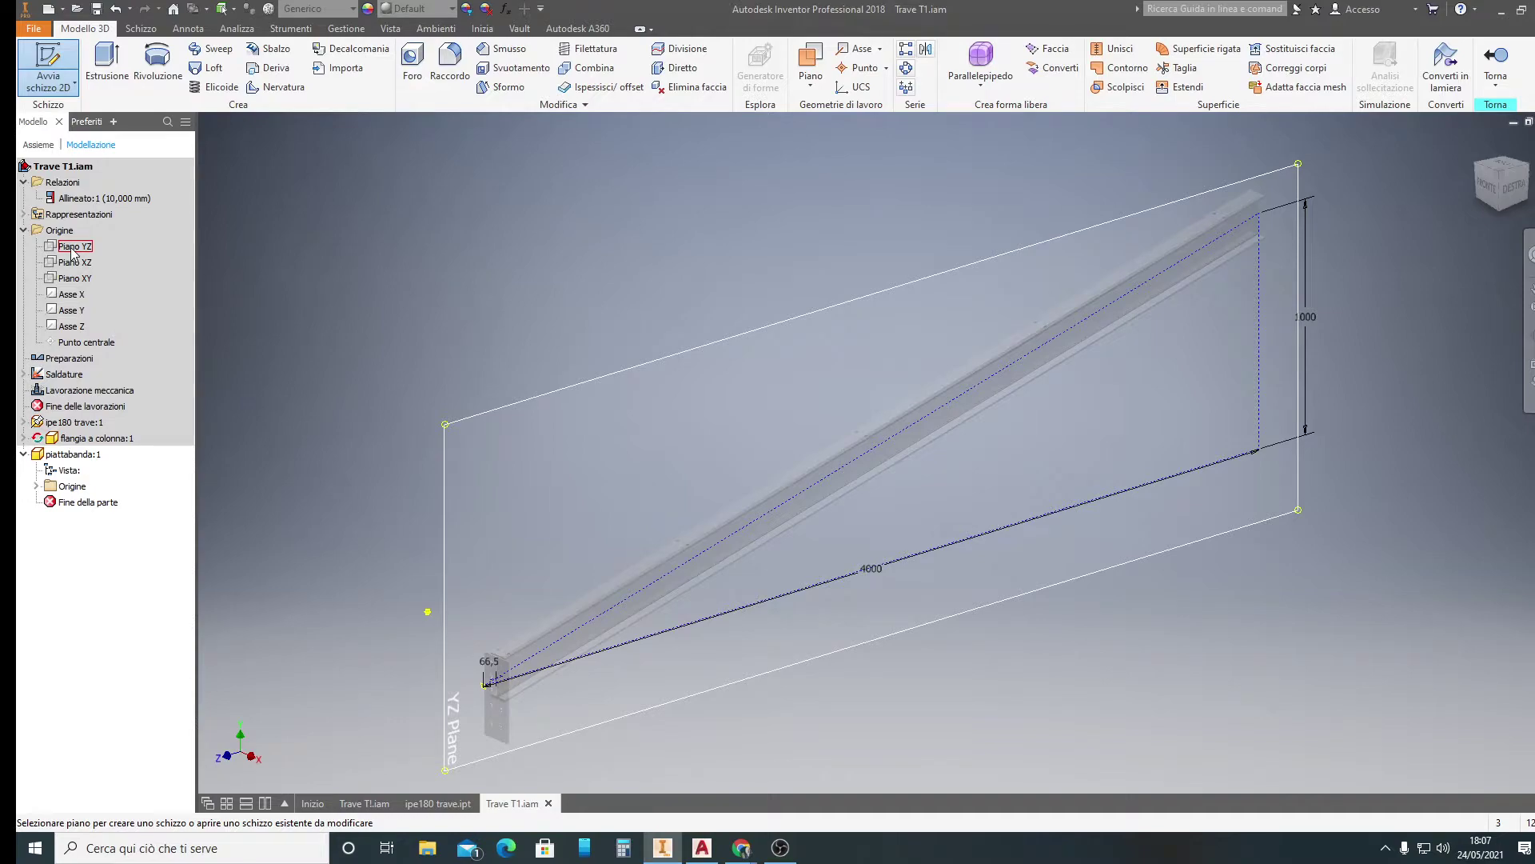
{"action": "left_click", "coordinate": [71, 250]}
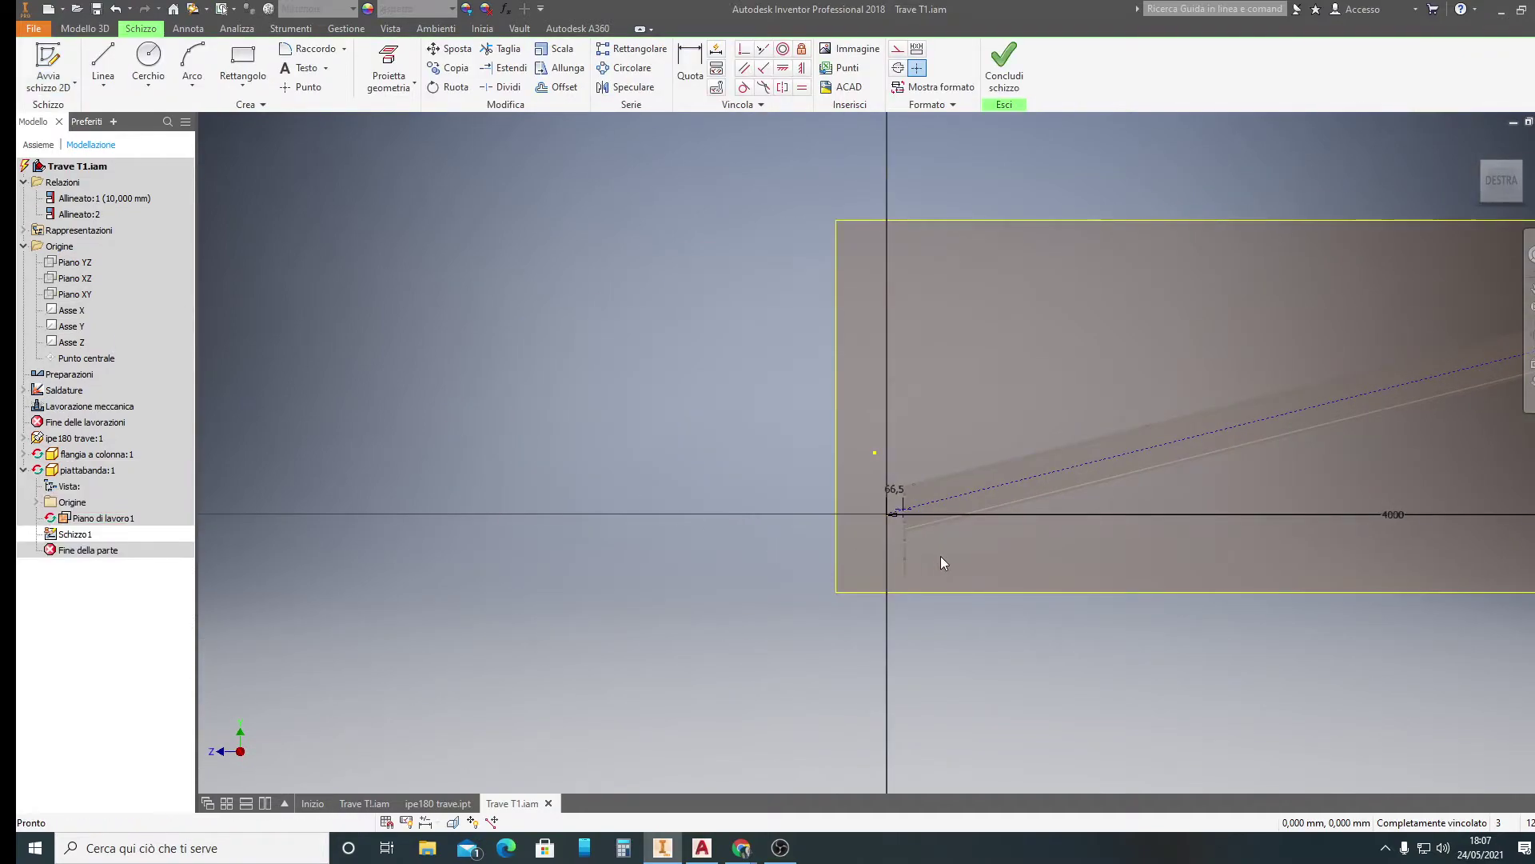
{"action": "scroll", "coordinate": [940, 555], "scroll_direction": "up", "scroll_amount": 5}
{"action": "middle_click_drag", "start_coordinate": [850, 525], "coordinate": [675, 500]}
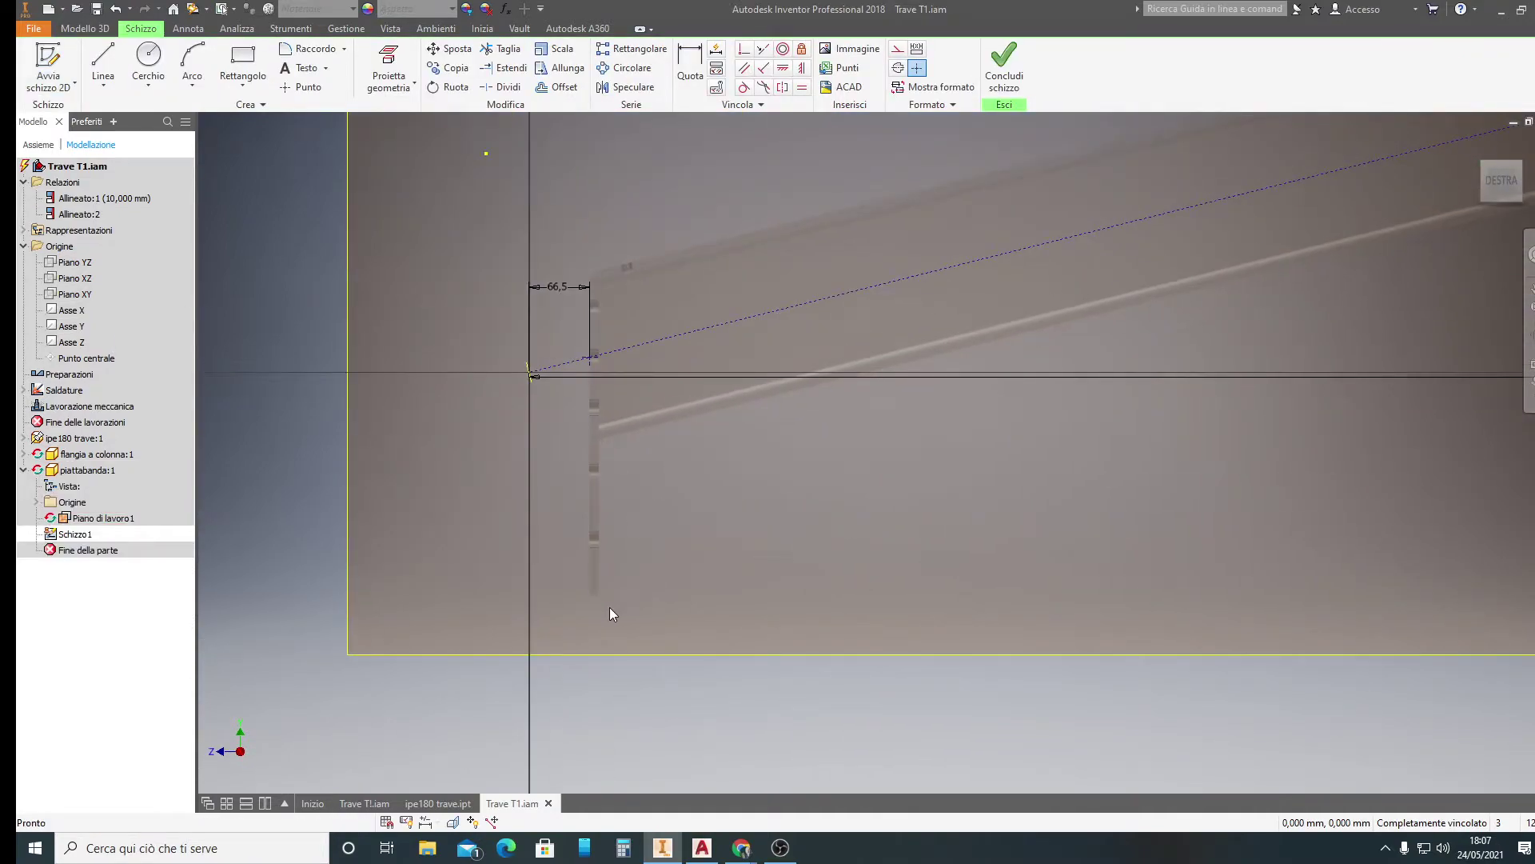
{"action": "scroll", "coordinate": [610, 610], "scroll_direction": "up", "scroll_amount": 3}
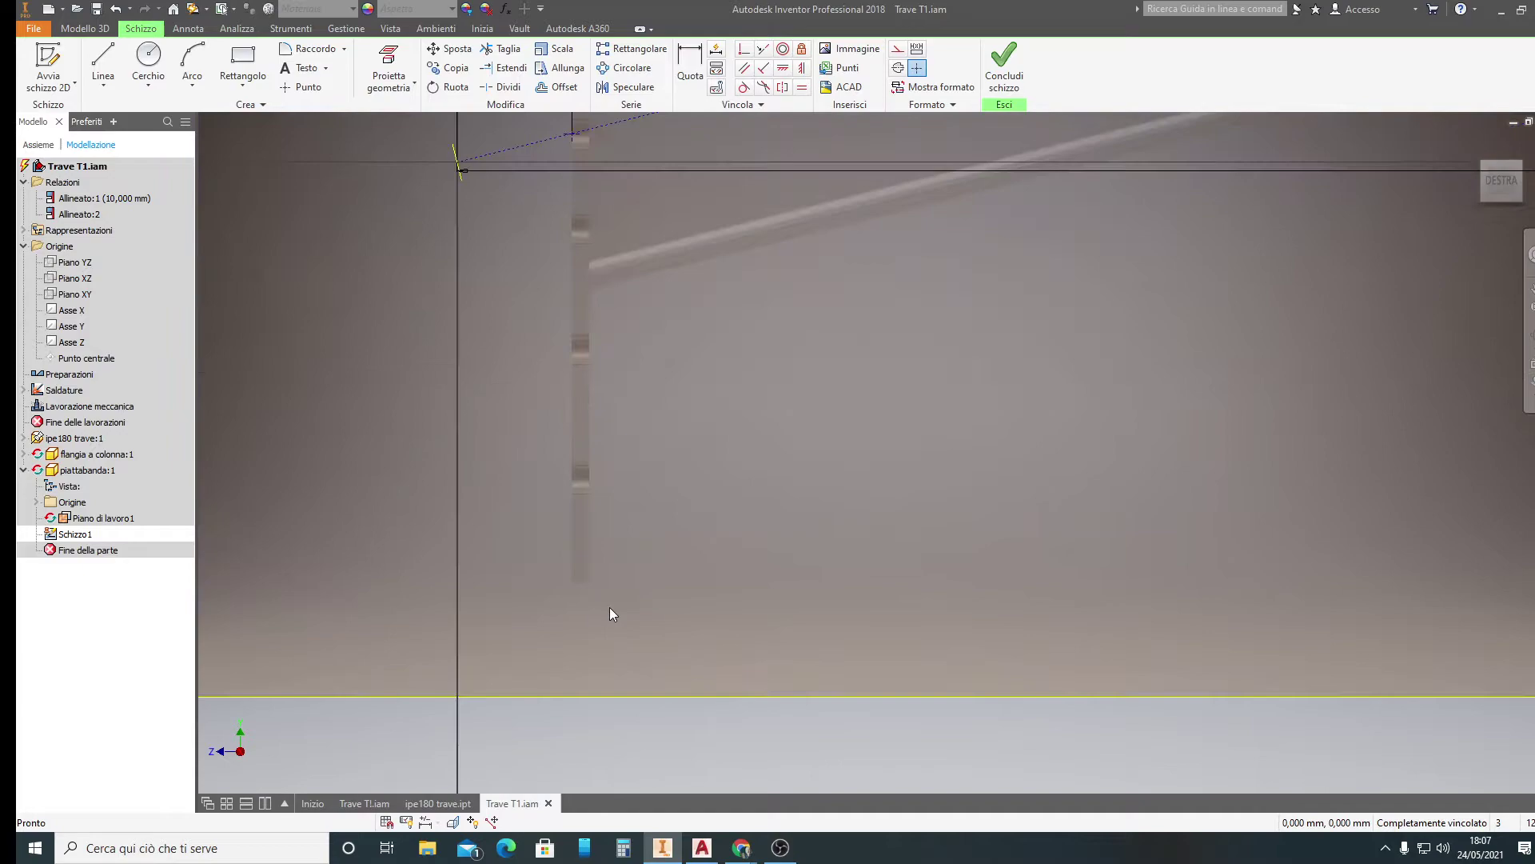
Project the end plate's vertical edge into the sketch
{"action": "left_click", "coordinate": [404, 86]}
{"action": "left_click", "coordinate": [409, 114]}
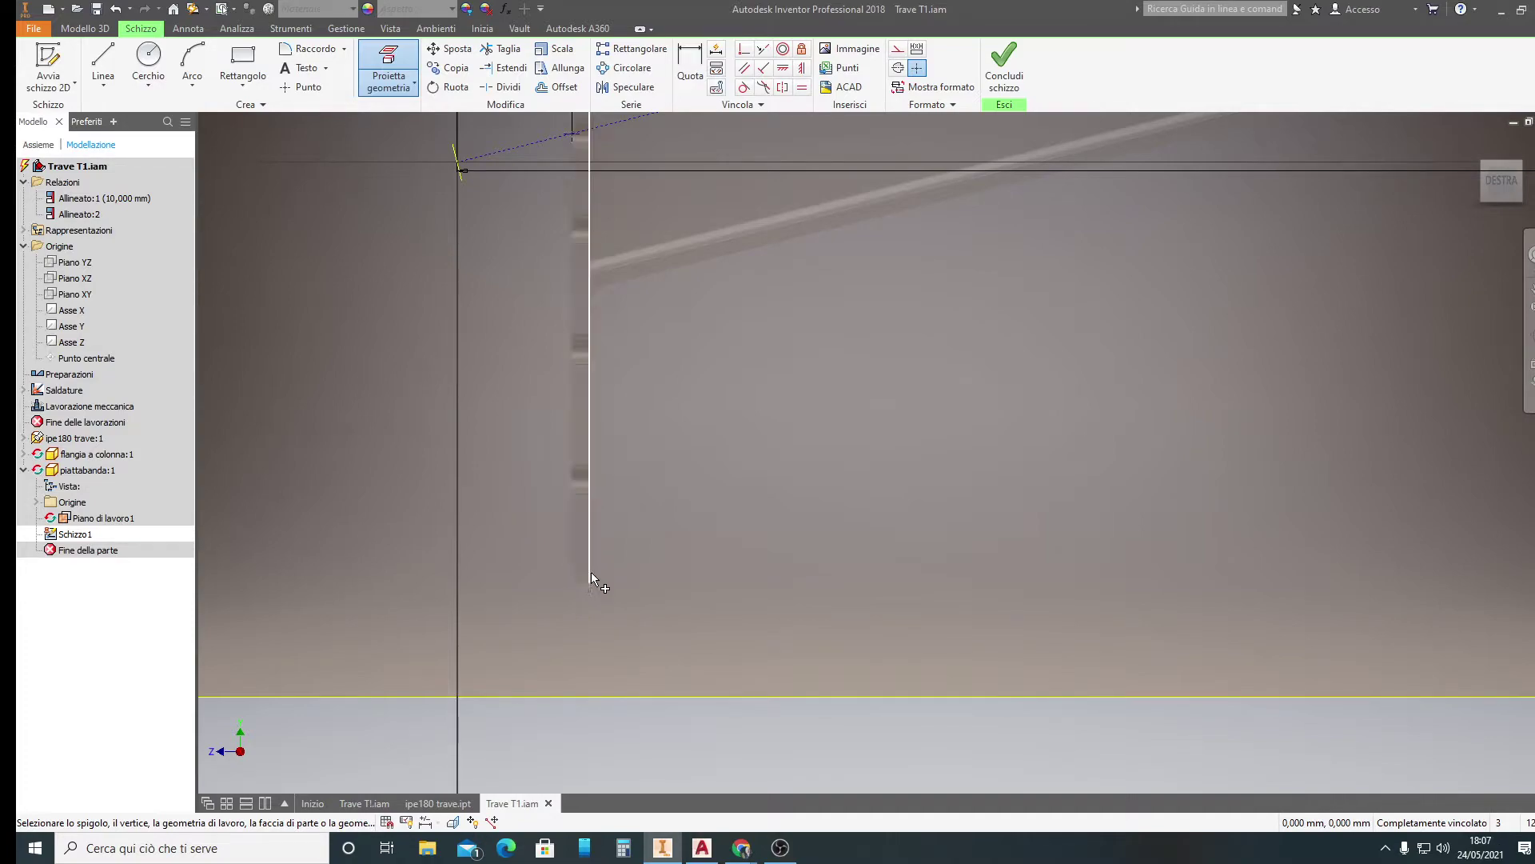
{"action": "left_click", "coordinate": [592, 565]}
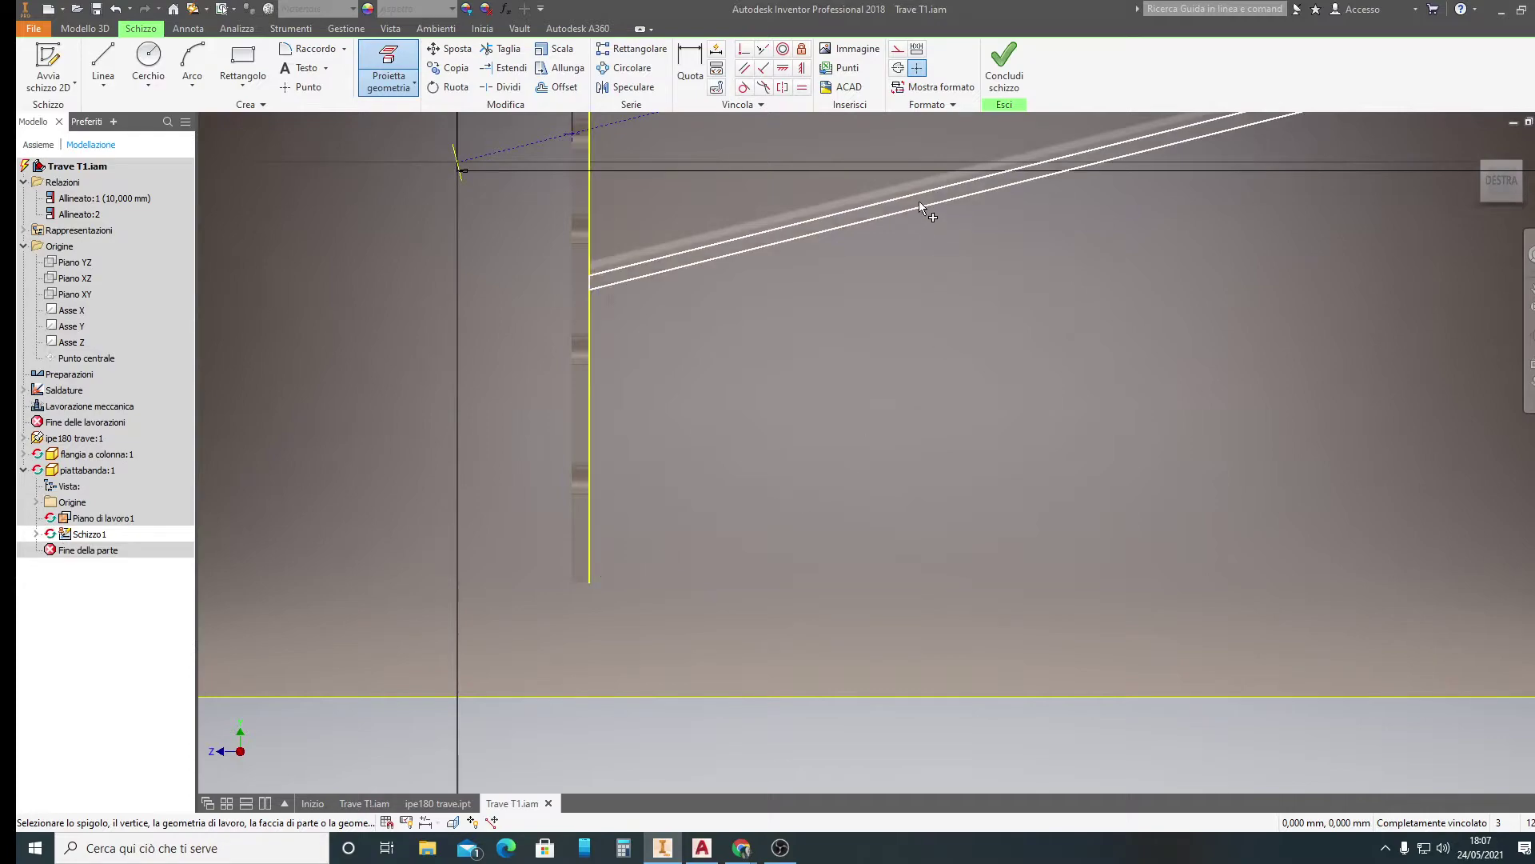
{"action": "scroll", "coordinate": [1024, 319], "scroll_direction": "down", "scroll_amount": 2}
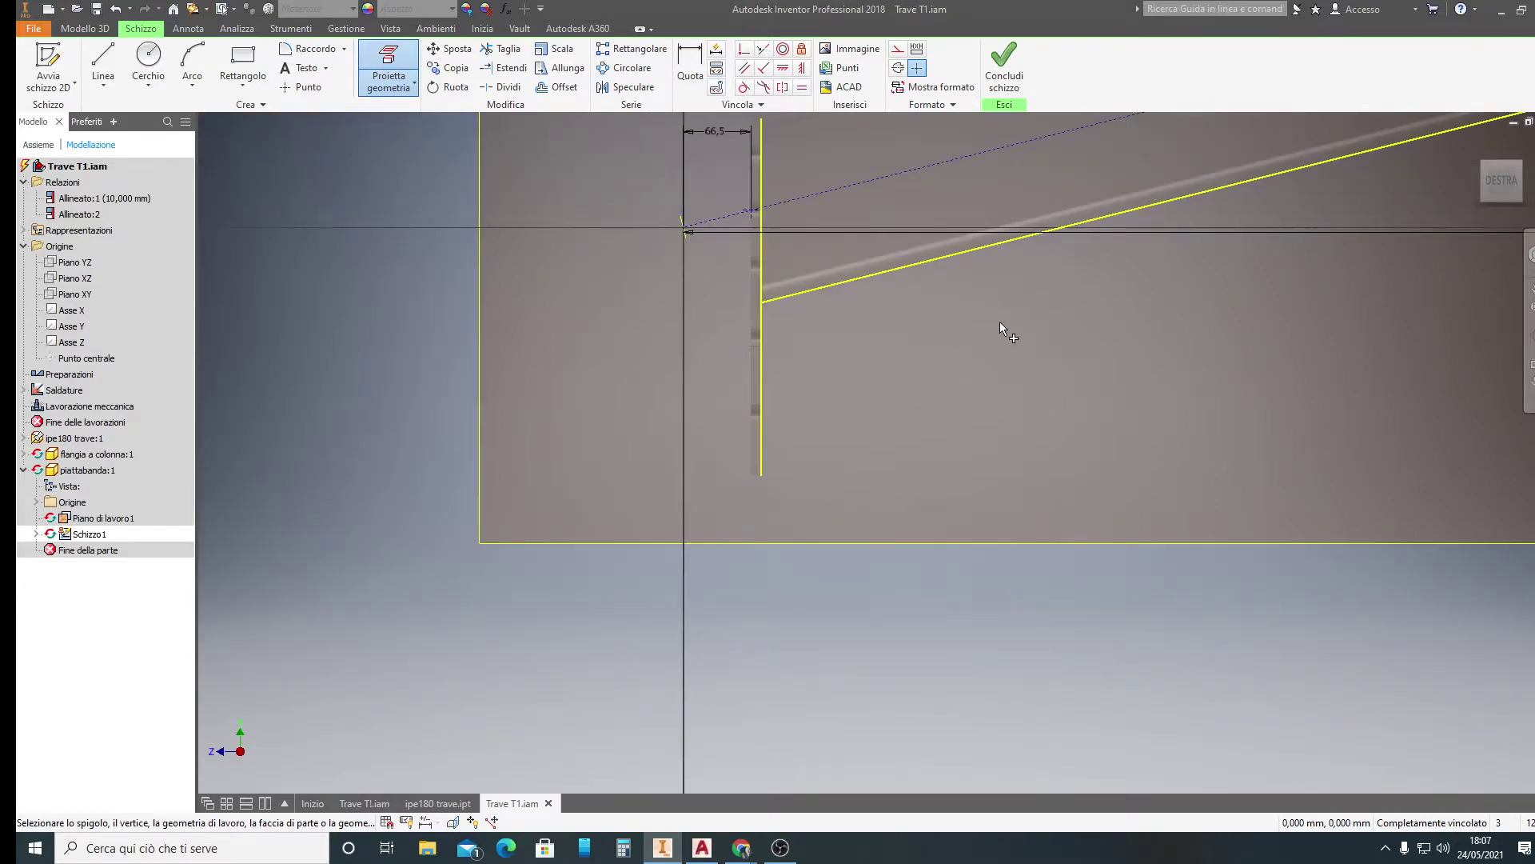
{"action": "scroll", "coordinate": [1000, 321], "scroll_direction": "down", "scroll_amount": 1}
{"action": "scroll", "coordinate": [833, 378], "scroll_direction": "down", "scroll_amount": 1}
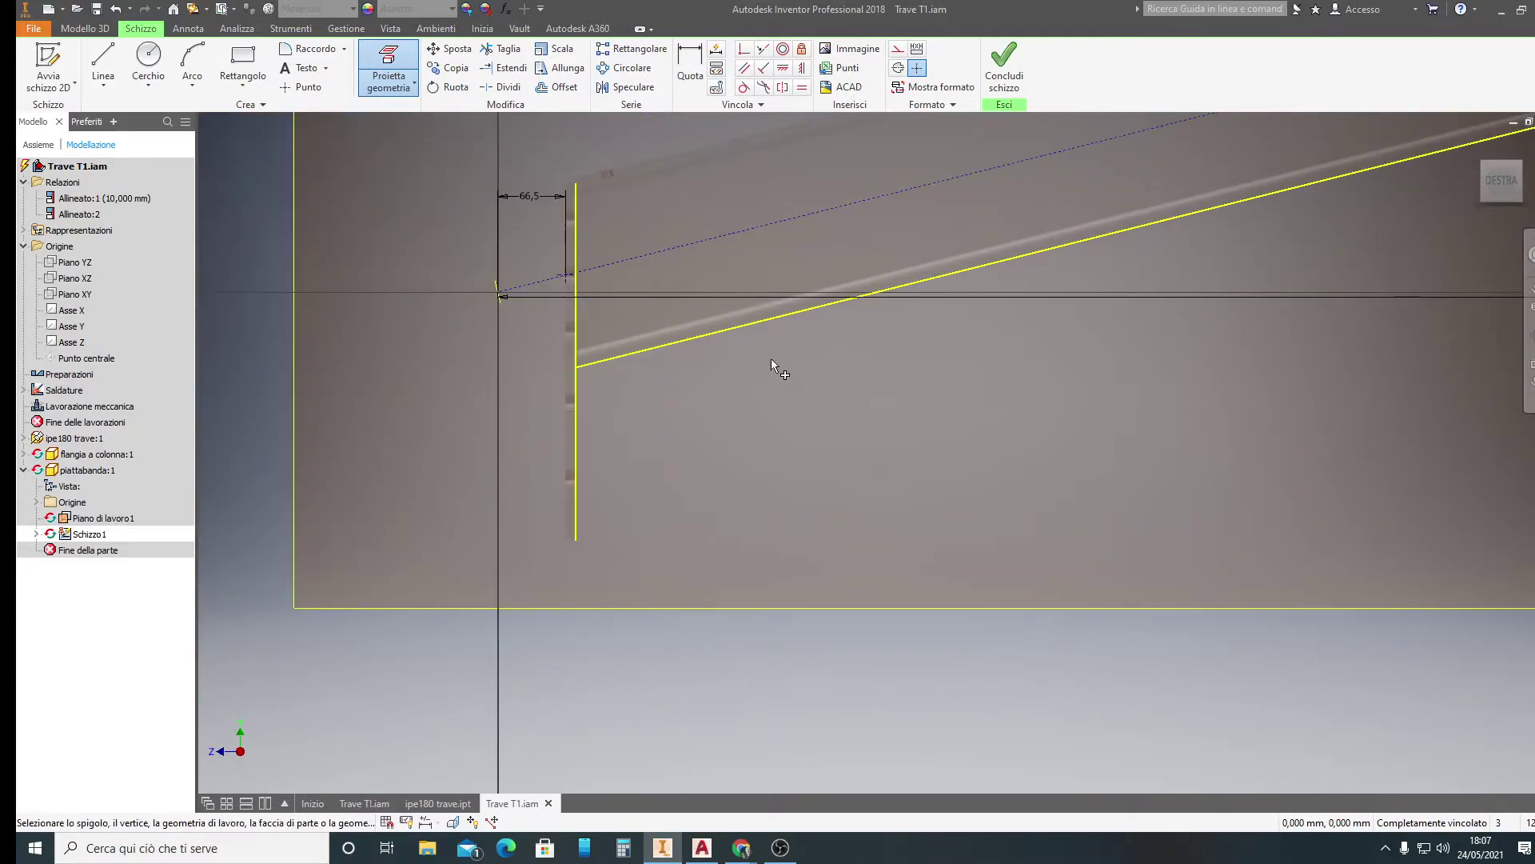
Draw two slanted lines from the plate's lower end up to the beam flange
{"action": "left_click", "coordinate": [102, 66]}
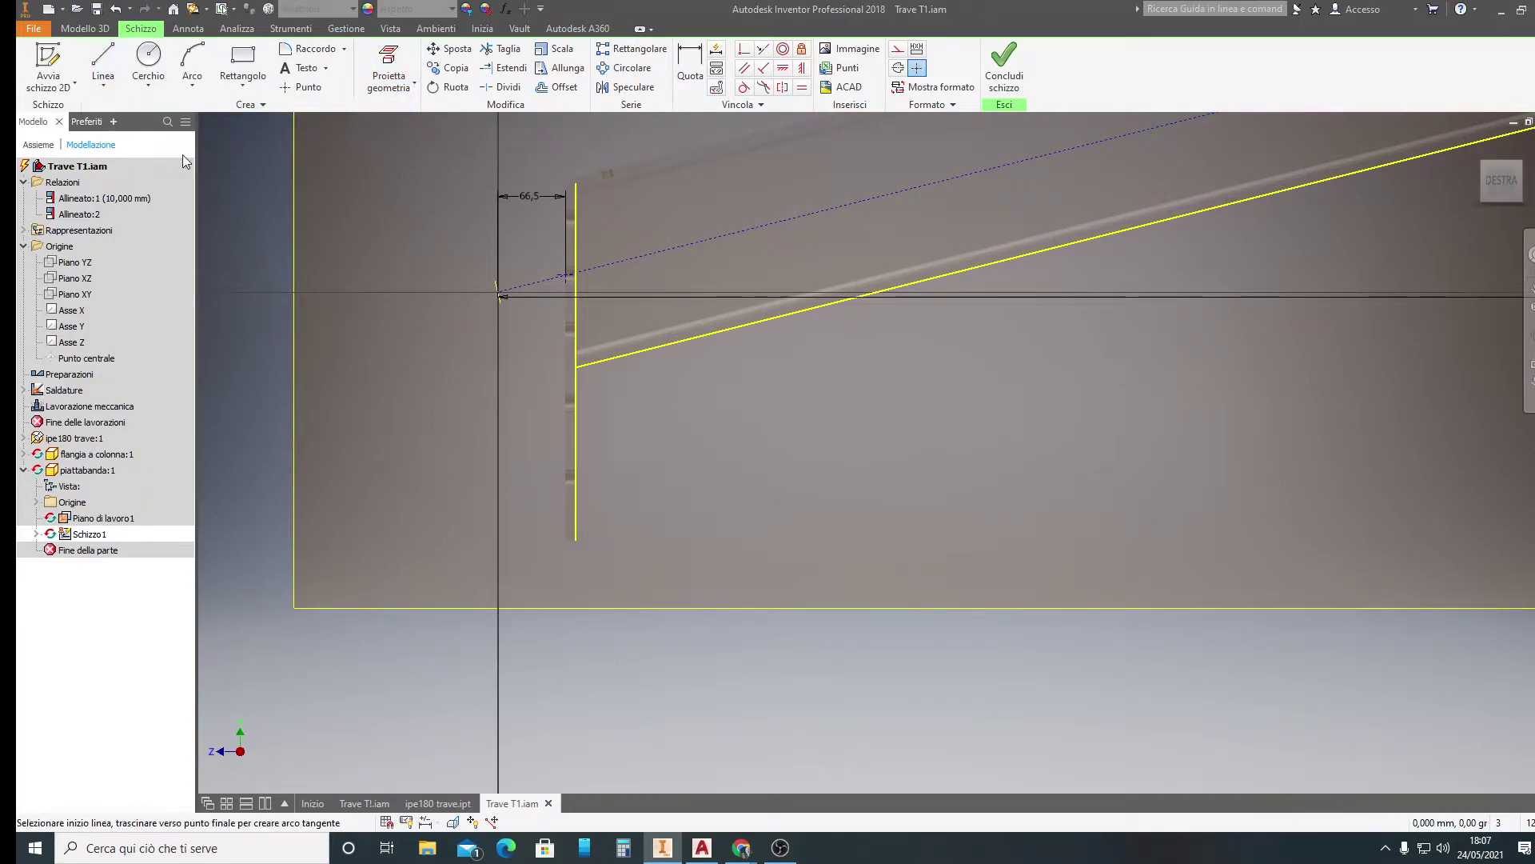
{"action": "left_click", "coordinate": [576, 539]}
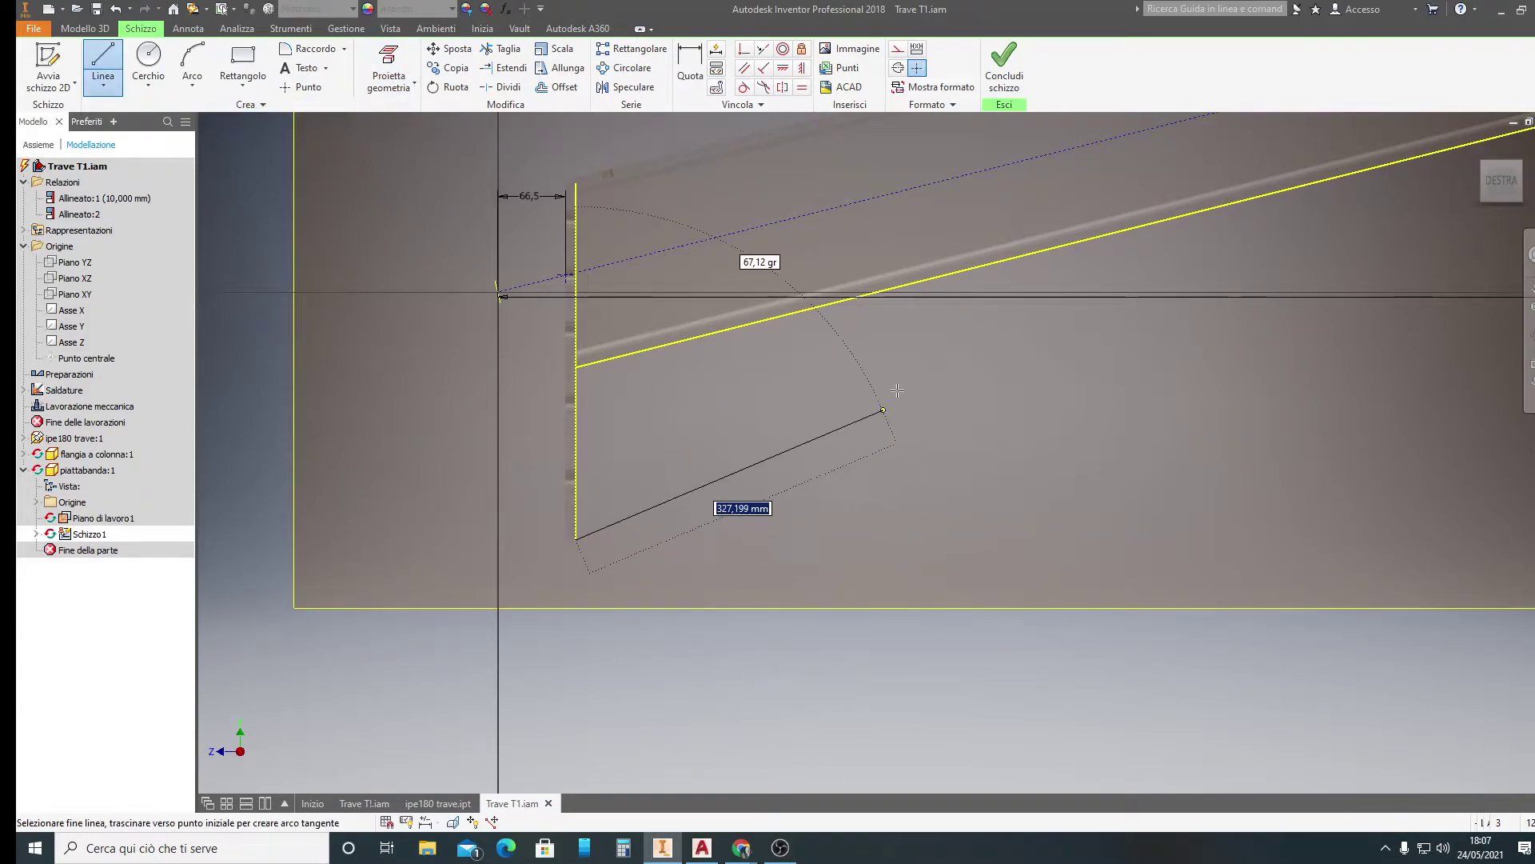
{"action": "double_click", "coordinate": [1020, 256]}
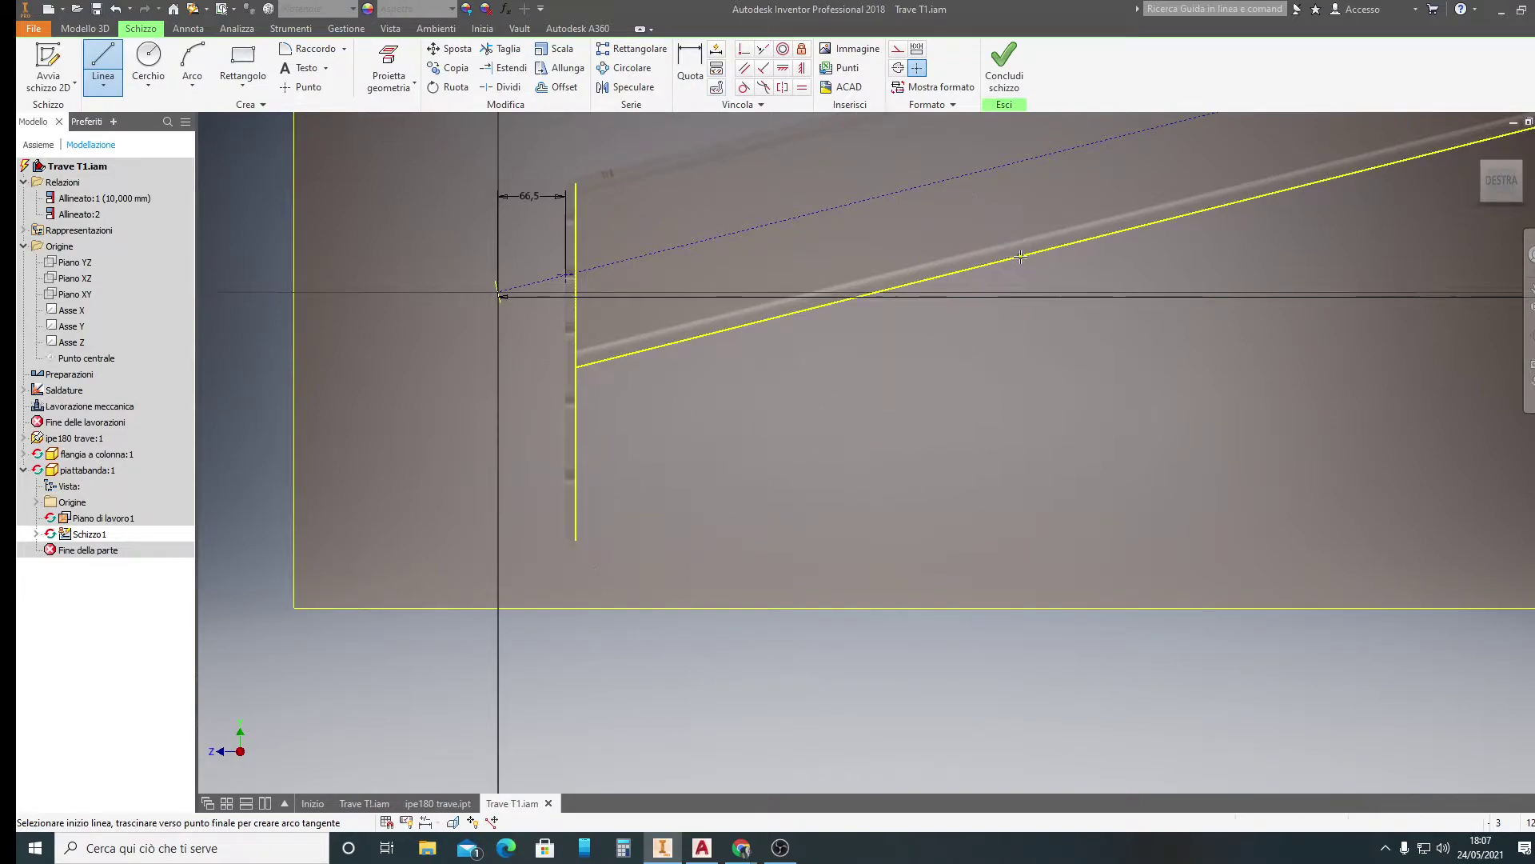
{"action": "left_click", "coordinate": [1023, 260]}
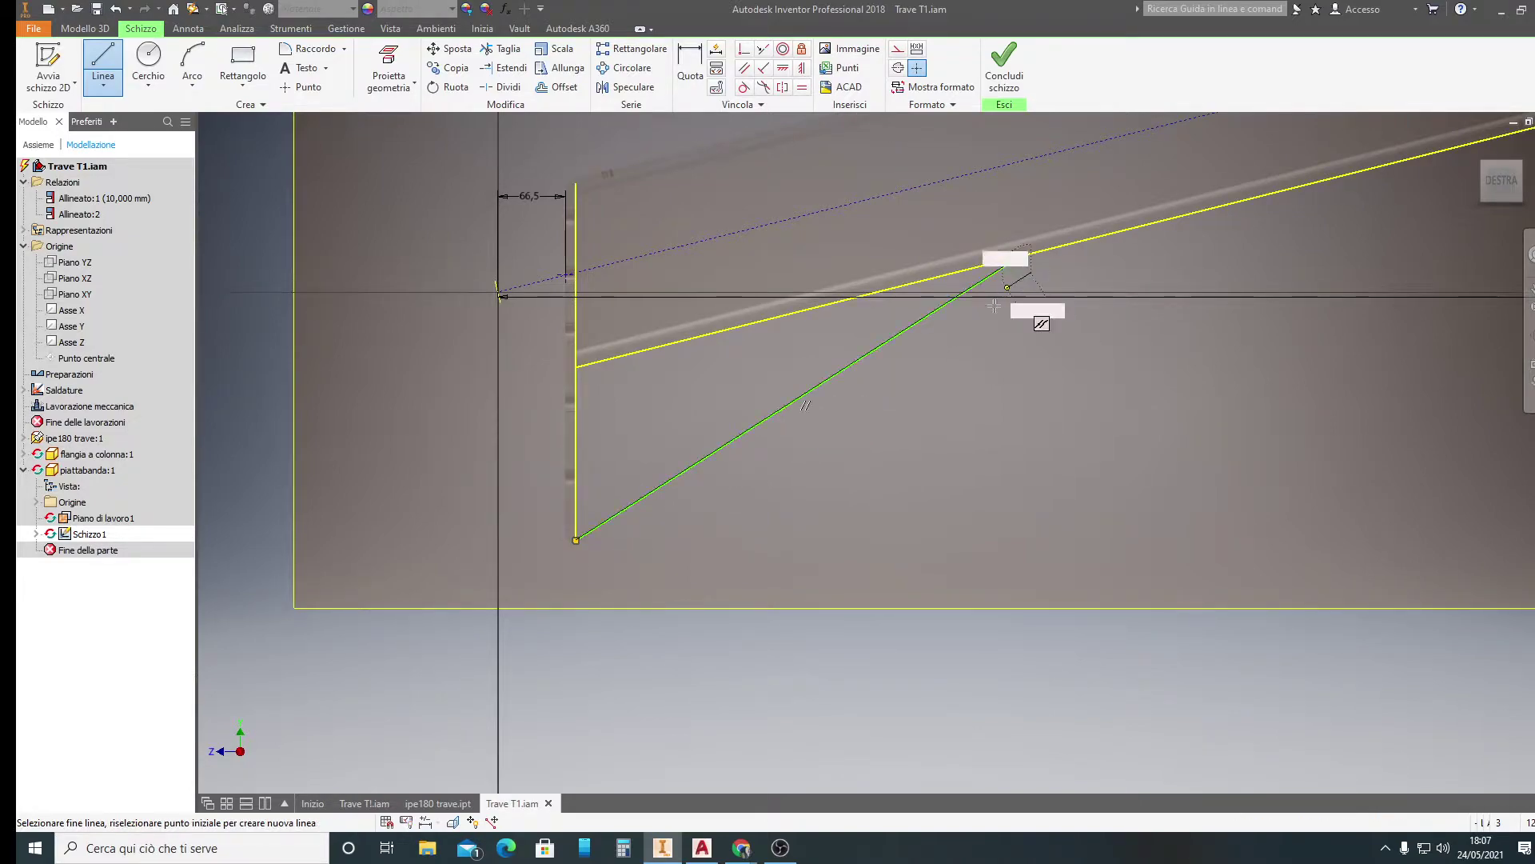
{"action": "double_click", "coordinate": [589, 558]}
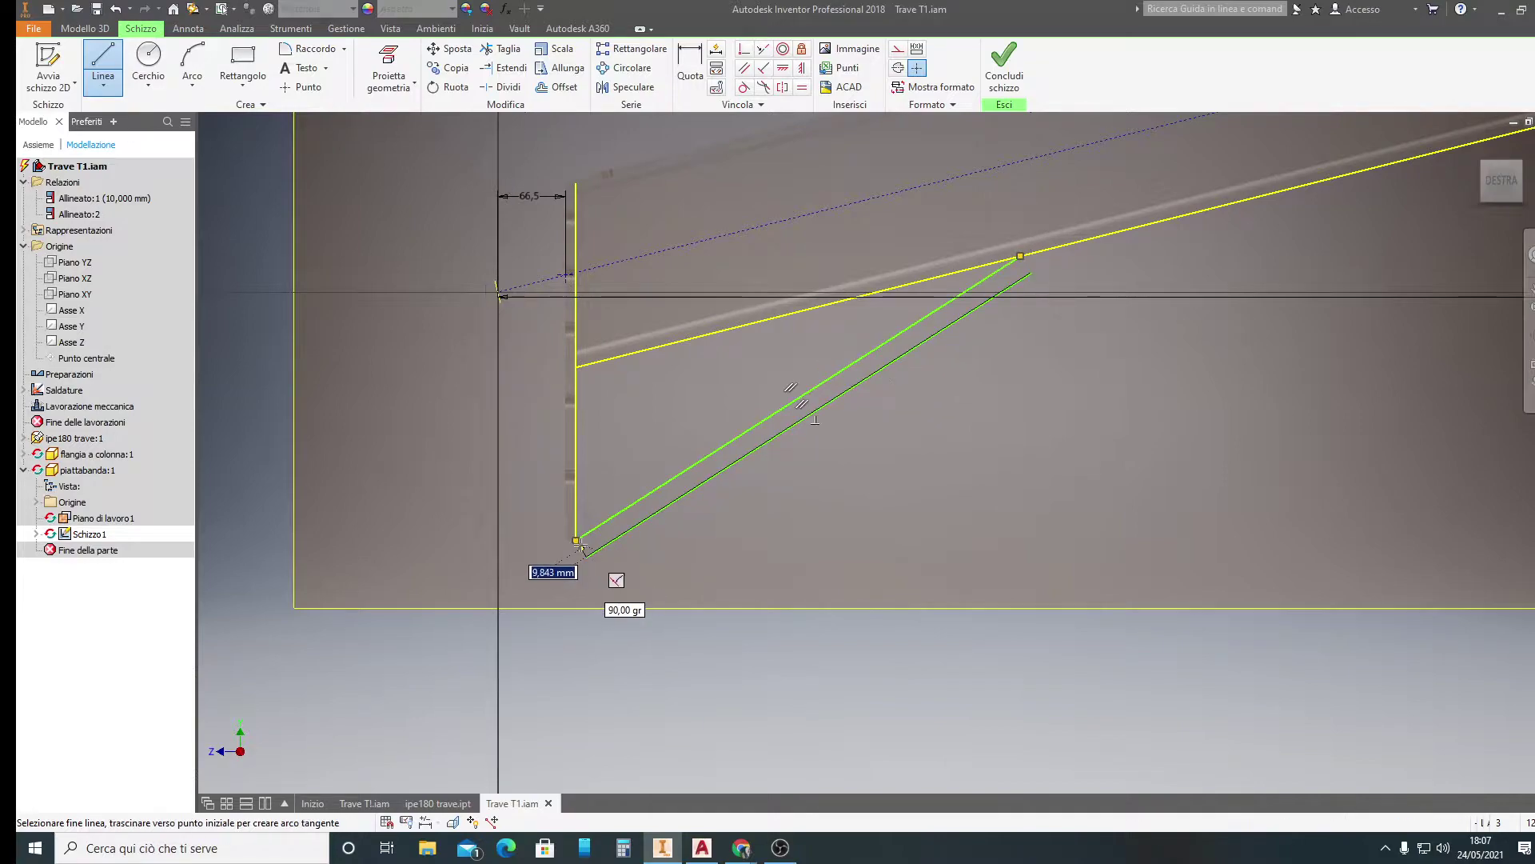
{"action": "scroll", "coordinate": [640, 579], "scroll_direction": "up", "scroll_amount": 2}
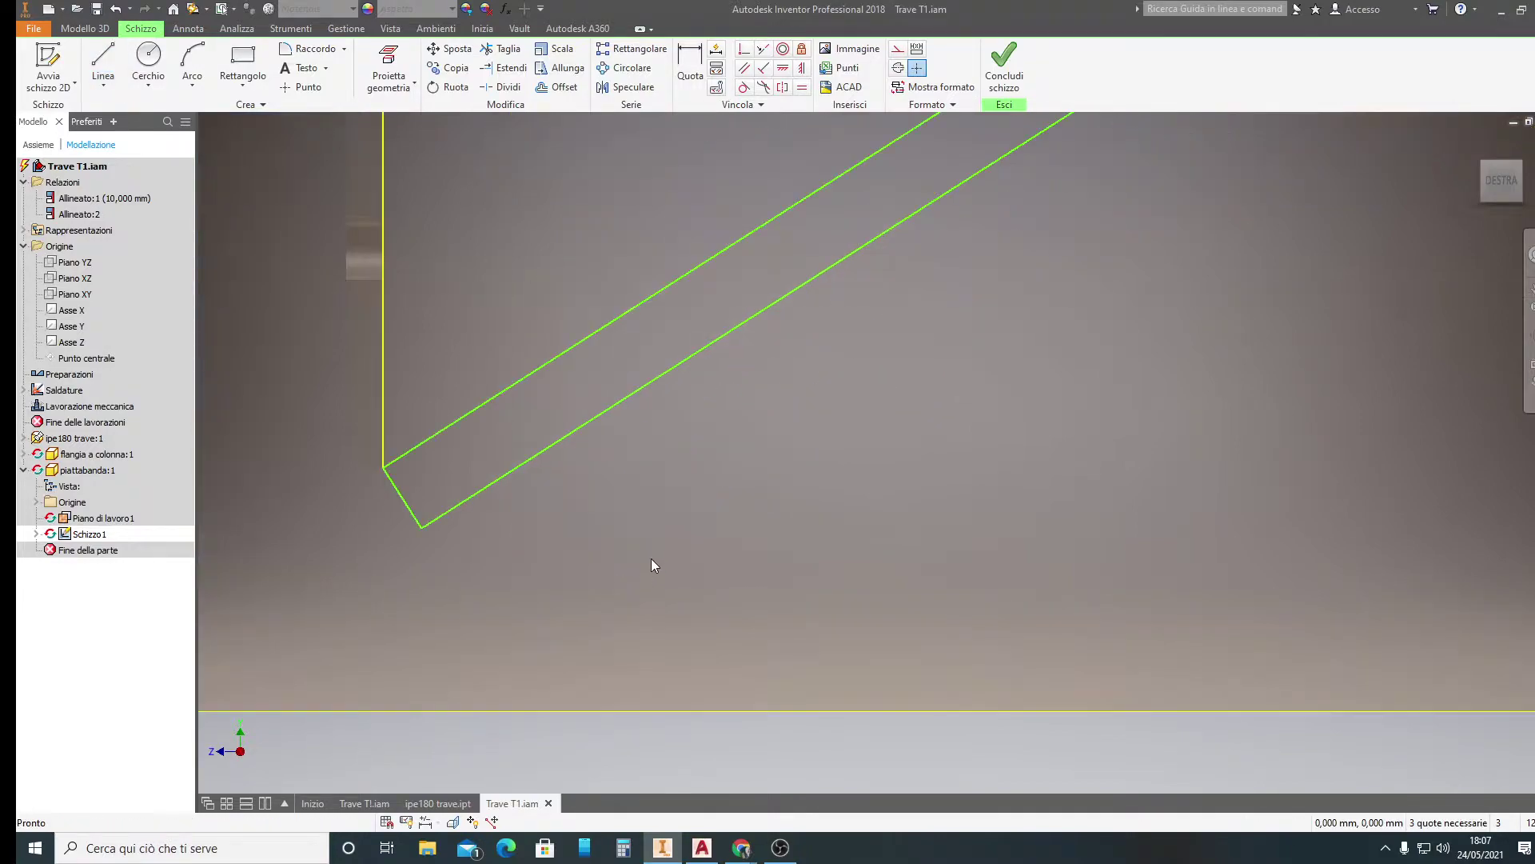
{"action": "scroll", "coordinate": [651, 558], "scroll_direction": "down", "scroll_amount": 3}
{"action": "middle_click_drag", "start_coordinate": [697, 524], "coordinate": [711, 511]}
{"action": "left_click_drag", "start_coordinate": [712, 510], "coordinate": [686, 524]}
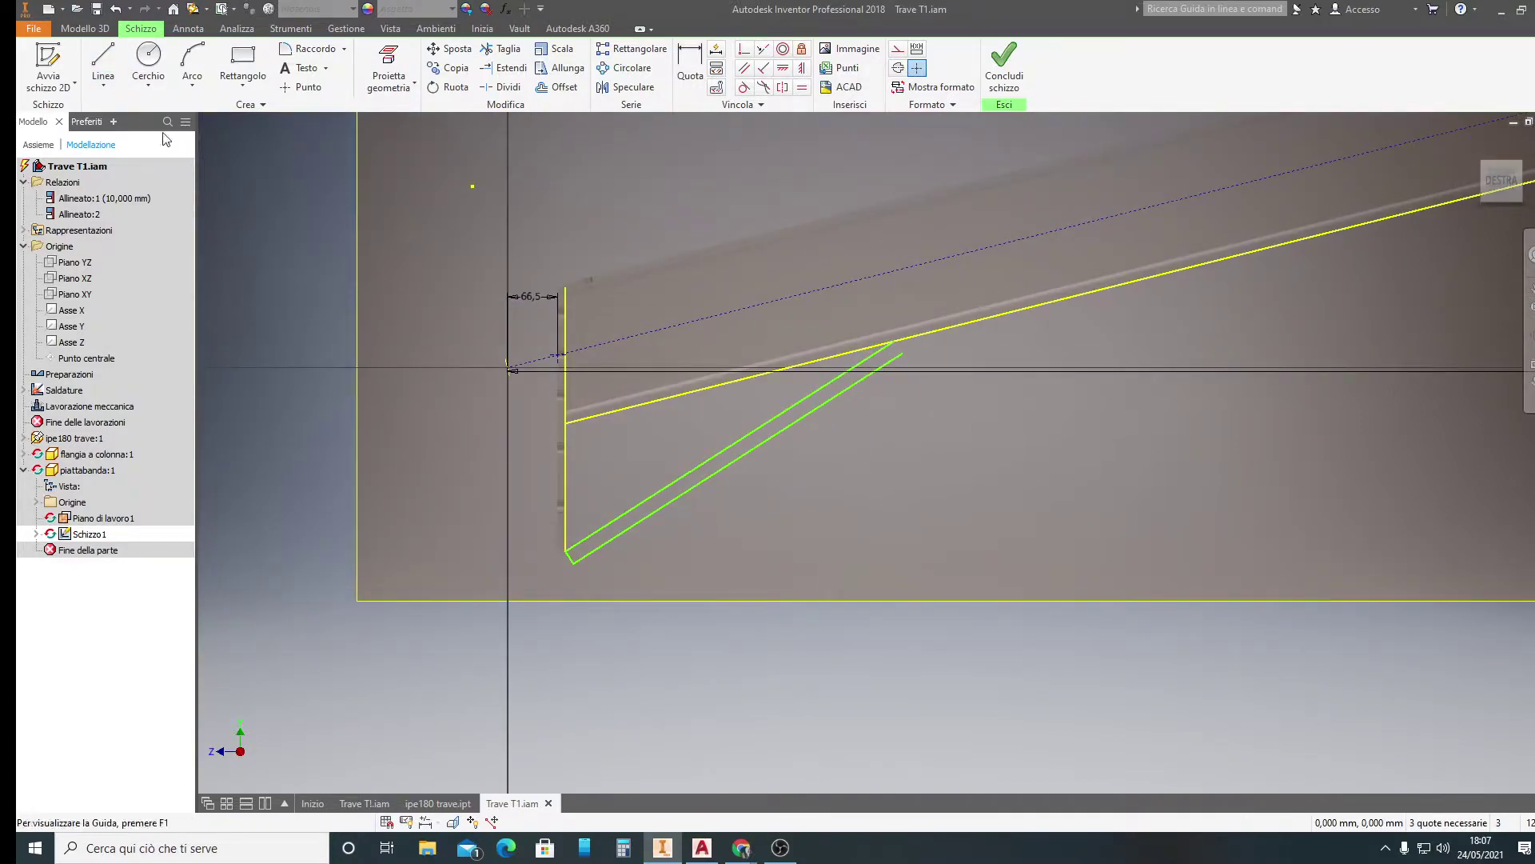
Close the strip's top end with a short line segment
{"action": "left_click", "coordinate": [102, 68]}
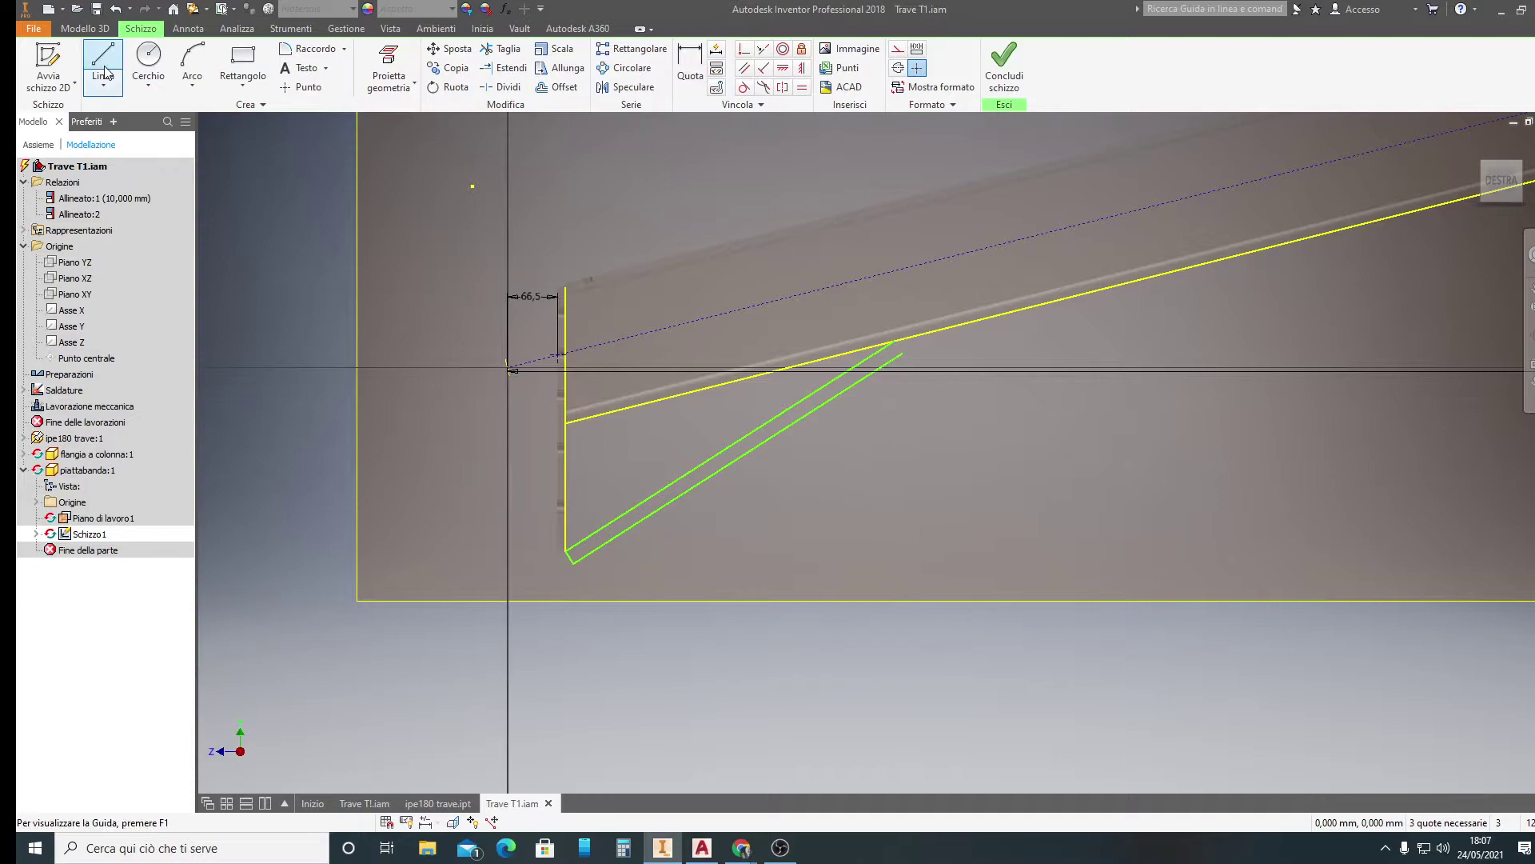
{"action": "left_click", "coordinate": [896, 342]}
{"action": "left_click", "coordinate": [902, 353]}
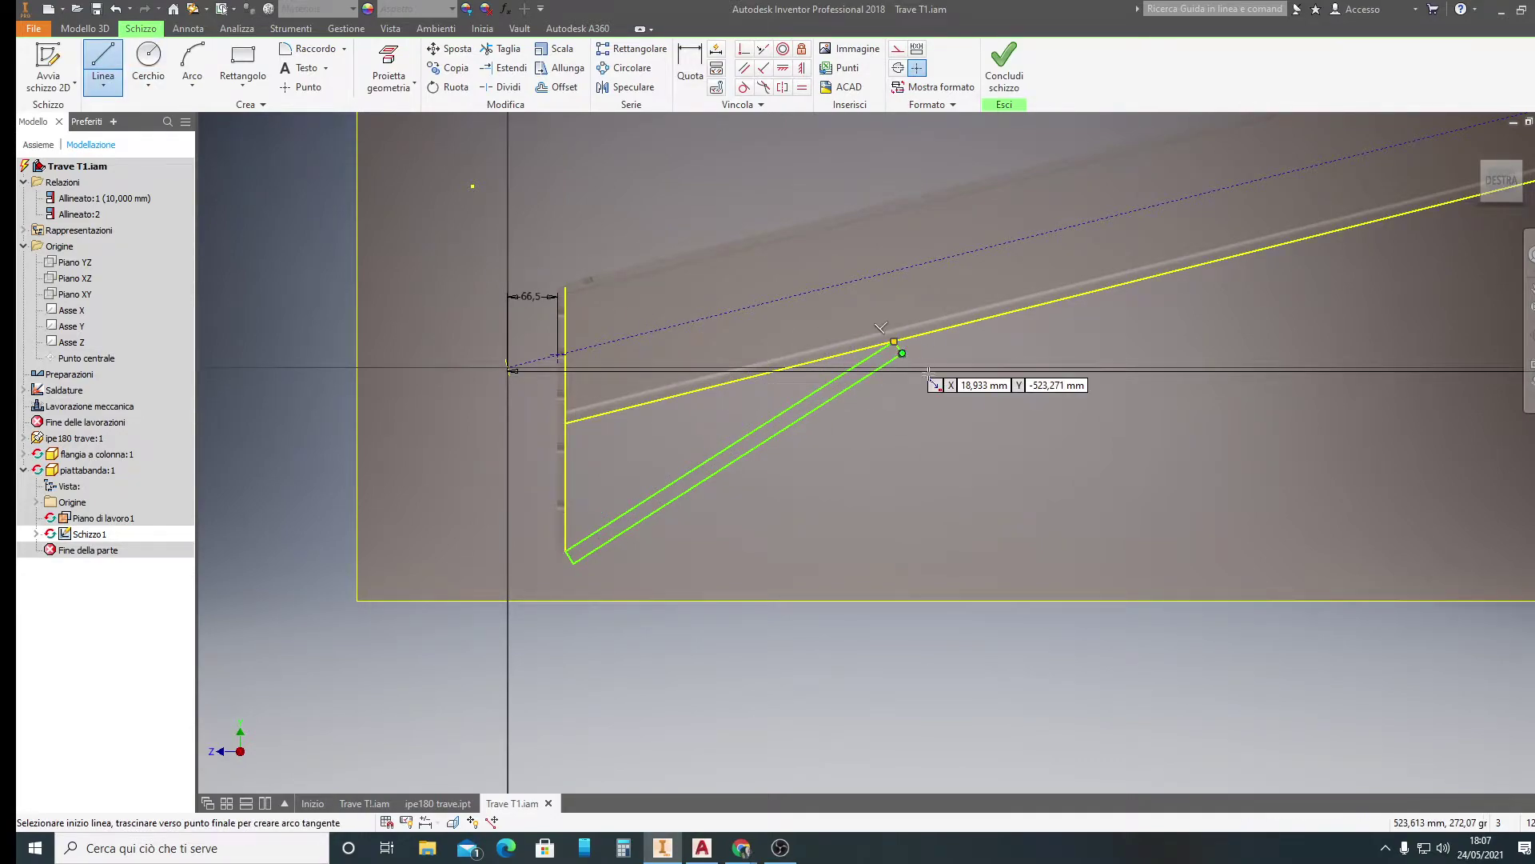
{"action": "key", "text": "Escape"}
{"action": "key", "text": "d"}
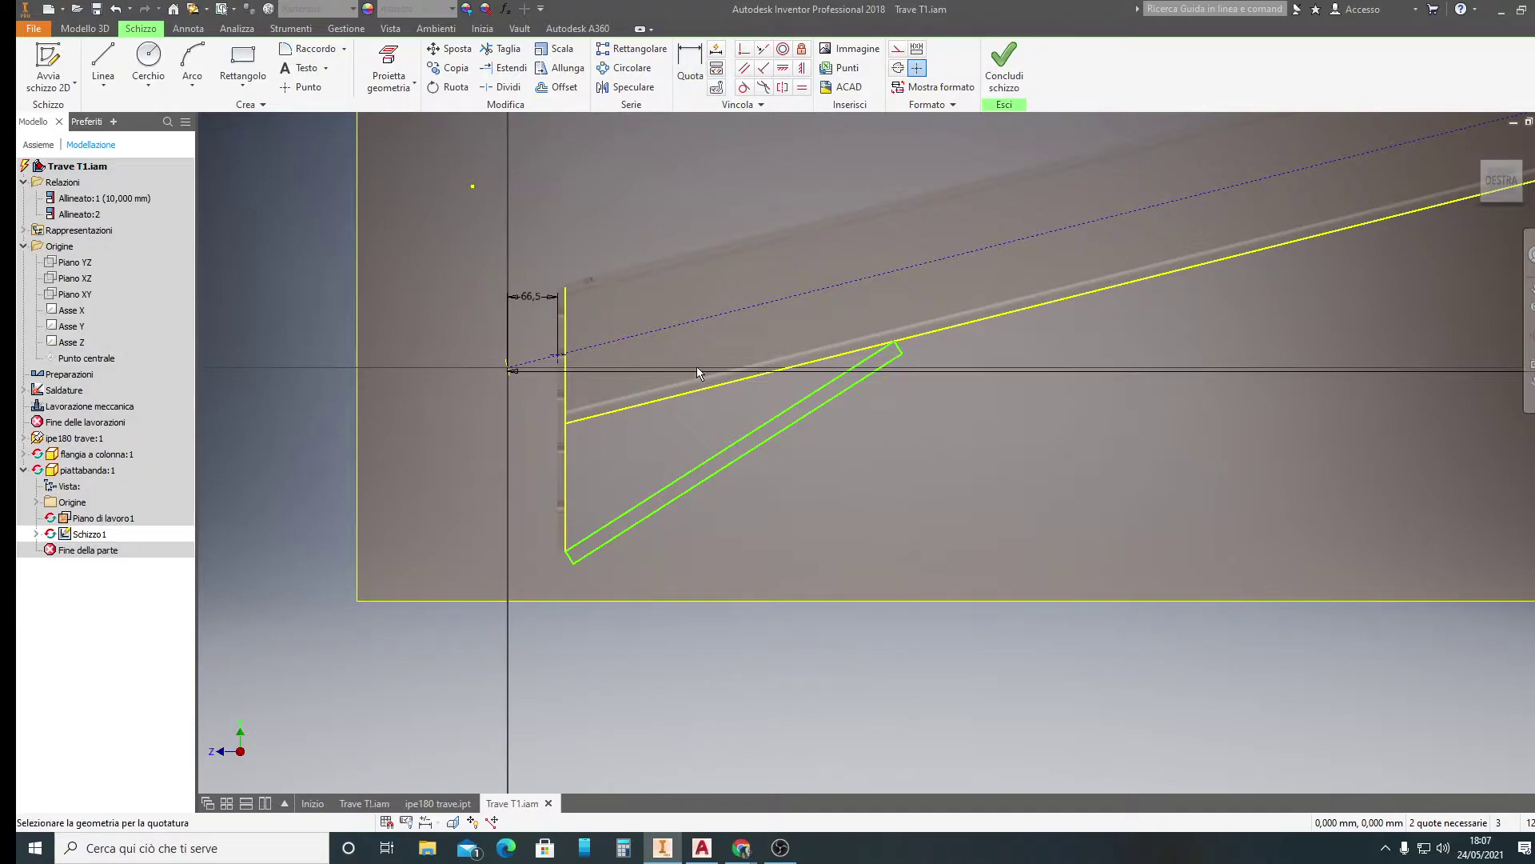
{"action": "left_click", "coordinate": [743, 67]}
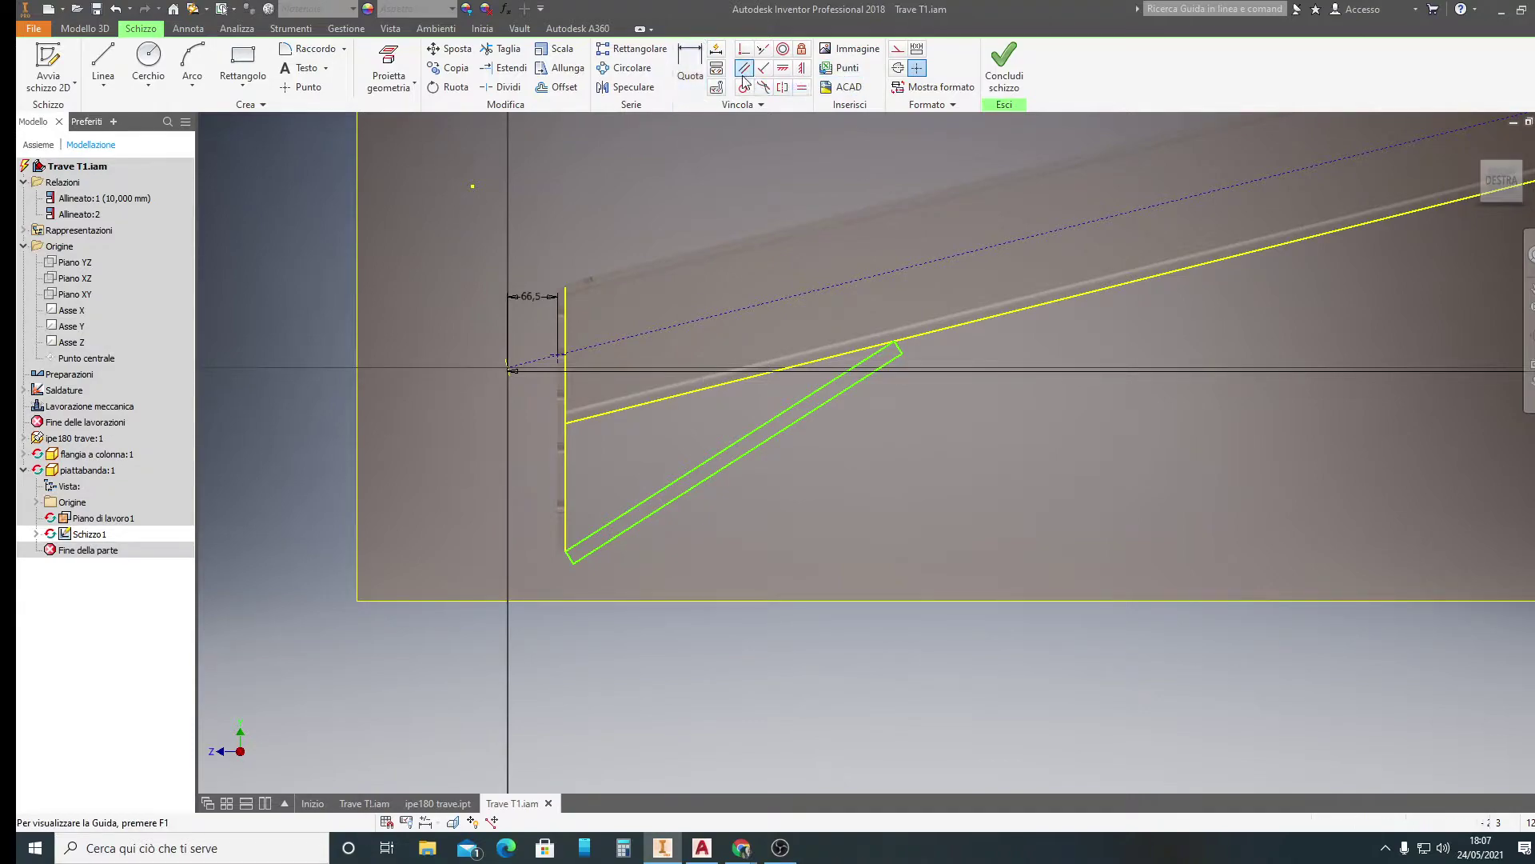
{"action": "left_click", "coordinate": [716, 454]}
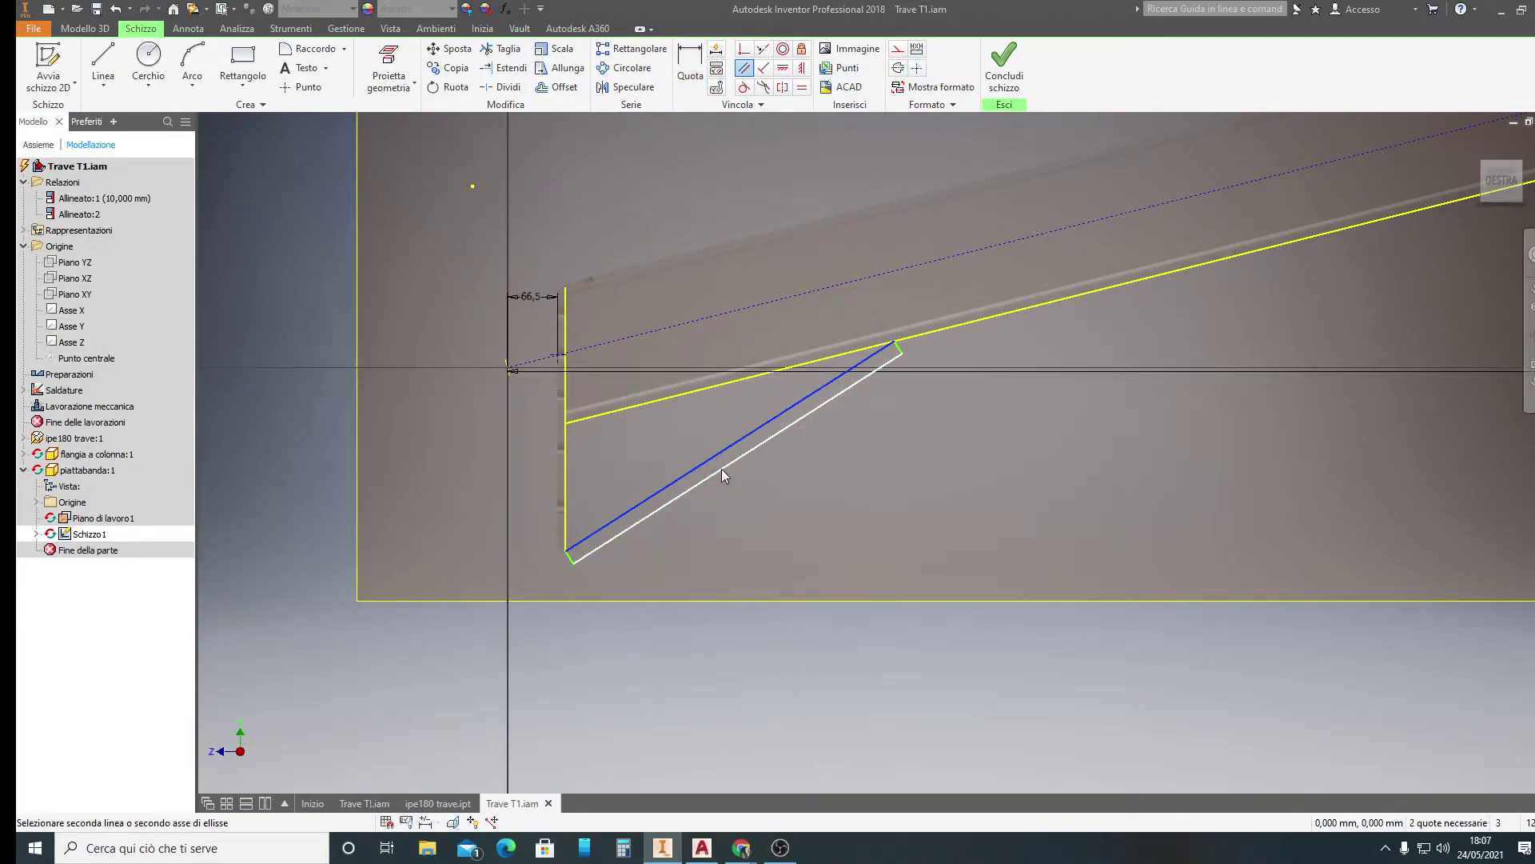
{"action": "left_click", "coordinate": [721, 468]}
{"action": "left_click", "coordinate": [364, 149]}
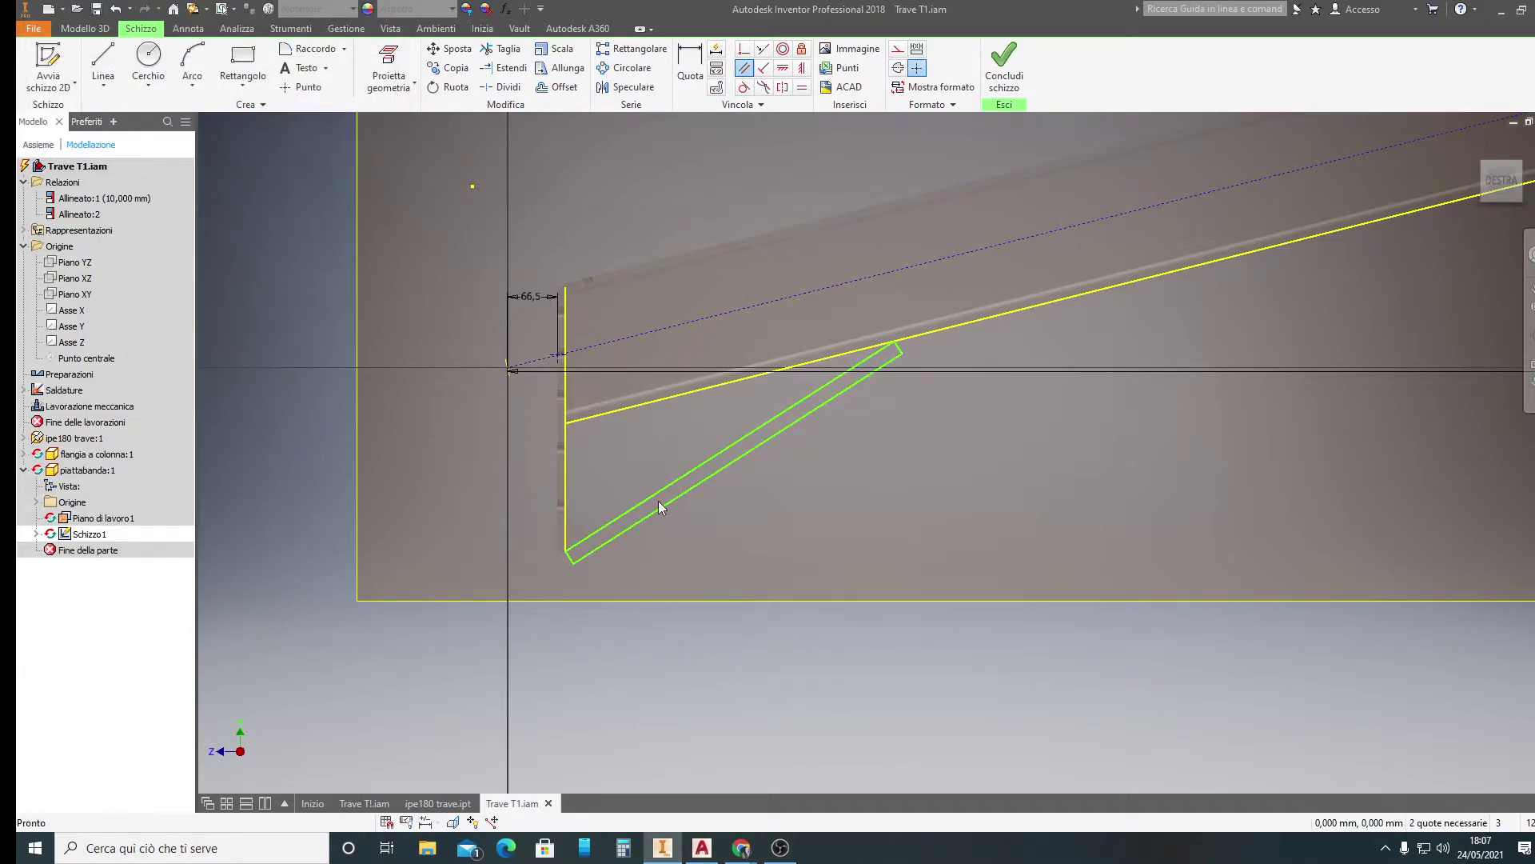
{"action": "scroll", "coordinate": [544, 570], "scroll_direction": "up", "scroll_amount": 3}
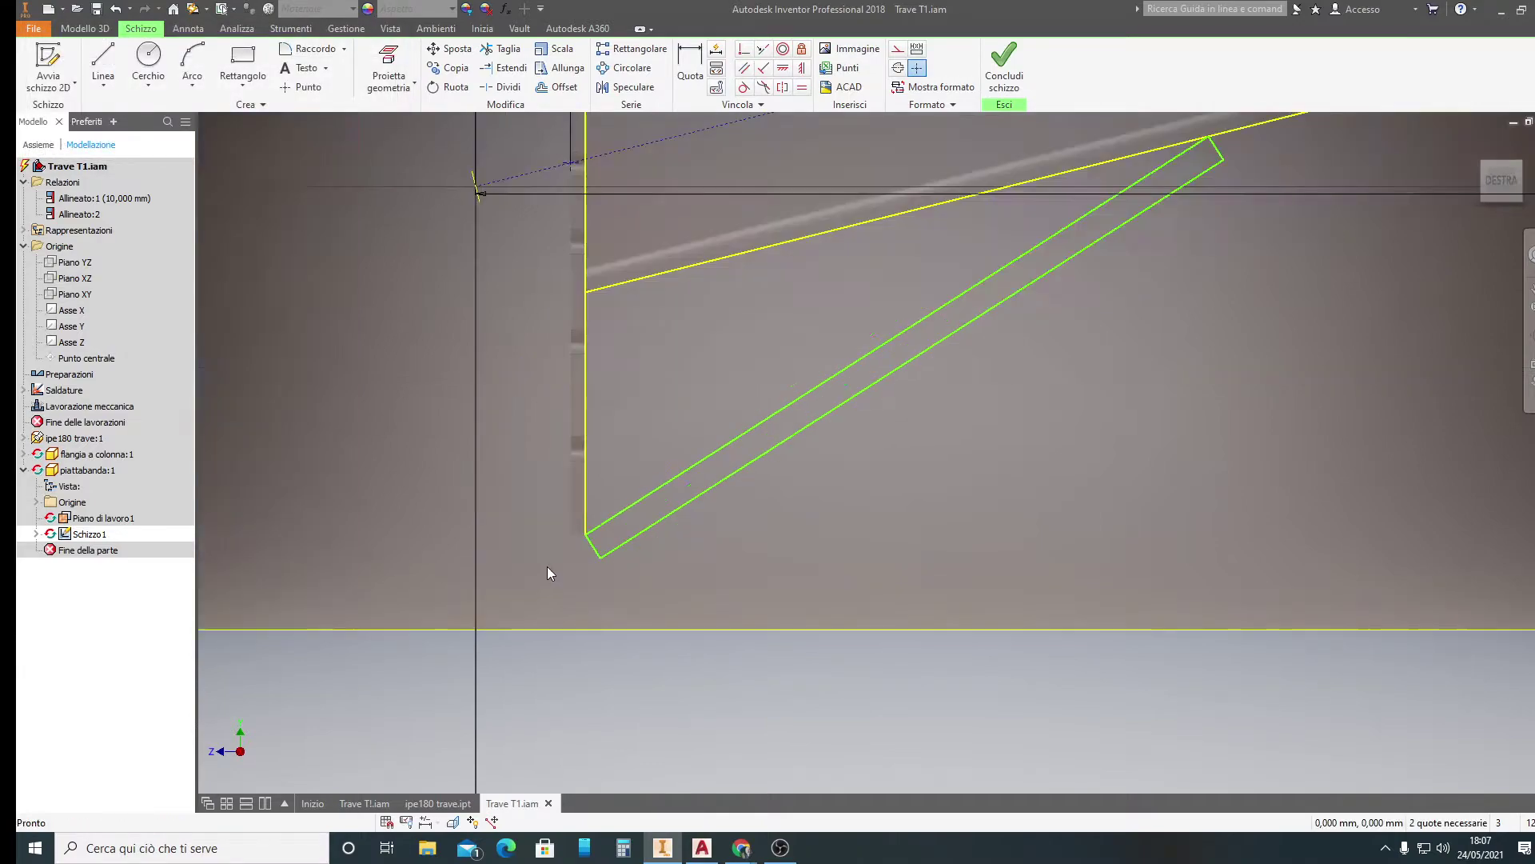
{"action": "left_click", "coordinate": [764, 76]}
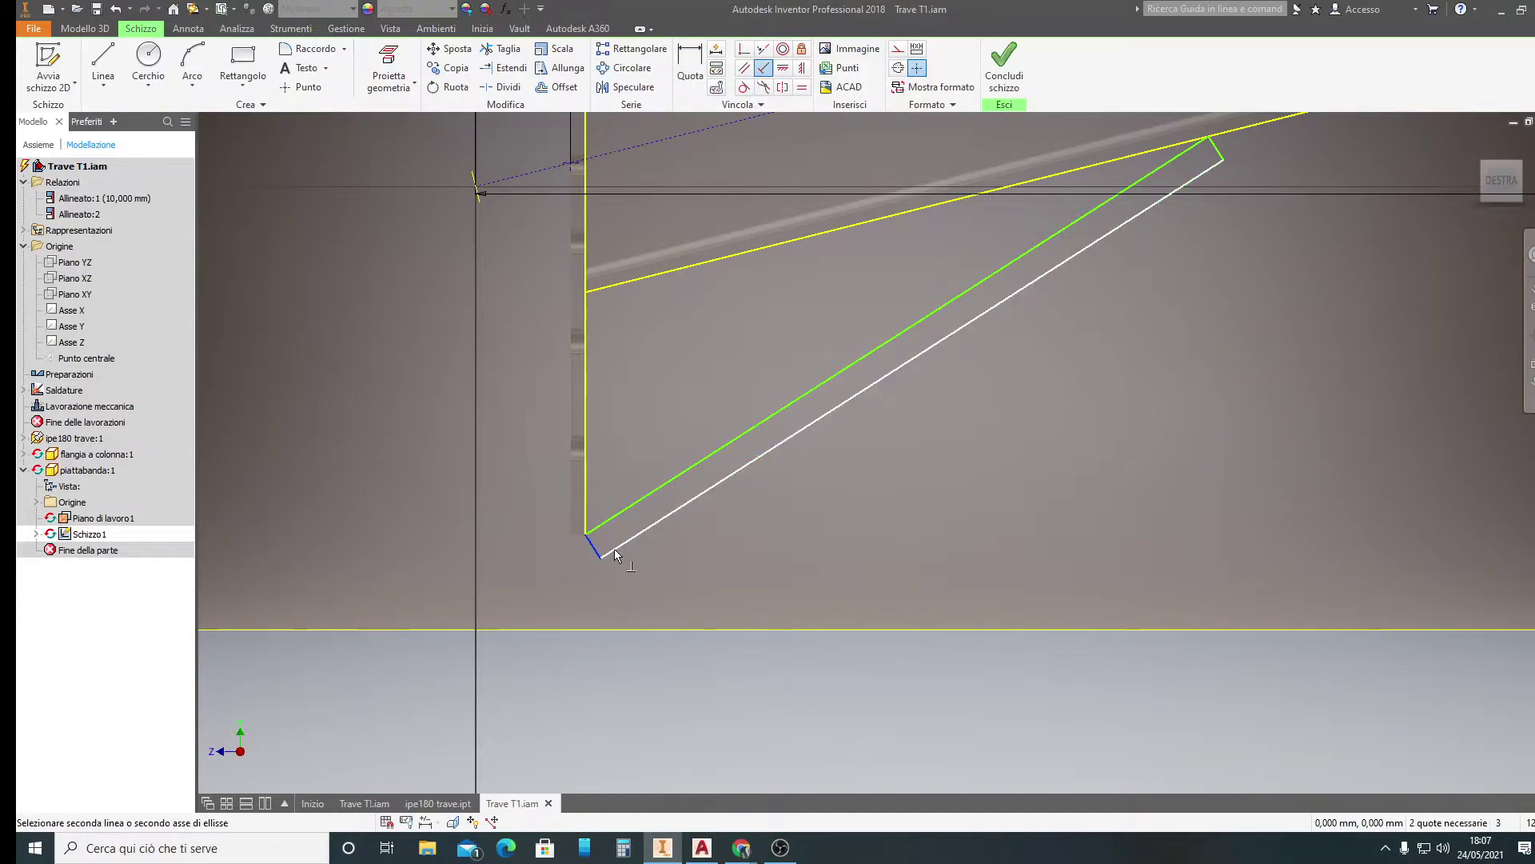
{"action": "left_click", "coordinate": [612, 550]}
{"action": "left_click", "coordinate": [366, 148]}
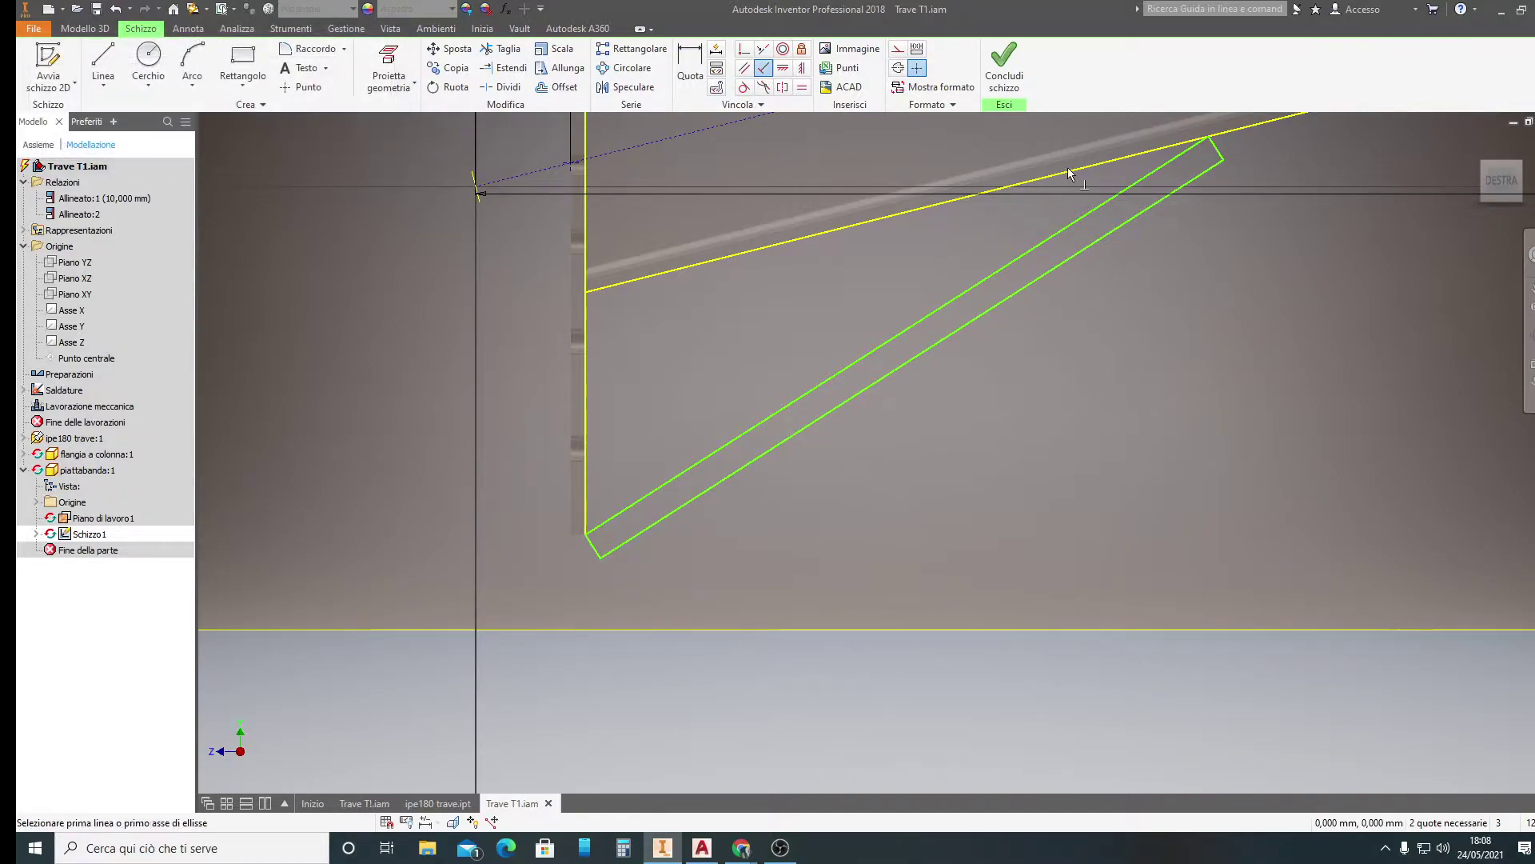
{"action": "left_click", "coordinate": [1198, 179]}
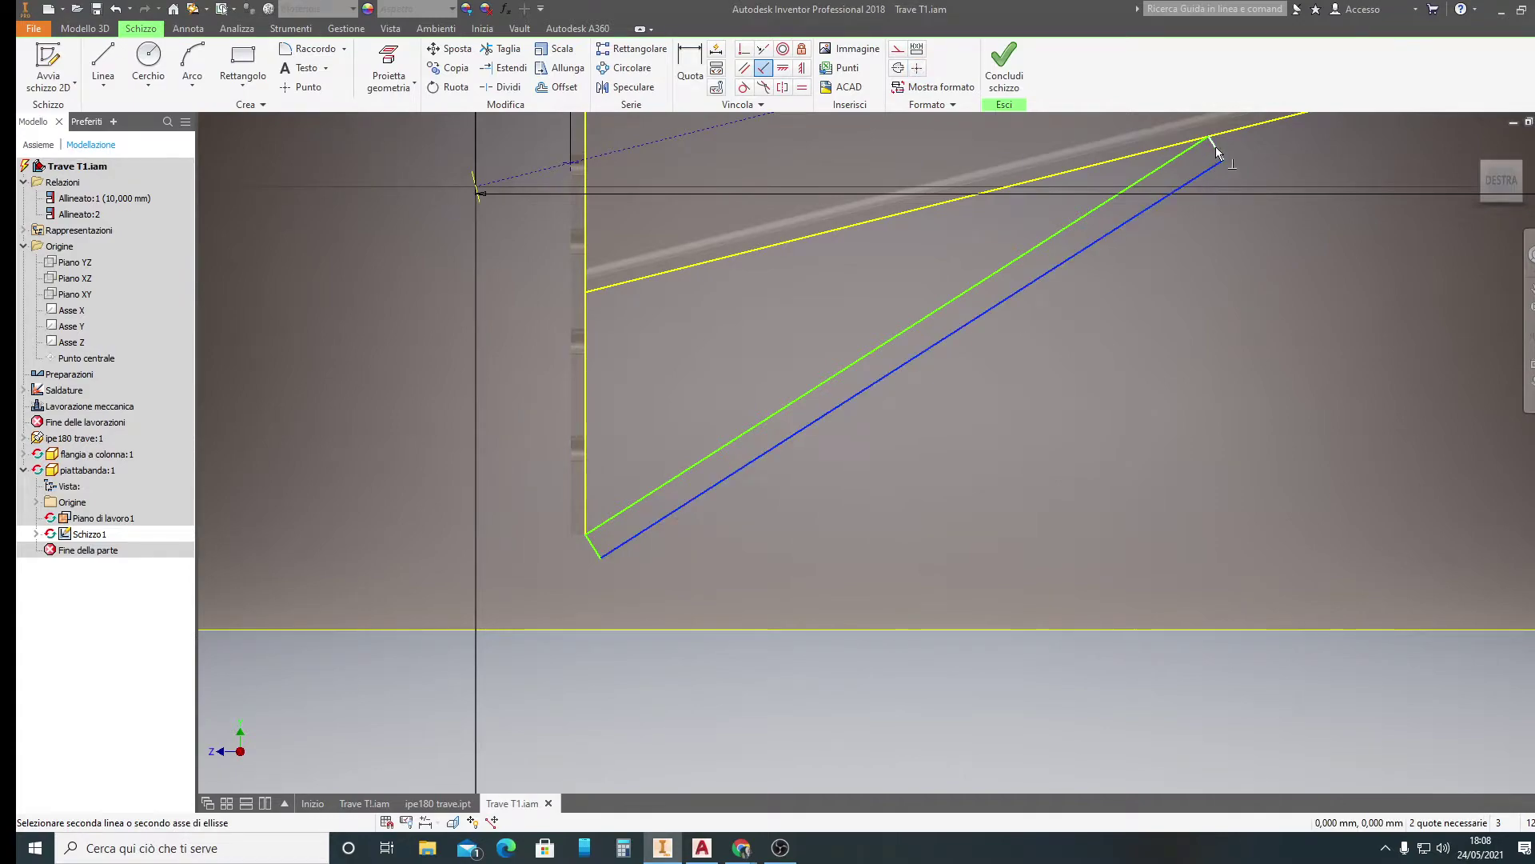
{"action": "left_click", "coordinate": [1172, 158]}
{"action": "left_click", "coordinate": [366, 148]}
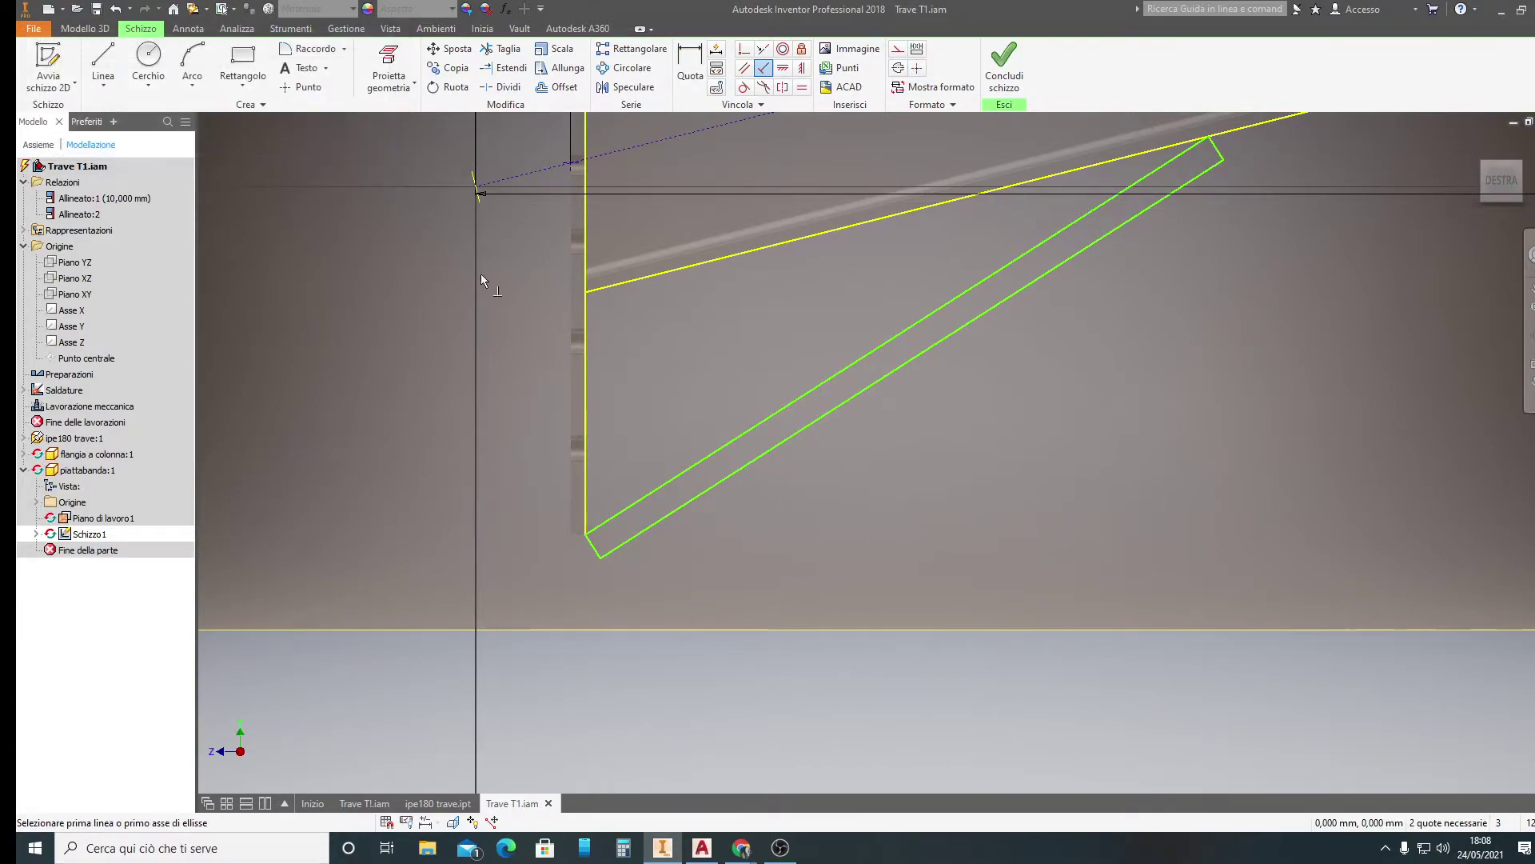
{"action": "left_click", "coordinate": [689, 68]}
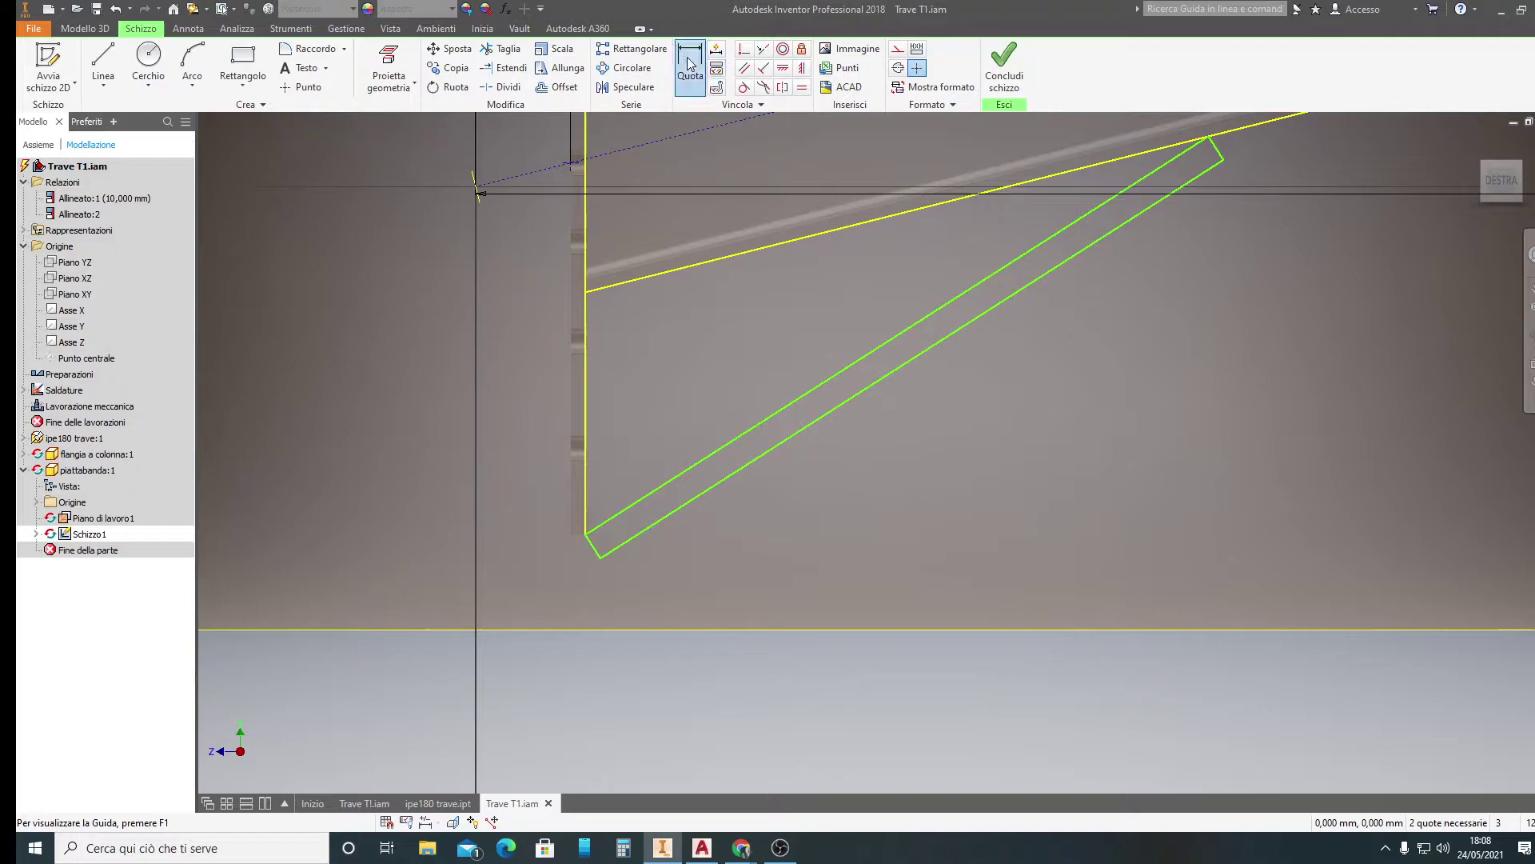
Dimension the distance between the two slanted lines as the rib thickness of 10
{"action": "left_click", "coordinate": [847, 365]}
{"action": "left_click", "coordinate": [875, 391]}
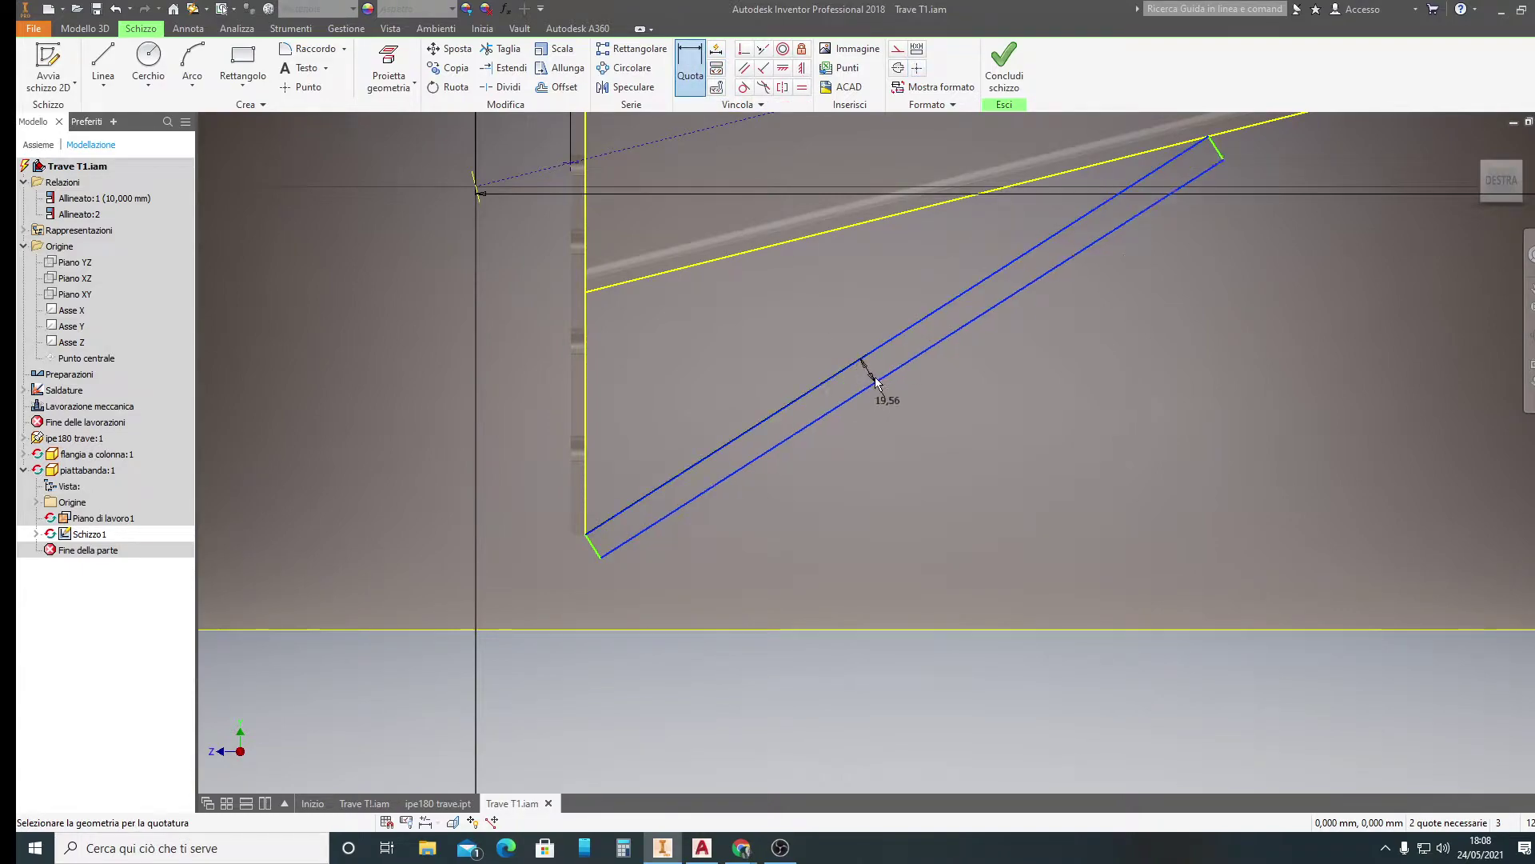
{"action": "left_click", "coordinate": [939, 401]}
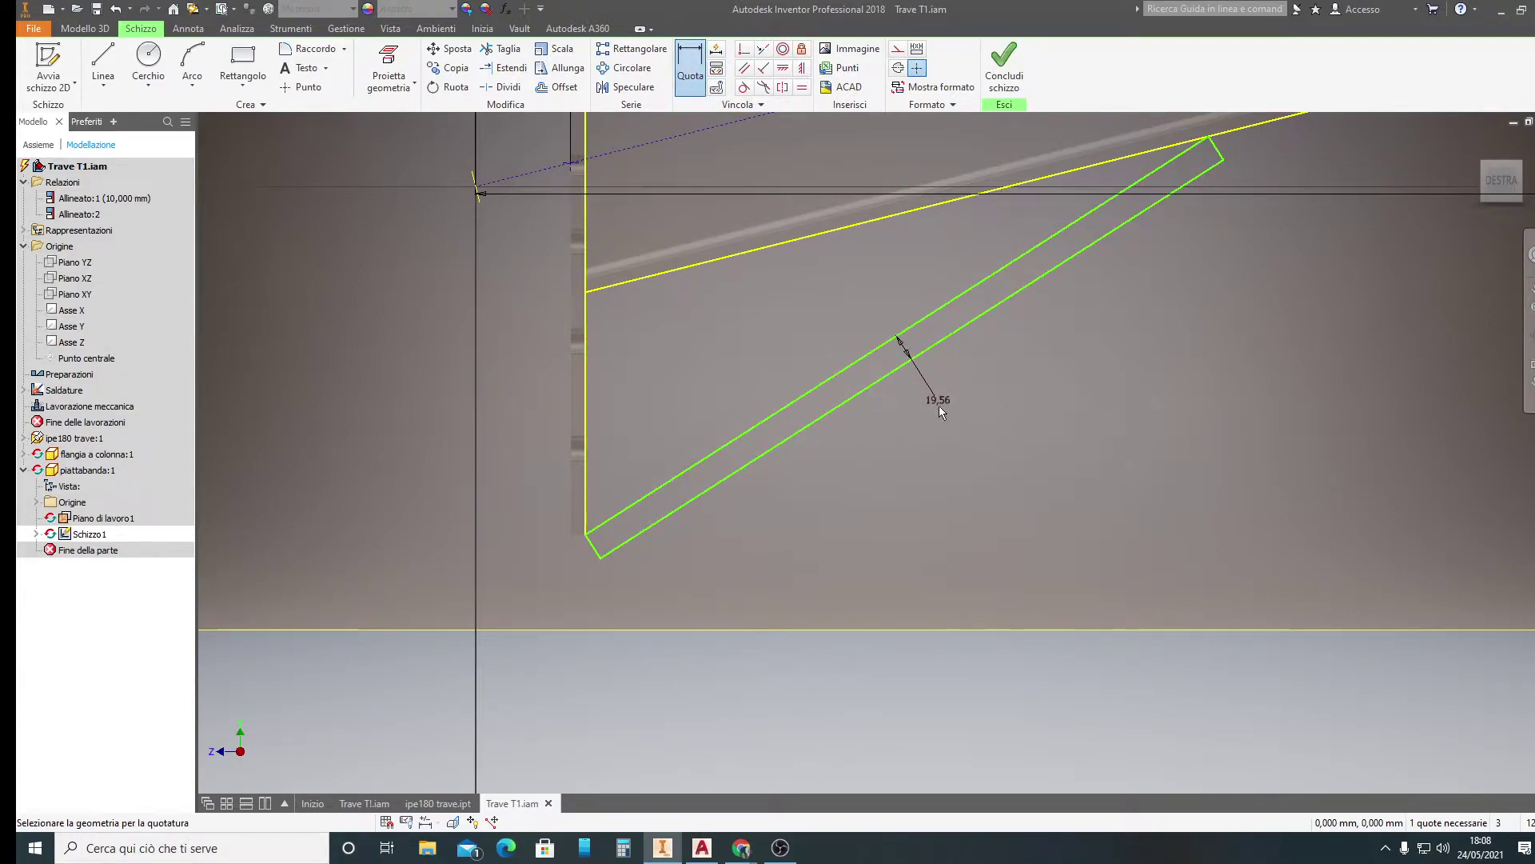
{"action": "left_click", "coordinate": [939, 404]}
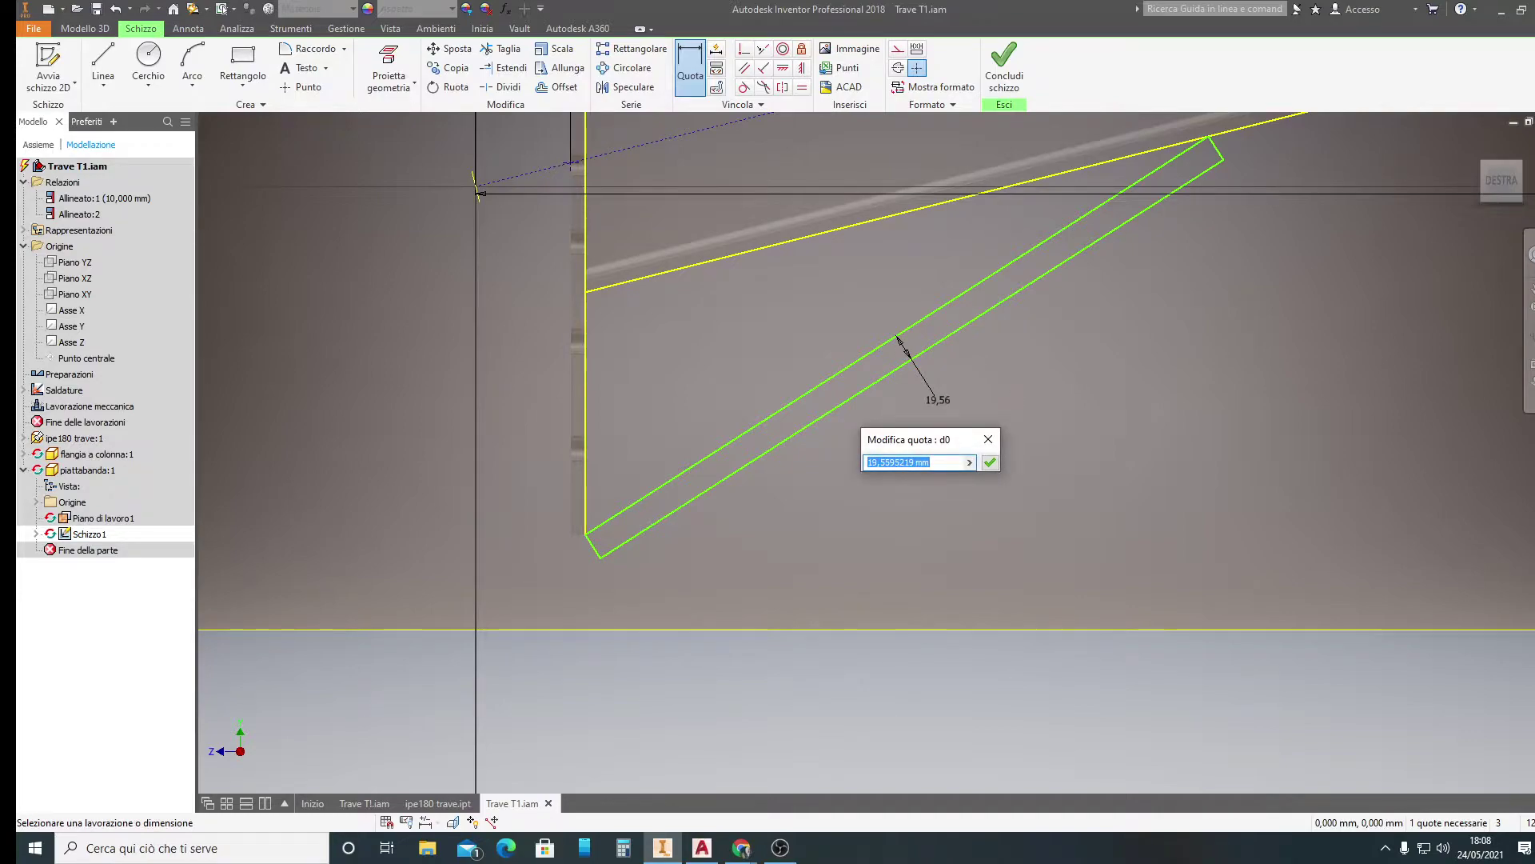
{"action": "type", "text": "10"}
{"action": "left_click", "coordinate": [990, 462]}
Add a 600 horizontal length dimension between the rib's end points
{"action": "scroll", "coordinate": [1039, 462], "scroll_direction": "down", "scroll_amount": 4}
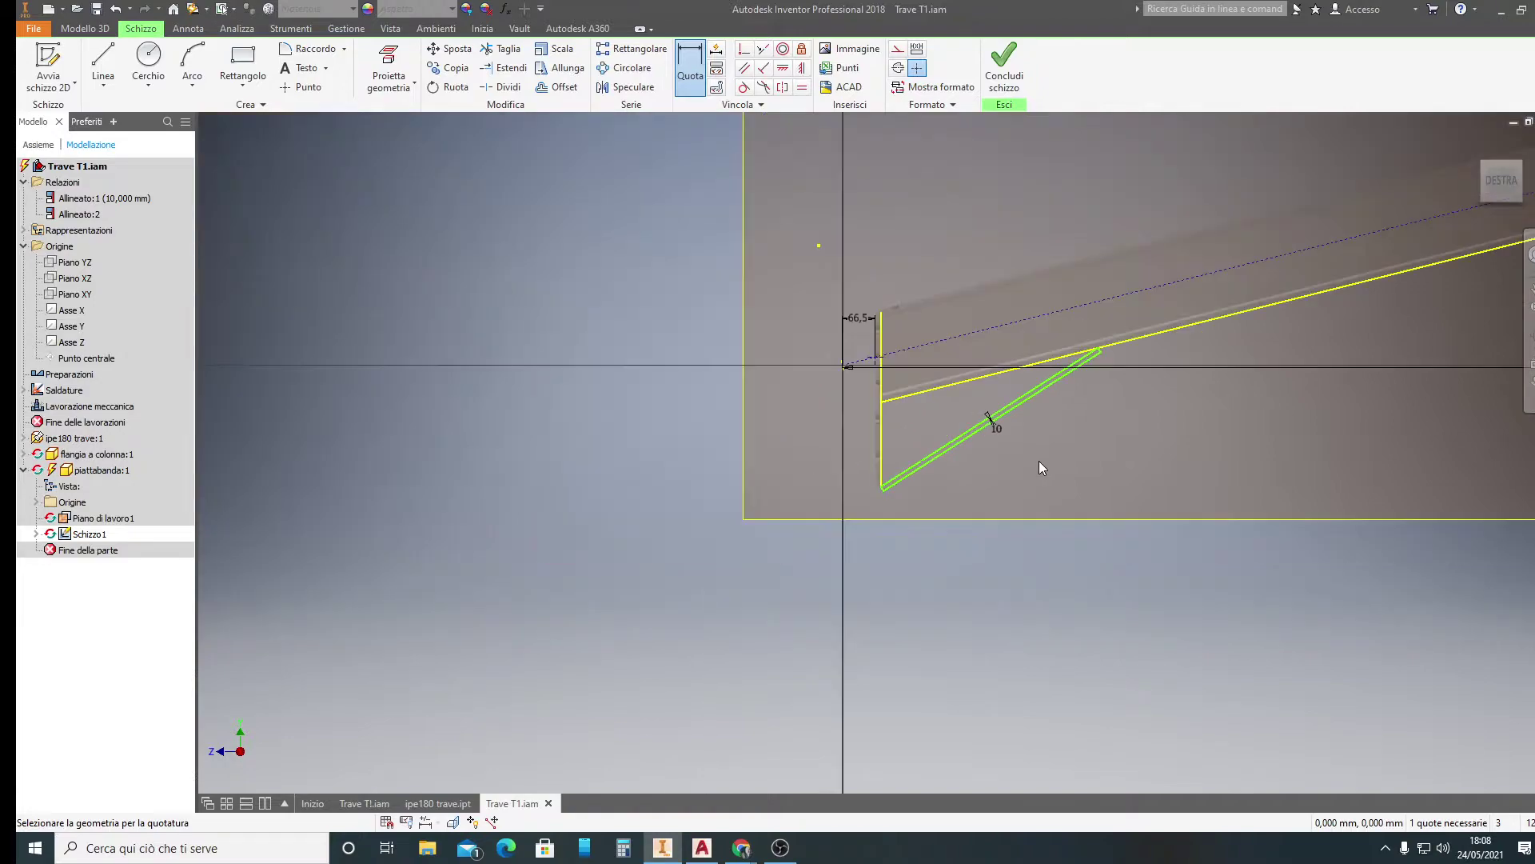
{"action": "scroll", "coordinate": [1038, 461], "scroll_direction": "up", "scroll_amount": 4}
{"action": "scroll", "coordinate": [1038, 461], "scroll_direction": "down", "scroll_amount": 1}
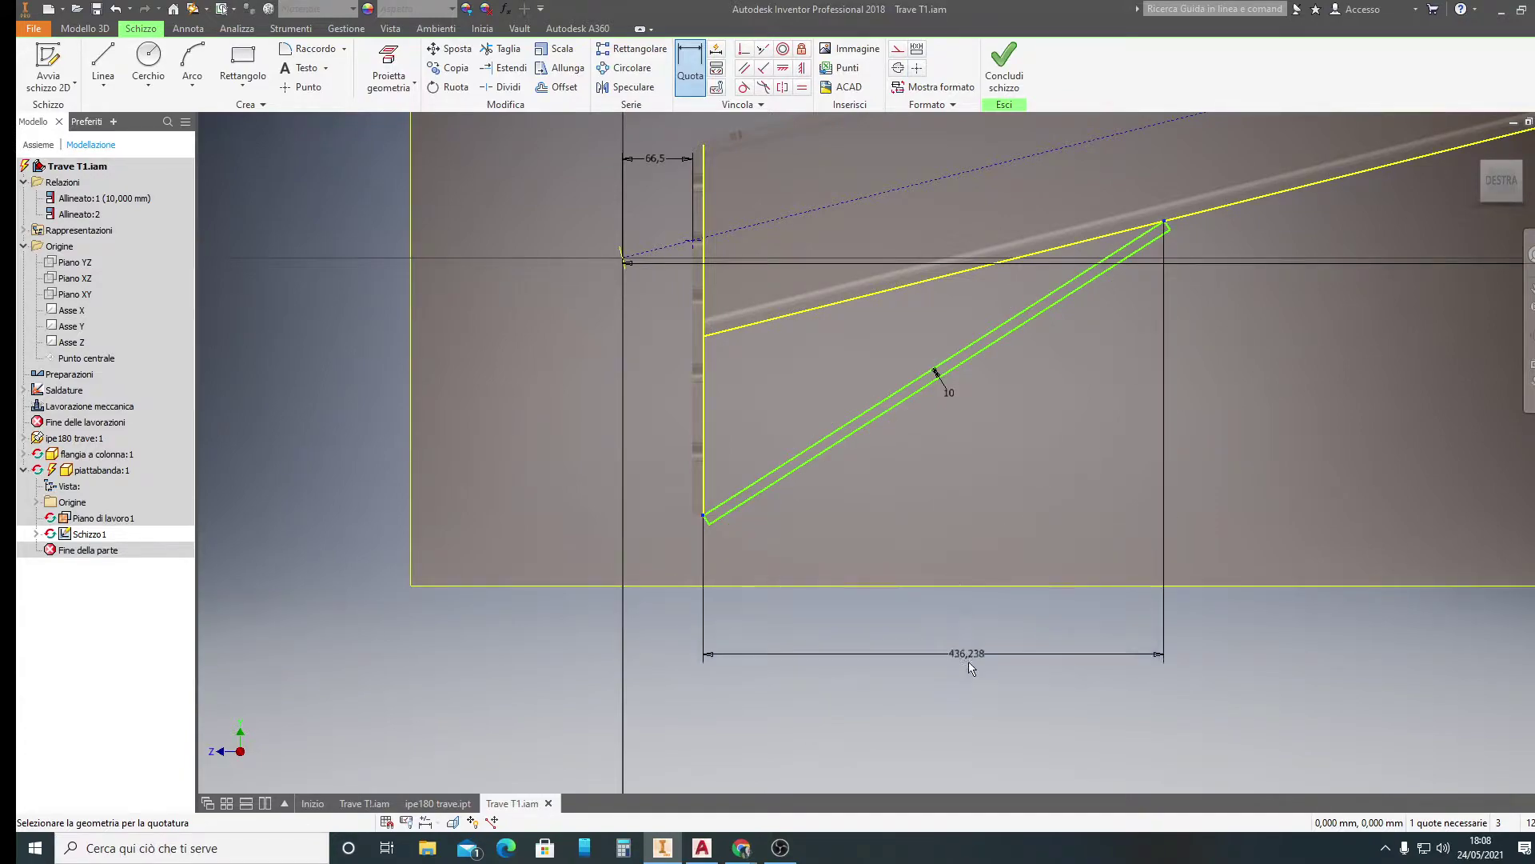
{"action": "left_click", "coordinate": [977, 672]}
{"action": "left_click", "coordinate": [982, 670]}
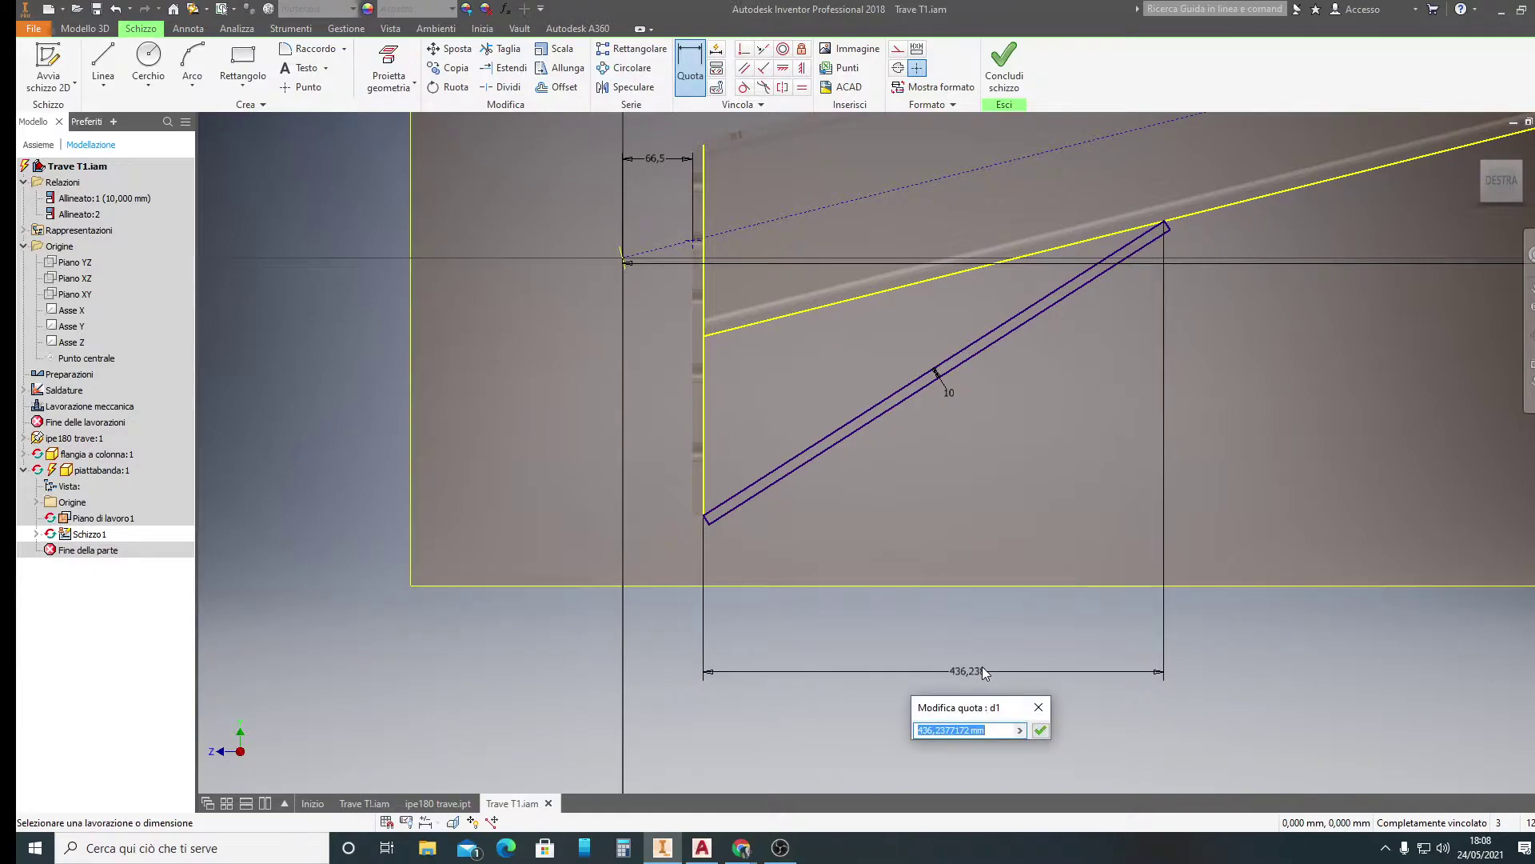
{"action": "type", "text": "600"}
{"action": "left_click", "coordinate": [1041, 730]}
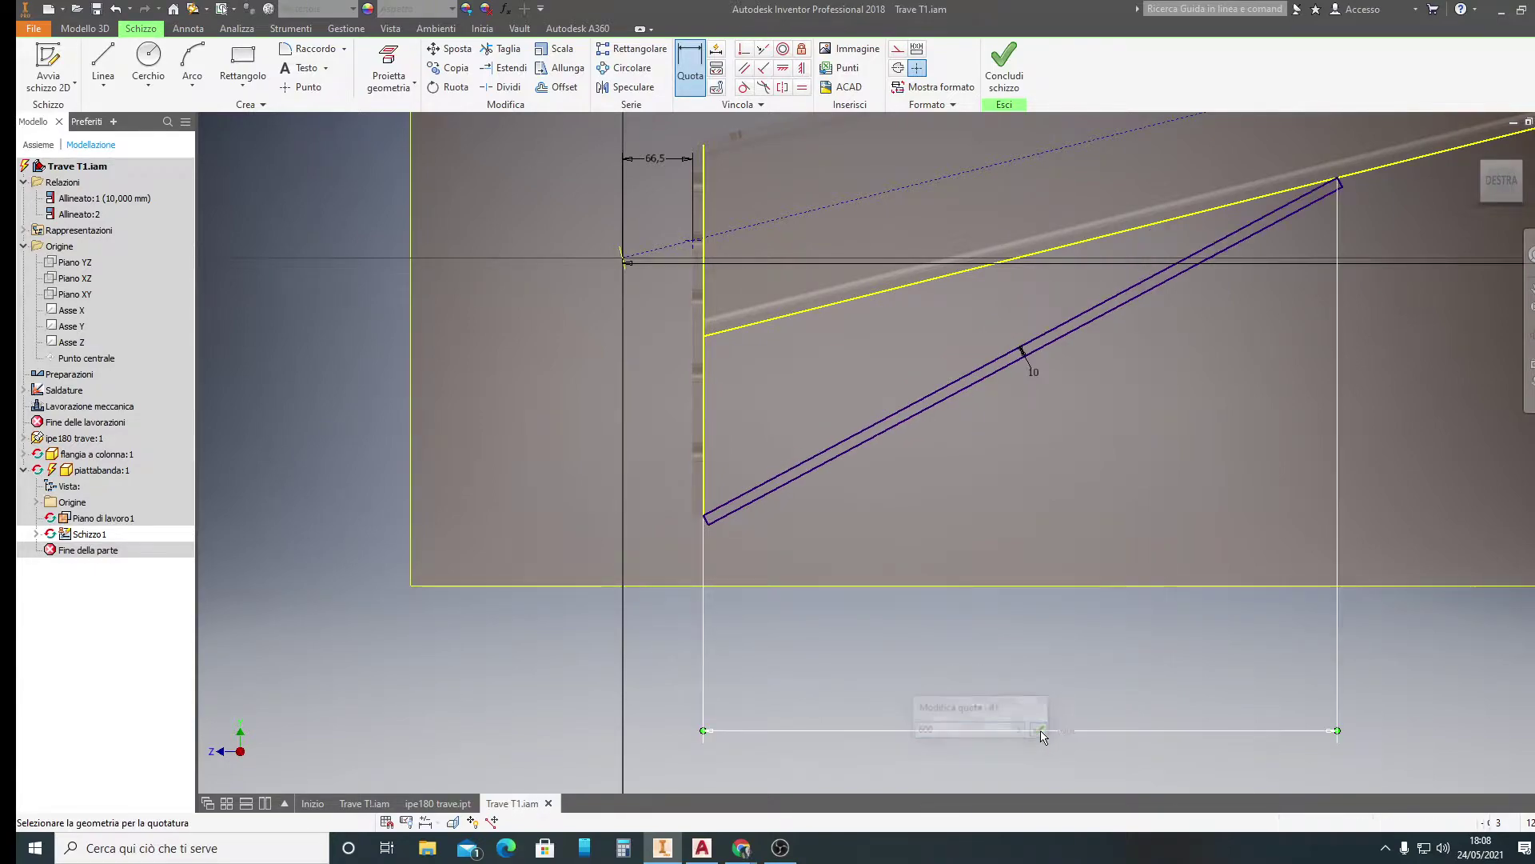
Finish the rib sketch as Schizzo1 and zoom and pan to show the beam and column
{"action": "left_click", "coordinate": [1005, 72]}
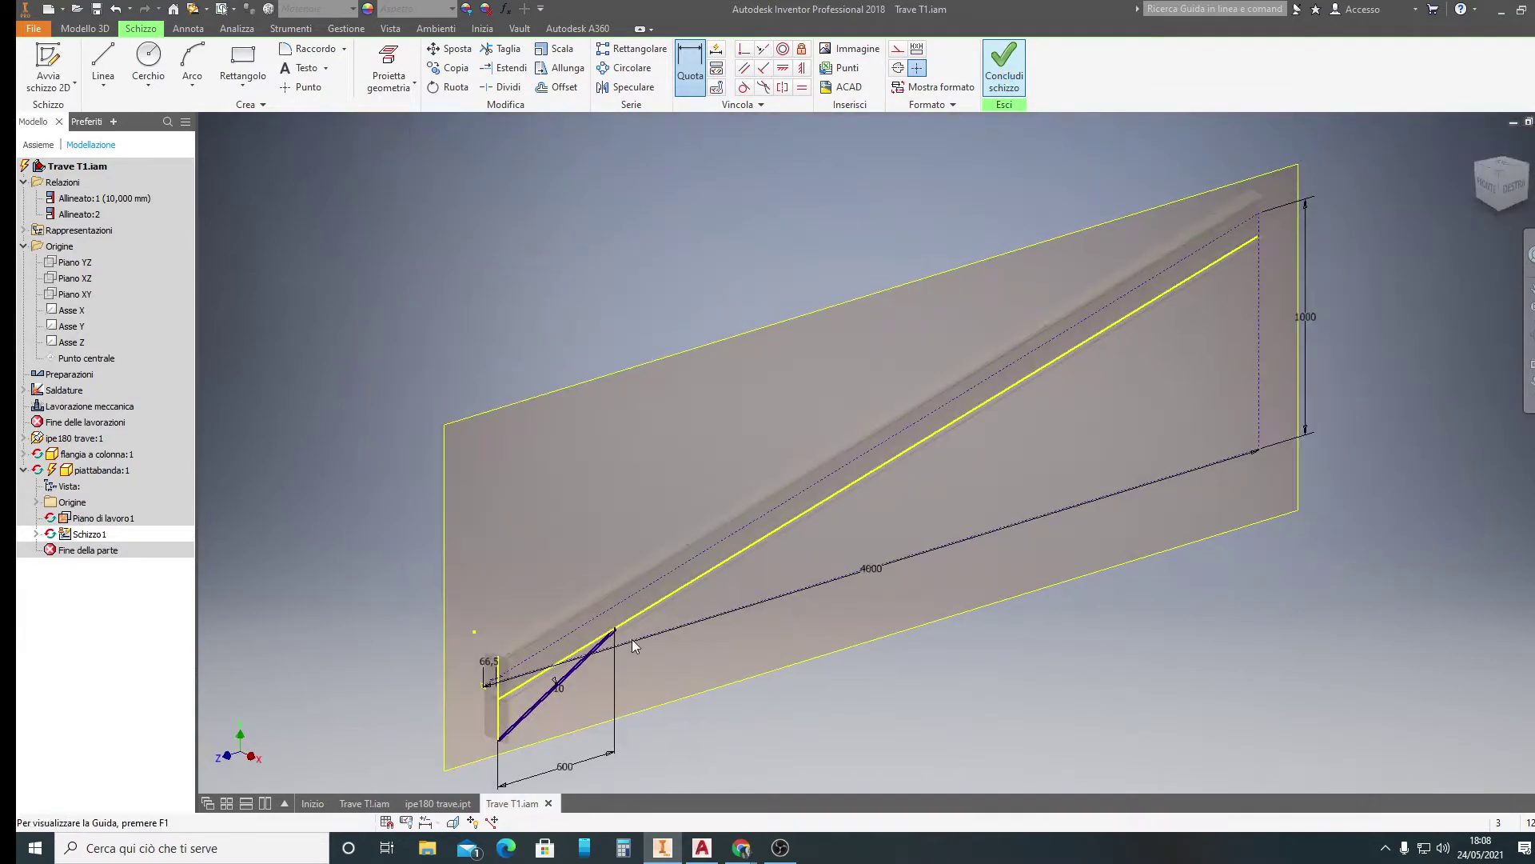
{"action": "scroll", "coordinate": [529, 744], "scroll_direction": "up", "scroll_amount": 3}
{"action": "scroll", "coordinate": [522, 731], "scroll_direction": "up", "scroll_amount": 3}
{"action": "scroll", "coordinate": [562, 627], "scroll_direction": "up", "scroll_amount": 3}
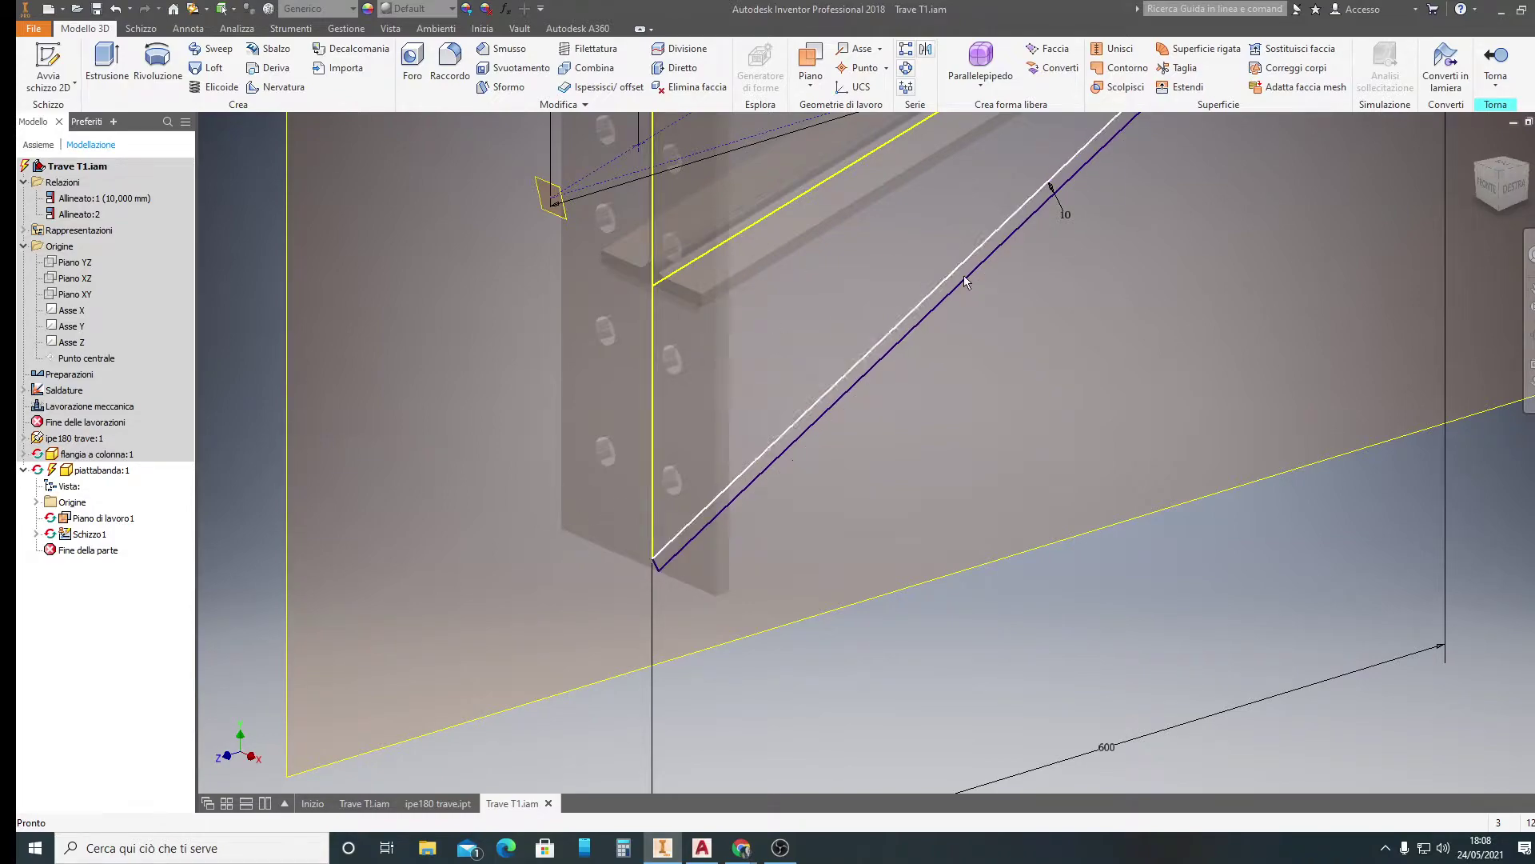
{"action": "scroll", "coordinate": [963, 296], "scroll_direction": "down", "scroll_amount": 3}
{"action": "middle_click_drag", "start_coordinate": [962, 296], "coordinate": [862, 467]}
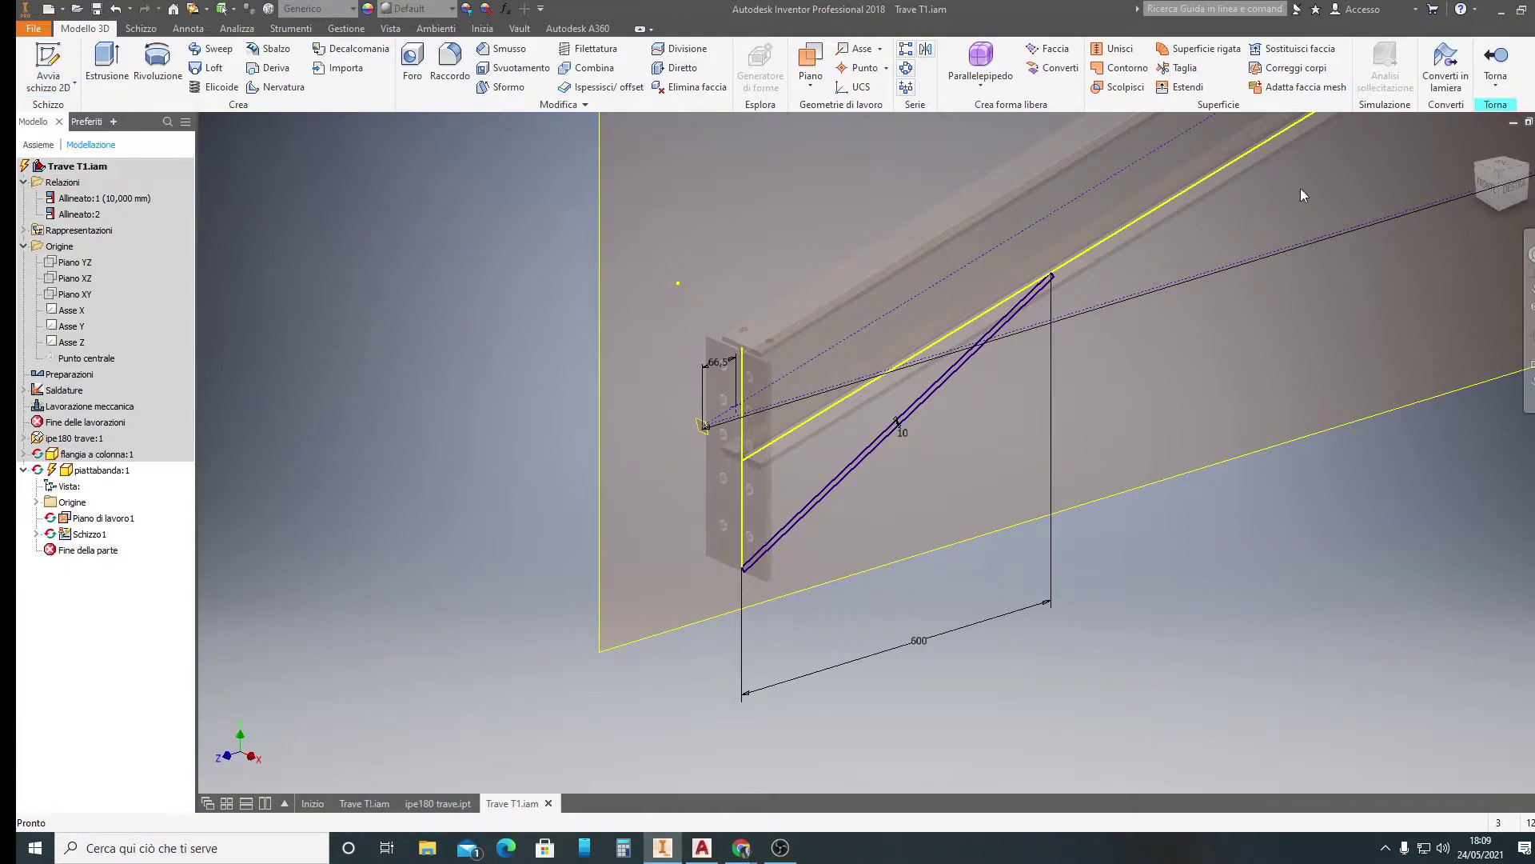
Extrude the slanted rib profile 120 mm in the flipped direction as Estrusione1
{"action": "left_click", "coordinate": [118, 64]}
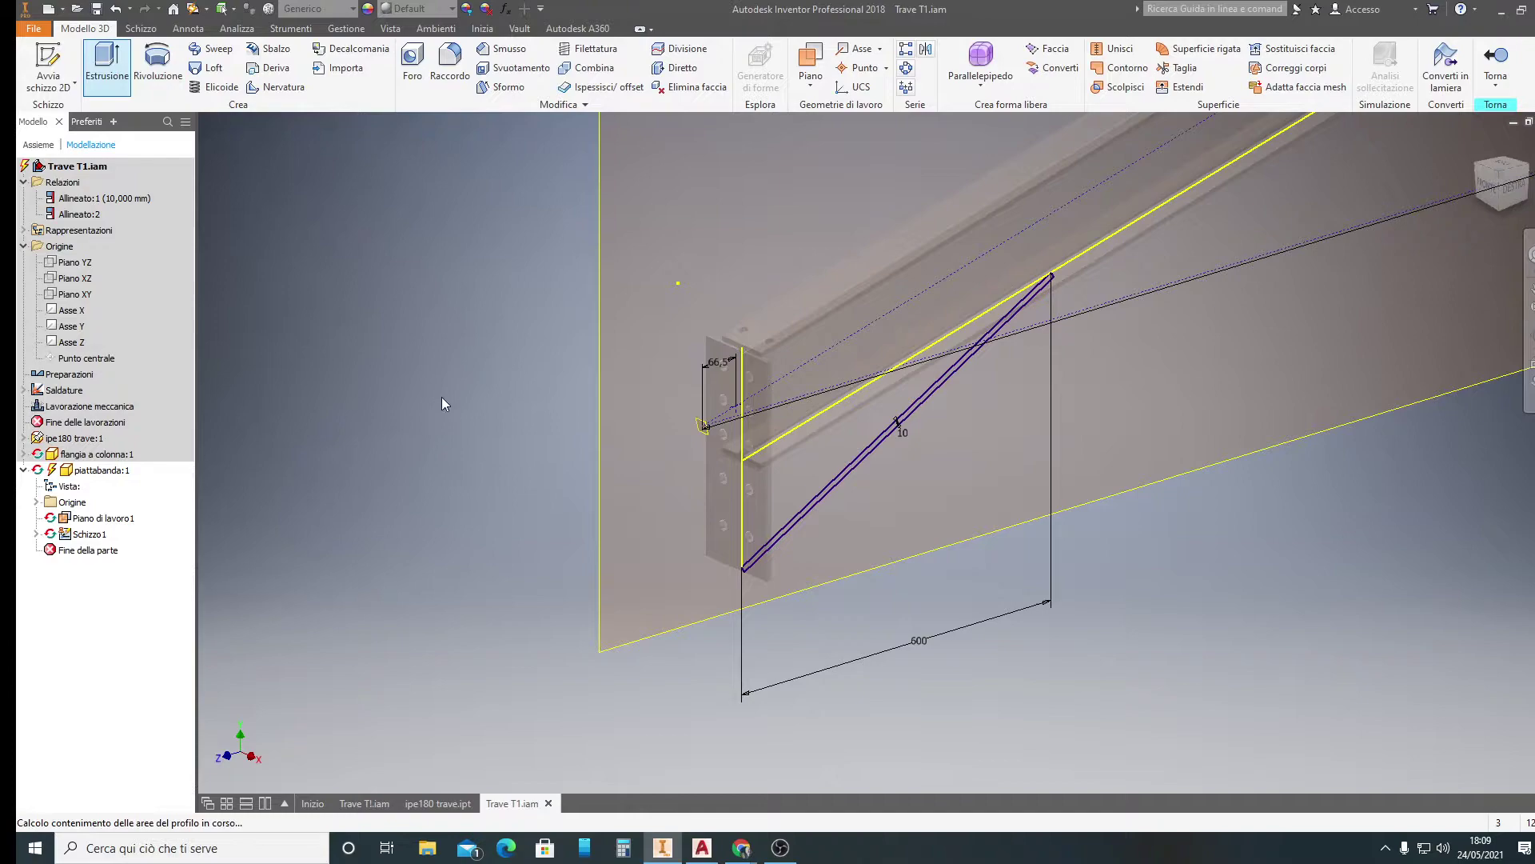
{"action": "scroll", "coordinate": [857, 459], "scroll_direction": "up", "scroll_amount": 5}
{"action": "left_click", "coordinate": [855, 468]}
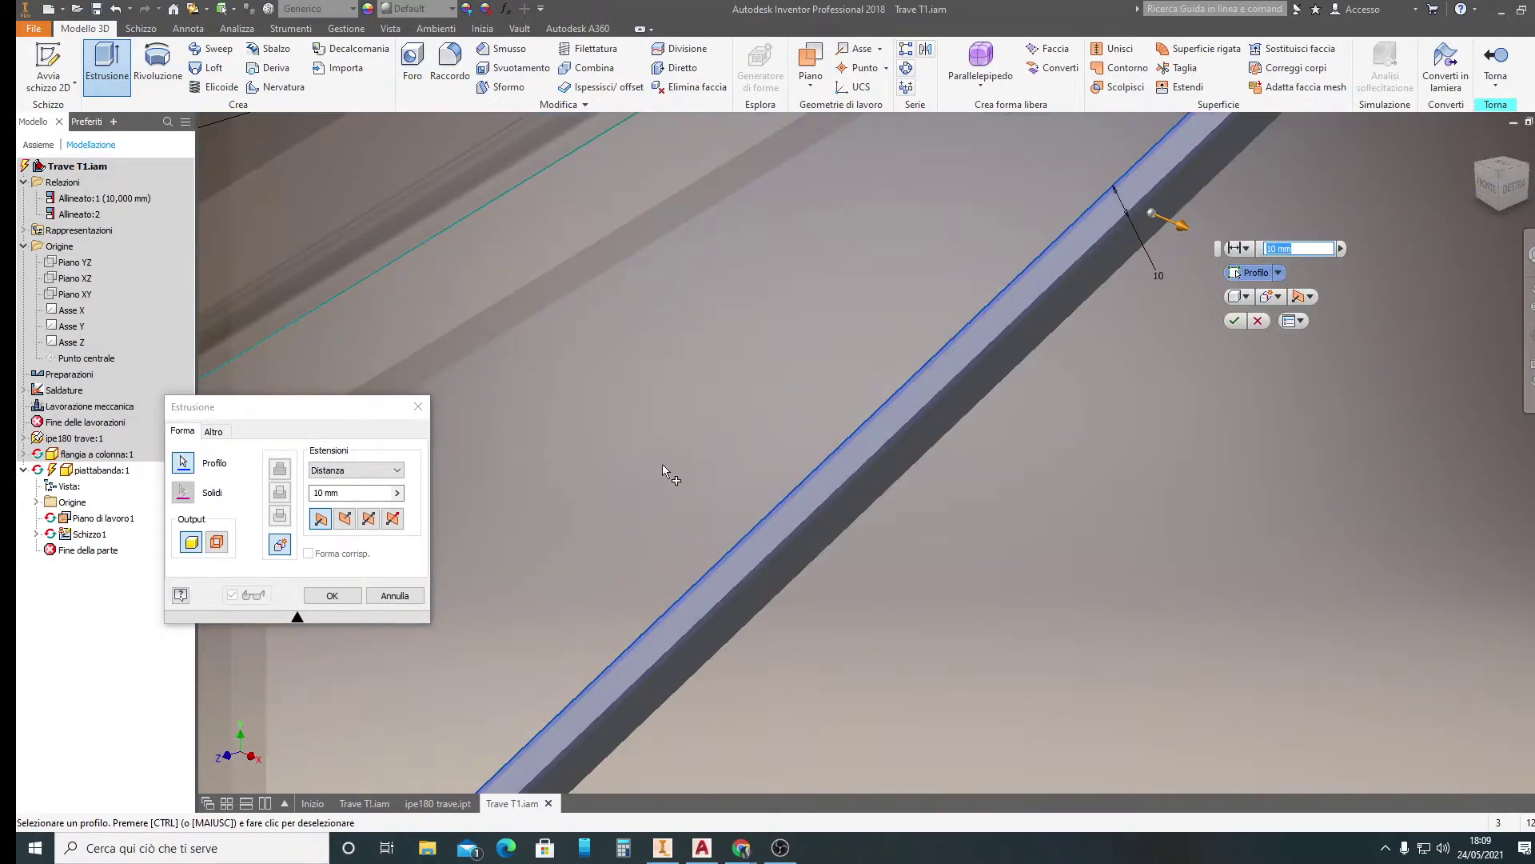
{"action": "left_click", "coordinate": [345, 518]}
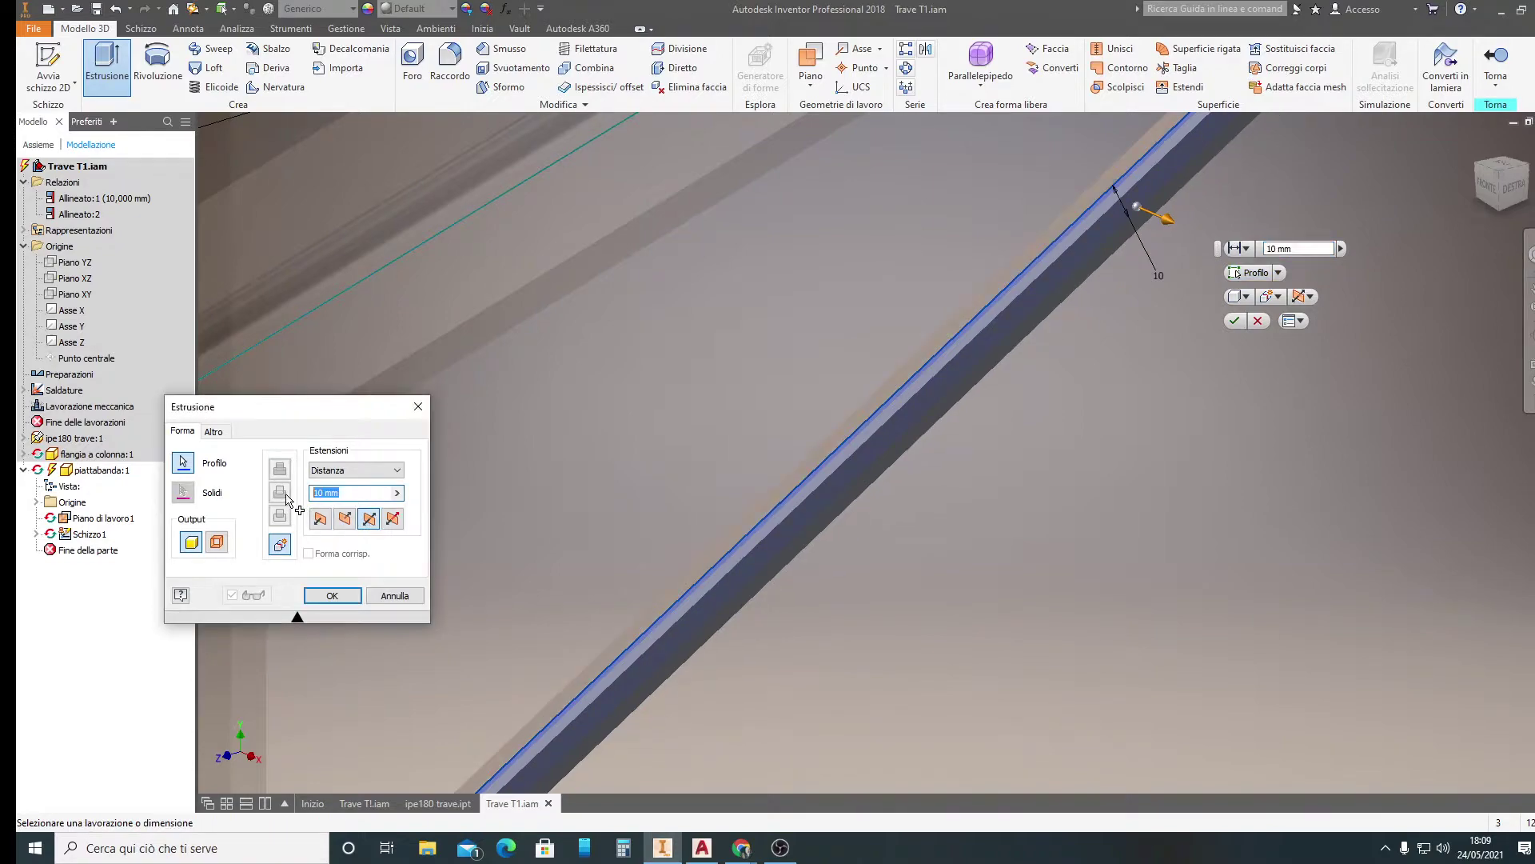
{"action": "type", "text": "120"}
{"action": "left_click", "coordinate": [339, 595]}
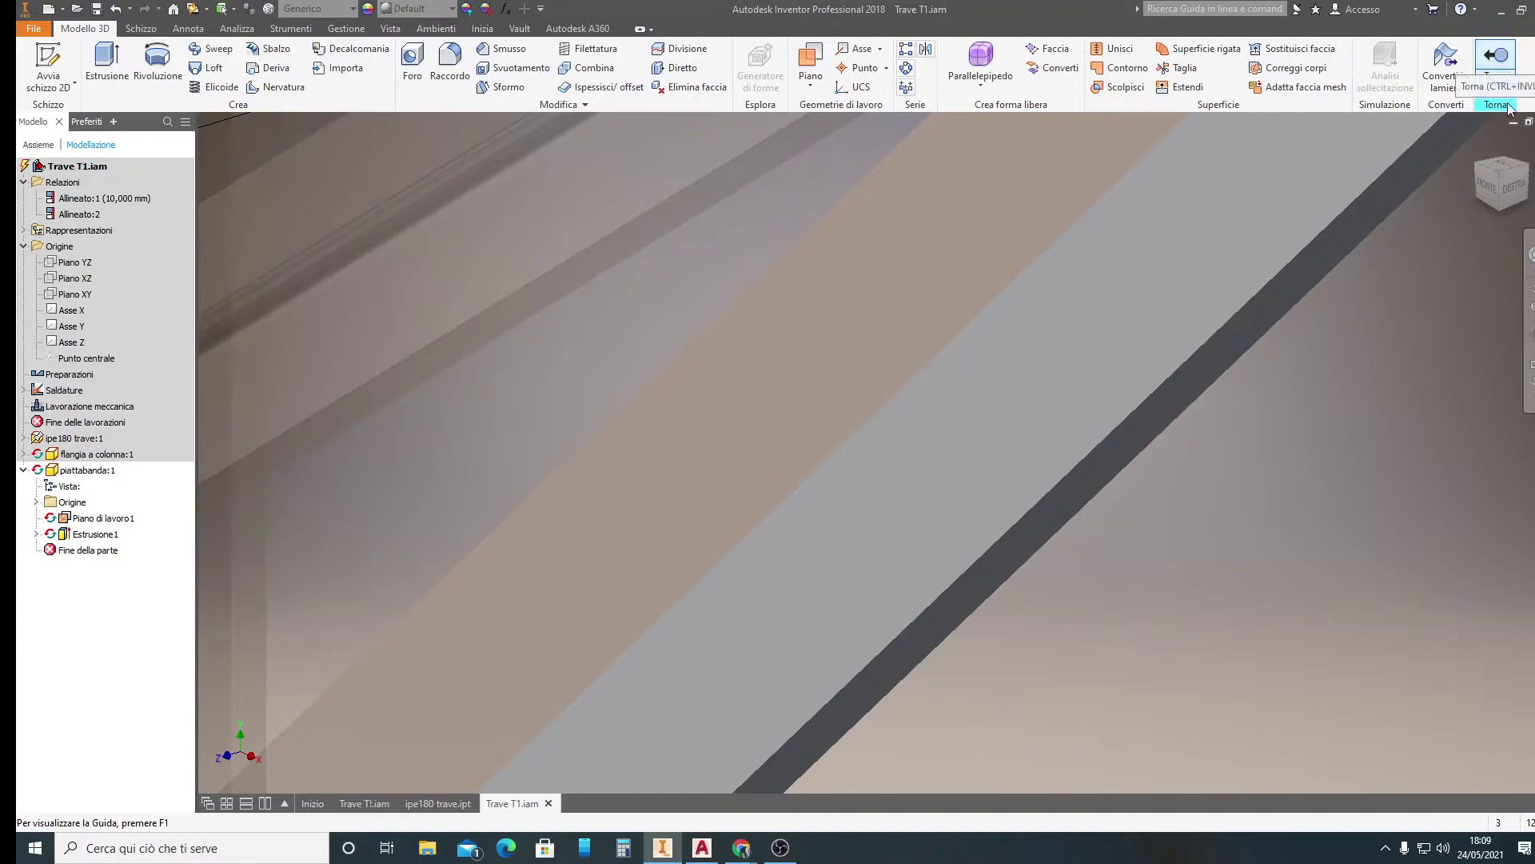
{"action": "left_click", "coordinate": [1513, 190]}
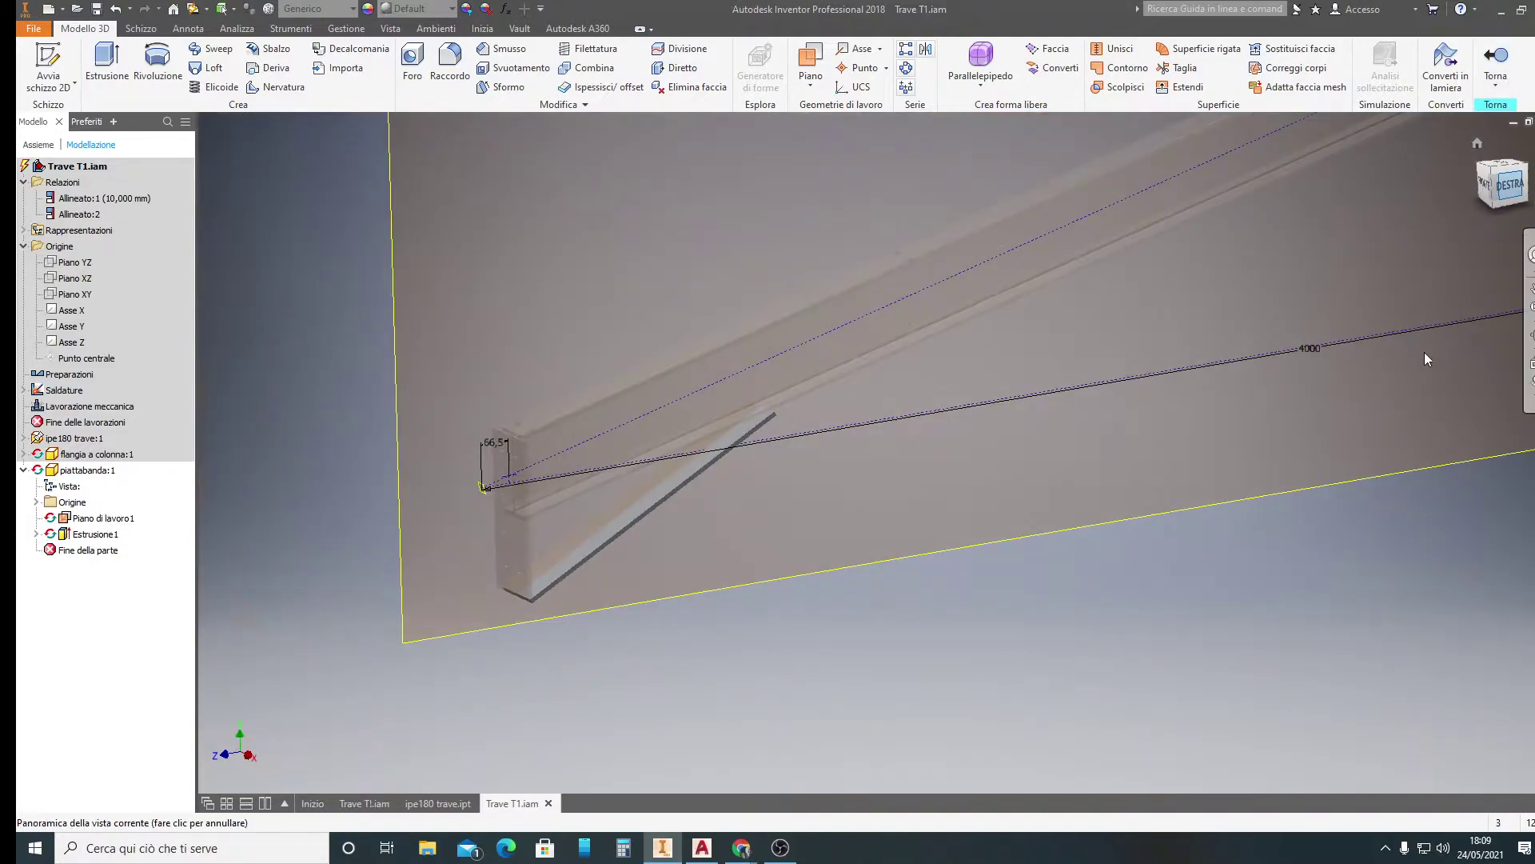
{"action": "scroll", "coordinate": [603, 549], "scroll_direction": "down", "scroll_amount": 3}
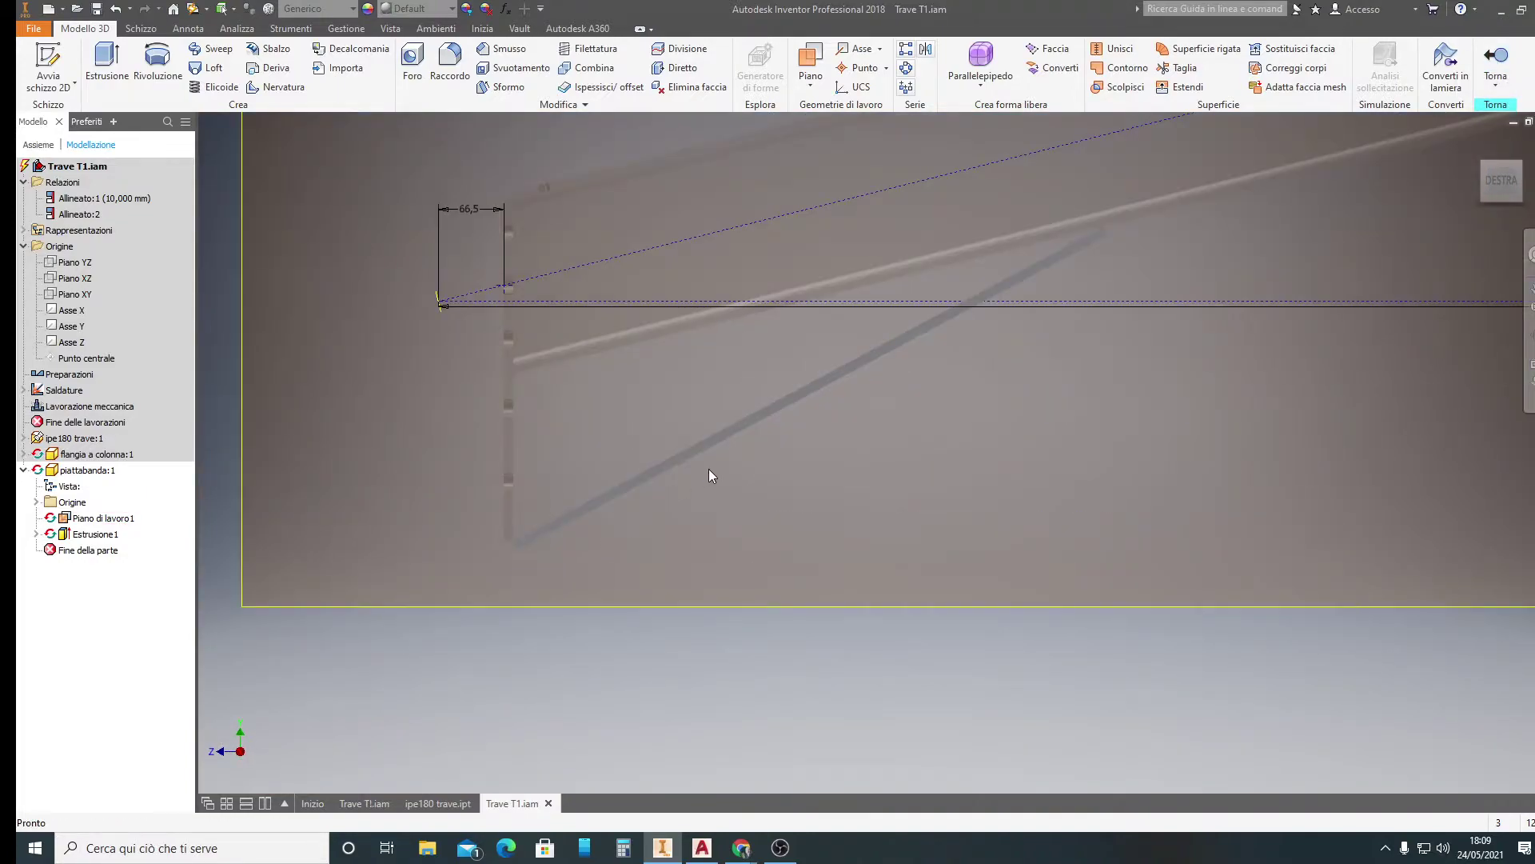
{"action": "scroll", "coordinate": [709, 468], "scroll_direction": "down", "scroll_amount": 3}
{"action": "scroll", "coordinate": [708, 468], "scroll_direction": "up", "scroll_amount": 3}
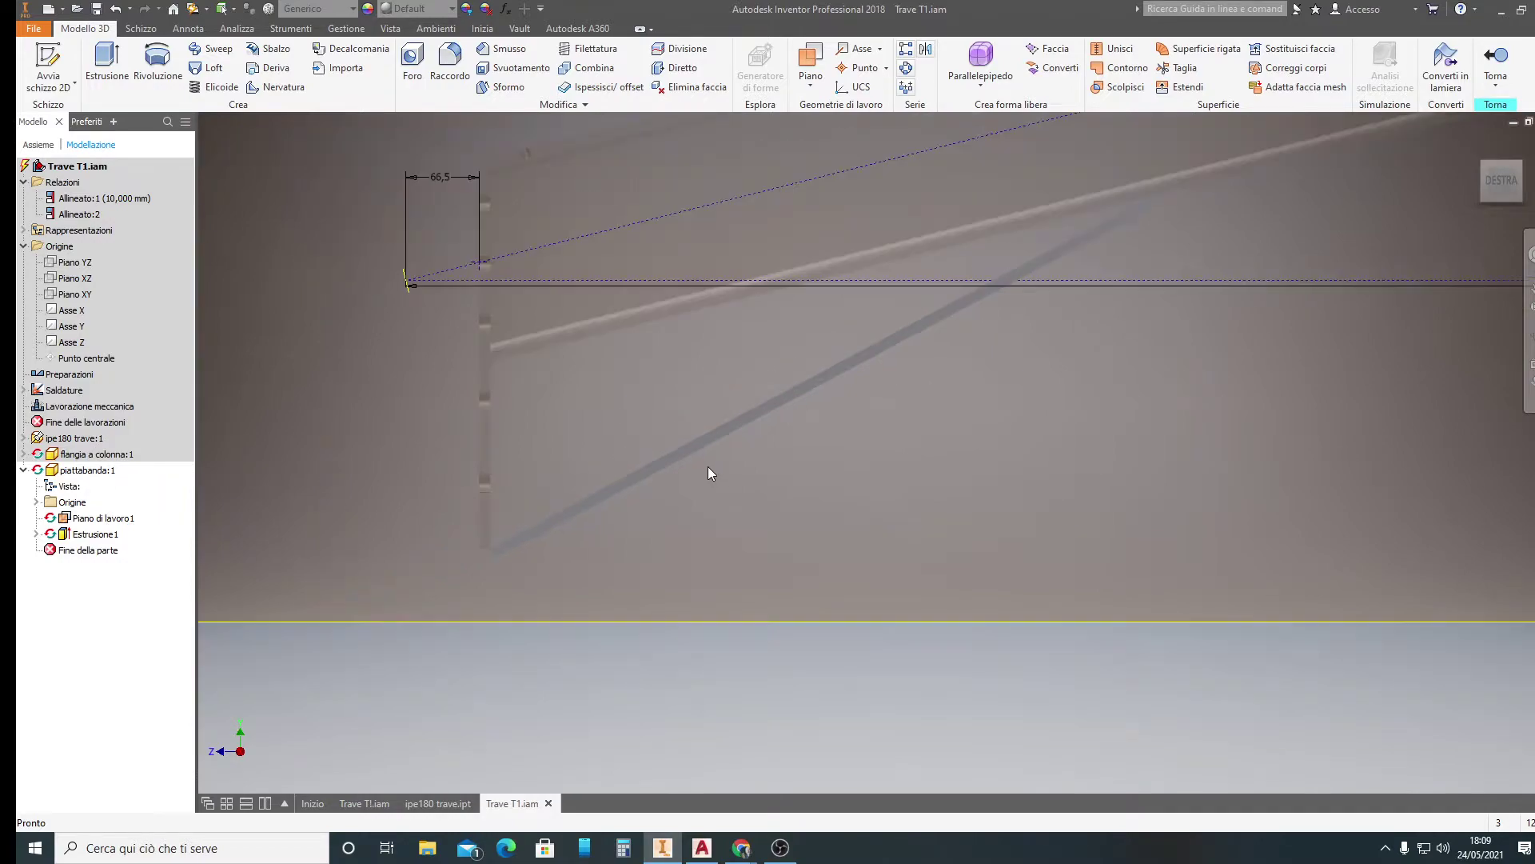
{"action": "left_click", "coordinate": [691, 455]}
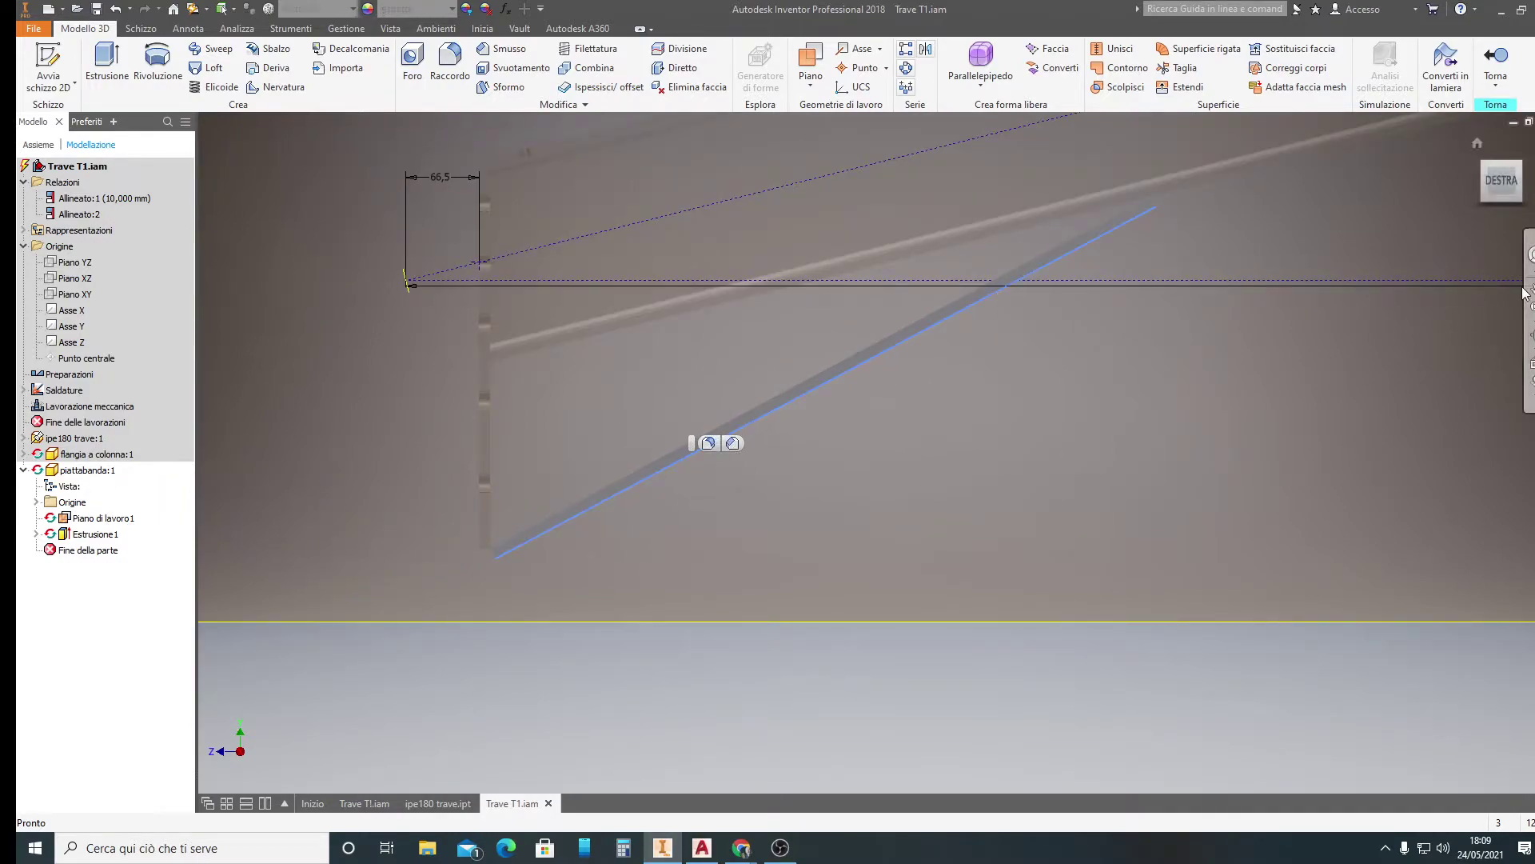
{"action": "left_click", "coordinate": [1496, 64]}
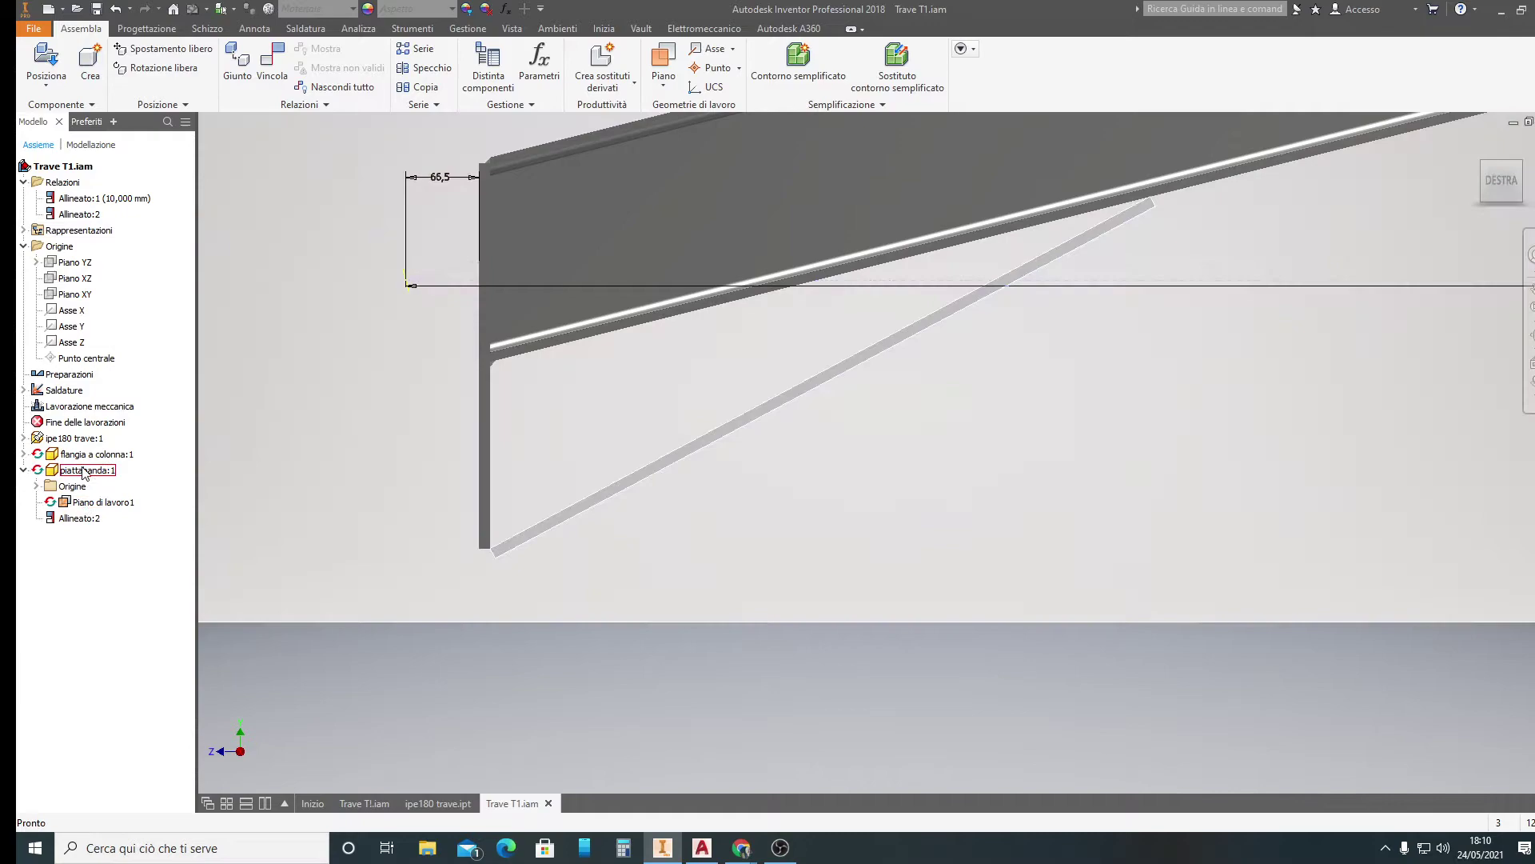
{"action": "double_click", "coordinate": [84, 472]}
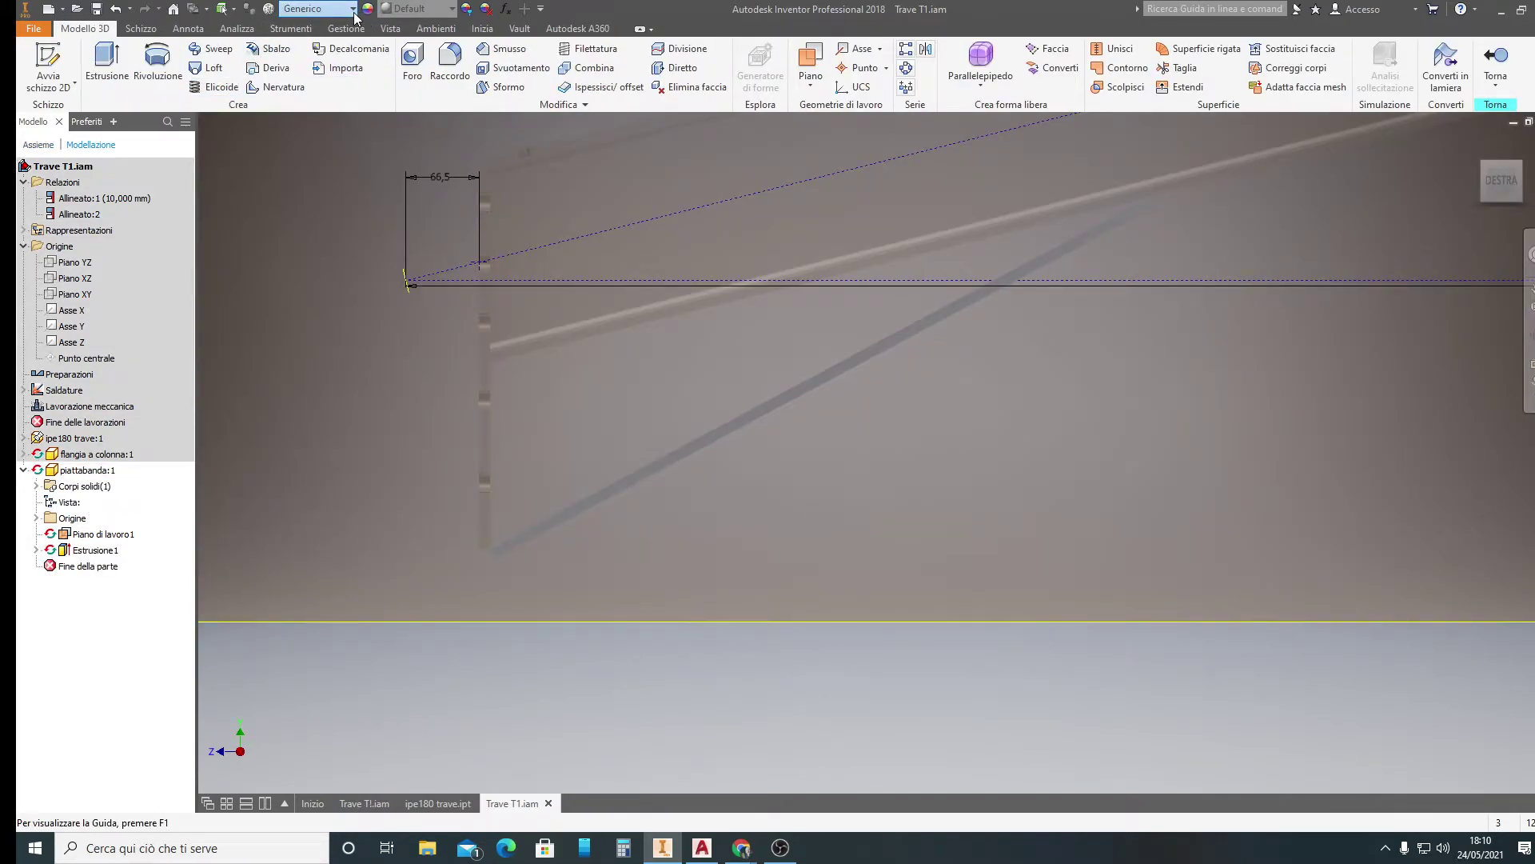
Change the piattabanda material from Generico to Acciaio, Dolce in the Quick Access material list
{"action": "left_click", "coordinate": [352, 10]}
{"action": "scroll", "coordinate": [324, 28], "scroll_direction": "up", "scroll_amount": 3}
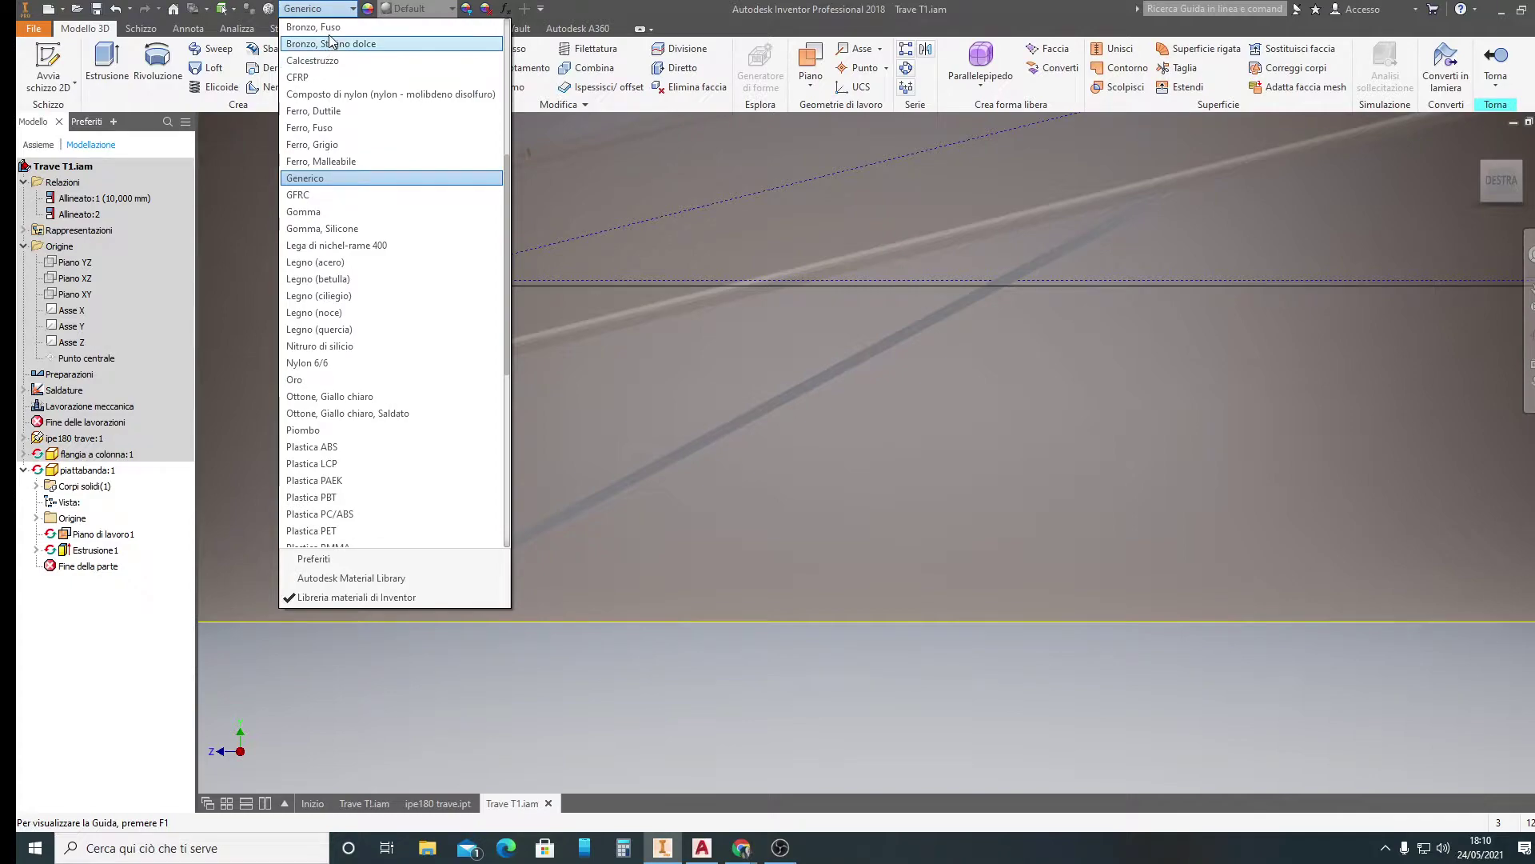
{"action": "scroll", "coordinate": [336, 40], "scroll_direction": "up", "scroll_amount": 5}
{"action": "scroll", "coordinate": [352, 56], "scroll_direction": "up", "scroll_amount": 1}
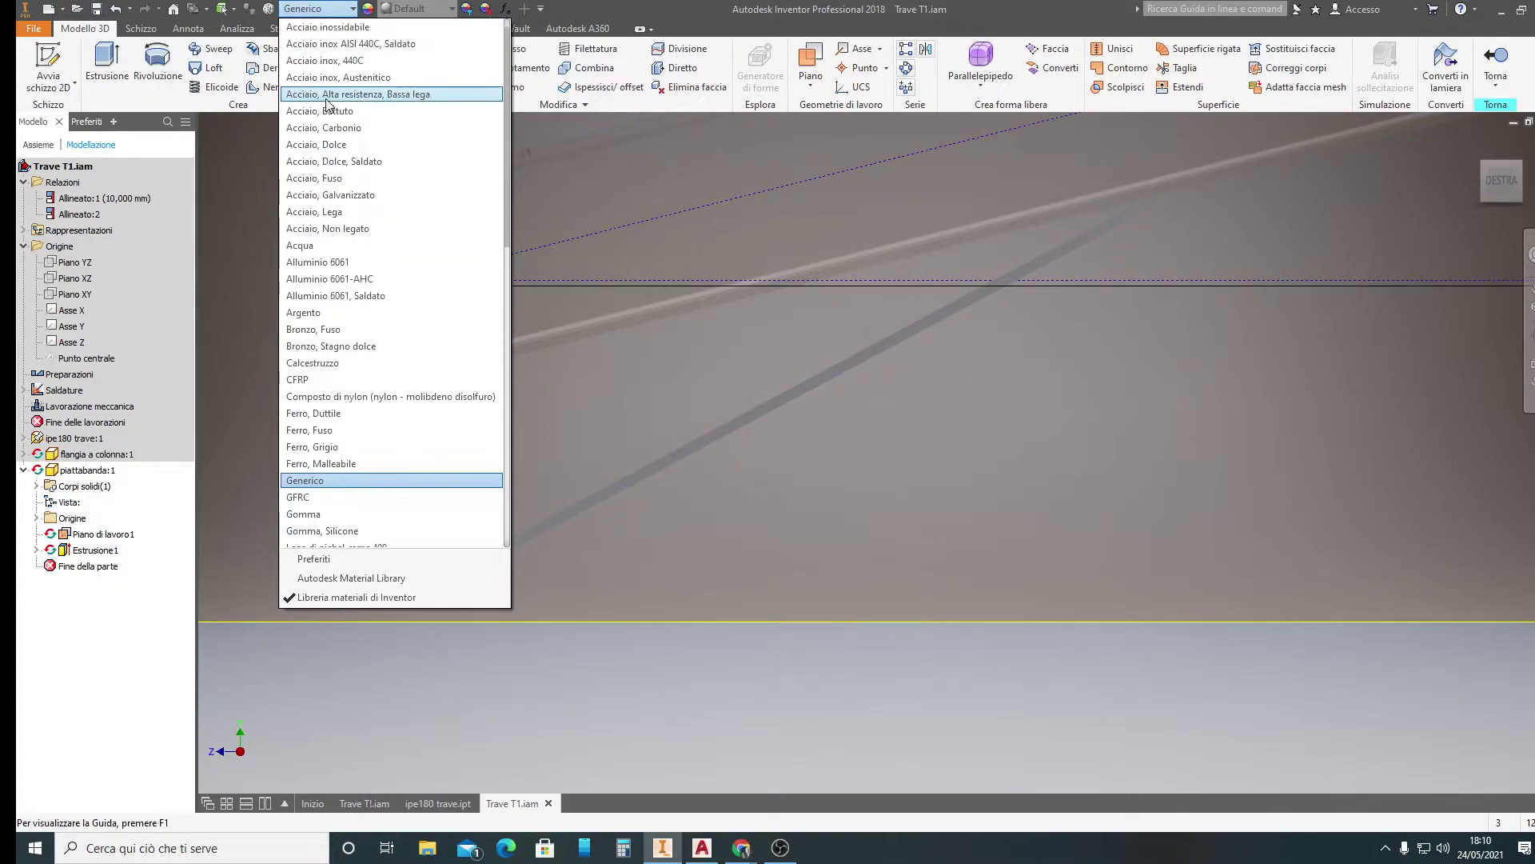
{"action": "left_click", "coordinate": [361, 147]}
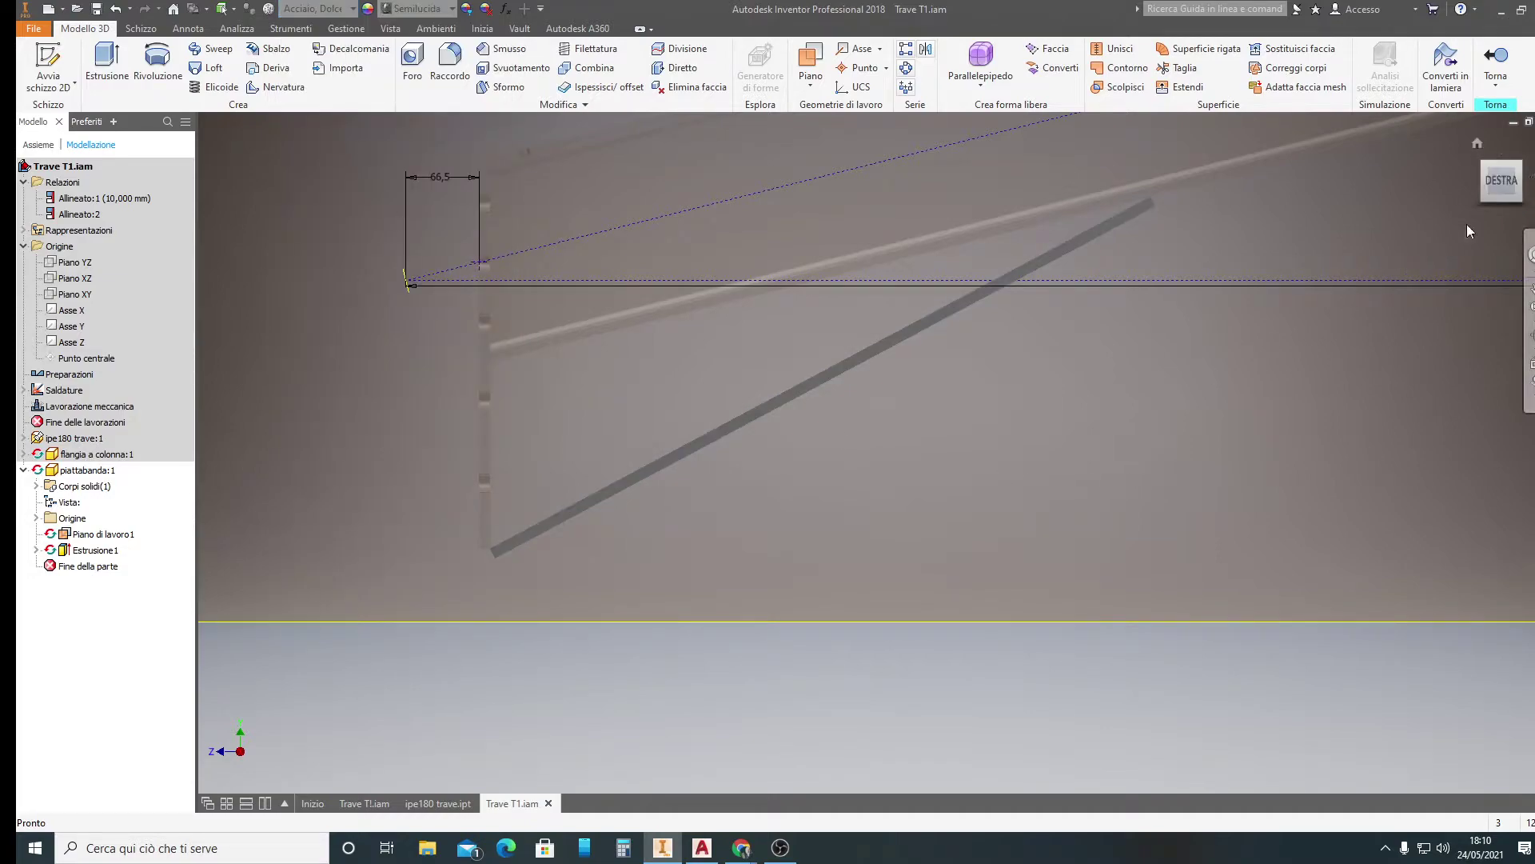
Inspect the rib from the right side and an isometric corner view
{"action": "left_click", "coordinate": [1504, 182]}
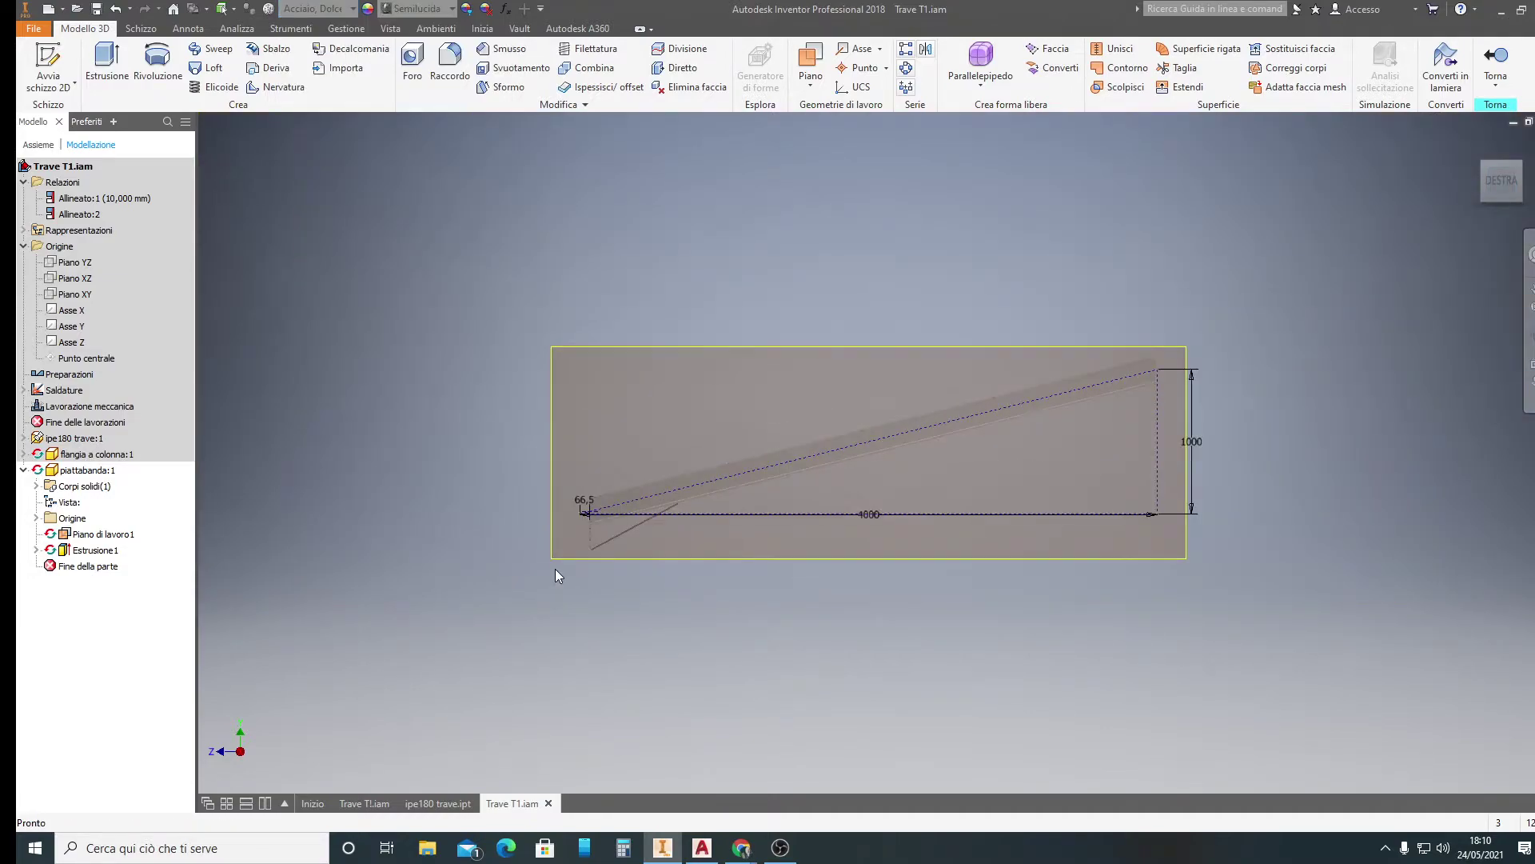
{"action": "scroll", "coordinate": [555, 569], "scroll_direction": "down", "scroll_amount": 5}
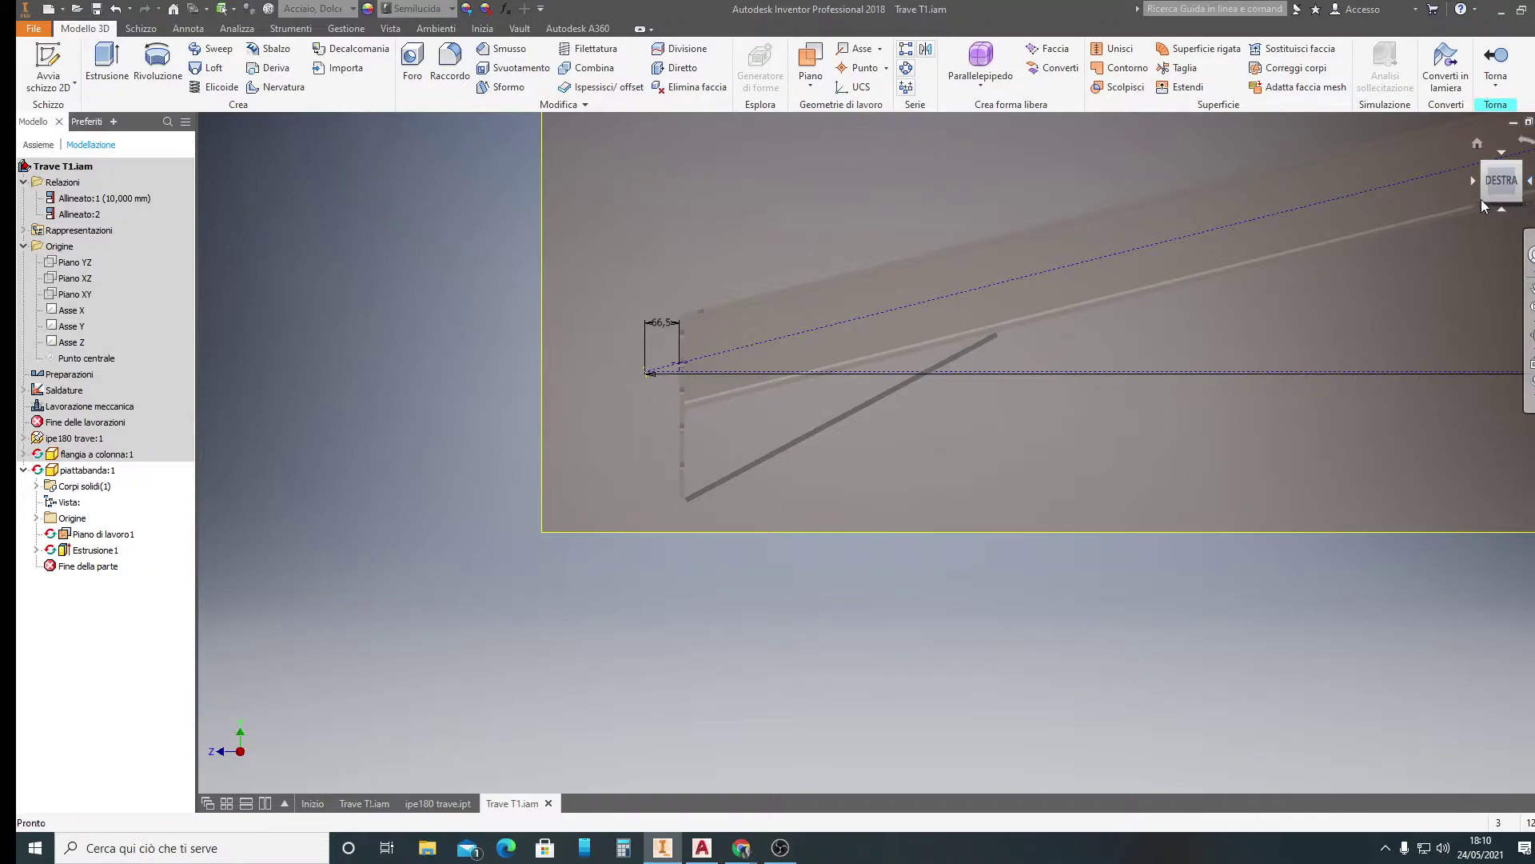
{"action": "left_click", "coordinate": [1484, 198]}
{"action": "scroll", "coordinate": [671, 448], "scroll_direction": "down", "scroll_amount": 5}
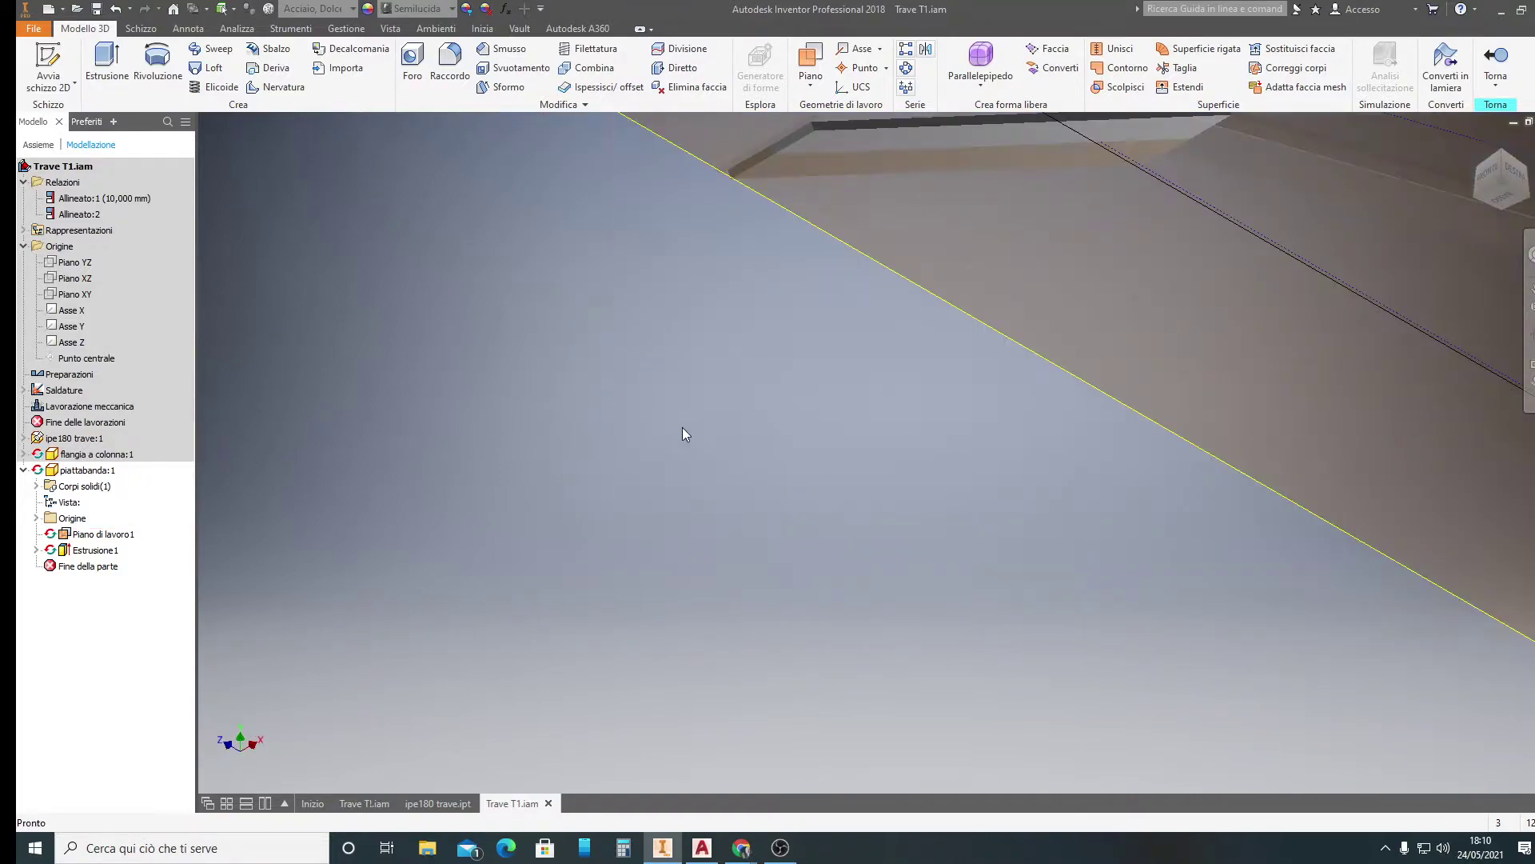
{"action": "middle_click_drag", "start_coordinate": [795, 265], "coordinate": [710, 538]}
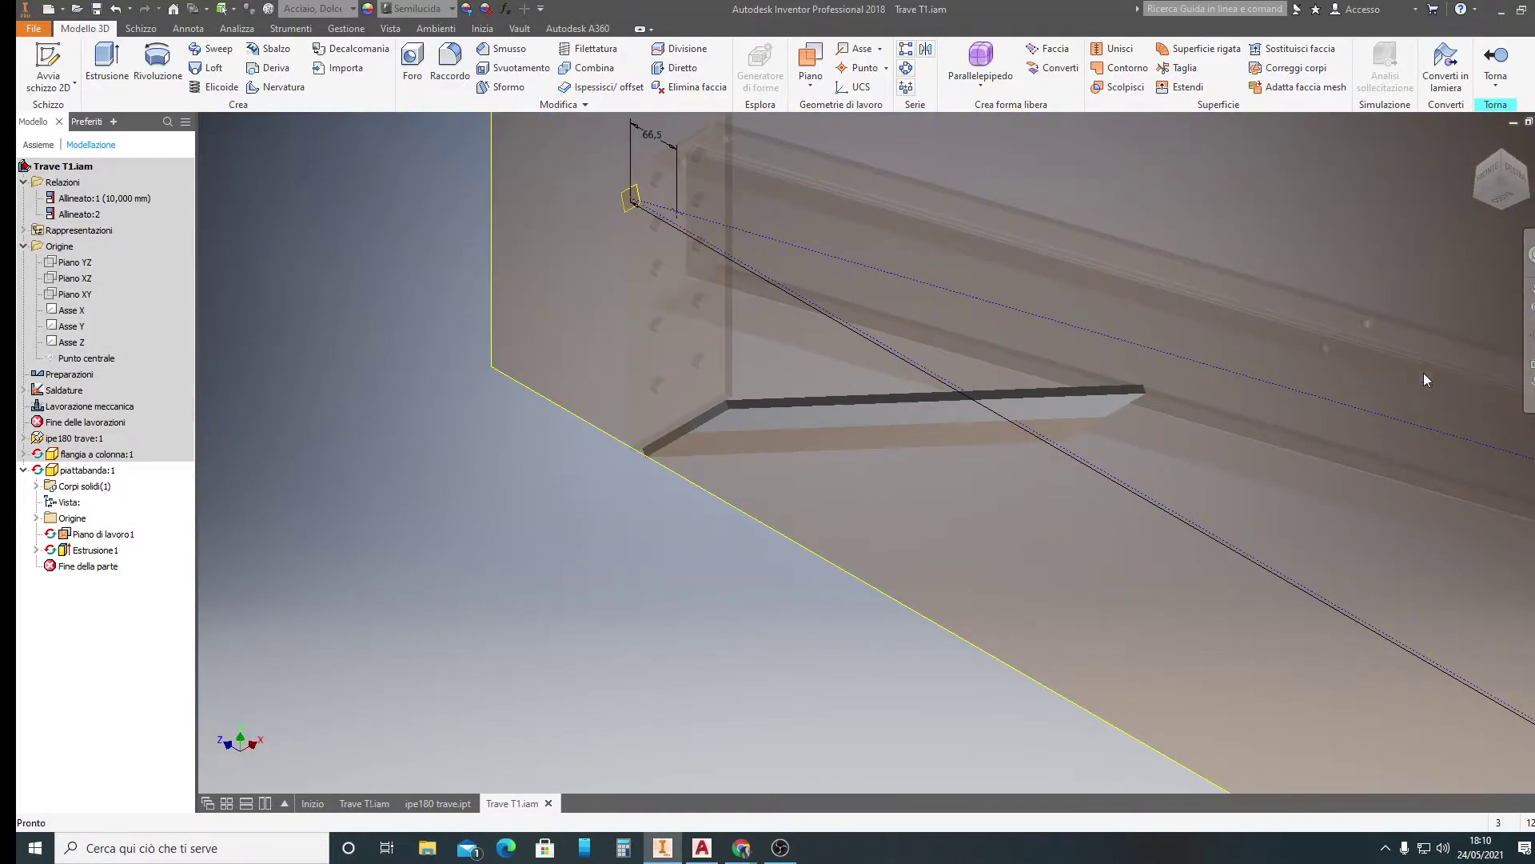
{"action": "scroll", "coordinate": [692, 424], "scroll_direction": "down", "scroll_amount": 2}
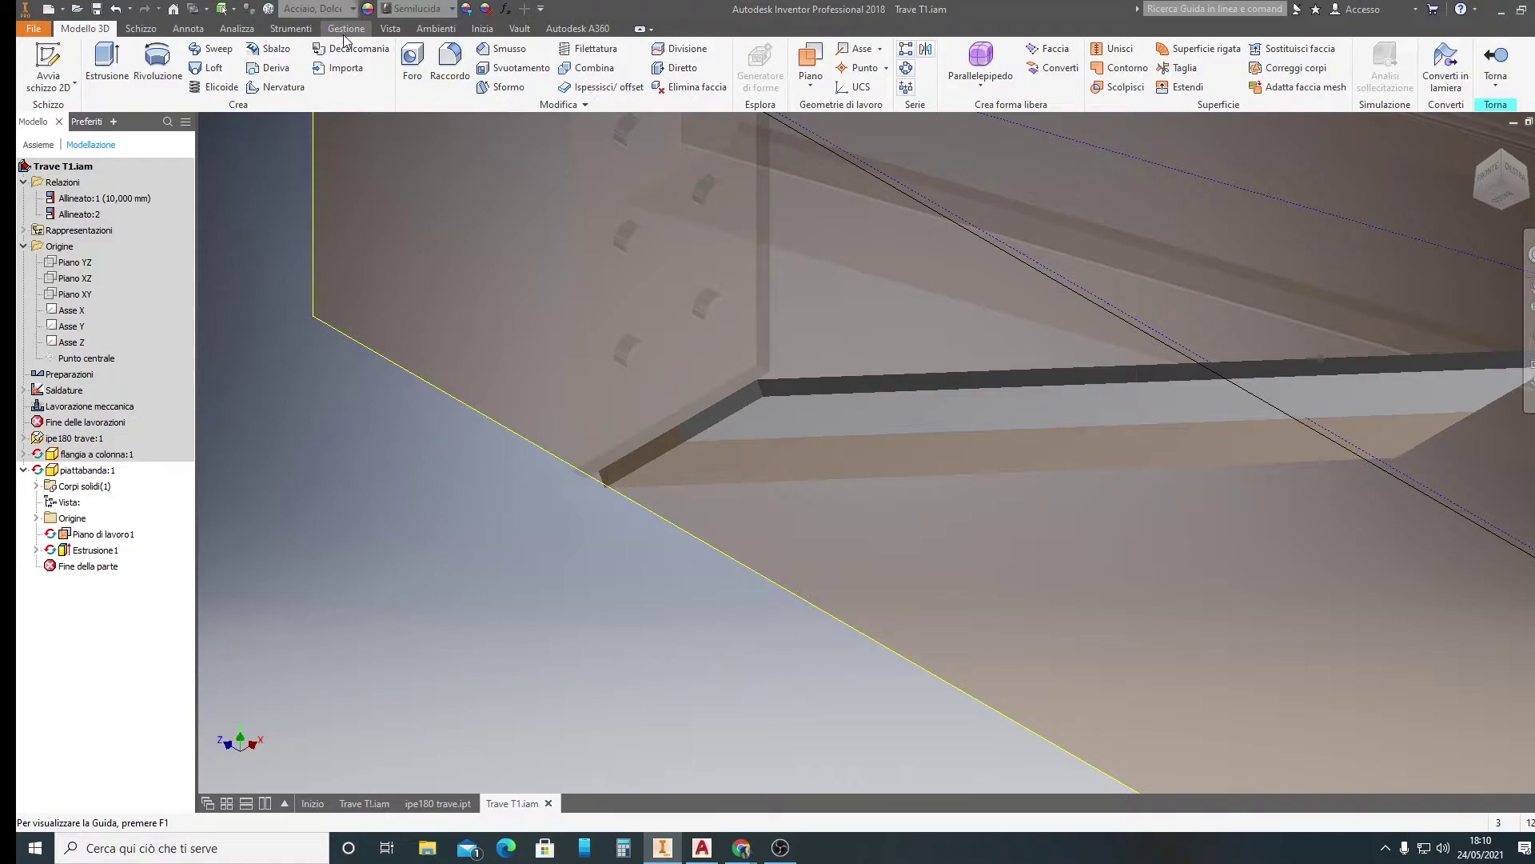
Go from the Ambienti tab back to Modello 3D and return to Trave T1.iam
{"action": "left_click", "coordinate": [430, 27]}
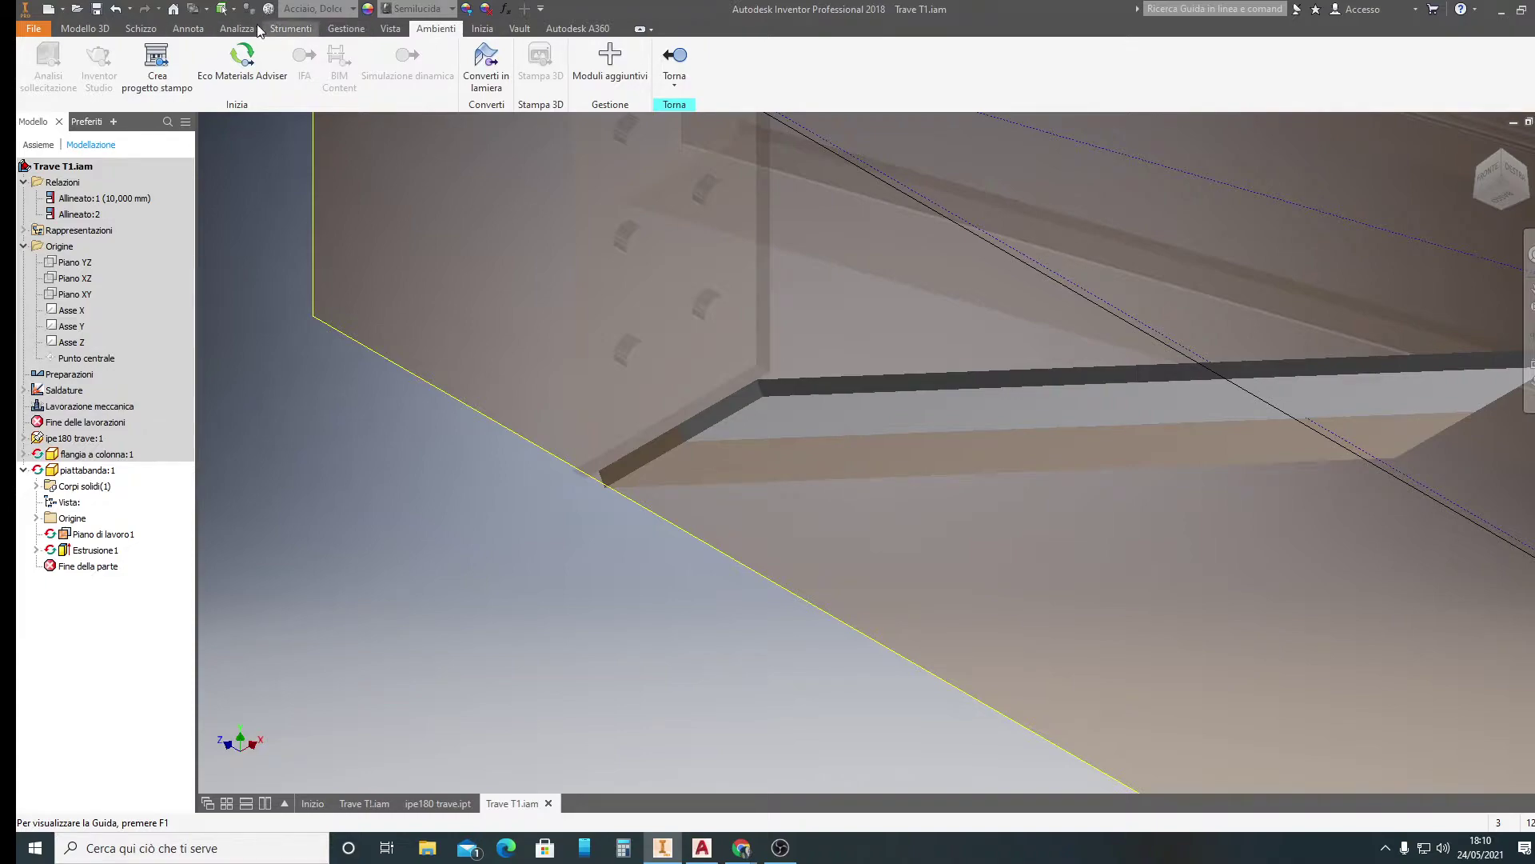
{"action": "left_click", "coordinate": [89, 28]}
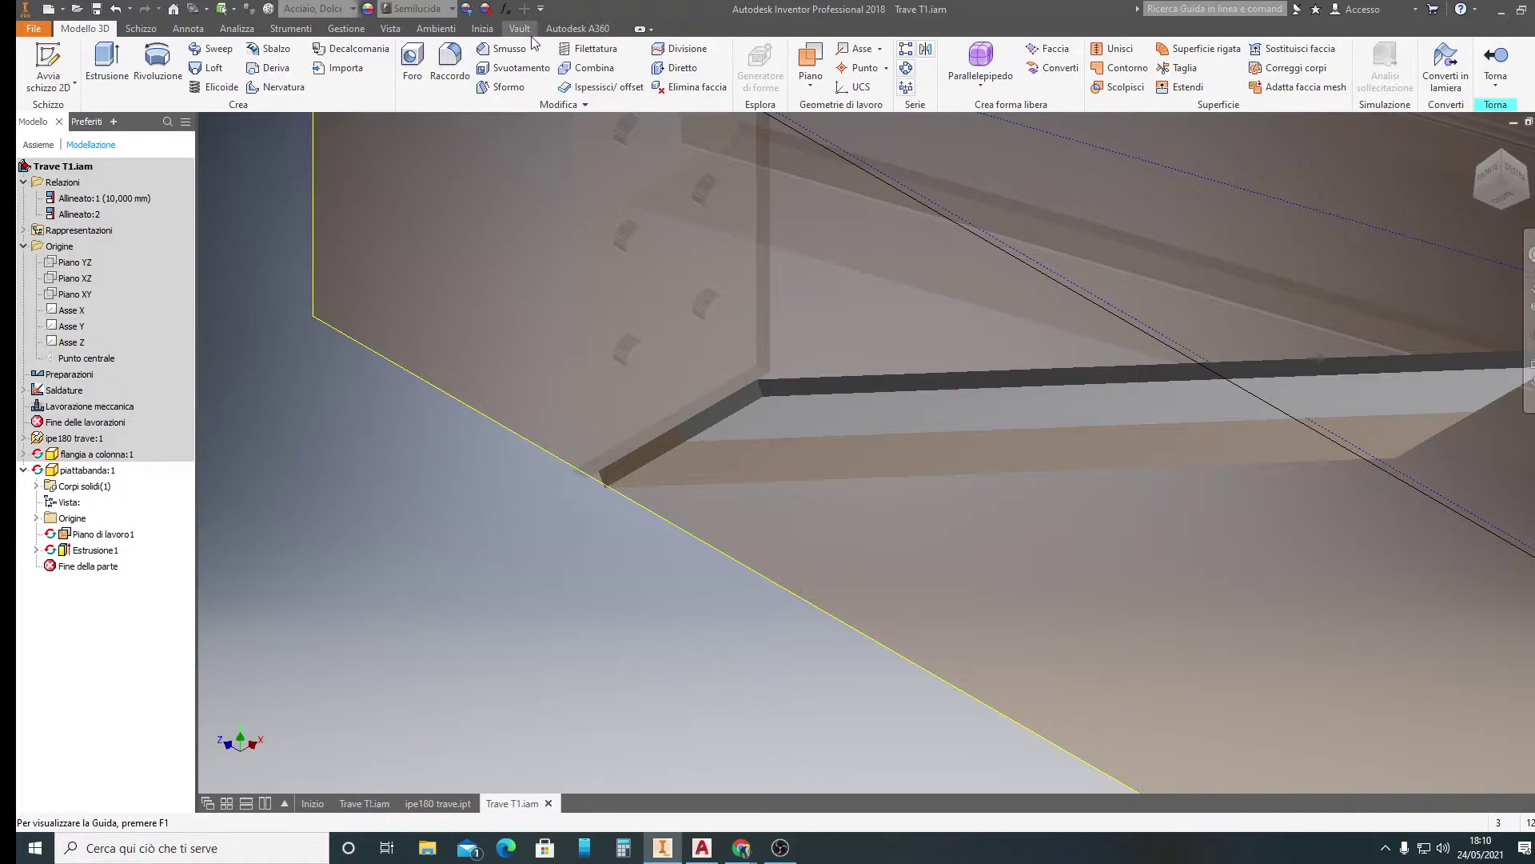
{"action": "left_click", "coordinate": [1495, 64]}
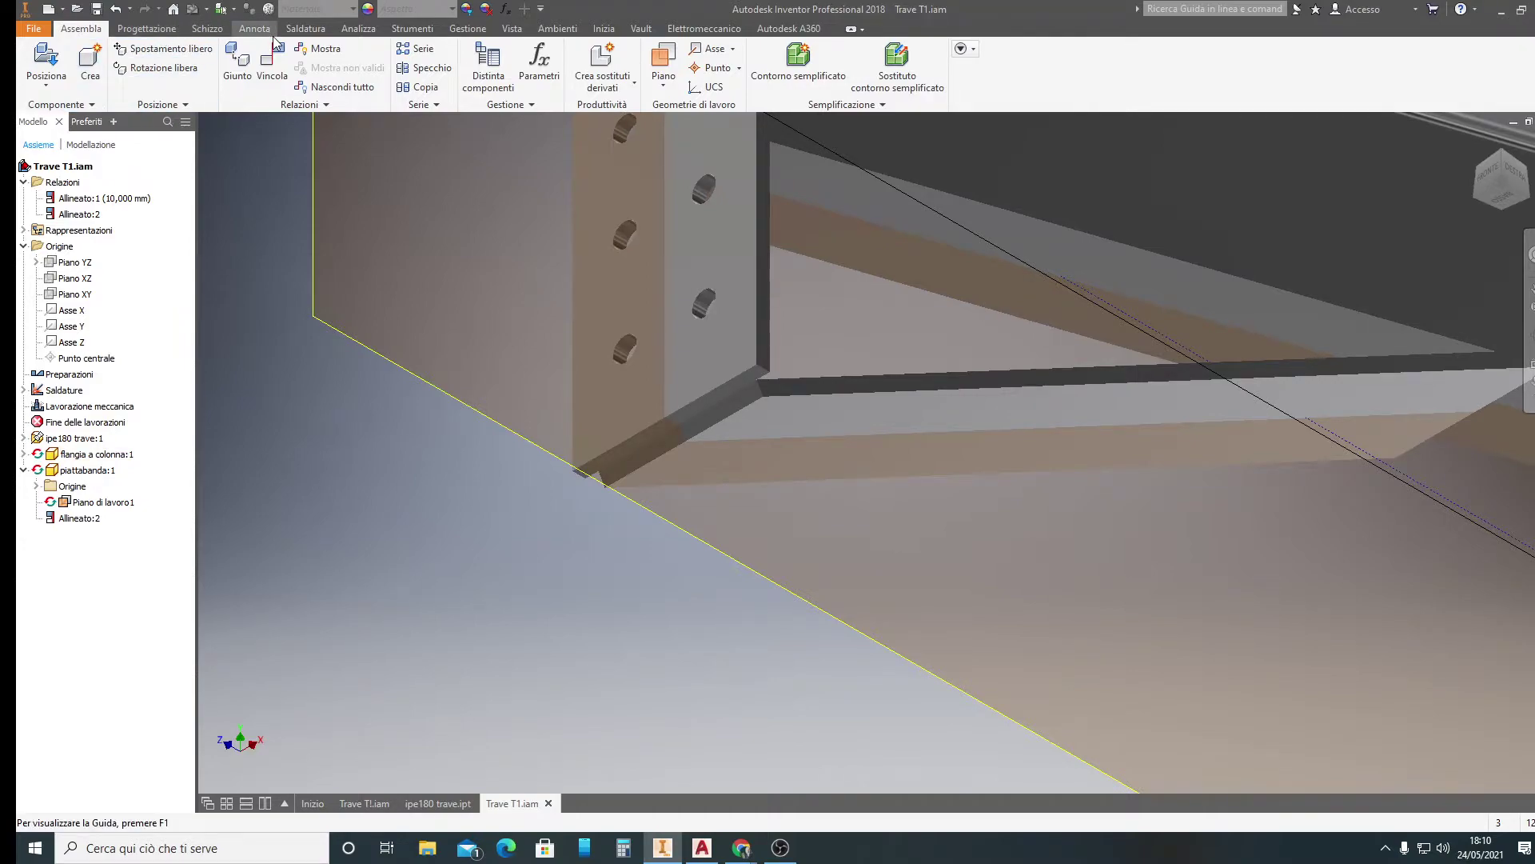
Create a size-8 fillet weld with start and end offsets of 10 between the two picked faces
{"action": "left_click", "coordinate": [305, 28]}
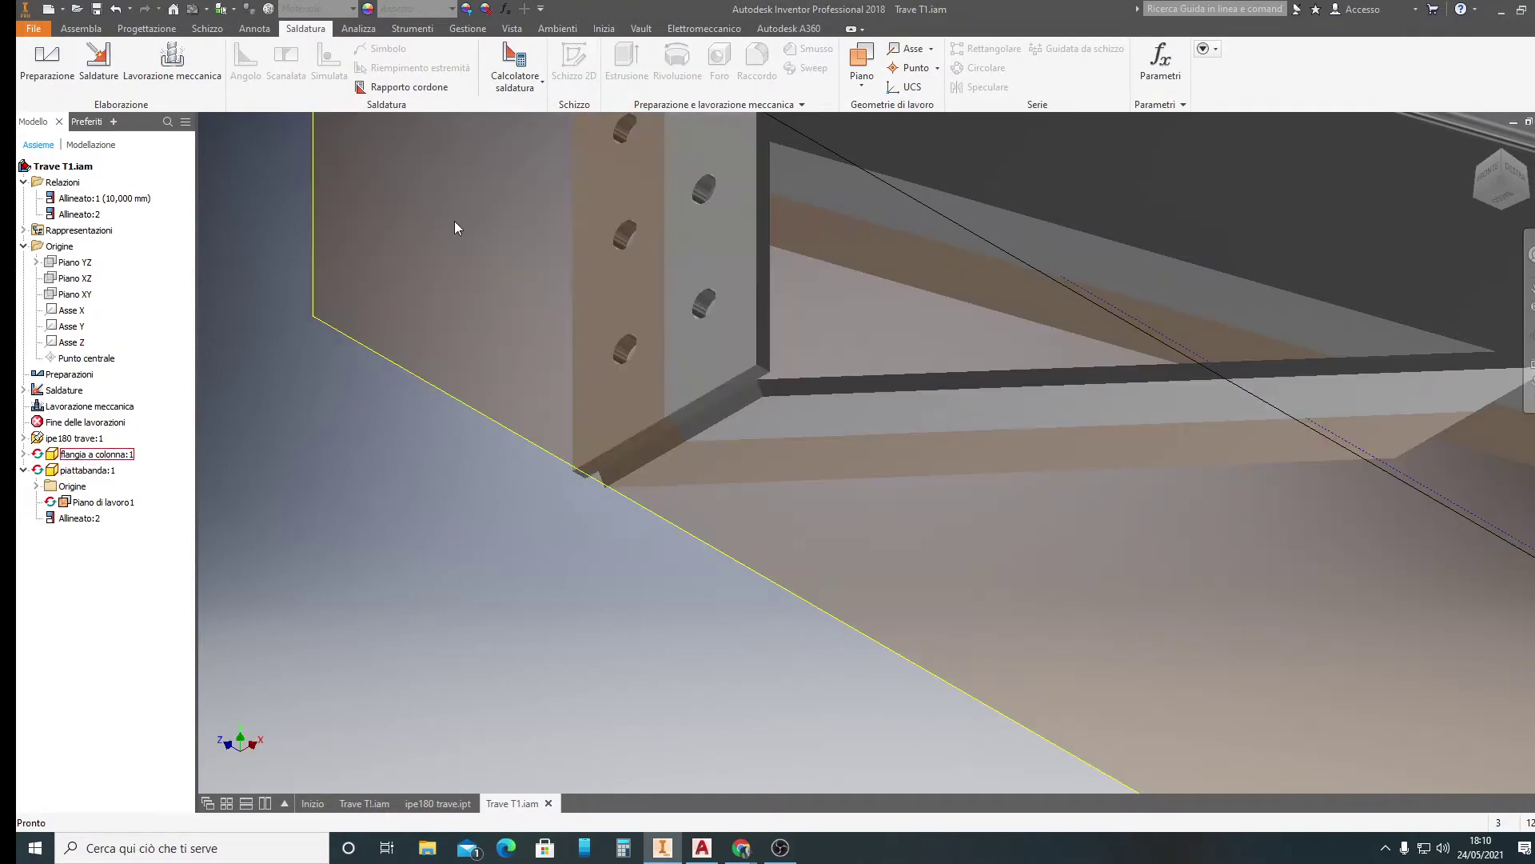
{"action": "left_click", "coordinate": [99, 71]}
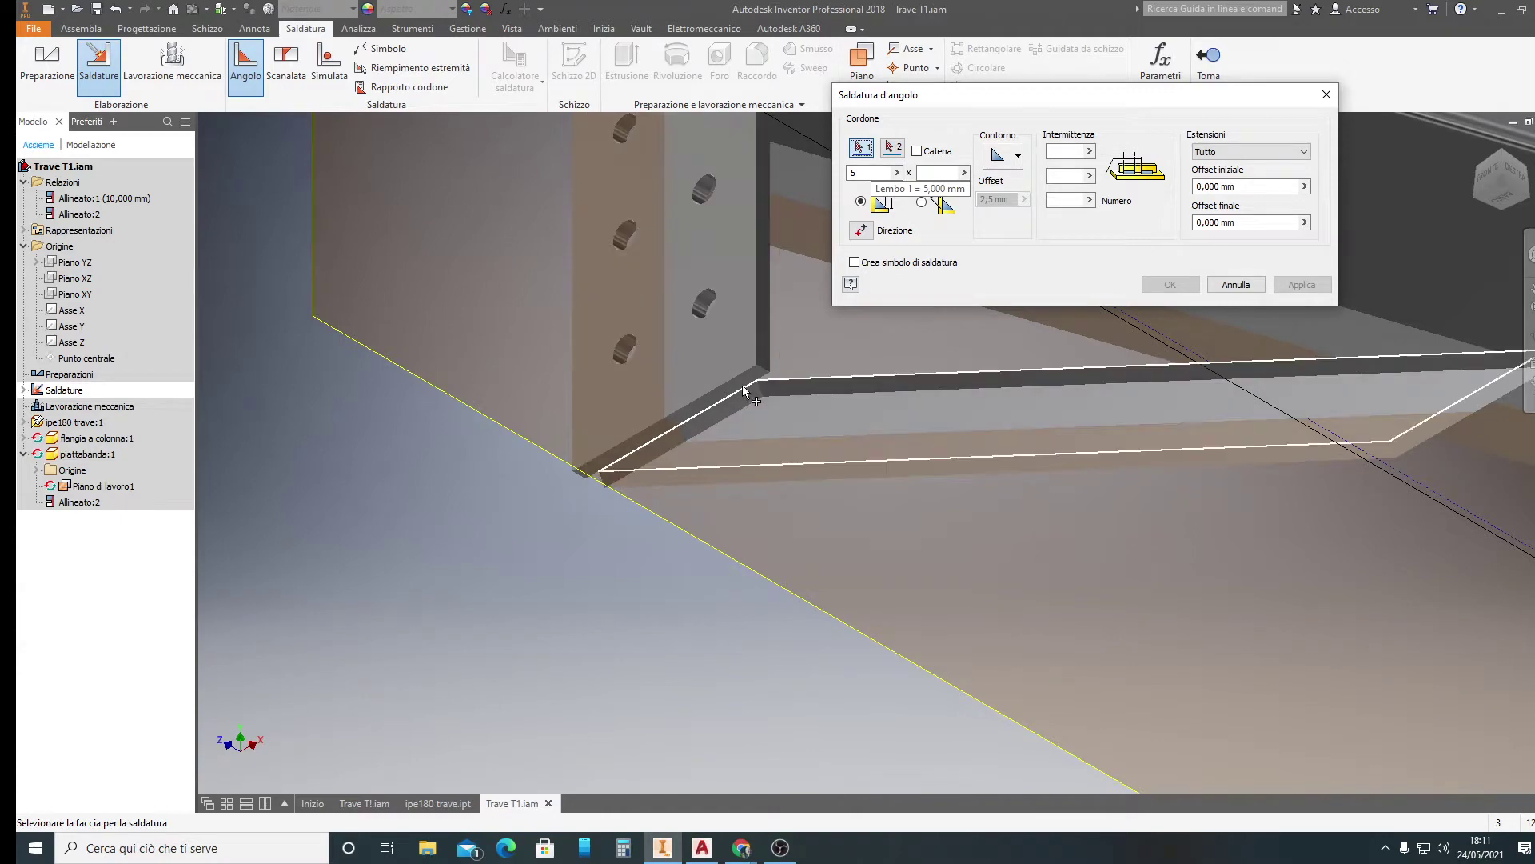
{"action": "double_click", "coordinate": [862, 172]}
{"action": "type", "text": "8"}
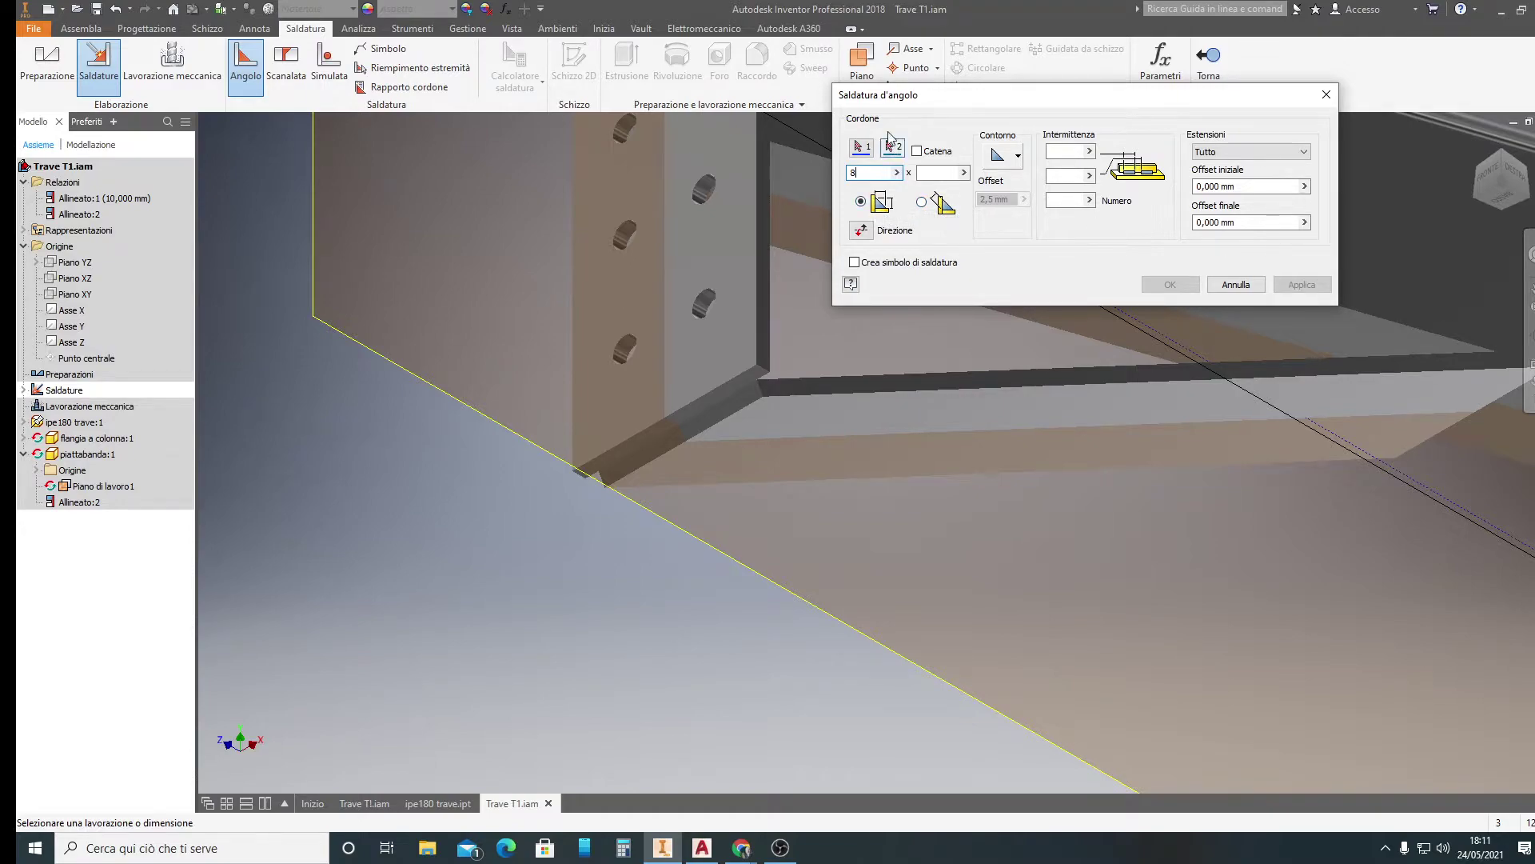
{"action": "left_click", "coordinate": [1211, 186]}
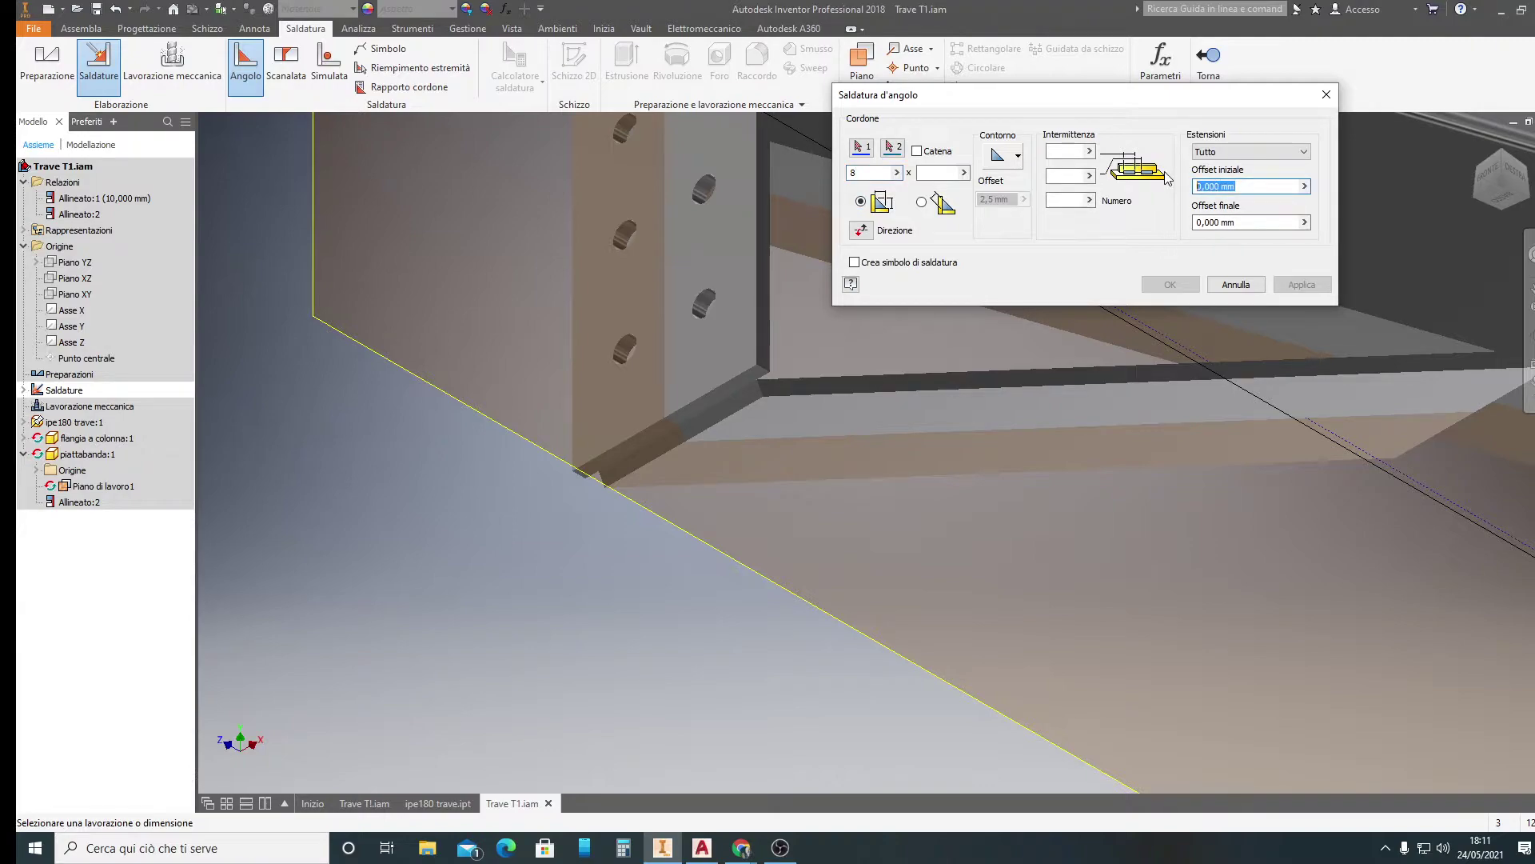
{"action": "type", "text": "10"}
{"action": "key", "text": "Tab"}
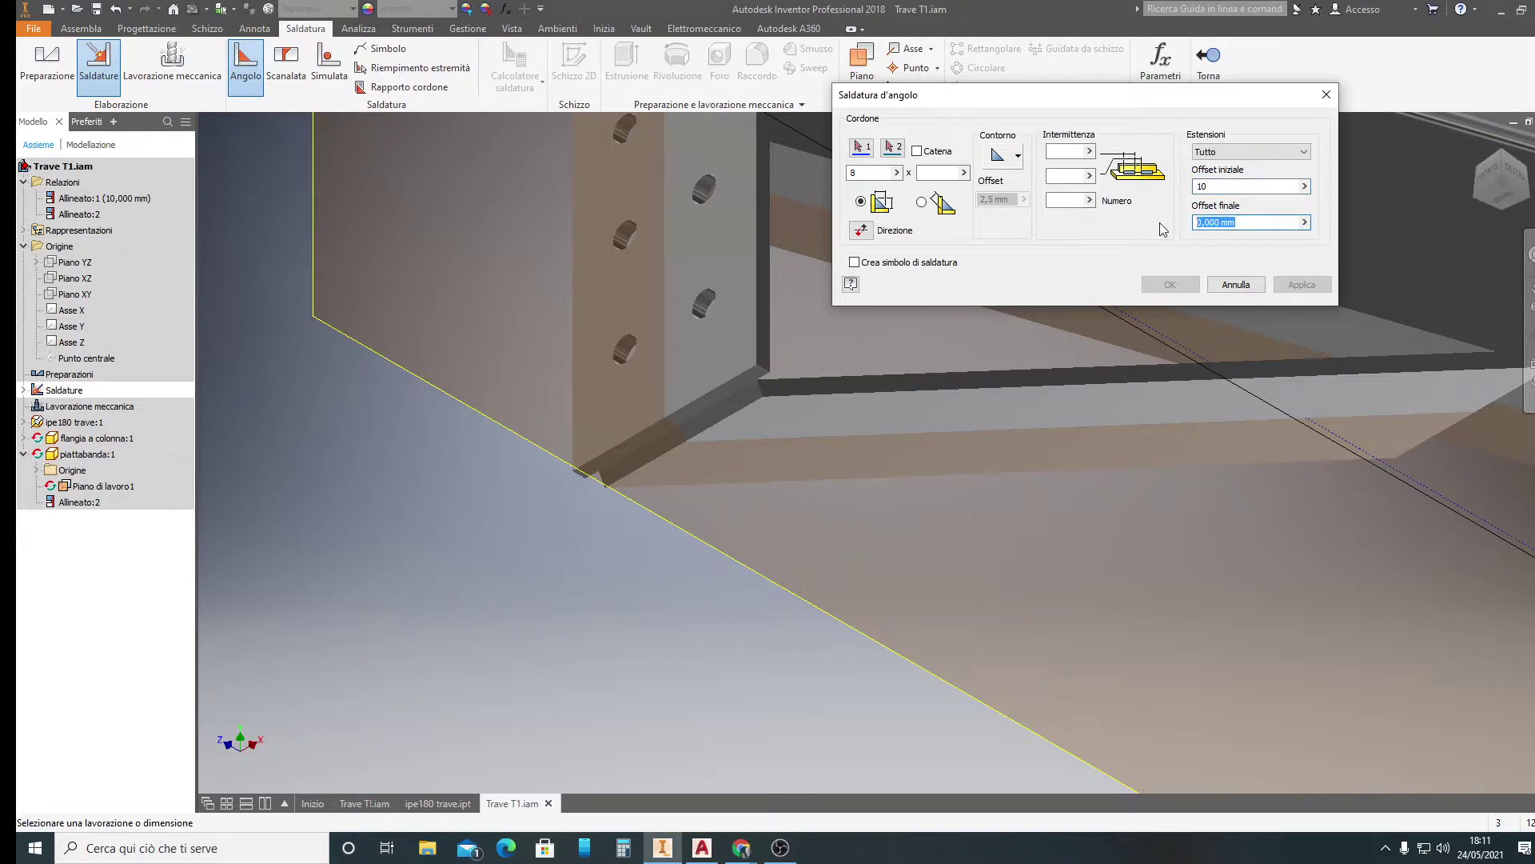
{"action": "type", "text": "10"}
{"action": "left_click", "coordinate": [861, 146]}
{"action": "left_click", "coordinate": [660, 429]}
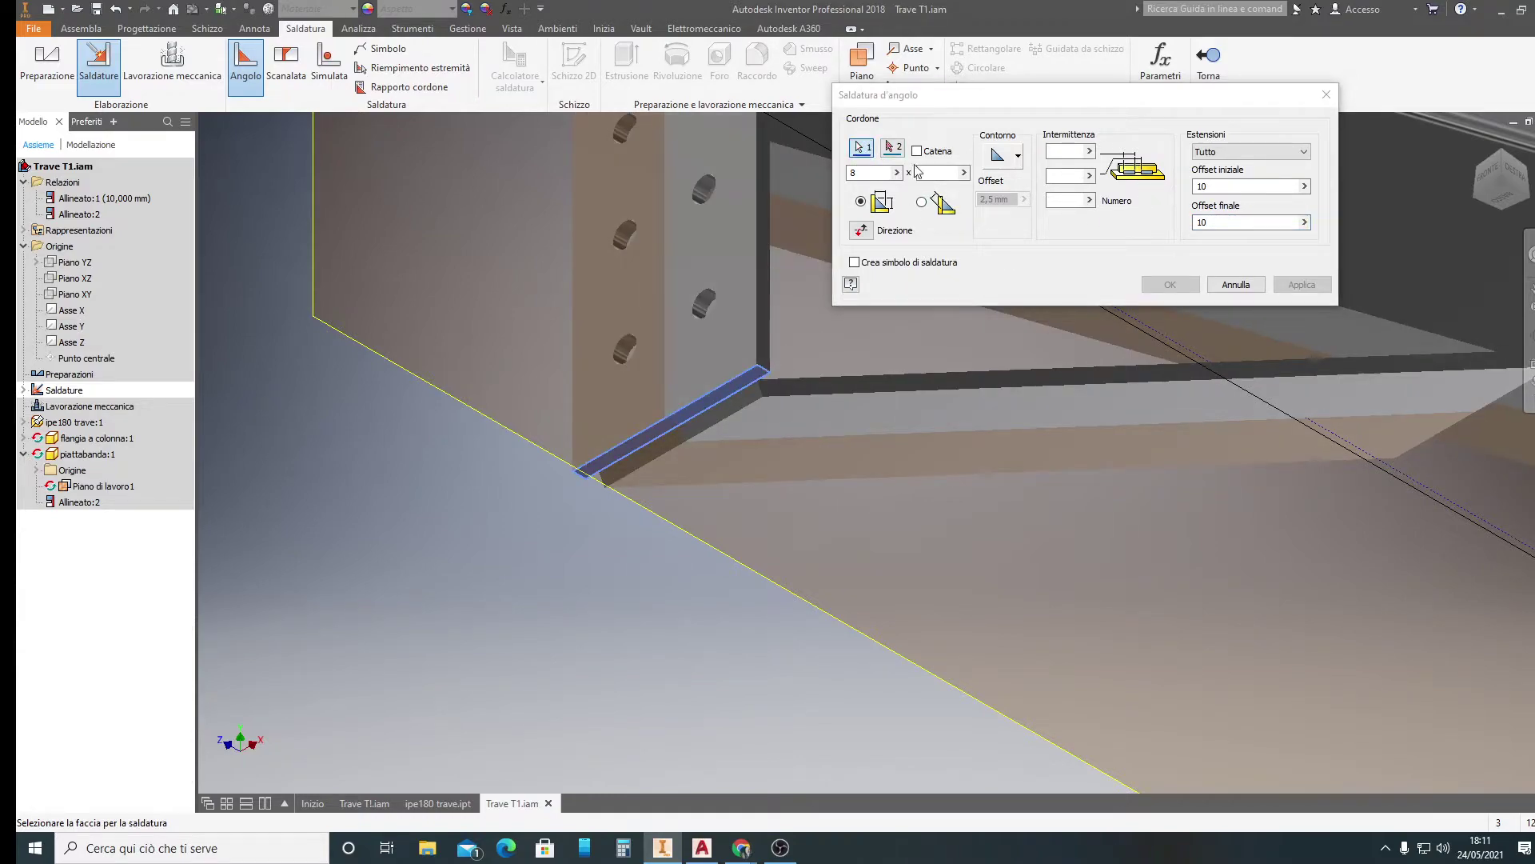
{"action": "left_click", "coordinate": [700, 440]}
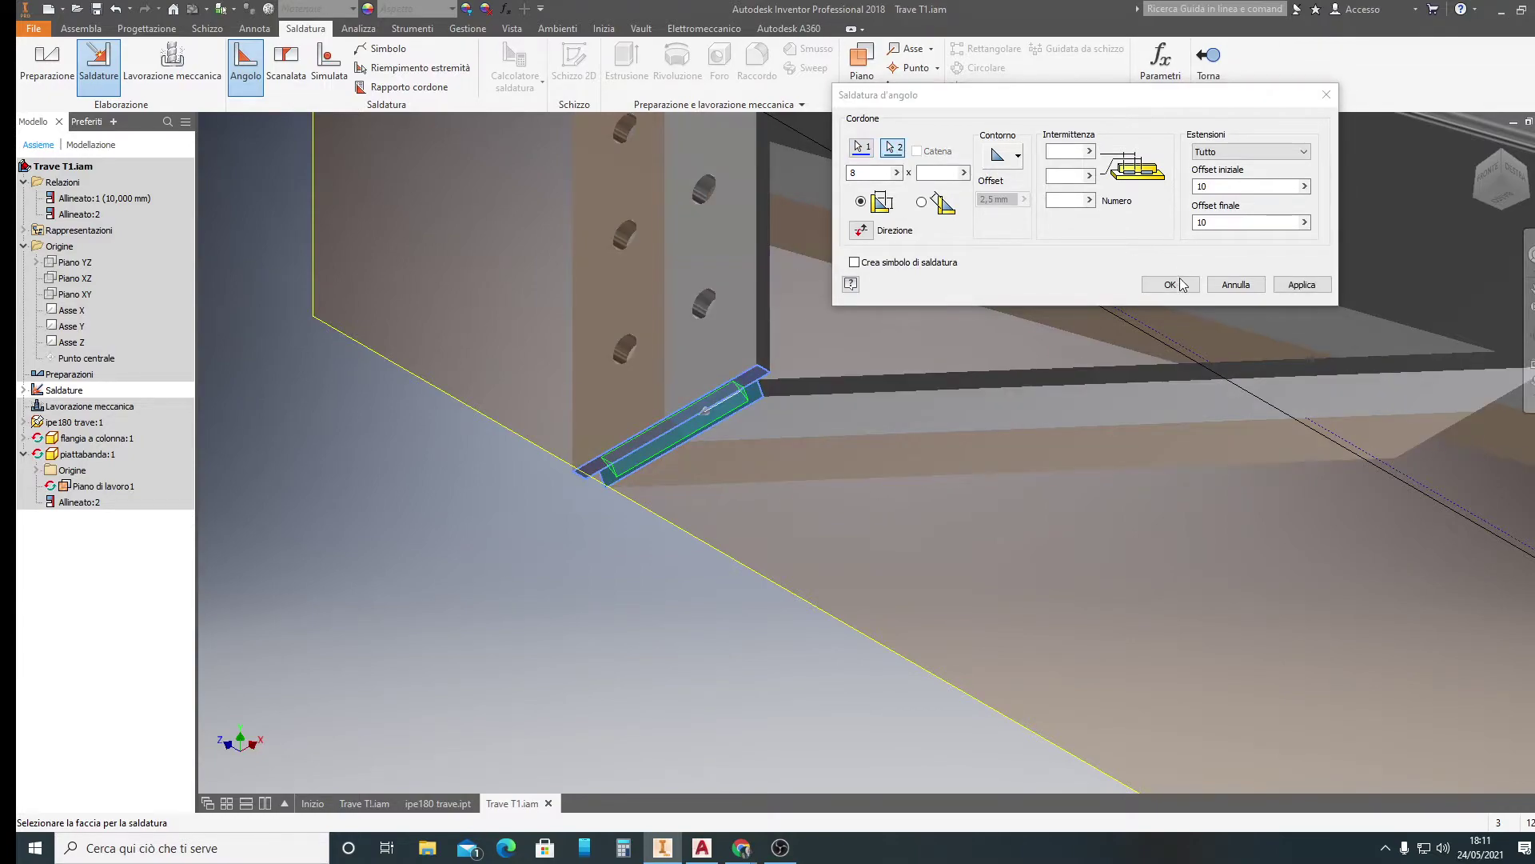
{"action": "left_click", "coordinate": [1170, 285]}
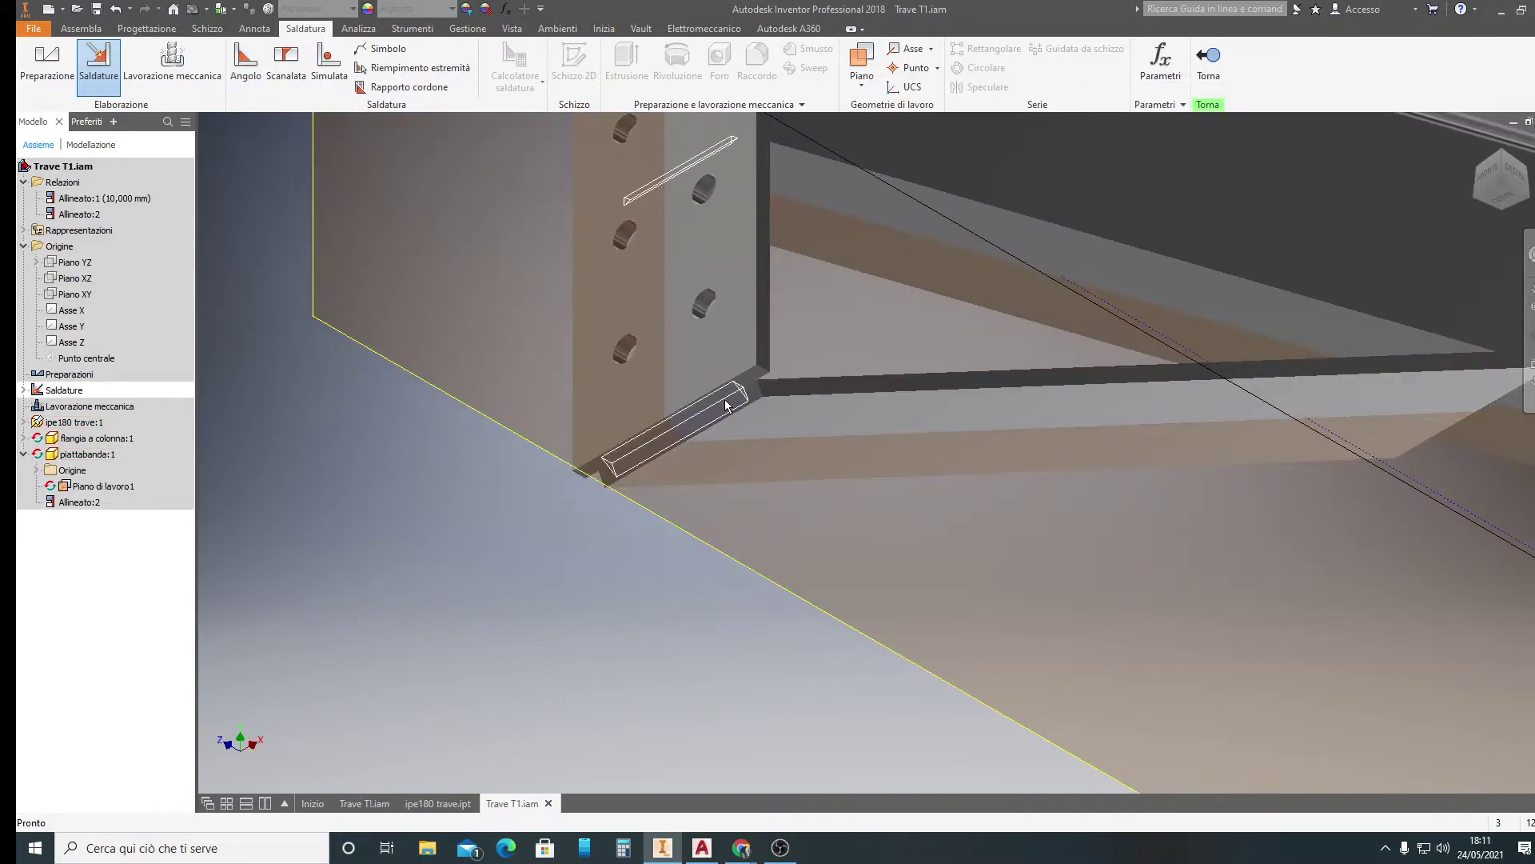
Zoom to the plate and set the fillet weld start and end offsets to 5 mm
{"action": "scroll", "coordinate": [726, 403], "scroll_direction": "up", "scroll_amount": 2}
{"action": "scroll", "coordinate": [781, 369], "scroll_direction": "up", "scroll_amount": 3}
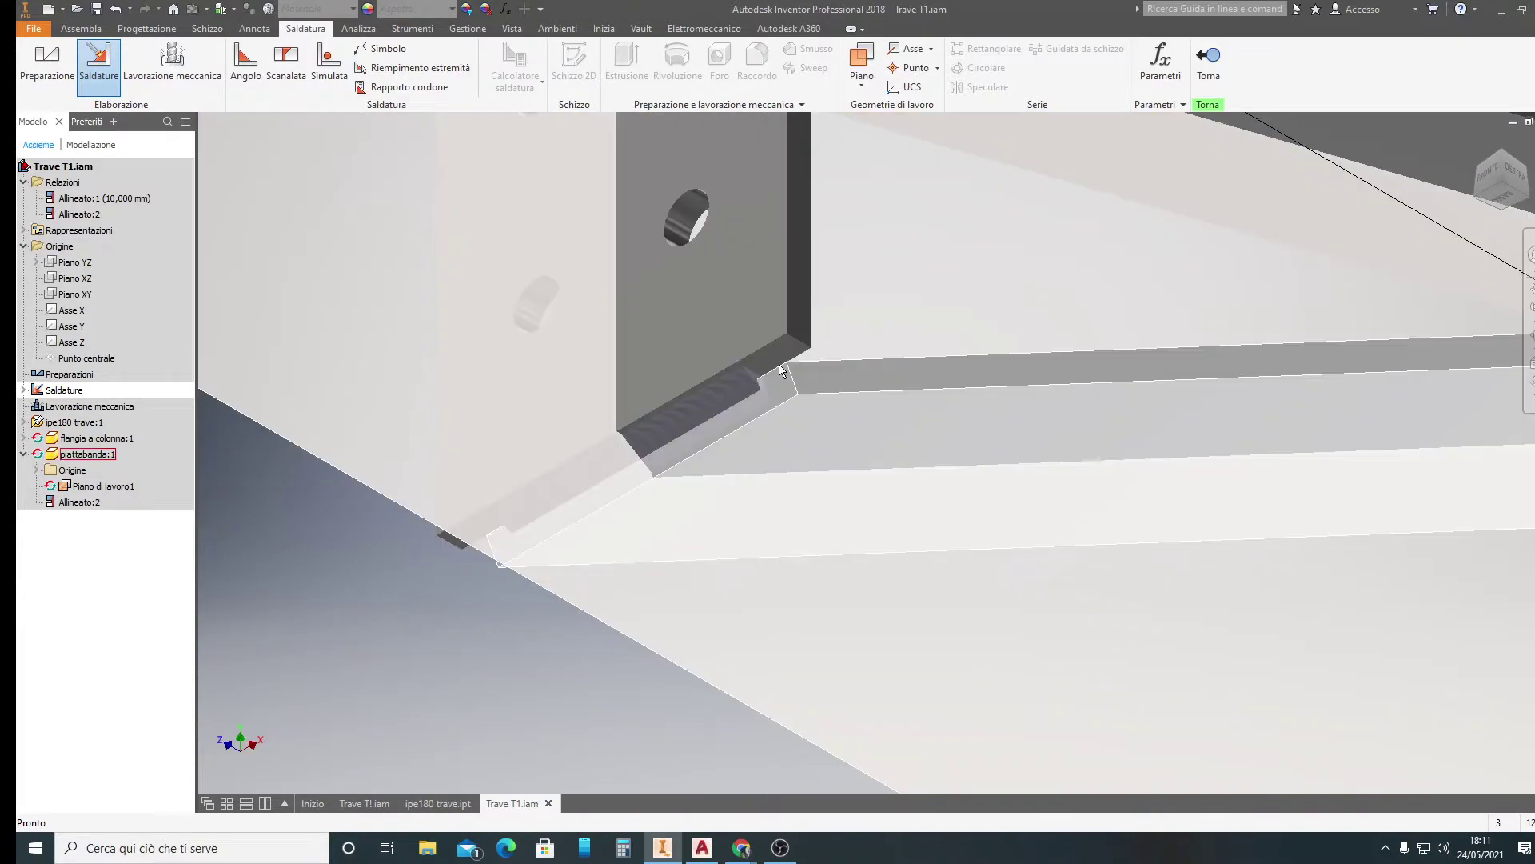
{"action": "scroll", "coordinate": [781, 370], "scroll_direction": "down", "scroll_amount": 2}
{"action": "scroll", "coordinate": [781, 369], "scroll_direction": "down", "scroll_amount": 2}
{"action": "scroll", "coordinate": [781, 369], "scroll_direction": "down", "scroll_amount": 2}
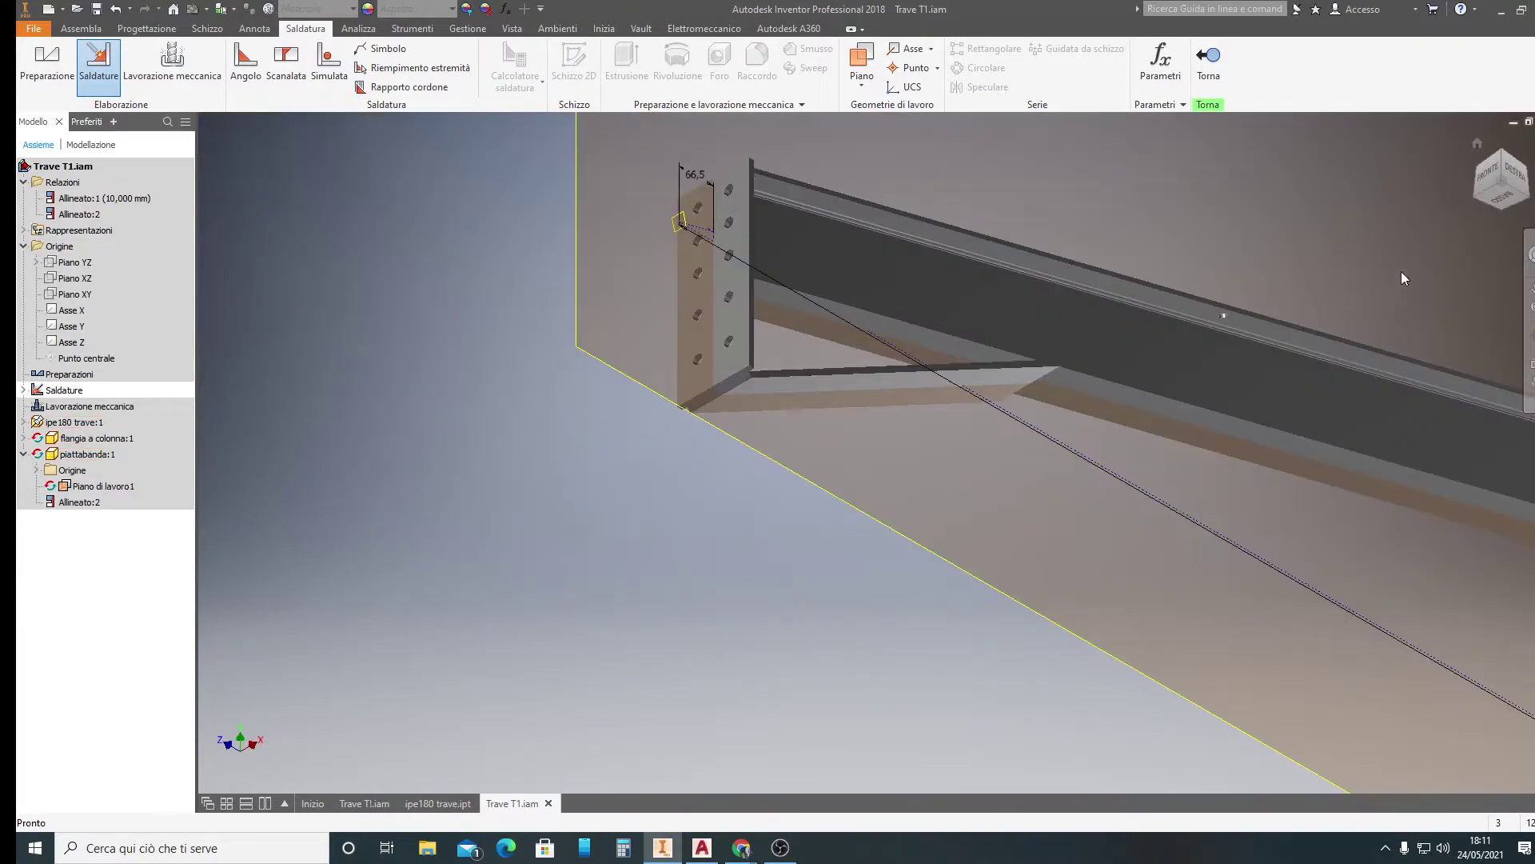
{"action": "left_click", "coordinate": [1528, 200]}
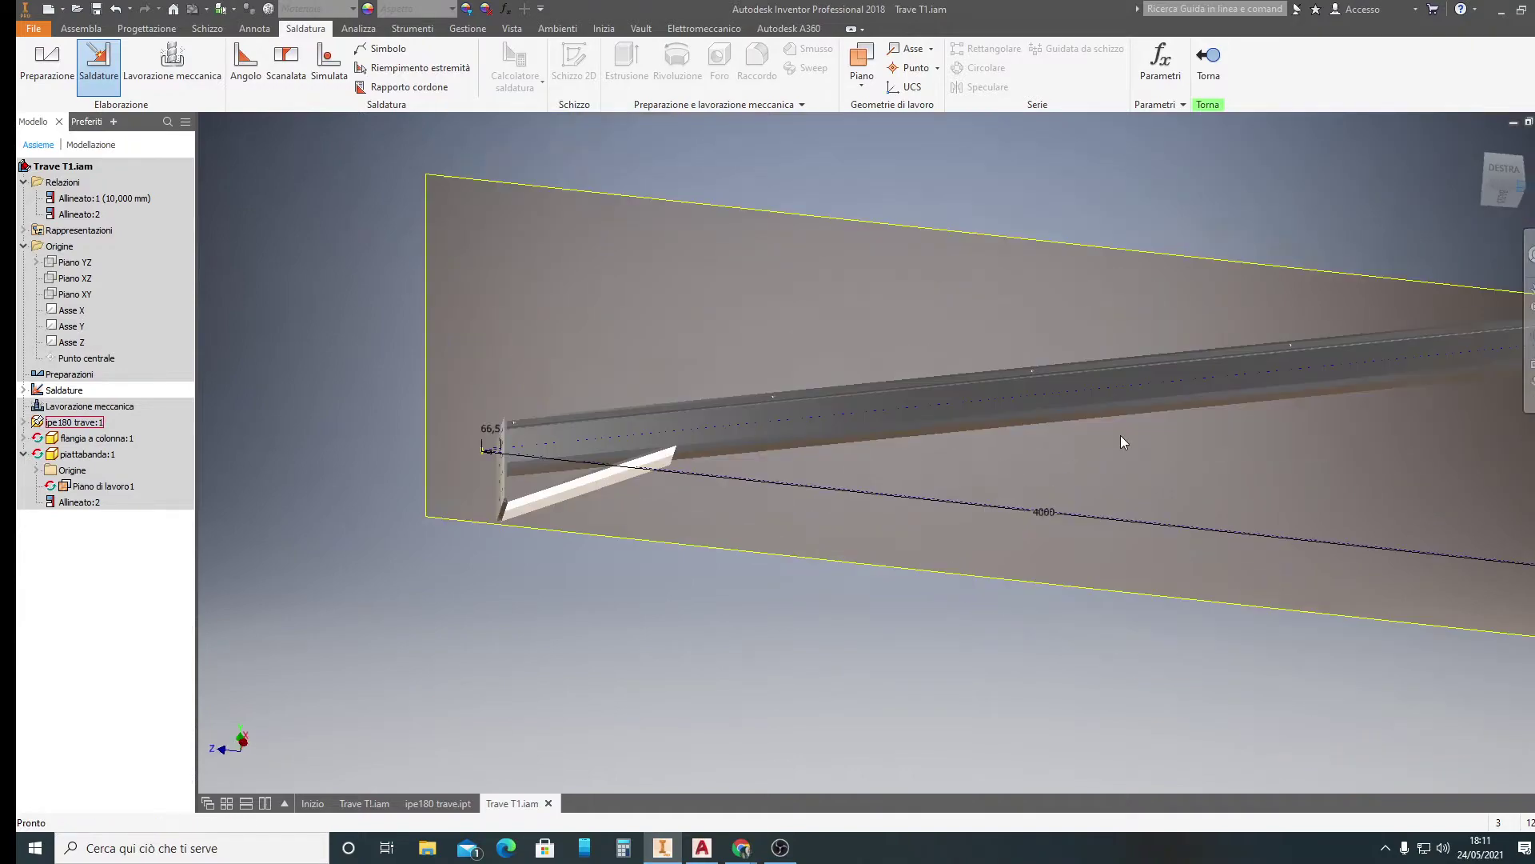
{"action": "scroll", "coordinate": [674, 550], "scroll_direction": "up", "scroll_amount": 4}
{"action": "scroll", "coordinate": [712, 569], "scroll_direction": "up", "scroll_amount": 2}
{"action": "scroll", "coordinate": [927, 629], "scroll_direction": "up", "scroll_amount": 2}
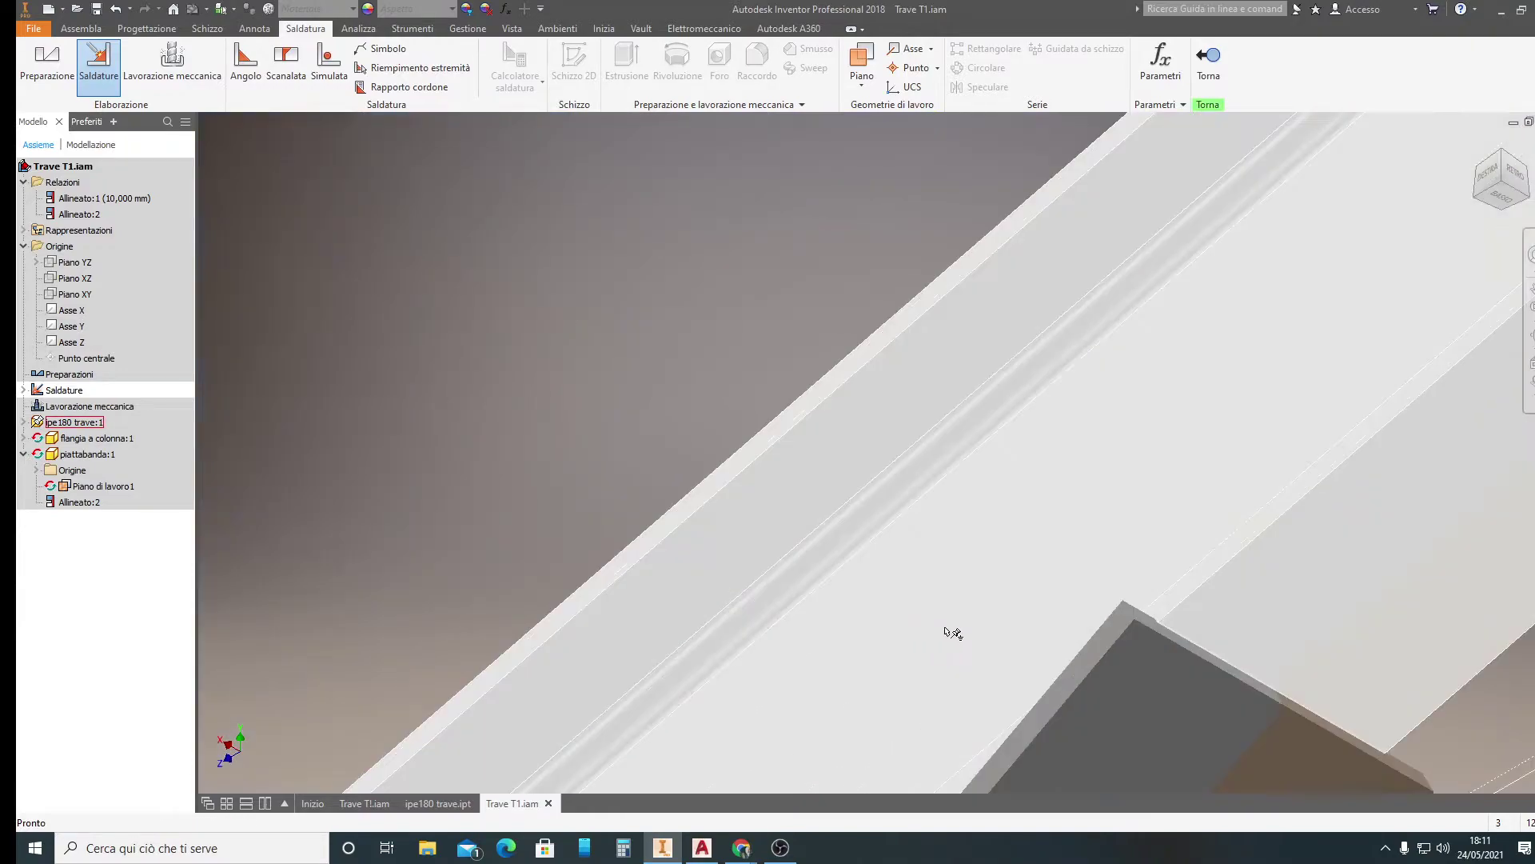
{"action": "scroll", "coordinate": [964, 620], "scroll_direction": "up", "scroll_amount": 2}
{"action": "scroll", "coordinate": [970, 560], "scroll_direction": "up", "scroll_amount": 2}
{"action": "scroll", "coordinate": [973, 514], "scroll_direction": "up", "scroll_amount": 2}
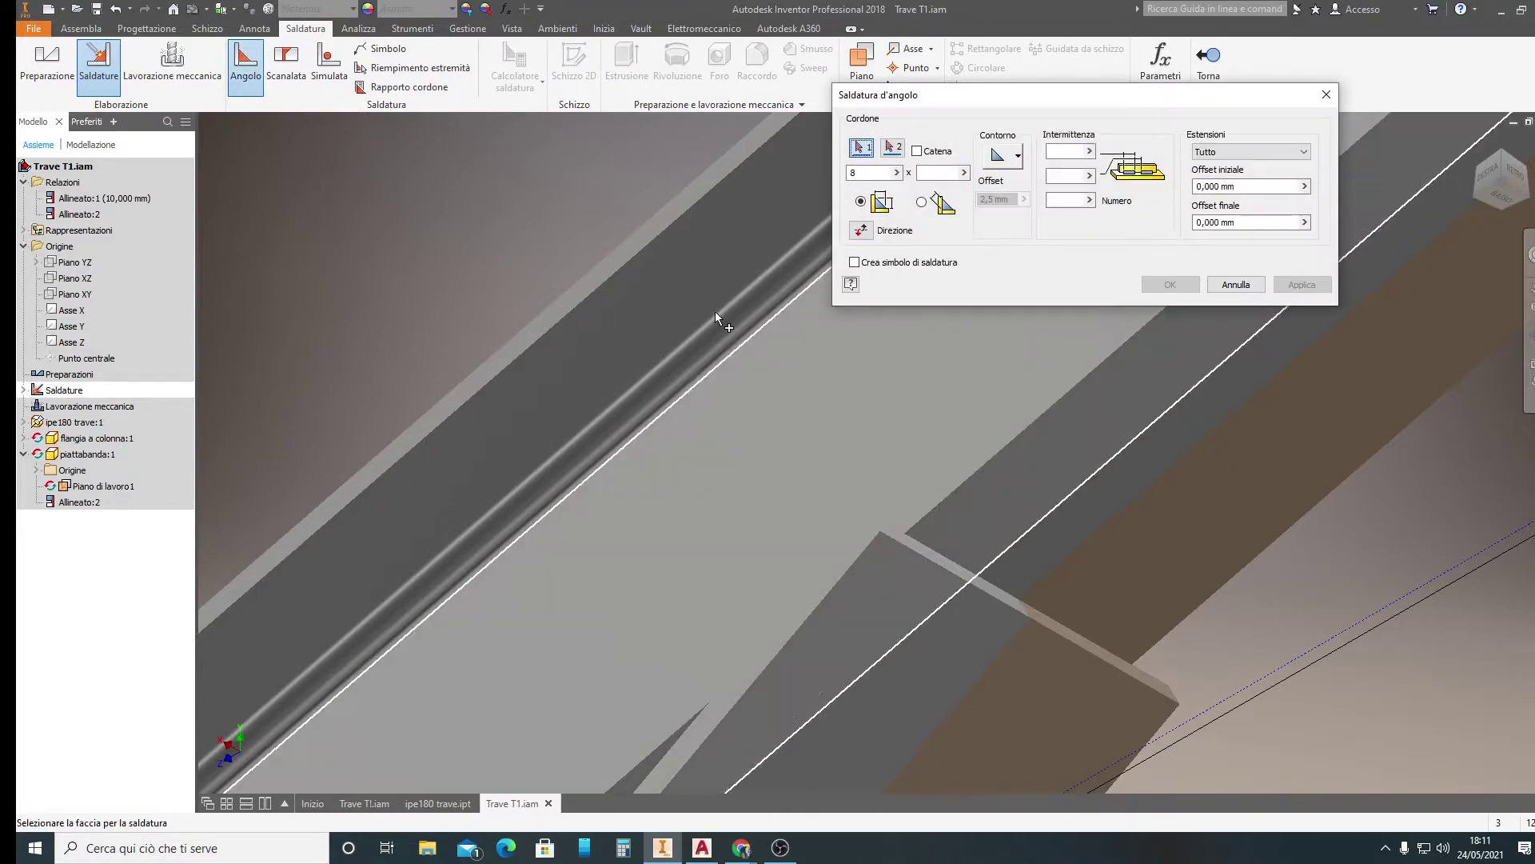
{"action": "left_click", "coordinate": [1237, 186]}
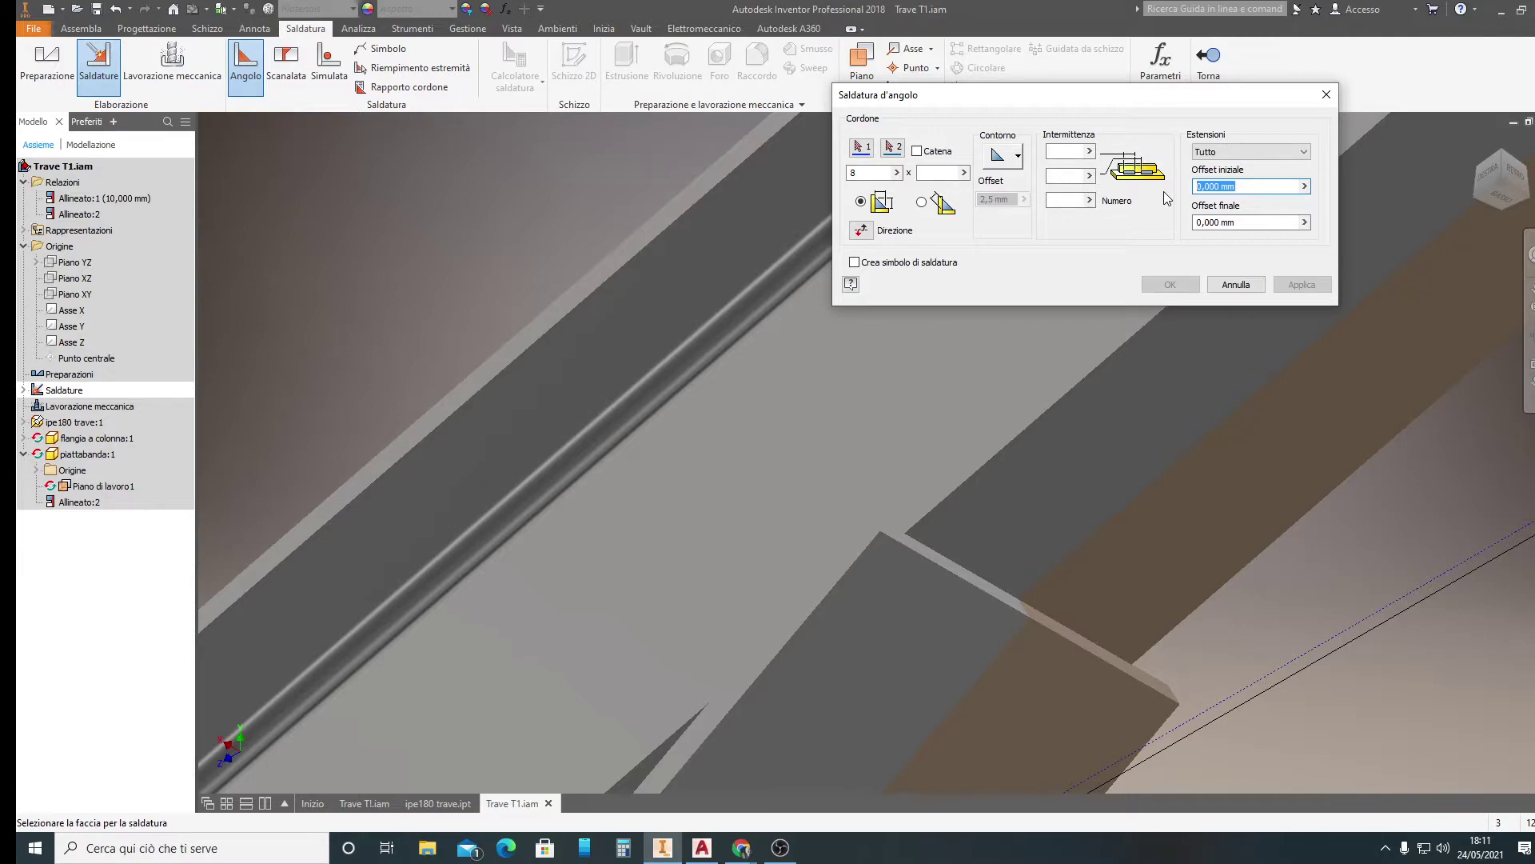
{"action": "type", "text": "5"}
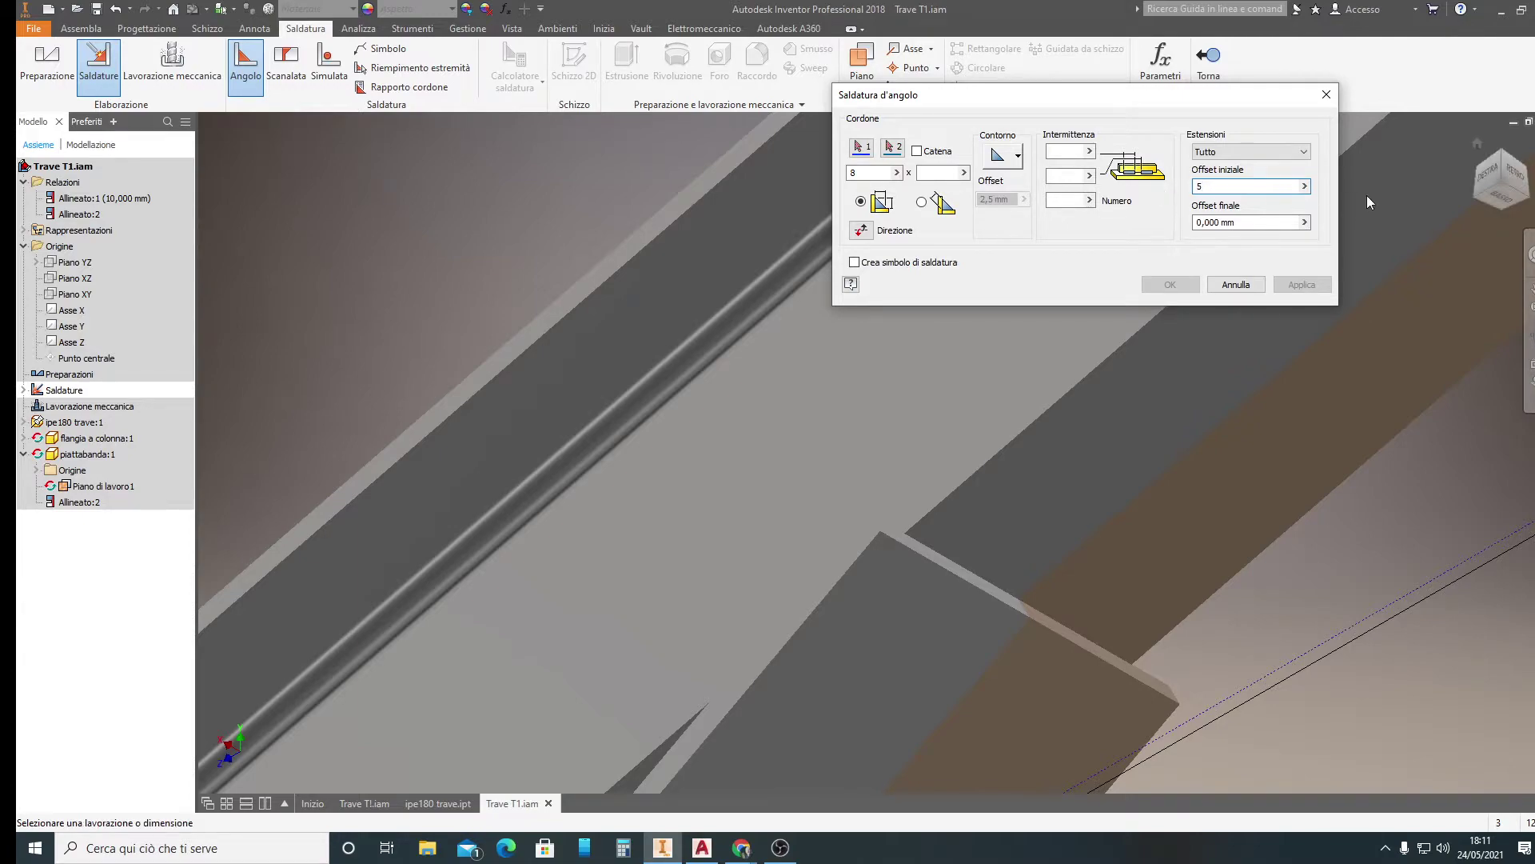
{"action": "left_click", "coordinate": [1251, 223]}
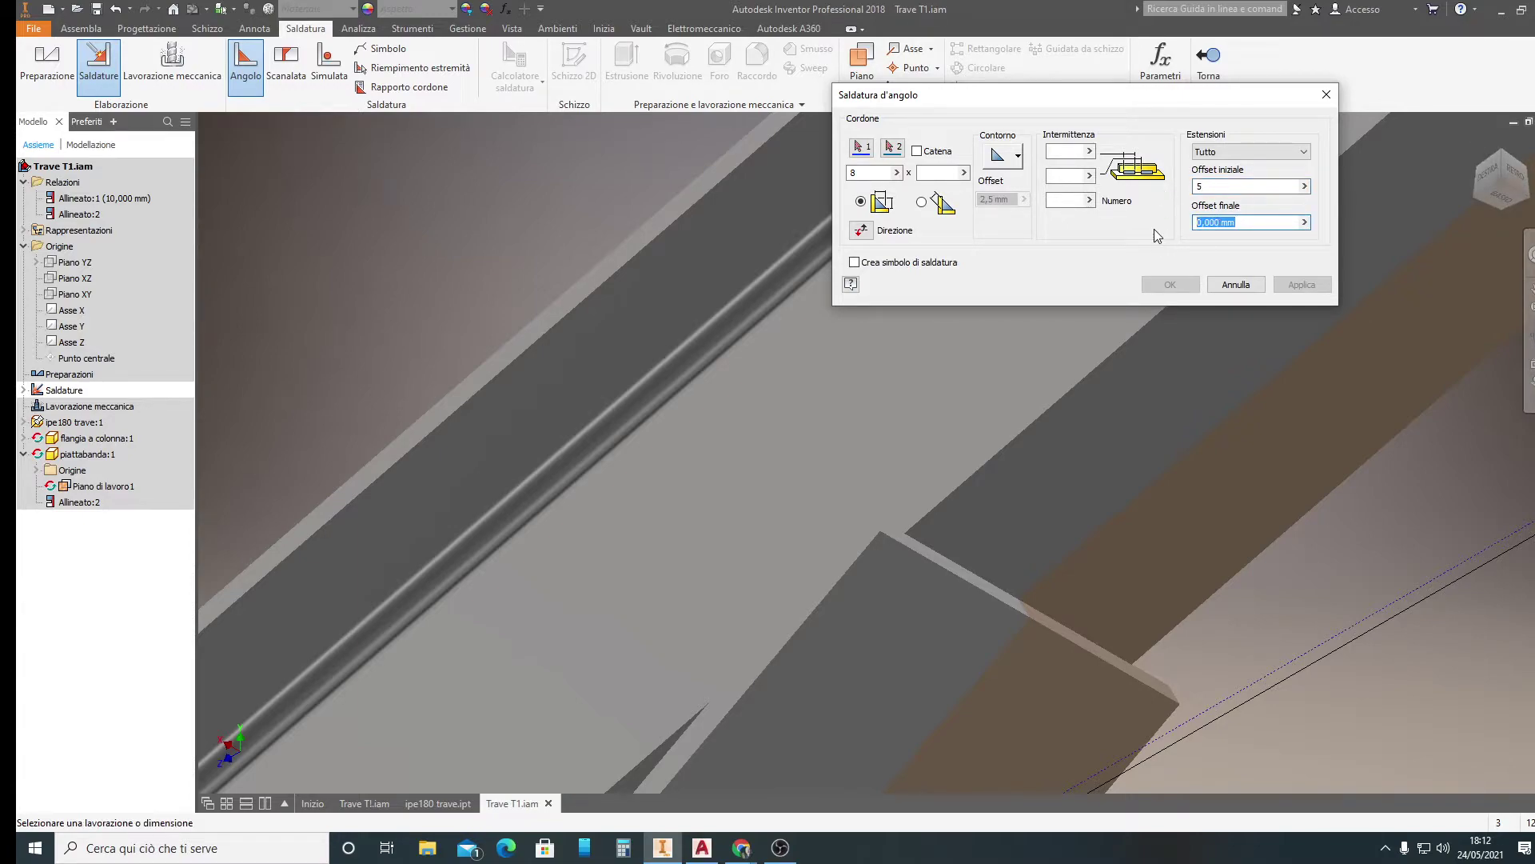
{"action": "type", "text": "5"}
Weld the large beam face to the narrow plate face with the size-8 fillet
{"action": "left_click", "coordinate": [861, 146]}
{"action": "left_click", "coordinate": [1052, 482]}
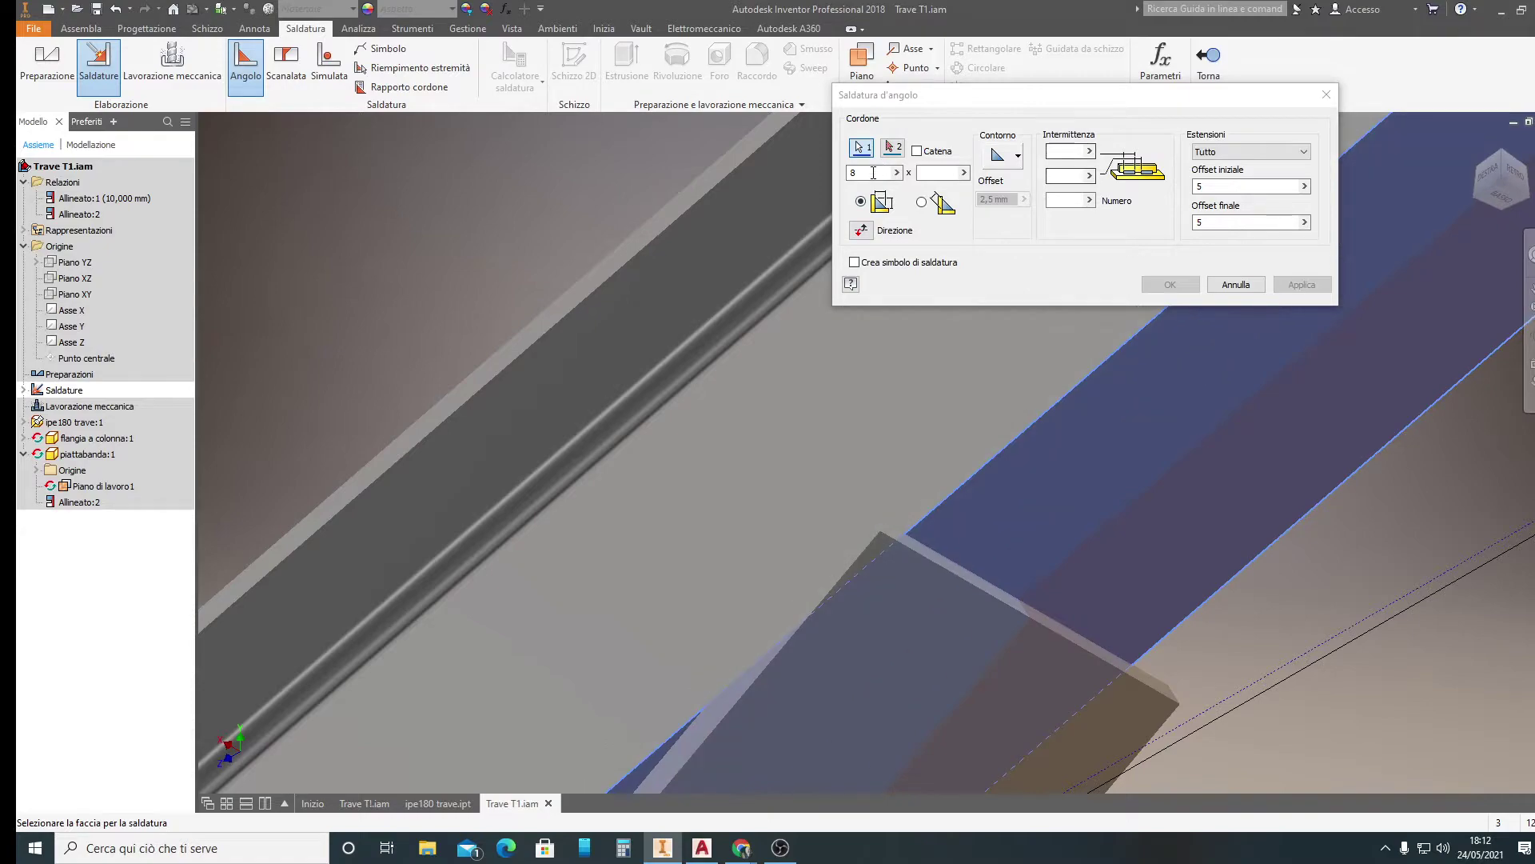
{"action": "left_click", "coordinate": [893, 148]}
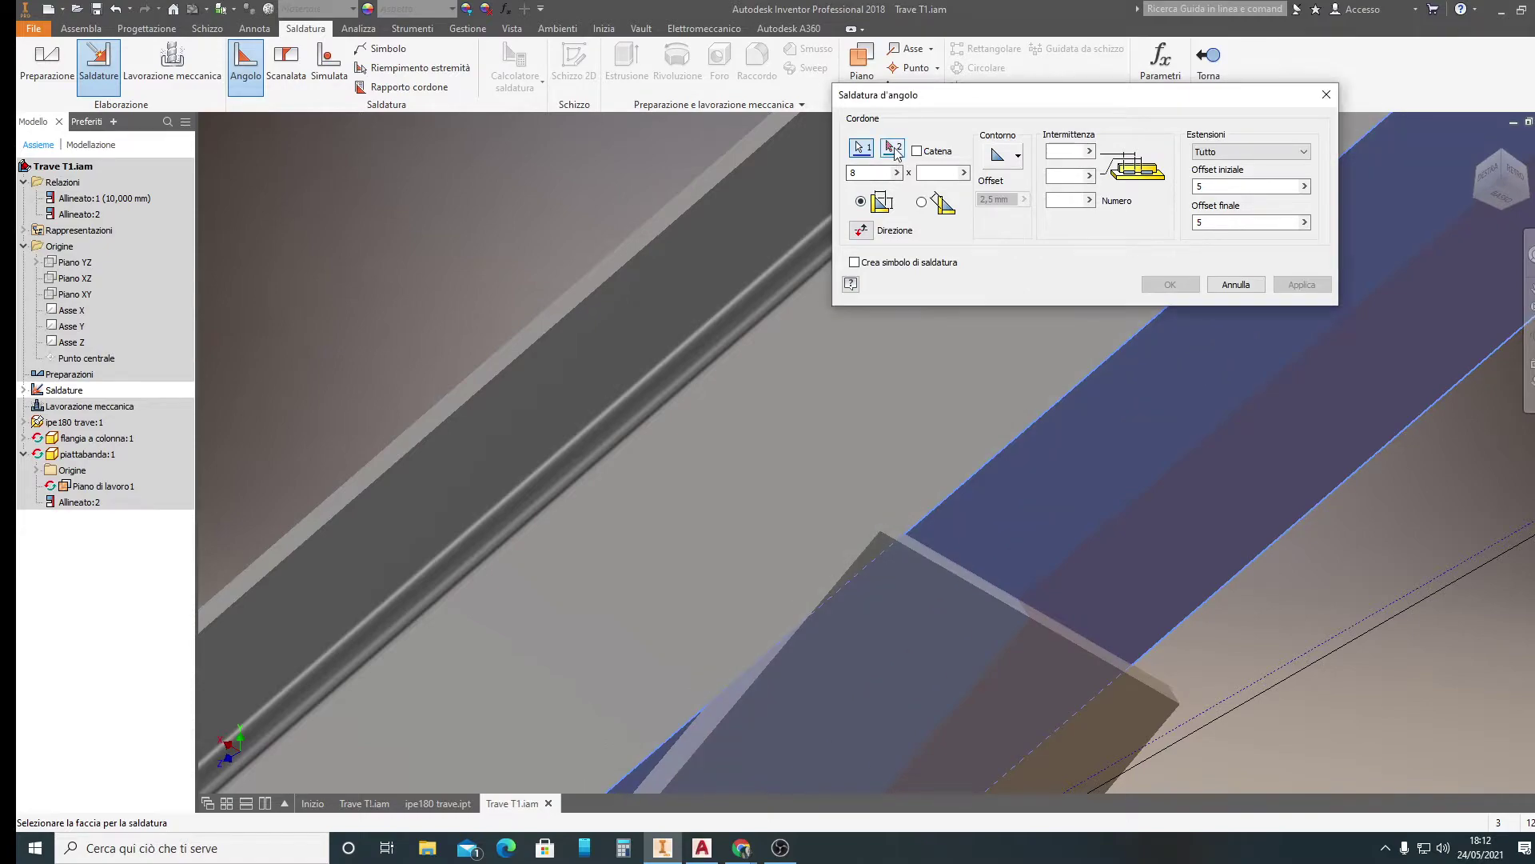
{"action": "left_click", "coordinate": [988, 589]}
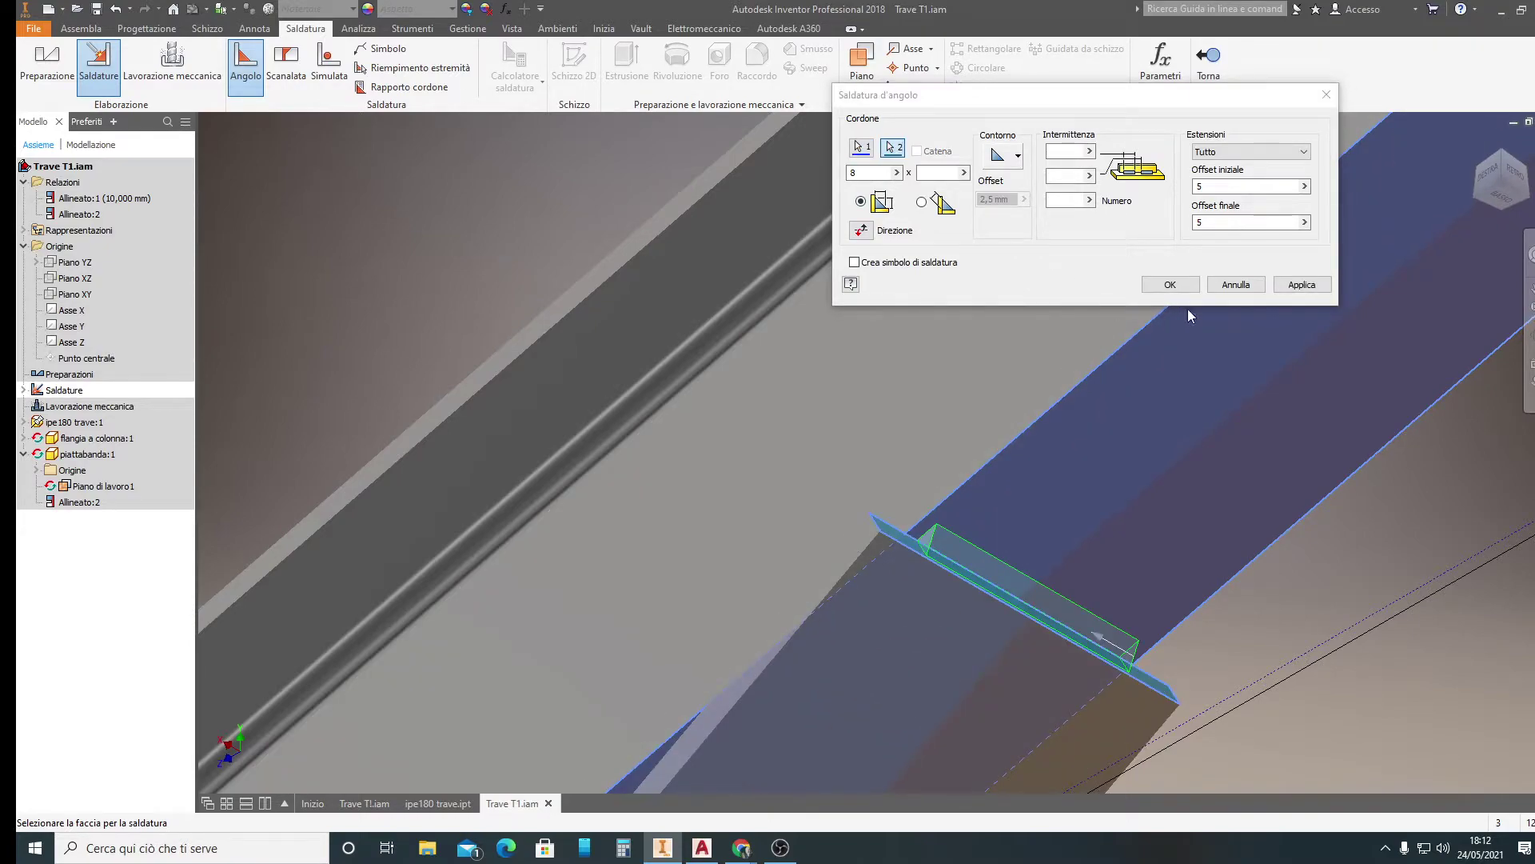
{"action": "left_click", "coordinate": [1311, 288]}
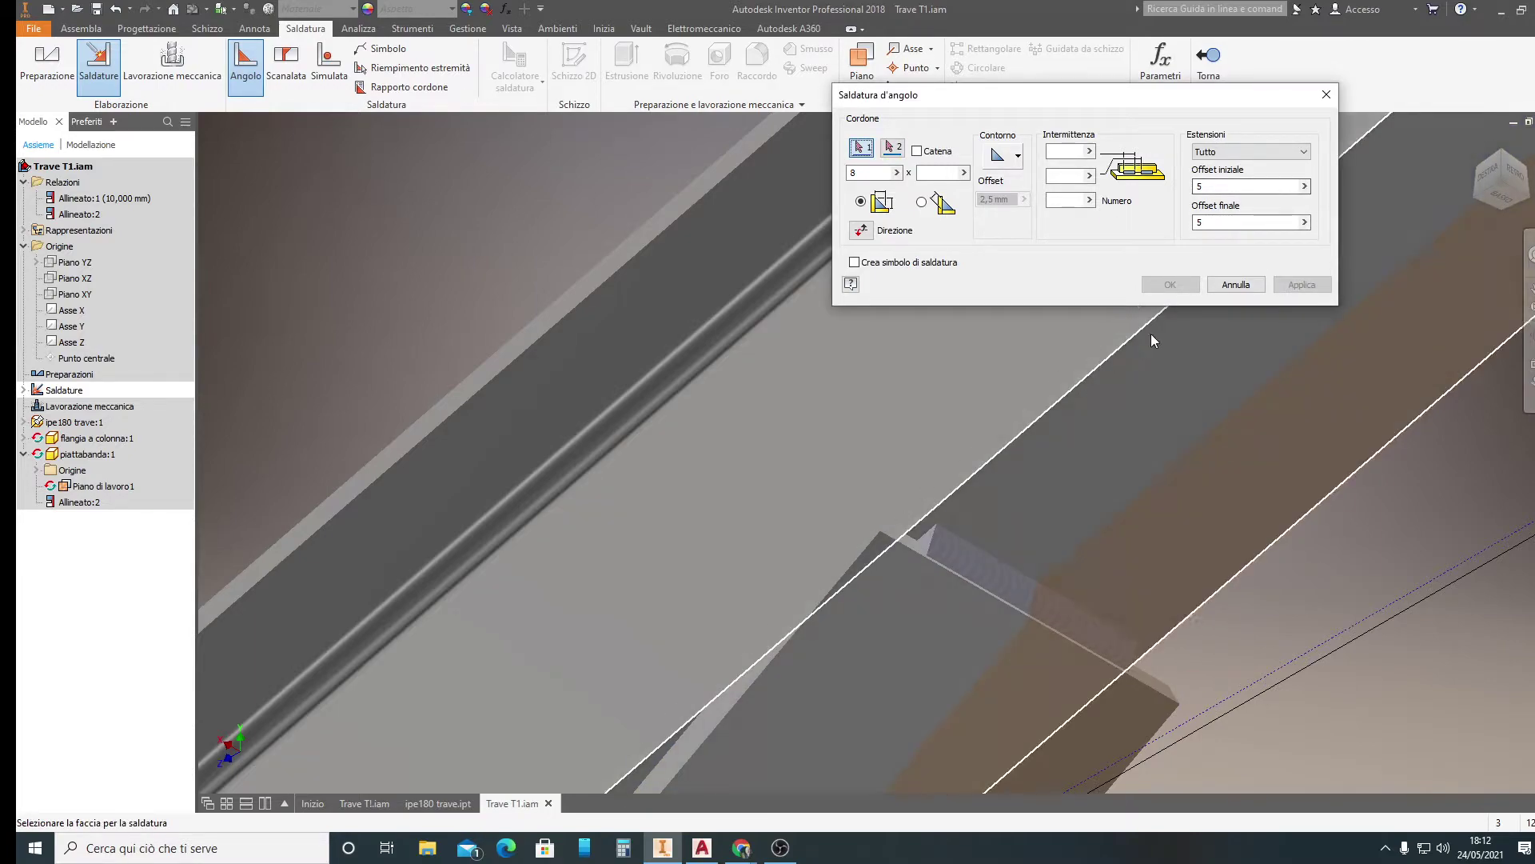
{"action": "left_click", "coordinate": [1328, 94]}
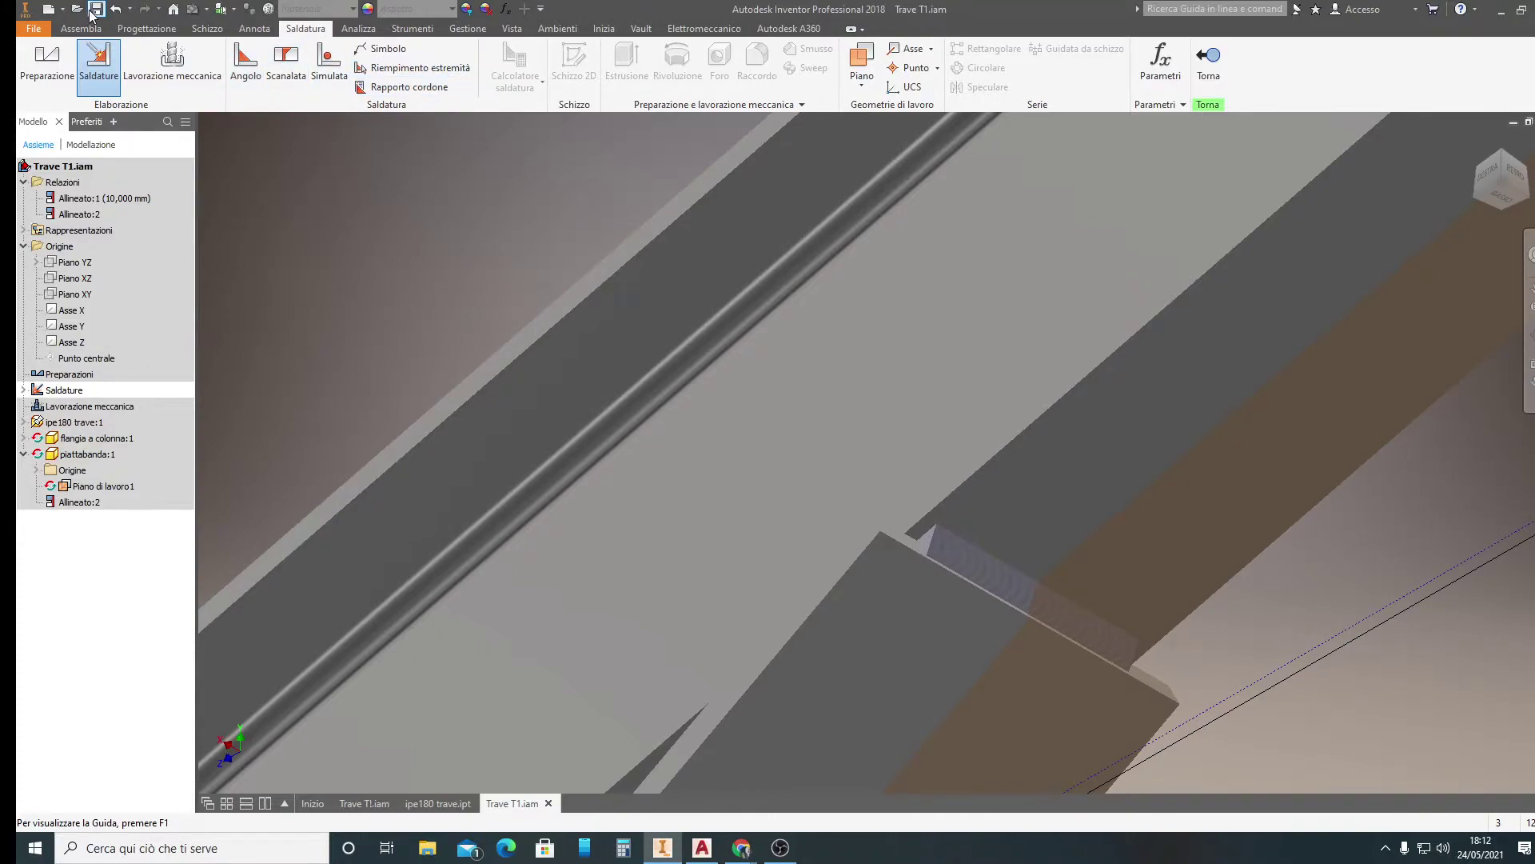
Edit piattabanda:1 in place and chamfer its two corner edges at 15 mm distance
{"action": "left_click", "coordinate": [88, 29]}
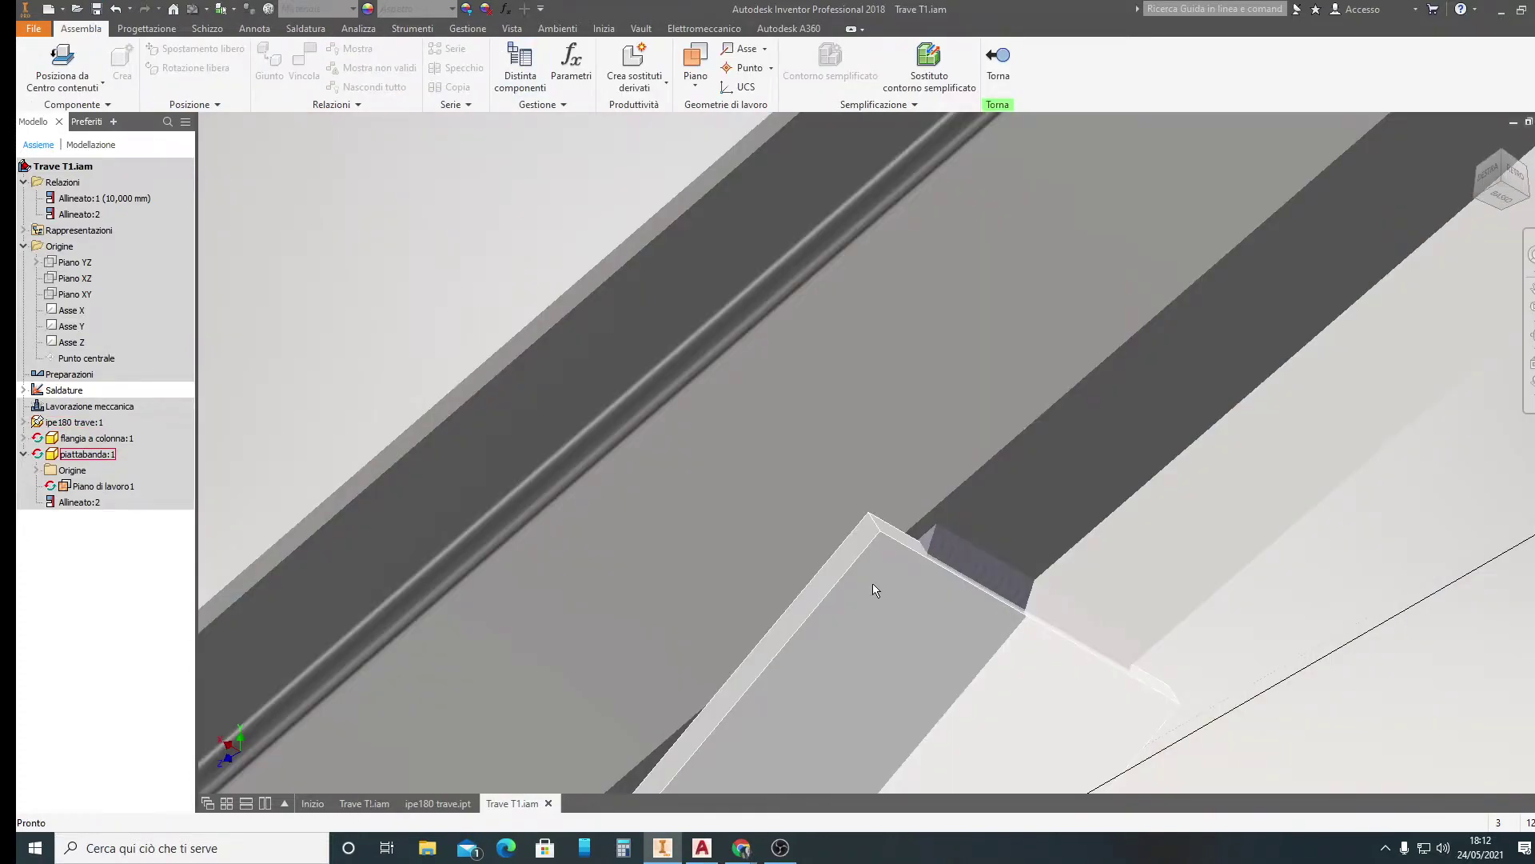
{"action": "double_click", "coordinate": [873, 589]}
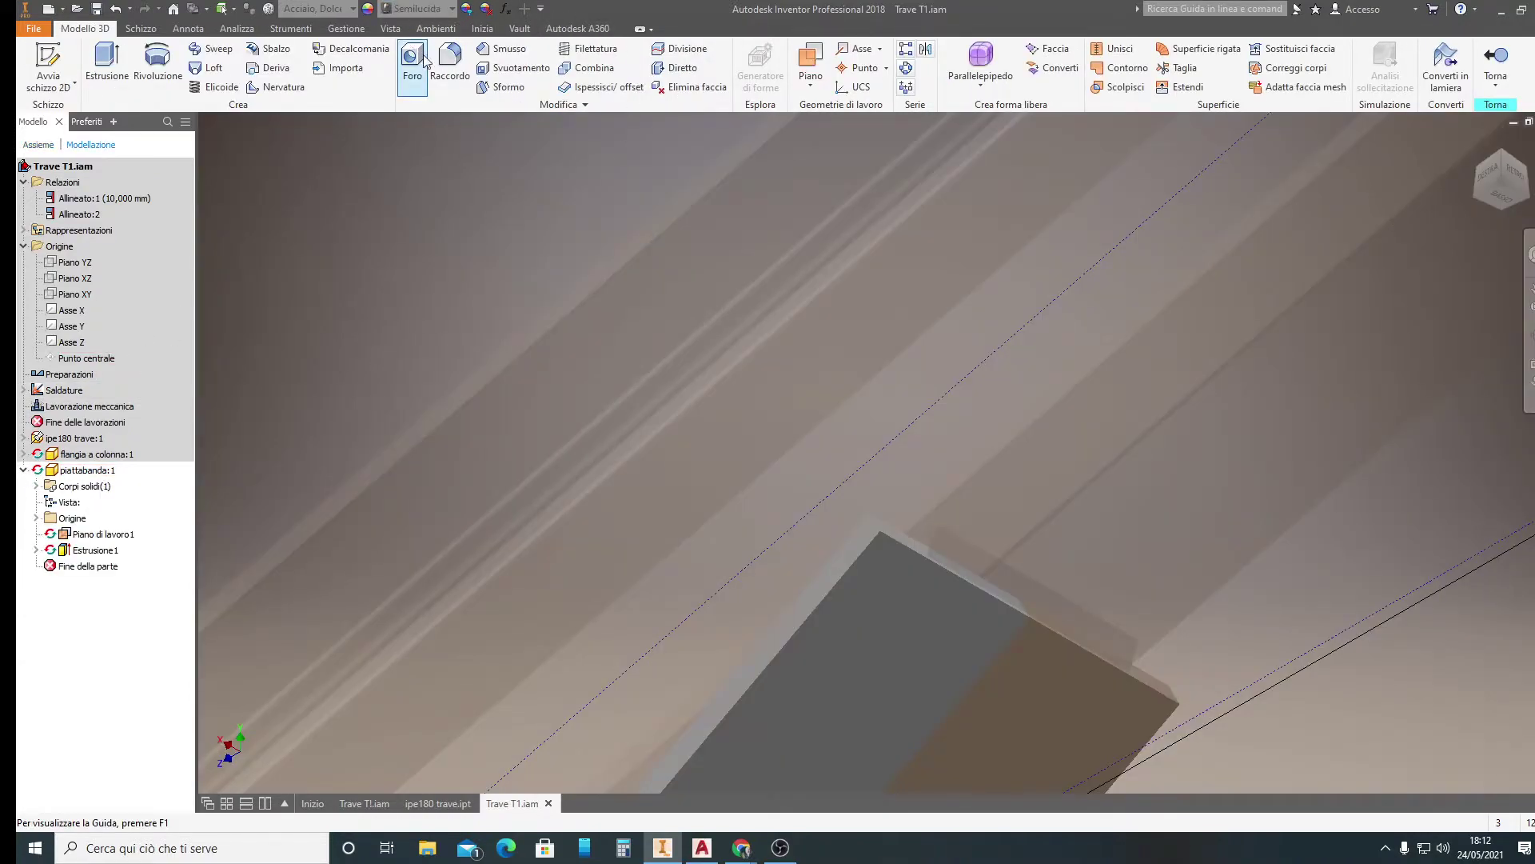
{"action": "left_click", "coordinate": [500, 49]}
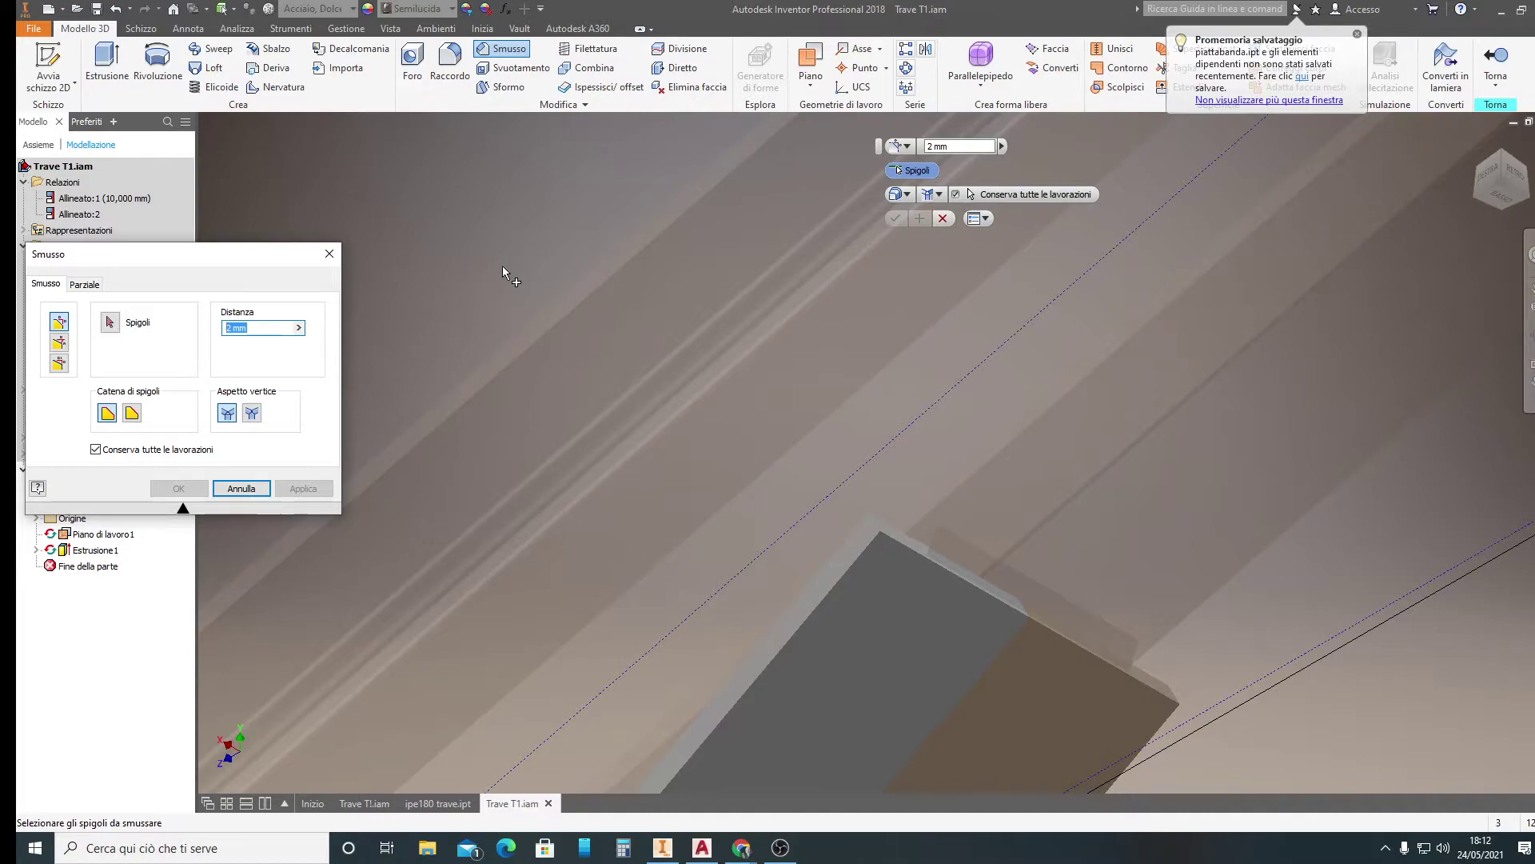
{"action": "type", "text": "15"}
{"action": "left_click", "coordinate": [876, 525]}
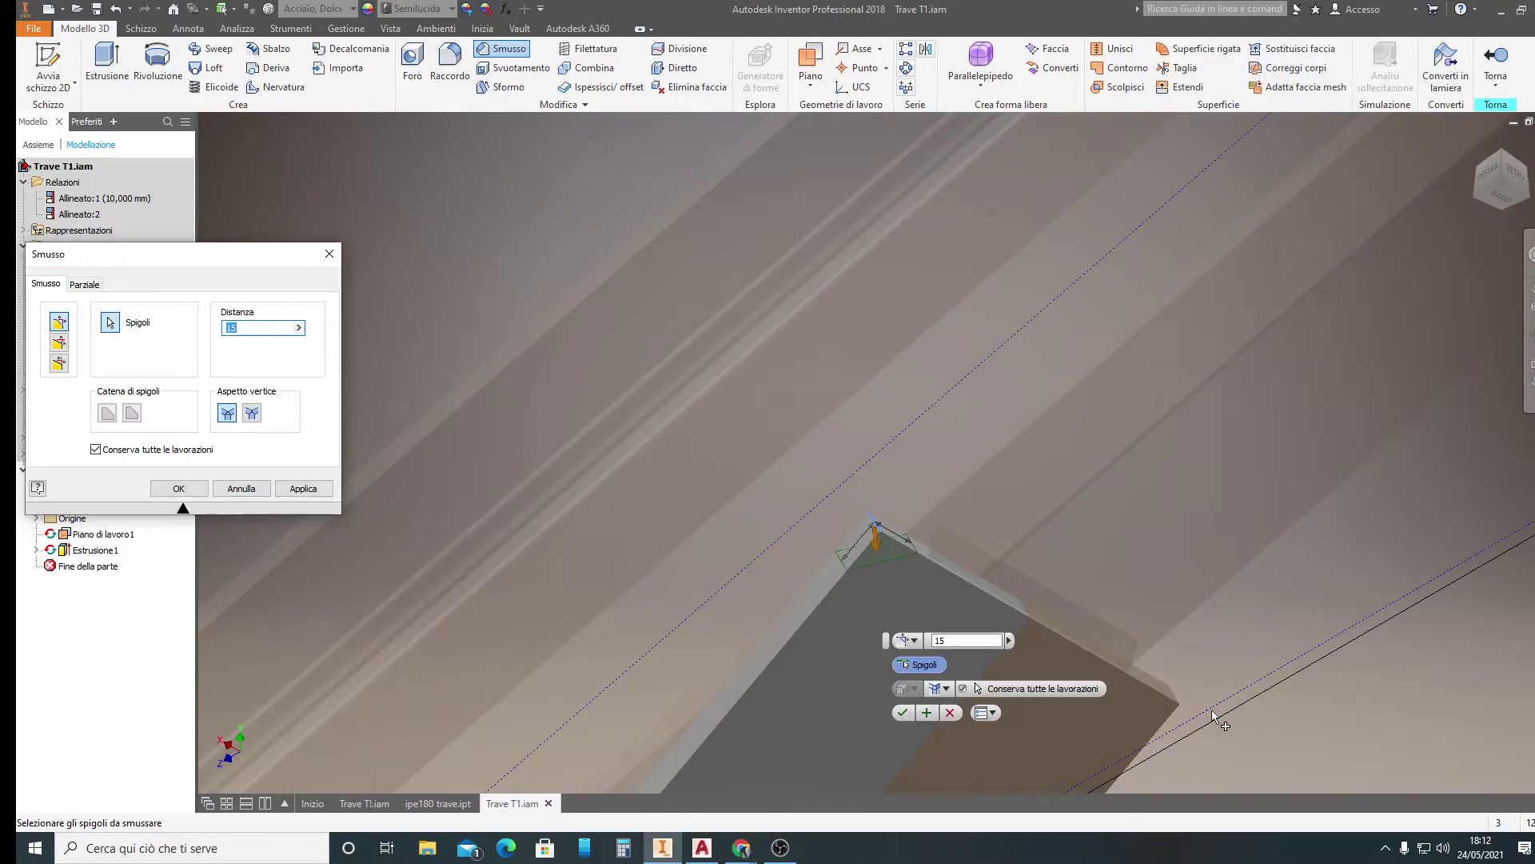
{"action": "left_click", "coordinate": [1175, 695]}
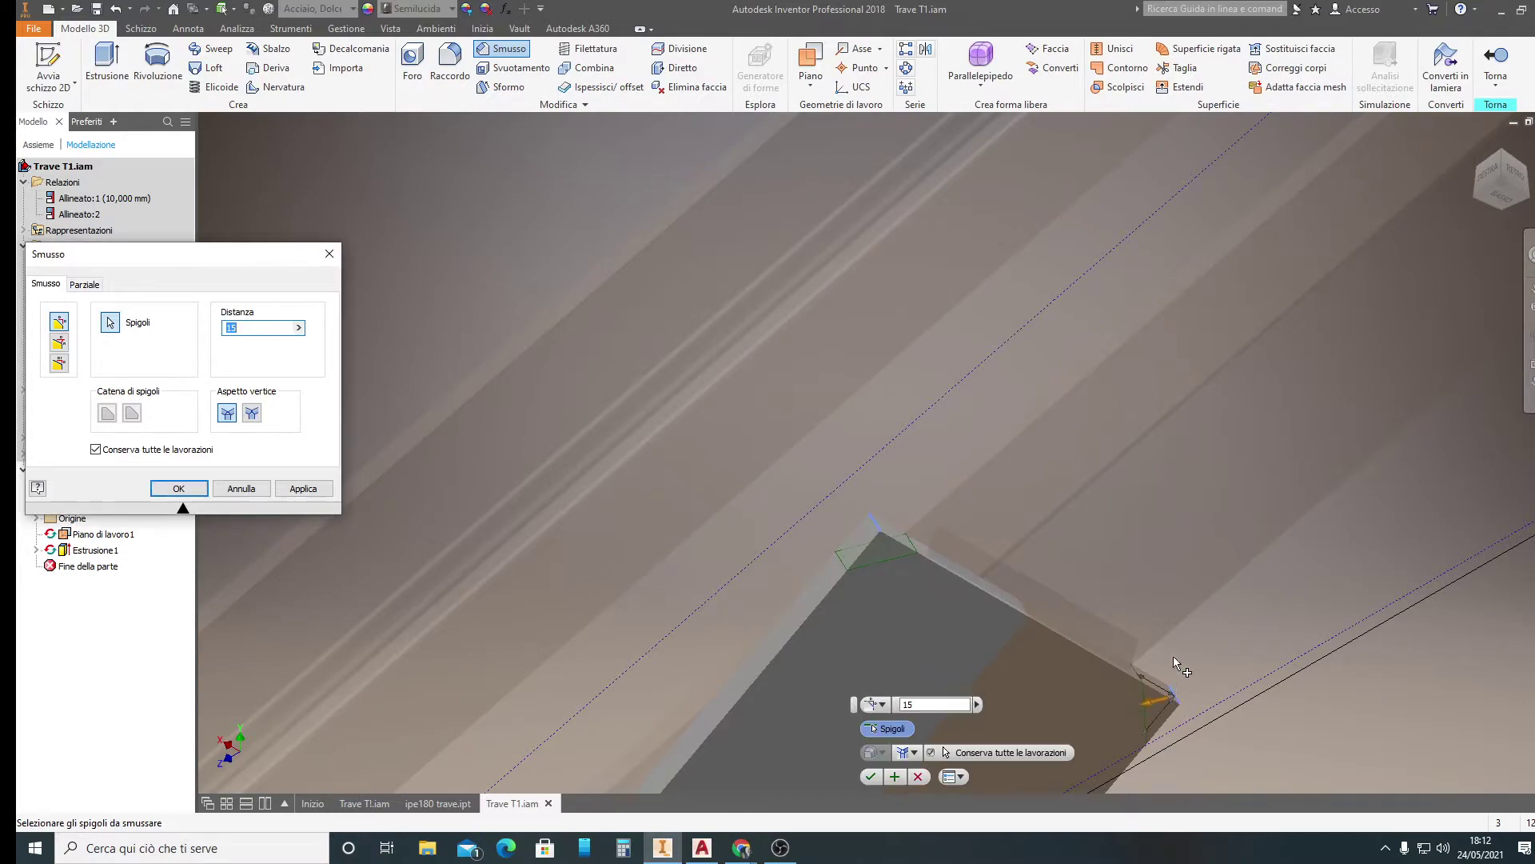
{"action": "left_click", "coordinate": [284, 492]}
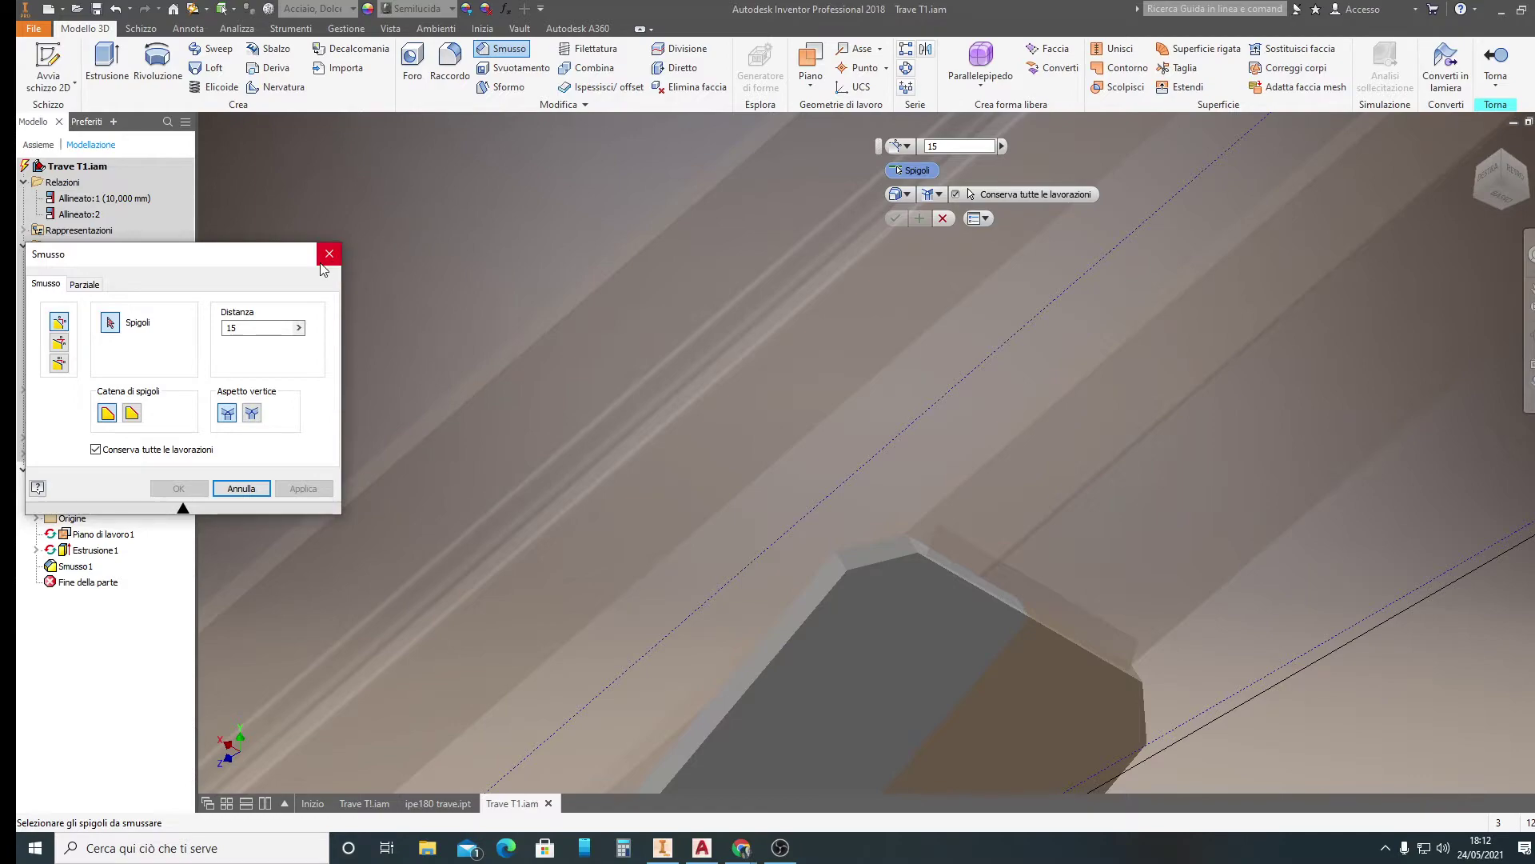
{"action": "left_click", "coordinate": [329, 254]}
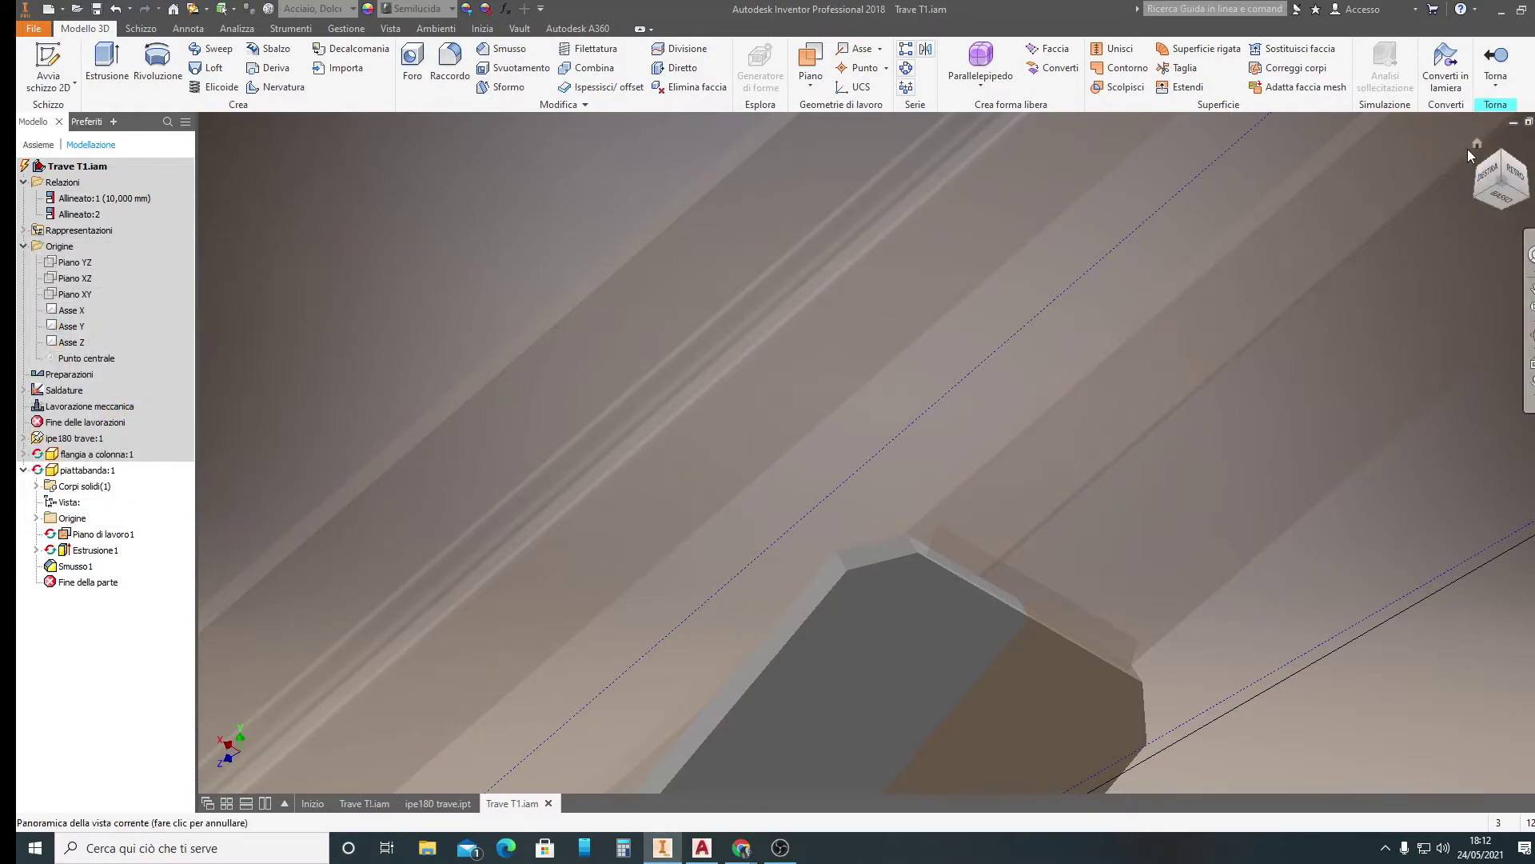
Return to the Trave T1 assembly and zoom to the beam's left end in the right view
{"action": "left_click", "coordinate": [1491, 61]}
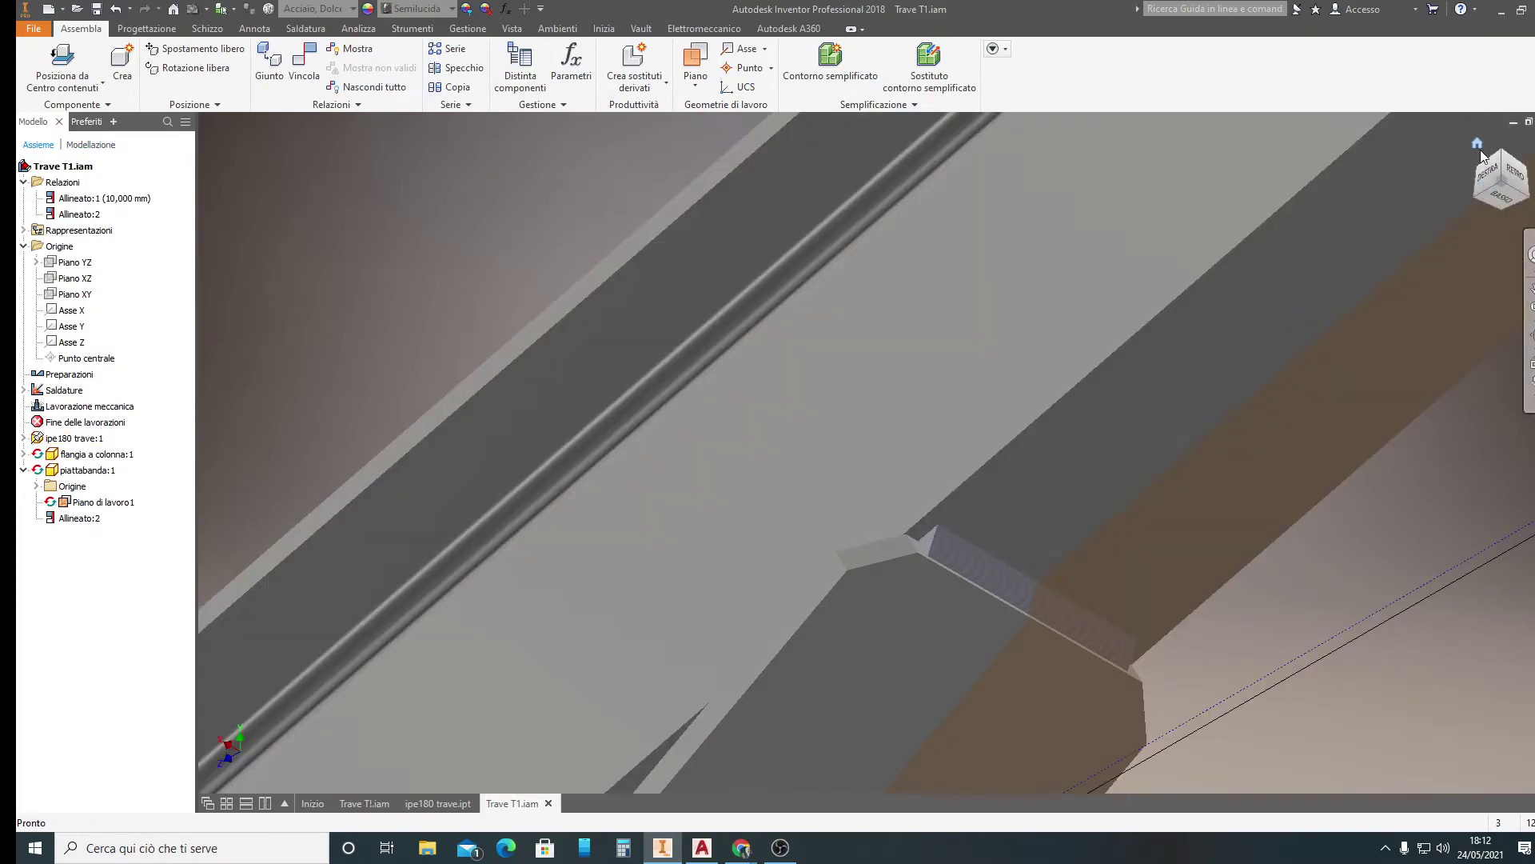
{"action": "left_click", "coordinate": [1478, 147]}
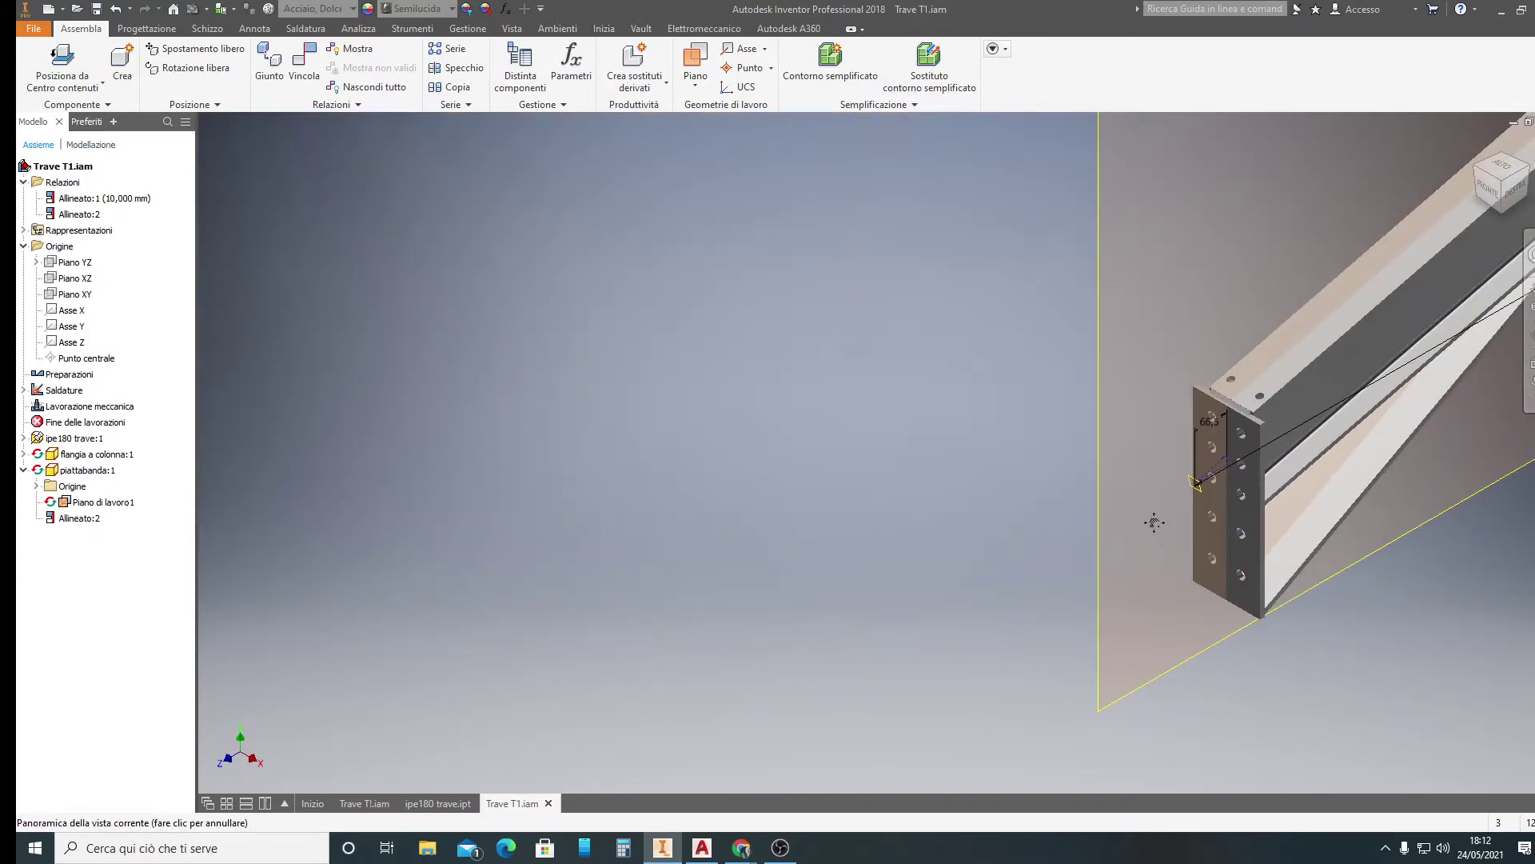
{"action": "scroll", "coordinate": [1156, 521], "scroll_direction": "down", "scroll_amount": 2}
{"action": "scroll", "coordinate": [1011, 566], "scroll_direction": "down", "scroll_amount": 2}
{"action": "scroll", "coordinate": [1135, 397], "scroll_direction": "down", "scroll_amount": 3}
{"action": "scroll", "coordinate": [1137, 392], "scroll_direction": "down", "scroll_amount": 1}
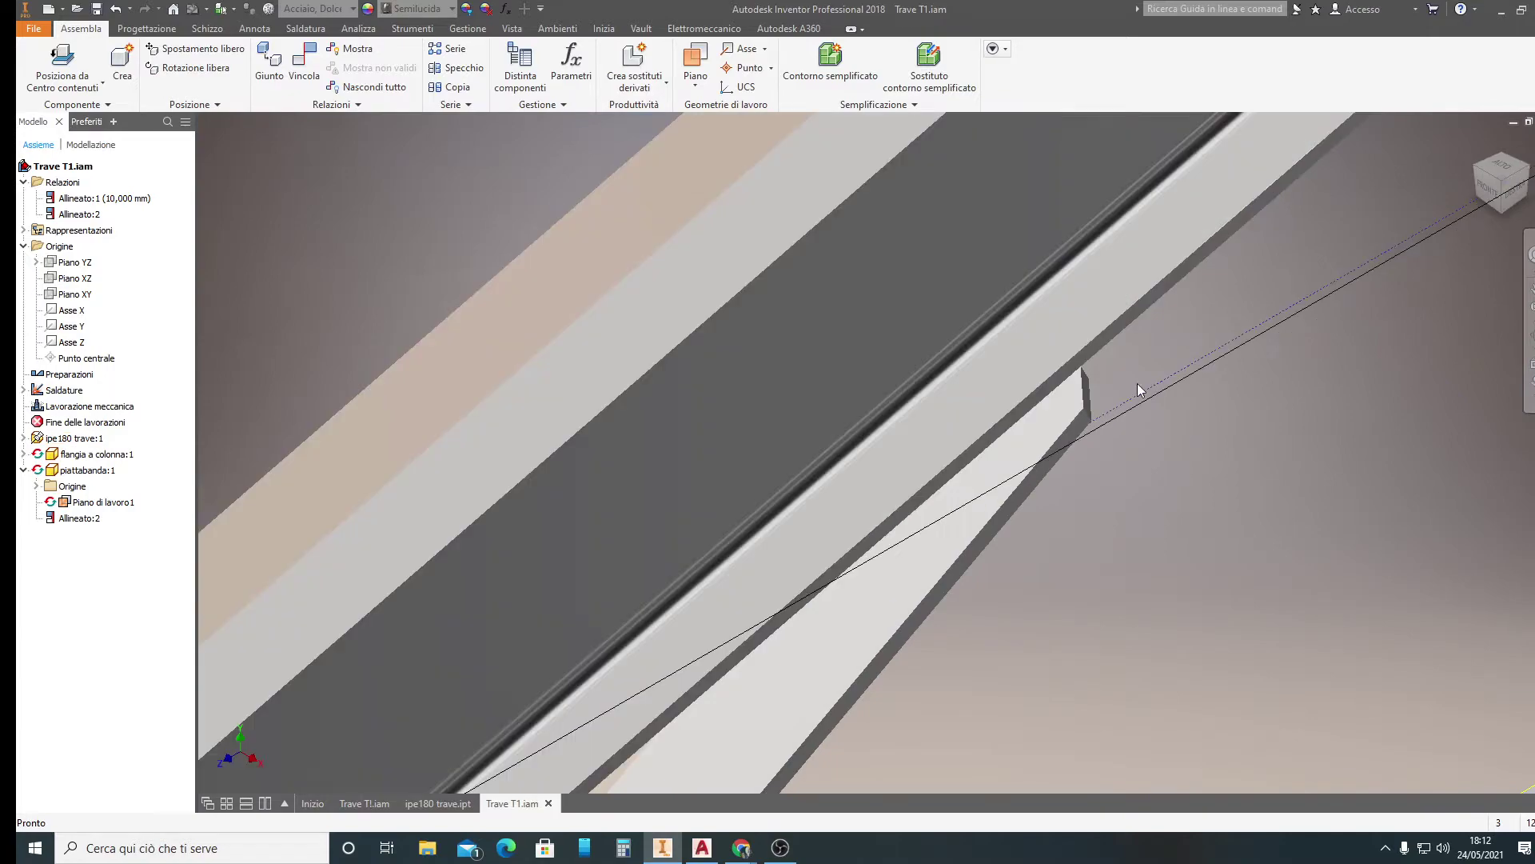
{"action": "scroll", "coordinate": [1182, 353], "scroll_direction": "up", "scroll_amount": 2}
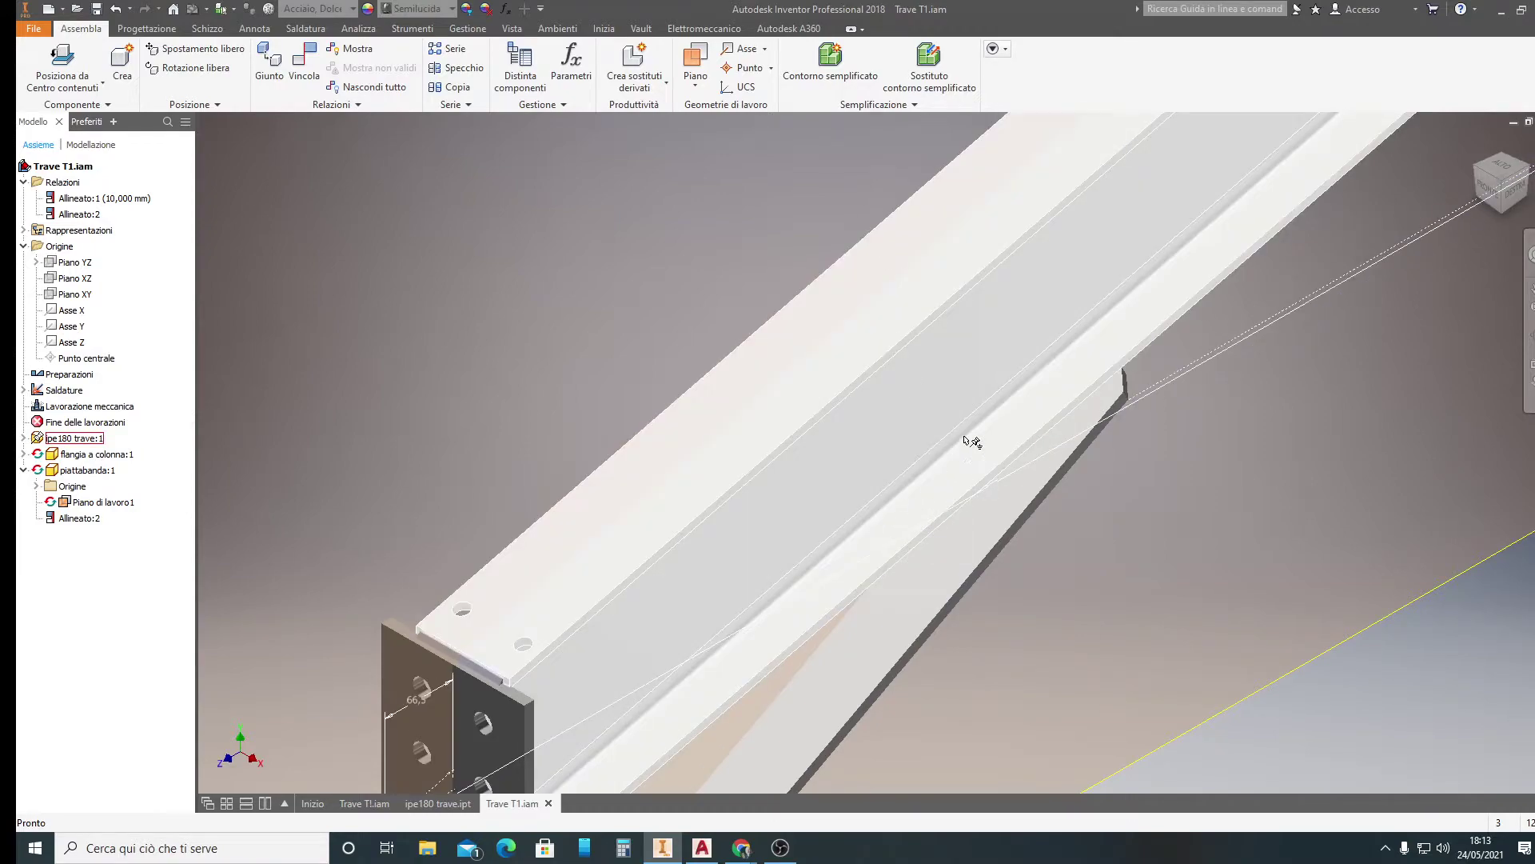
{"action": "scroll", "coordinate": [873, 512], "scroll_direction": "up", "scroll_amount": 5}
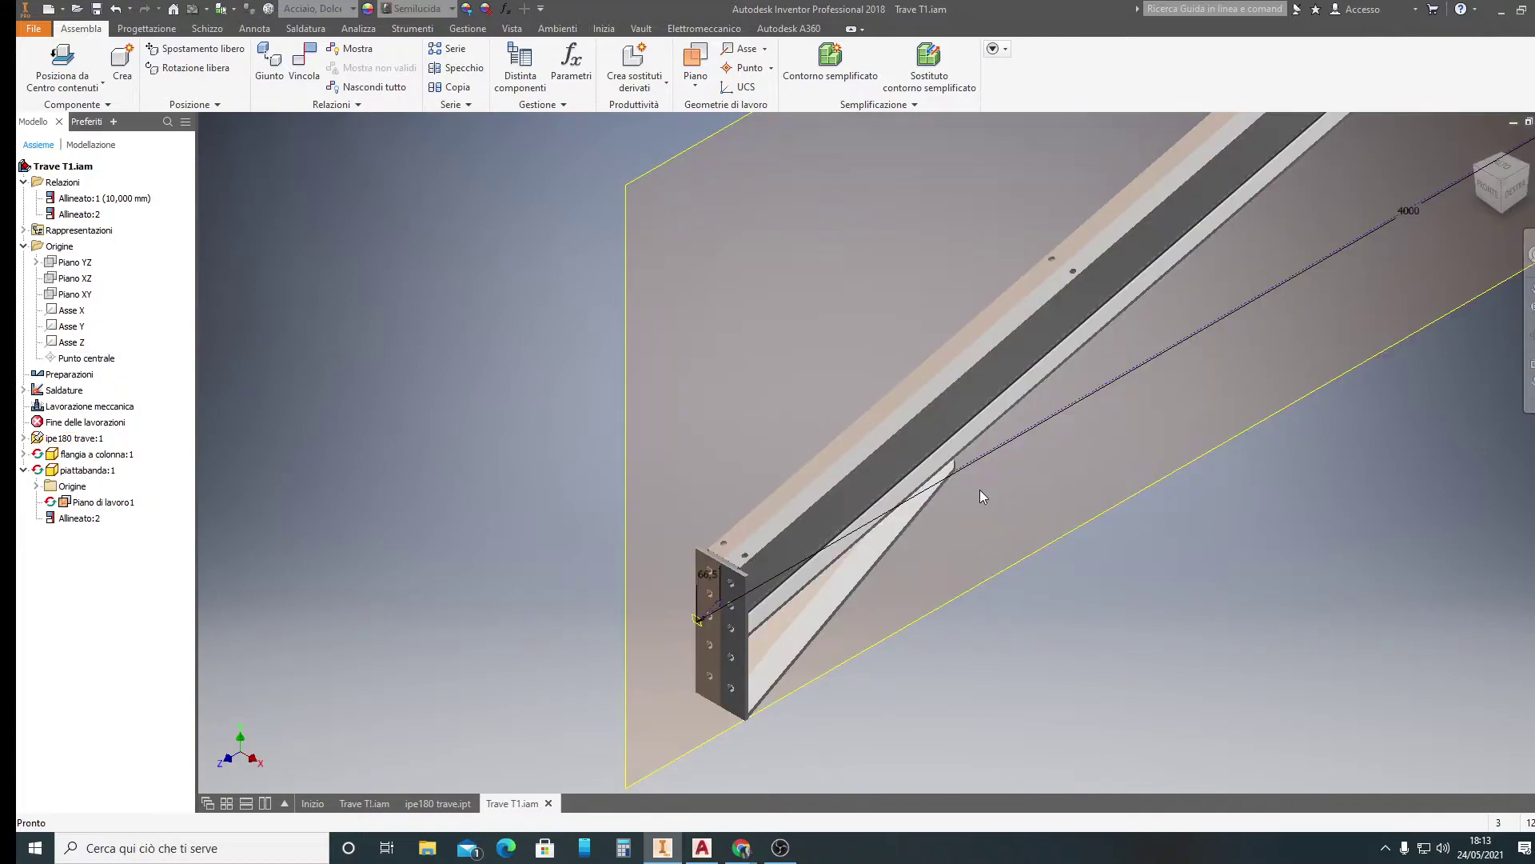
{"action": "scroll", "coordinate": [943, 514], "scroll_direction": "down", "scroll_amount": 2}
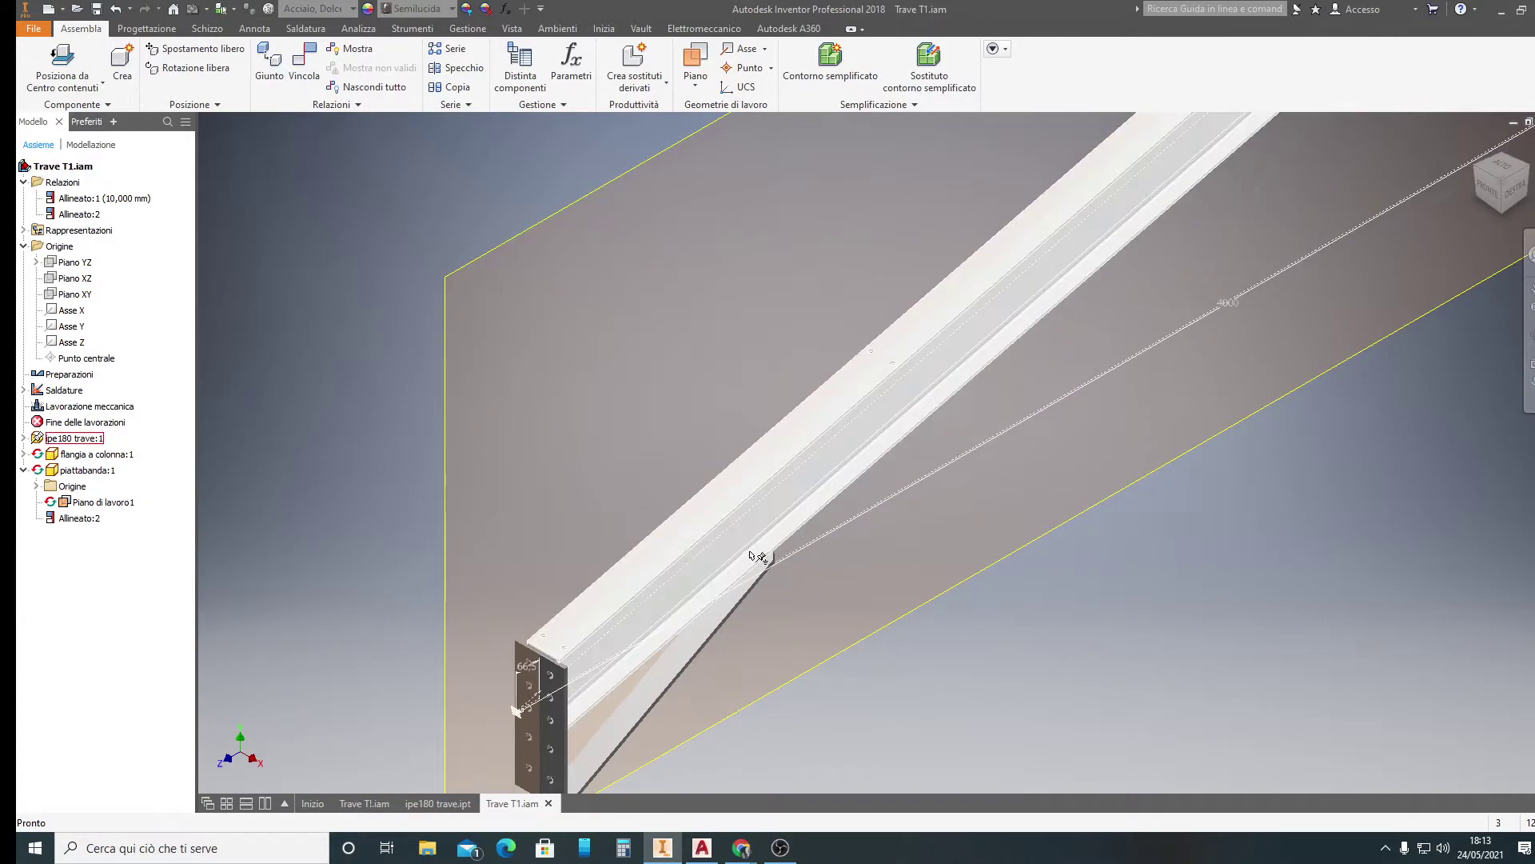
{"action": "scroll", "coordinate": [752, 557], "scroll_direction": "down", "scroll_amount": 2}
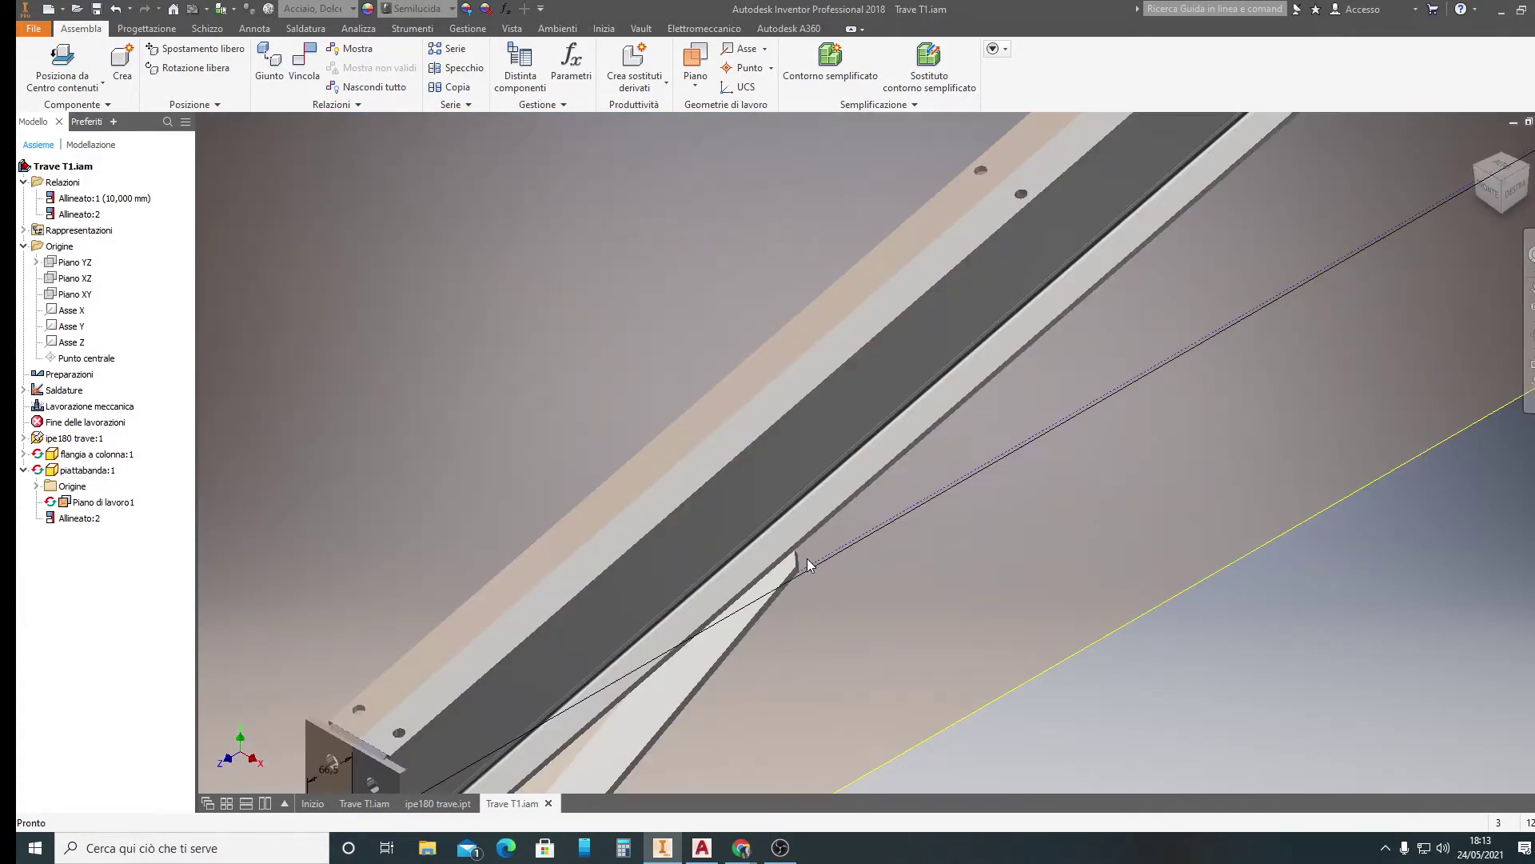
{"action": "left_click", "coordinate": [1517, 191]}
{"action": "scroll", "coordinate": [588, 500], "scroll_direction": "down", "scroll_amount": 3}
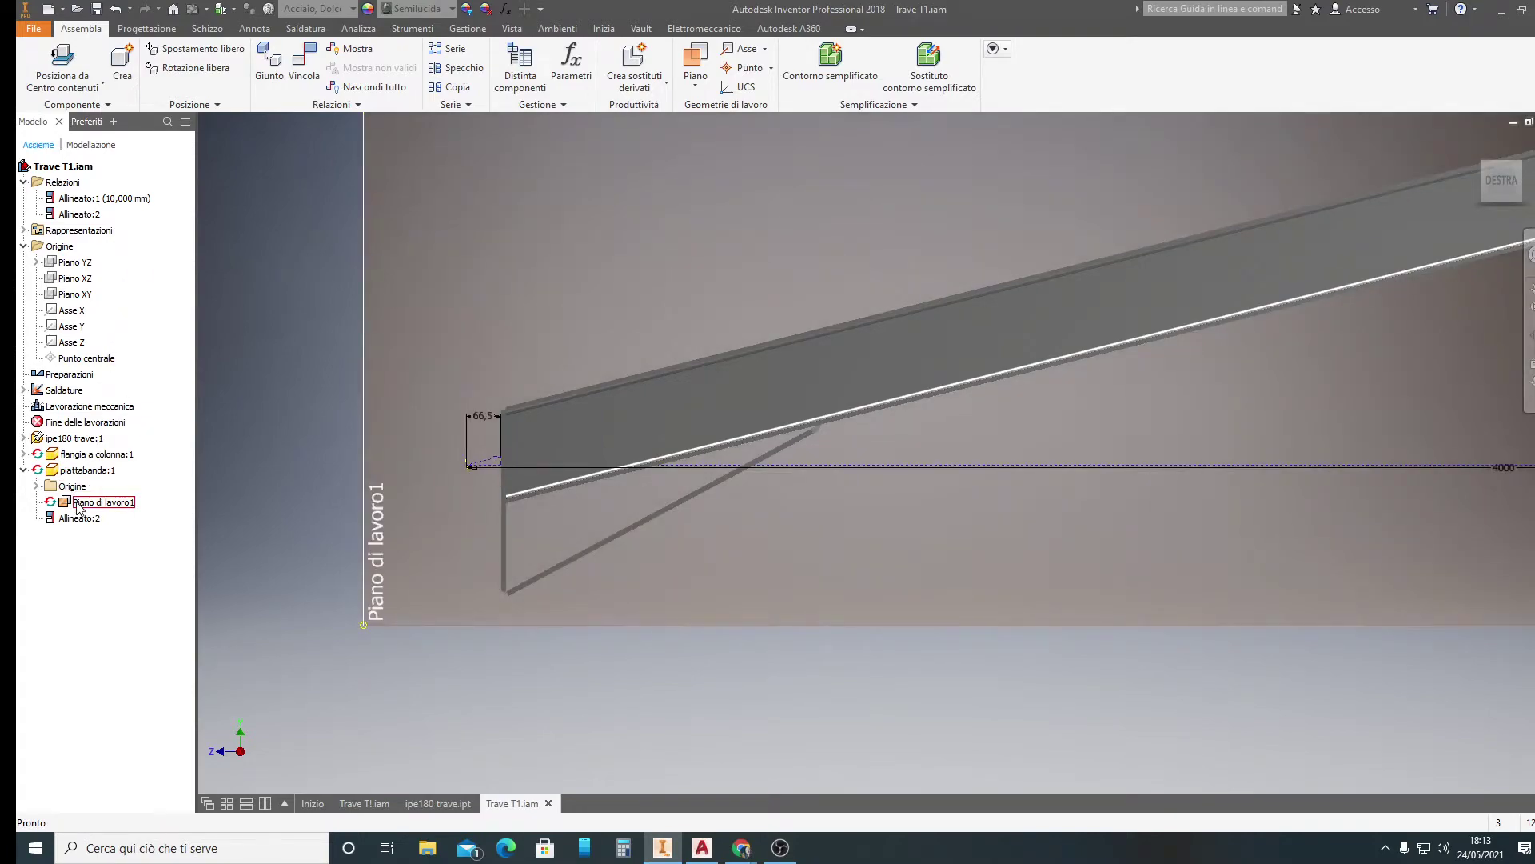
Hide Piano di lavoro1 and create in-place part 'nervatura in anima', accepting the style conflict
{"action": "right_click", "coordinate": [79, 506]}
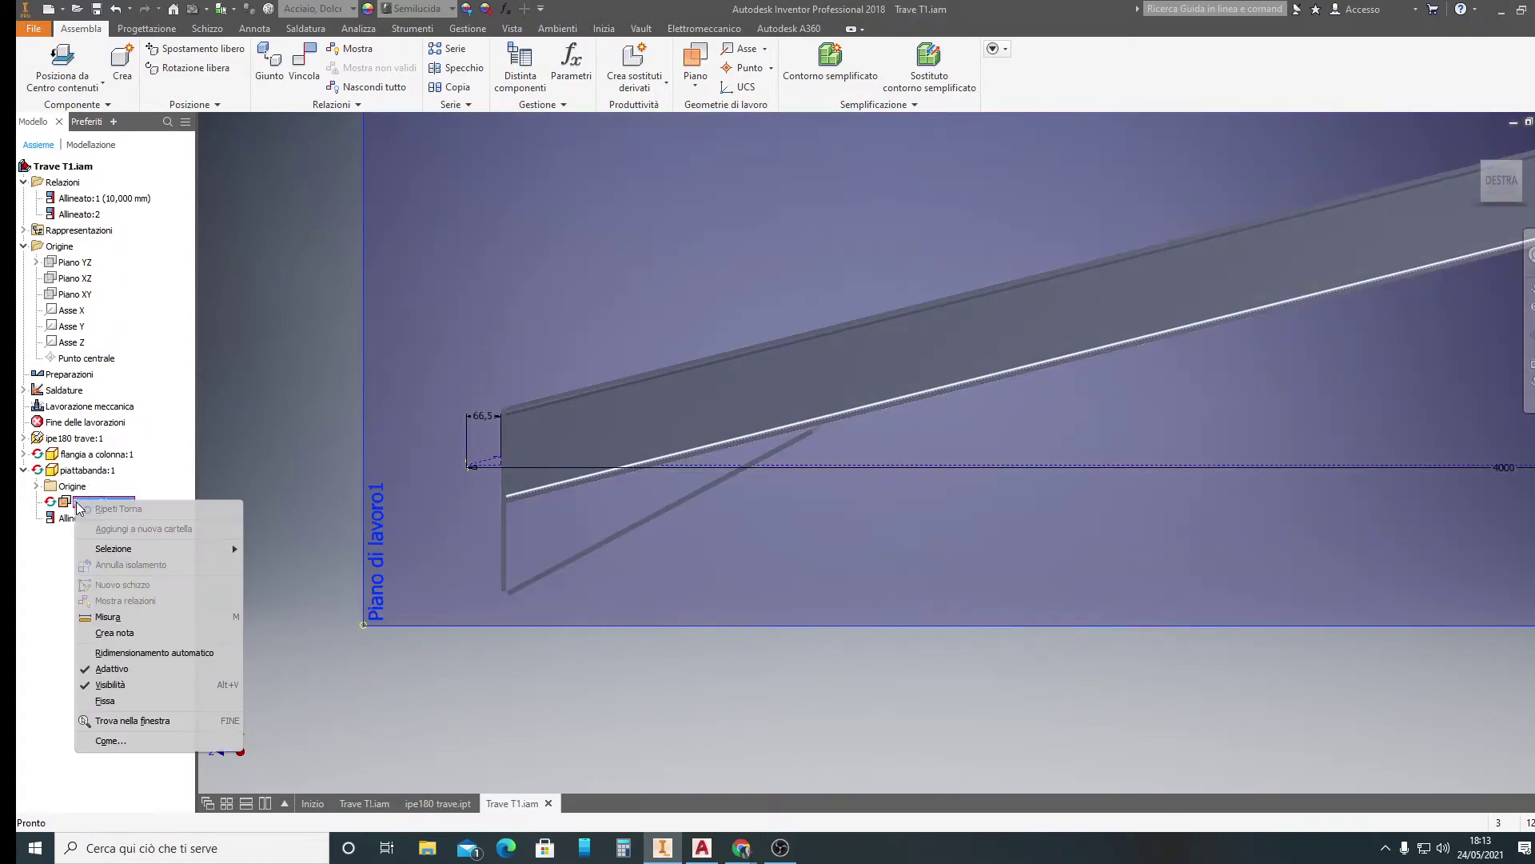
{"action": "left_click", "coordinate": [107, 686]}
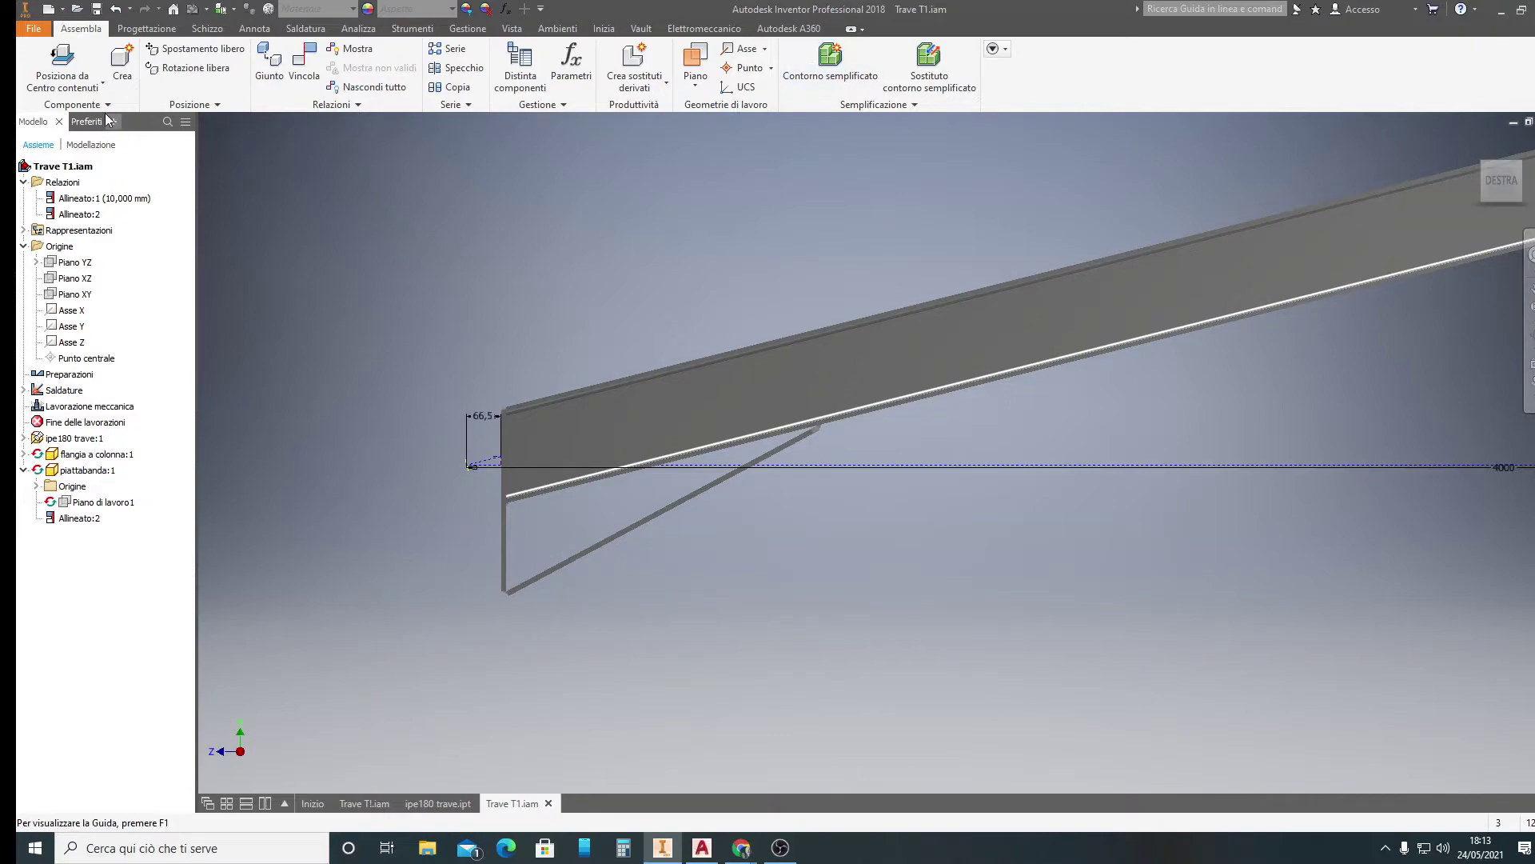
{"action": "left_click", "coordinate": [136, 84]}
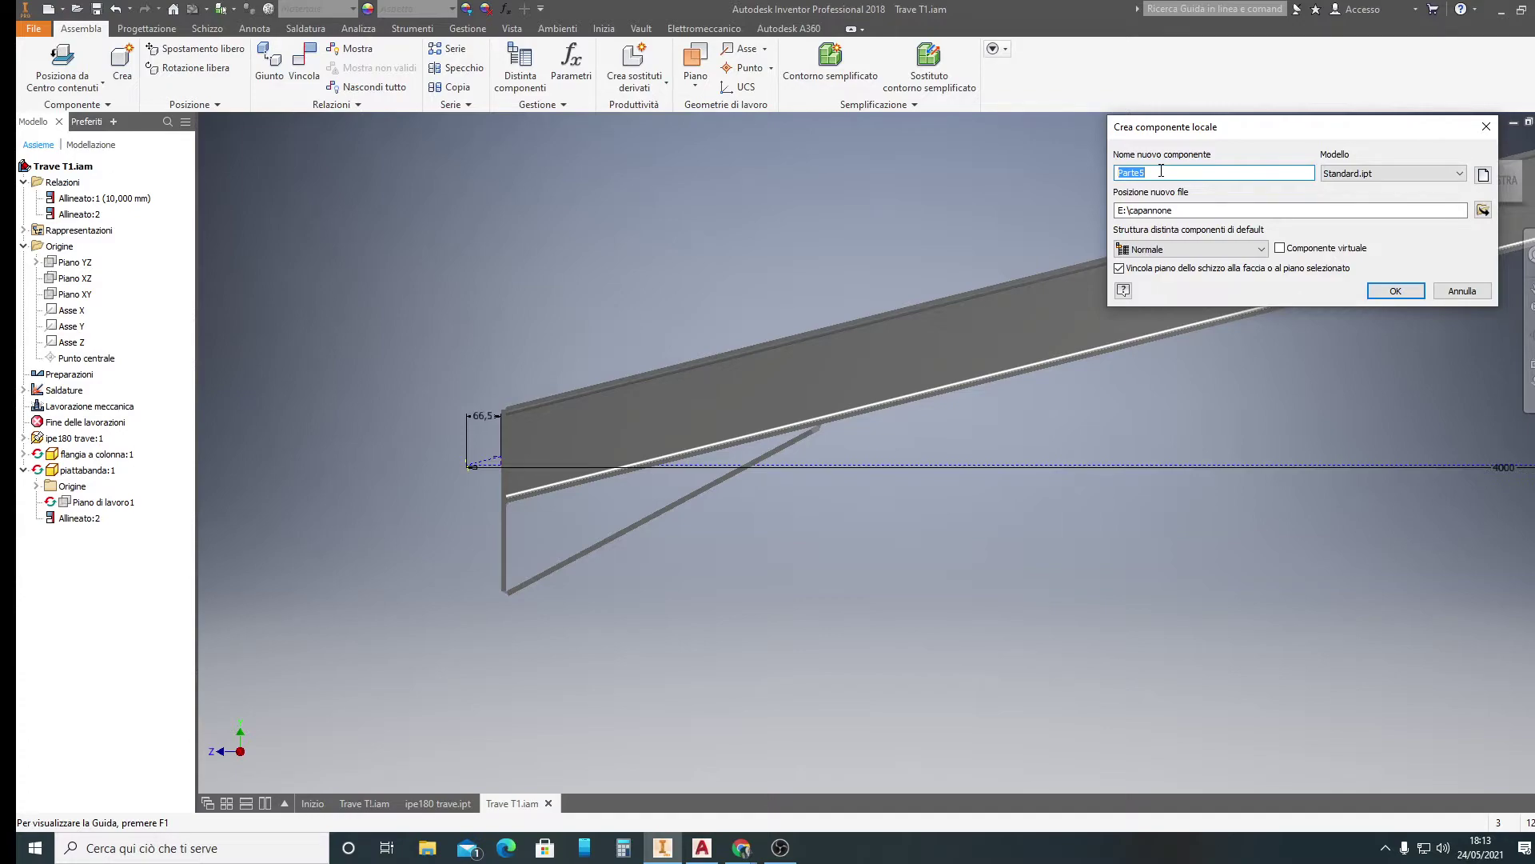
{"action": "type", "text": "nervatura in anima"}
{"action": "left_click", "coordinate": [1395, 291]}
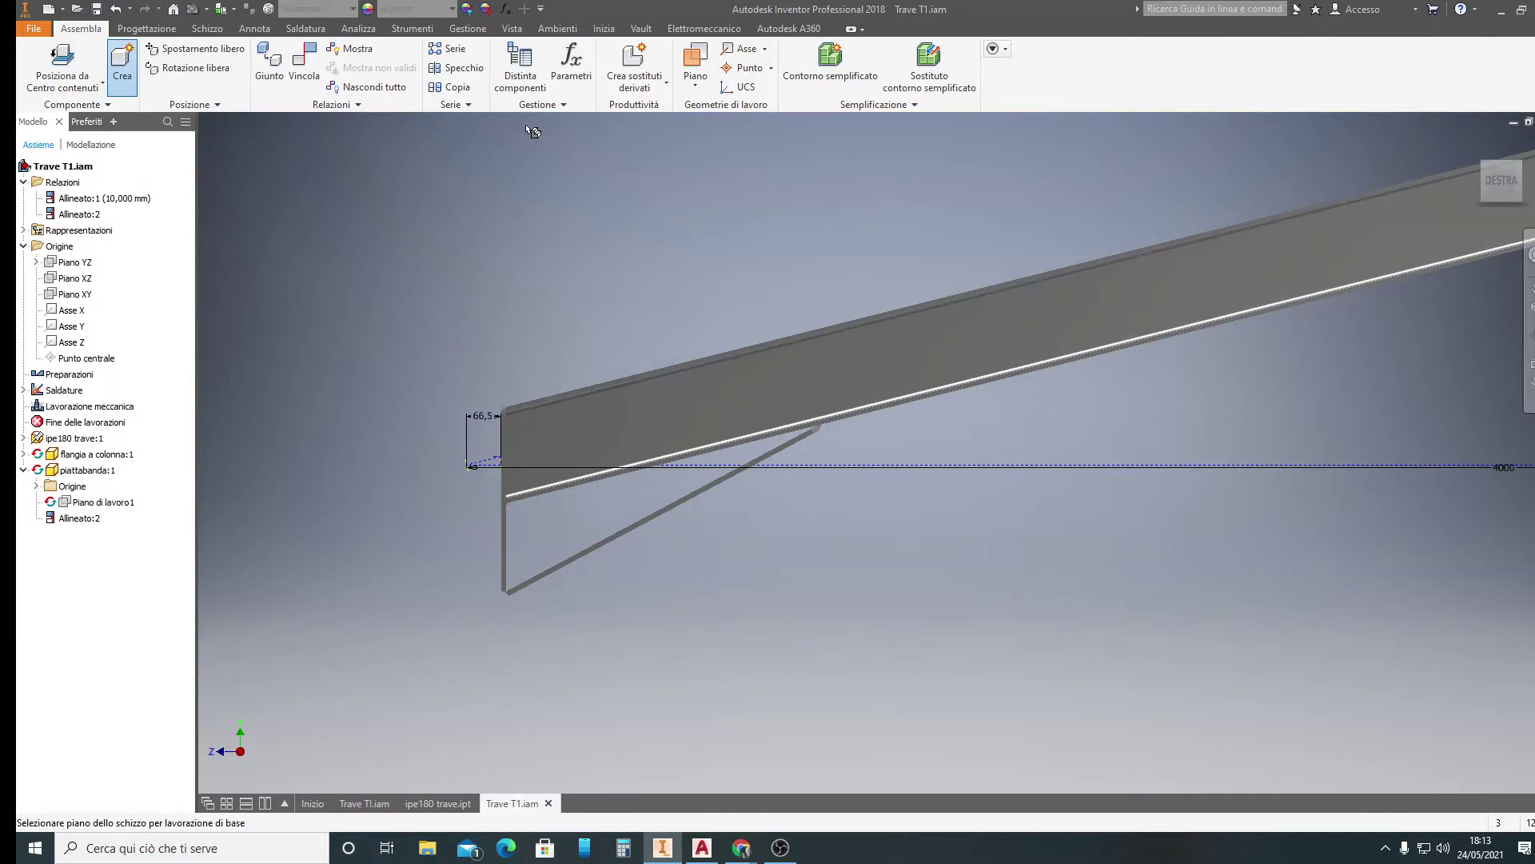
{"action": "left_click", "coordinate": [336, 260]}
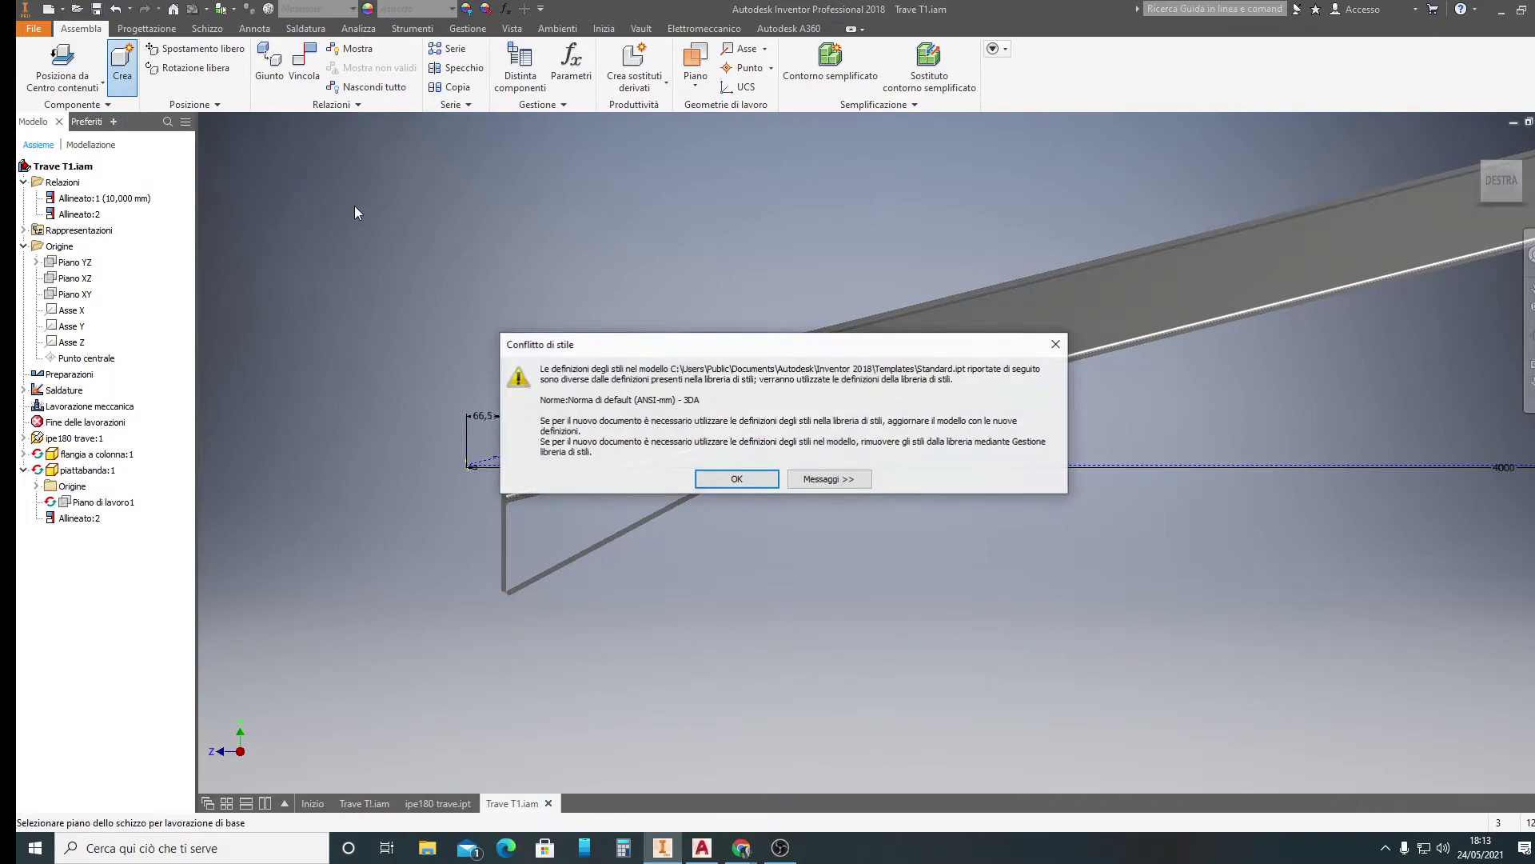
{"action": "left_click", "coordinate": [722, 478]}
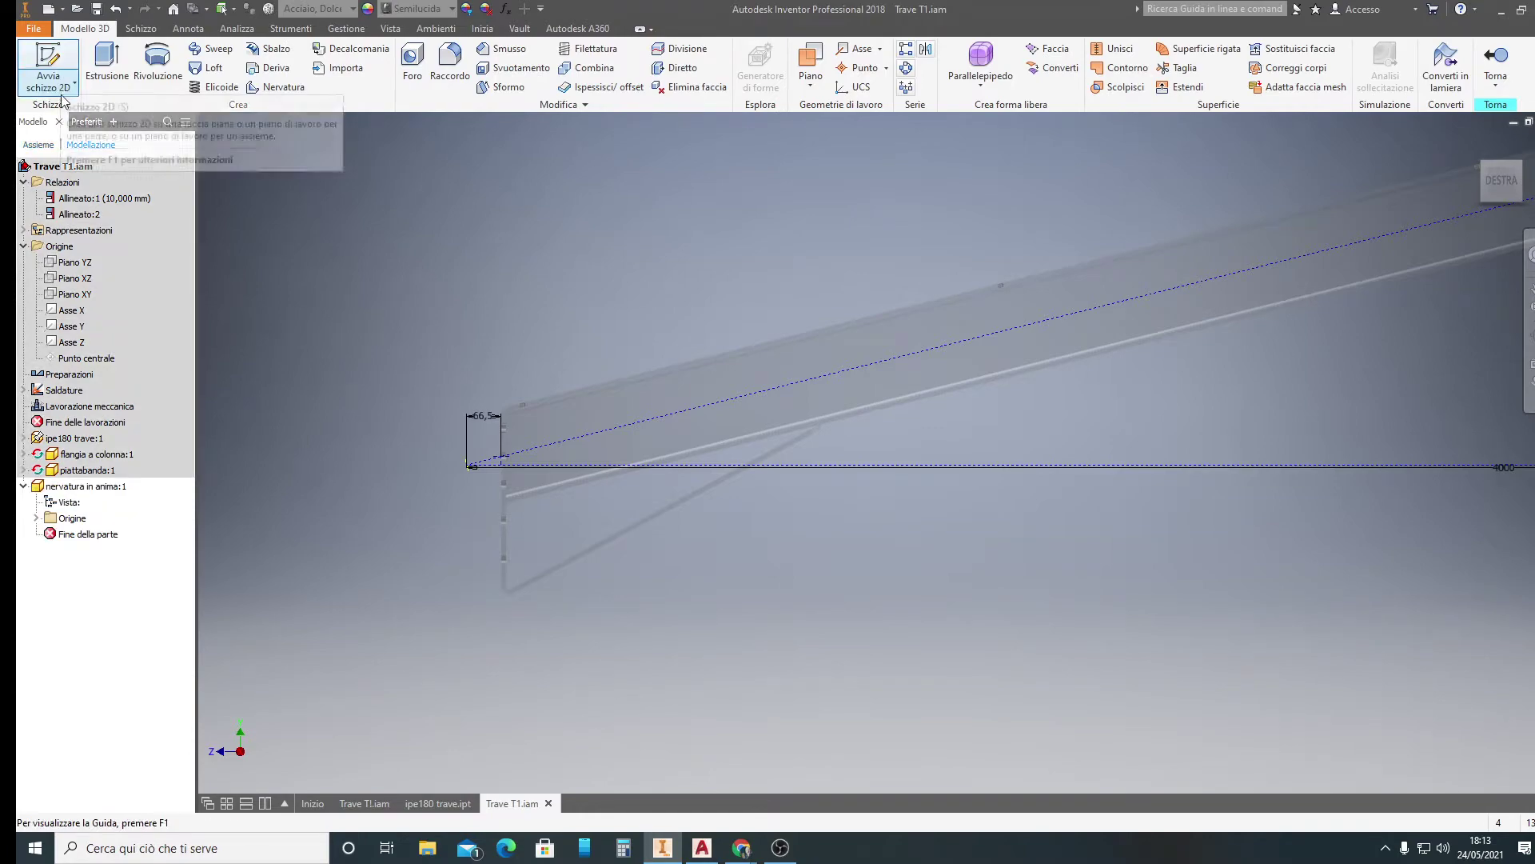
Start a sketch on the YZ plane and project the lower flange and end plate edges
{"action": "left_click", "coordinate": [48, 64]}
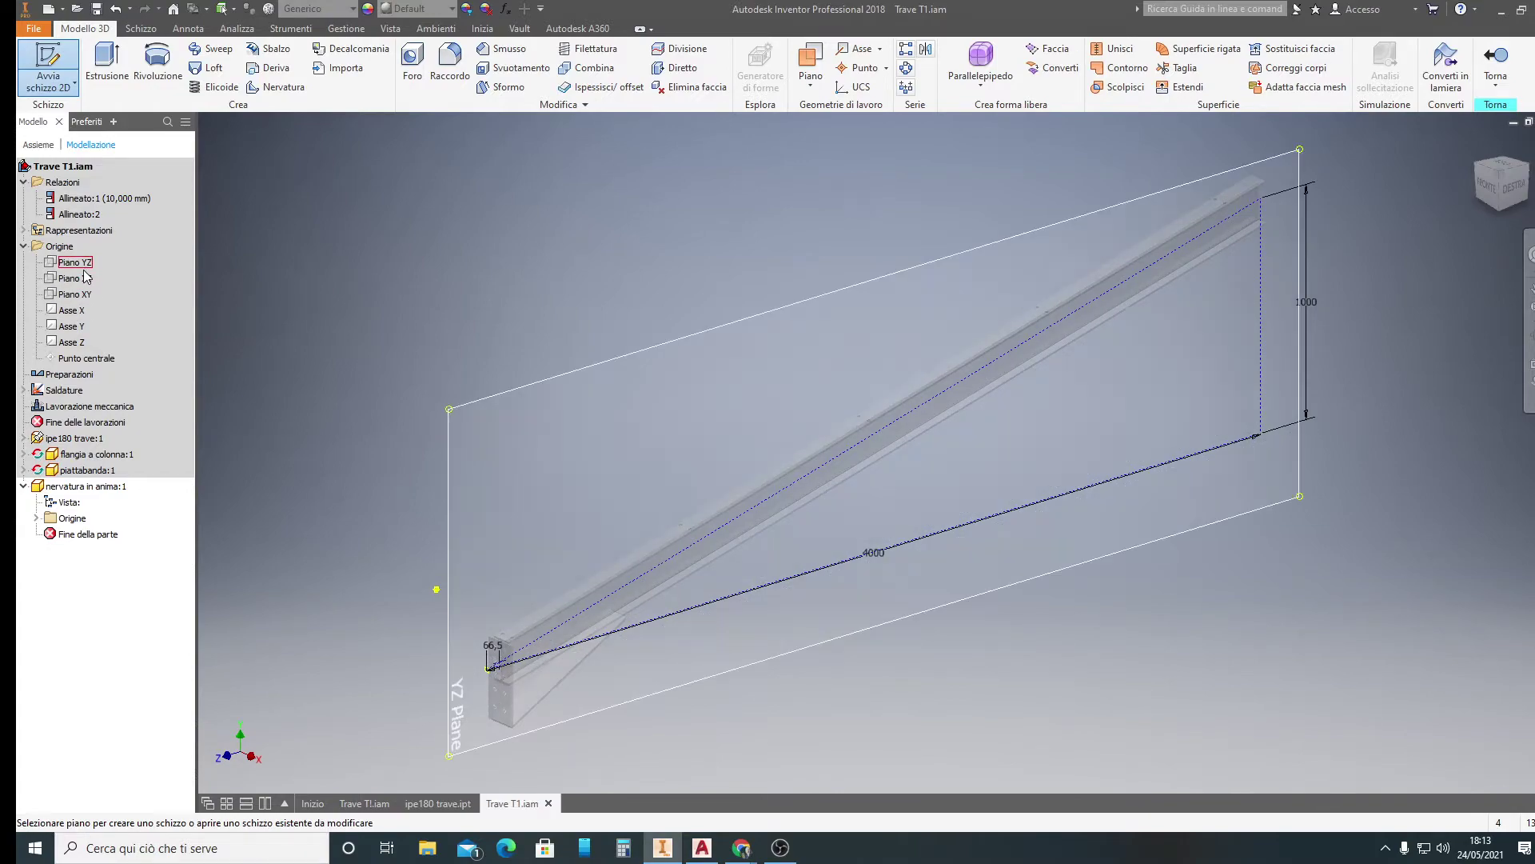
{"action": "left_click", "coordinate": [83, 264]}
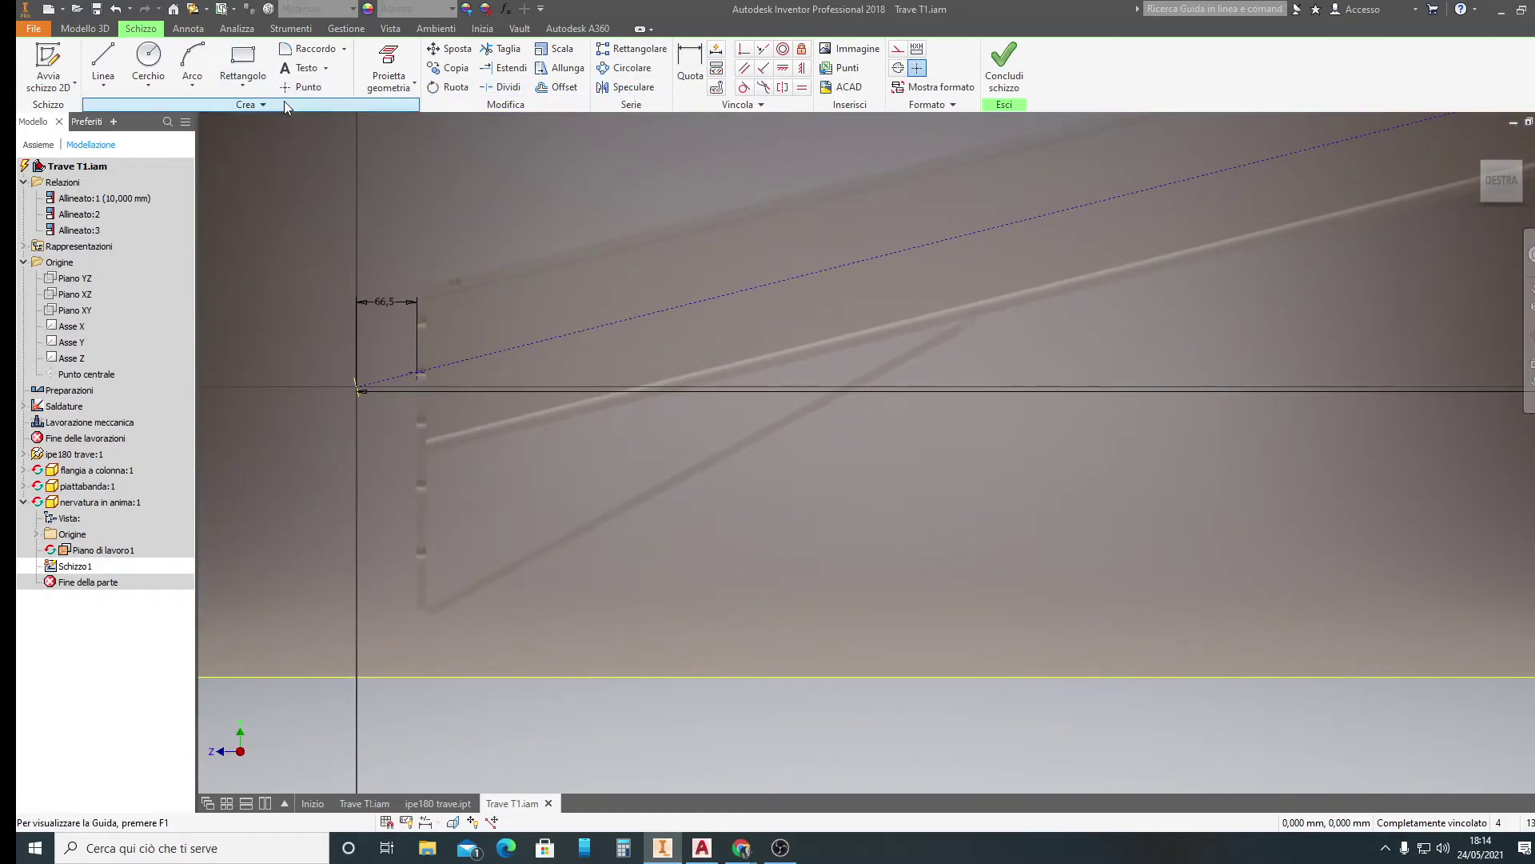
{"action": "left_click", "coordinate": [397, 98]}
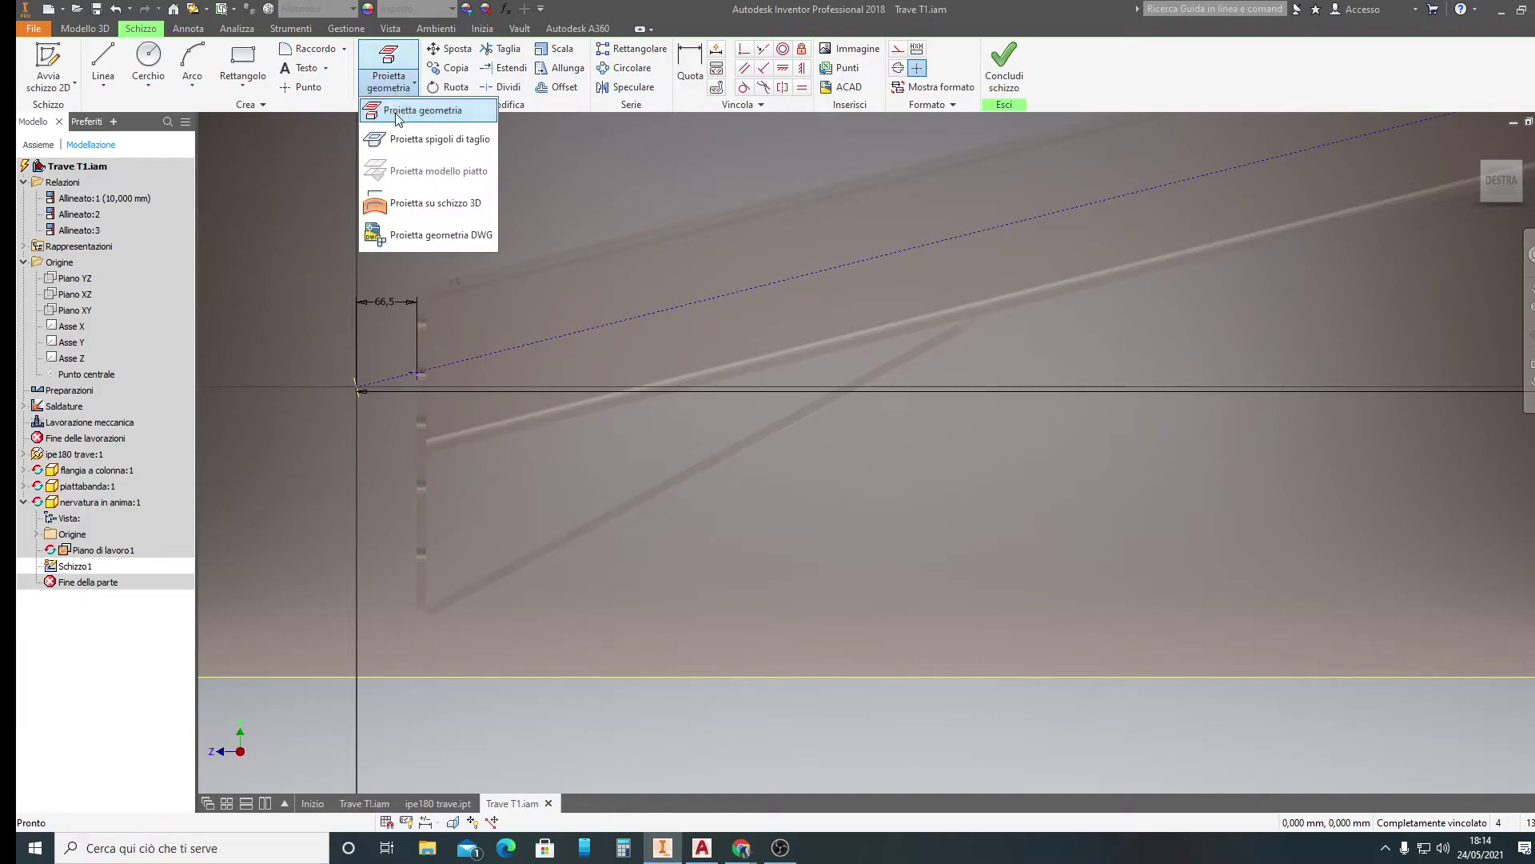
{"action": "left_click", "coordinate": [432, 133]}
{"action": "left_click", "coordinate": [526, 428]}
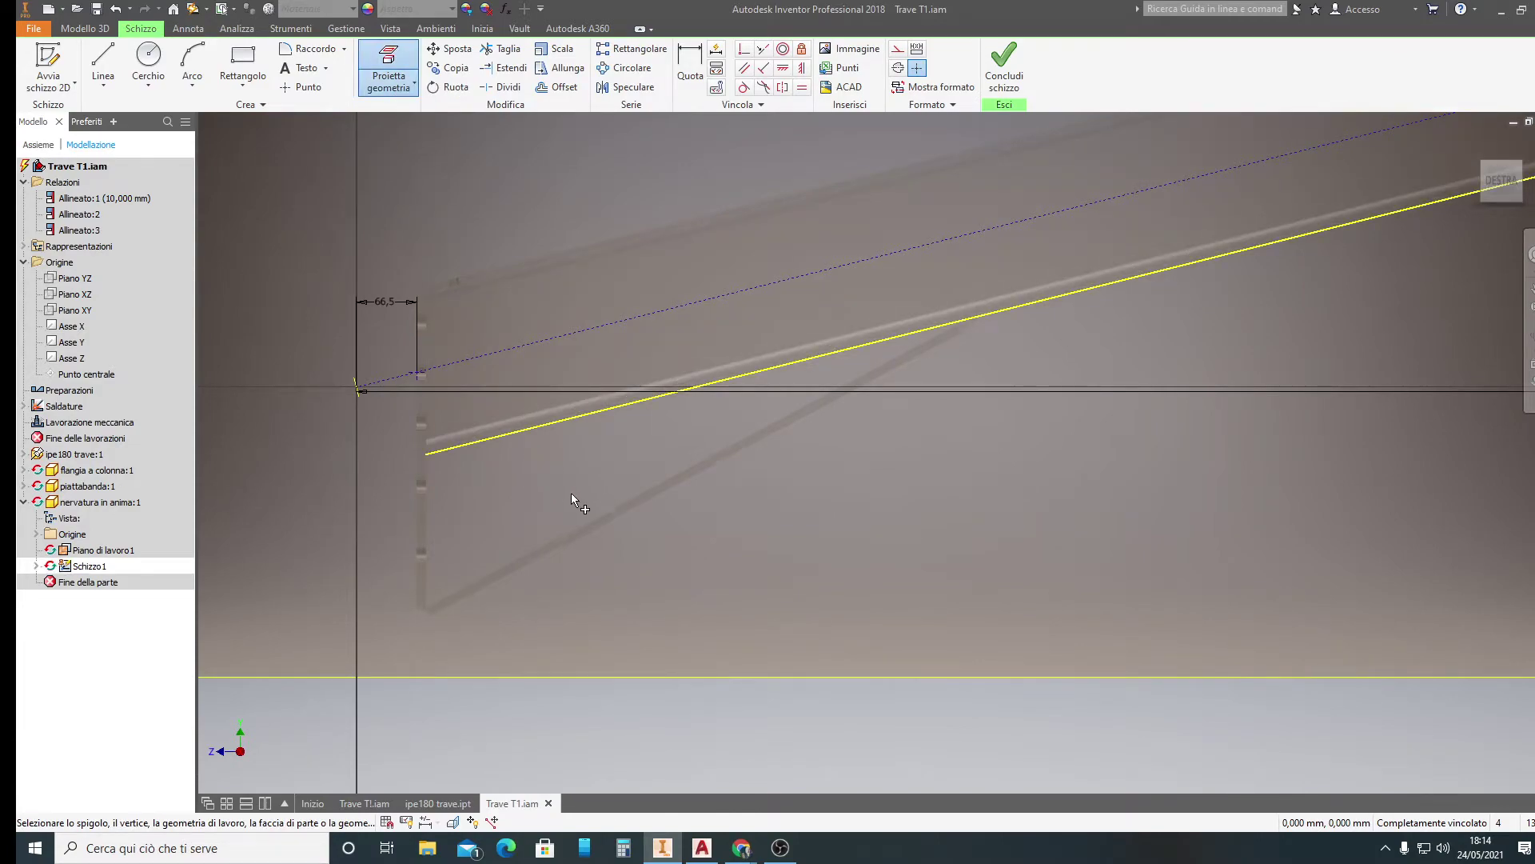
{"action": "left_click", "coordinate": [429, 528]}
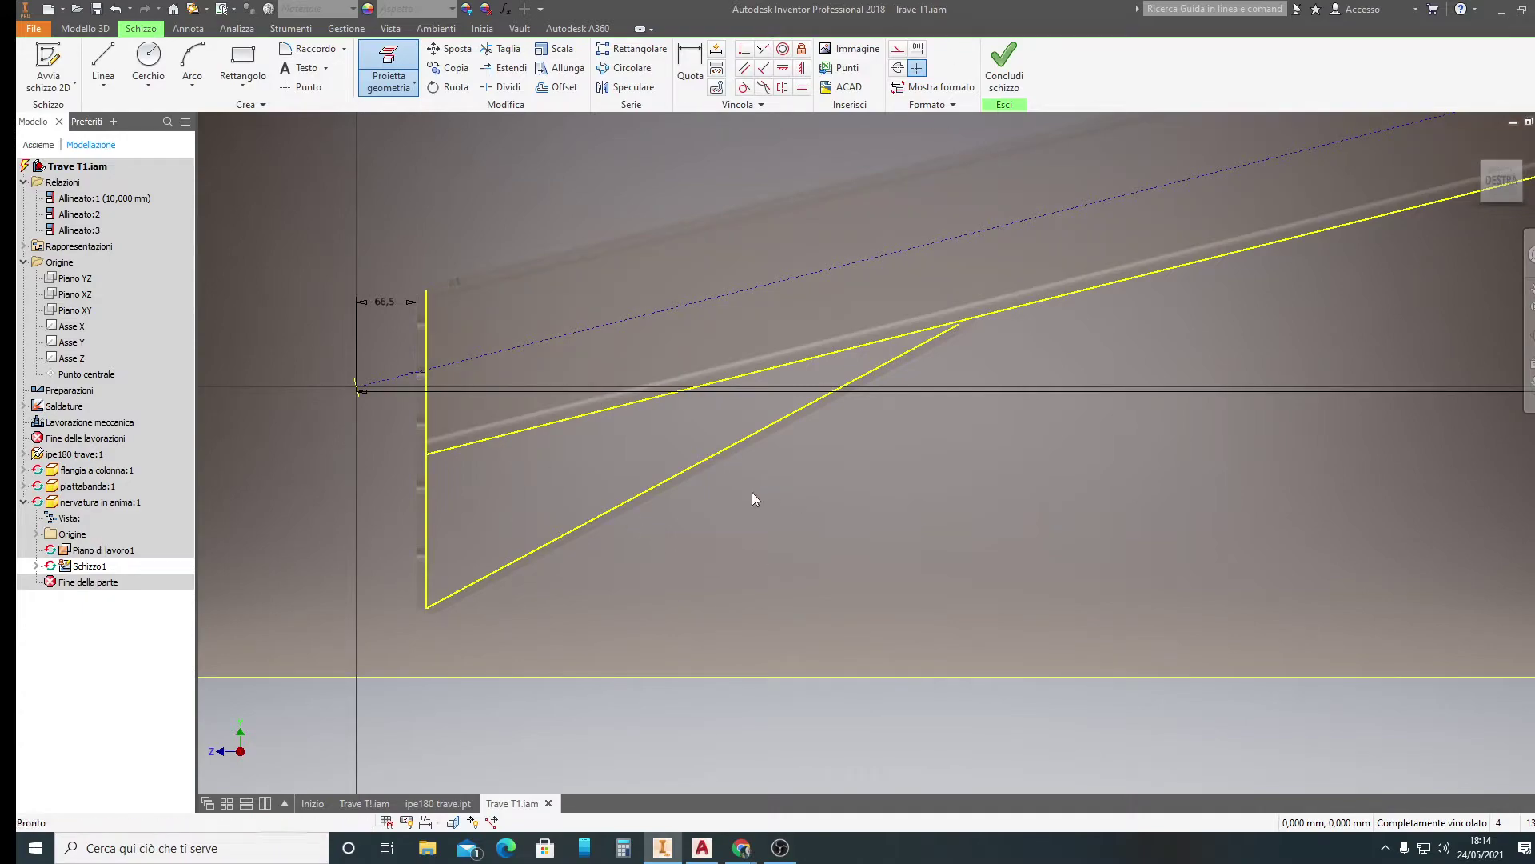
Convert all the projected sketch lines into construction geometry
{"action": "key", "text": "Escape"}
{"action": "left_click_drag", "start_coordinate": [564, 605], "coordinate": [403, 414]}
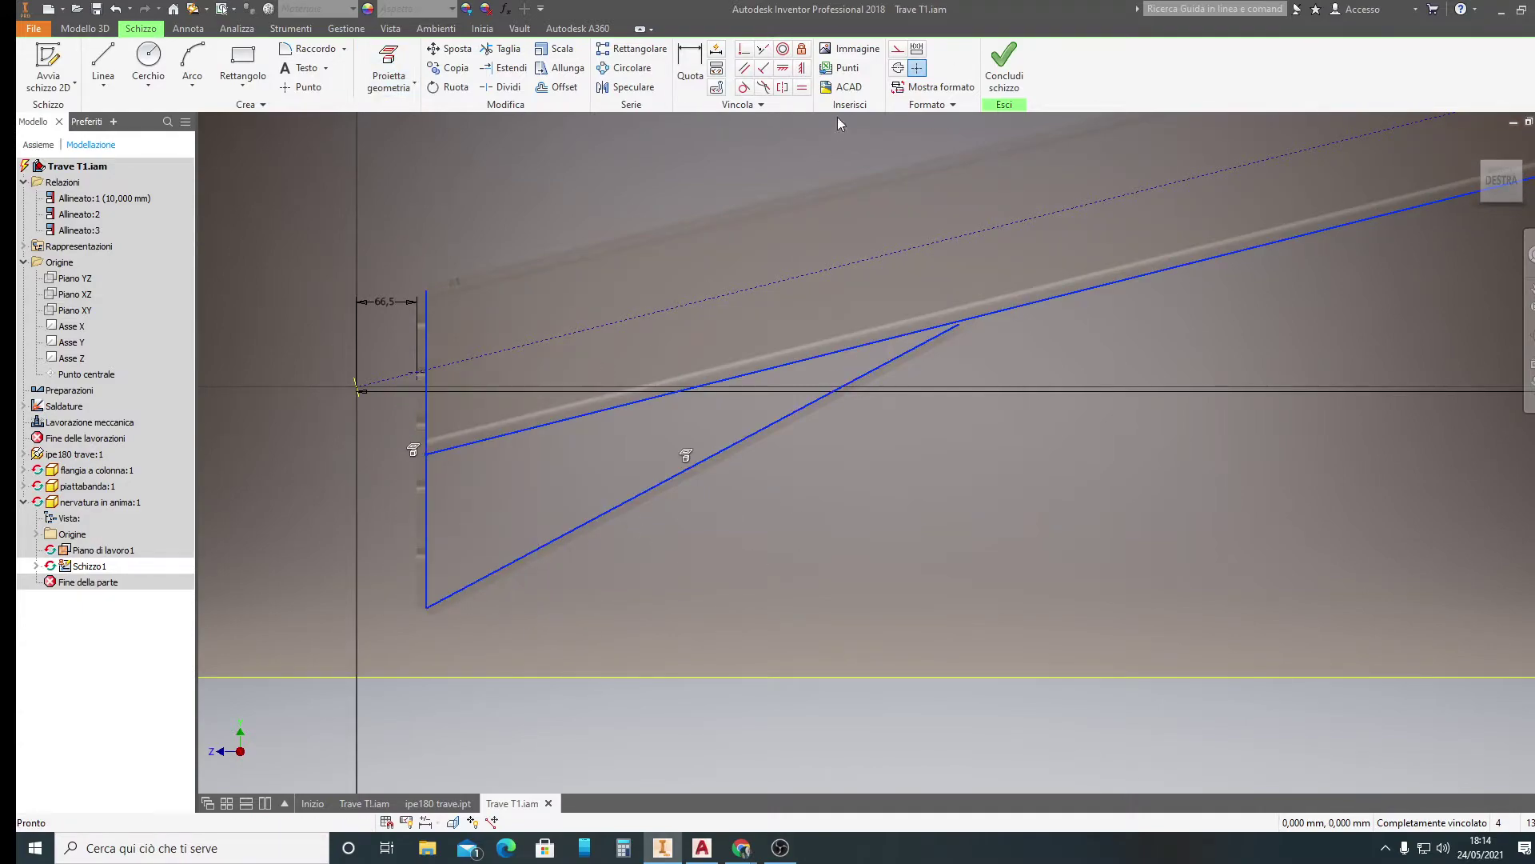
{"action": "left_click", "coordinate": [898, 49]}
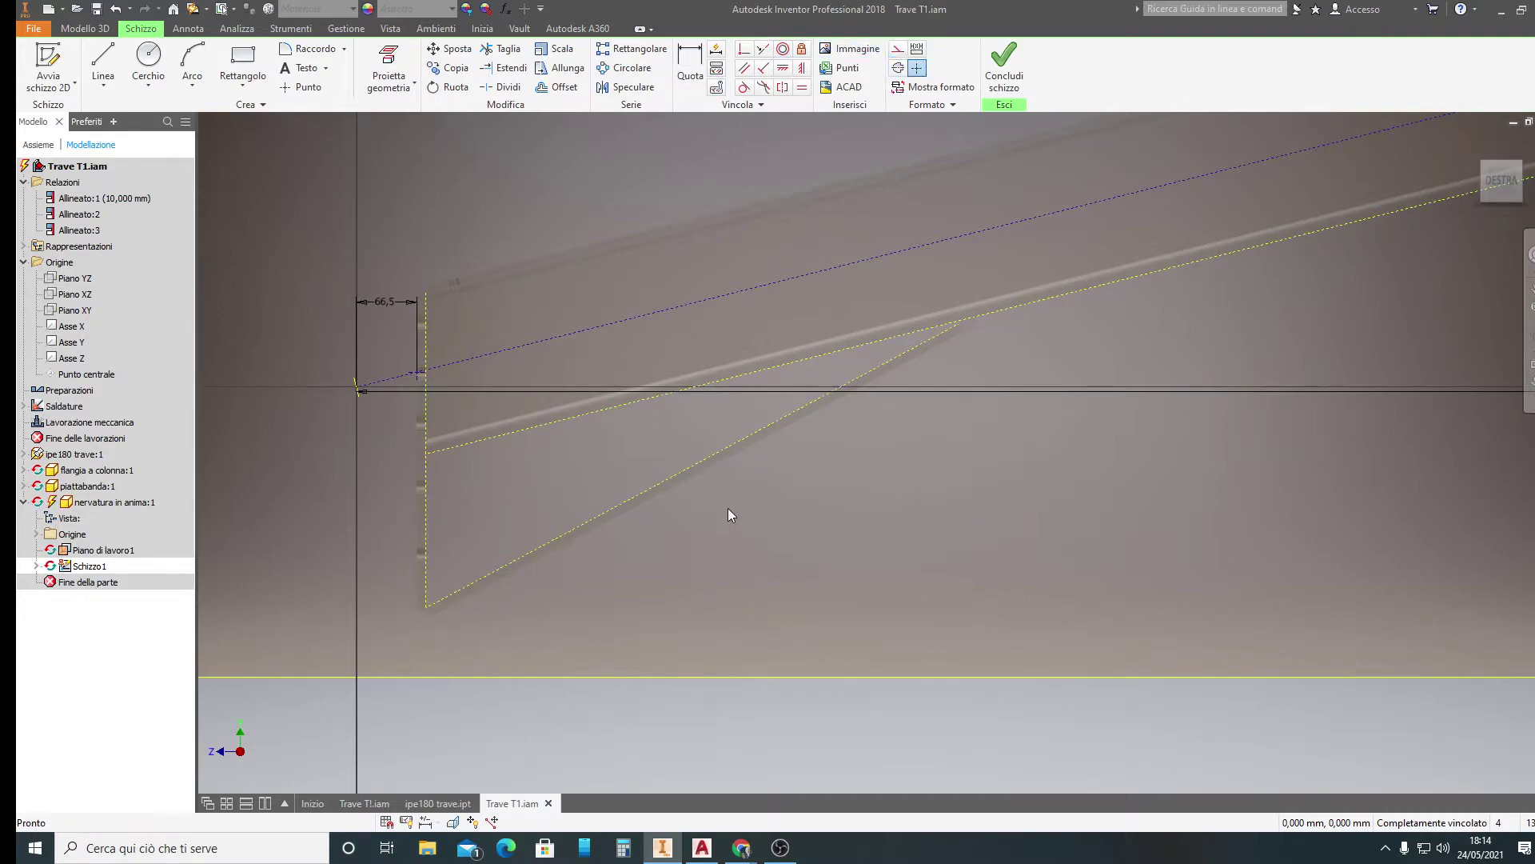
{"action": "scroll", "coordinate": [727, 507], "scroll_direction": "up", "scroll_amount": 3}
{"action": "scroll", "coordinate": [727, 507], "scroll_direction": "down", "scroll_amount": 2}
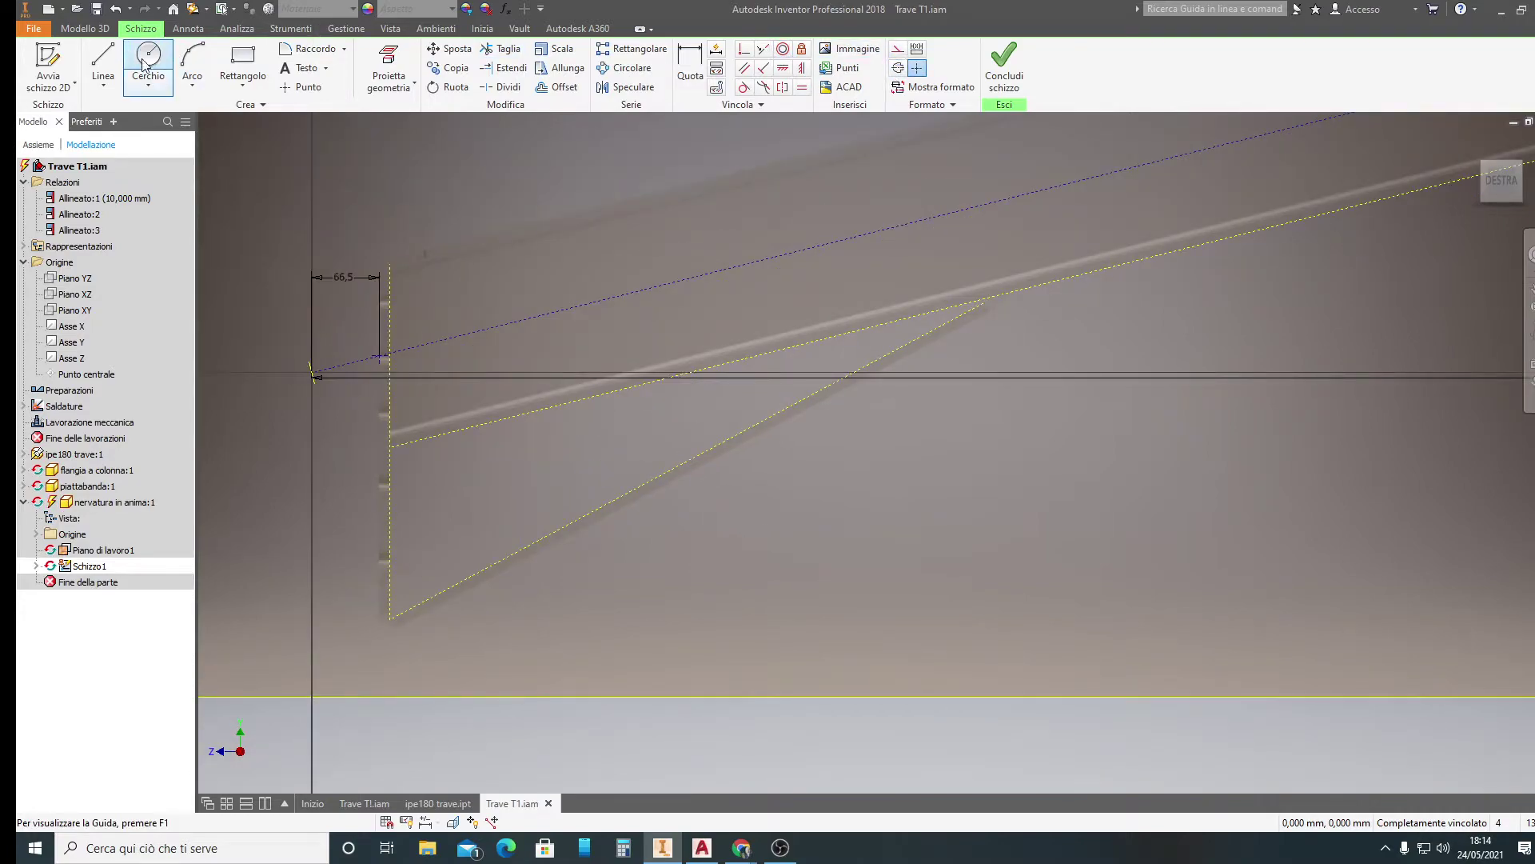
Draw short lines across the triangle's upper-left, bottom and right-tip corners
{"action": "left_click", "coordinate": [98, 60]}
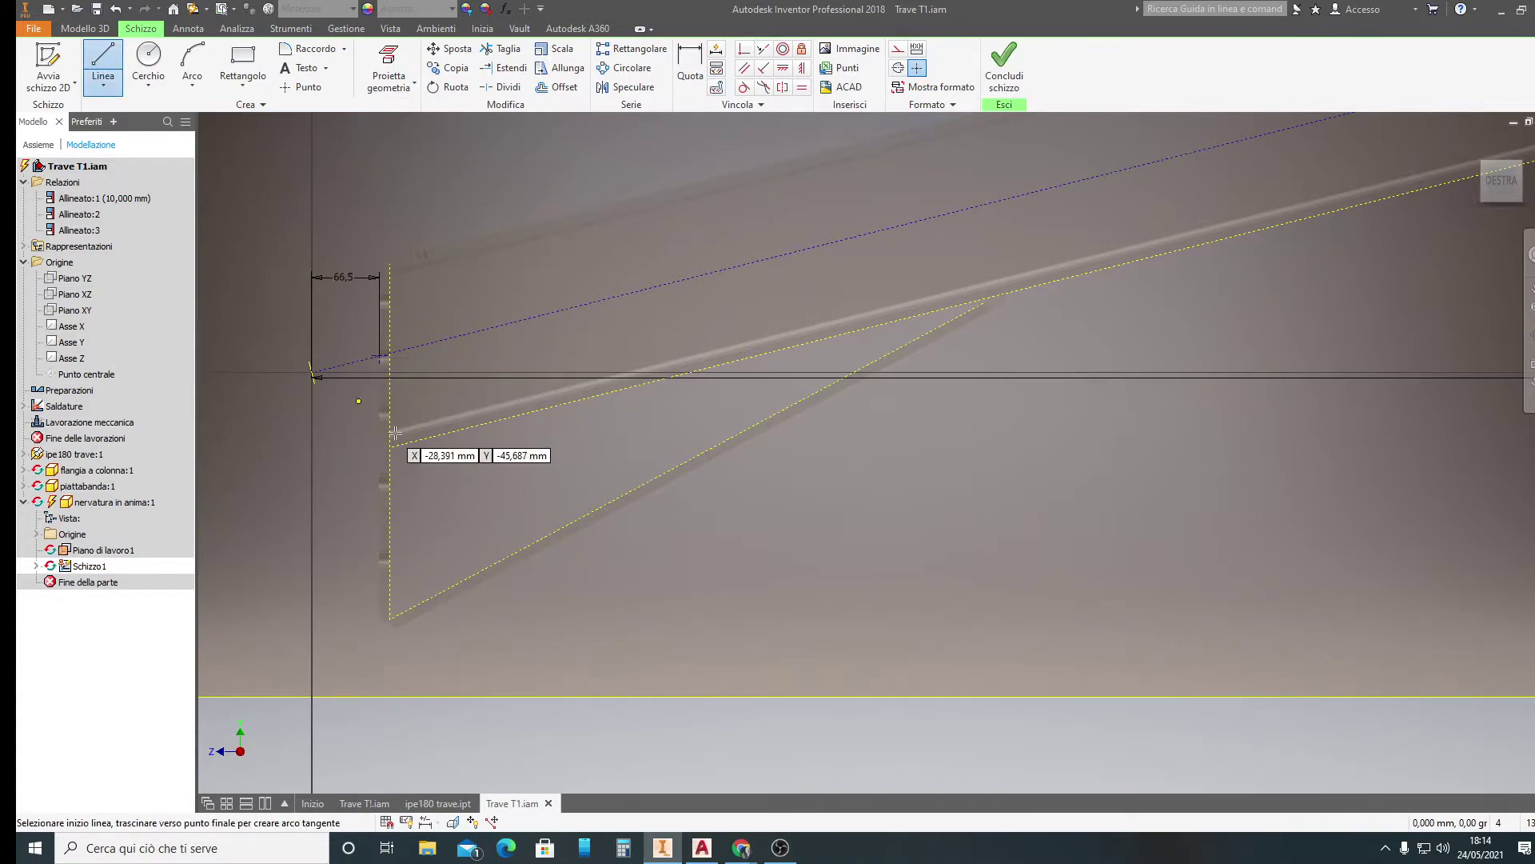
{"action": "left_click", "coordinate": [452, 406]}
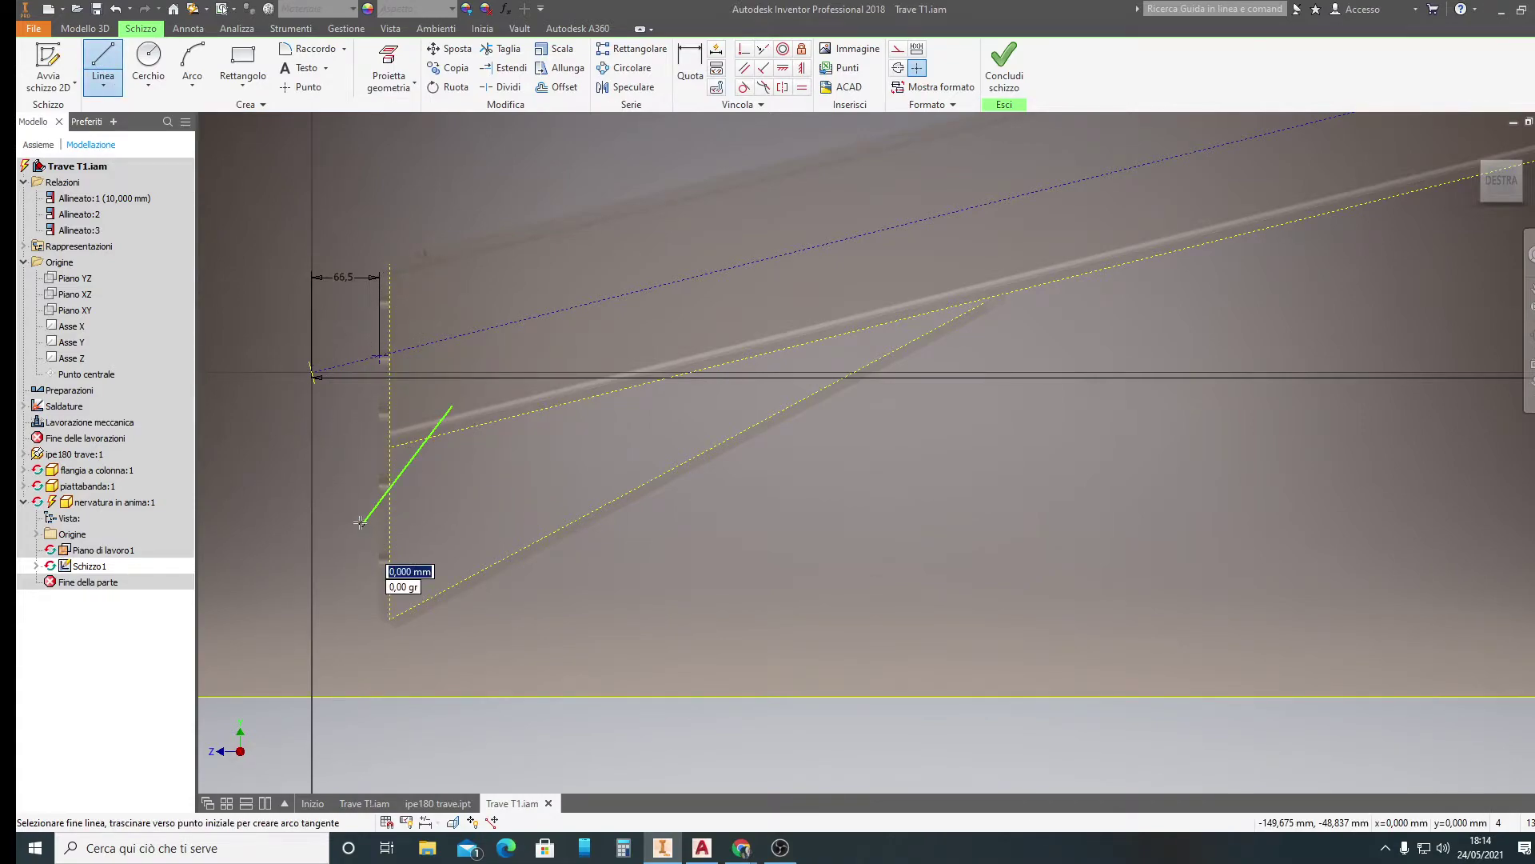
{"action": "key", "text": "Escape"}
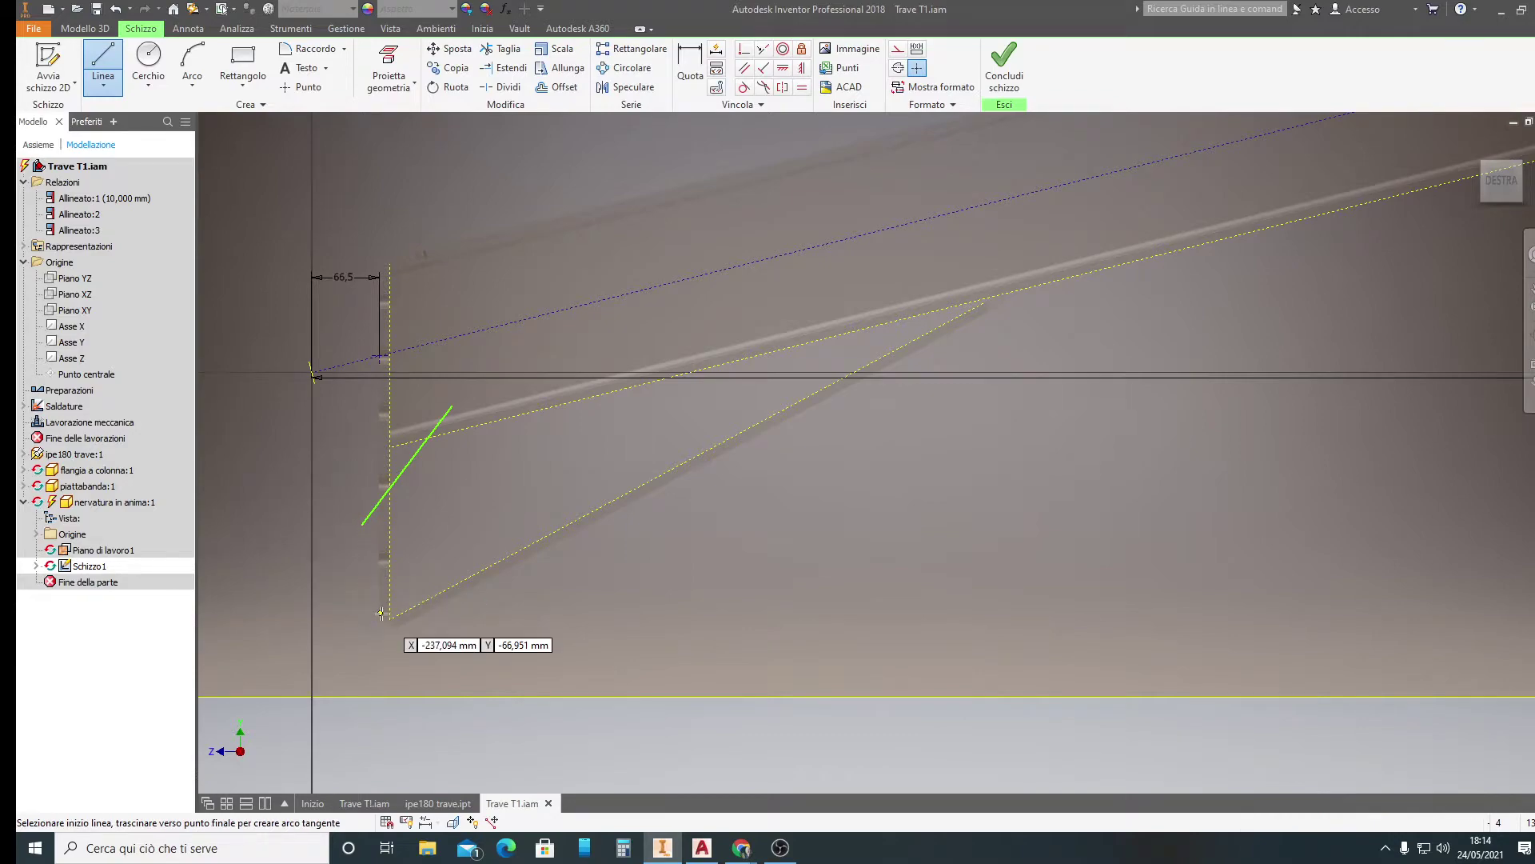
{"action": "left_click", "coordinate": [352, 571]}
{"action": "left_click", "coordinate": [483, 648]}
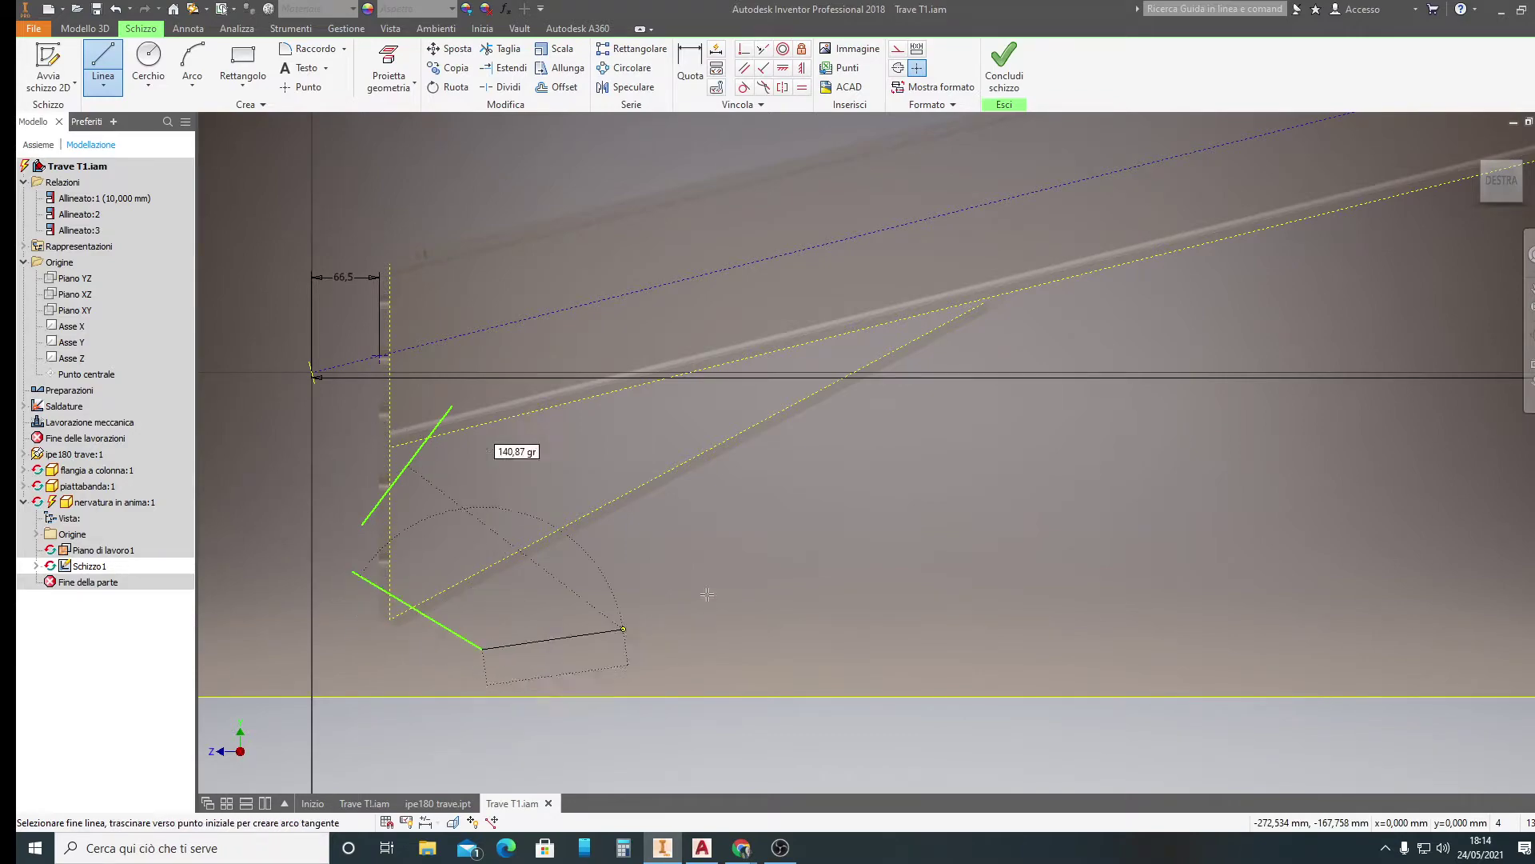
{"action": "key", "text": "Escape"}
{"action": "left_click", "coordinate": [962, 248]}
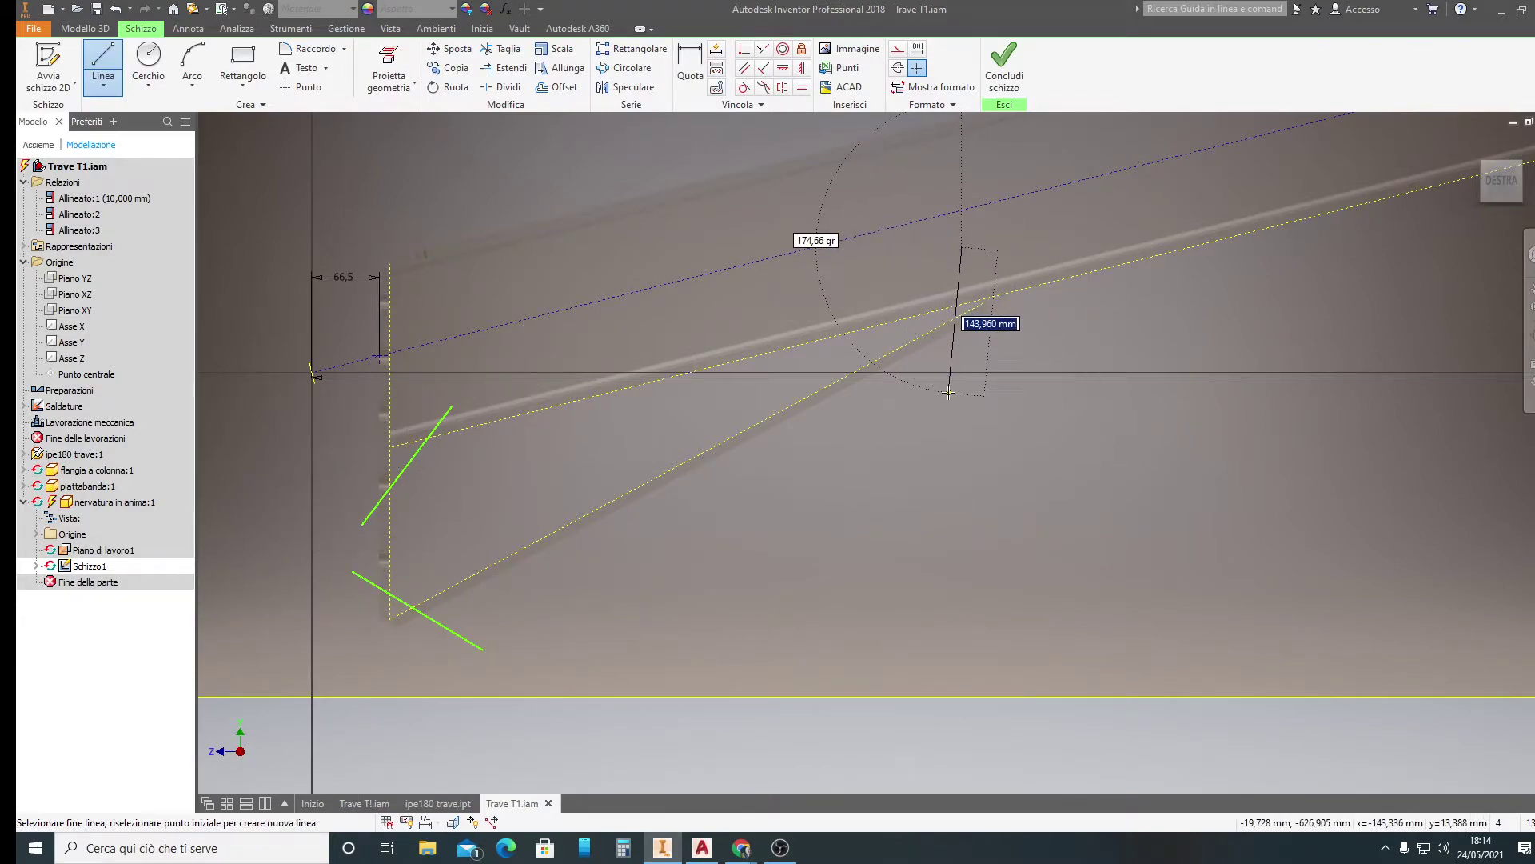
{"action": "left_click", "coordinate": [950, 393]}
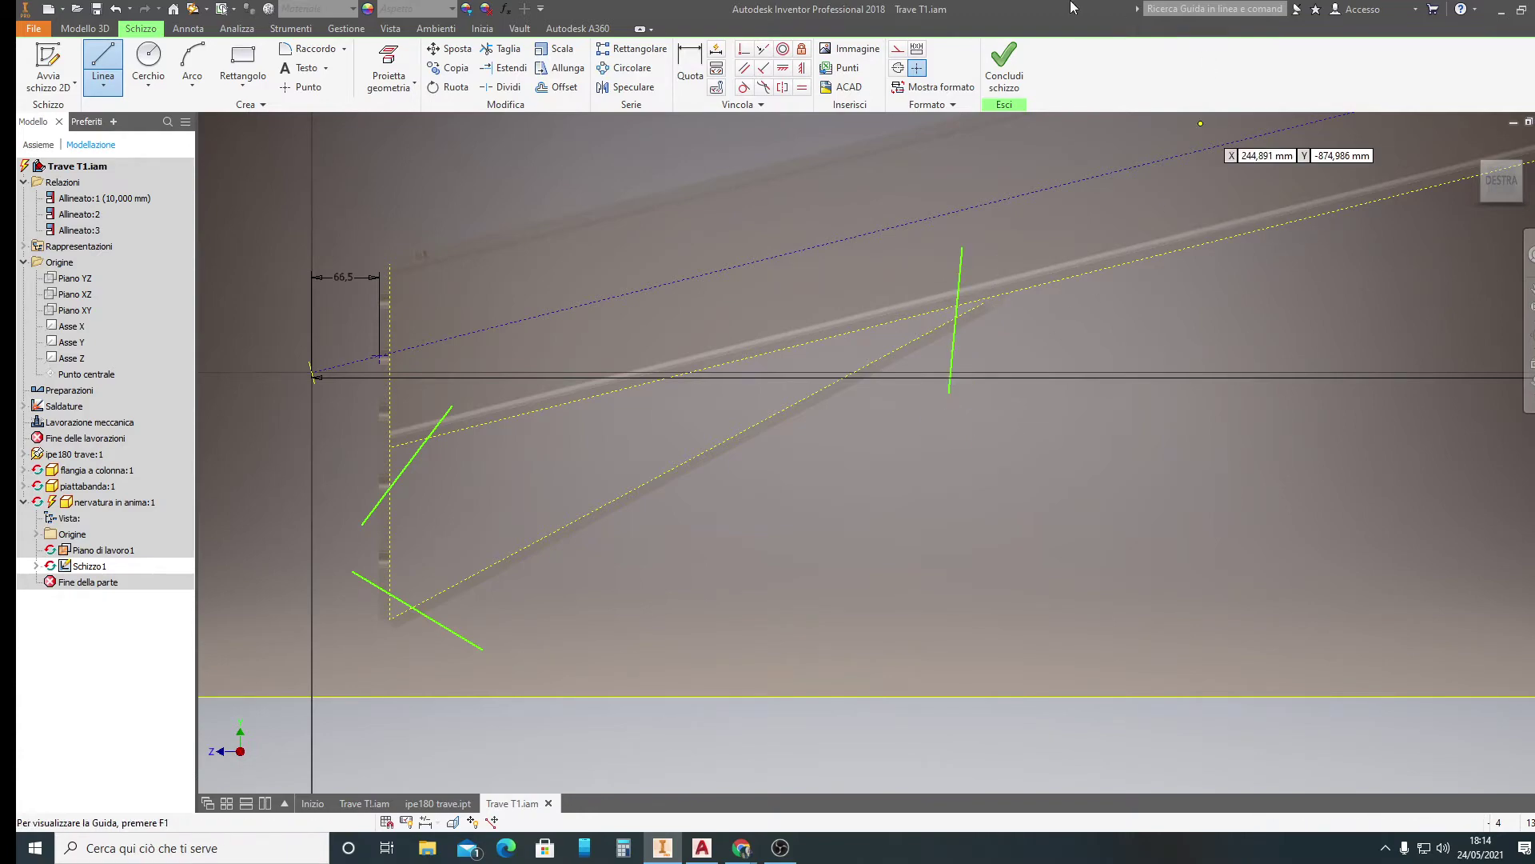
Trim the overhanging ends of the three corner lines back to the construction edges
{"action": "left_click", "coordinate": [506, 48]}
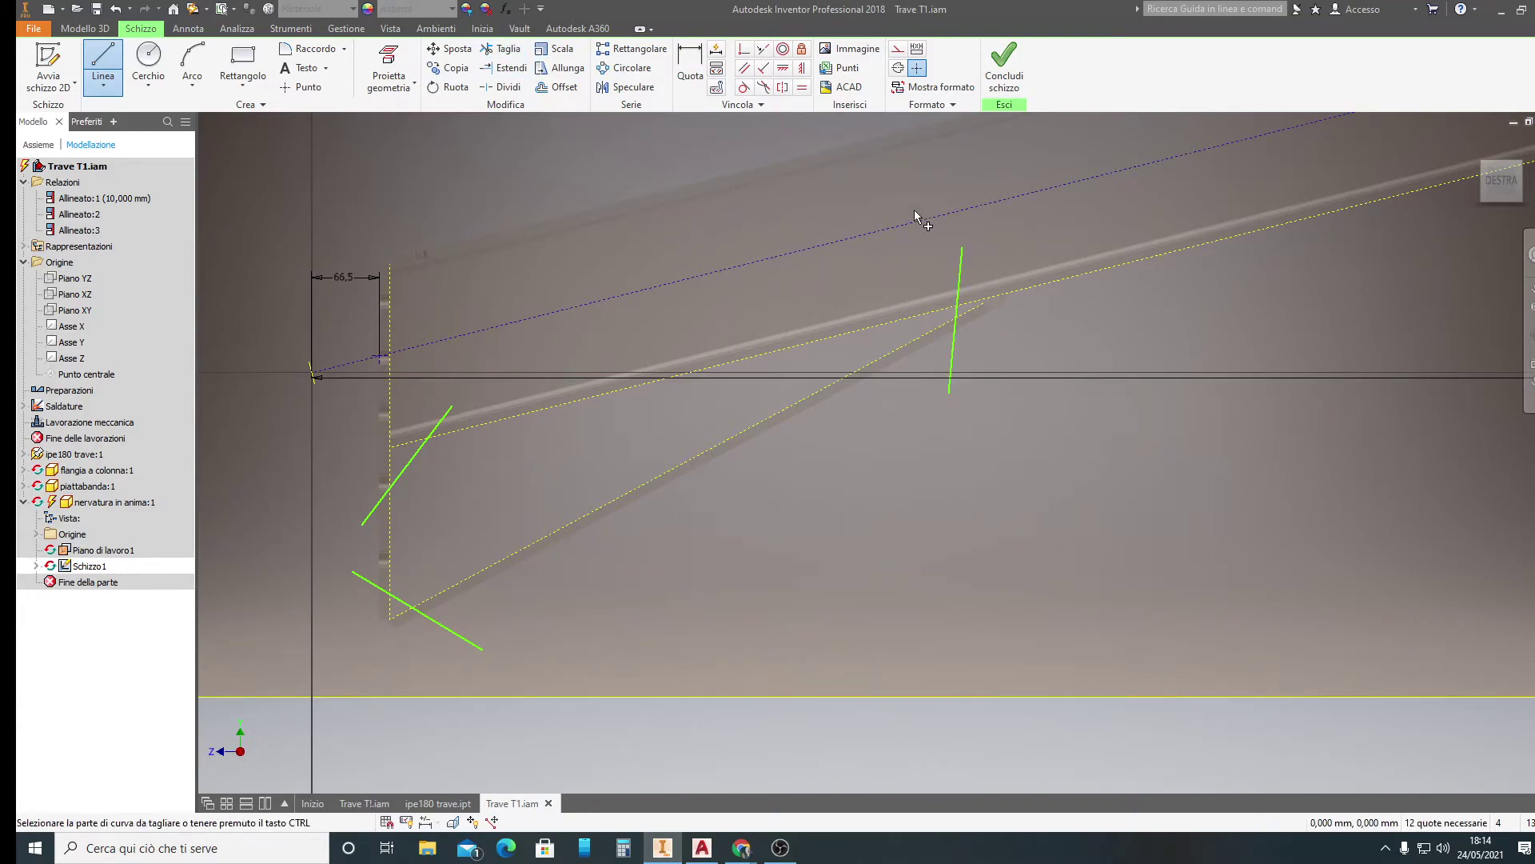
{"action": "left_click", "coordinate": [961, 269]}
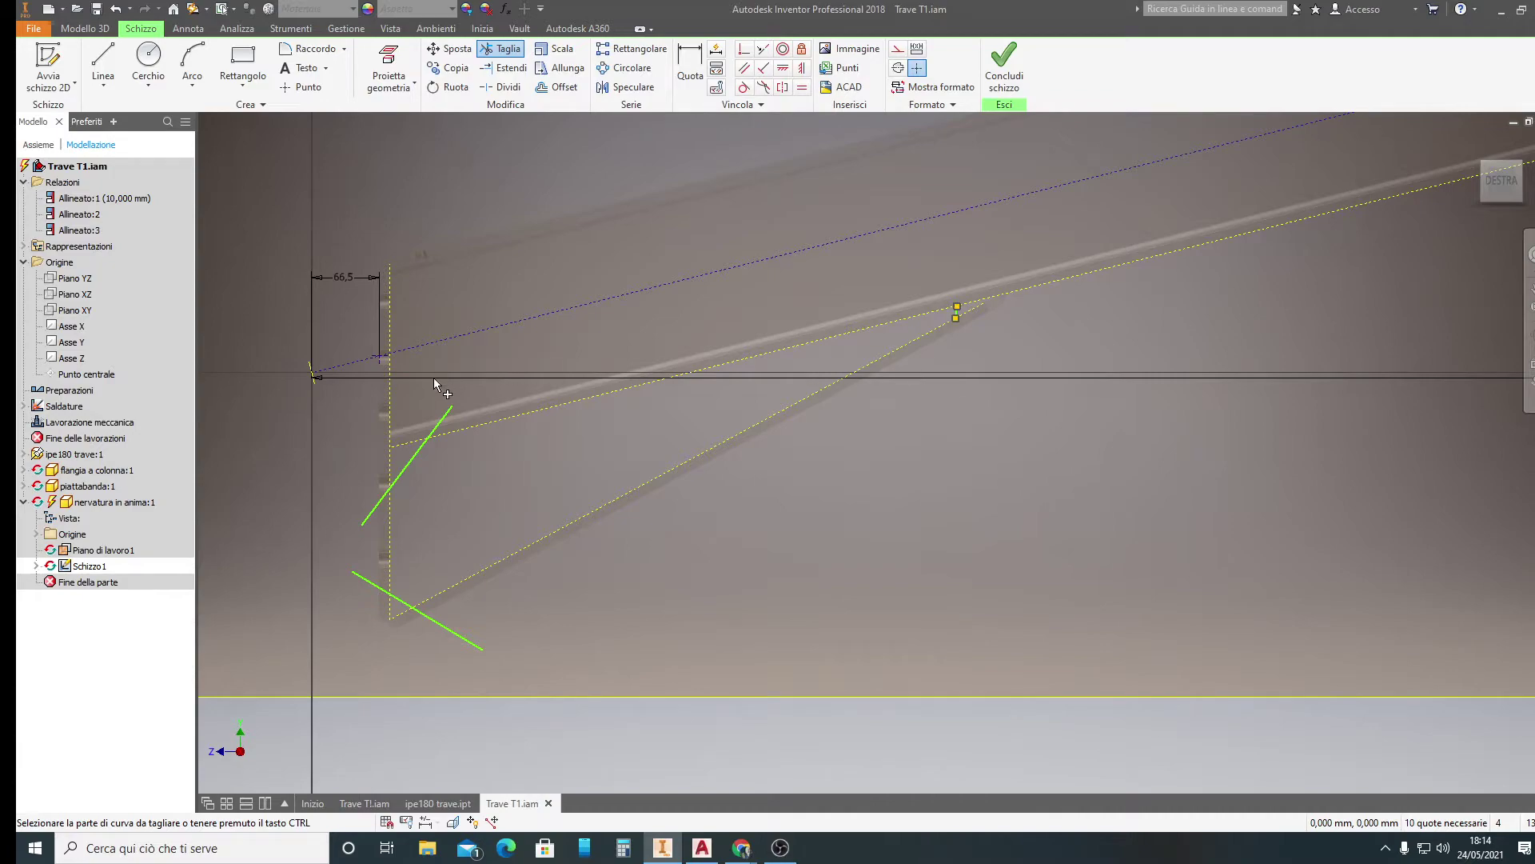
{"action": "left_click", "coordinate": [447, 421]}
{"action": "left_click", "coordinate": [368, 518]}
{"action": "left_click", "coordinate": [462, 638]}
{"action": "key", "text": "Escape"}
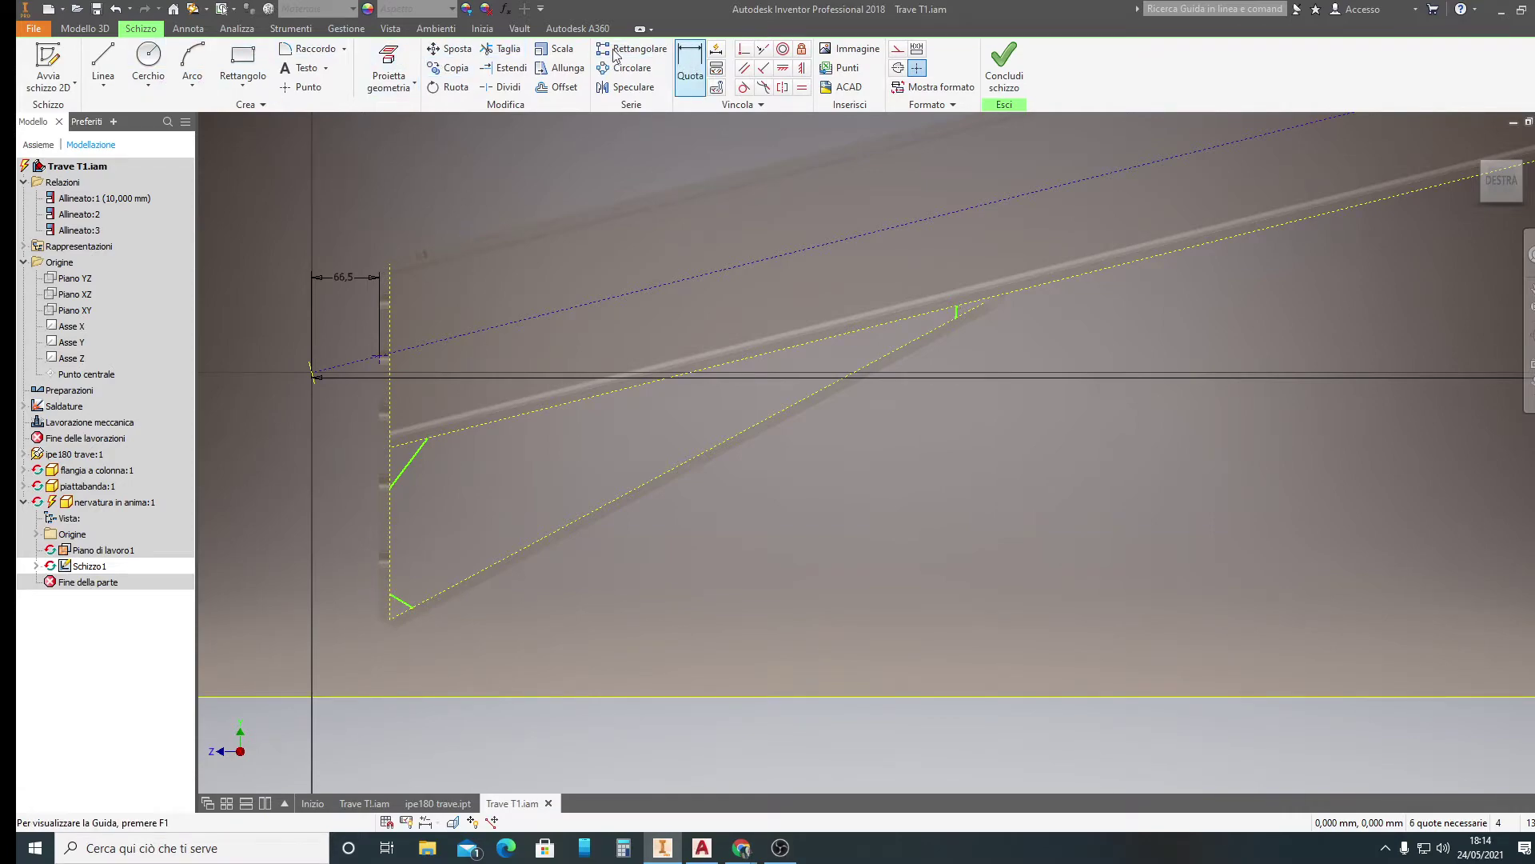
Draw the rib's upper edge from the upper corner cut to the far corner, removing a stray arc
{"action": "left_click", "coordinate": [102, 64]}
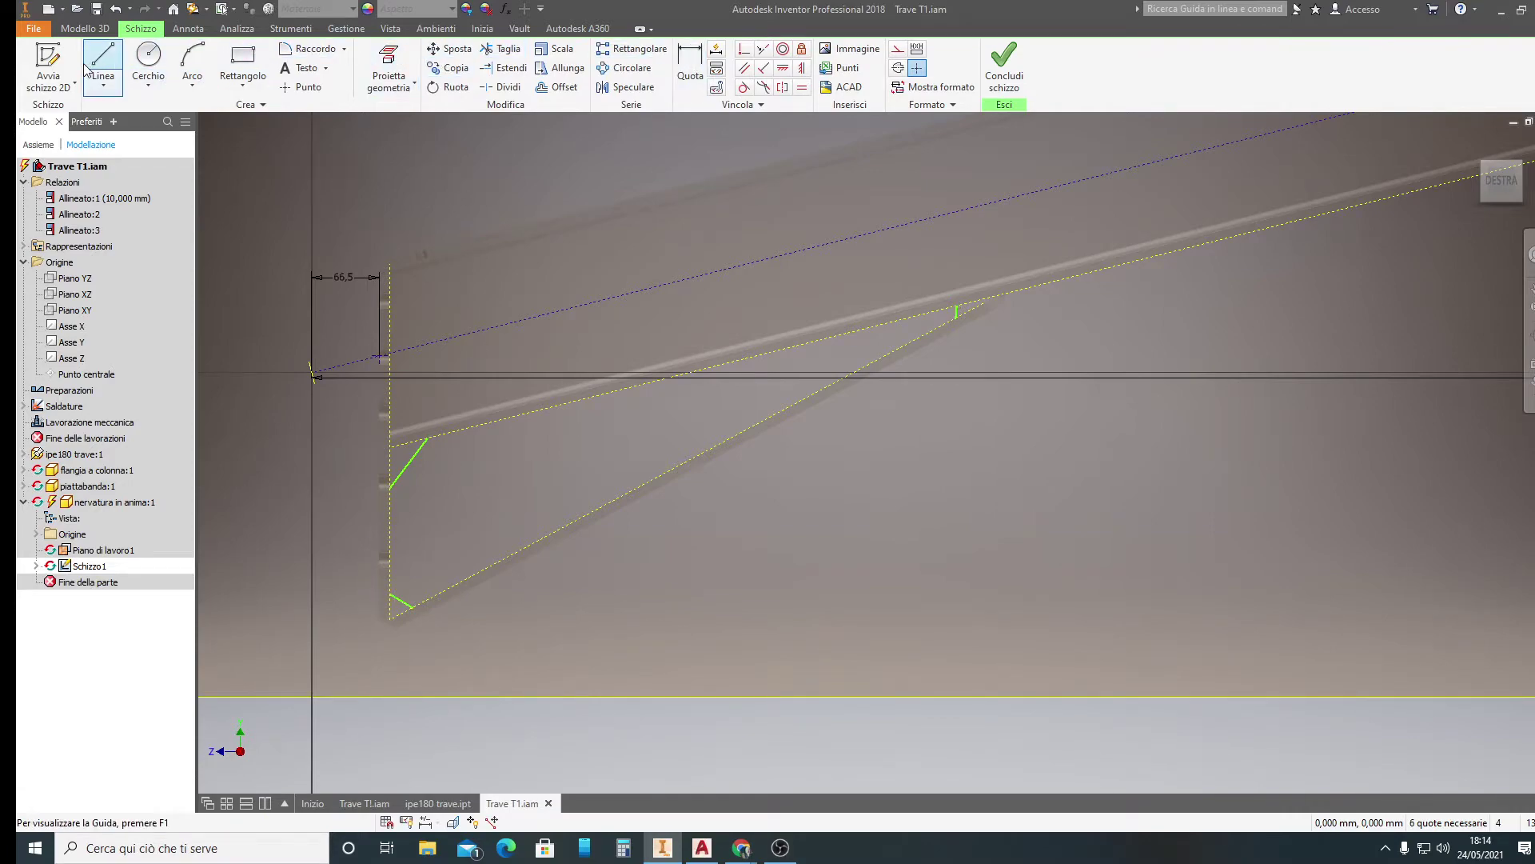
{"action": "left_click", "coordinate": [428, 439]}
{"action": "left_click", "coordinate": [762, 407]}
{"action": "mouse_move", "coordinate": [762, 407]}
{"action": "left_mouse_down"}
{"action": "mouse_move", "coordinate": [865, 347]}
{"action": "mouse_move", "coordinate": [792, 390]}
{"action": "left_mouse_up"}
{"action": "key", "text": "Escape"}
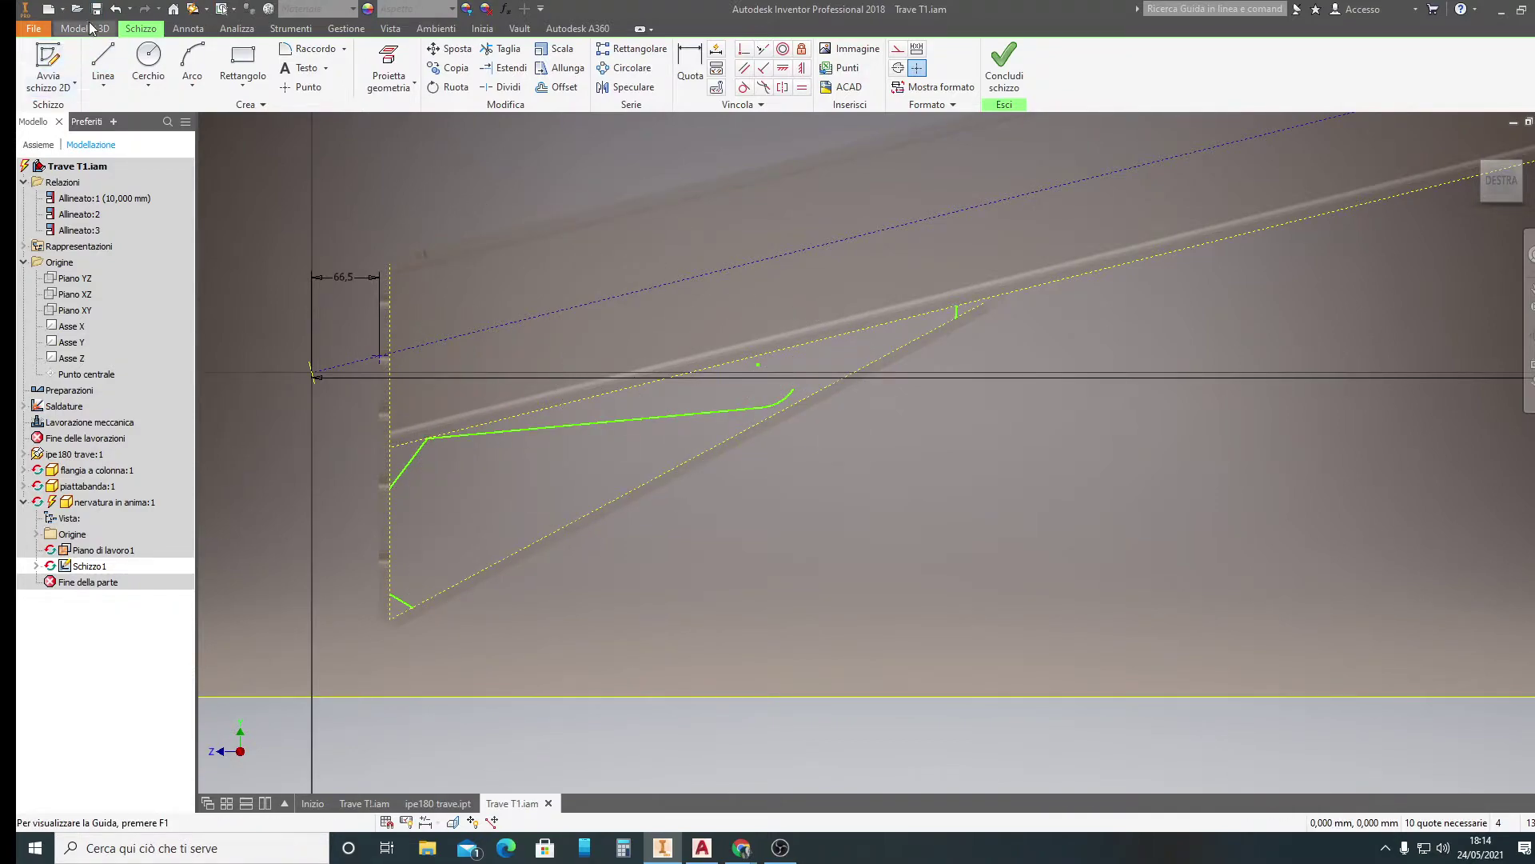
{"action": "left_click", "coordinate": [115, 10]}
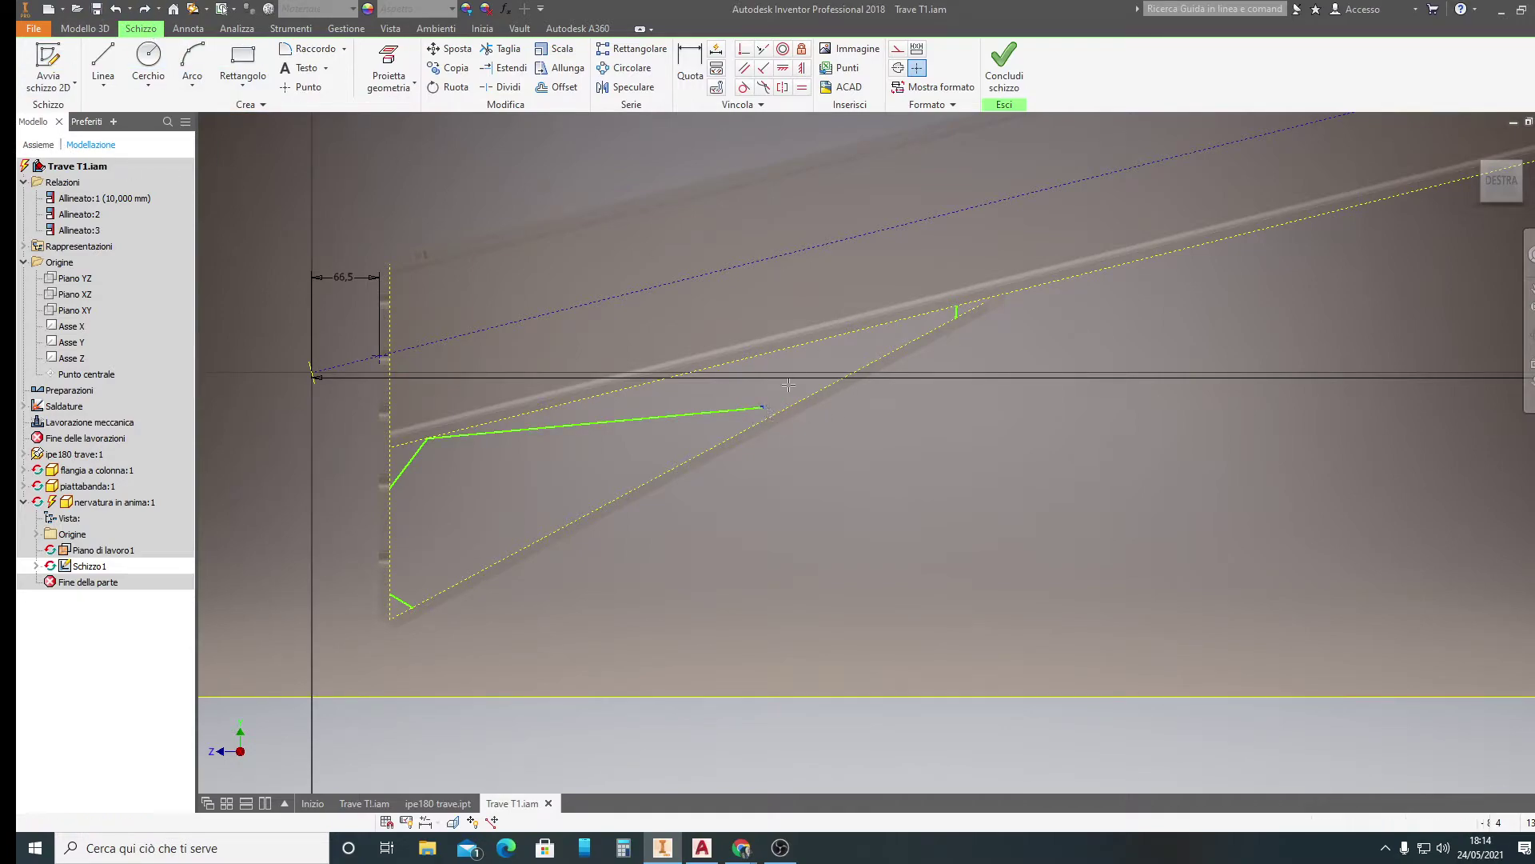
{"action": "left_click_drag", "start_coordinate": [762, 408], "coordinate": [957, 308]}
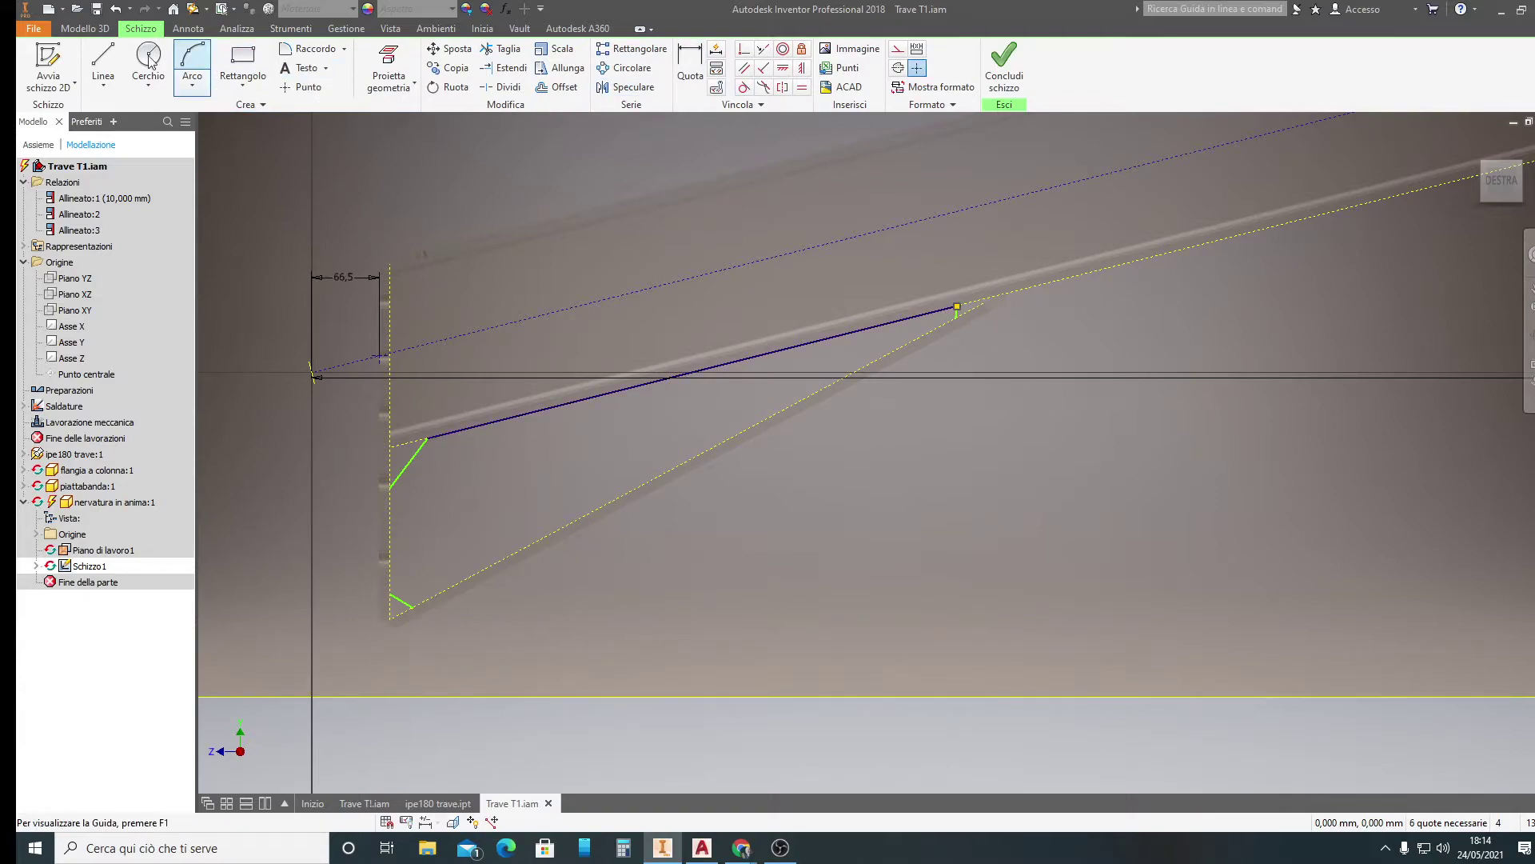
Add the lower diagonal and vertical edges, and reattach the upper edge to the tip chamfer
{"action": "left_click", "coordinate": [102, 64]}
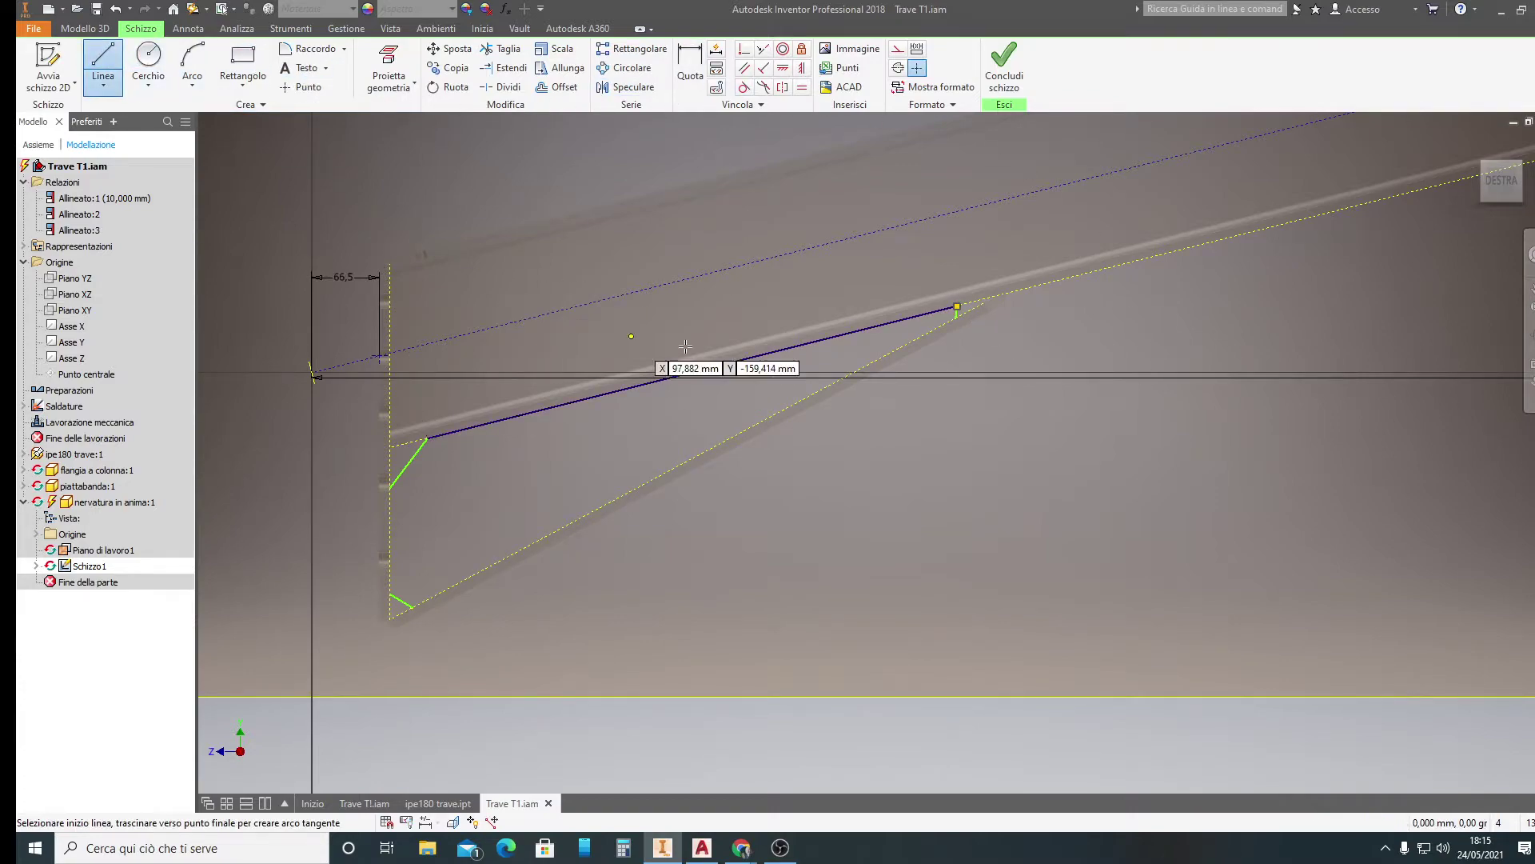
{"action": "left_click", "coordinate": [956, 316]}
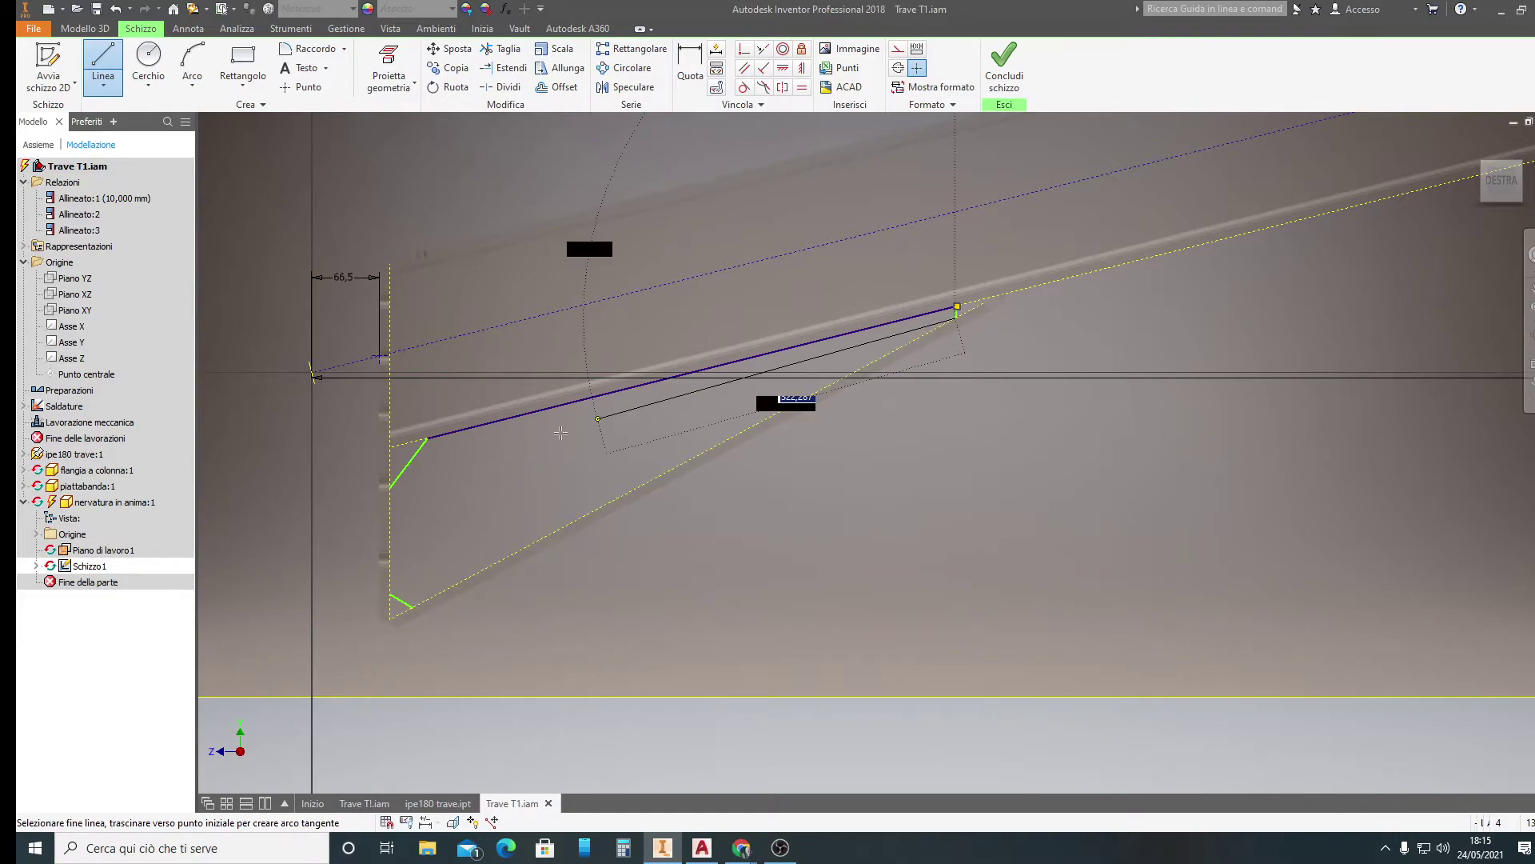
{"action": "double_click", "coordinate": [412, 607]}
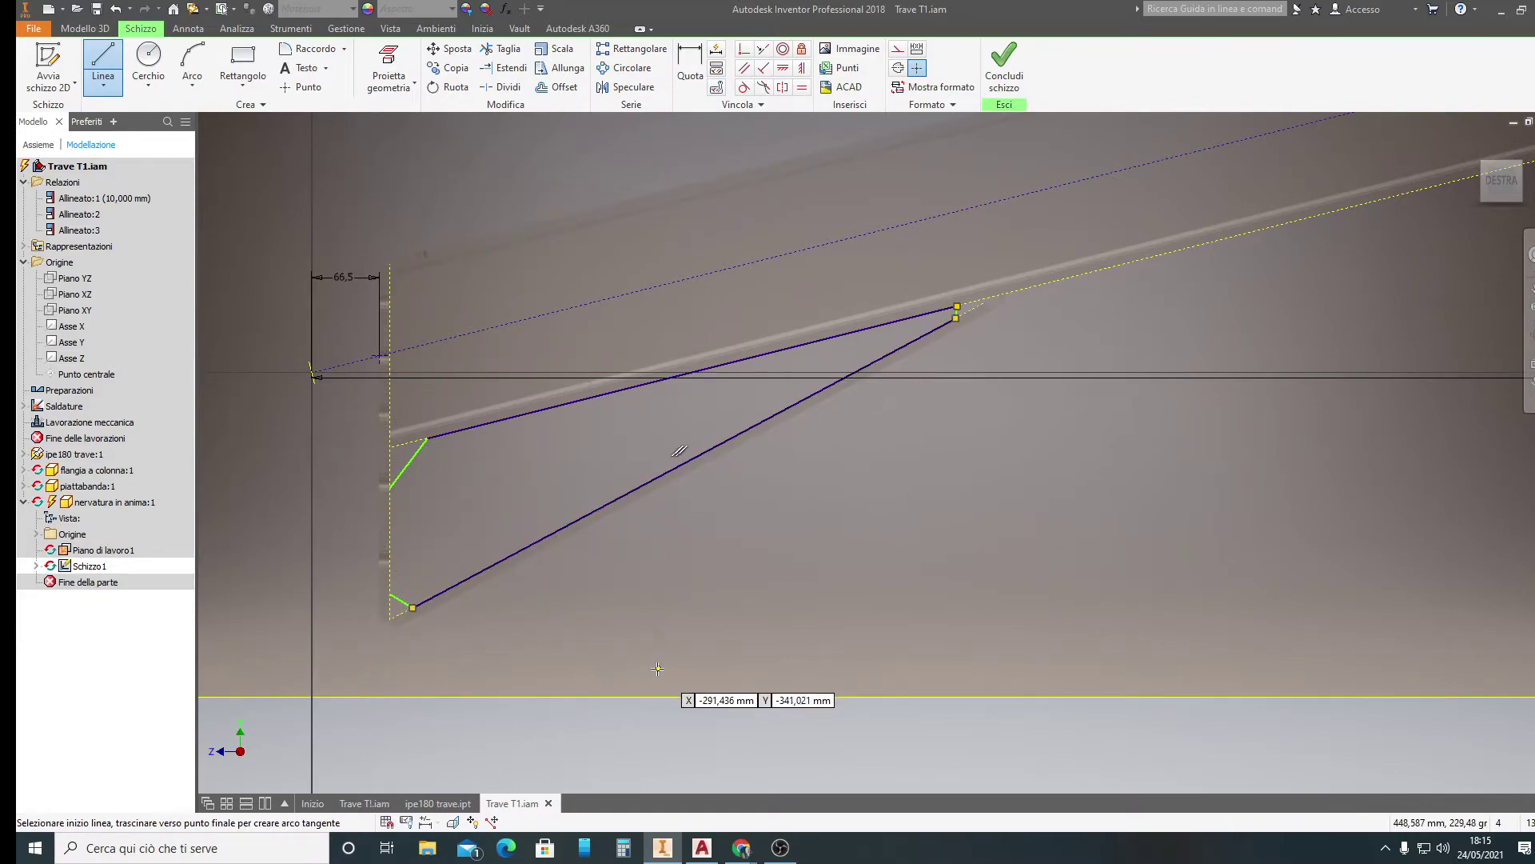
{"action": "left_click", "coordinate": [392, 487]}
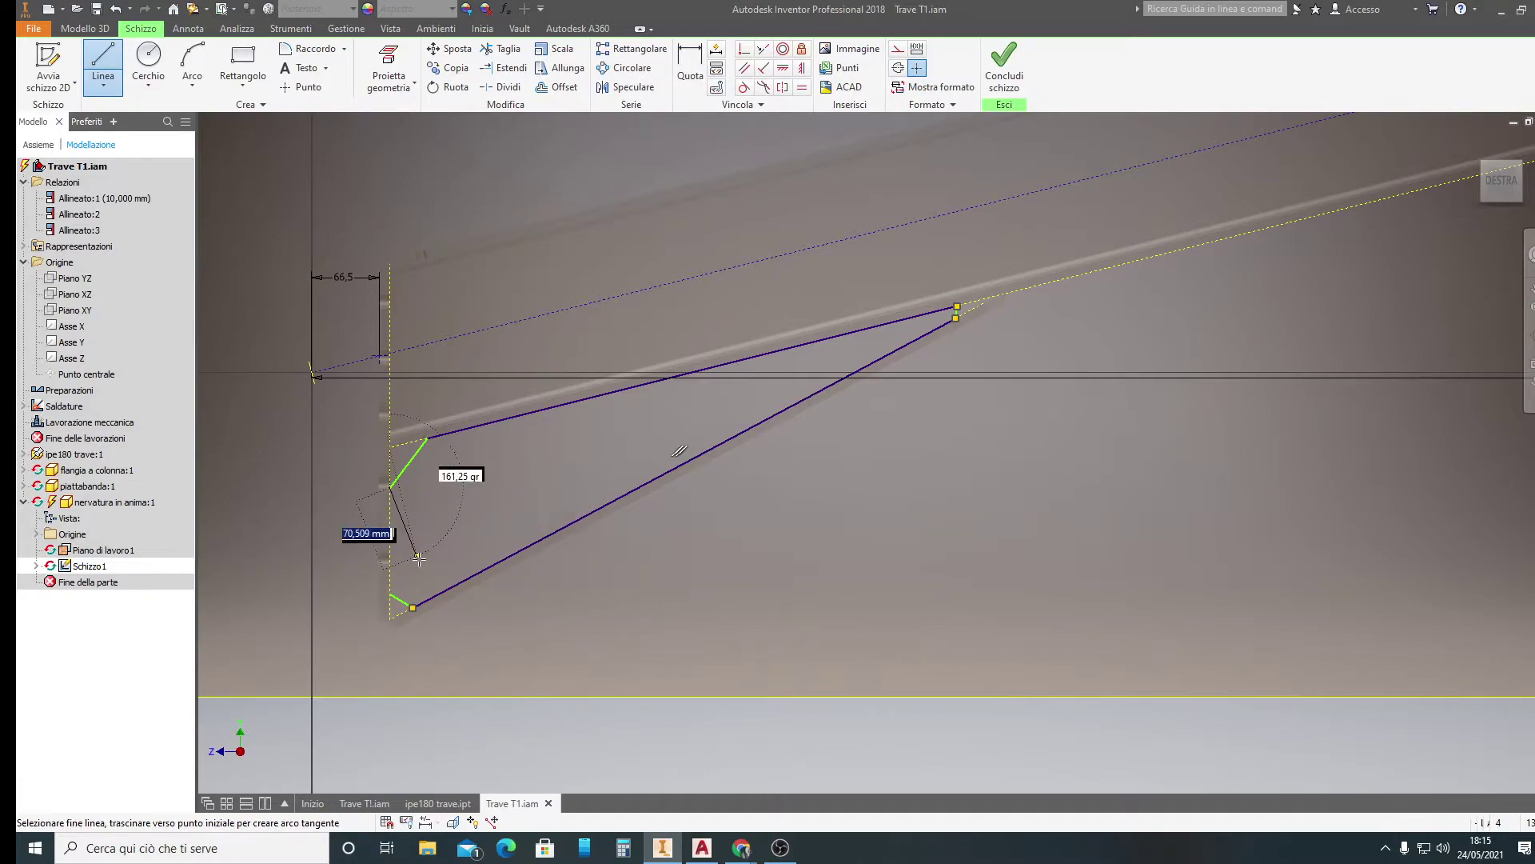
{"action": "left_click", "coordinate": [390, 593]}
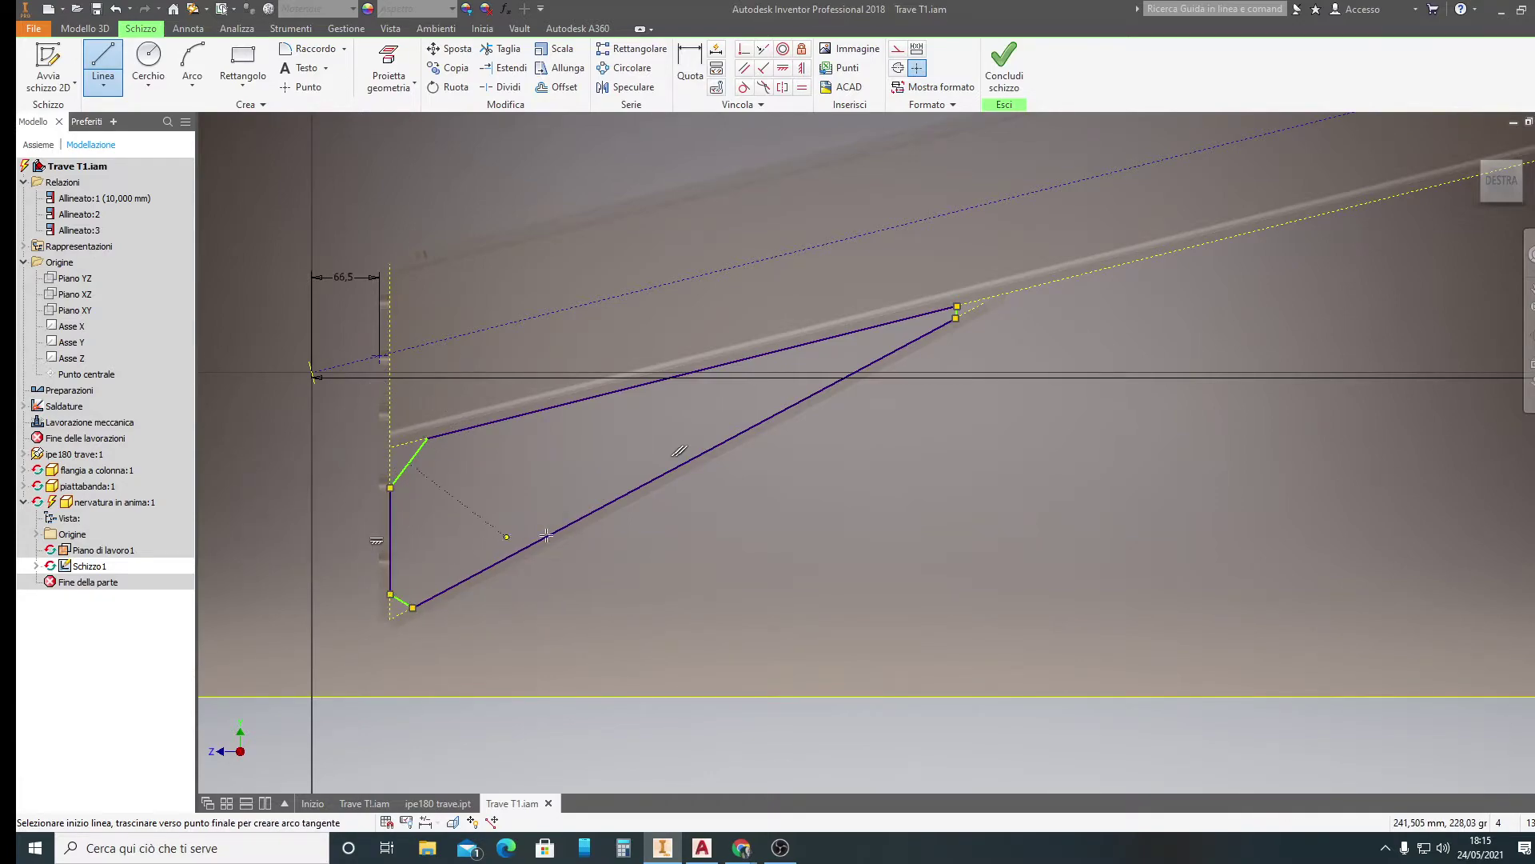
{"action": "key", "text": "Escape"}
{"action": "scroll", "coordinate": [950, 343], "scroll_direction": "down", "scroll_amount": 2}
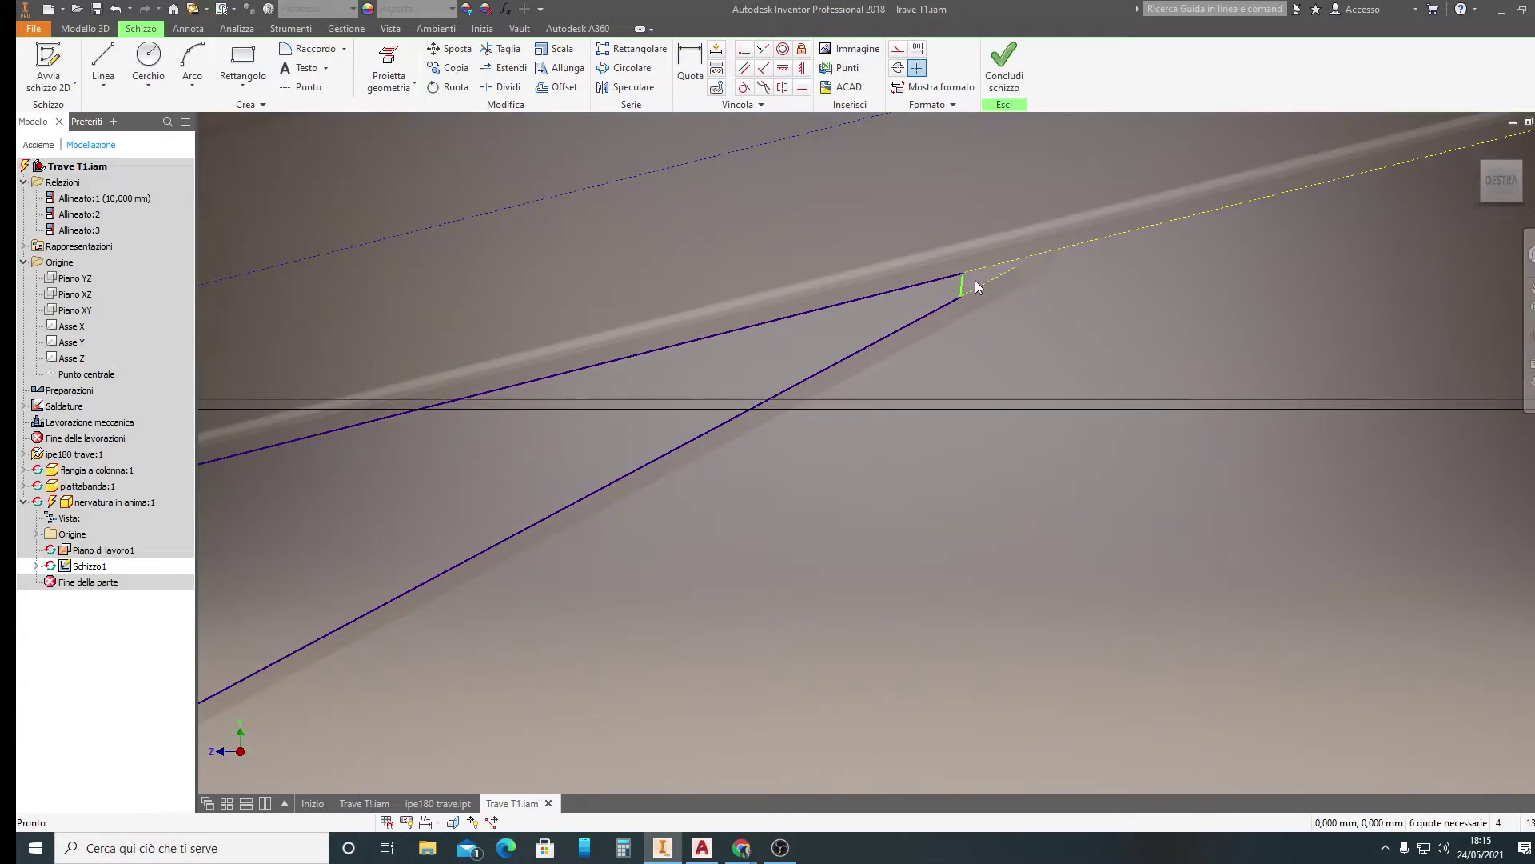
{"action": "left_click_drag", "start_coordinate": [963, 274], "coordinate": [931, 319]}
{"action": "scroll", "coordinate": [1010, 352], "scroll_direction": "up", "scroll_amount": 3}
{"action": "scroll", "coordinate": [1010, 352], "scroll_direction": "up", "scroll_amount": 2}
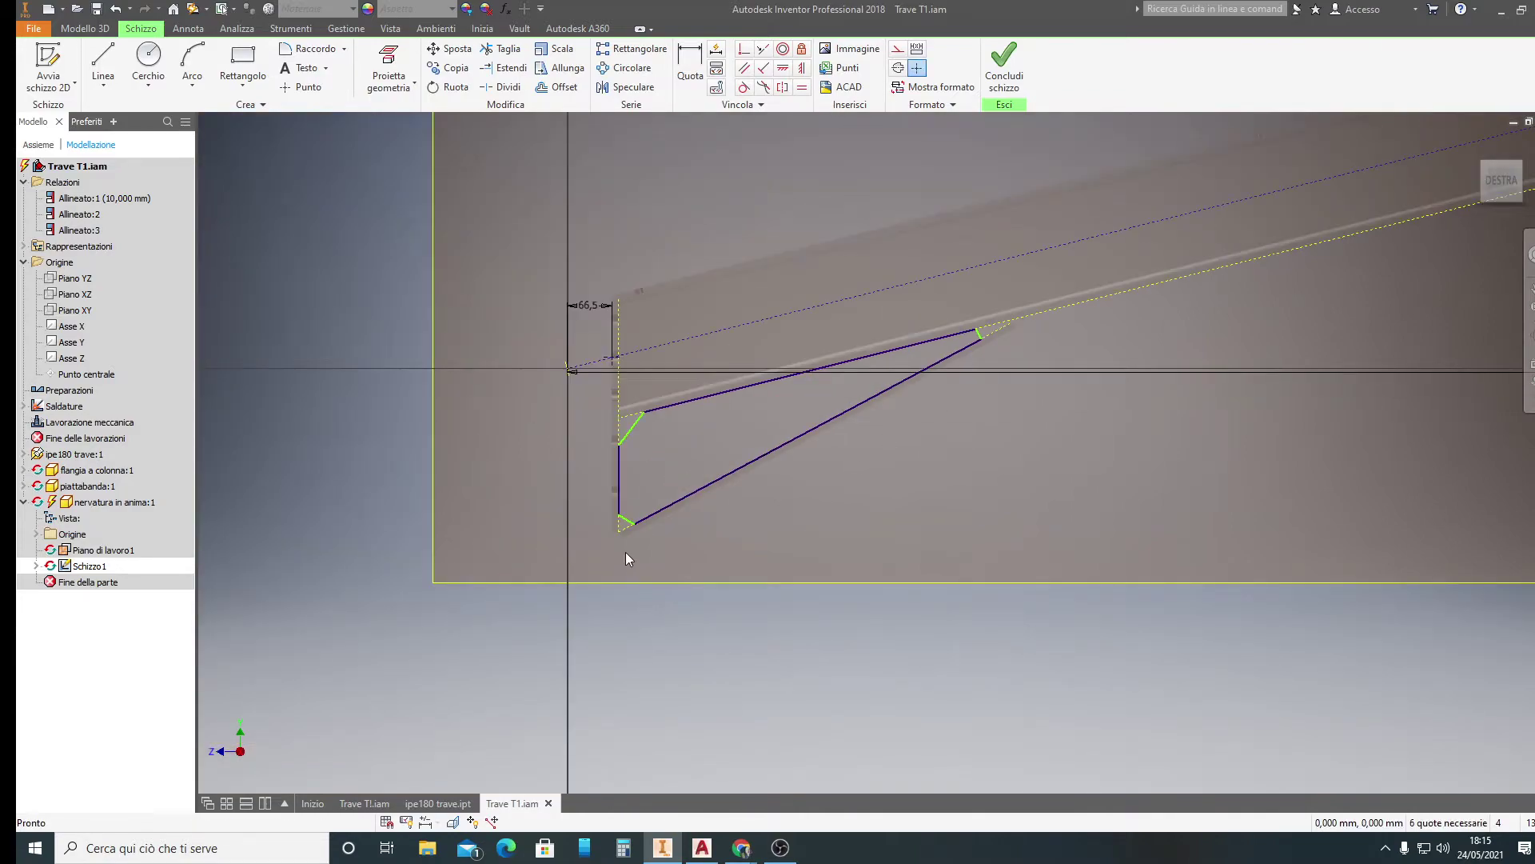
{"action": "scroll", "coordinate": [627, 559], "scroll_direction": "down", "scroll_amount": 3}
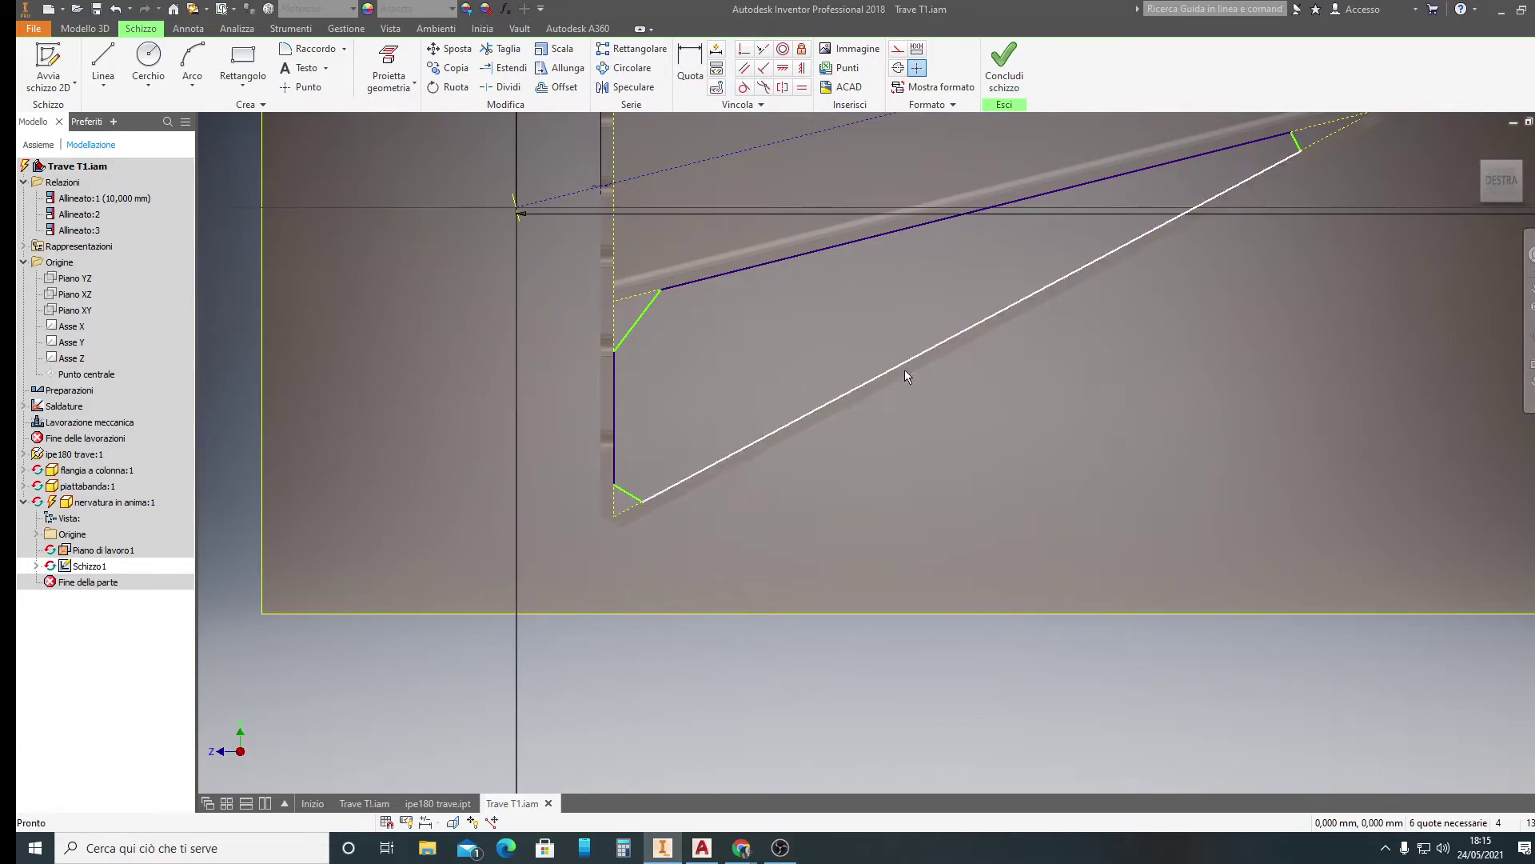
Give the top chamfer an aligned 25 mm dimension and a vertical leg set to d0
{"action": "left_click", "coordinate": [688, 64]}
{"action": "left_click", "coordinate": [616, 300]}
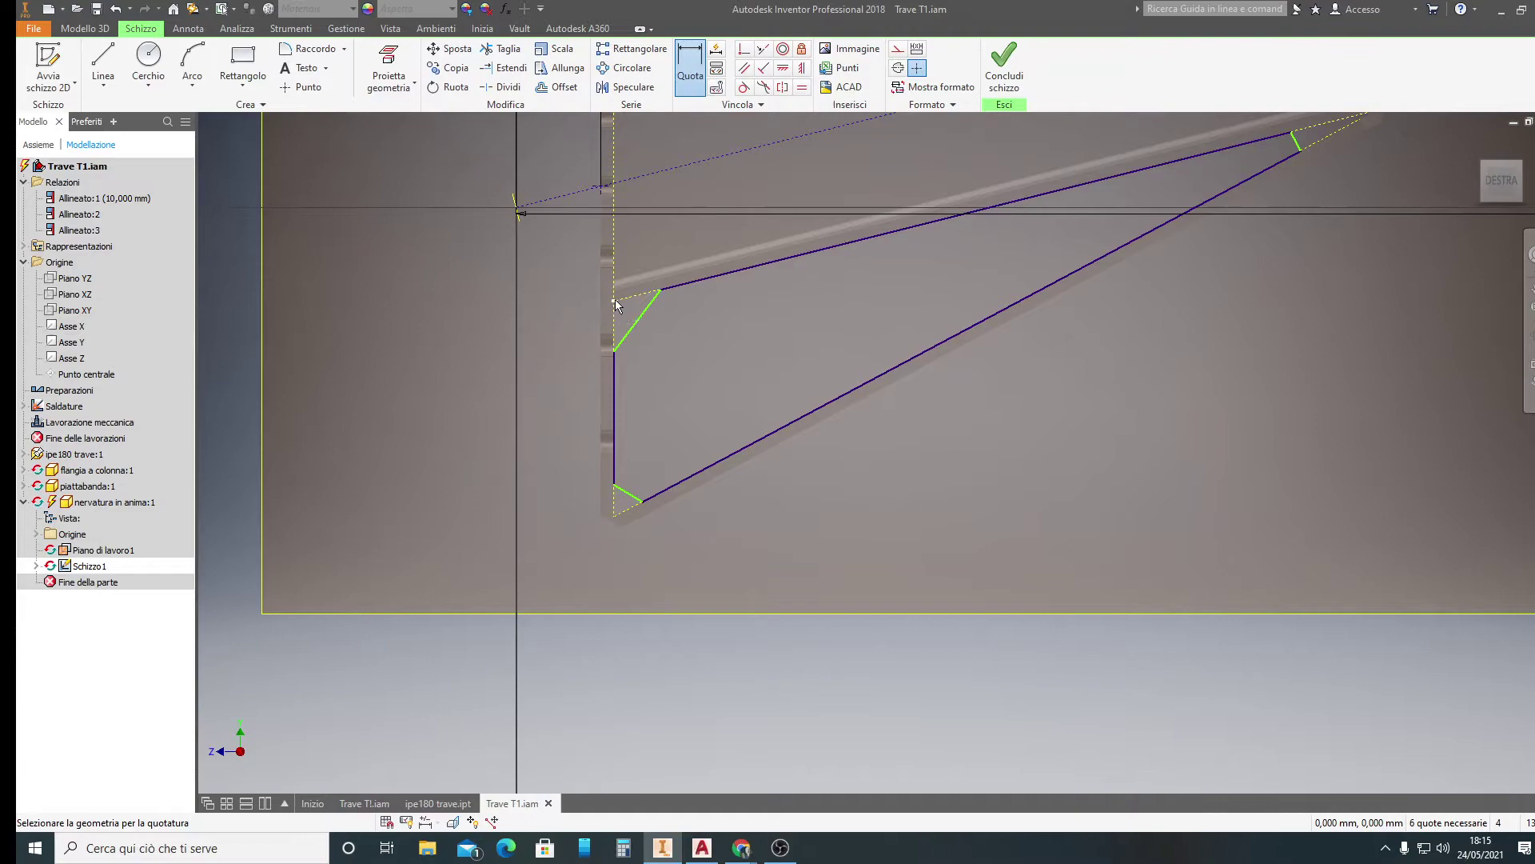
{"action": "left_click", "coordinate": [659, 288]}
{"action": "right_click", "coordinate": [651, 239]}
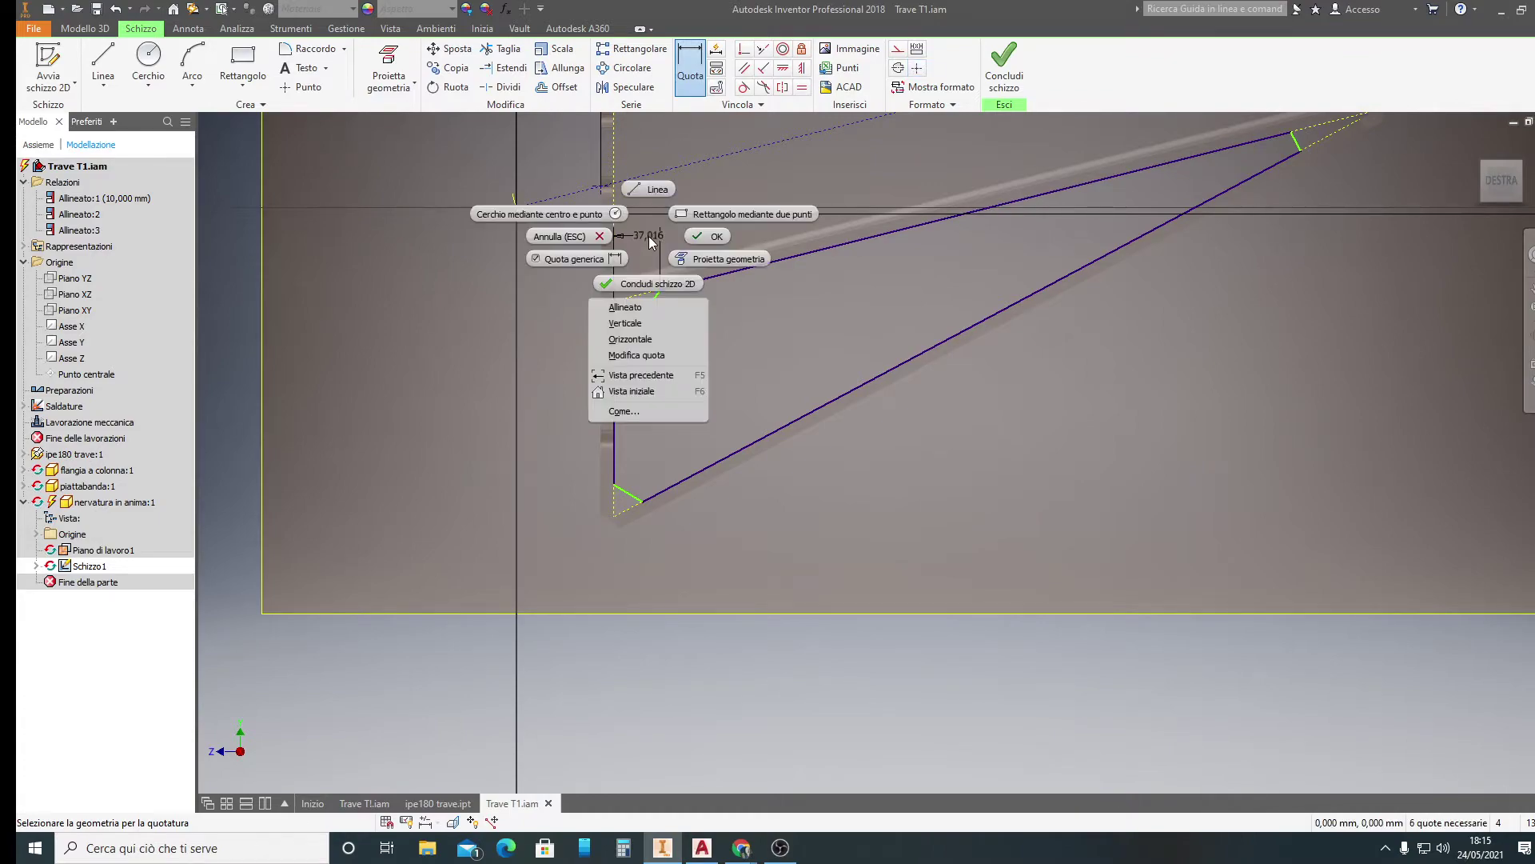
{"action": "left_click", "coordinate": [644, 309]}
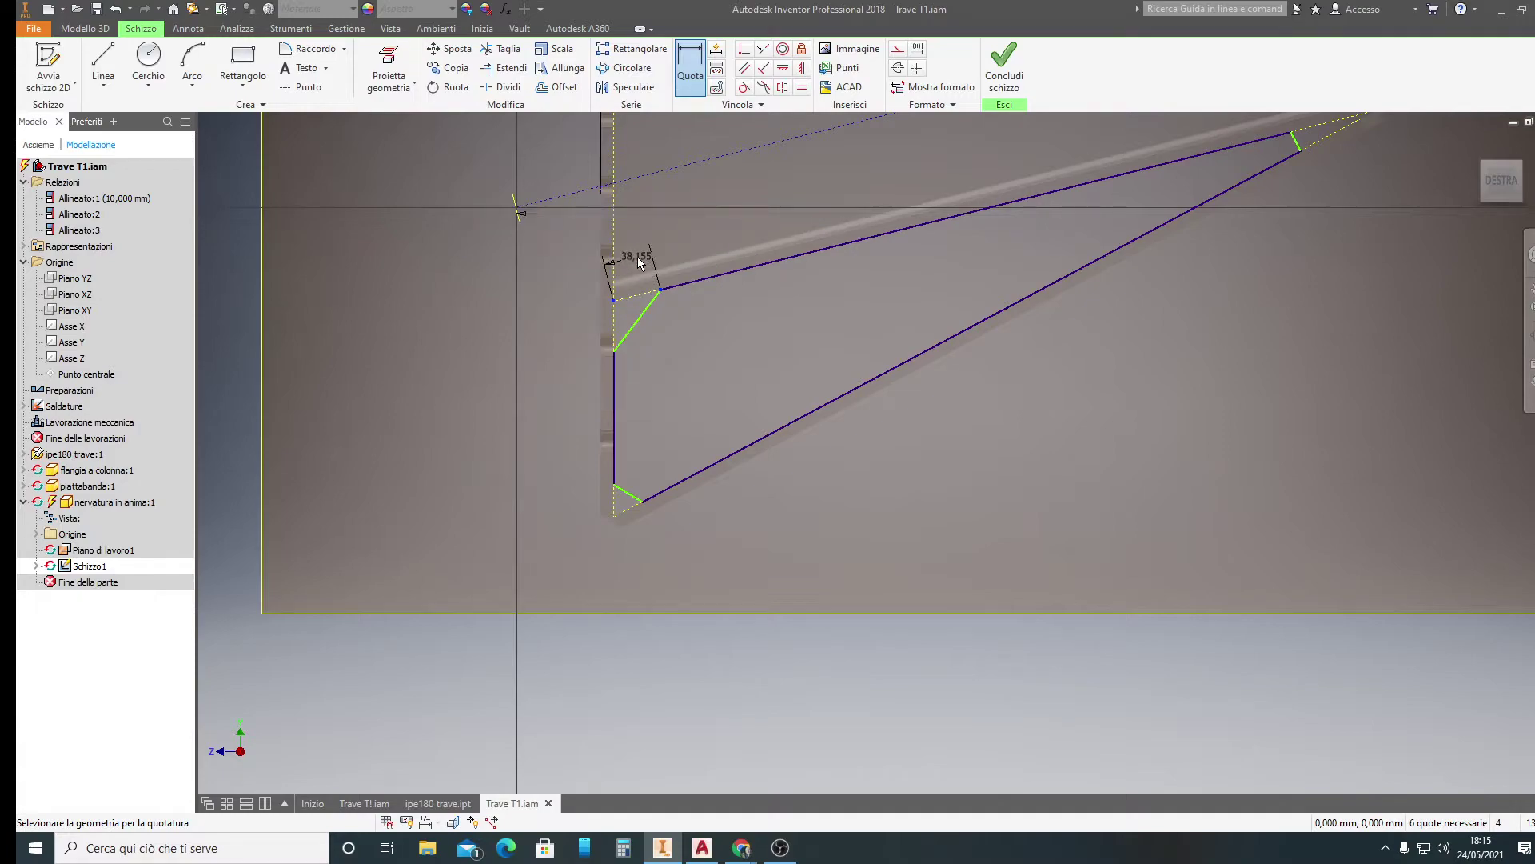
{"action": "left_click", "coordinate": [640, 264]}
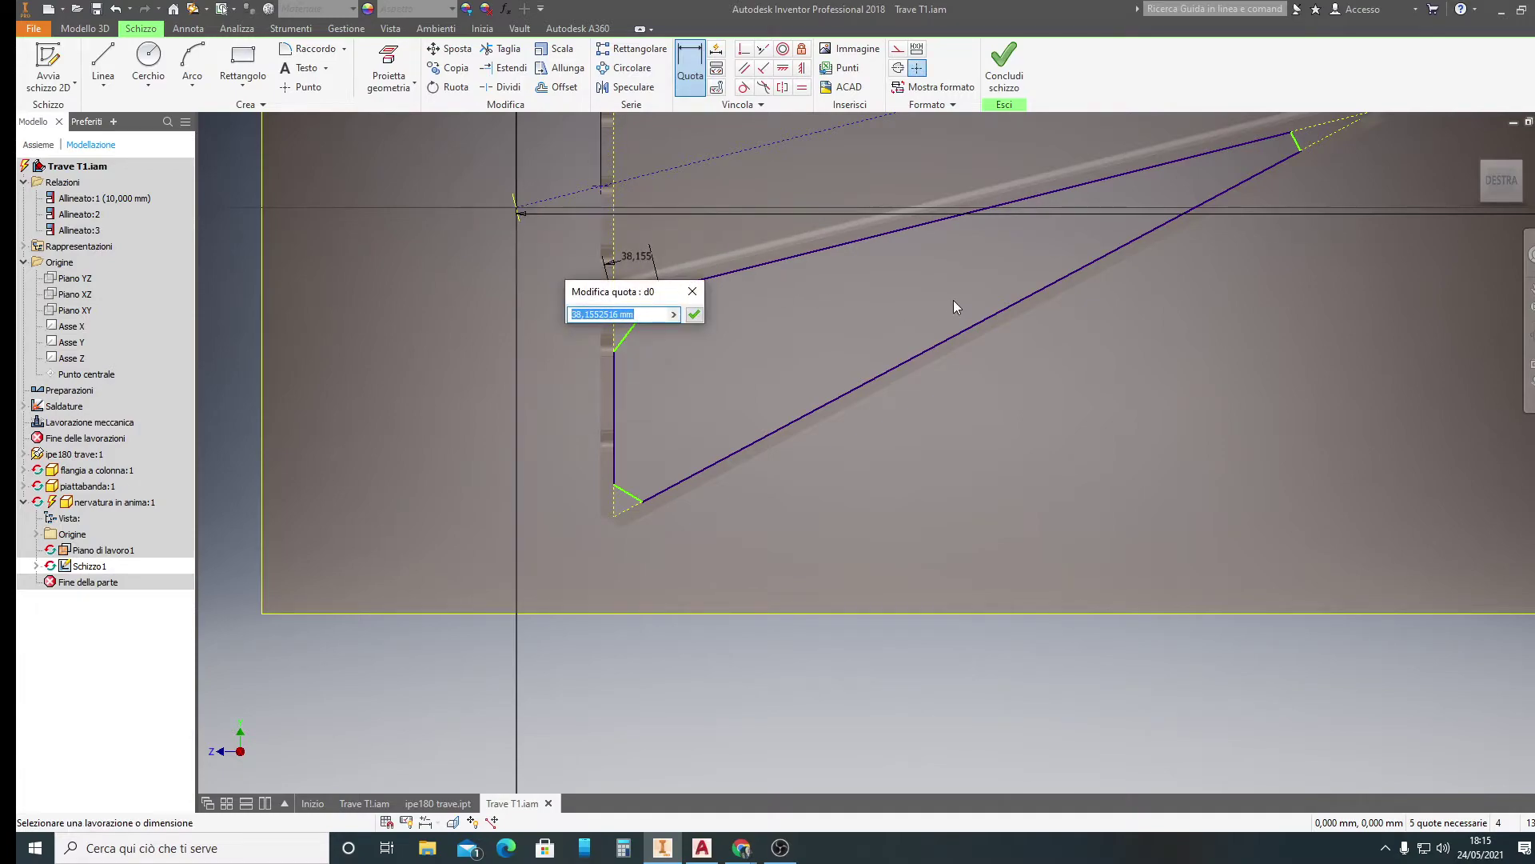
{"action": "type", "text": "25"}
{"action": "key", "text": "Return"}
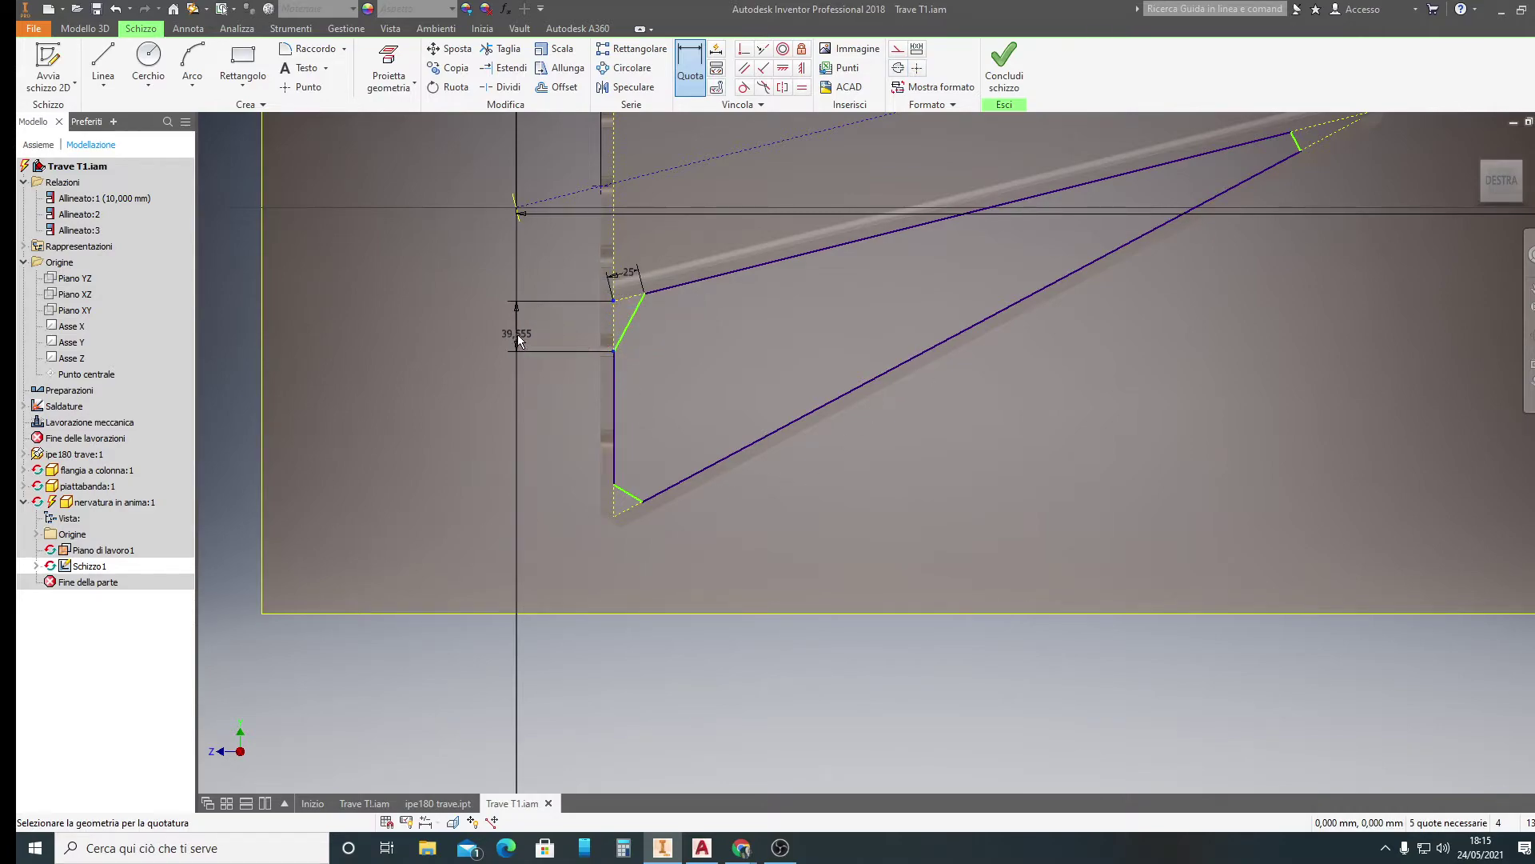
{"action": "left_click", "coordinate": [498, 329]}
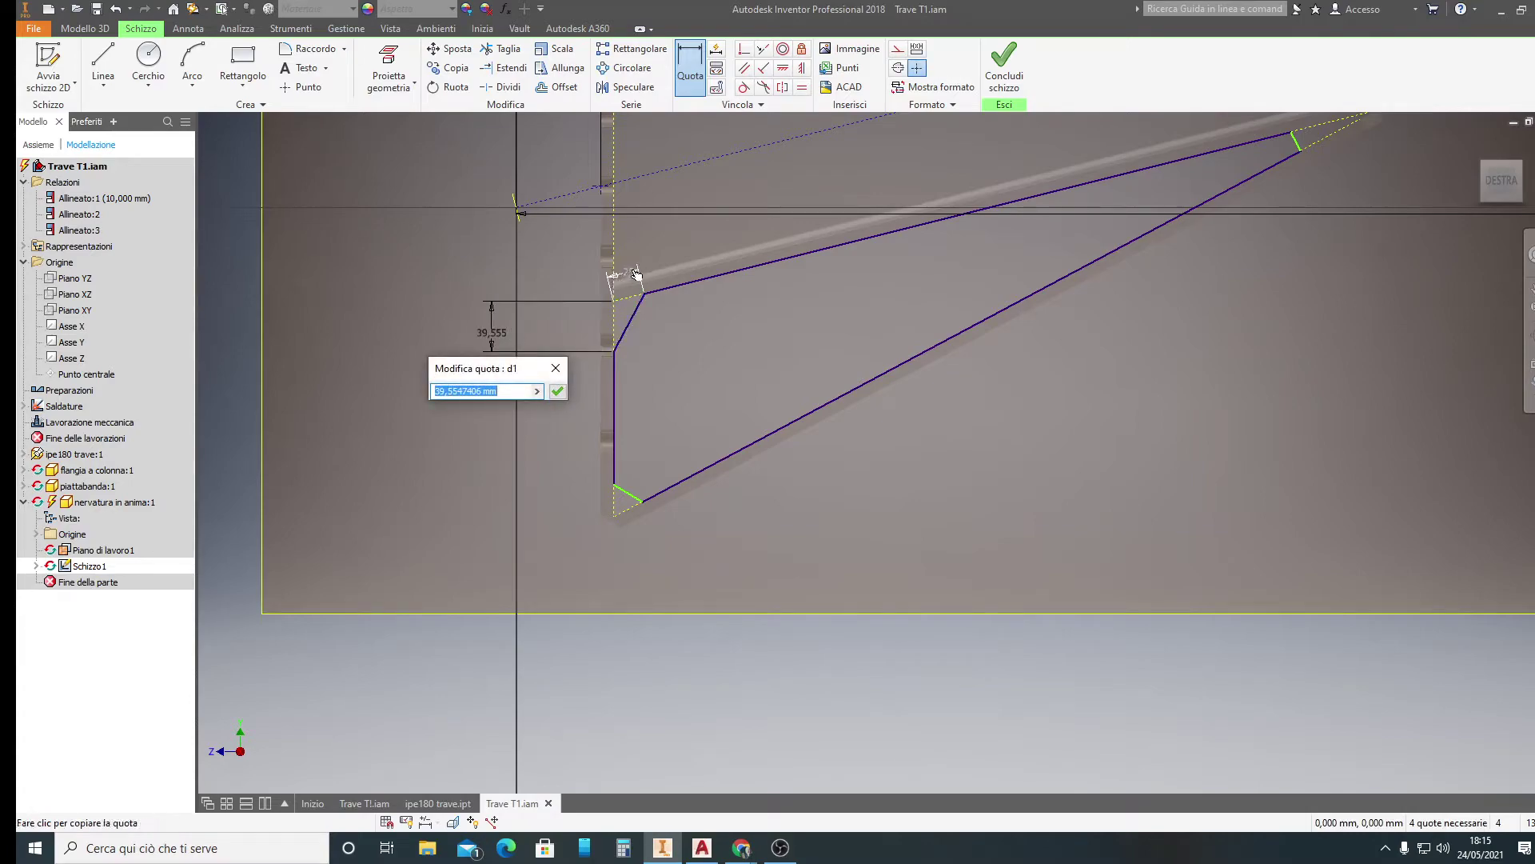
{"action": "type", "text": "d0"}
{"action": "left_click", "coordinate": [558, 391]}
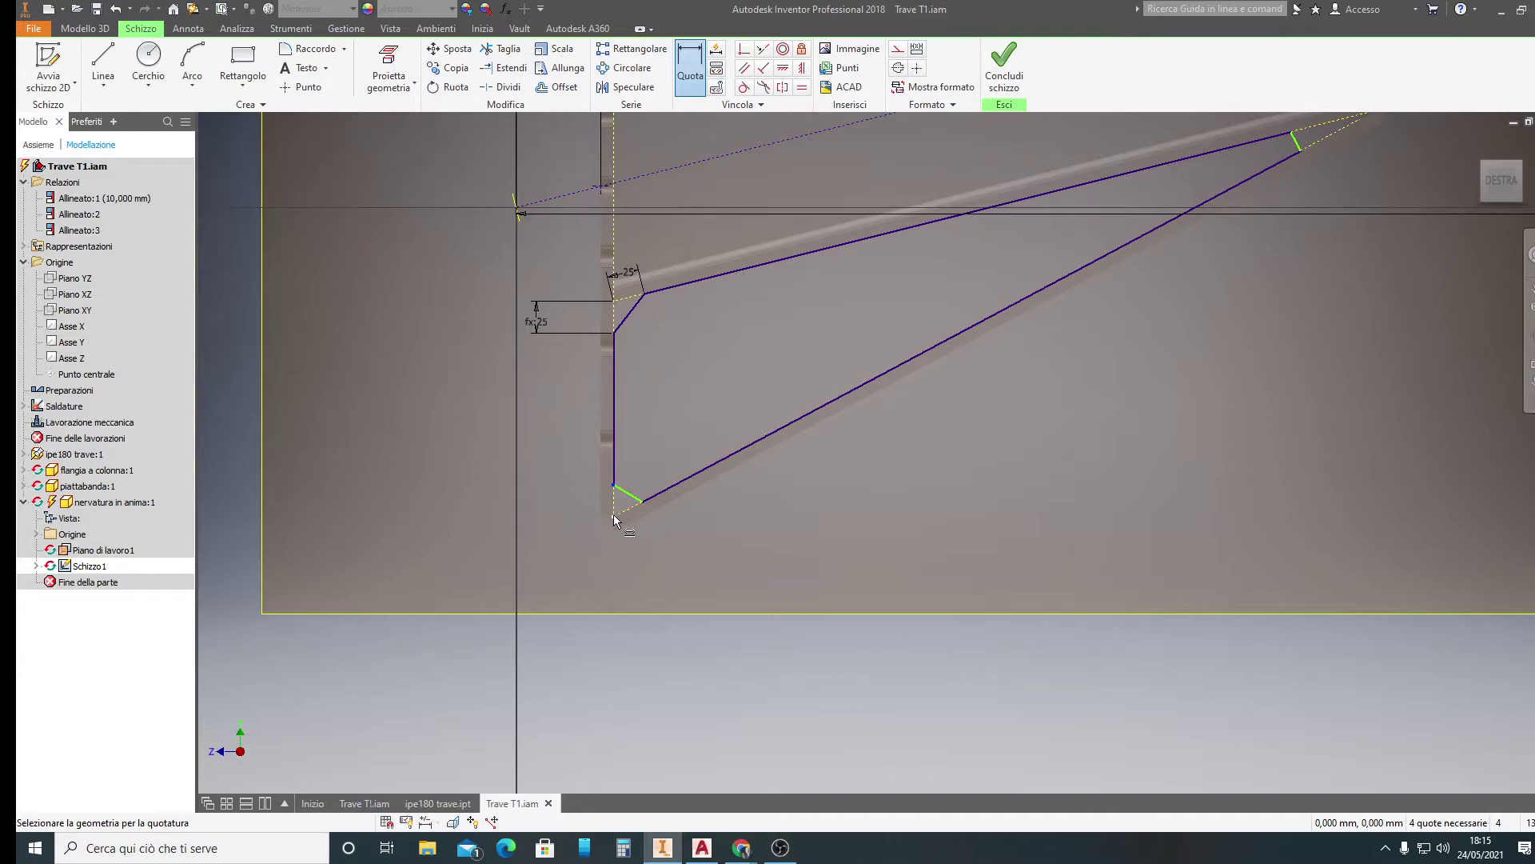
Dimension the bottom chamfer's vertical and aligned lengths, linked to the first dimension
{"action": "left_click", "coordinate": [549, 511]}
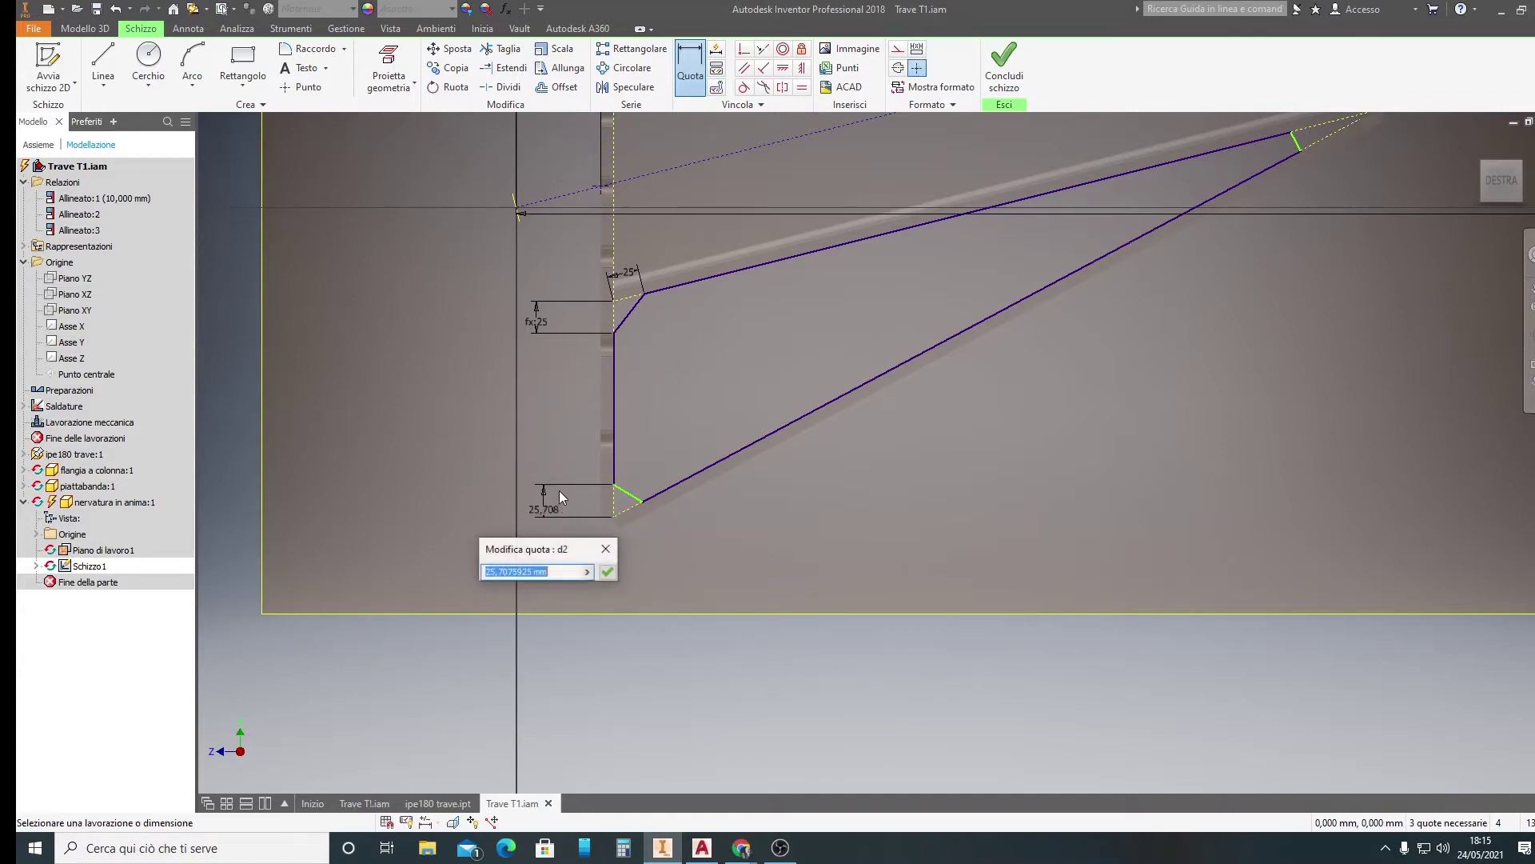
{"action": "left_click", "coordinate": [532, 320]}
{"action": "left_click", "coordinate": [607, 571]}
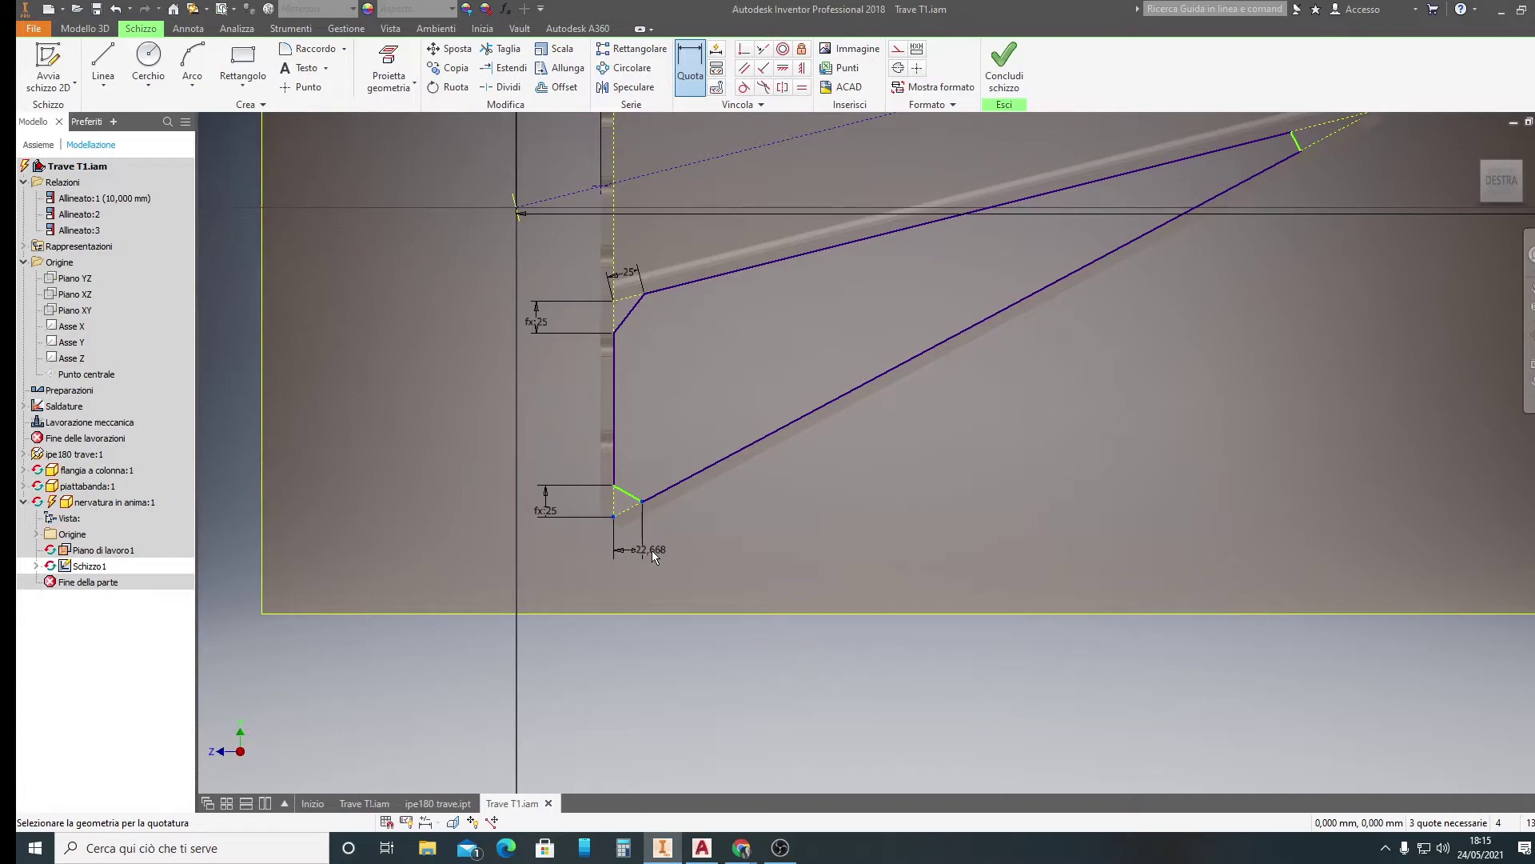
{"action": "right_click", "coordinate": [651, 550]}
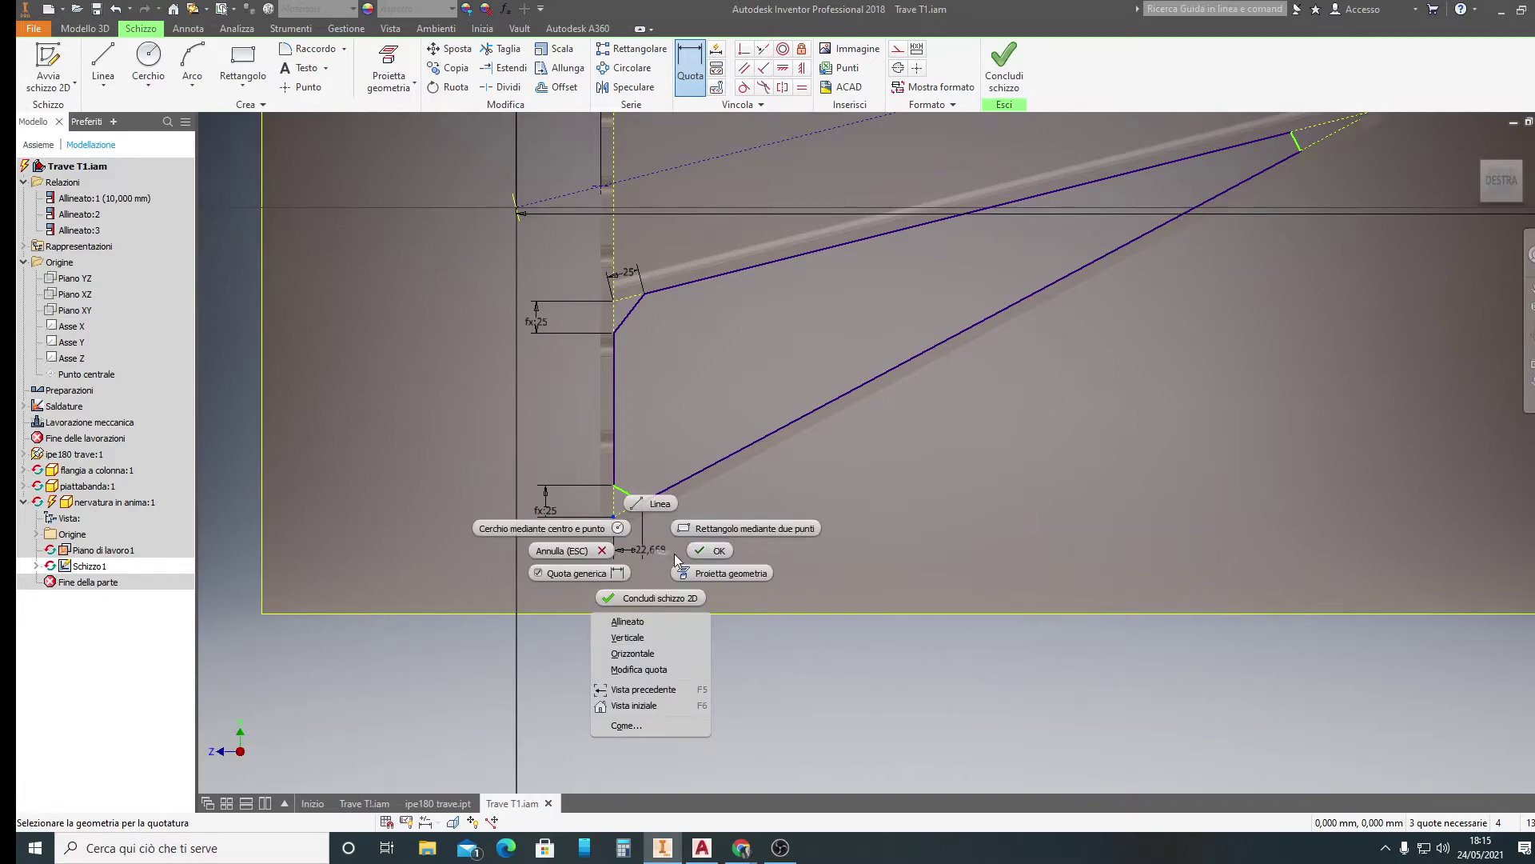
{"action": "left_click", "coordinate": [651, 622]}
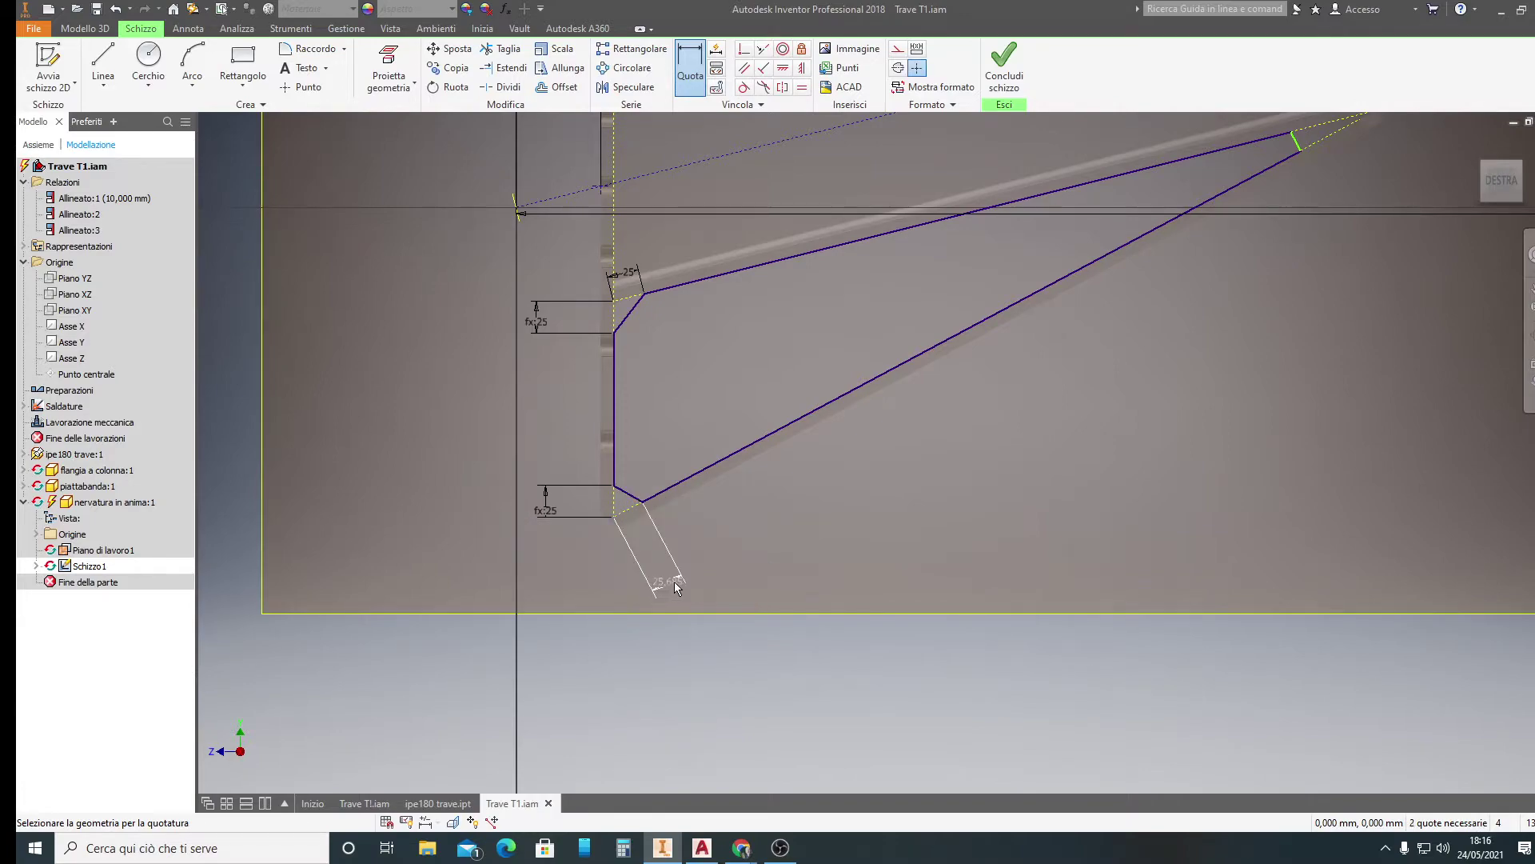
{"action": "left_click", "coordinate": [676, 587]}
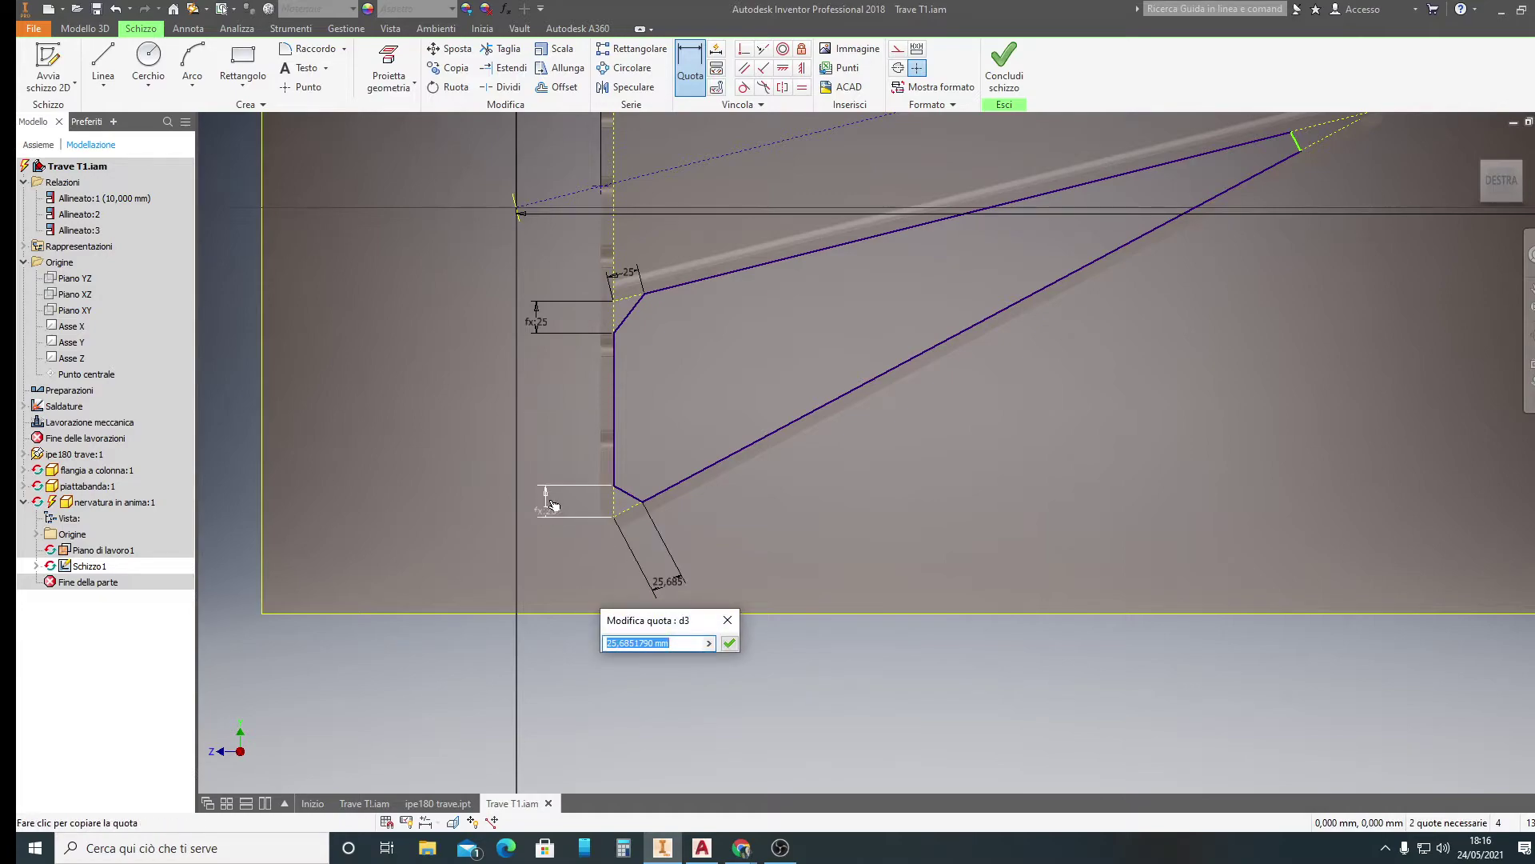
{"action": "left_click", "coordinate": [551, 503]}
{"action": "left_click", "coordinate": [729, 645]}
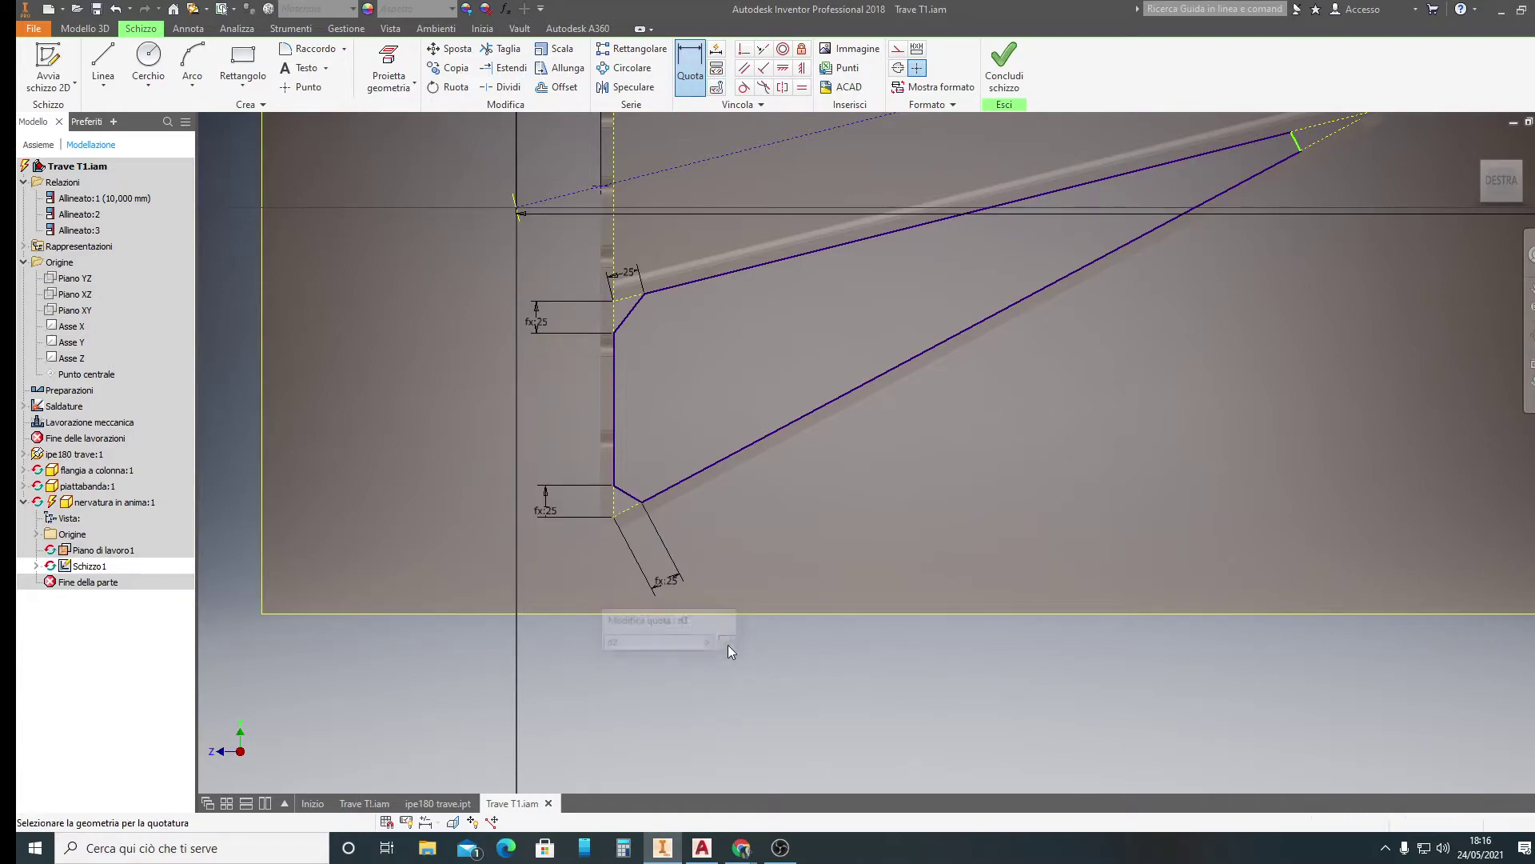
{"action": "middle_click_drag", "start_coordinate": [1289, 158], "coordinate": [921, 454]}
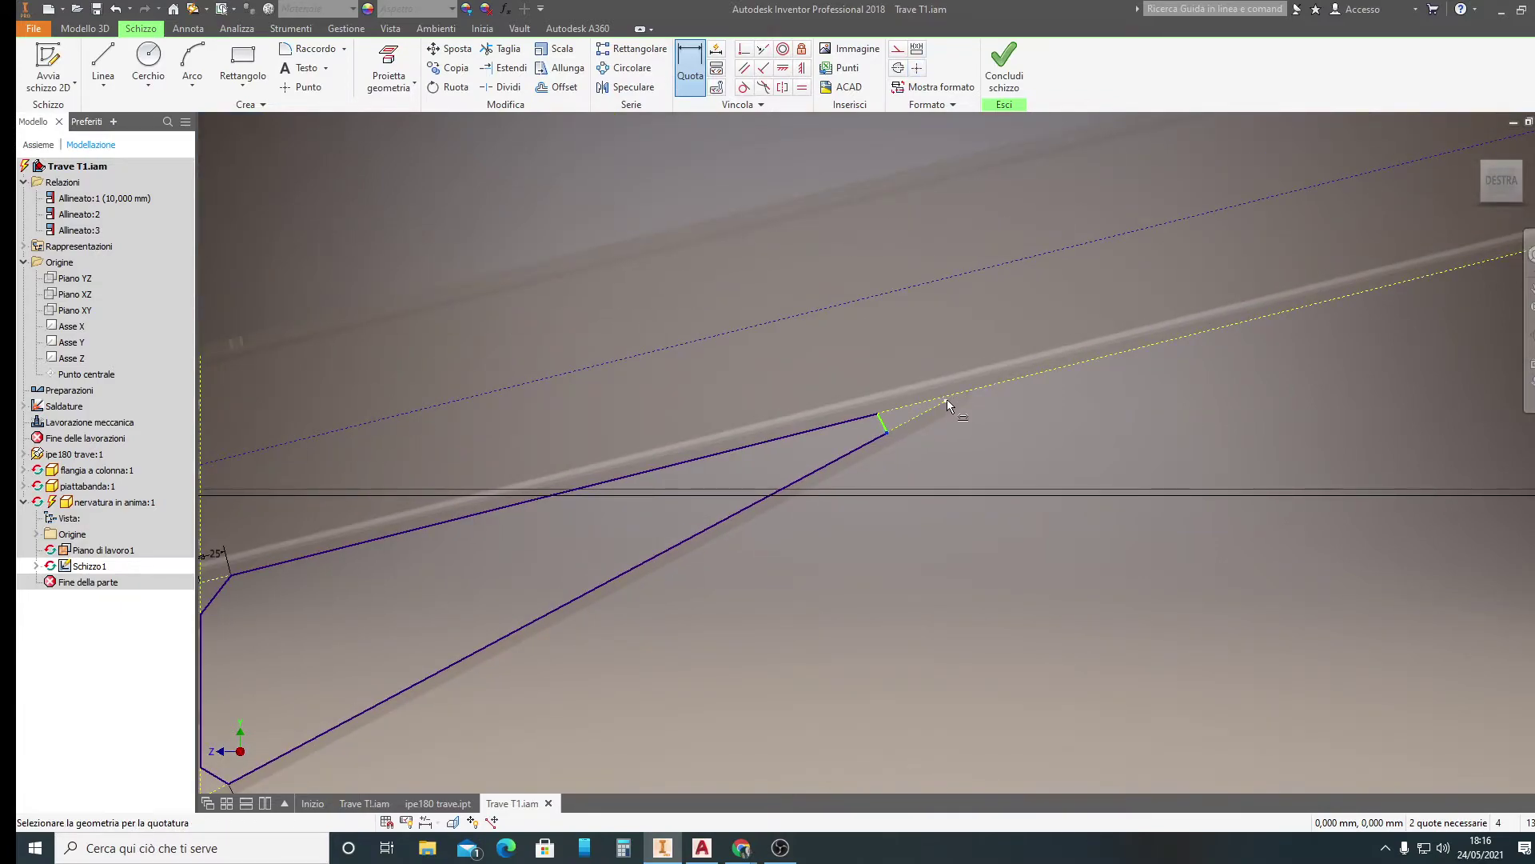
Exit dimensioning and try dragging the rib's far tip point, cancelling the move
{"action": "scroll", "coordinate": [947, 400], "scroll_direction": "down", "scroll_amount": 5}
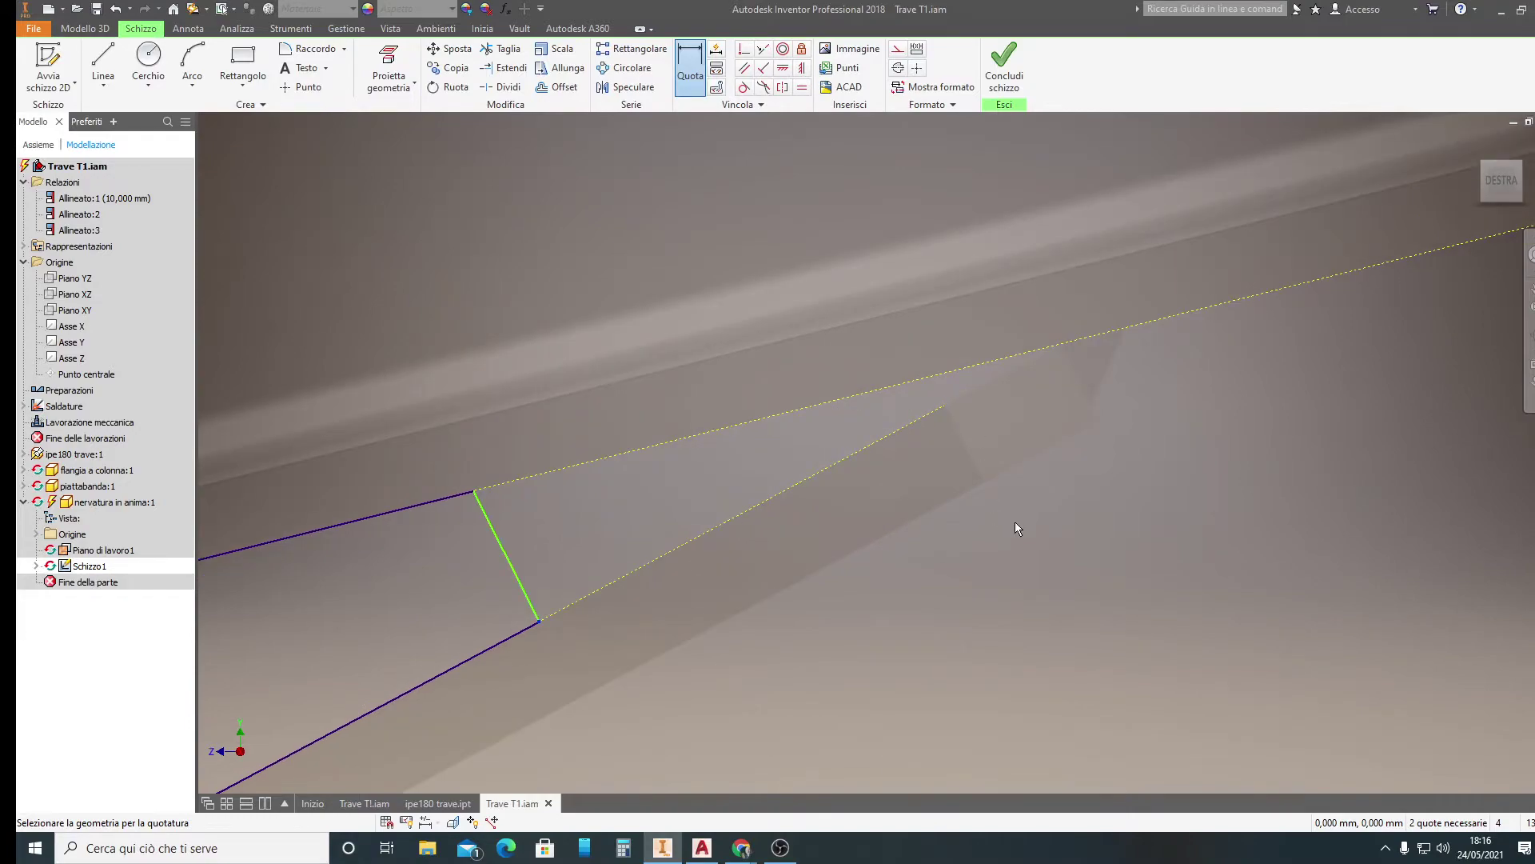
{"action": "key", "text": "Escape"}
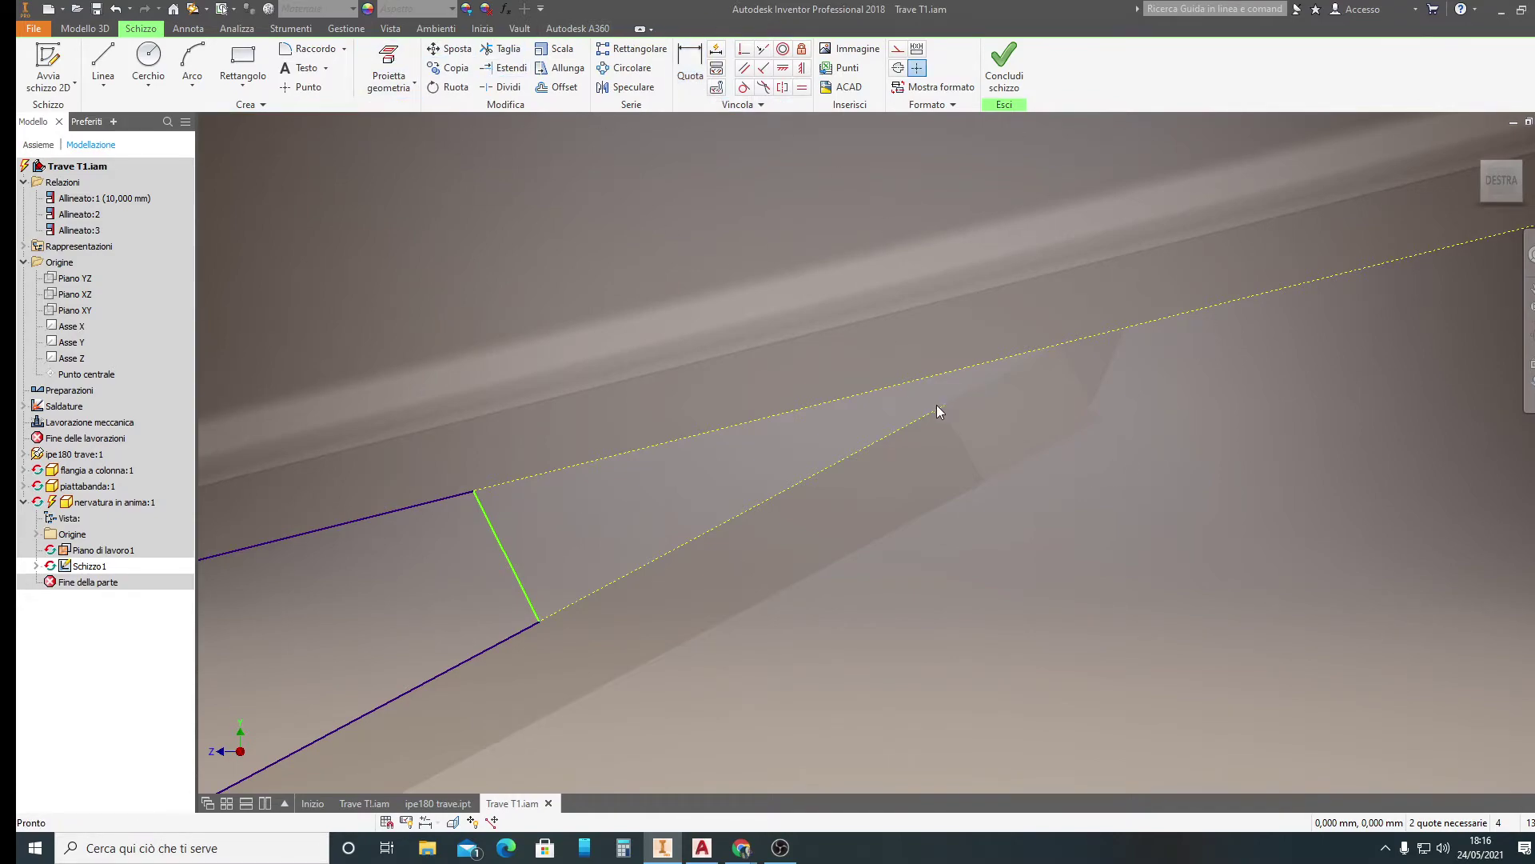
{"action": "left_click_drag", "start_coordinate": [943, 406], "coordinate": [1005, 374]}
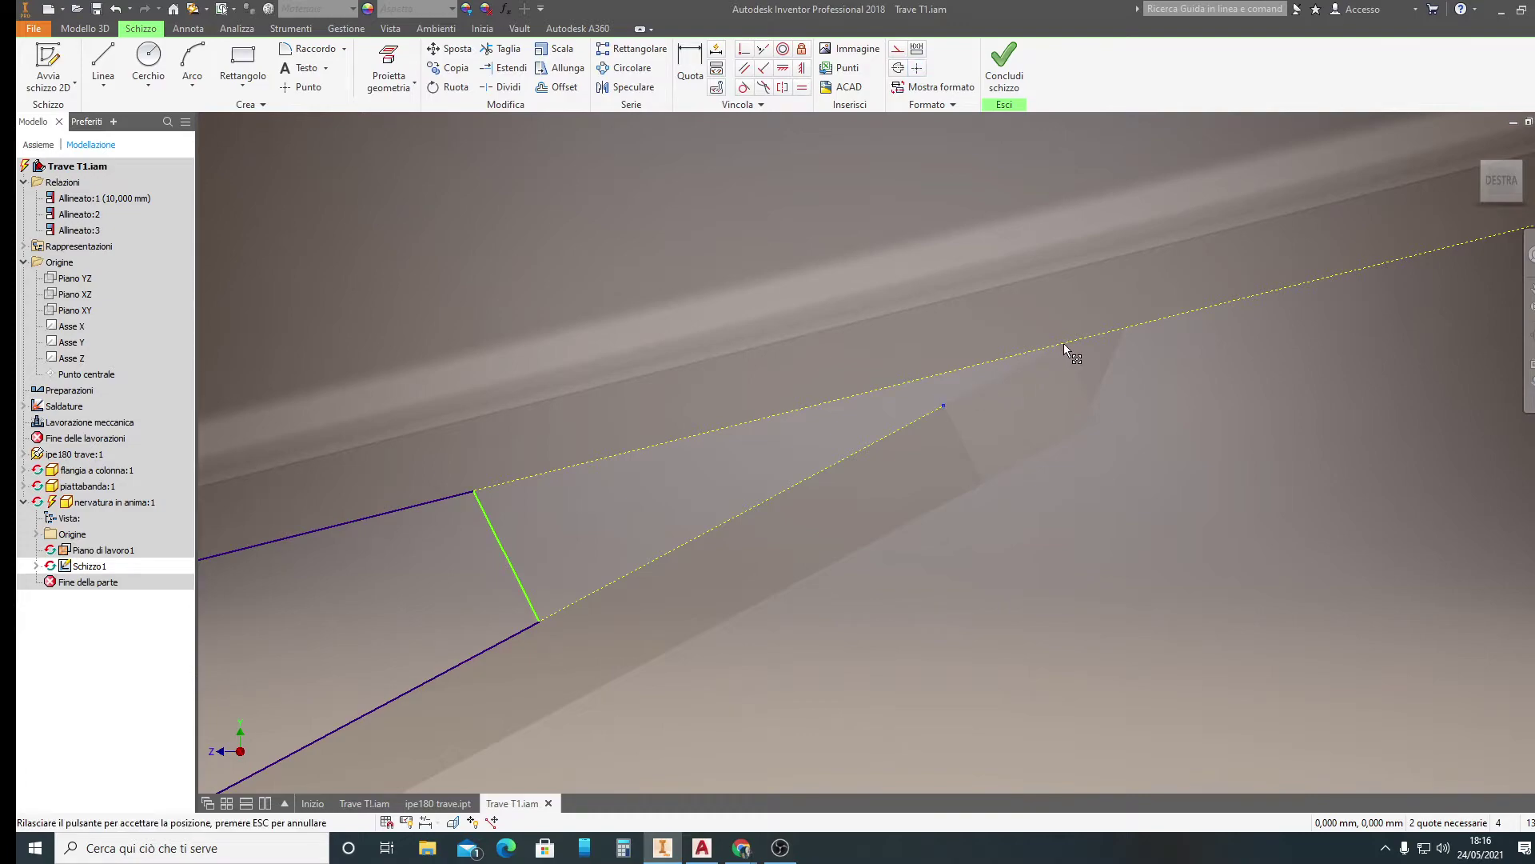
{"action": "key", "text": "Escape"}
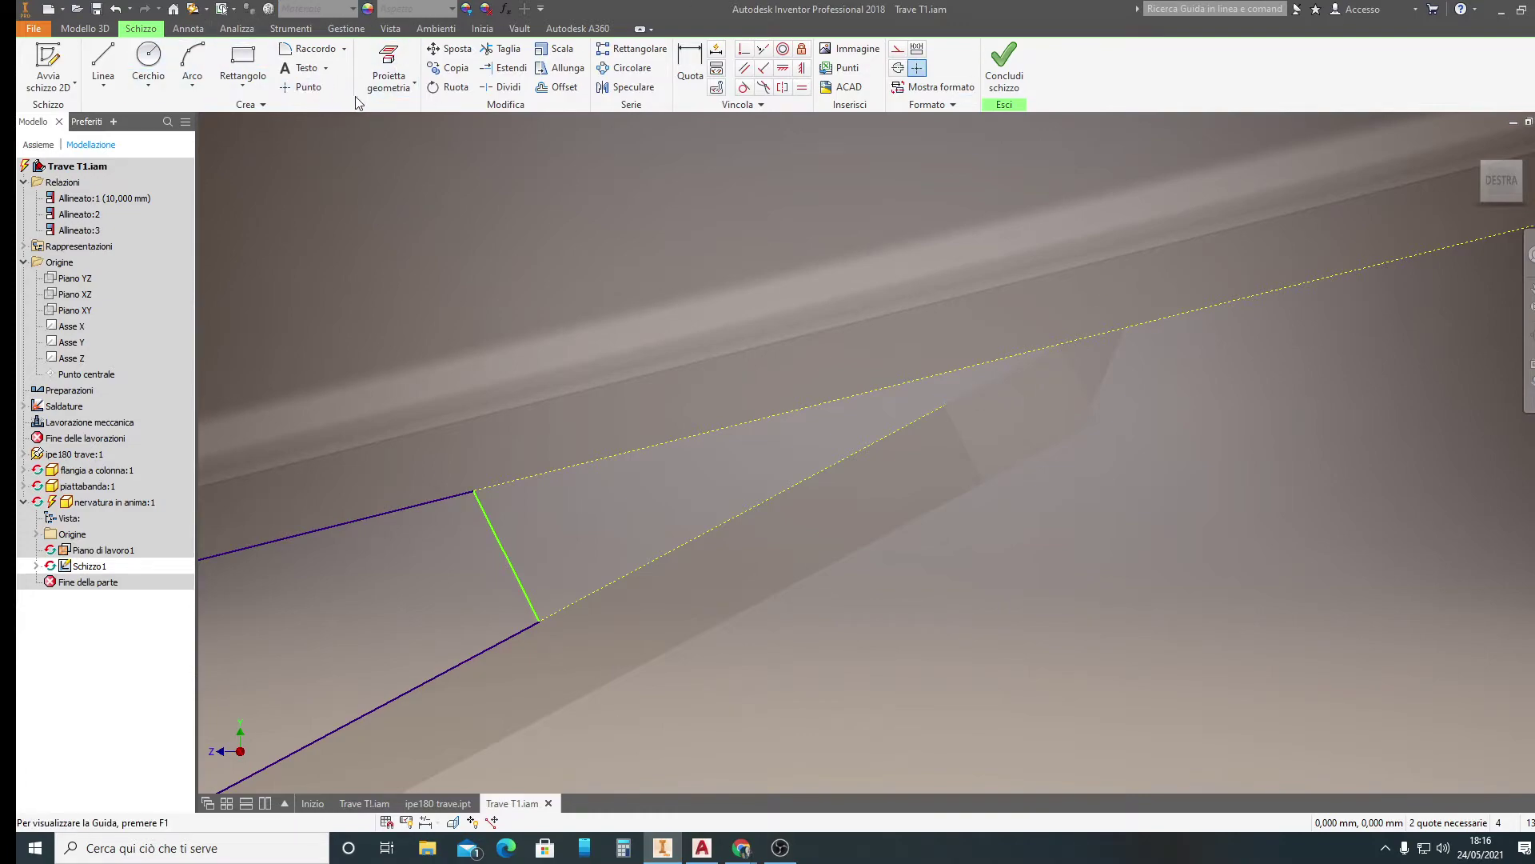
Project the beam edge near the rib tip and make that short edge construction geometry
{"action": "left_click", "coordinate": [413, 83]}
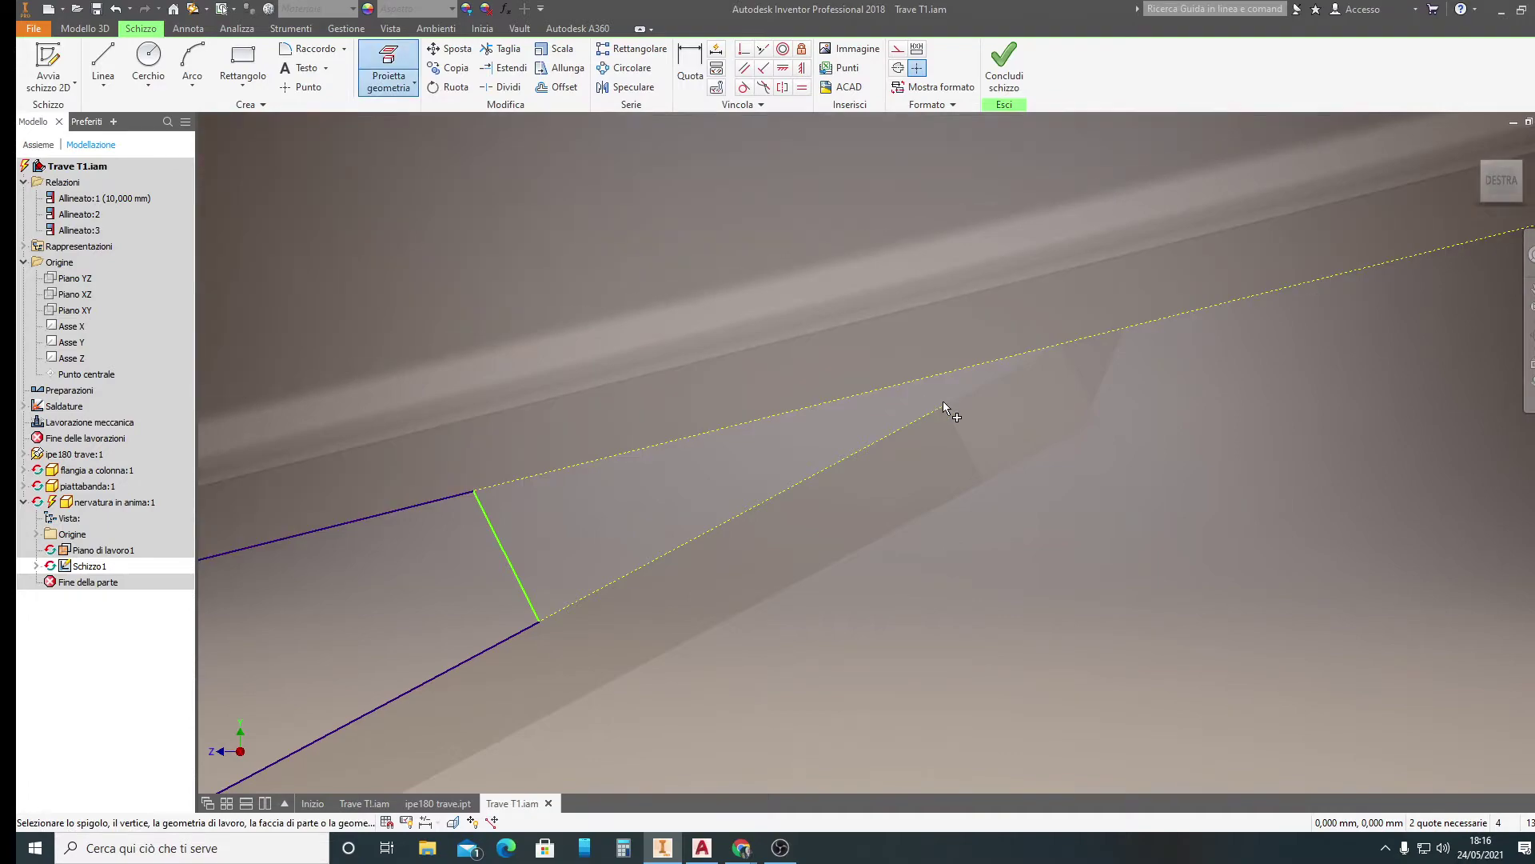
{"action": "left_click", "coordinate": [958, 397]}
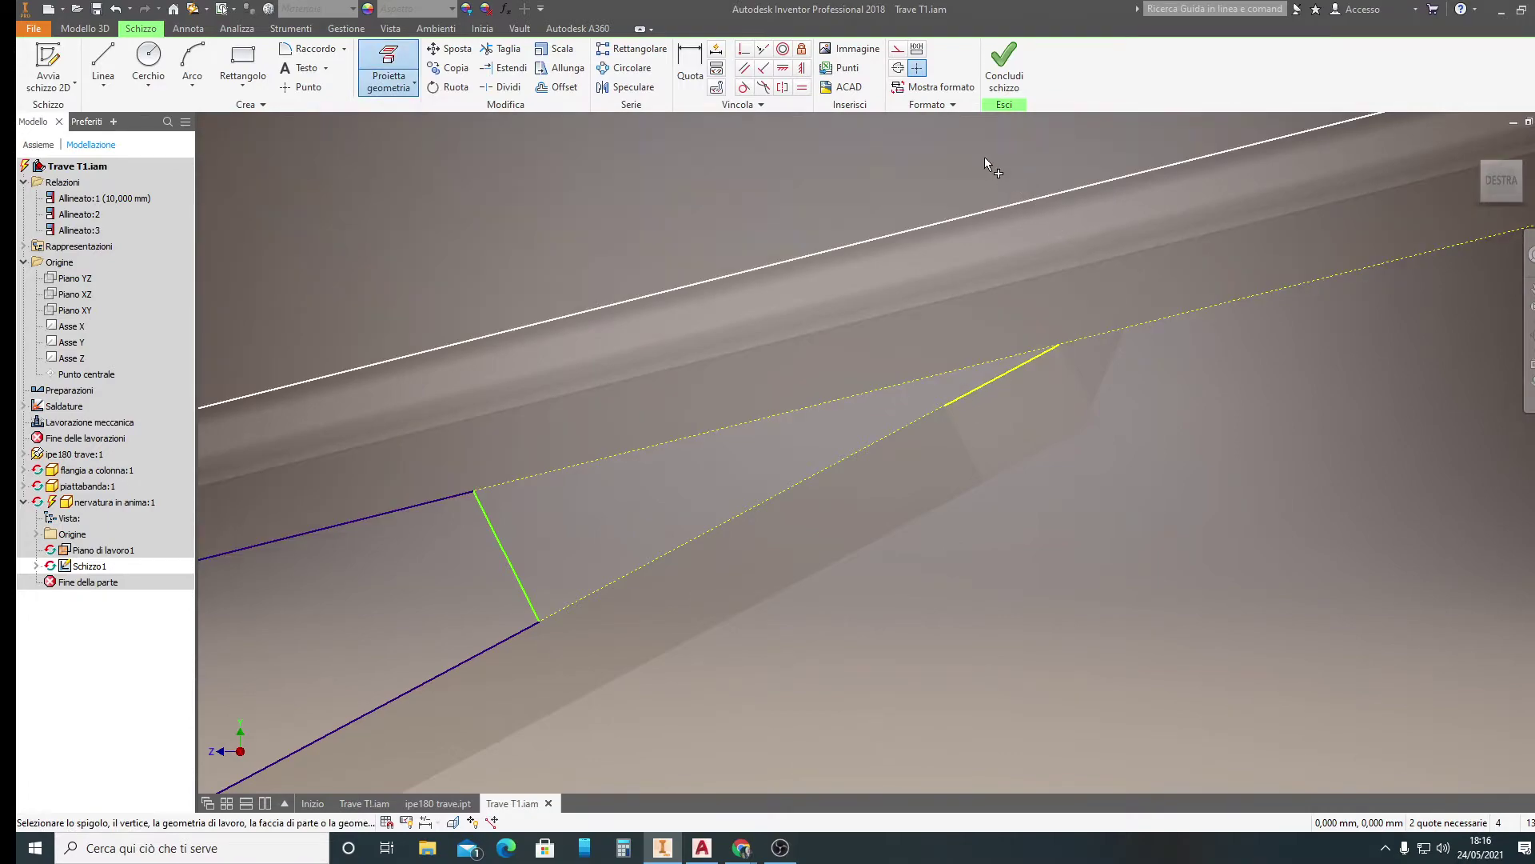
{"action": "key", "text": "Escape"}
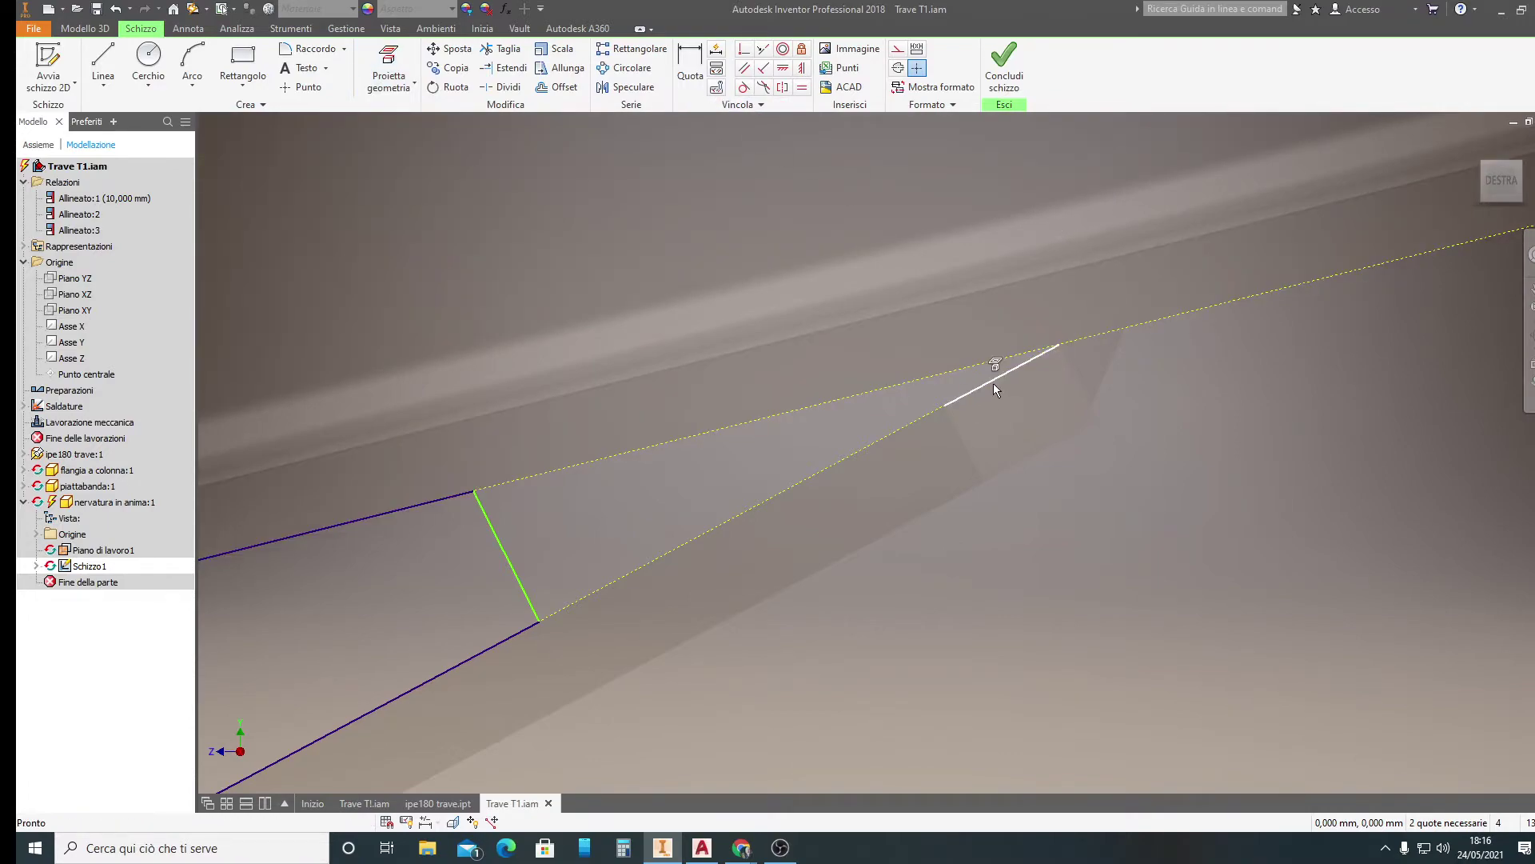
{"action": "left_click", "coordinate": [994, 385]}
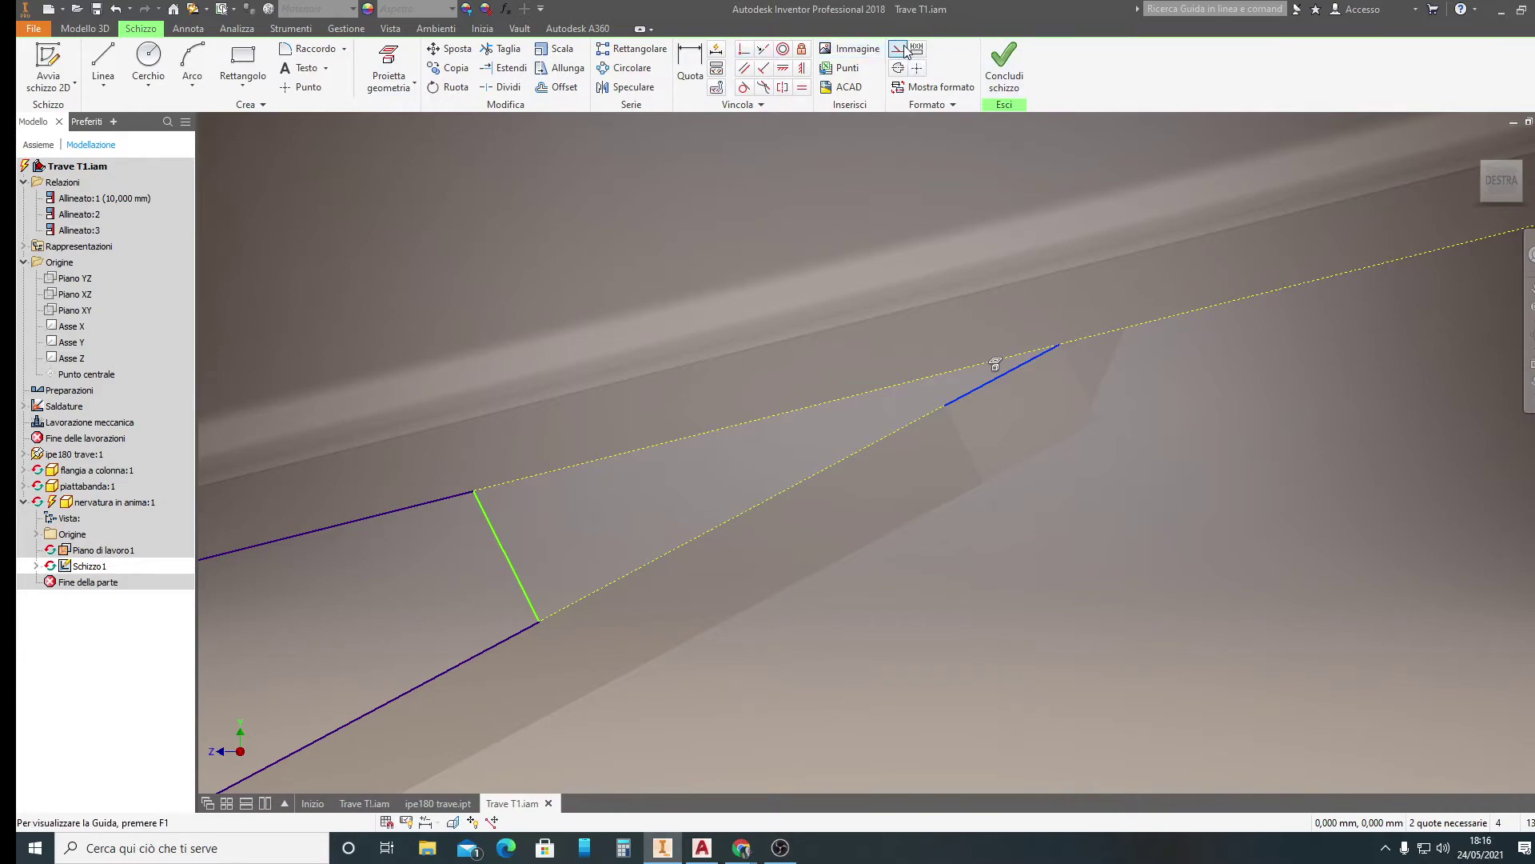
{"action": "left_click", "coordinate": [906, 49]}
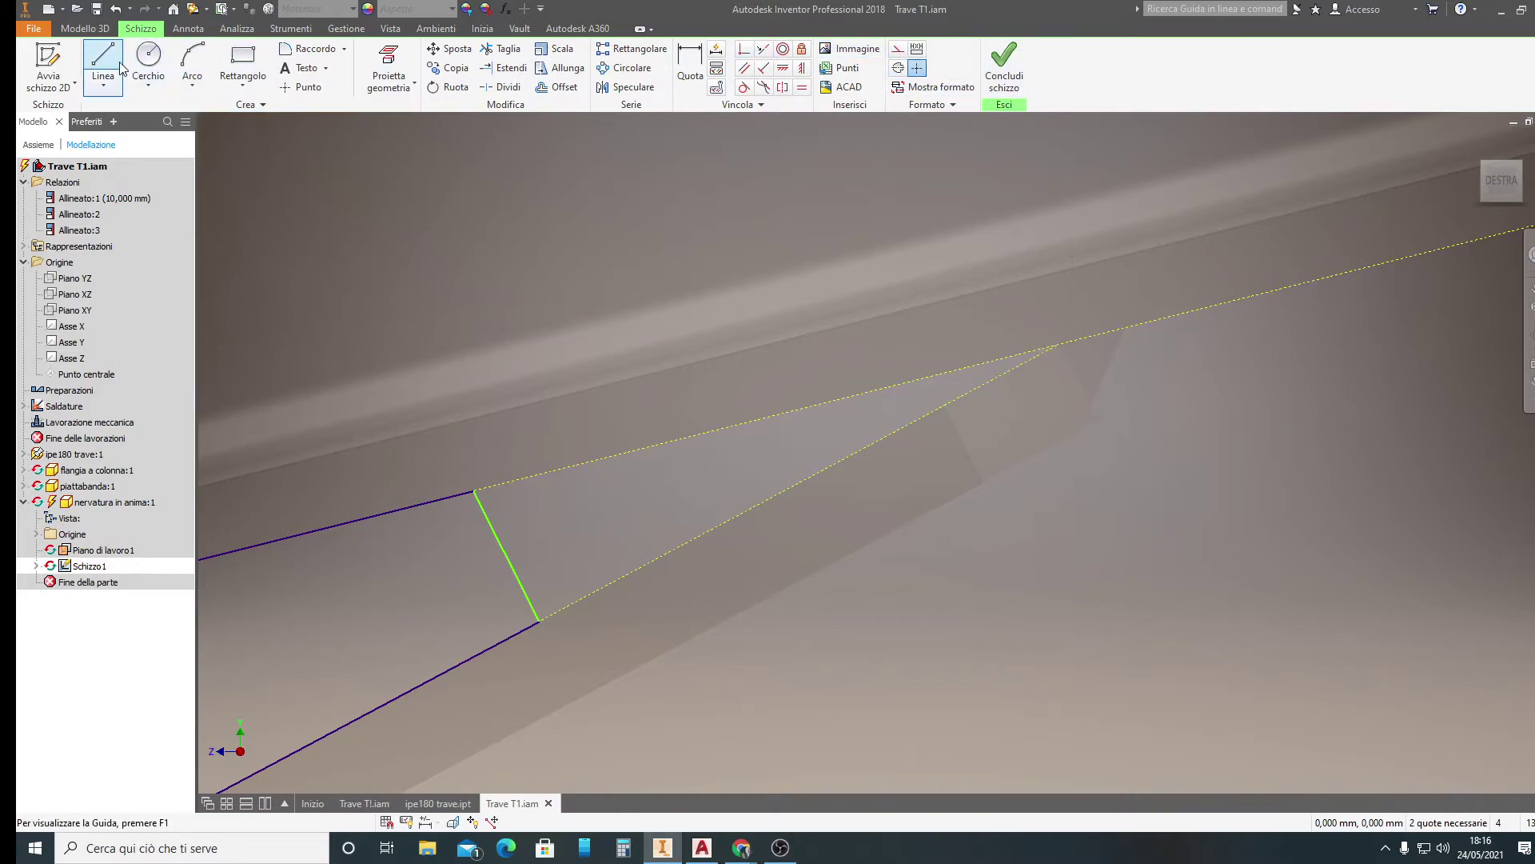
{"action": "left_click", "coordinate": [690, 68]}
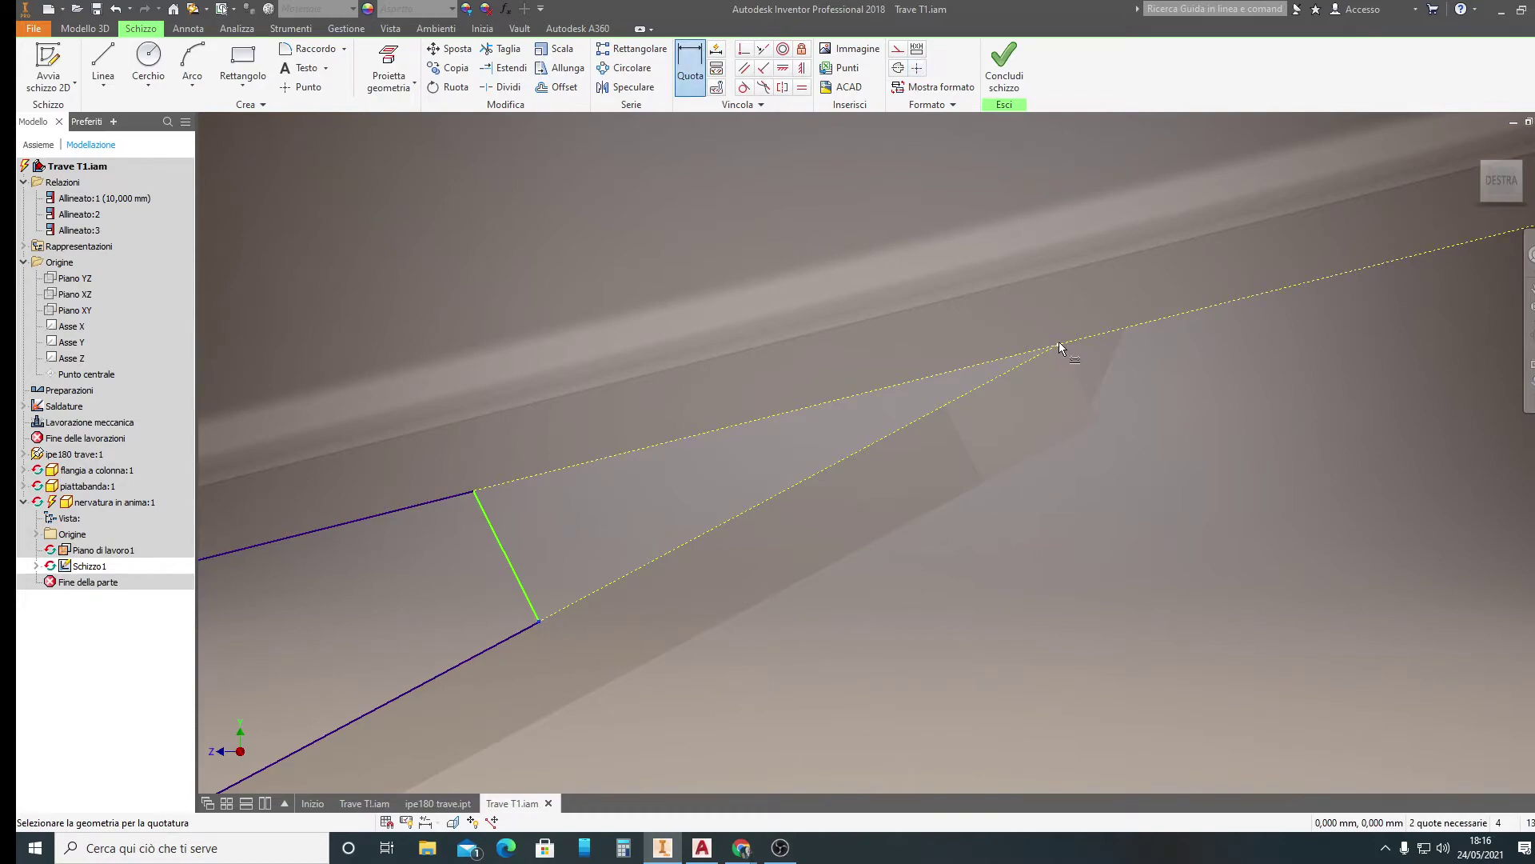
Add a 50 mm aligned dimension at the rib tip, set to d0*2
{"action": "scroll", "coordinate": [1053, 458], "scroll_direction": "down", "scroll_amount": 3}
{"action": "scroll", "coordinate": [1044, 459], "scroll_direction": "down", "scroll_amount": 2}
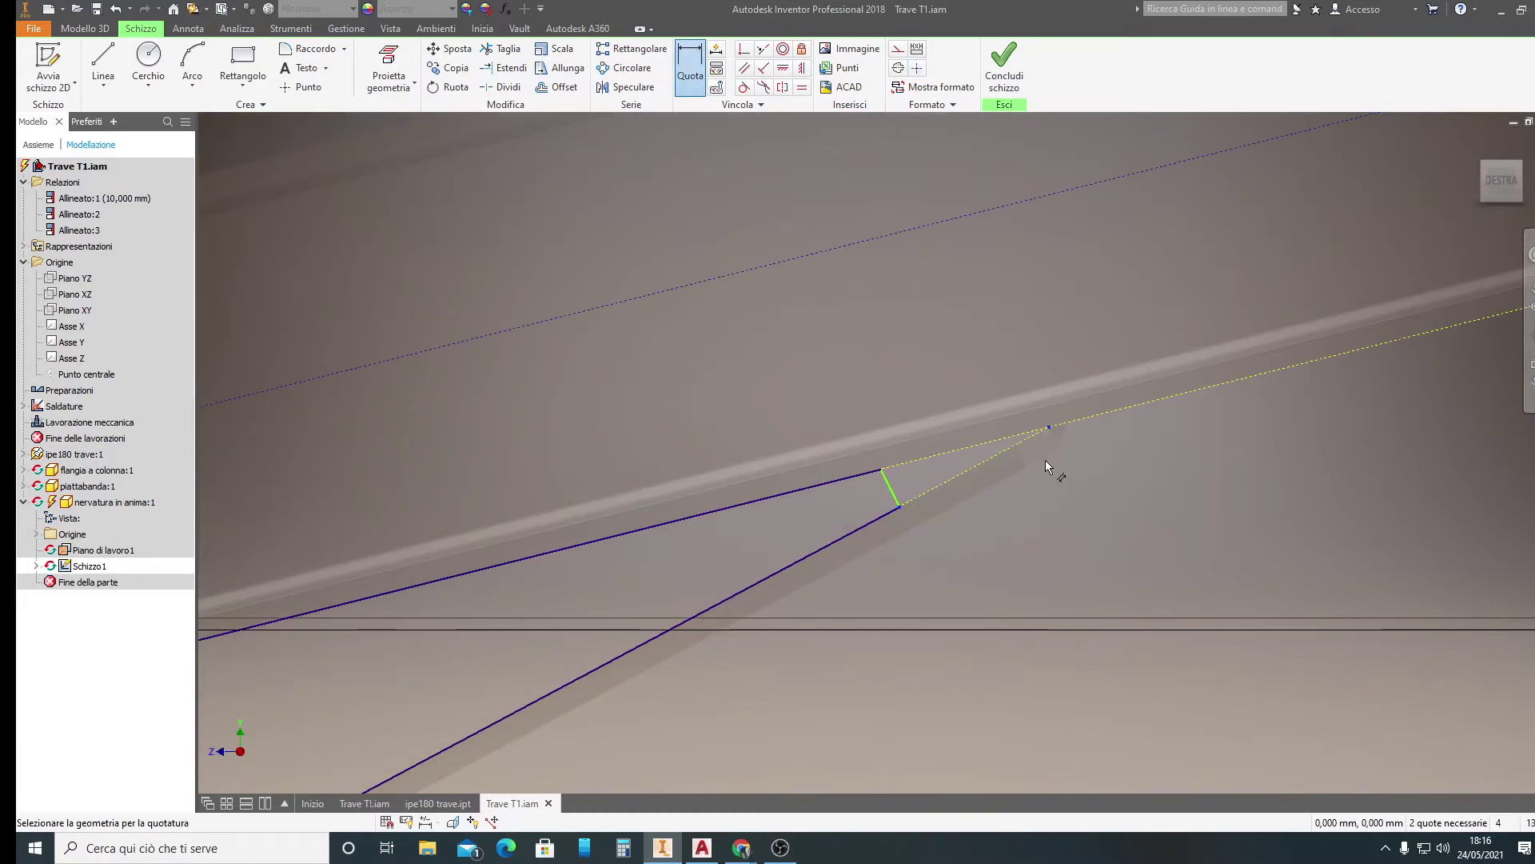
{"action": "left_click", "coordinate": [1049, 428]}
{"action": "right_click", "coordinate": [1026, 568]}
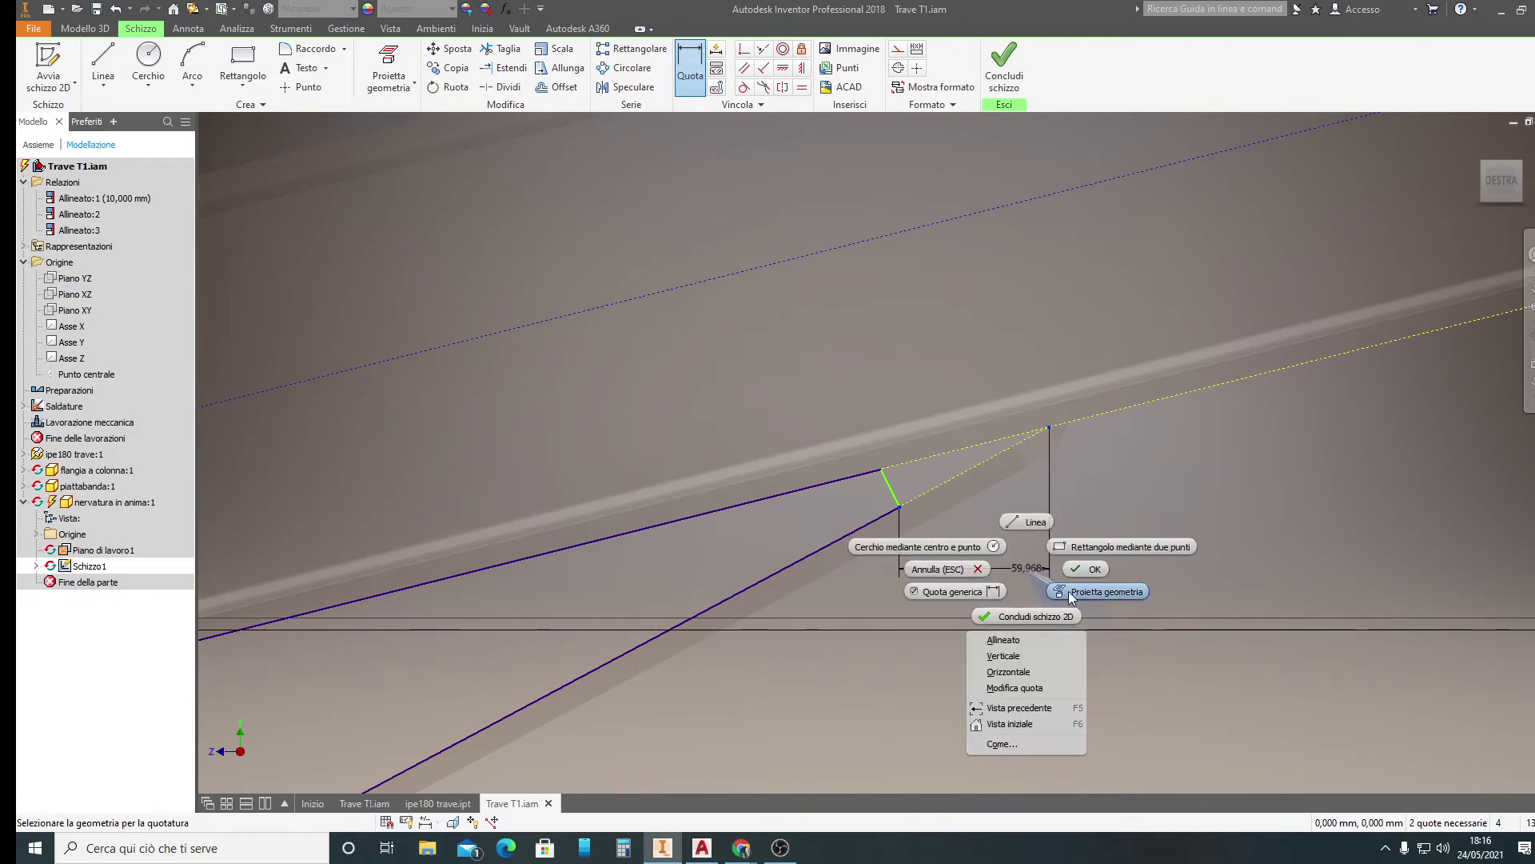
{"action": "left_click", "coordinate": [1003, 640]}
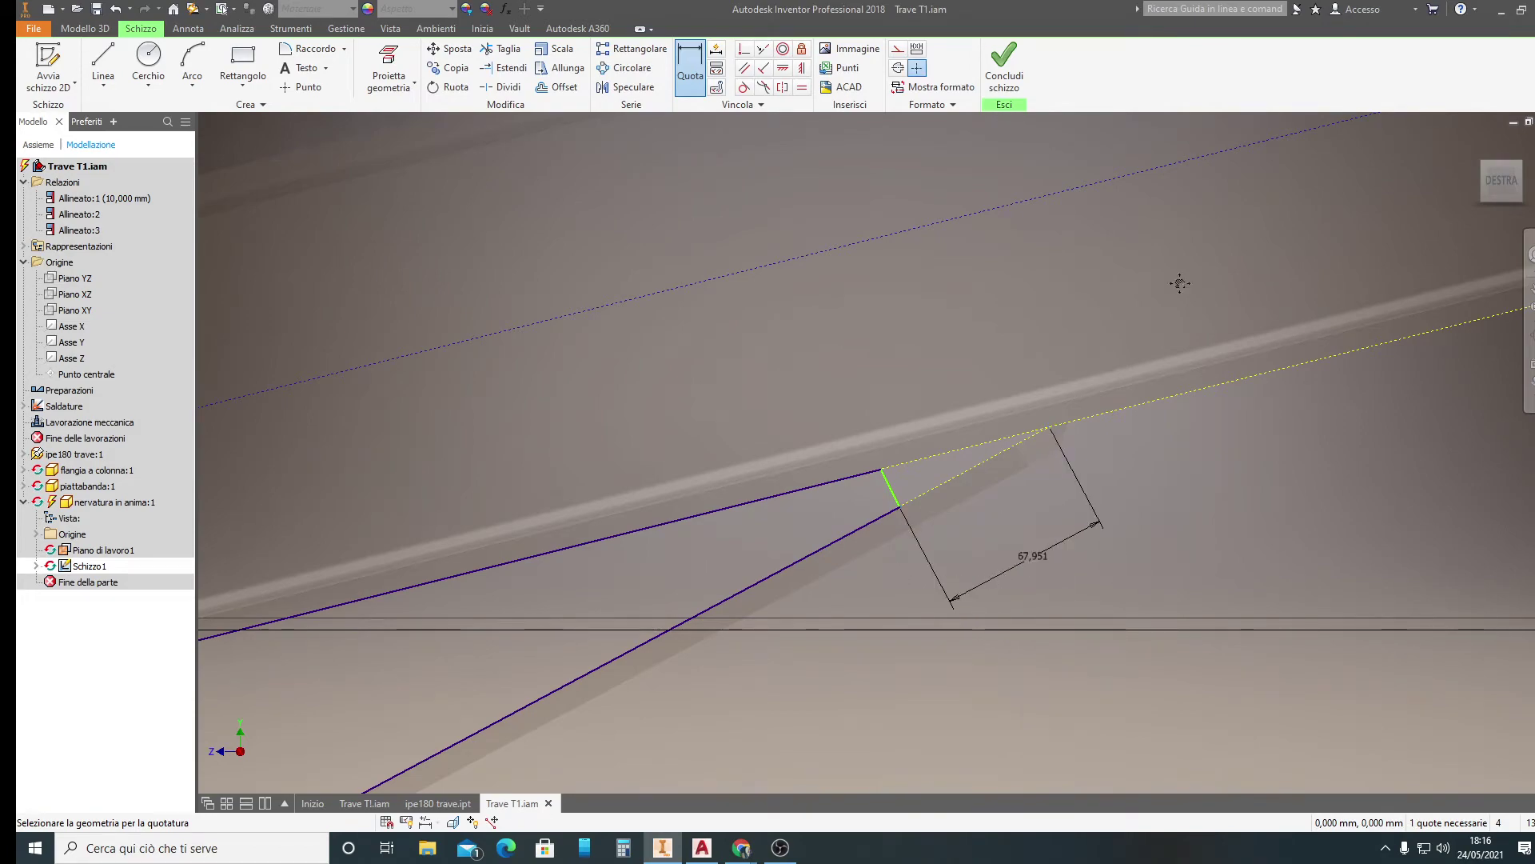
{"action": "middle_click_drag", "start_coordinate": [1179, 283], "coordinate": [1236, 207]}
{"action": "scroll", "coordinate": [1235, 208], "scroll_direction": "down", "scroll_amount": 2}
{"action": "scroll", "coordinate": [1236, 209], "scroll_direction": "down", "scroll_amount": 2}
{"action": "scroll", "coordinate": [1236, 209], "scroll_direction": "up", "scroll_amount": 4}
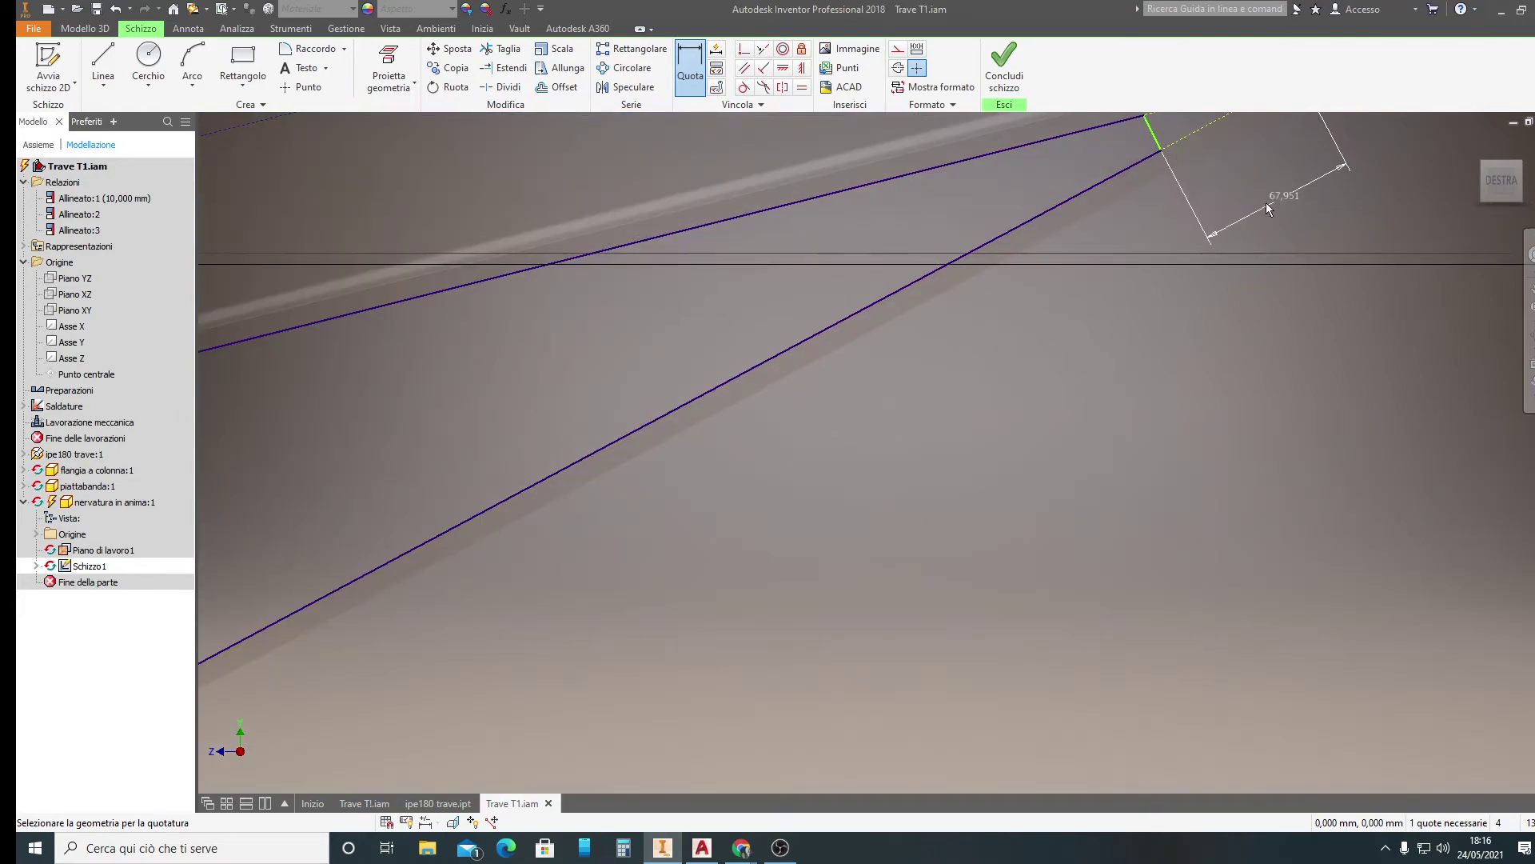
{"action": "scroll", "coordinate": [1276, 199], "scroll_direction": "down", "scroll_amount": 2}
{"action": "left_click", "coordinate": [1279, 201]}
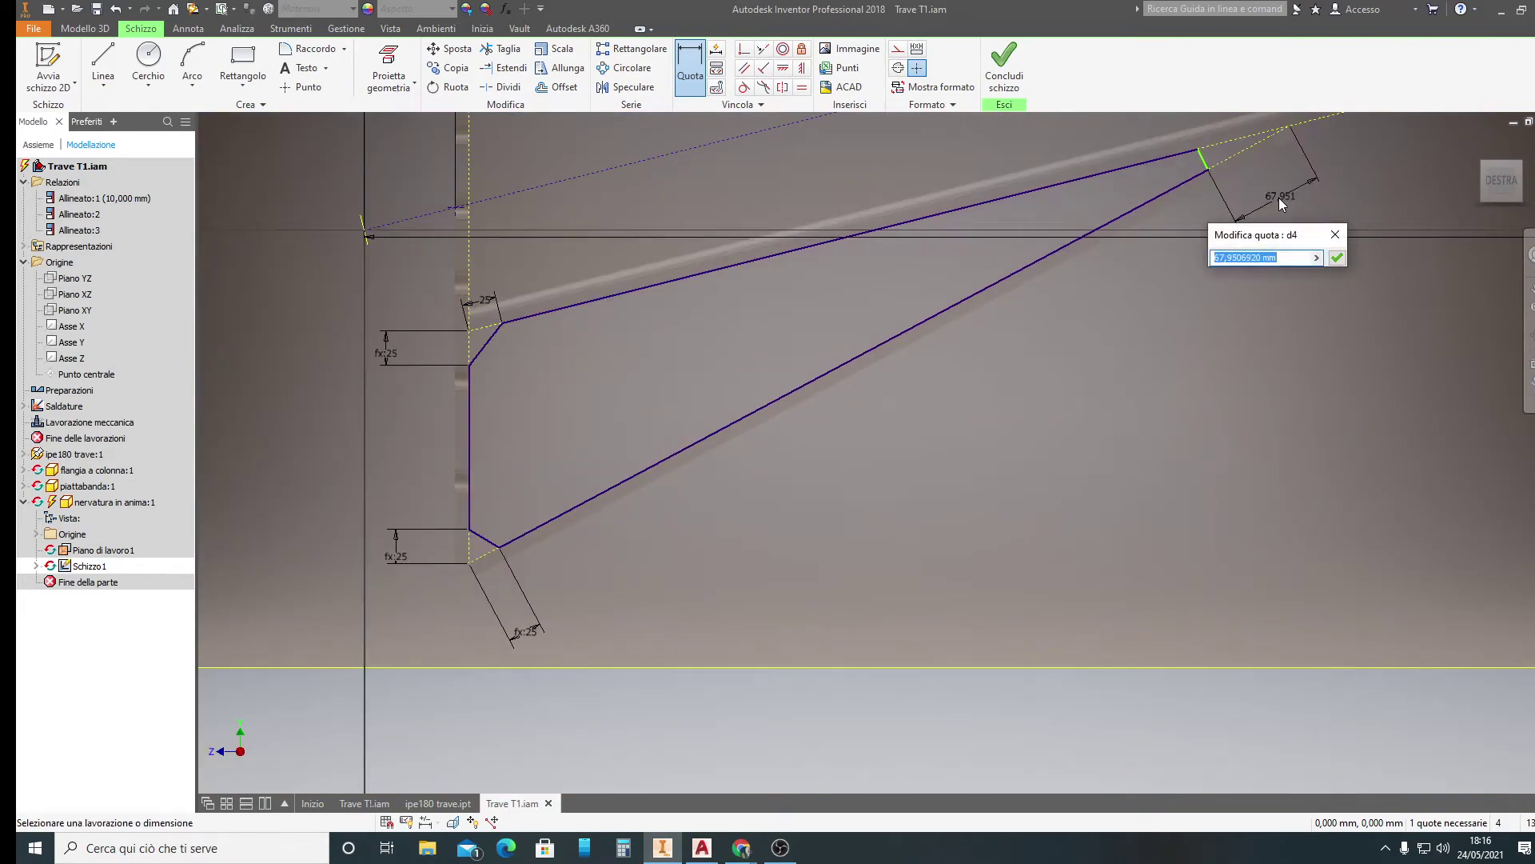
{"action": "left_click", "coordinate": [485, 314]}
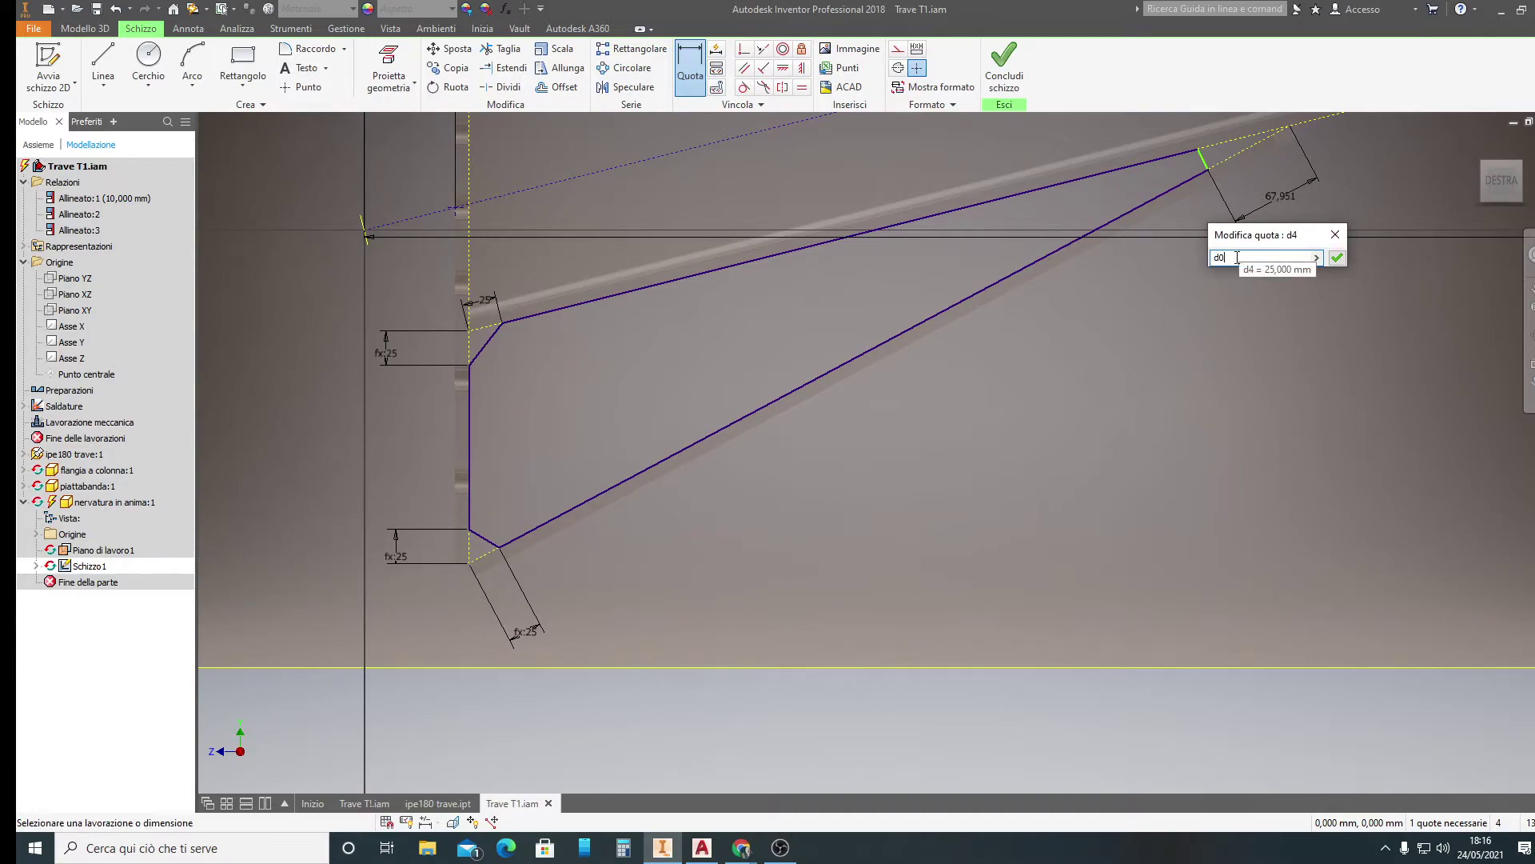
{"action": "type", "text": "*"}
{"action": "key", "text": "Return"}
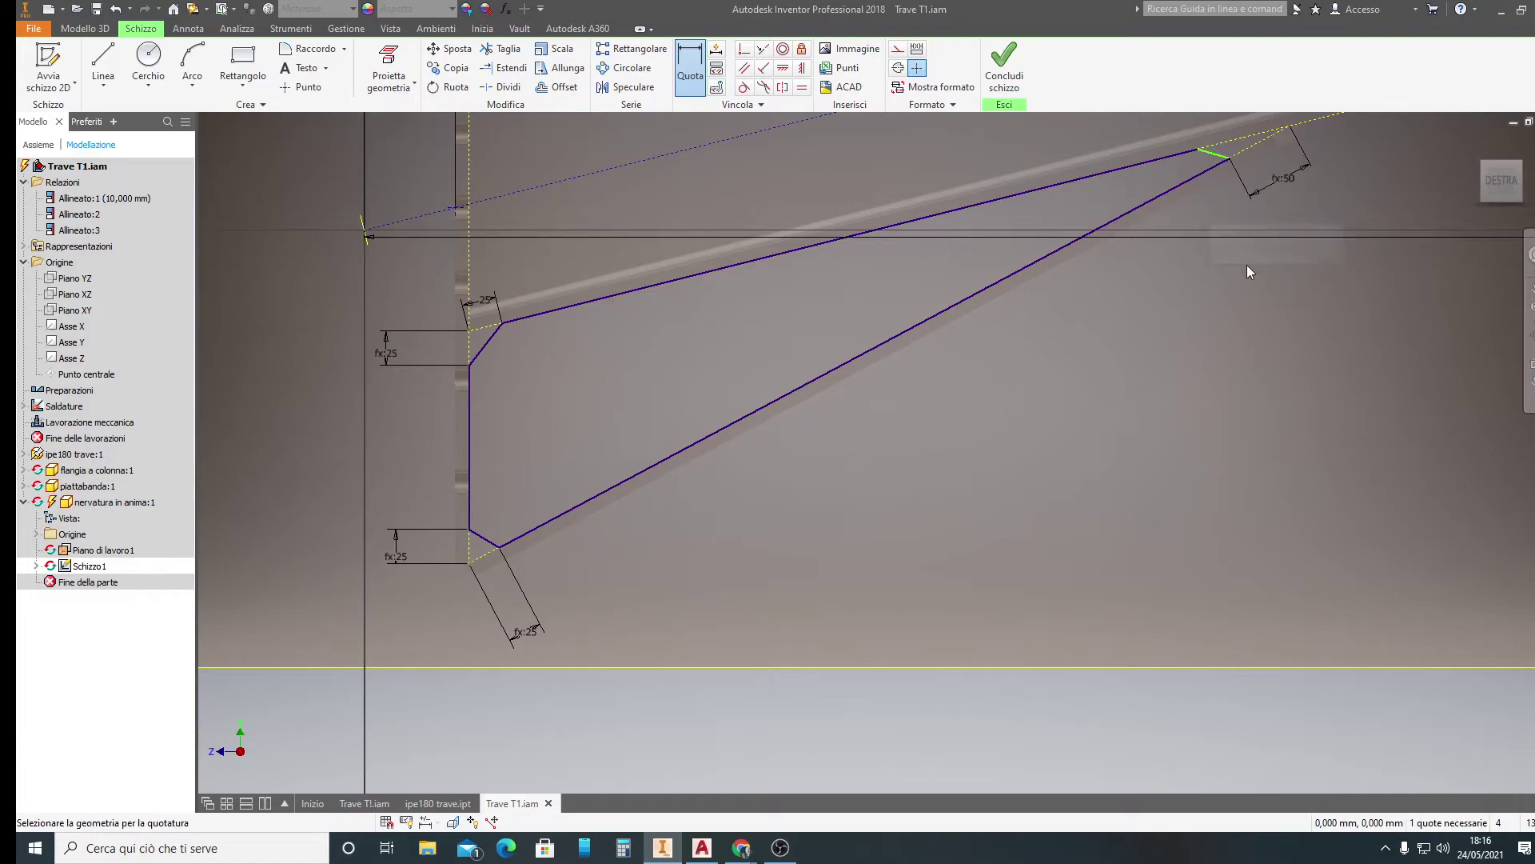
{"action": "scroll", "coordinate": [1223, 332], "scroll_direction": "down", "scroll_amount": 2}
{"action": "scroll", "coordinate": [1217, 342], "scroll_direction": "up", "scroll_amount": 2}
{"action": "scroll", "coordinate": [1210, 328], "scroll_direction": "up", "scroll_amount": 2}
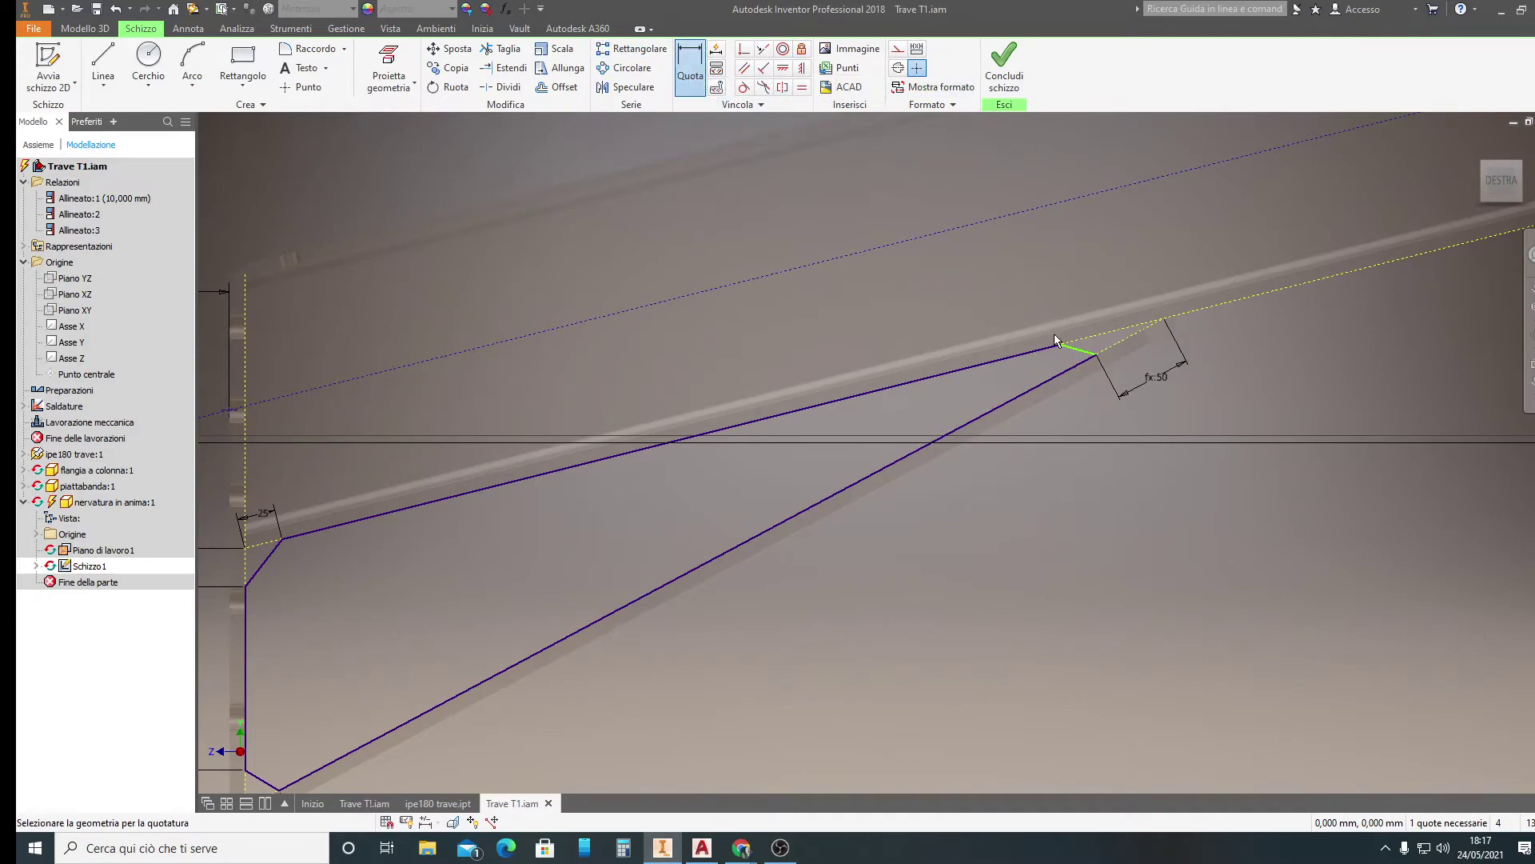
Add a second aligned tip dimension linked to d4, then finish the sketch
{"action": "left_click", "coordinate": [1162, 321]}
{"action": "right_click", "coordinate": [1099, 240]}
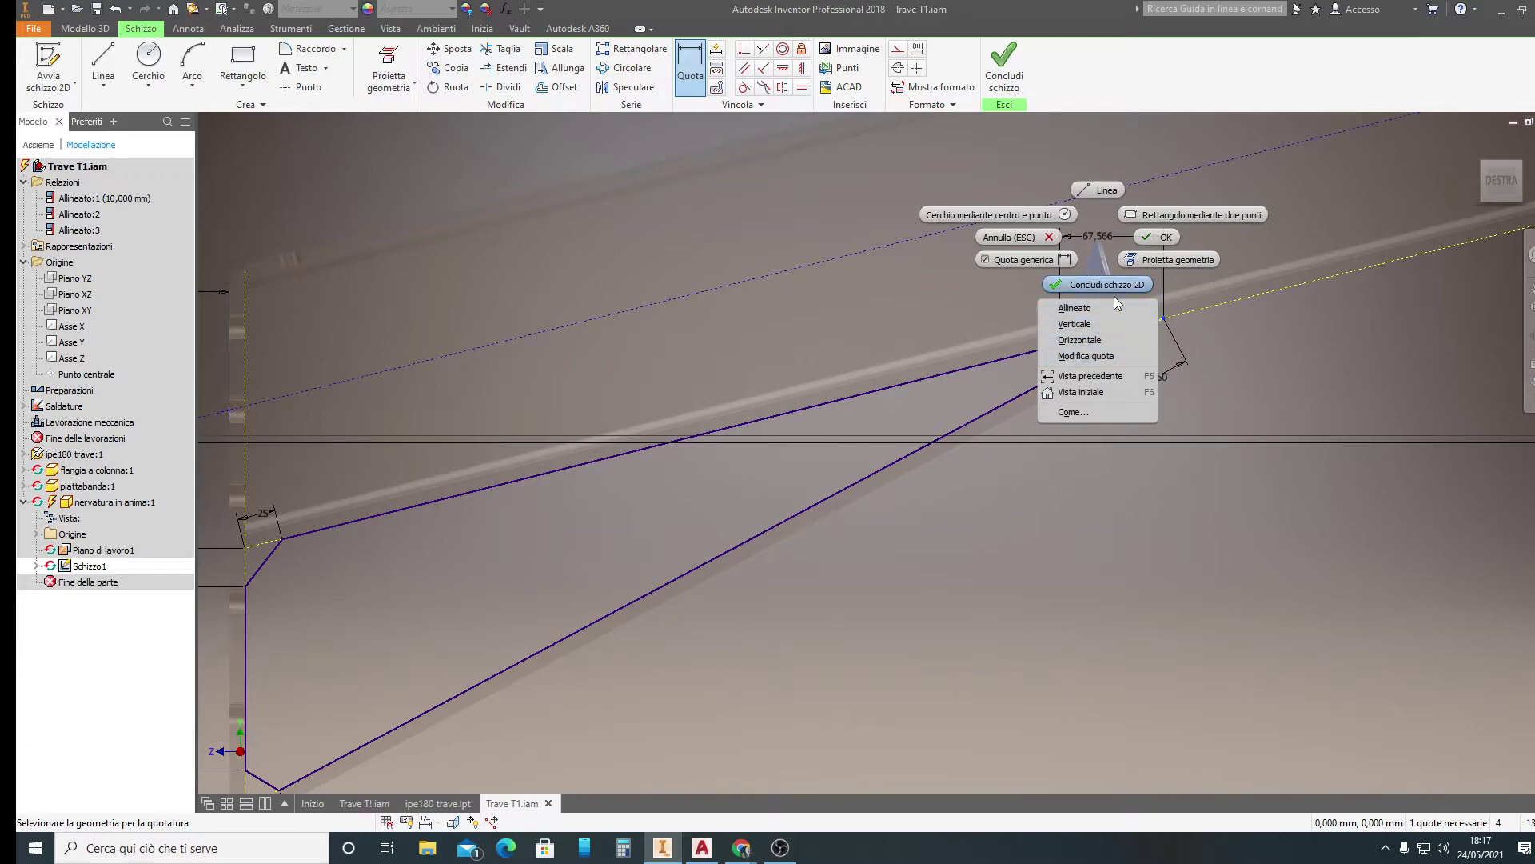
{"action": "left_click", "coordinate": [1073, 307]}
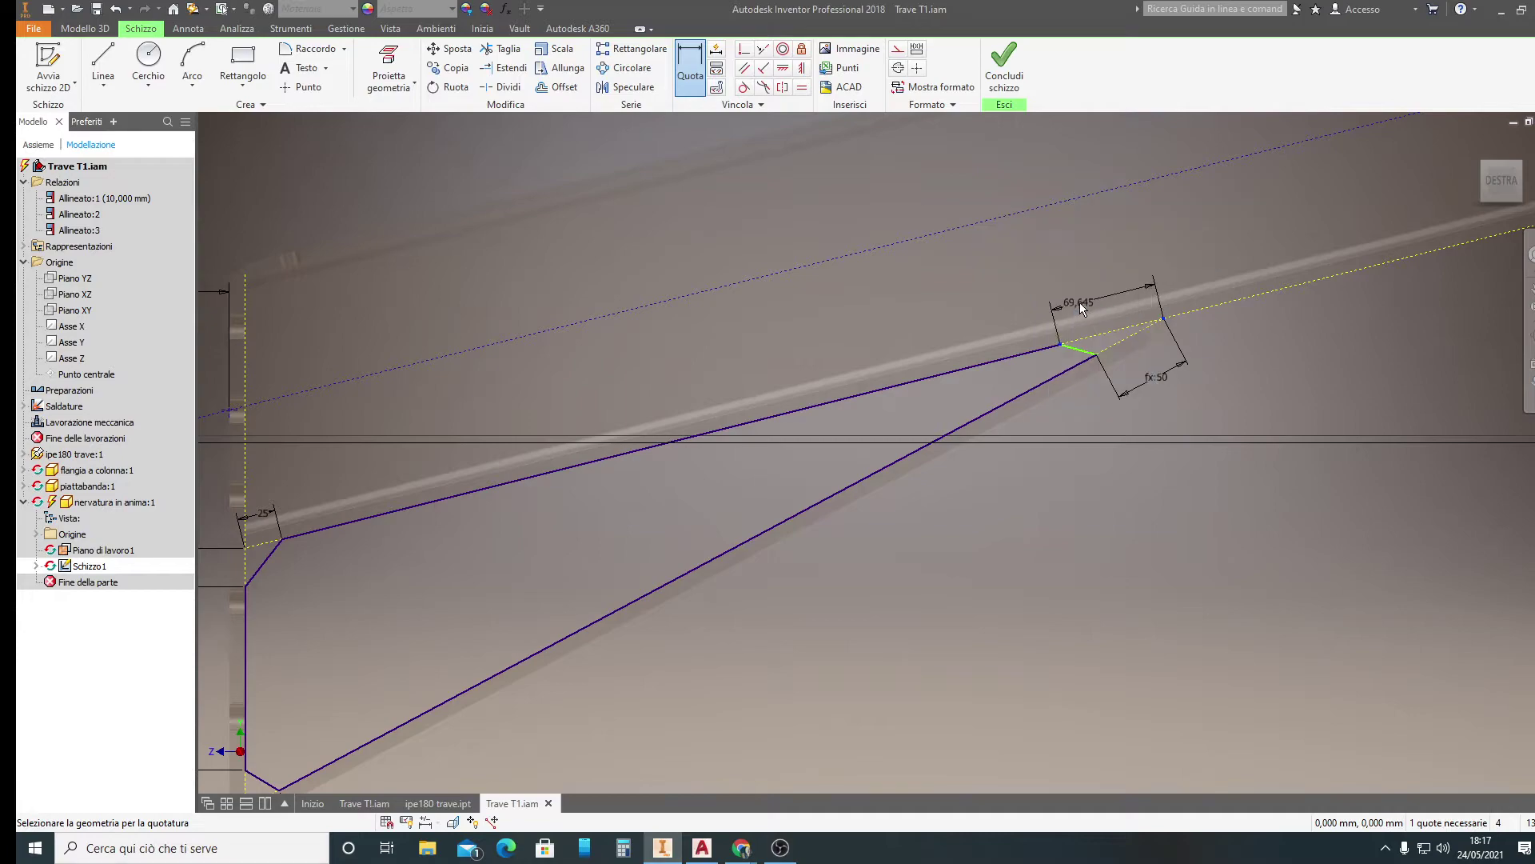
{"action": "right_click", "coordinate": [1089, 244]}
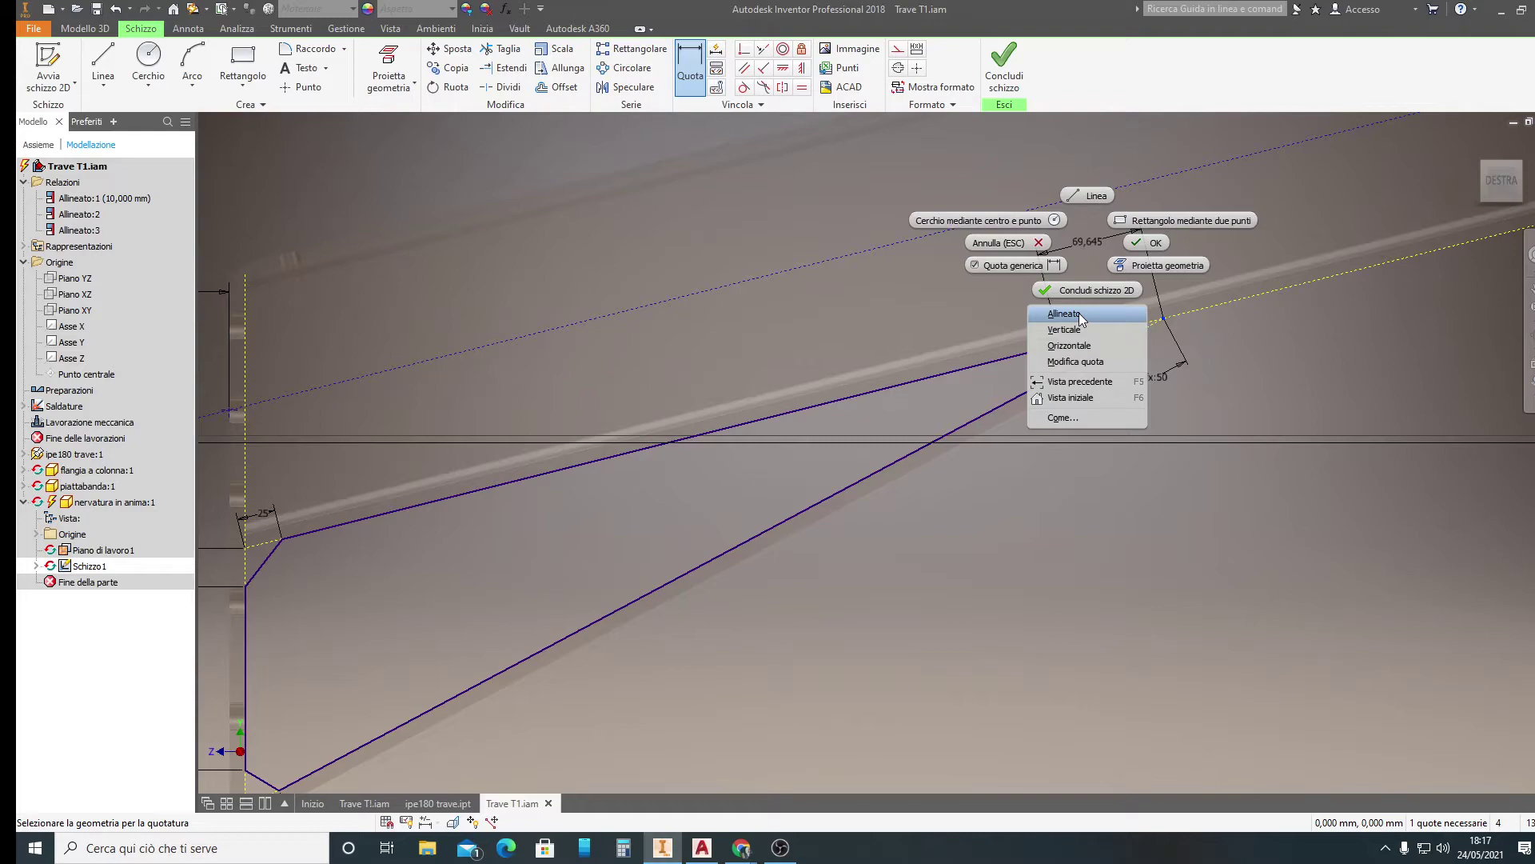
{"action": "left_click", "coordinate": [1081, 315]}
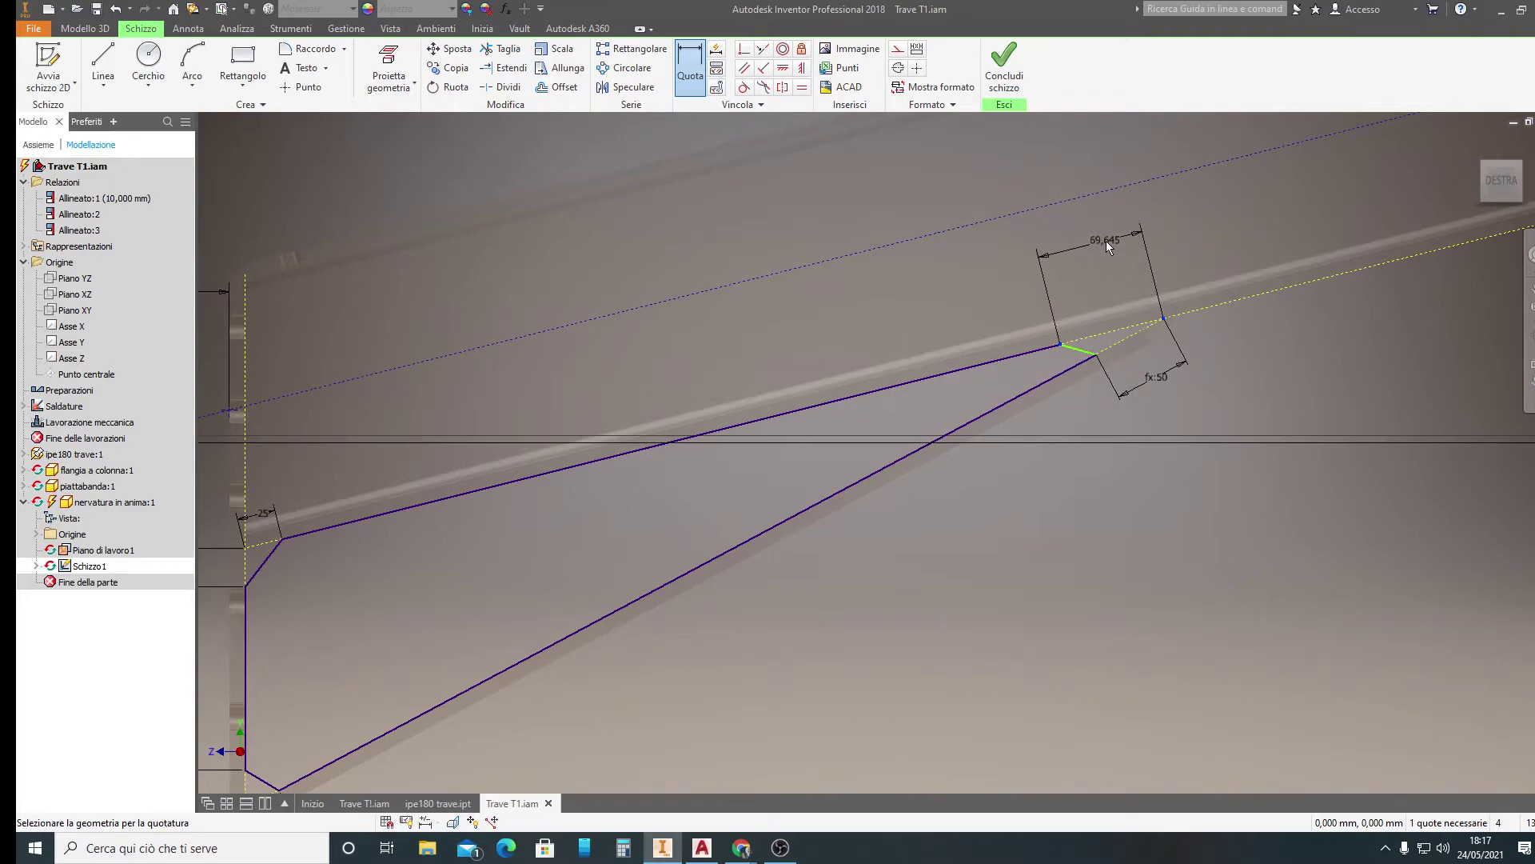
{"action": "left_click", "coordinate": [1106, 238]}
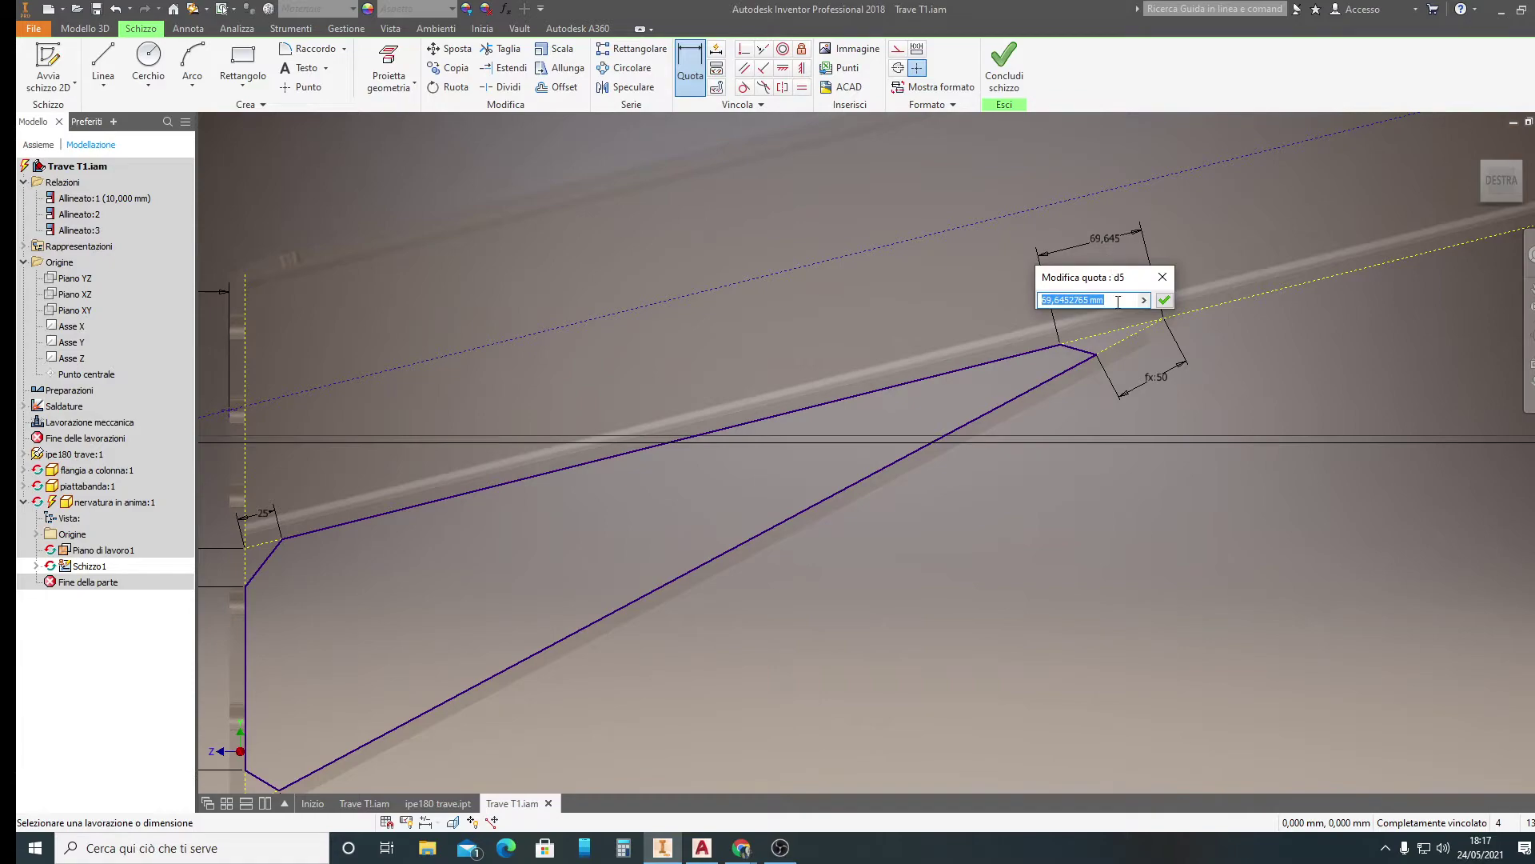
{"action": "left_click", "coordinate": [1165, 312]}
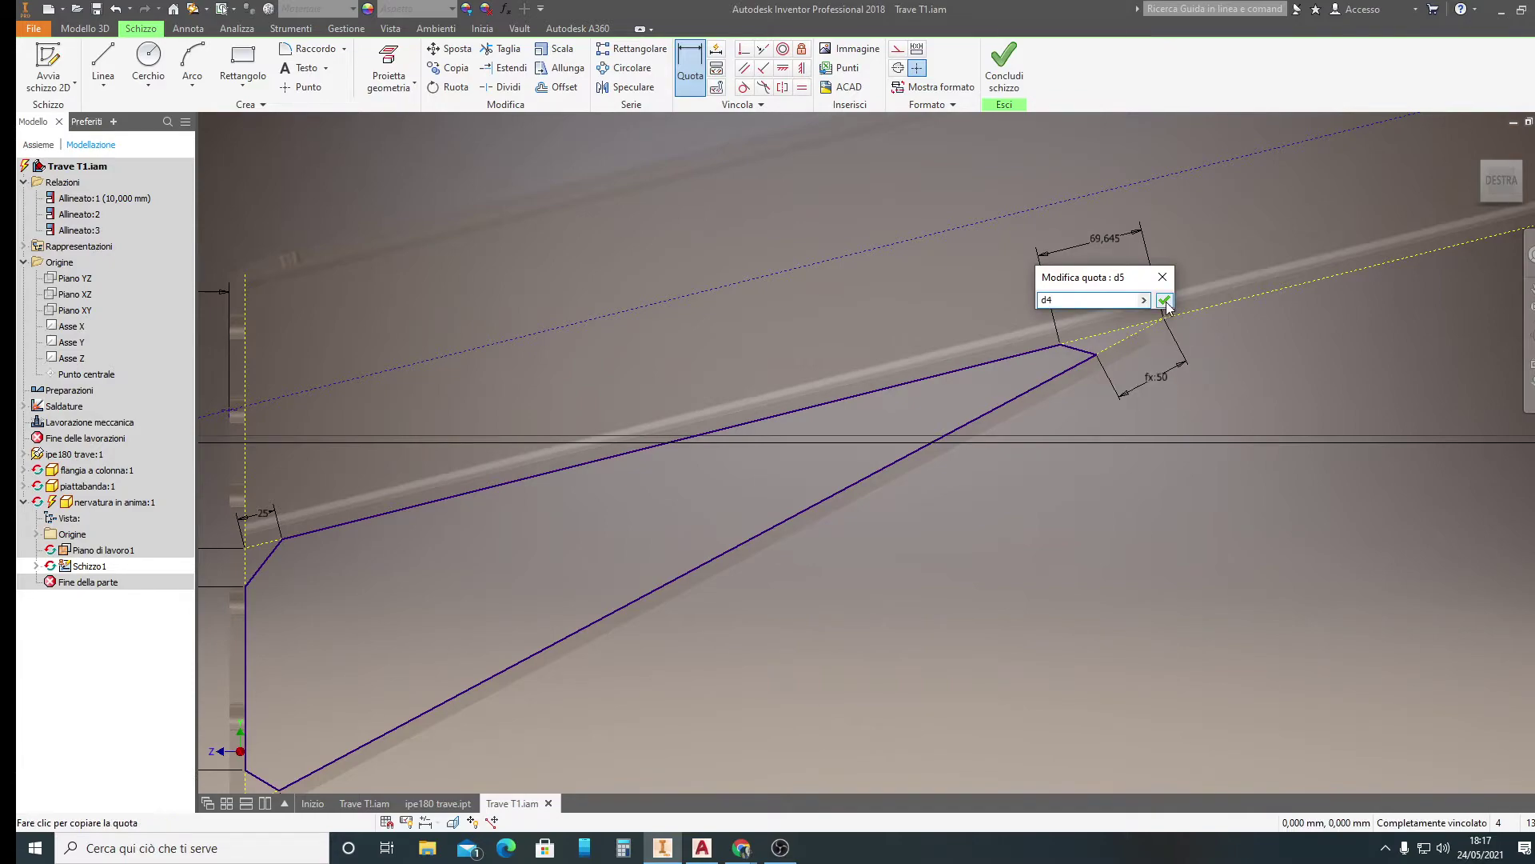
{"action": "left_click", "coordinate": [1165, 301]}
{"action": "scroll", "coordinate": [1265, 345], "scroll_direction": "up", "scroll_amount": 3}
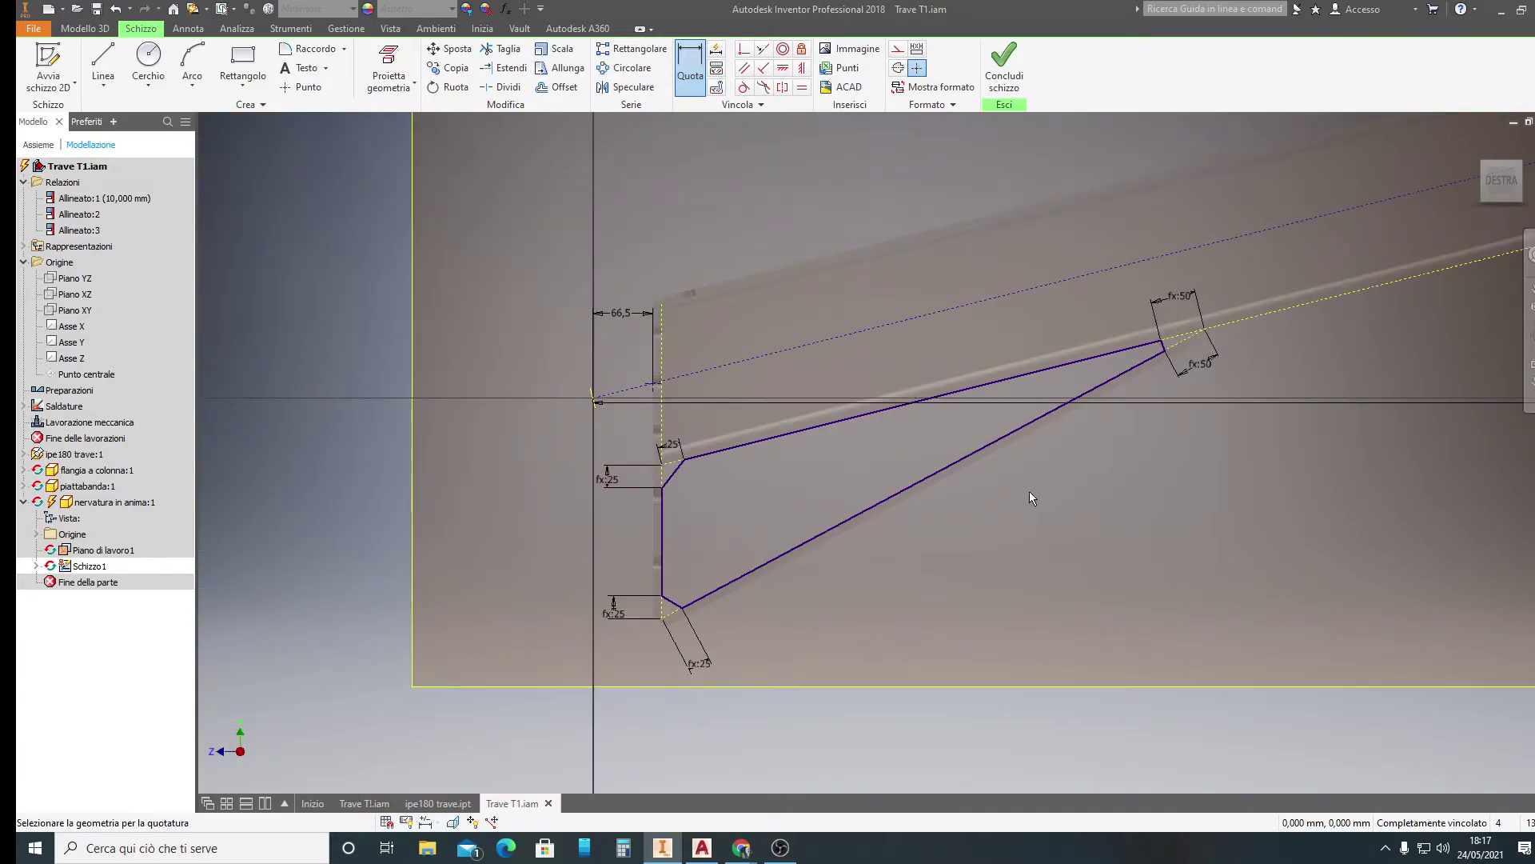
{"action": "left_click", "coordinate": [1004, 62]}
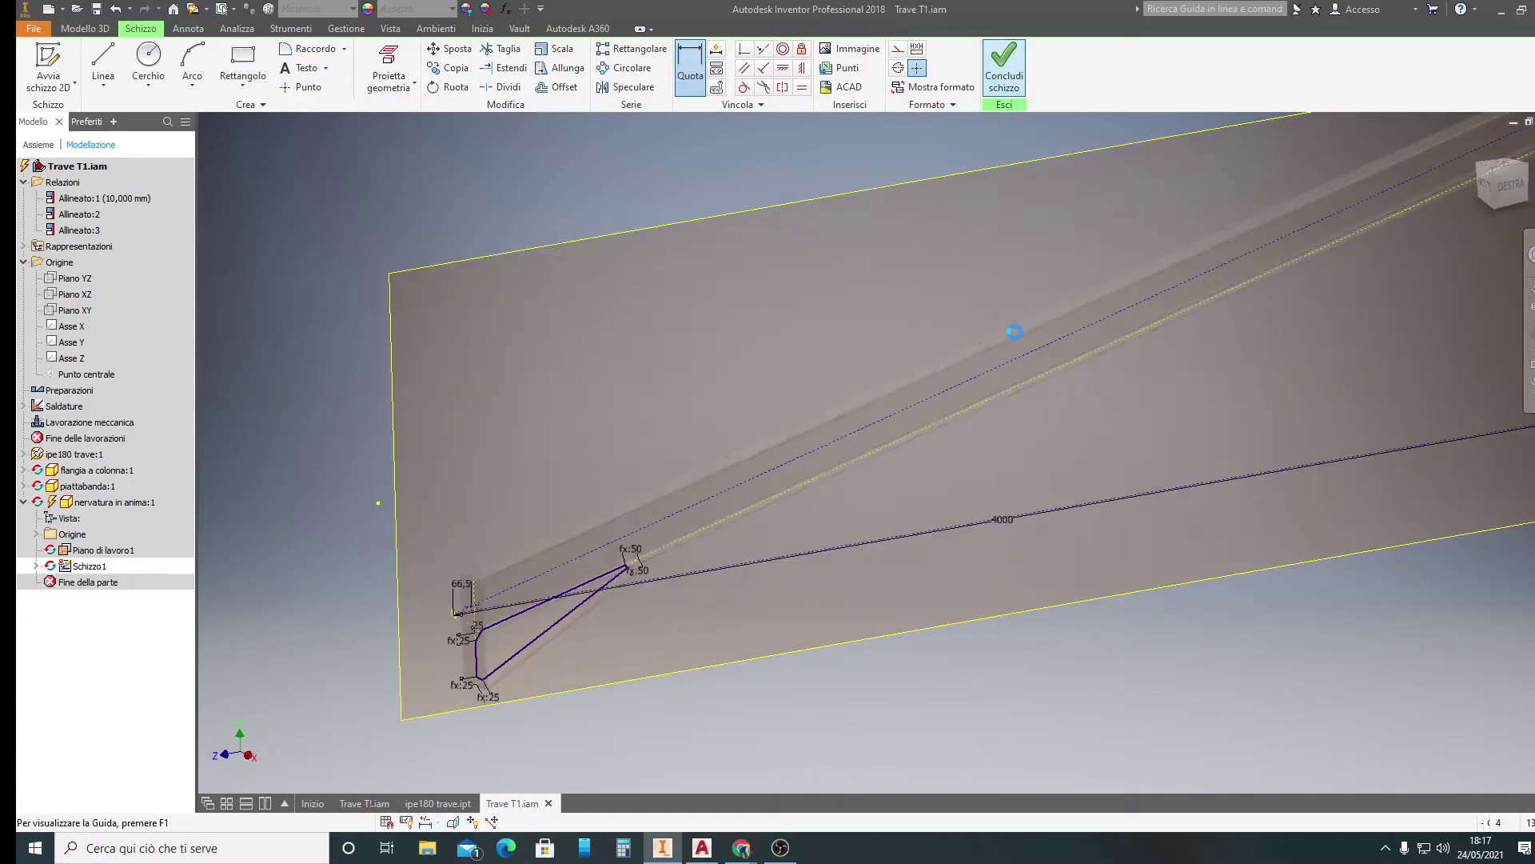
Extrude the rib profile 6 mm symmetrically, creating Estrusione1
{"action": "scroll", "coordinate": [608, 695], "scroll_direction": "down", "scroll_amount": 5}
{"action": "middle_click_drag", "start_coordinate": [638, 599], "coordinate": [988, 388]}
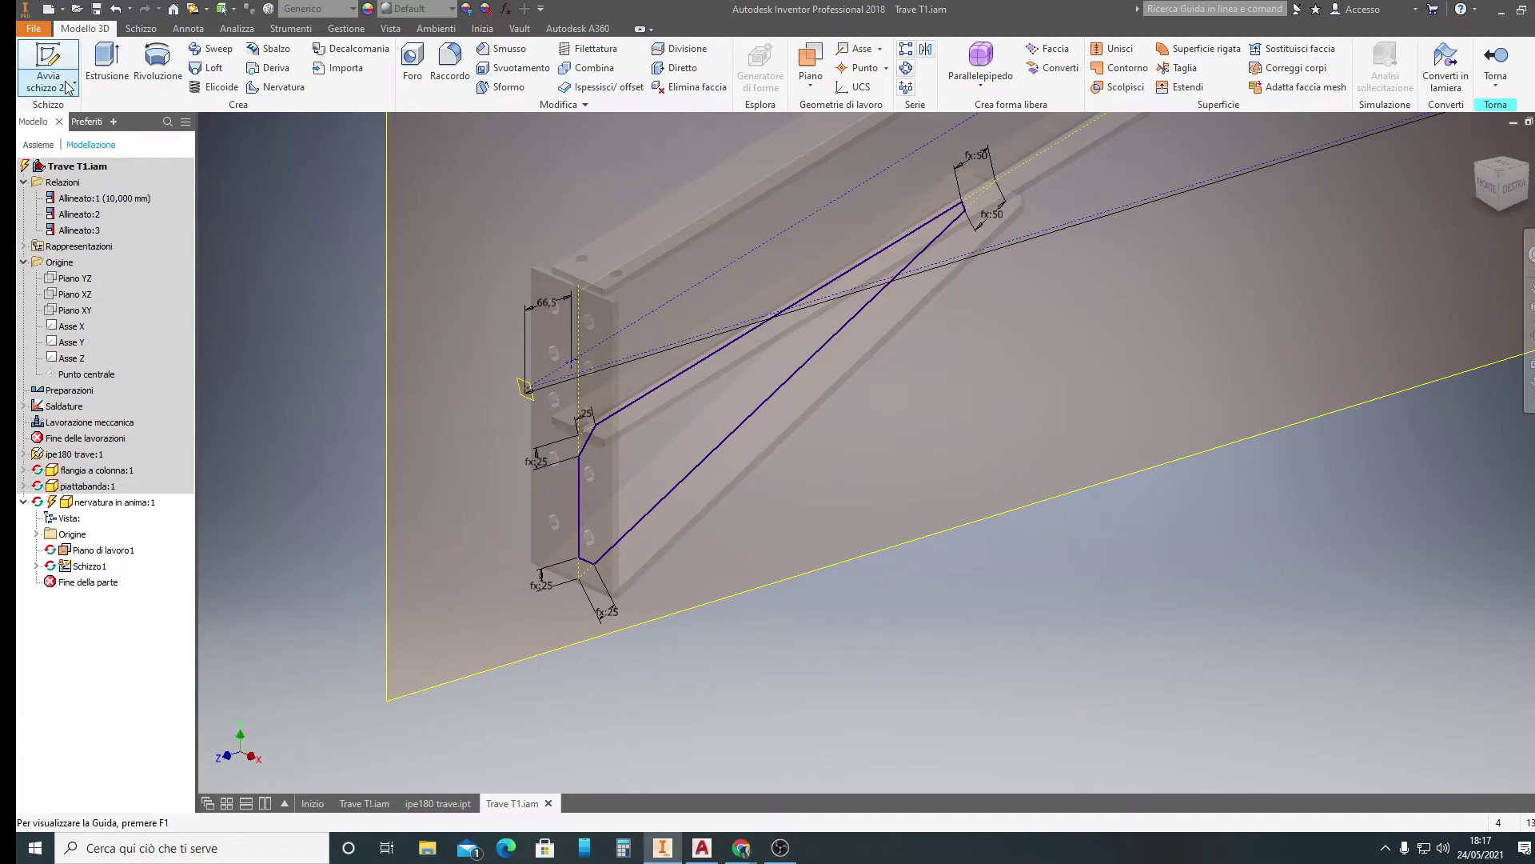
{"action": "left_click", "coordinate": [107, 64]}
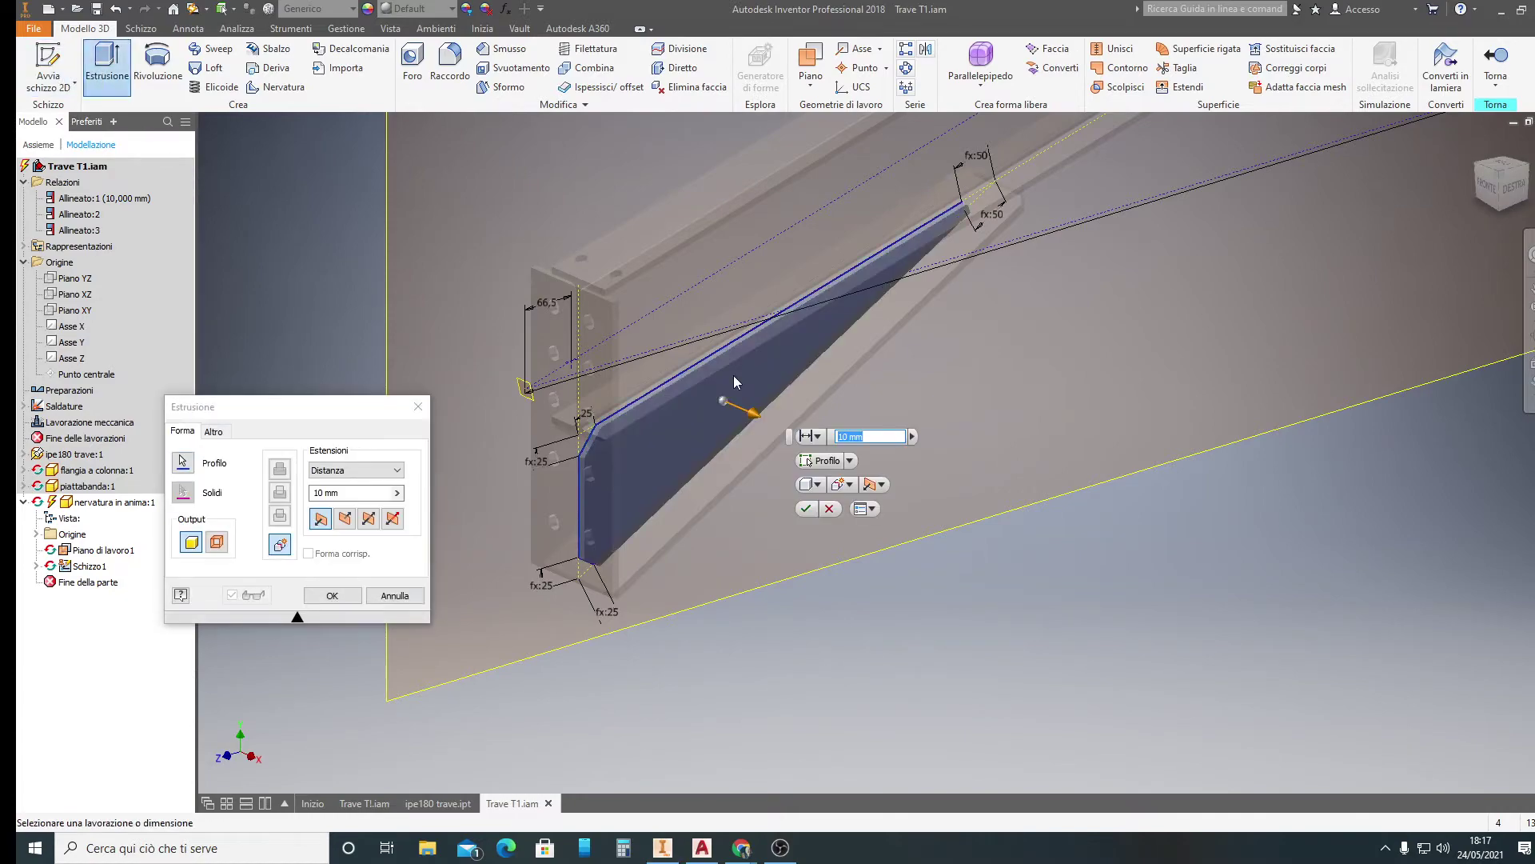
{"action": "left_click", "coordinate": [351, 492]}
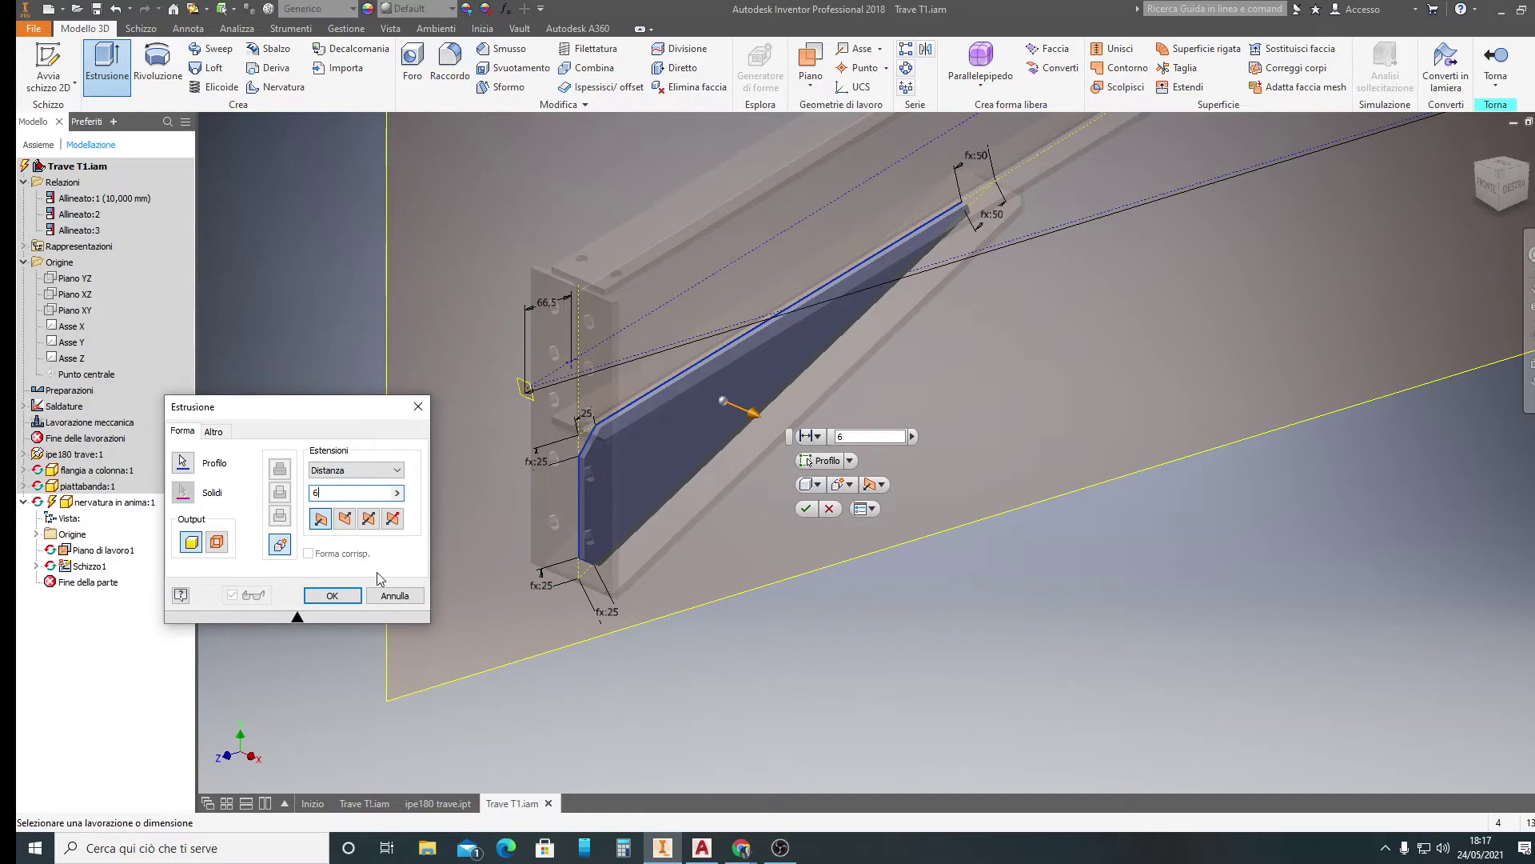
{"action": "type", "text": "6"}
{"action": "left_click", "coordinate": [368, 518]}
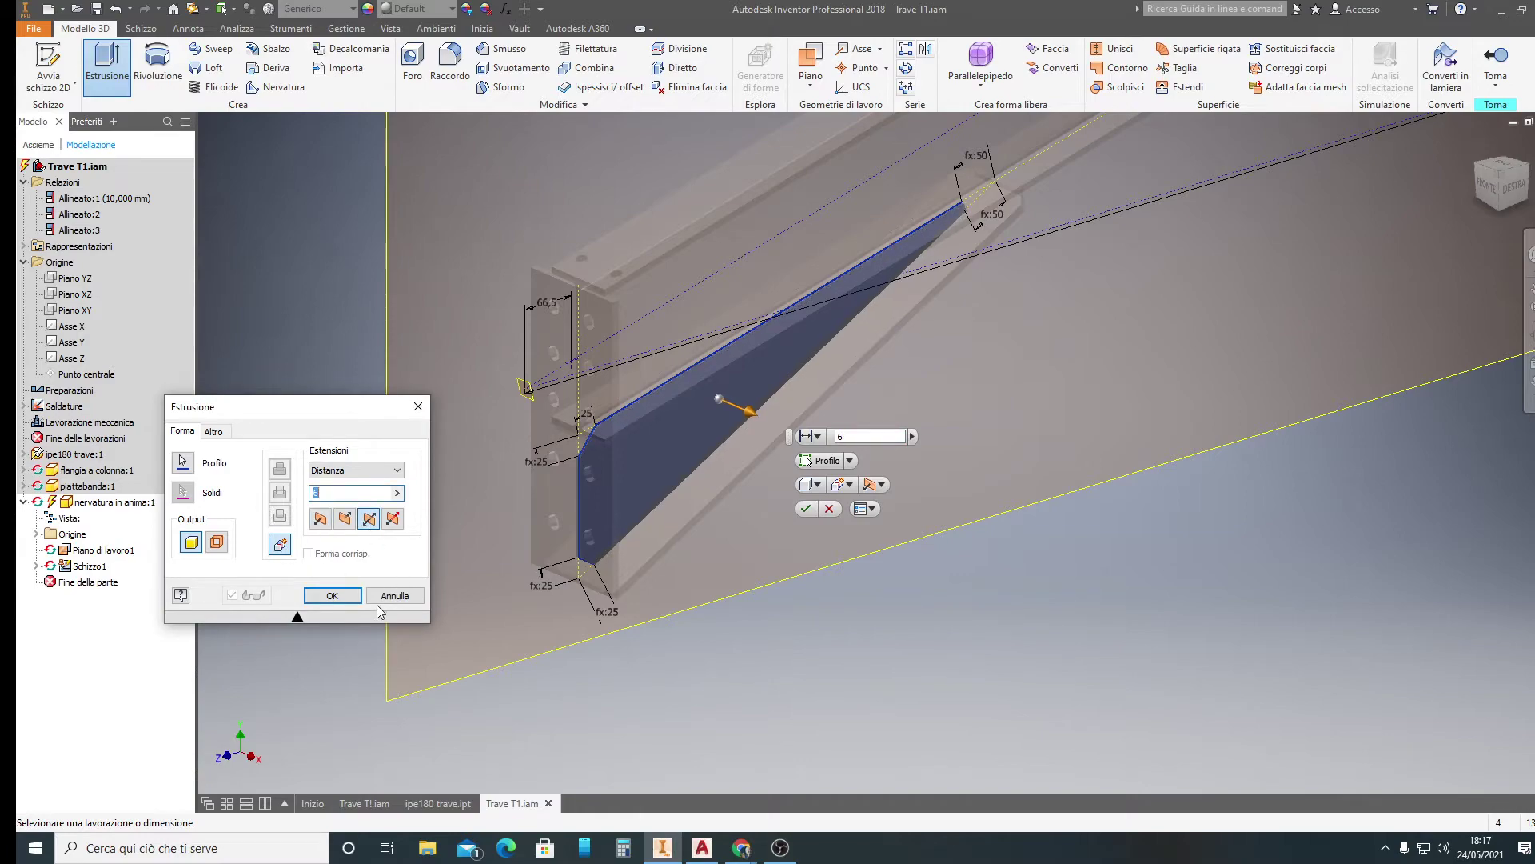
{"action": "left_click", "coordinate": [332, 596]}
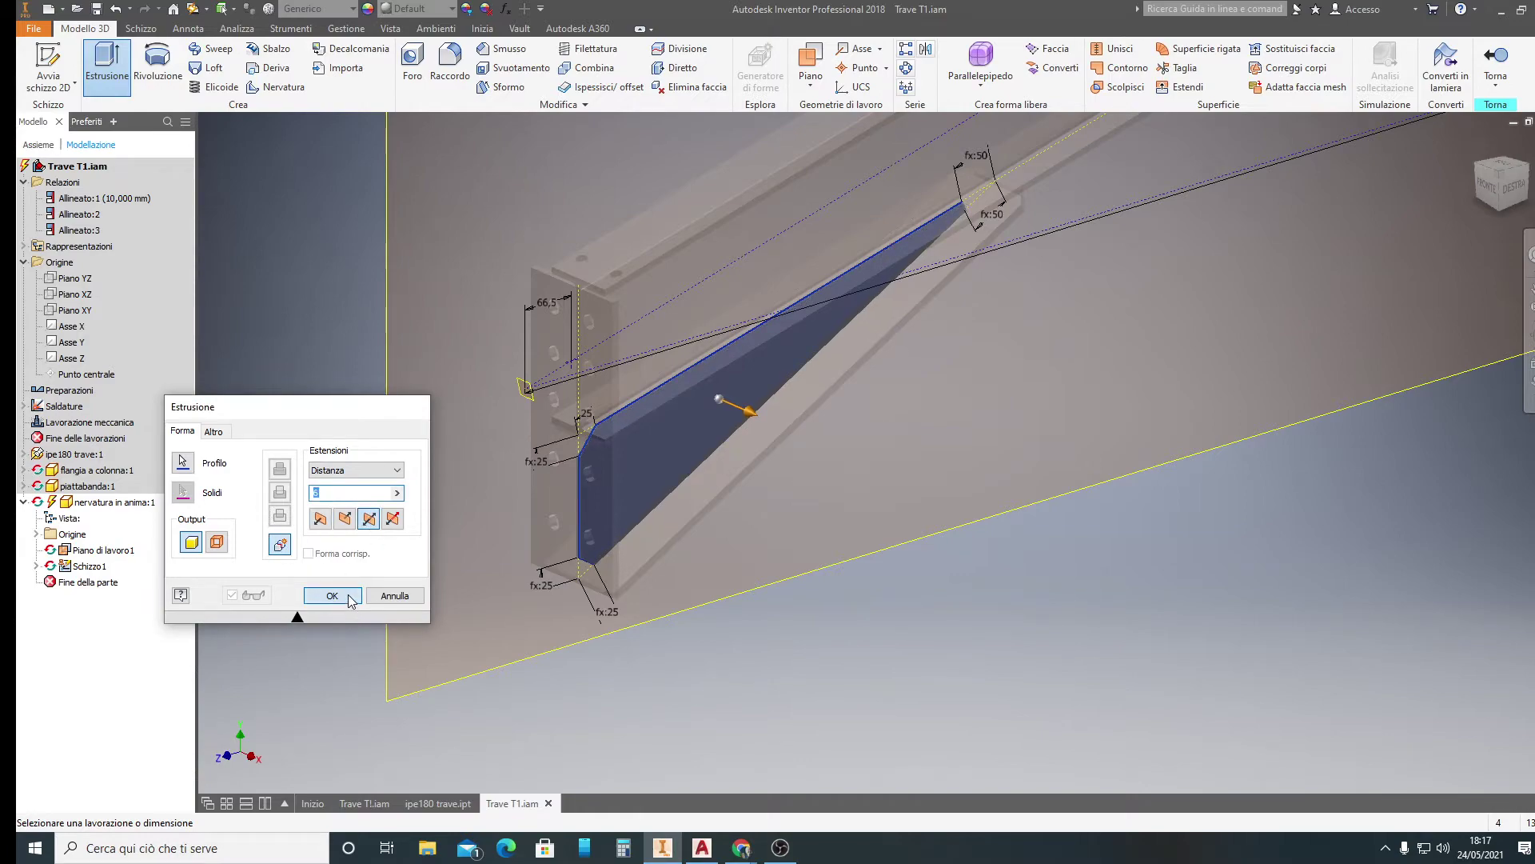
{"action": "left_click", "coordinate": [1502, 185]}
{"action": "scroll", "coordinate": [747, 568], "scroll_direction": "up", "scroll_amount": 5}
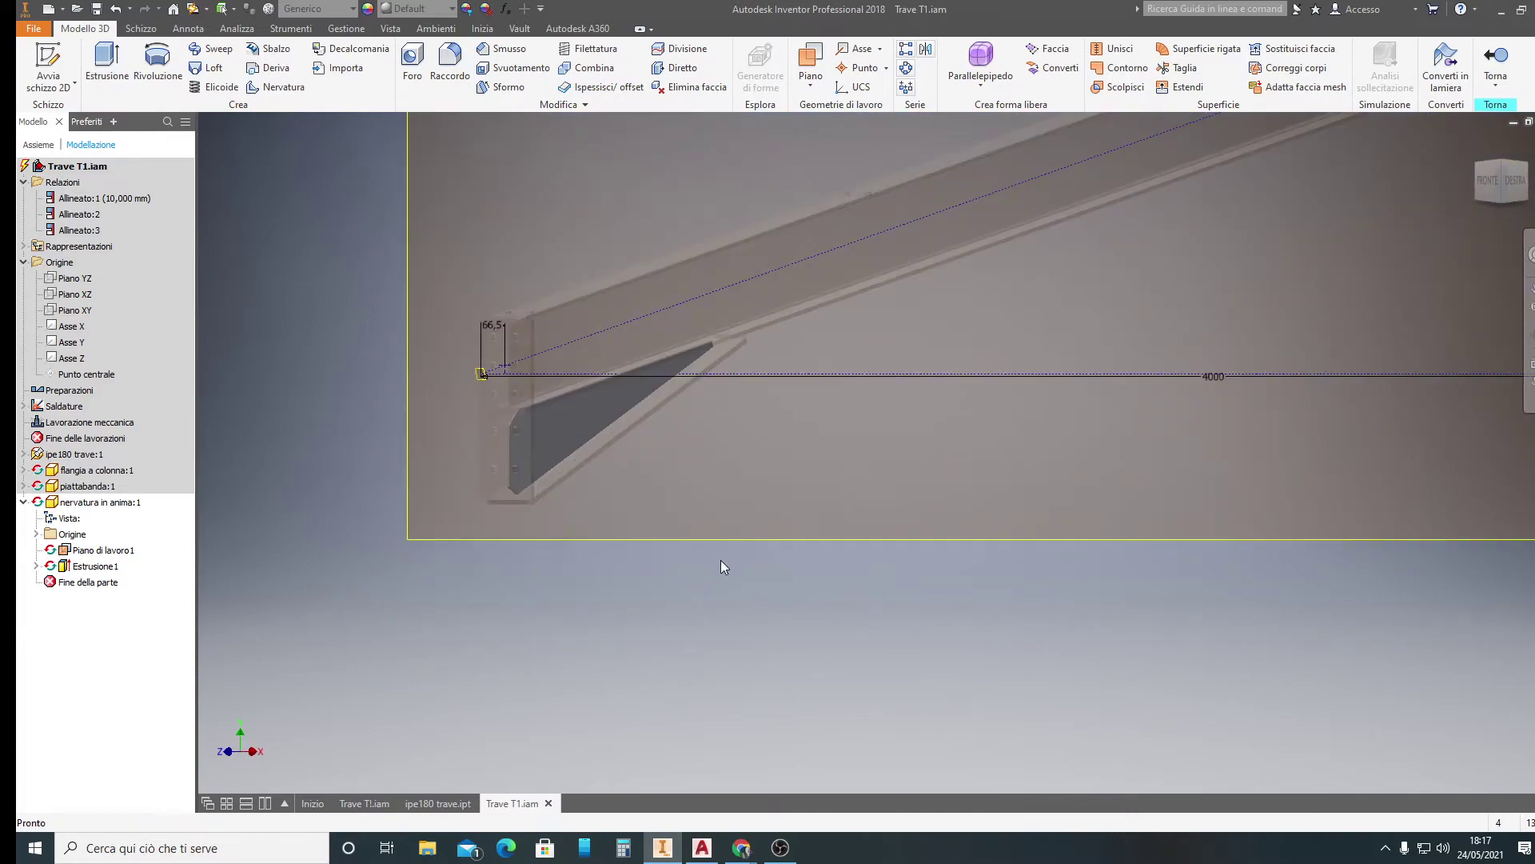
Assign Acciaio, Dolce to the rib and return to the Trave T1.iam assembly
{"action": "left_click", "coordinate": [332, 10]}
{"action": "scroll", "coordinate": [329, 69], "scroll_direction": "up", "scroll_amount": 4}
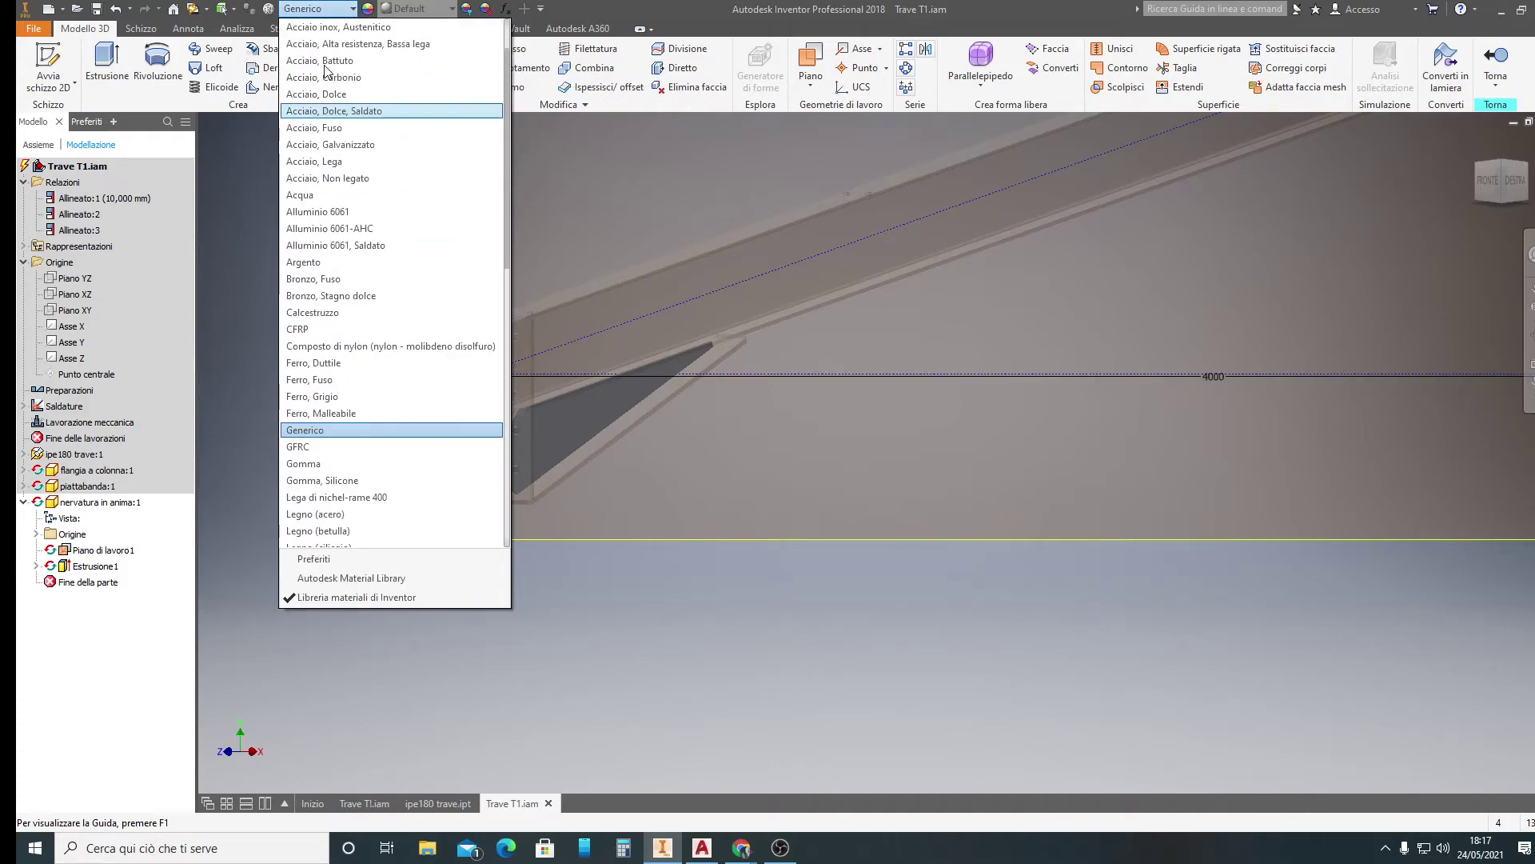
{"action": "left_click", "coordinate": [353, 95]}
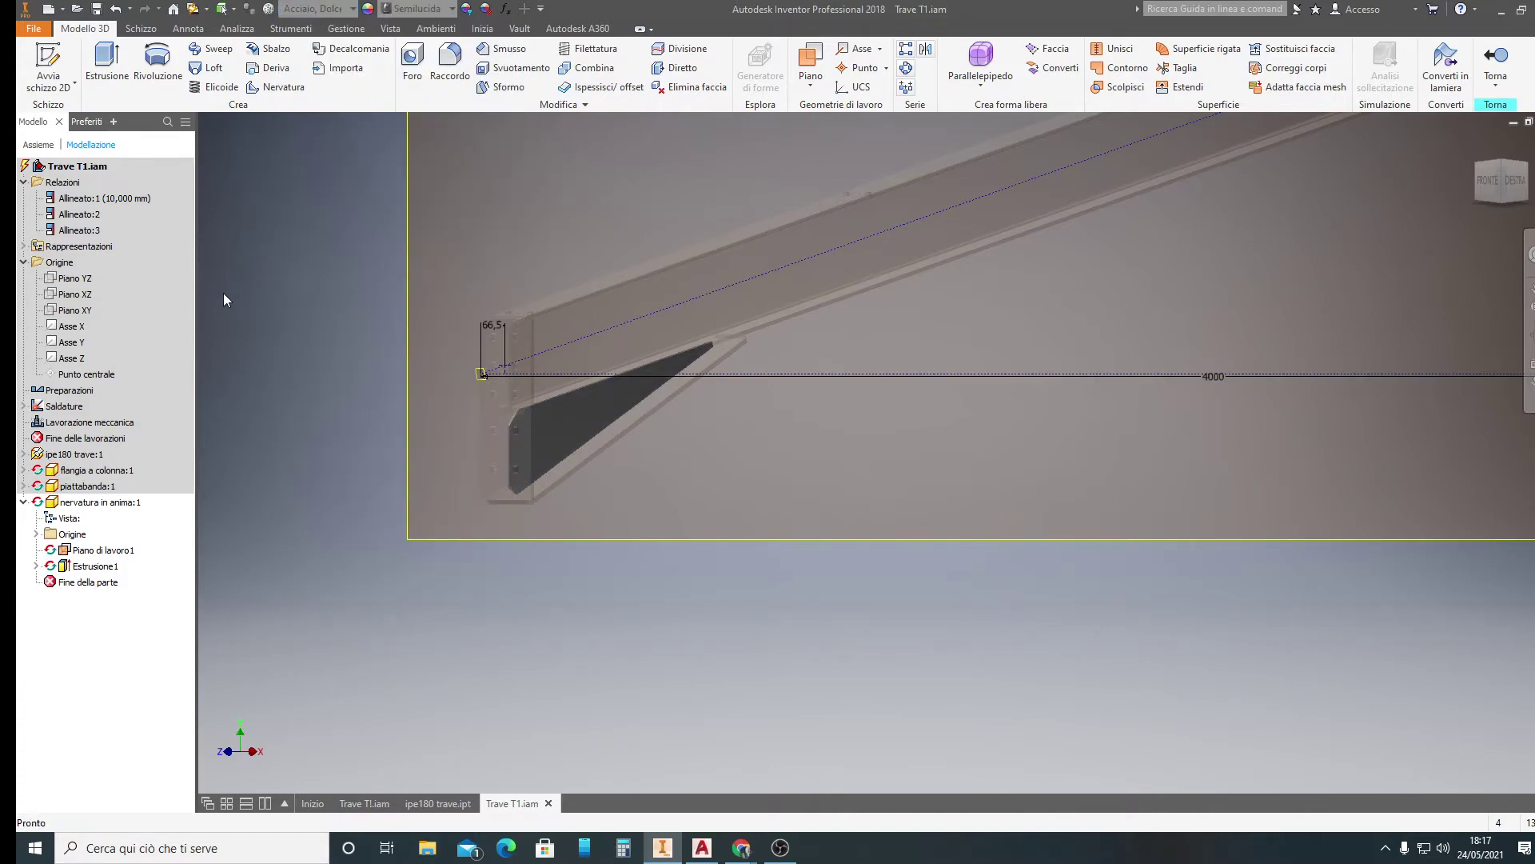
{"action": "left_click", "coordinate": [1495, 76]}
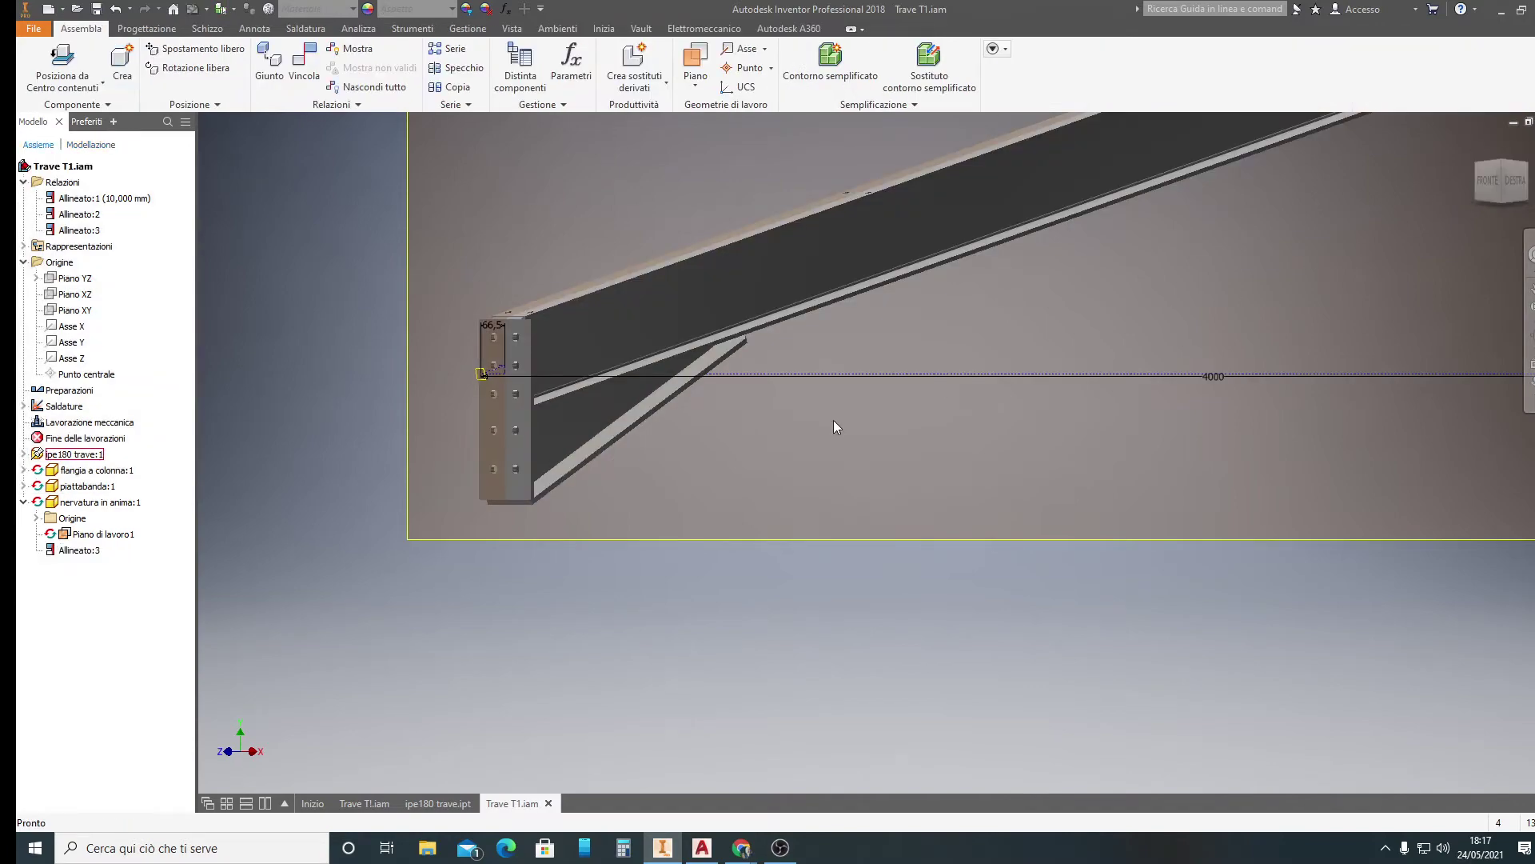
{"action": "left_click", "coordinate": [1520, 185]}
{"action": "scroll", "coordinate": [614, 524], "scroll_direction": "down", "scroll_amount": 5}
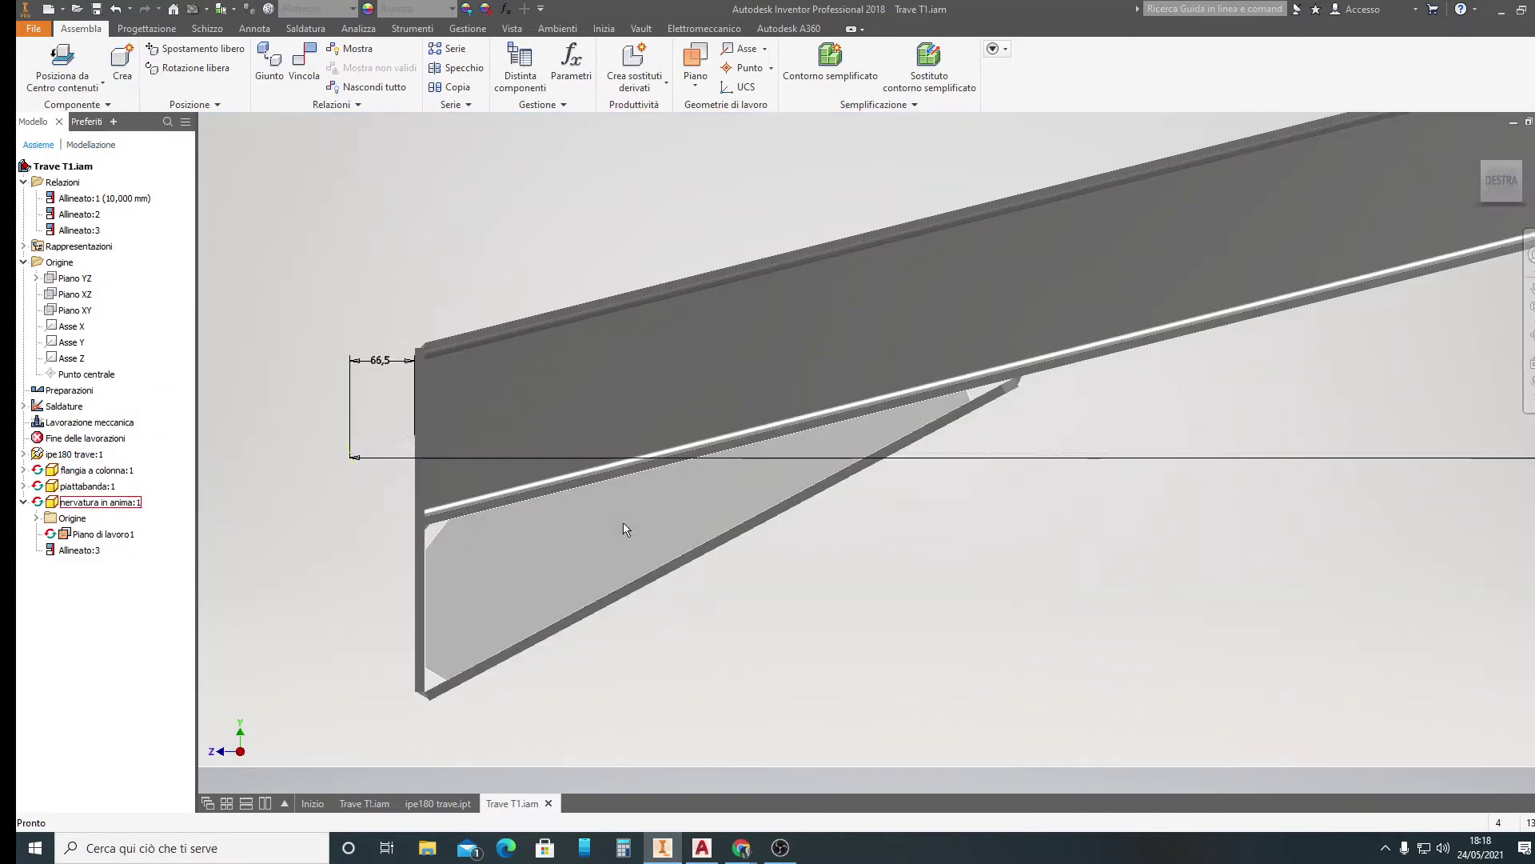
{"action": "scroll", "coordinate": [621, 522], "scroll_direction": "down", "scroll_amount": 3}
{"action": "middle_click_drag", "start_coordinate": [626, 489], "coordinate": [658, 433]}
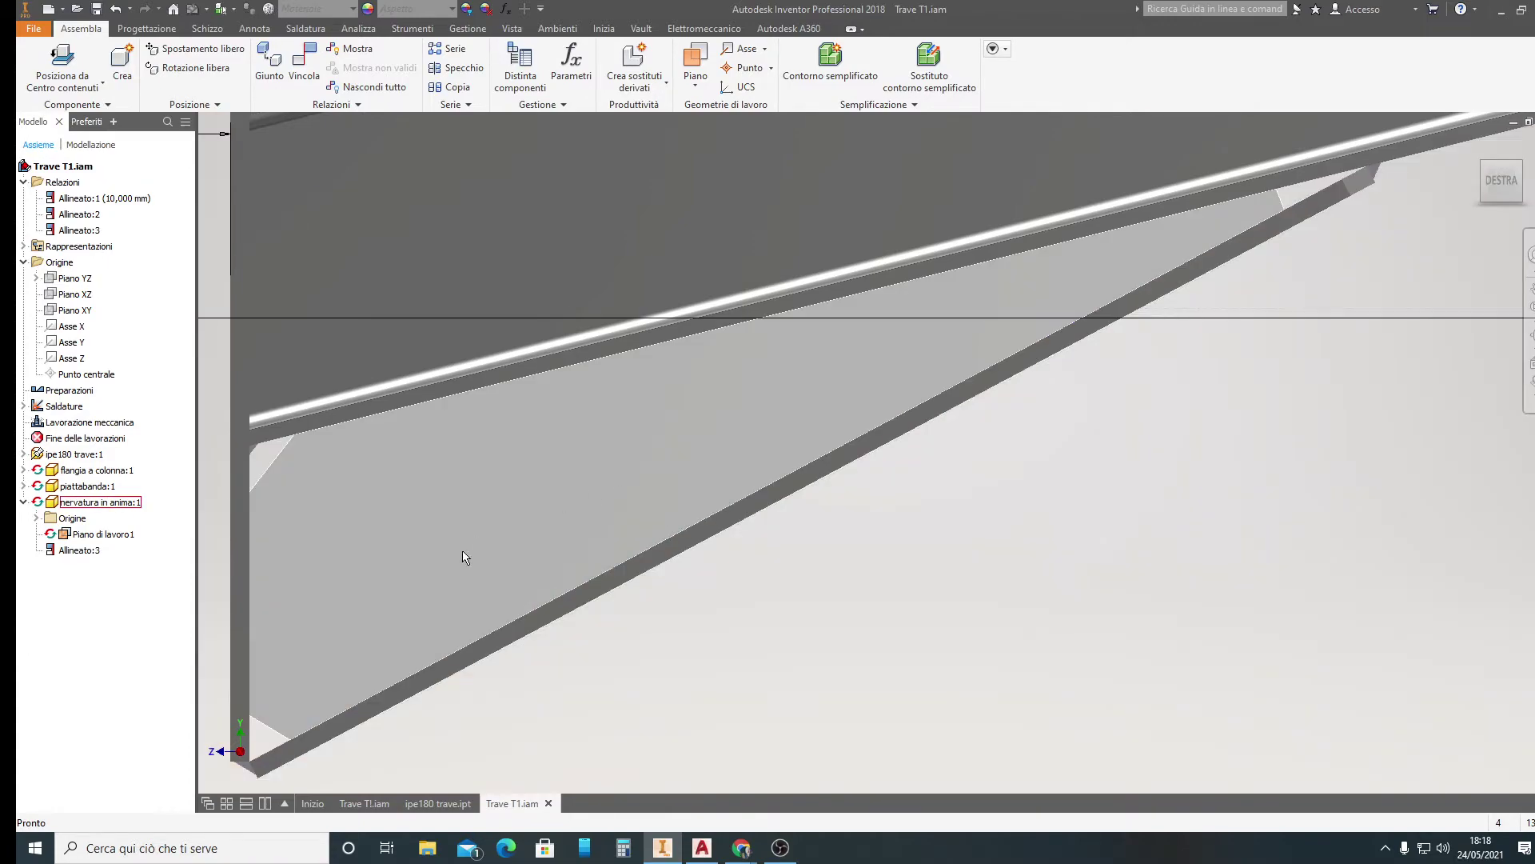
{"action": "scroll", "coordinate": [911, 487], "scroll_direction": "down", "scroll_amount": 3}
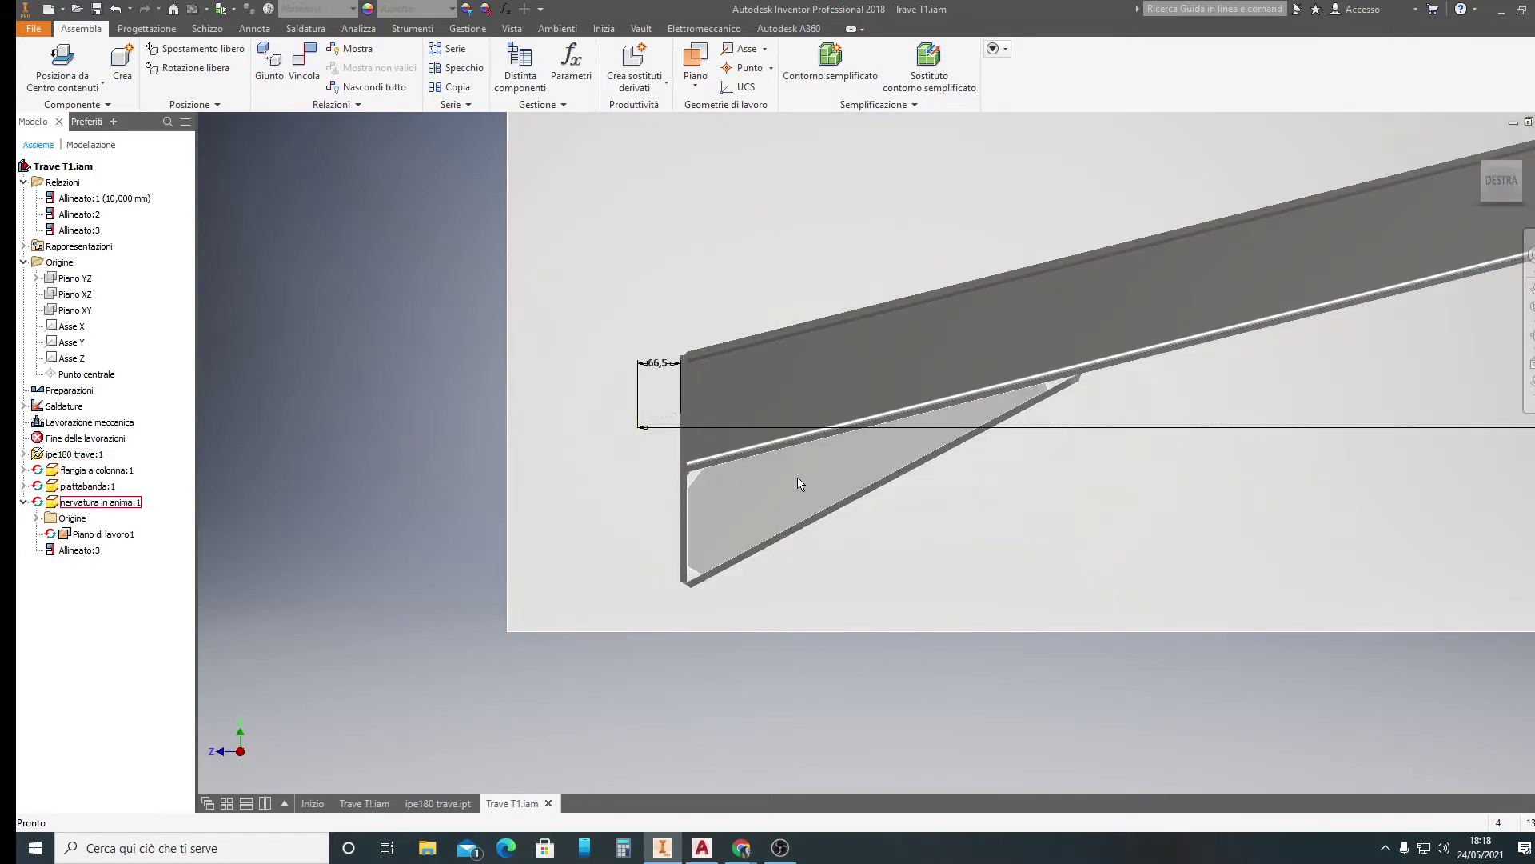
{"action": "scroll", "coordinate": [688, 580], "scroll_direction": "up", "scroll_amount": 3}
{"action": "scroll", "coordinate": [646, 575], "scroll_direction": "up", "scroll_amount": 2}
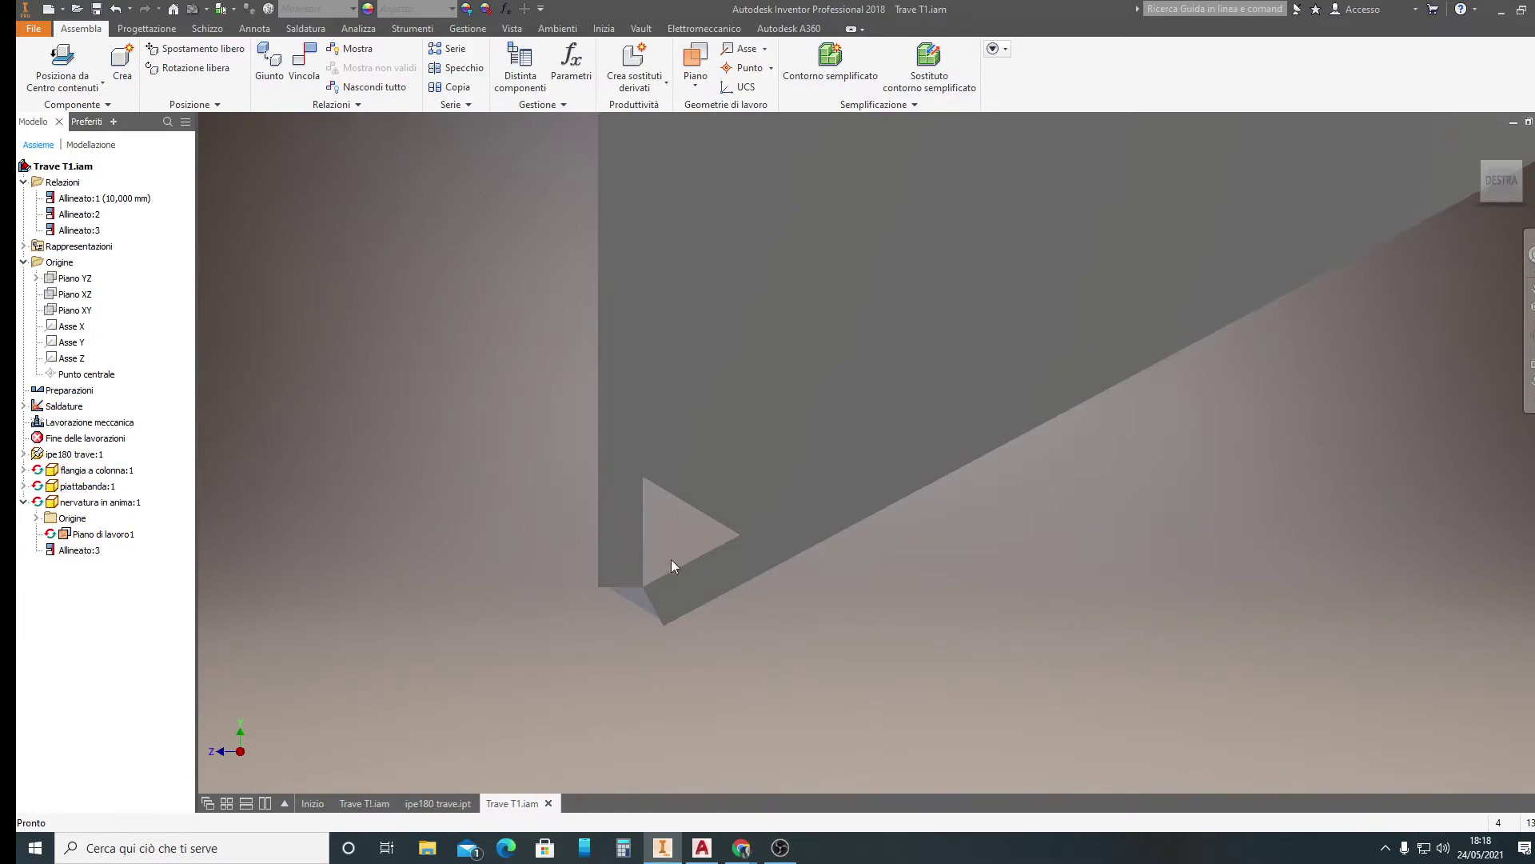
{"action": "scroll", "coordinate": [786, 515], "scroll_direction": "up", "scroll_amount": 2}
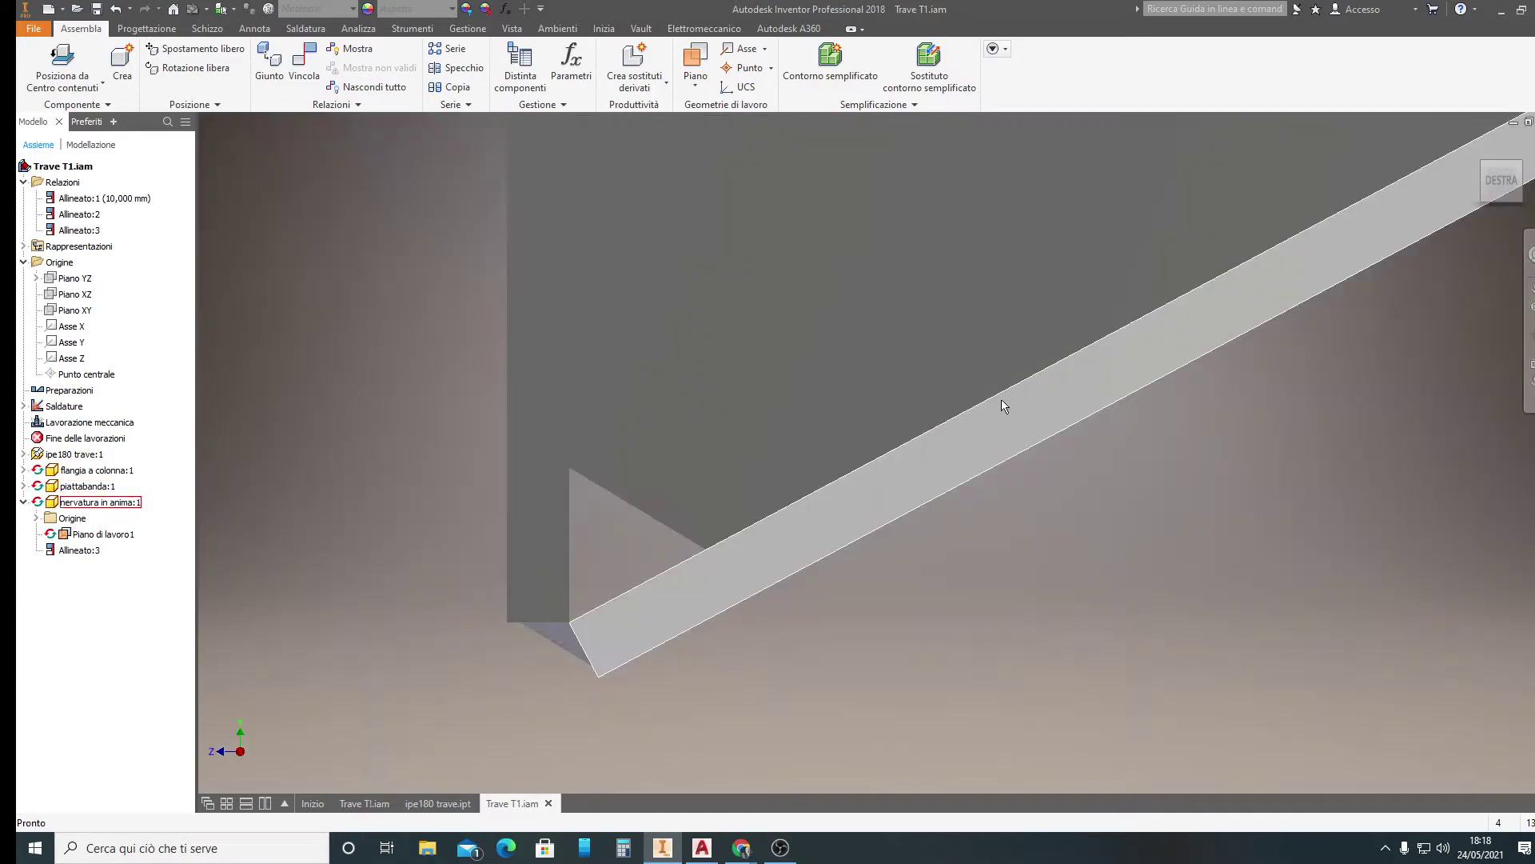
{"action": "scroll", "coordinate": [1262, 279], "scroll_direction": "down", "scroll_amount": 5}
{"action": "scroll", "coordinate": [1261, 280], "scroll_direction": "up", "scroll_amount": 4}
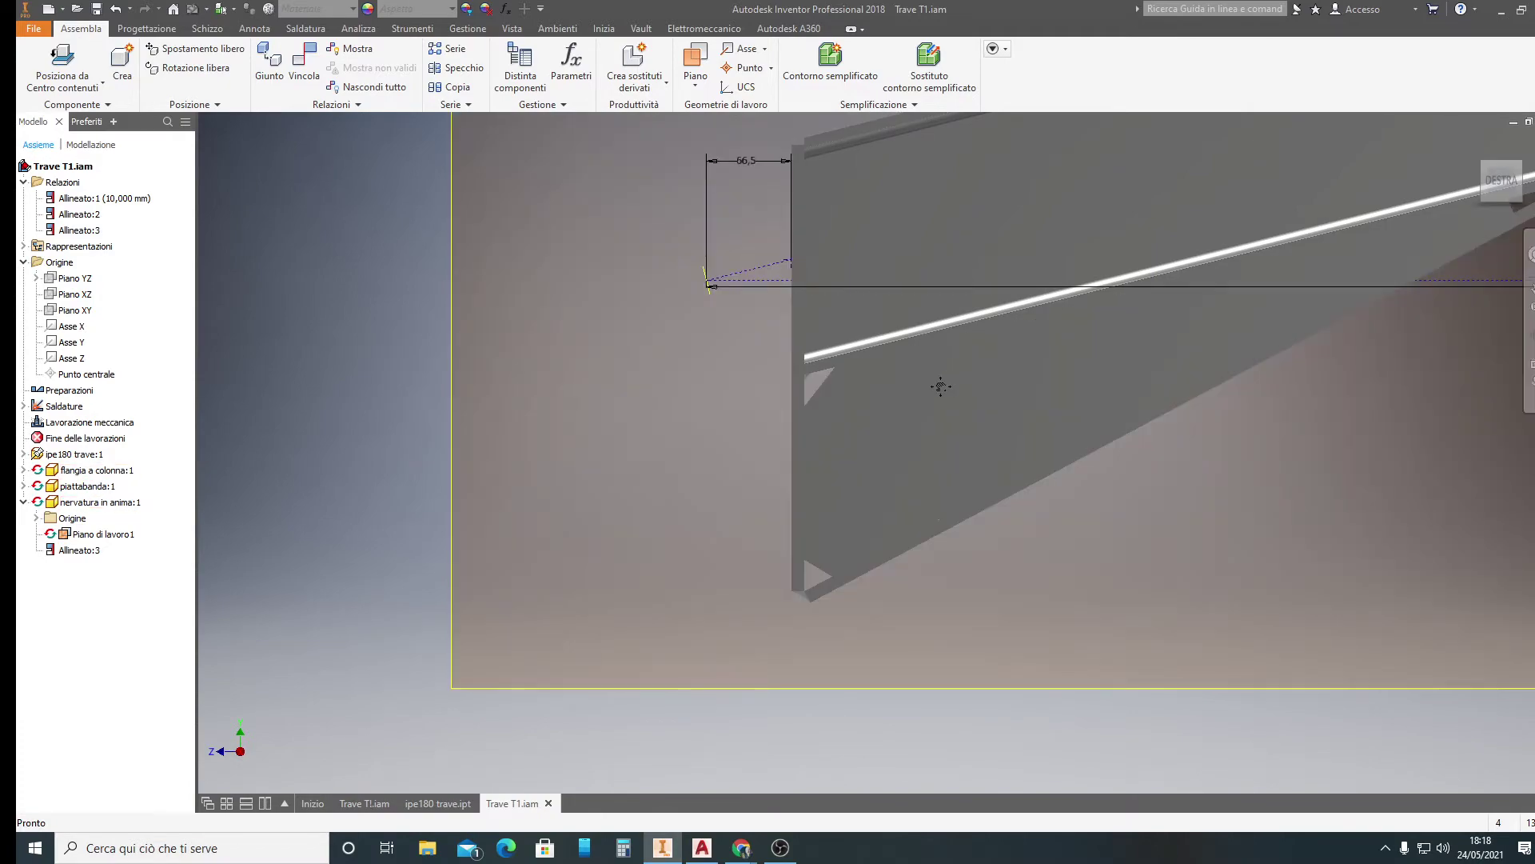
{"action": "middle_click_drag", "start_coordinate": [941, 383], "coordinate": [754, 500]}
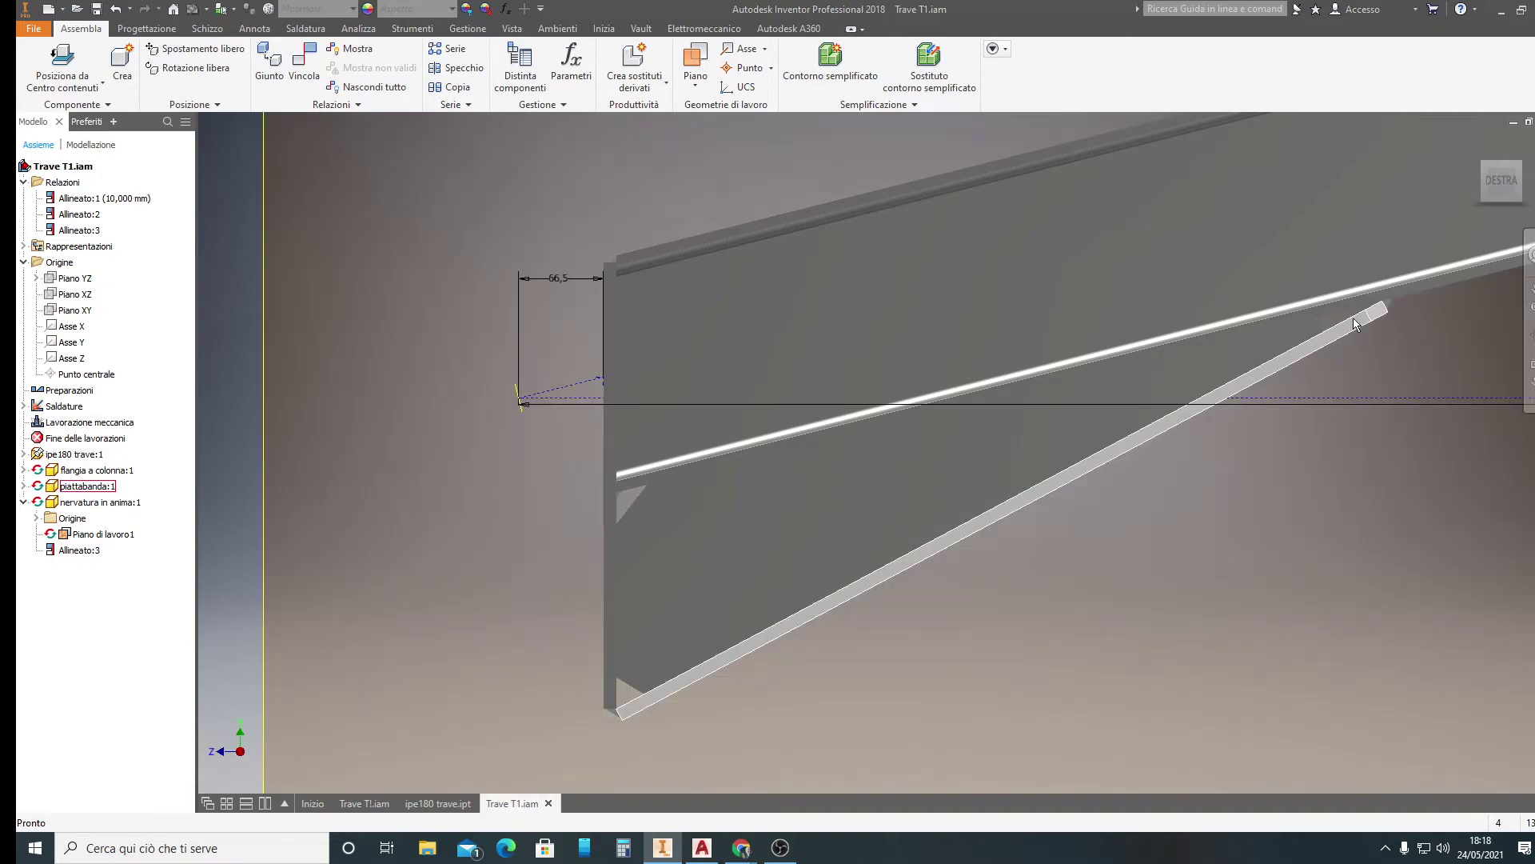
{"action": "scroll", "coordinate": [1381, 315], "scroll_direction": "down", "scroll_amount": 3}
{"action": "scroll", "coordinate": [1315, 236], "scroll_direction": "down", "scroll_amount": 2}
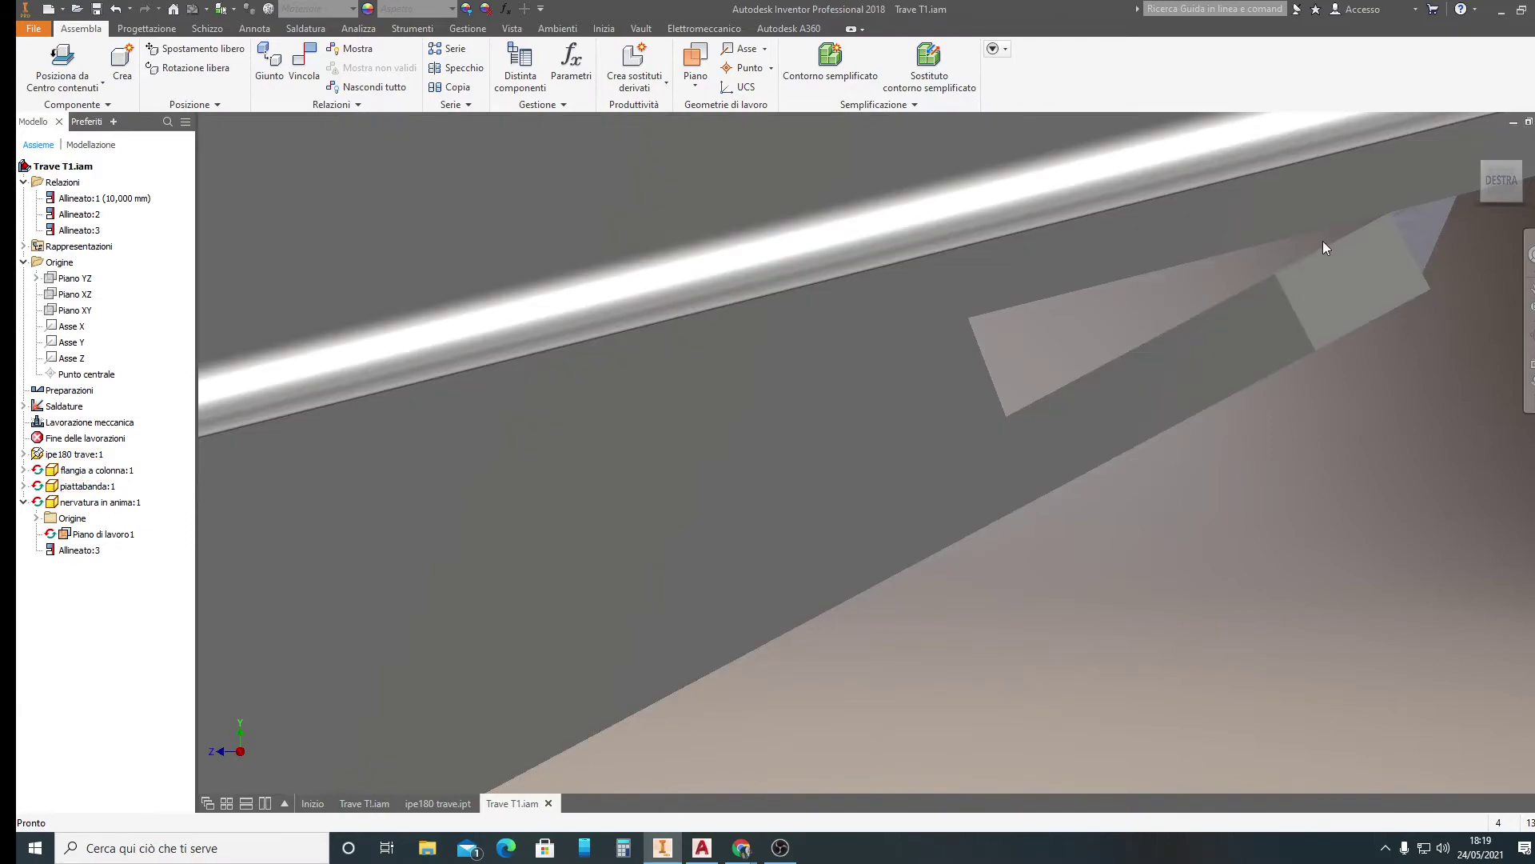
{"action": "scroll", "coordinate": [1040, 331], "scroll_direction": "down", "scroll_amount": 2}
{"action": "scroll", "coordinate": [1036, 331], "scroll_direction": "down", "scroll_amount": 2}
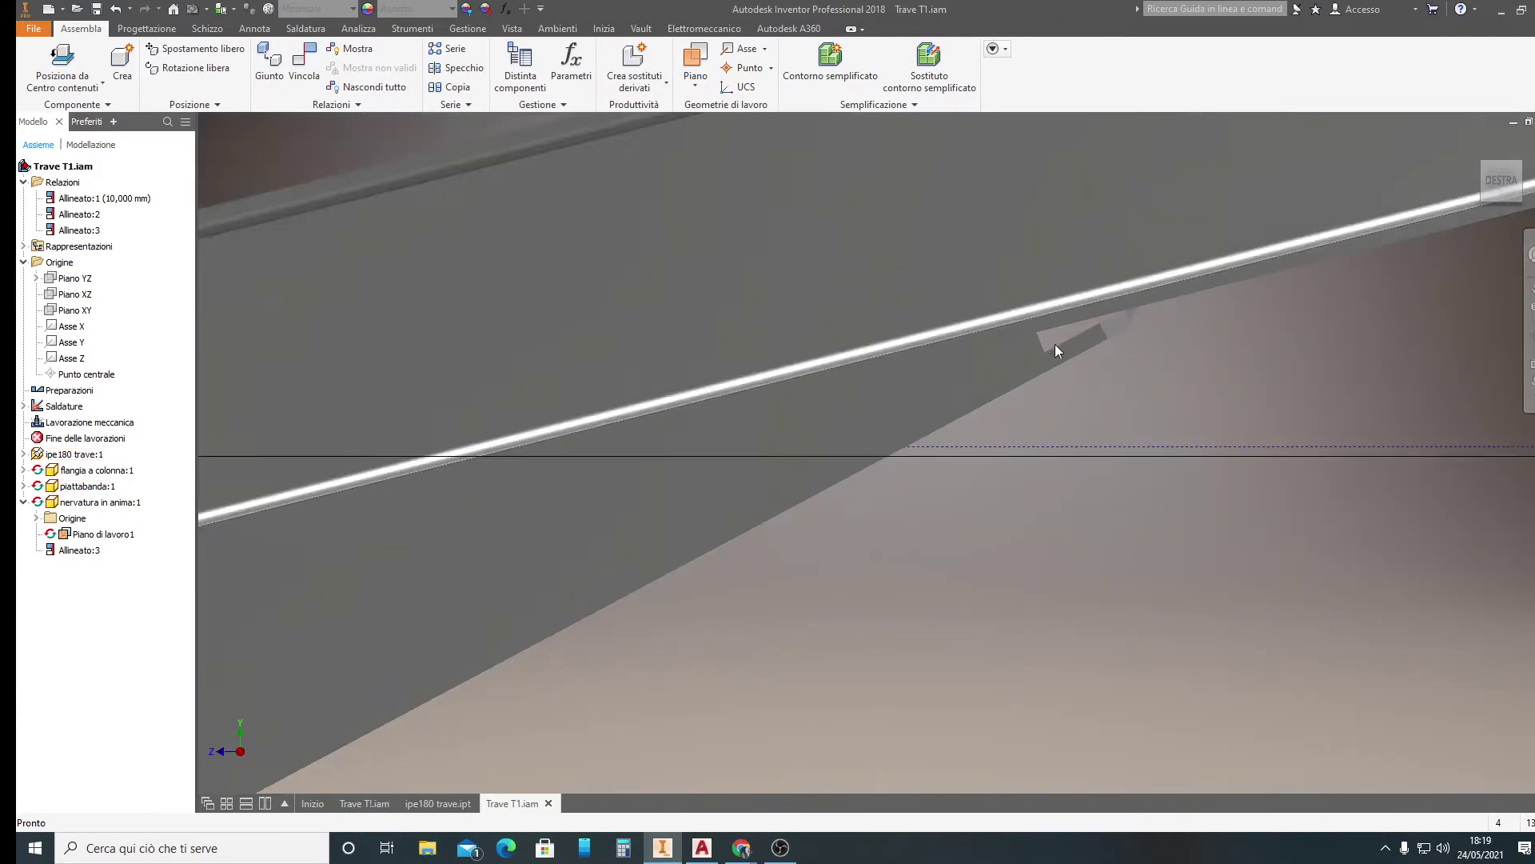
{"action": "scroll", "coordinate": [1054, 344], "scroll_direction": "down", "scroll_amount": 2}
{"action": "scroll", "coordinate": [714, 449], "scroll_direction": "up", "scroll_amount": 3}
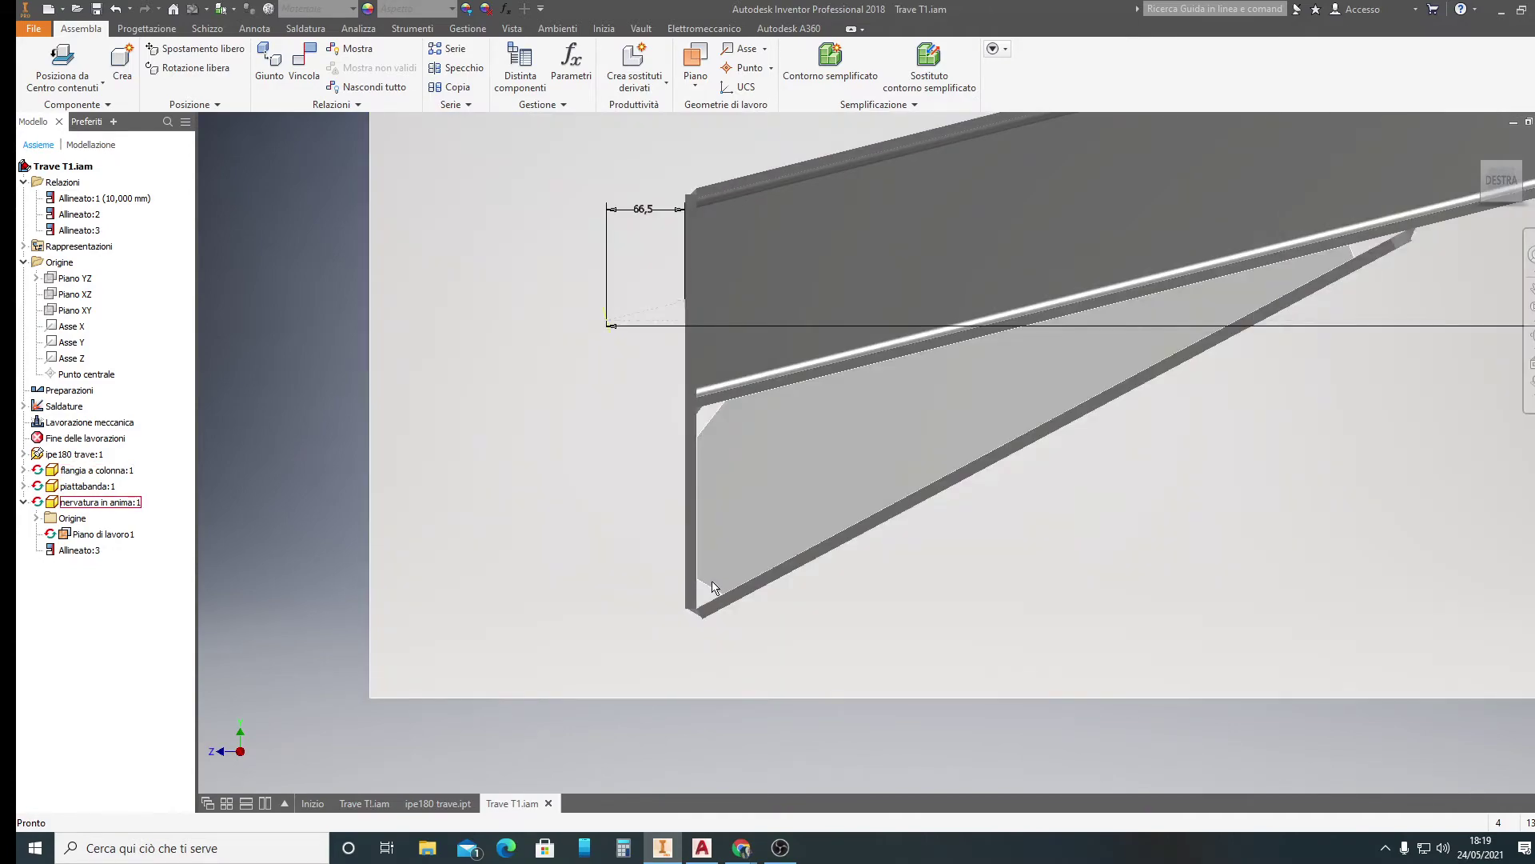
{"action": "scroll", "coordinate": [700, 596], "scroll_direction": "up", "scroll_amount": 5}
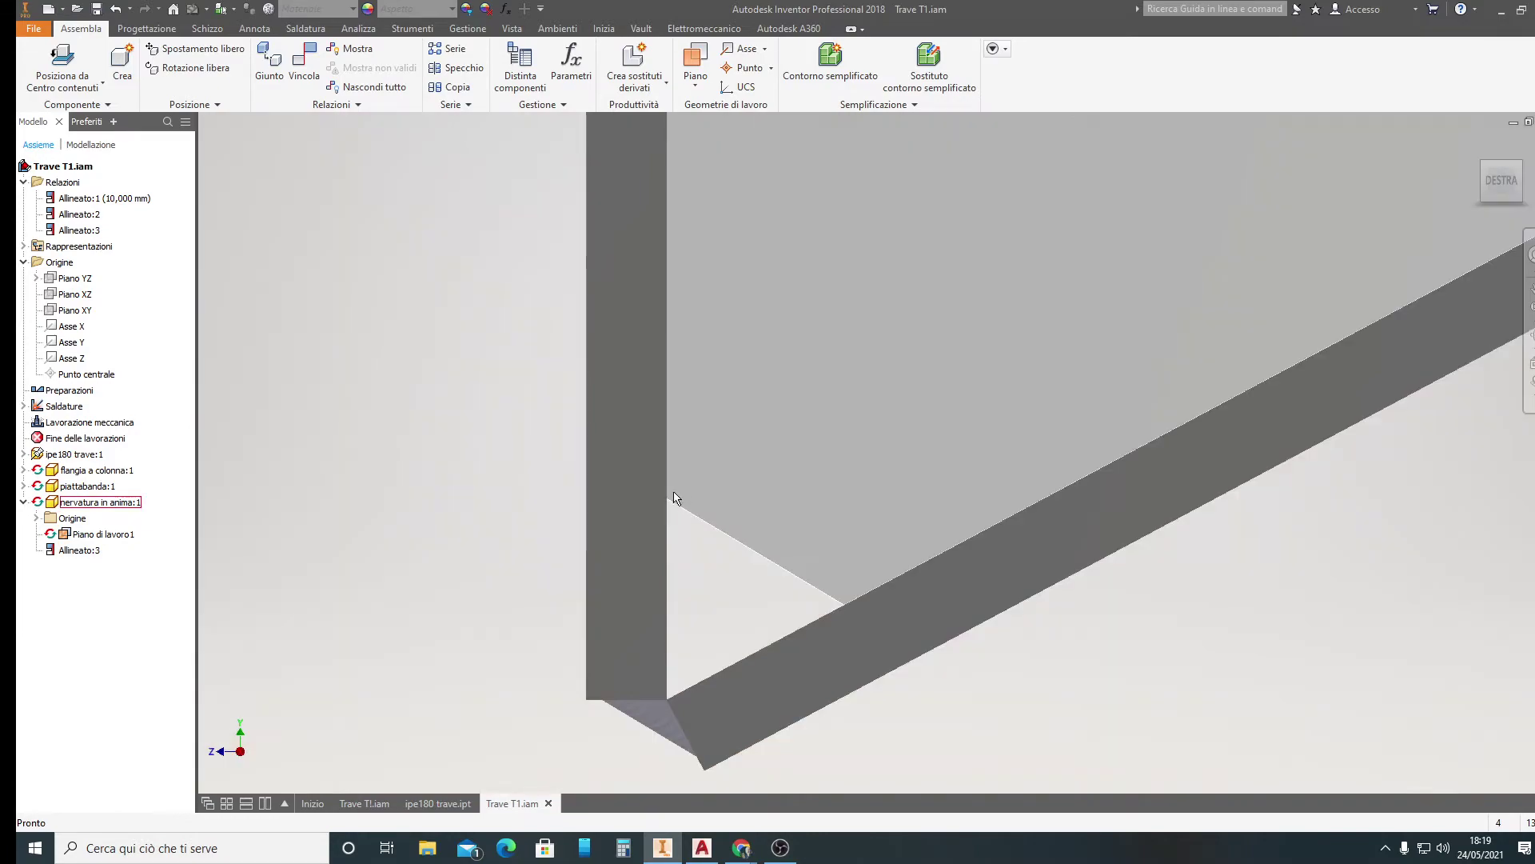
{"action": "scroll", "coordinate": [854, 584], "scroll_direction": "up", "scroll_amount": 2}
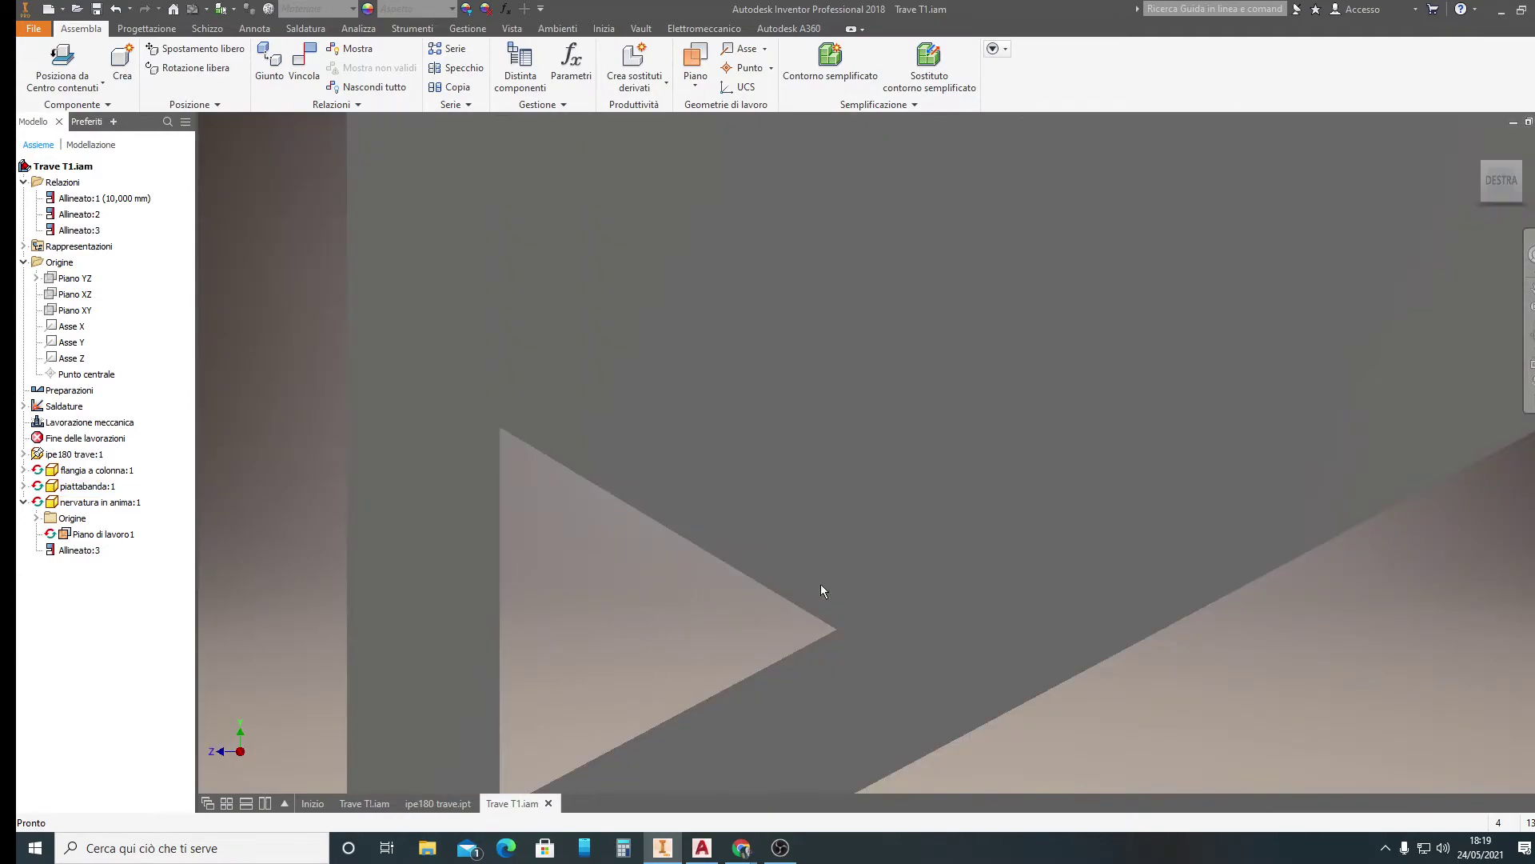
{"action": "scroll", "coordinate": [823, 597], "scroll_direction": "up", "scroll_amount": 2}
{"action": "scroll", "coordinate": [824, 566], "scroll_direction": "up", "scroll_amount": 2}
{"action": "middle_click_drag", "start_coordinate": [854, 479], "coordinate": [640, 602]}
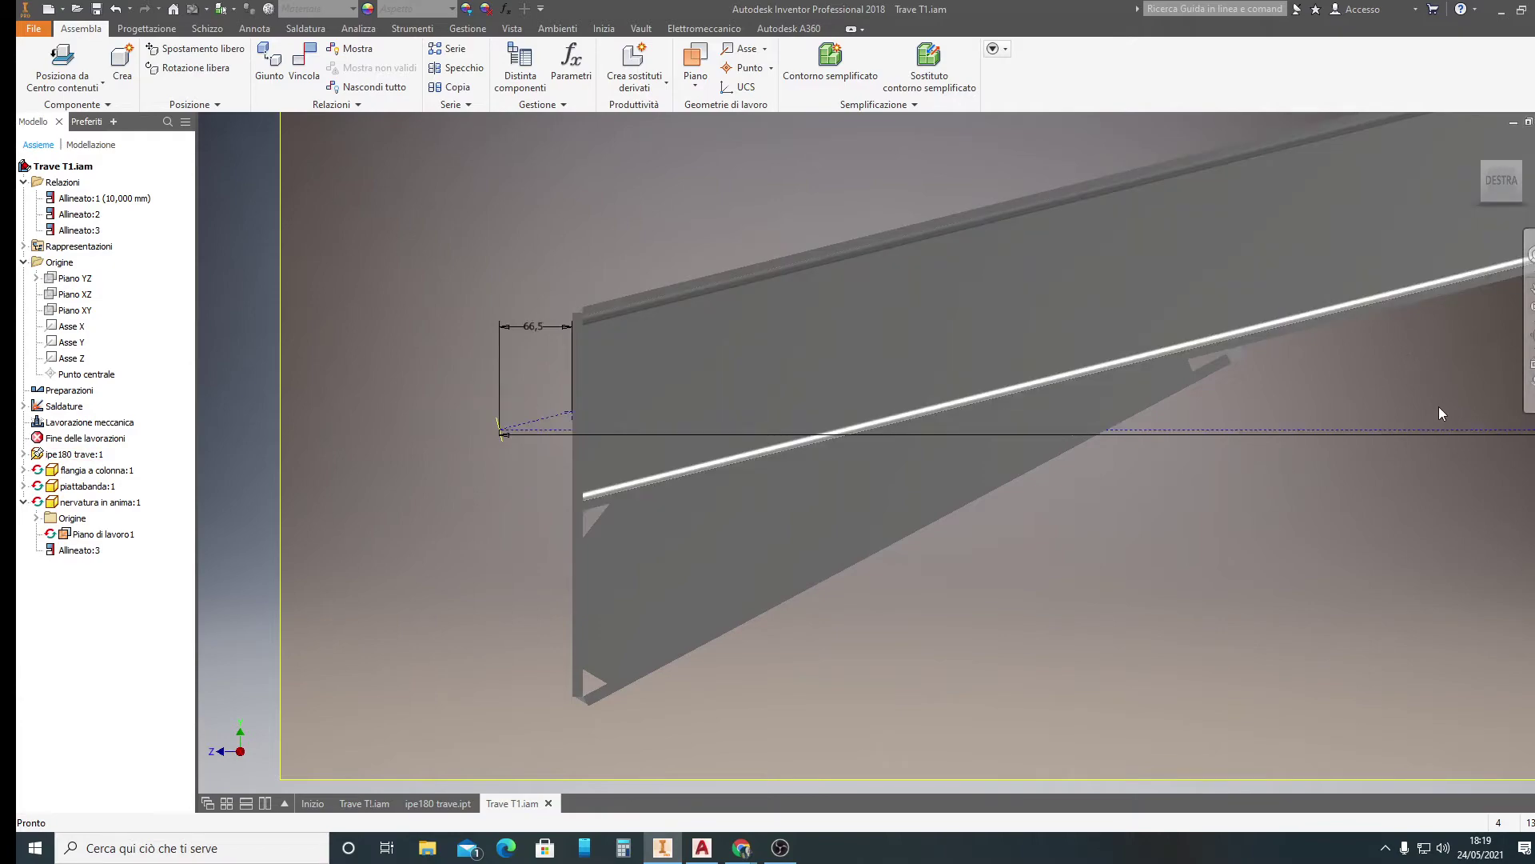
Turn off visibility of Piano di lavoro1 under nervatura in anima:1
{"action": "left_click", "coordinate": [1483, 161]}
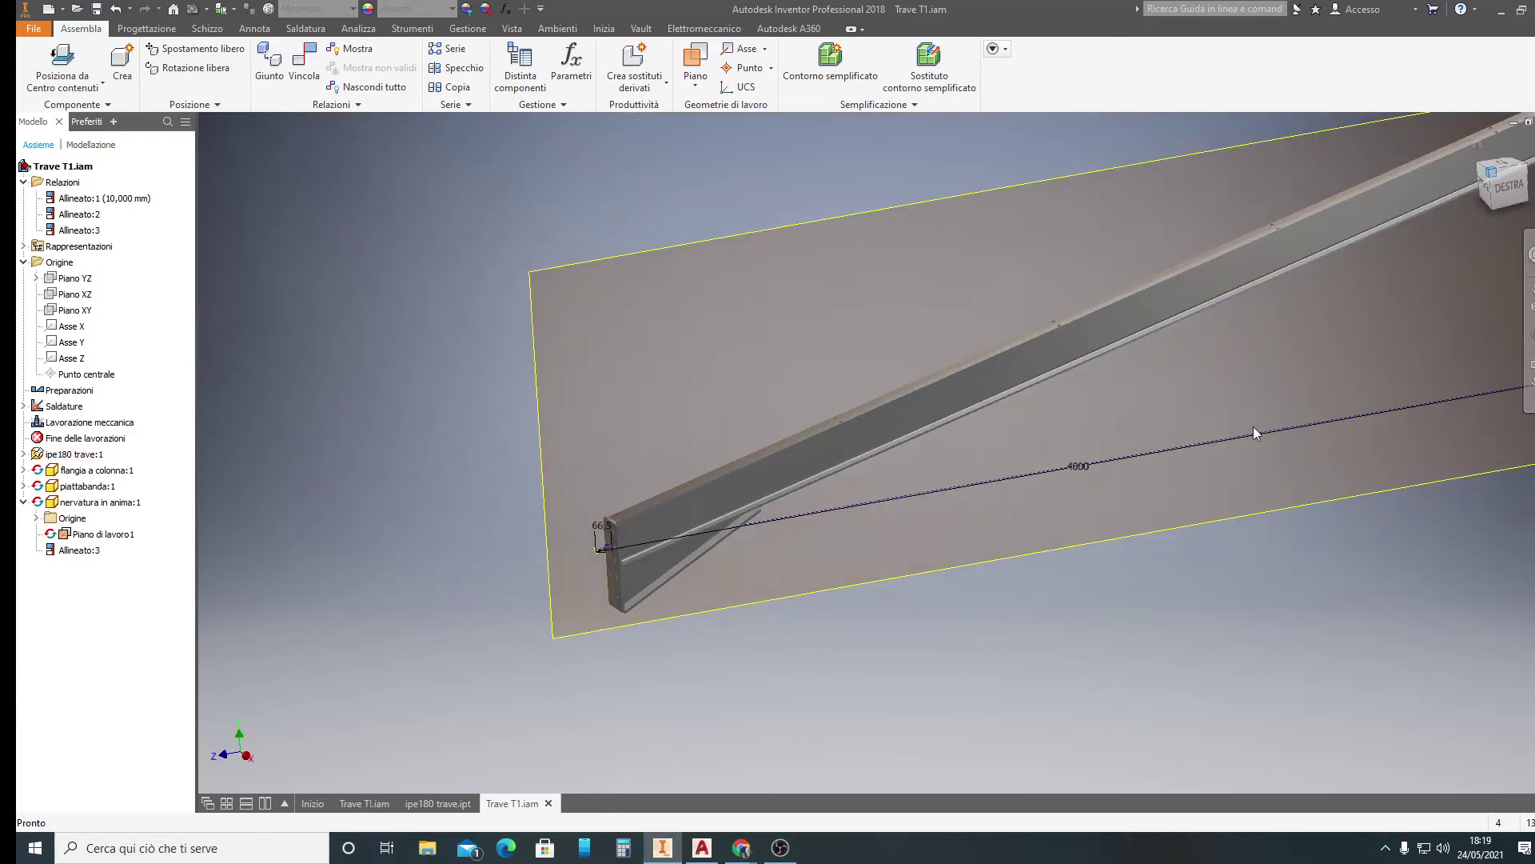
{"action": "scroll", "coordinate": [726, 609], "scroll_direction": "down", "scroll_amount": 5}
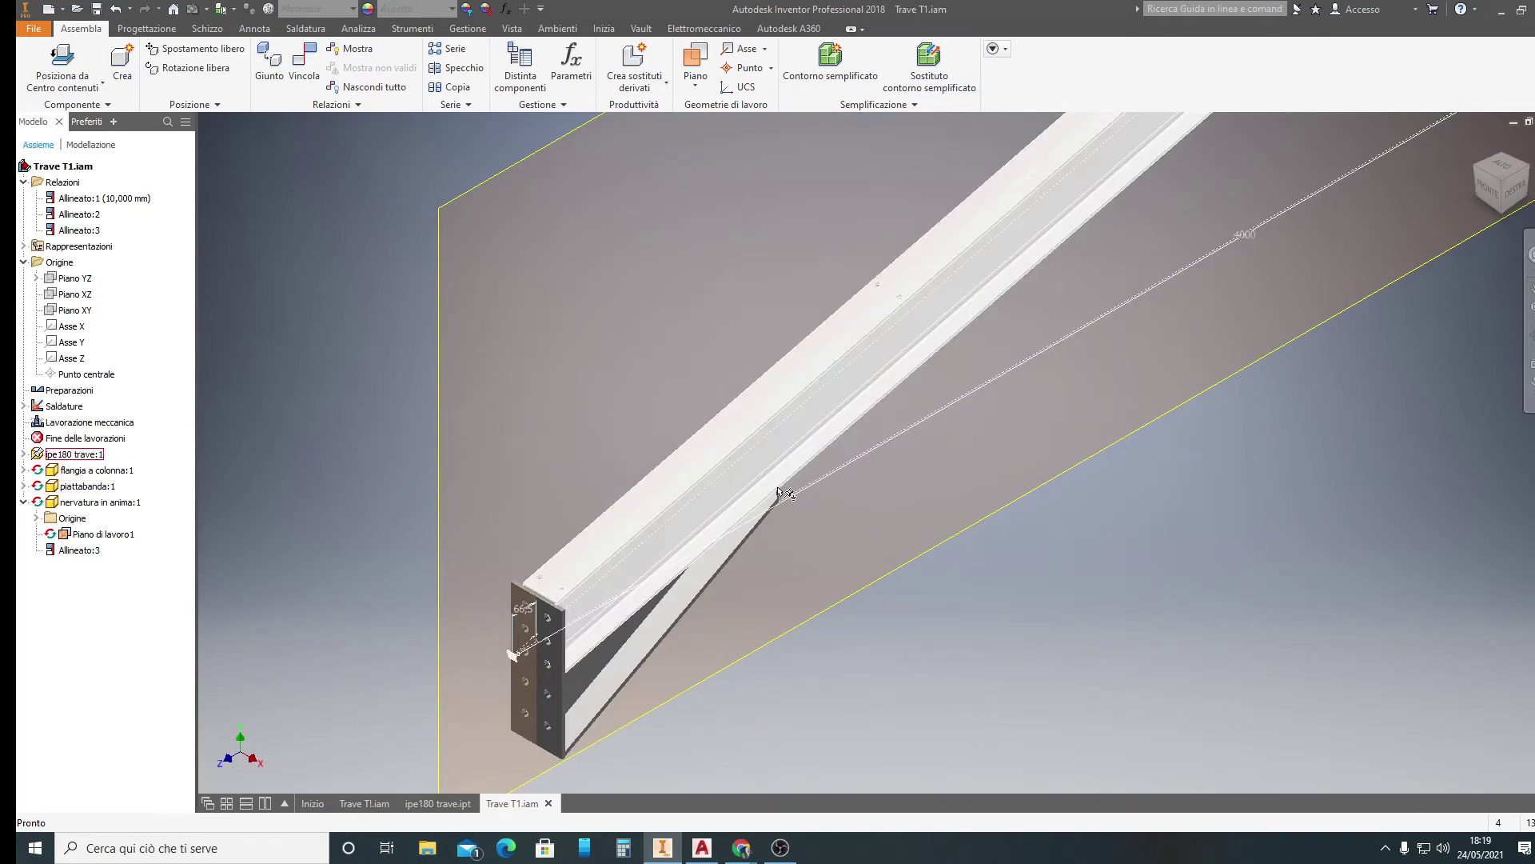
{"action": "scroll", "coordinate": [840, 494], "scroll_direction": "down", "scroll_amount": 2}
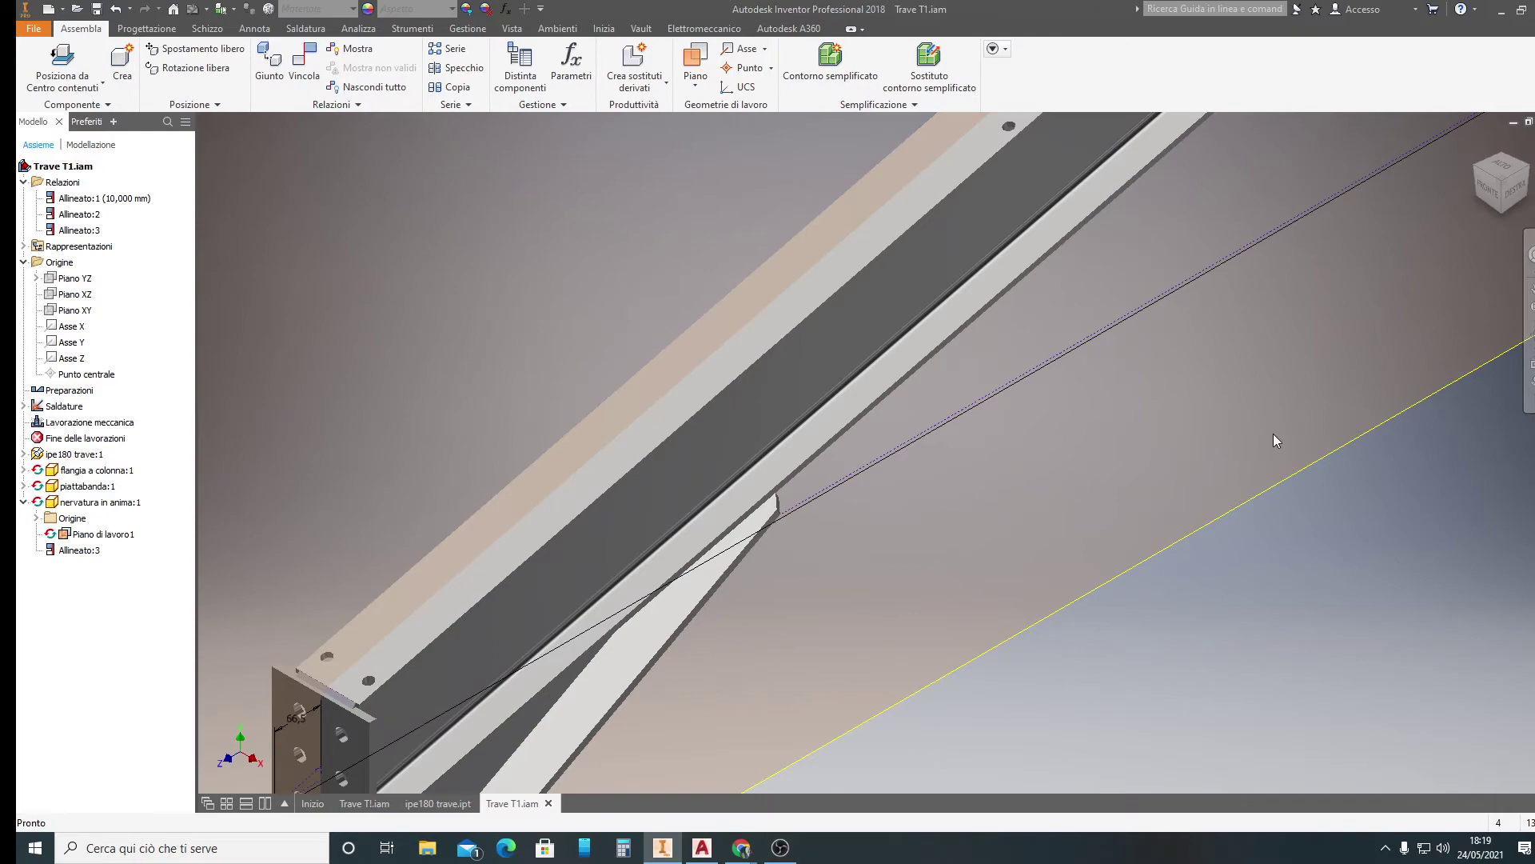
{"action": "mouse_move", "coordinate": [1500, 180]}
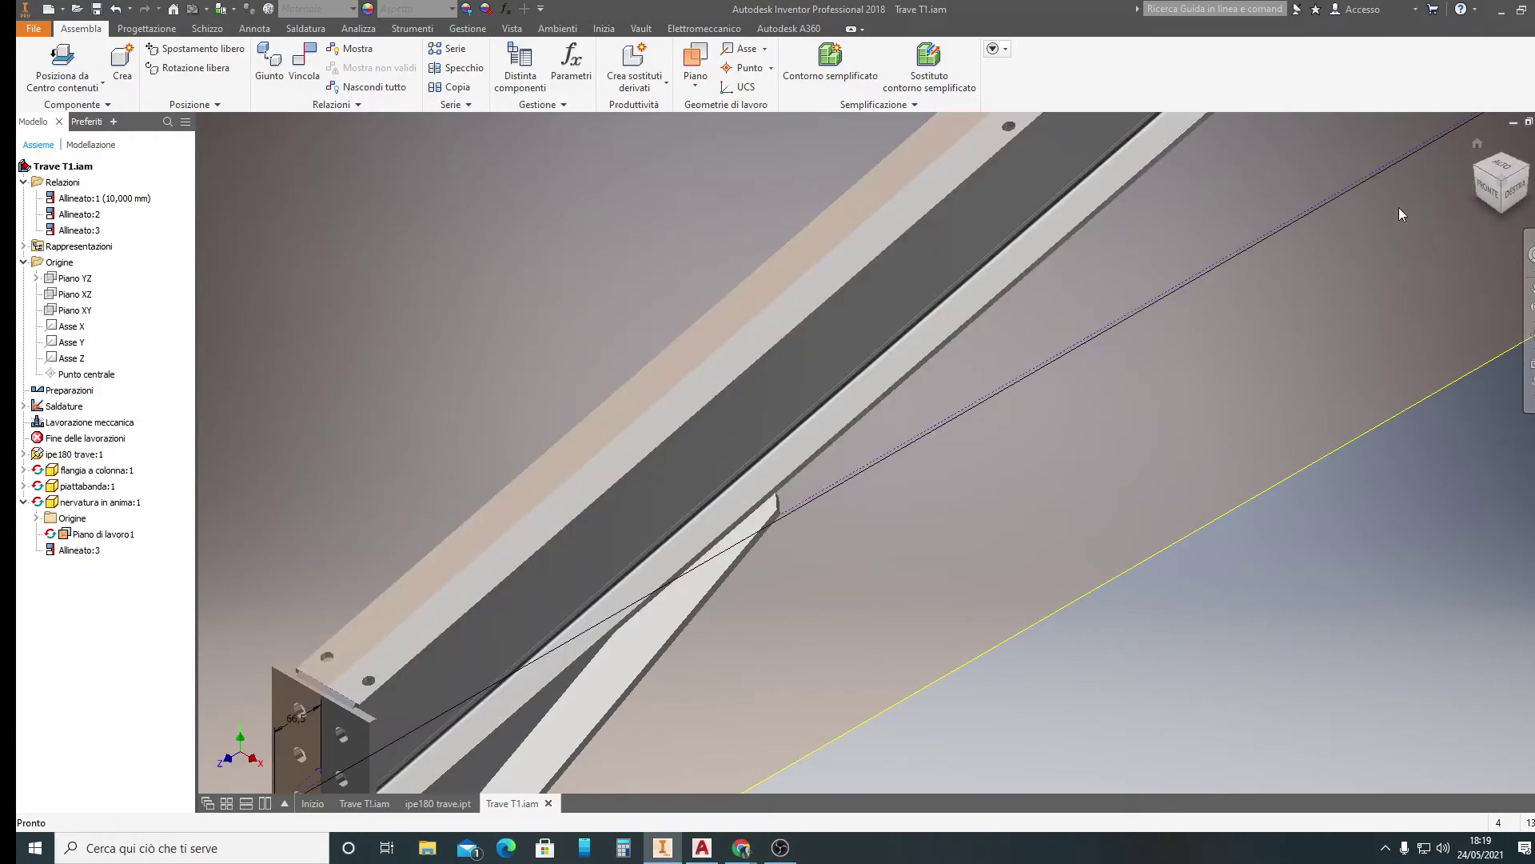
{"action": "left_click", "coordinate": [1513, 188]}
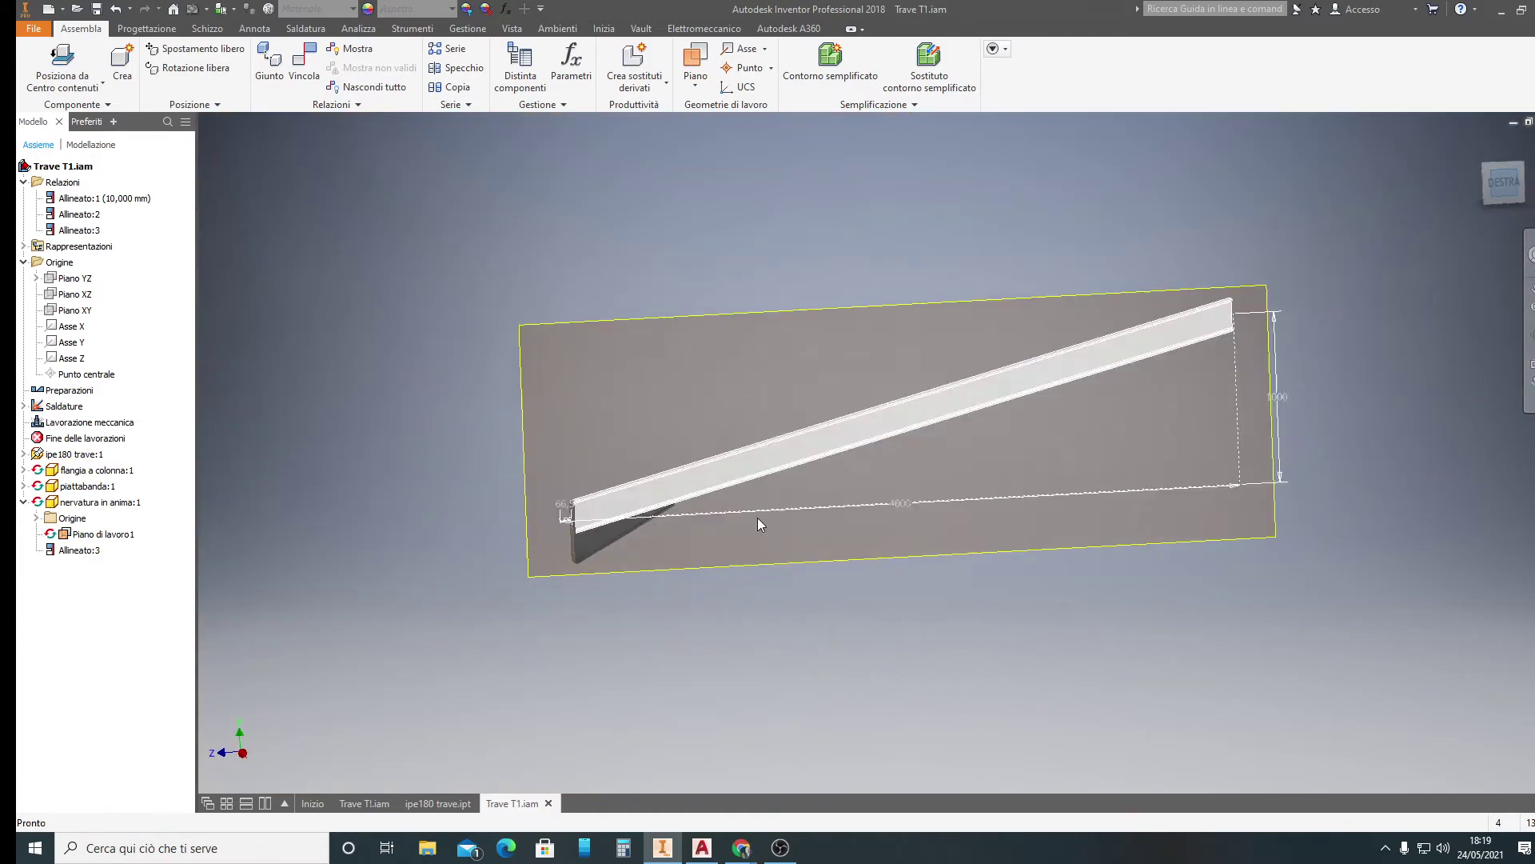
{"action": "scroll", "coordinate": [757, 524], "scroll_direction": "up", "scroll_amount": 3}
{"action": "scroll", "coordinate": [757, 524], "scroll_direction": "up", "scroll_amount": 3}
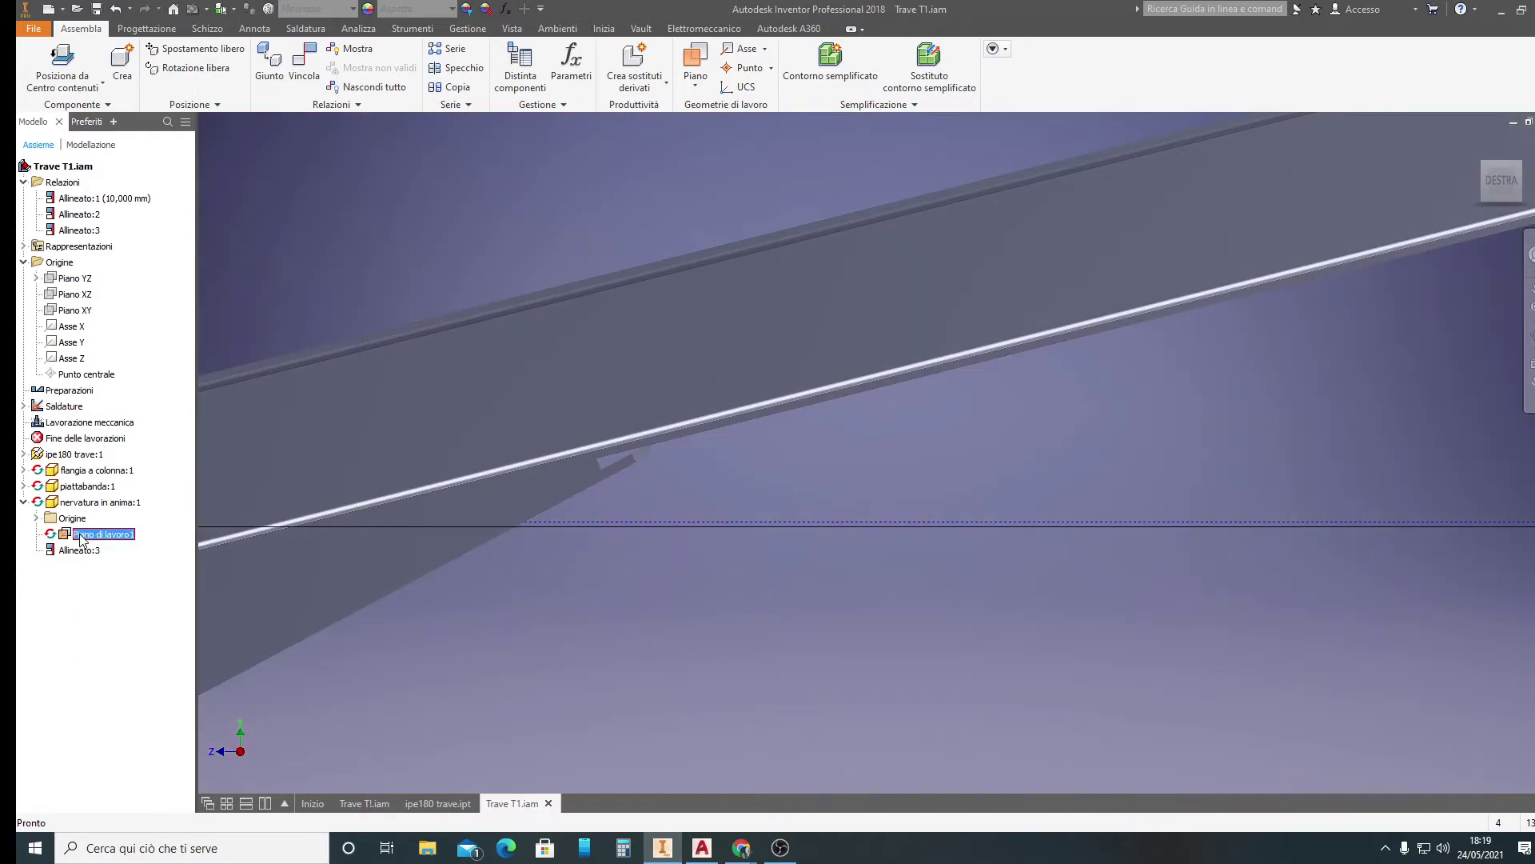
{"action": "right_click", "coordinate": [79, 536]}
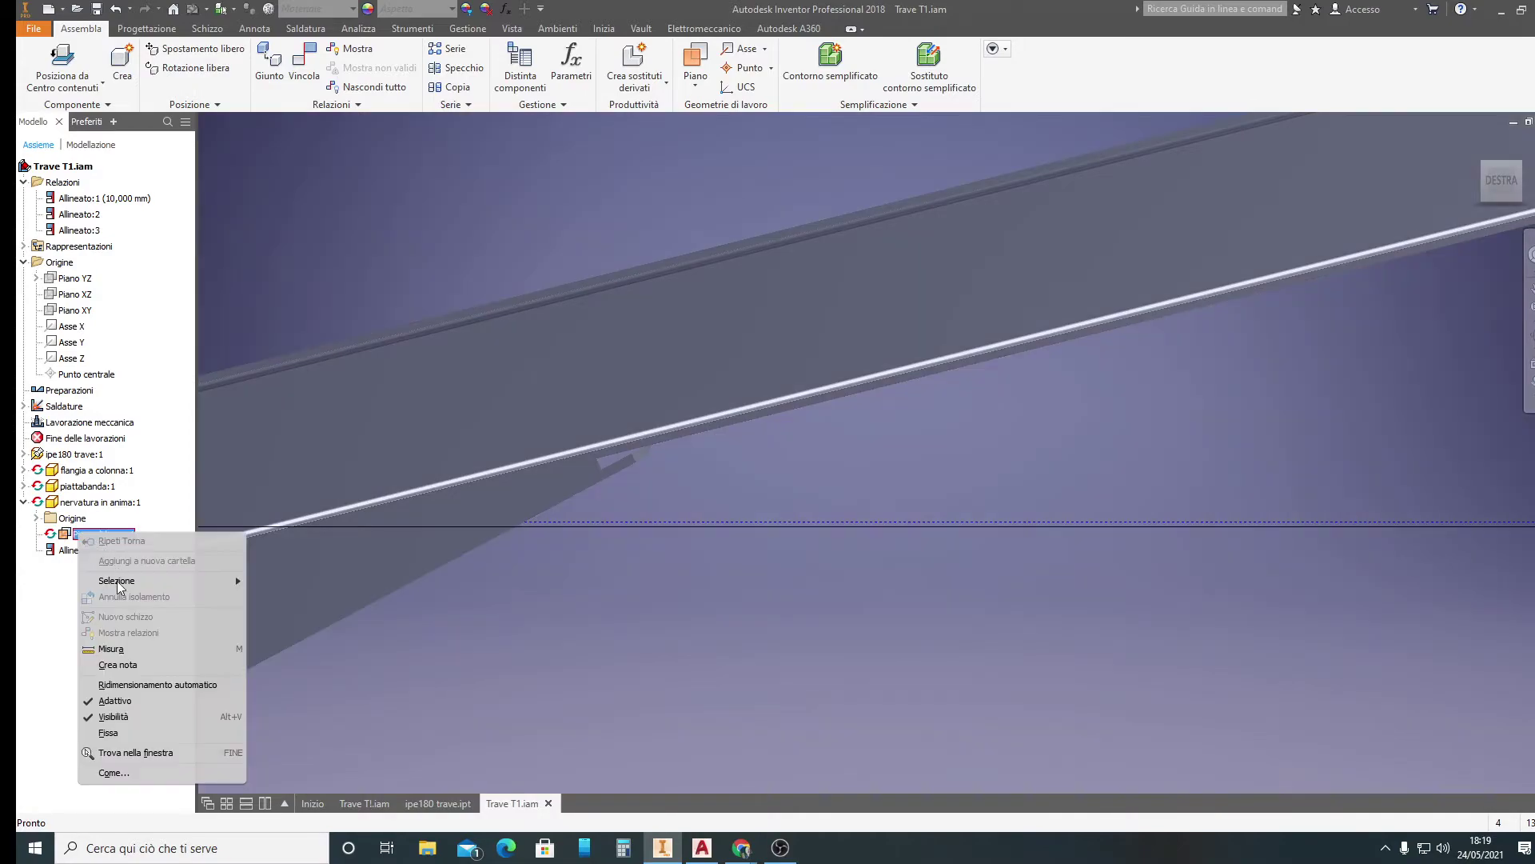
{"action": "left_click", "coordinate": [116, 716]}
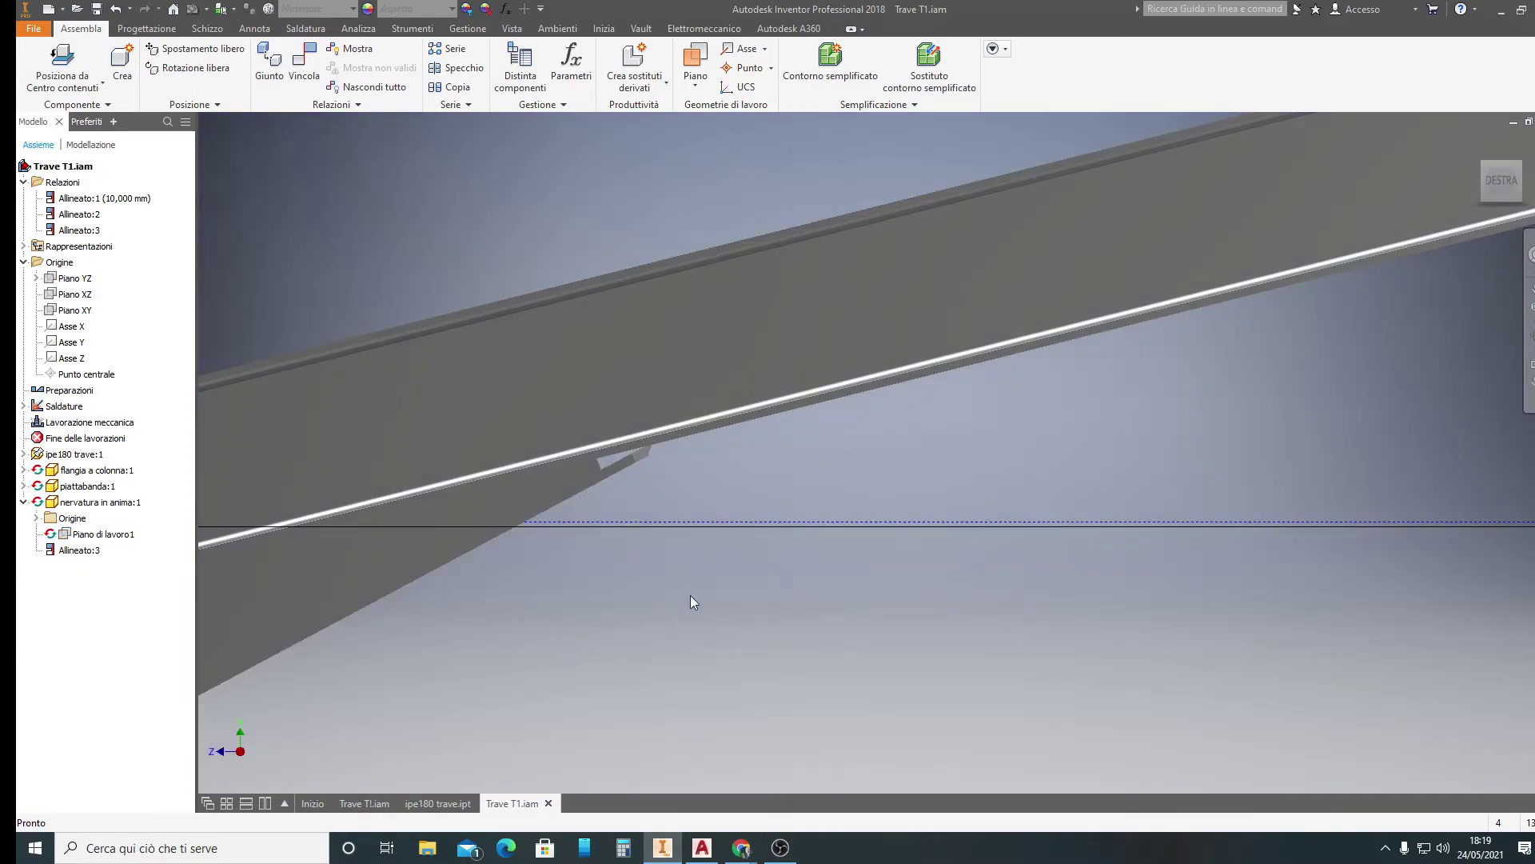
{"action": "scroll", "coordinate": [720, 587], "scroll_direction": "up", "scroll_amount": 3}
{"action": "scroll", "coordinate": [746, 578], "scroll_direction": "down", "scroll_amount": 2}
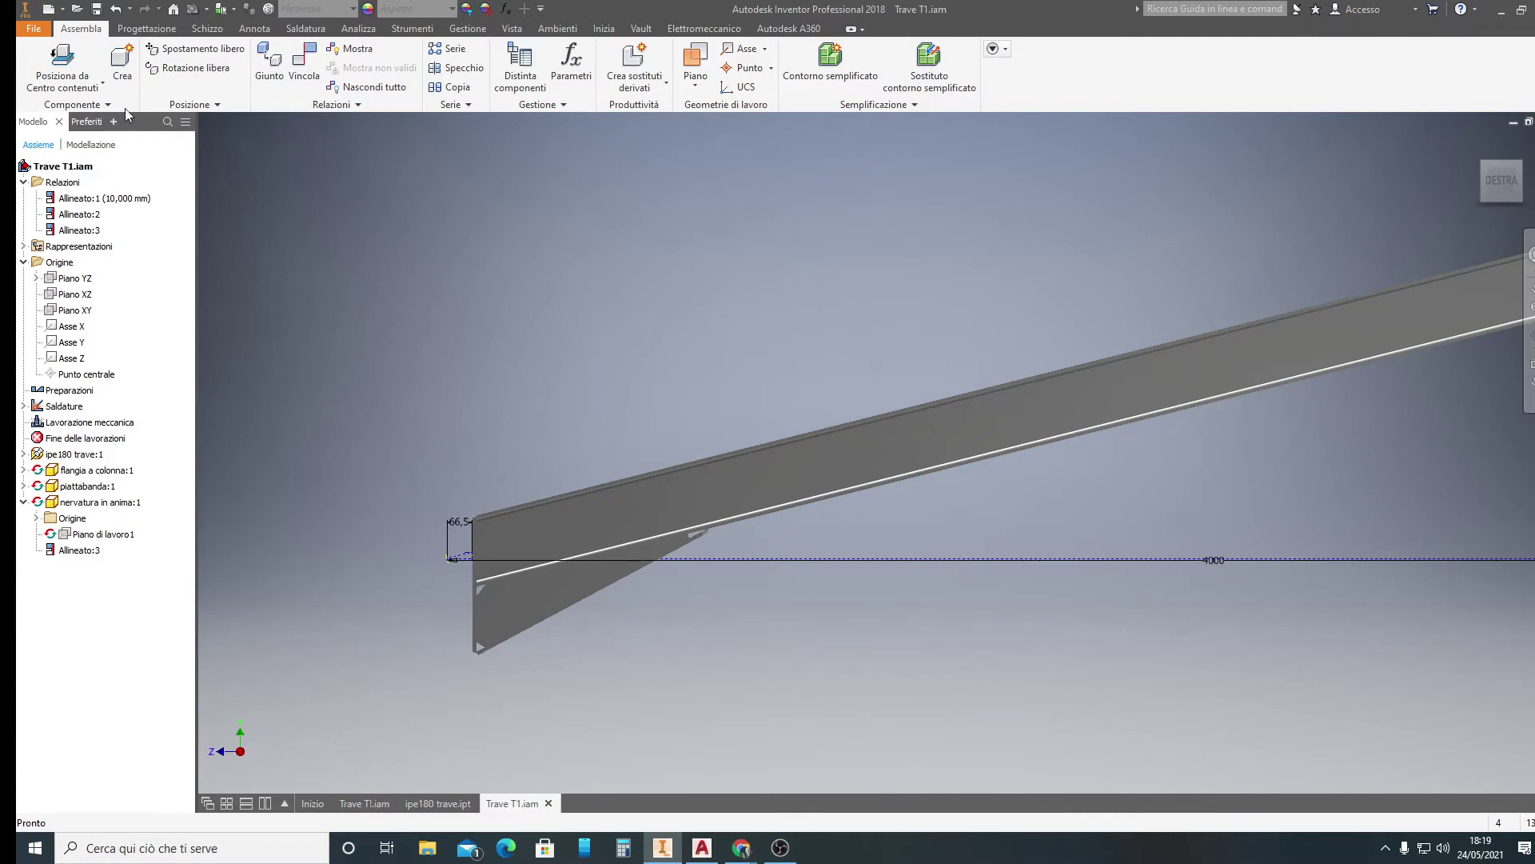
Create an in-place component named nervatura ipe in the beam assembly
{"action": "left_click", "coordinate": [122, 58]}
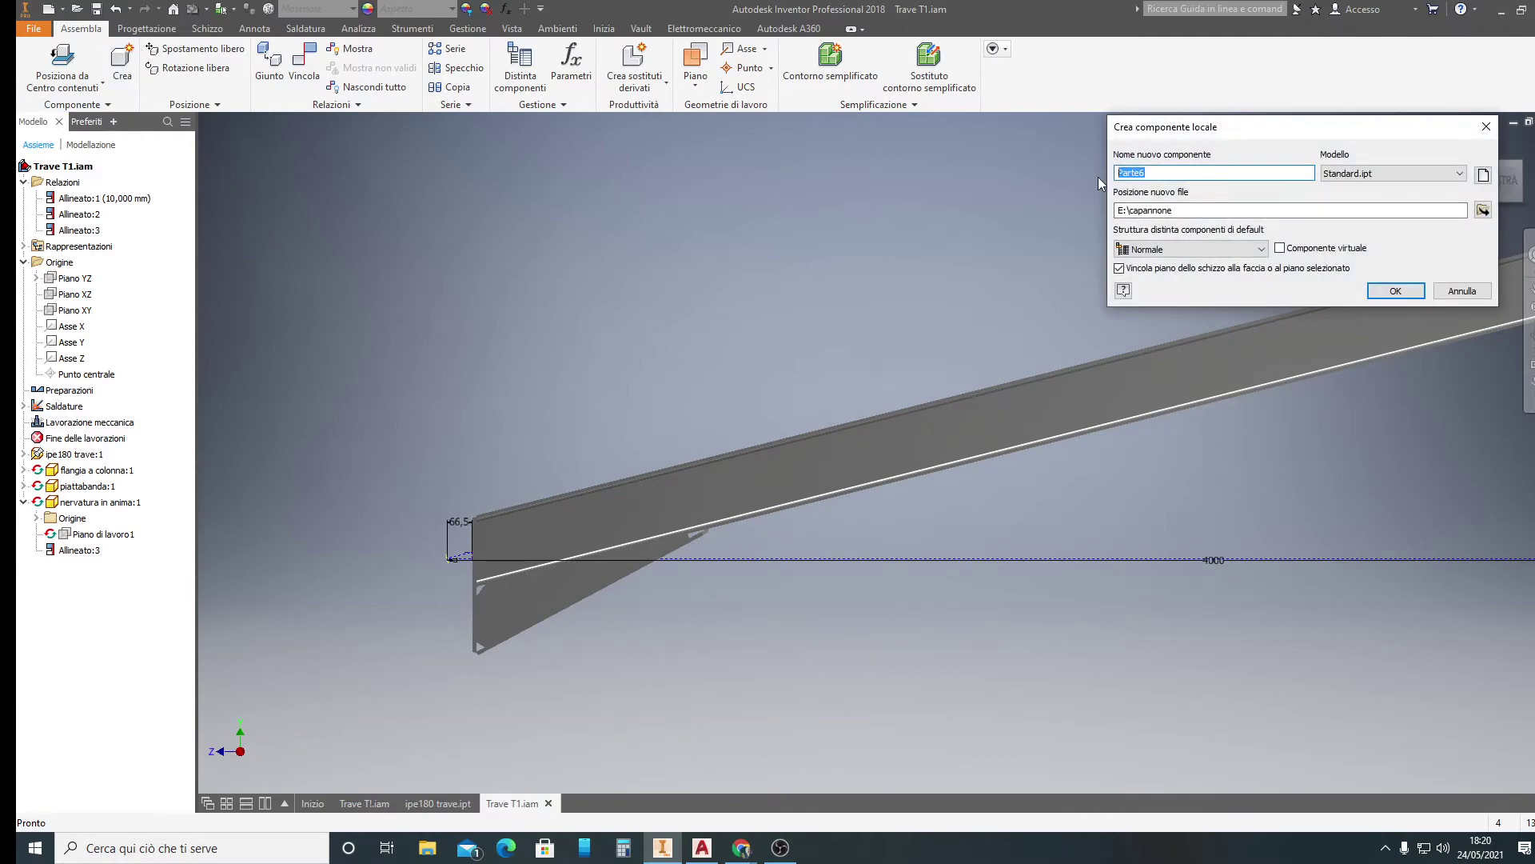
{"action": "type", "text": "nervatura ip"}
{"action": "left_click", "coordinate": [1395, 291]}
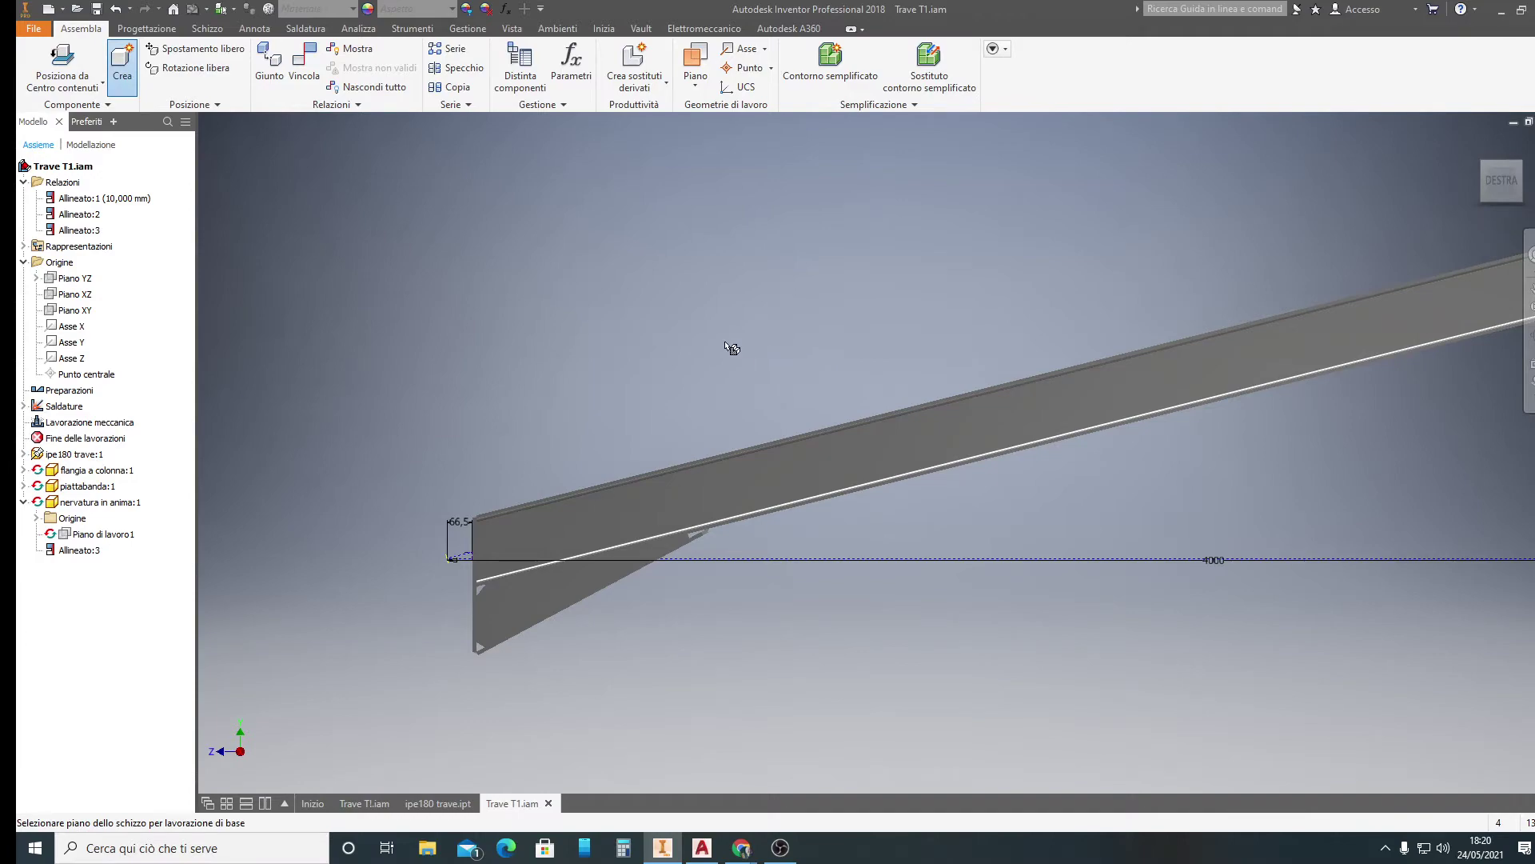
Accept the style conflict, return to Home view, and start Schizzo1 on the beam face
{"action": "left_click", "coordinate": [729, 480]}
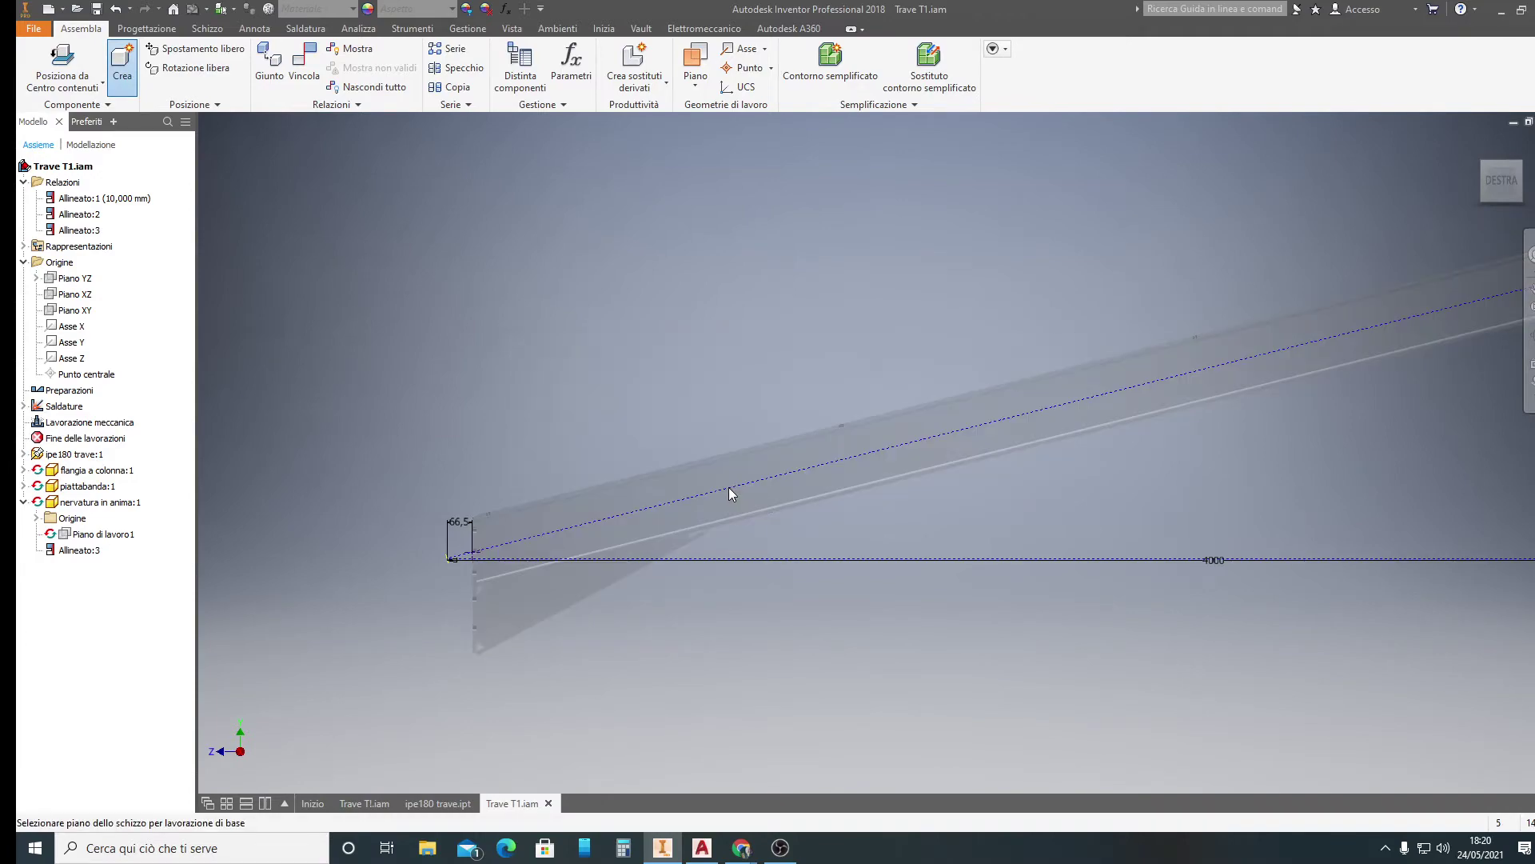
{"action": "key", "text": "Escape"}
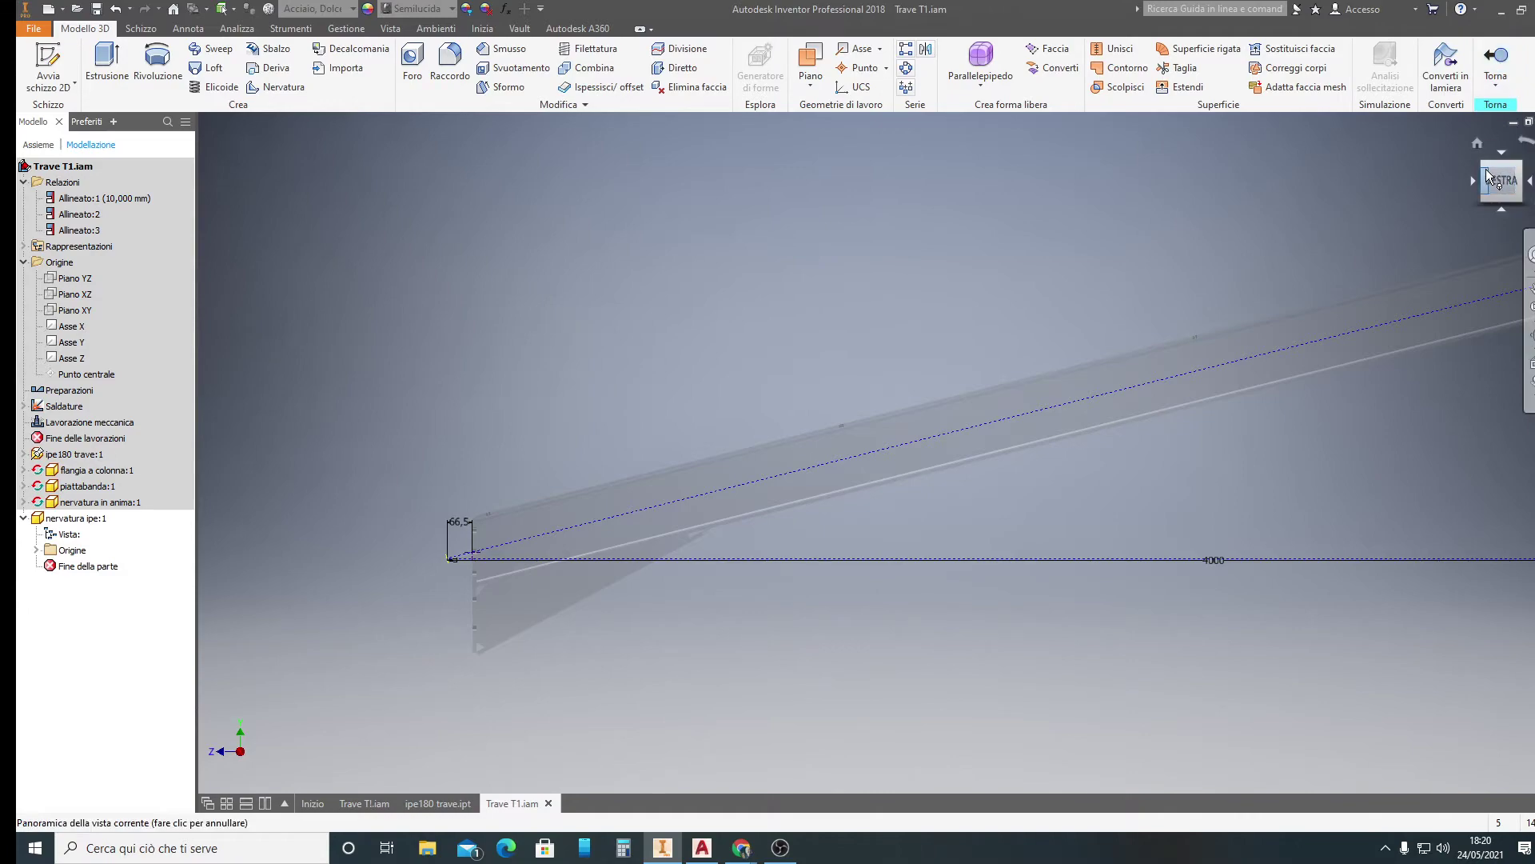
{"action": "scroll", "coordinate": [688, 484], "scroll_direction": "down", "scroll_amount": 3}
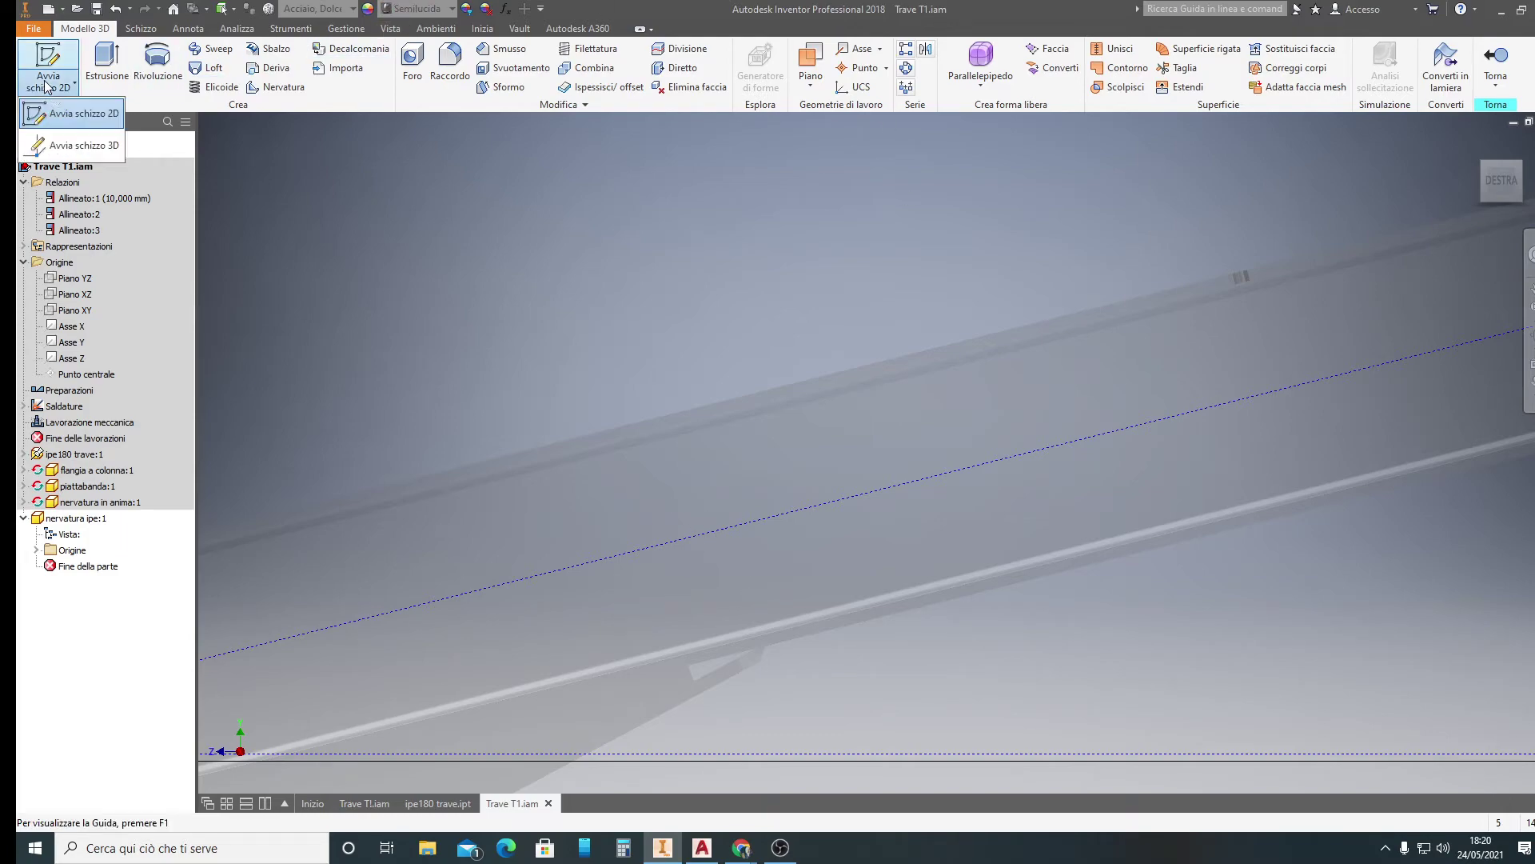
{"action": "key", "text": "F6"}
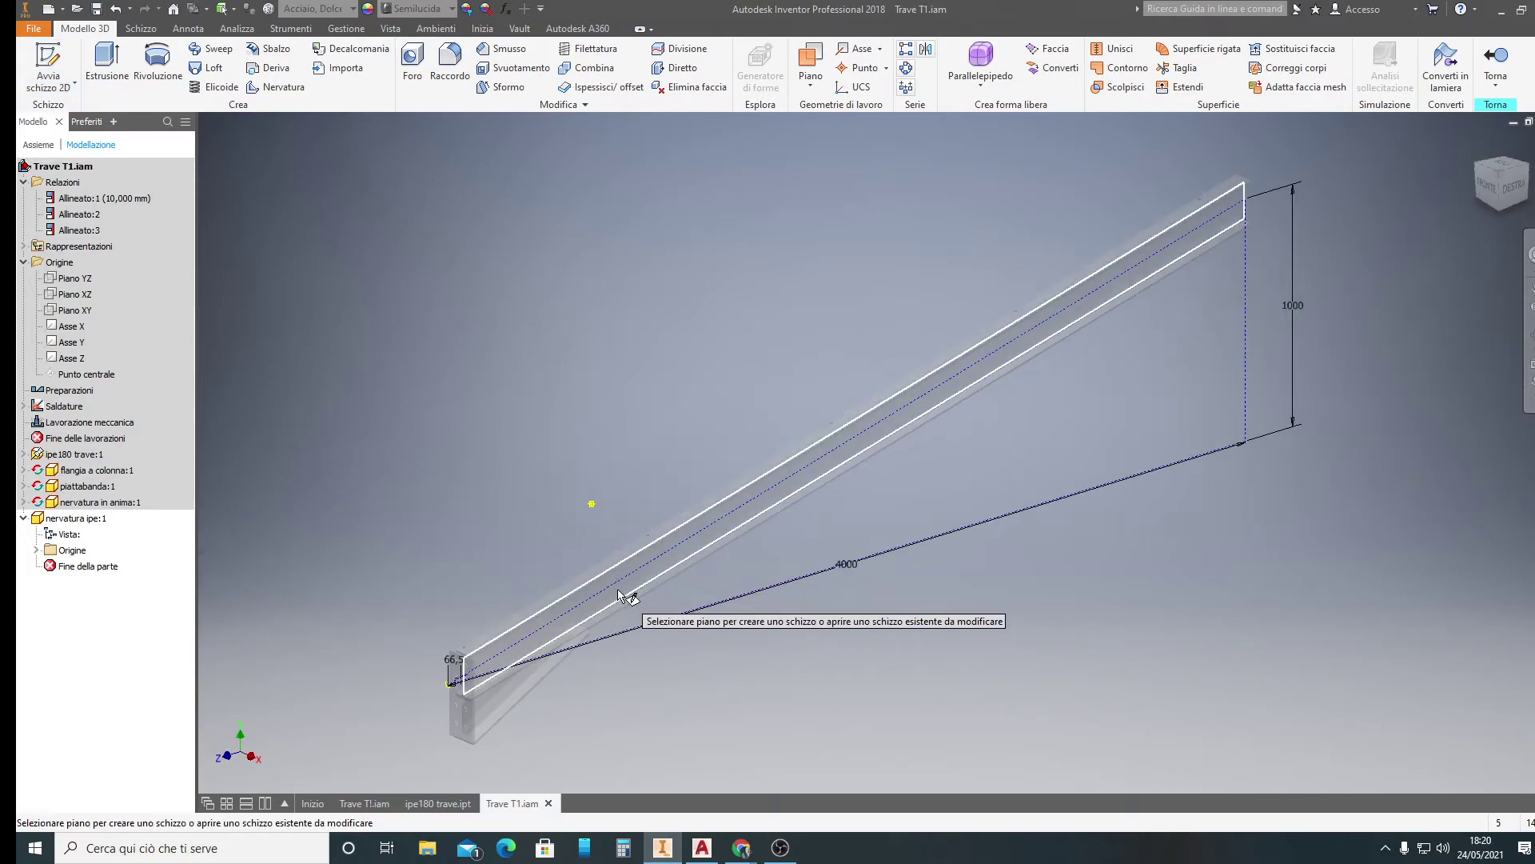
{"action": "scroll", "coordinate": [626, 598], "scroll_direction": "down", "scroll_amount": 5}
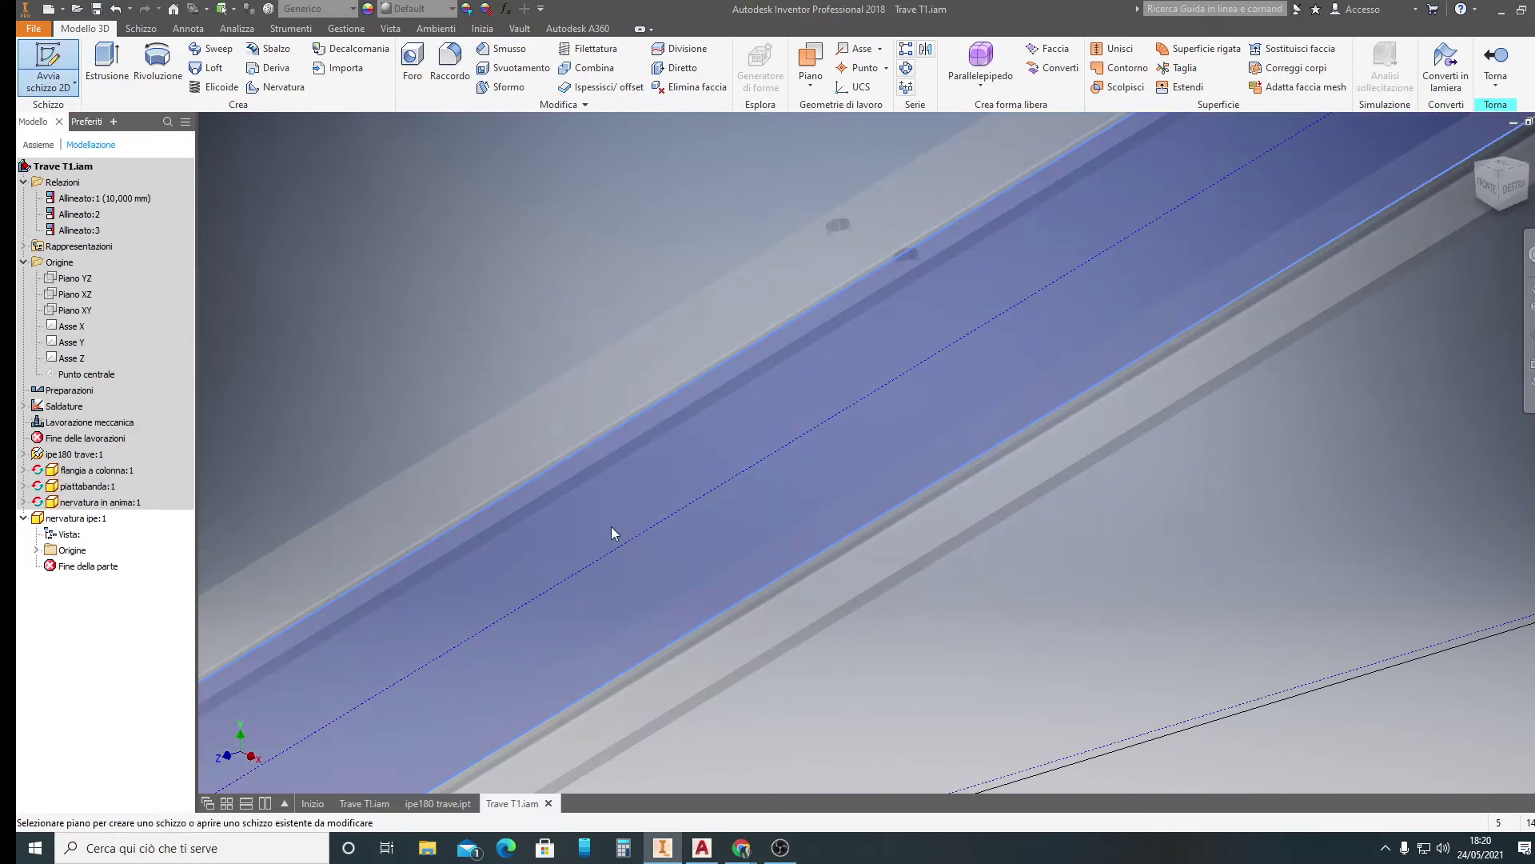
{"action": "left_click", "coordinate": [612, 528]}
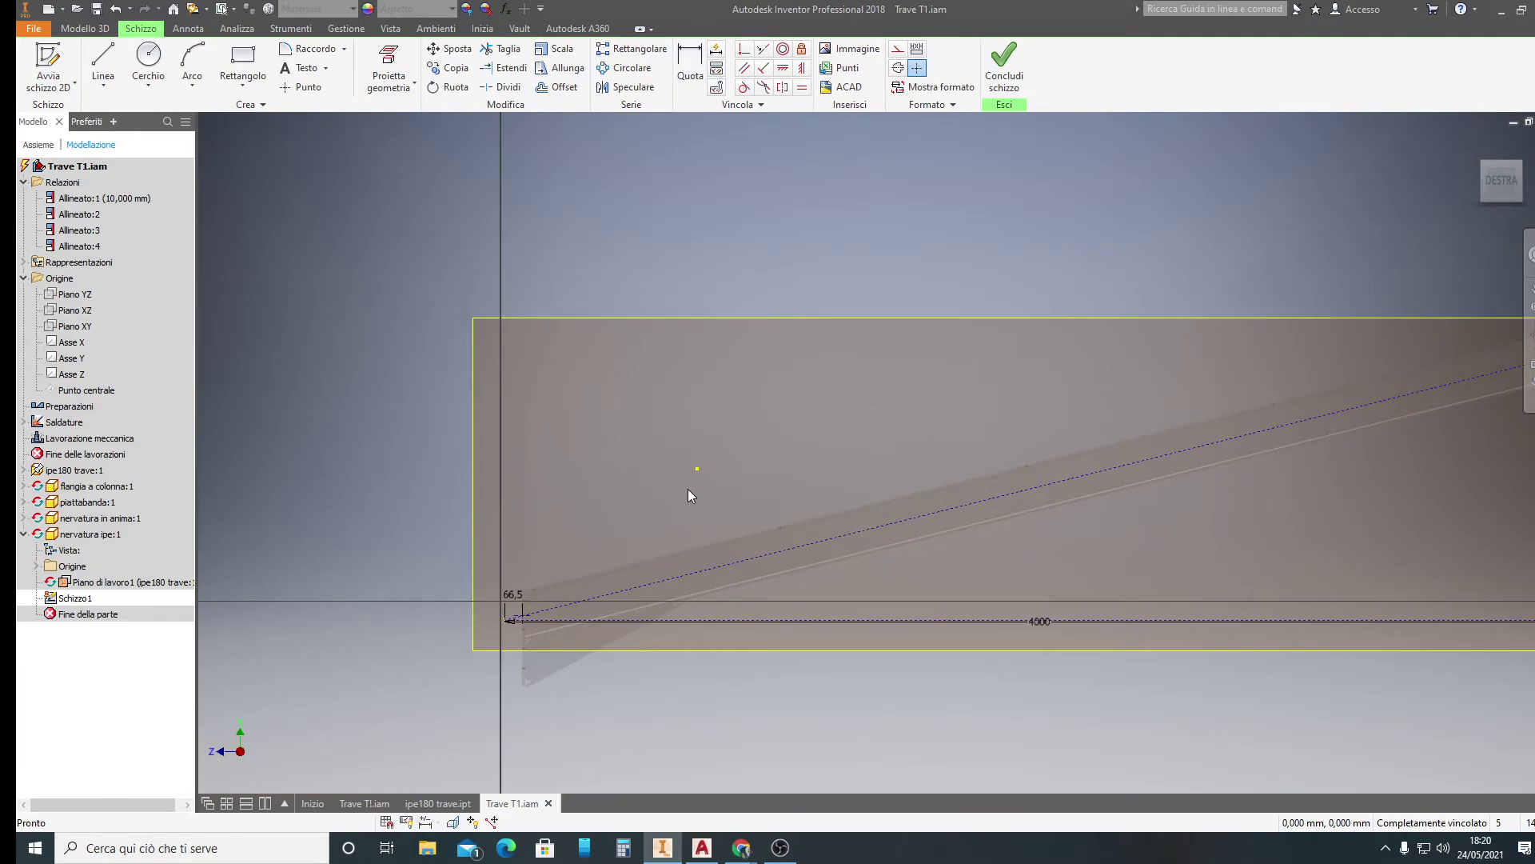
{"action": "scroll", "coordinate": [796, 593], "scroll_direction": "down", "scroll_amount": 3}
{"action": "scroll", "coordinate": [797, 592], "scroll_direction": "down", "scroll_amount": 2}
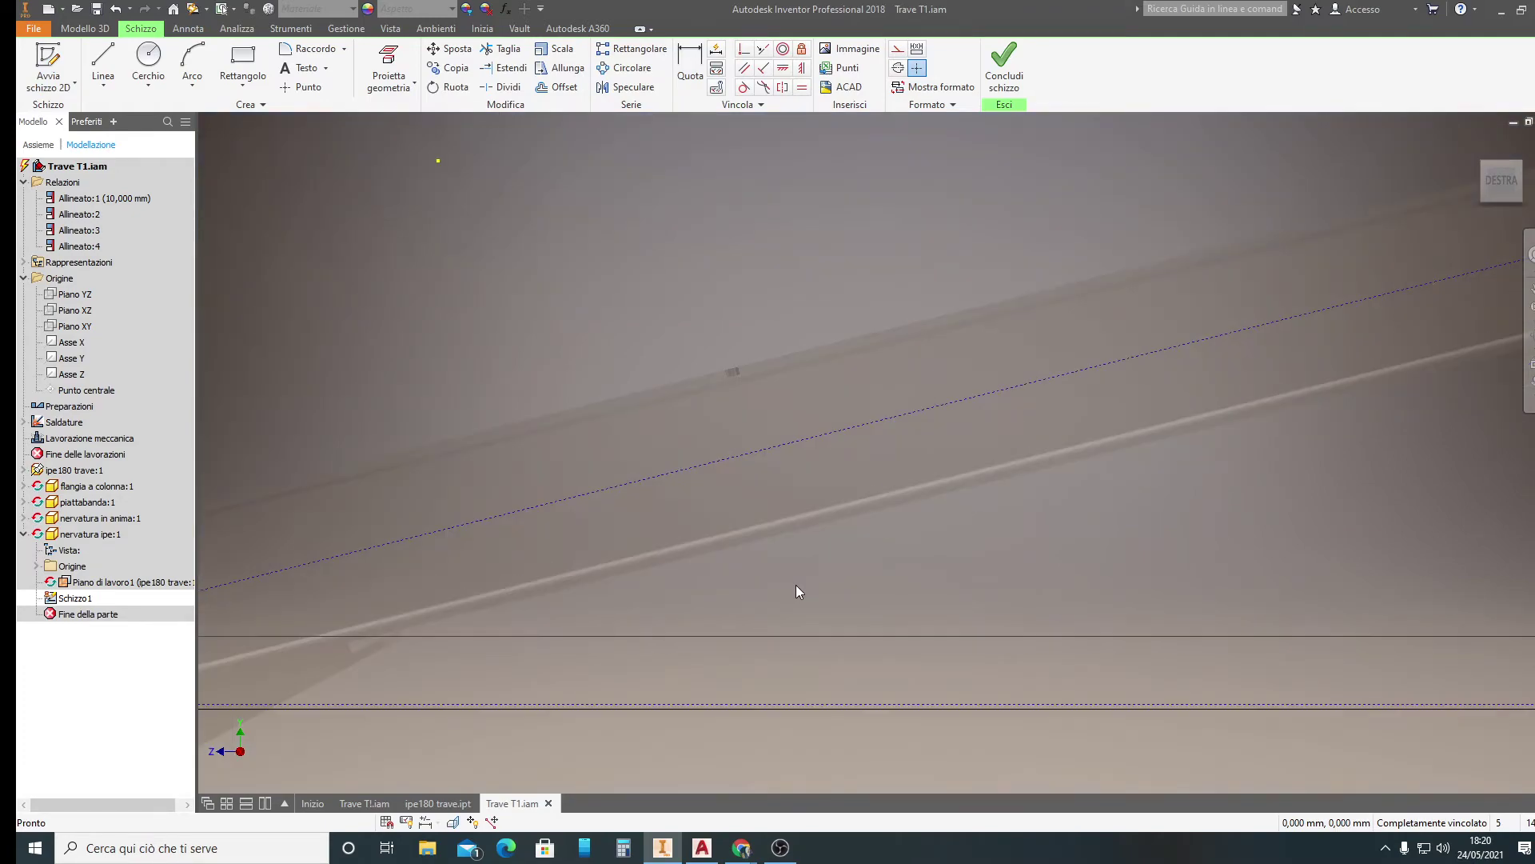
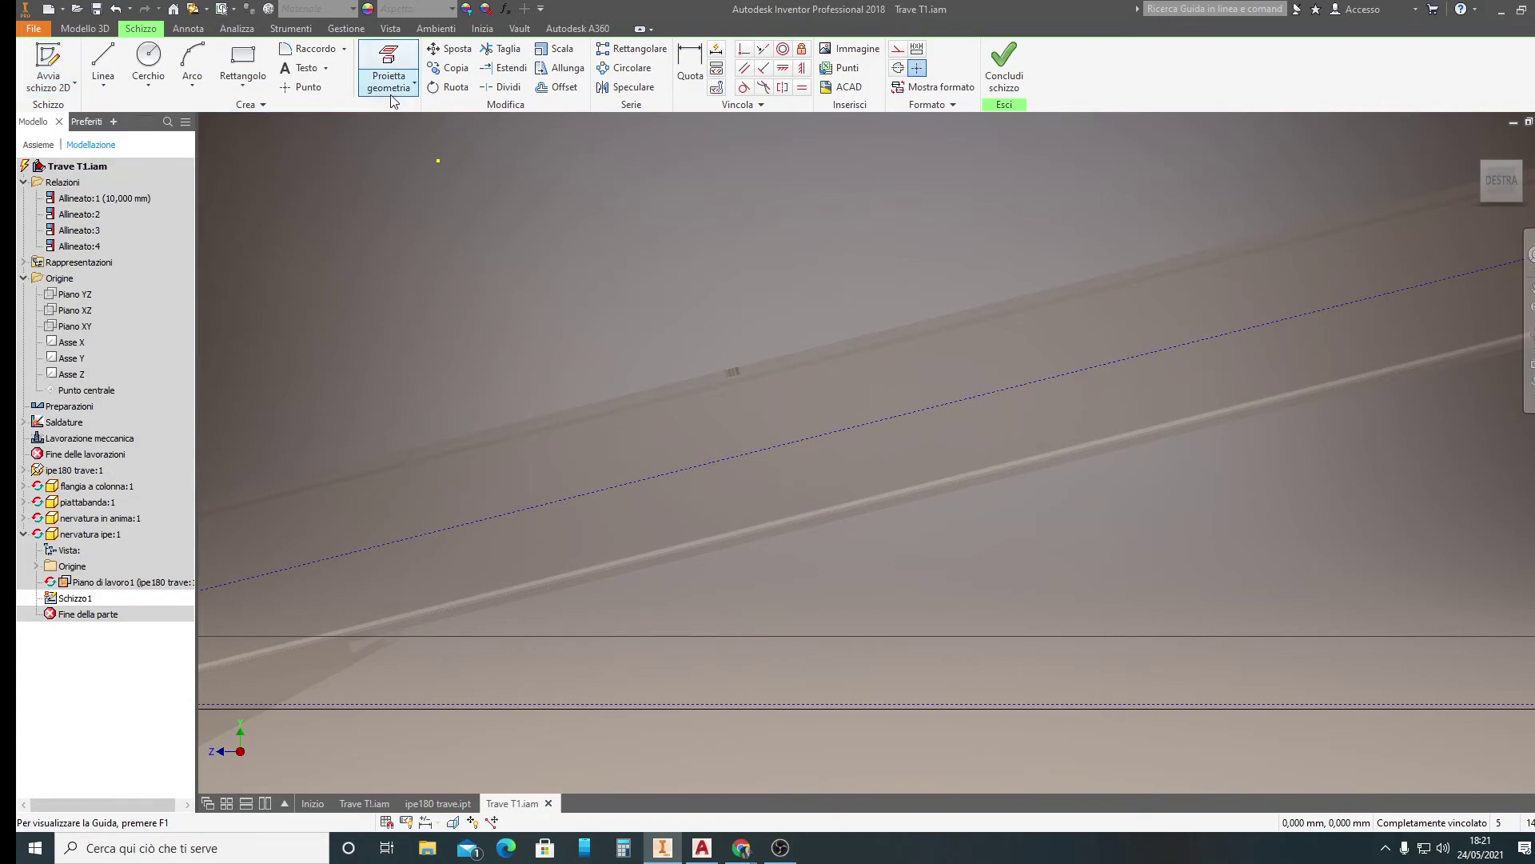
Project the upper beam flange edge into Schizzo1 as projected geometry
{"action": "left_click", "coordinate": [414, 83]}
{"action": "left_click", "coordinate": [404, 112]}
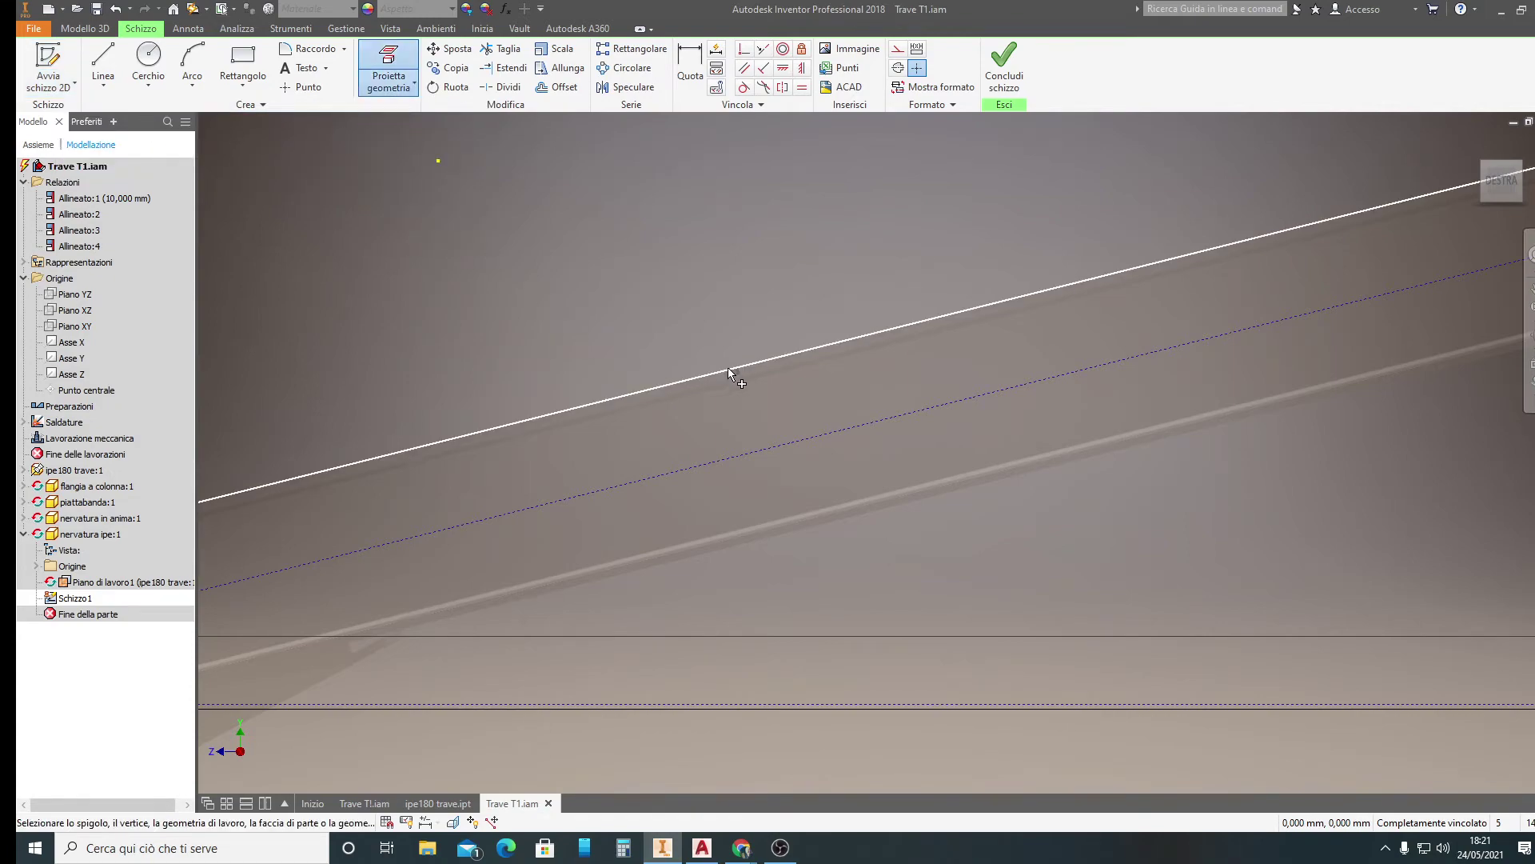
{"action": "scroll", "coordinate": [735, 372], "scroll_direction": "down", "scroll_amount": 1}
{"action": "scroll", "coordinate": [736, 376], "scroll_direction": "down", "scroll_amount": 1}
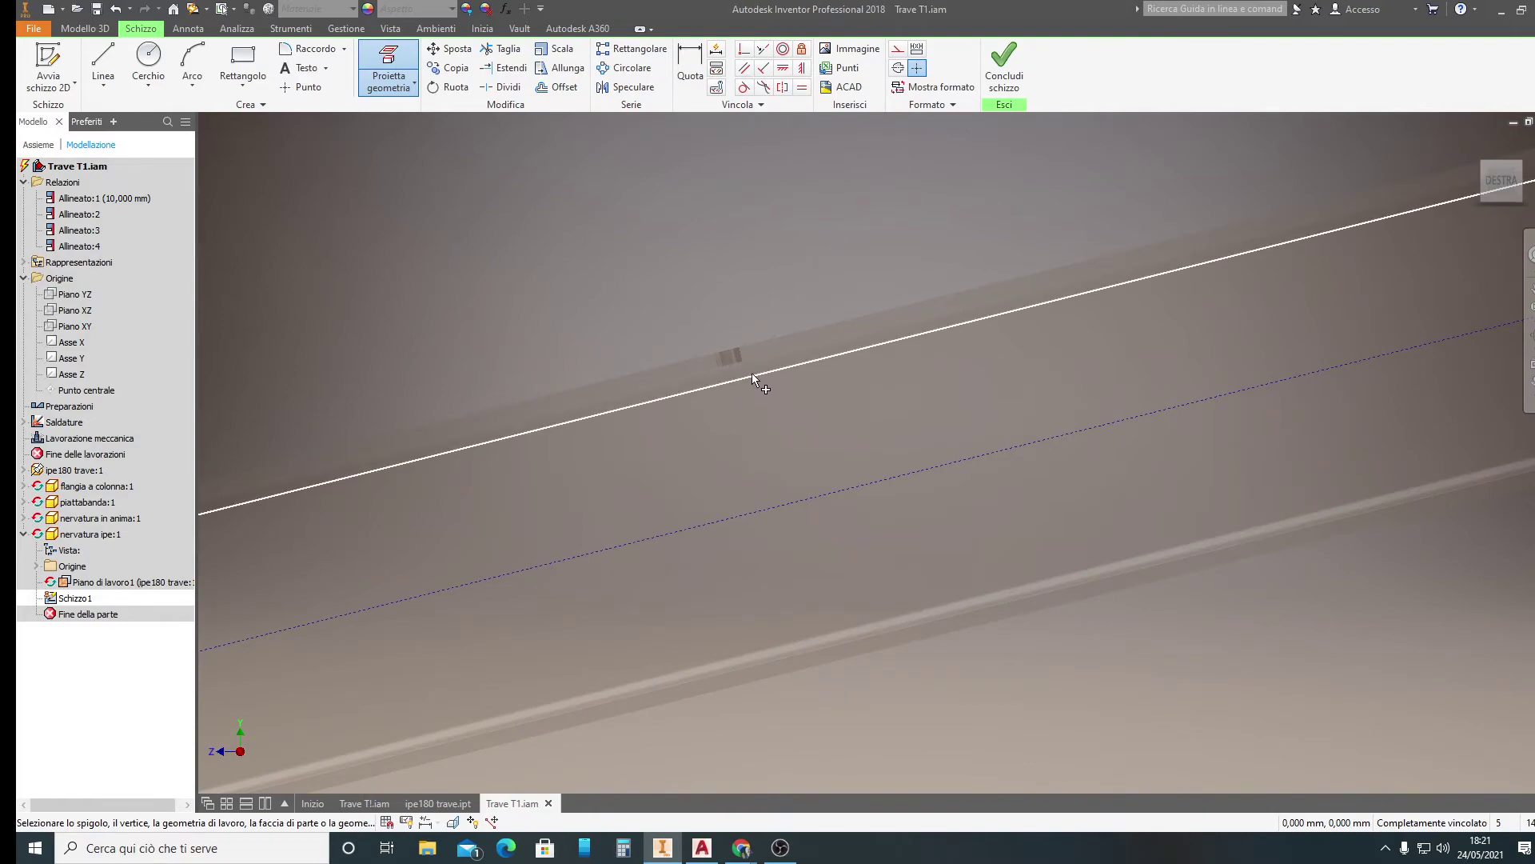
{"action": "left_click", "coordinate": [779, 352]}
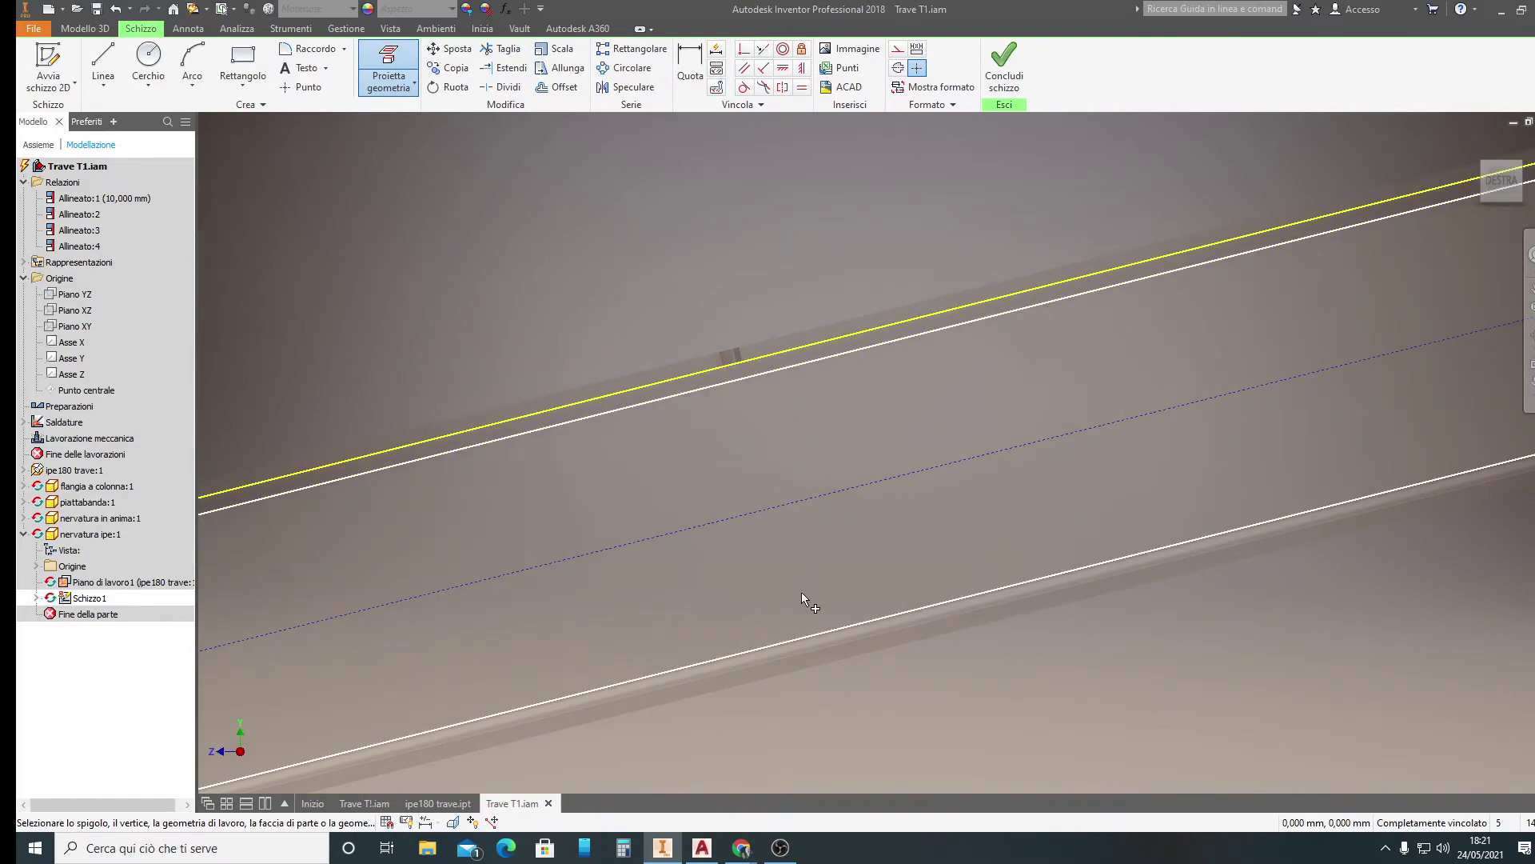
{"action": "scroll", "coordinate": [820, 654], "scroll_direction": "down", "scroll_amount": 3}
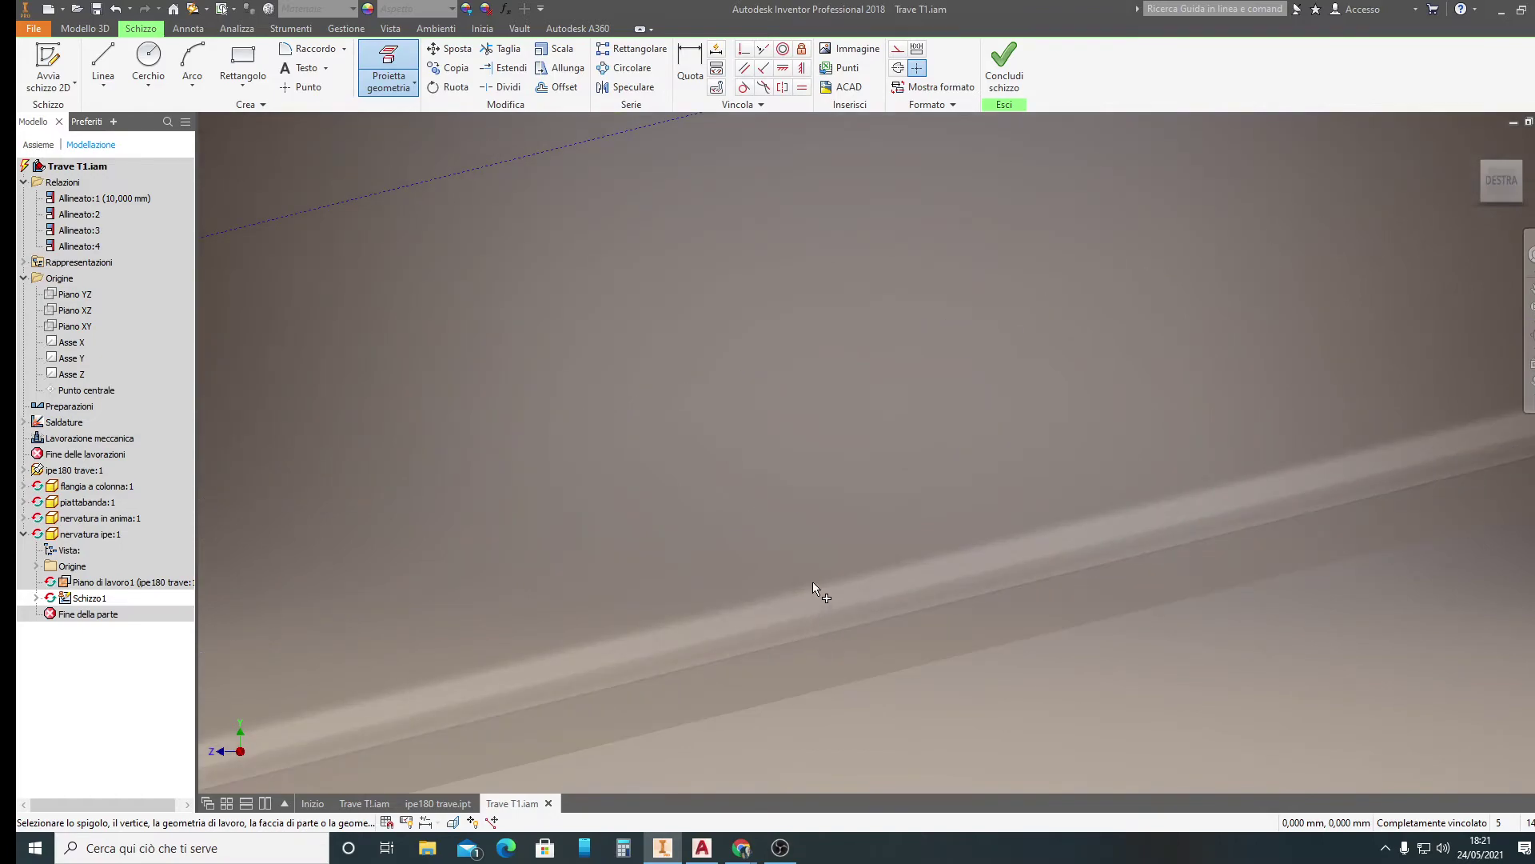
{"action": "scroll", "coordinate": [952, 620], "scroll_direction": "up", "scroll_amount": 2}
{"action": "scroll", "coordinate": [962, 621], "scroll_direction": "up", "scroll_amount": 1}
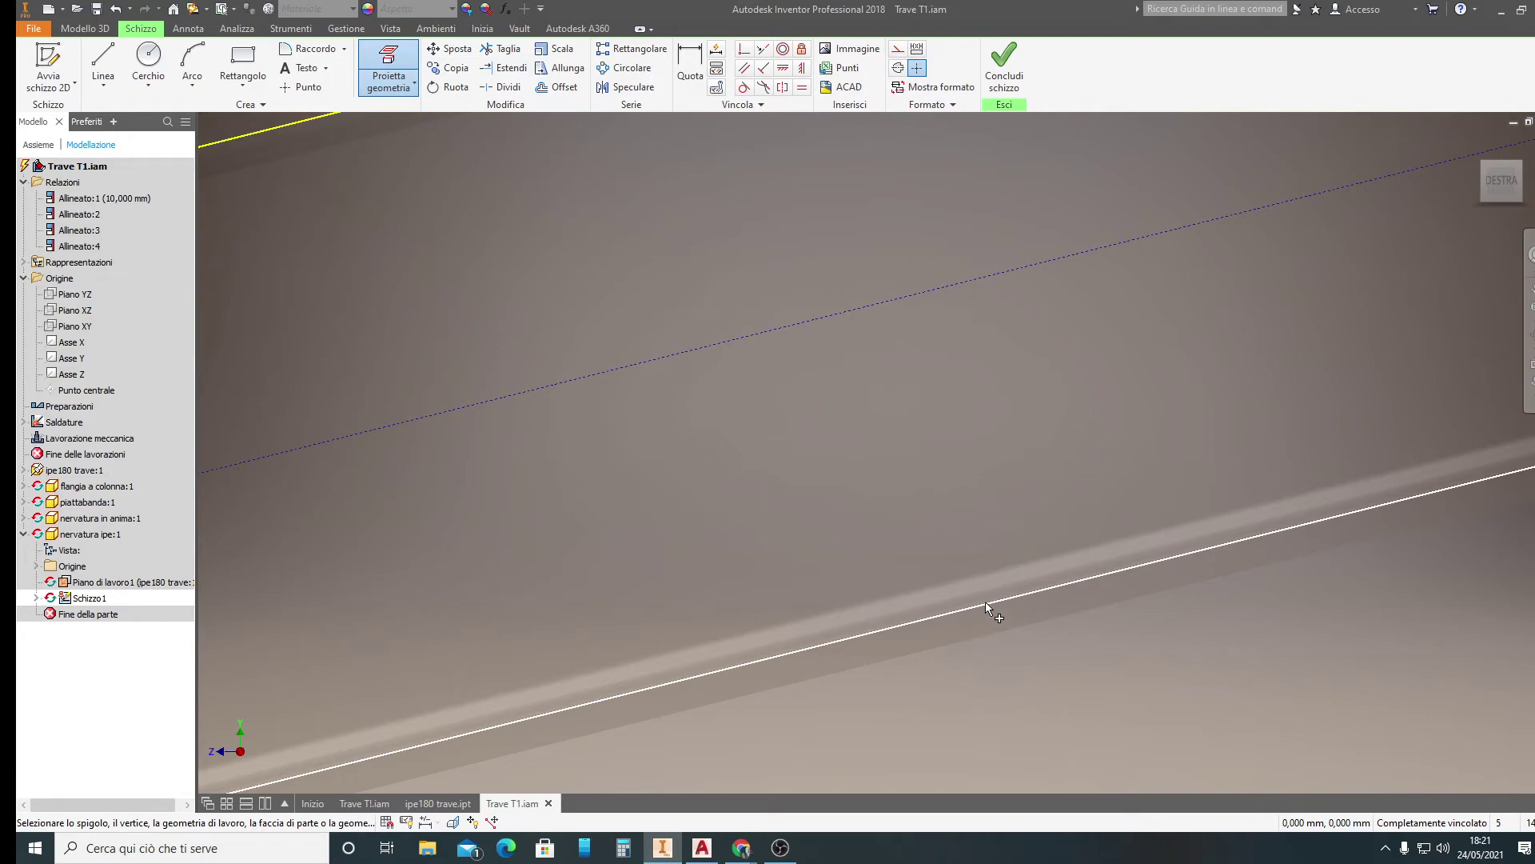
{"action": "scroll", "coordinate": [1006, 520], "scroll_direction": "up", "scroll_amount": 2}
{"action": "scroll", "coordinate": [991, 532], "scroll_direction": "up", "scroll_amount": 1}
Project the lower beam edge and a reference point on it into the sketch
{"action": "left_click", "coordinate": [666, 632]}
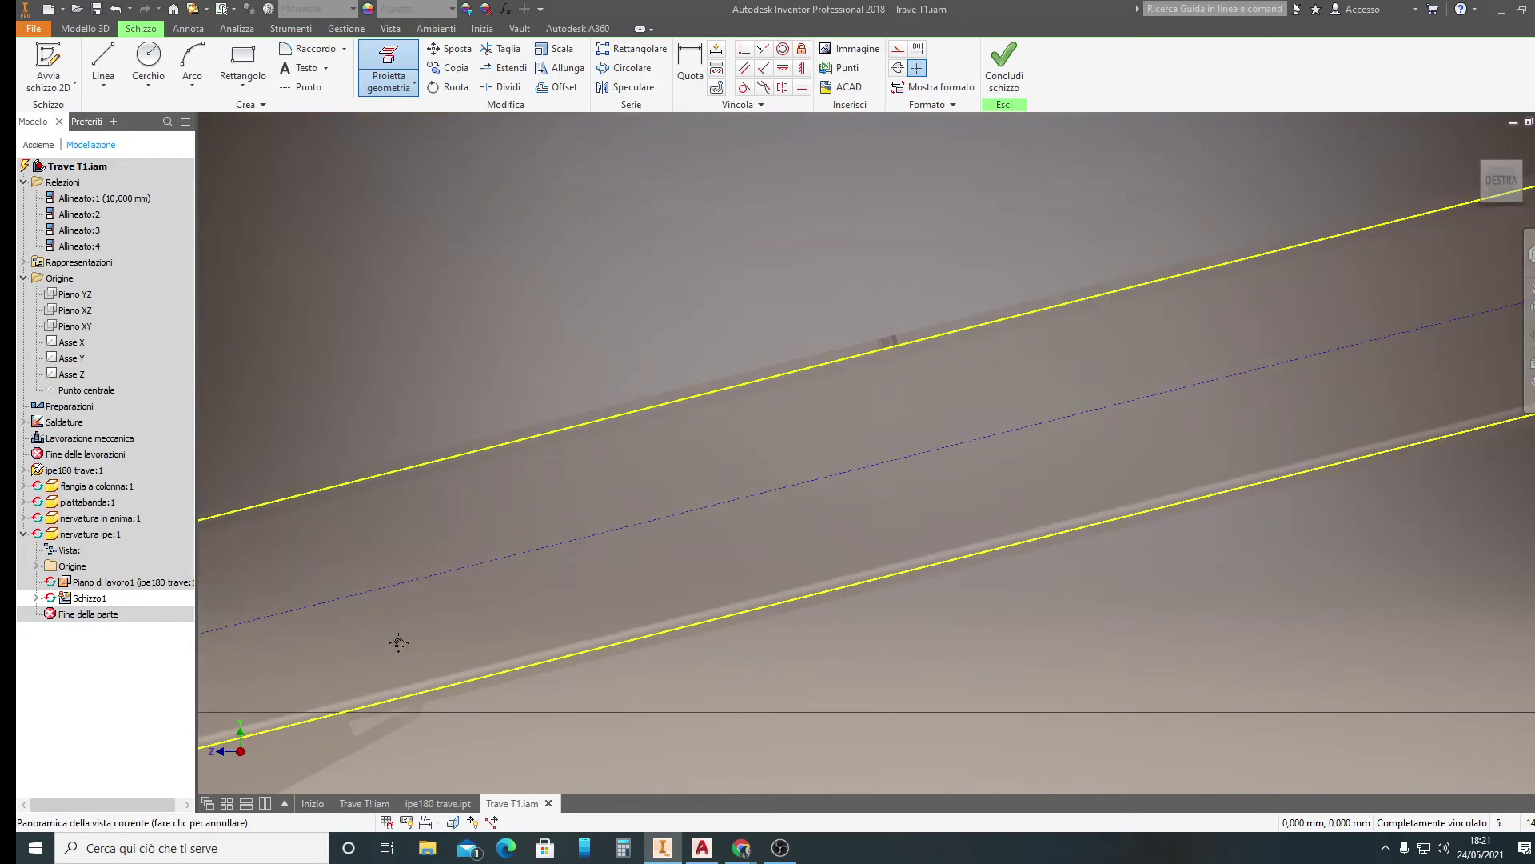
{"action": "mouse_move", "coordinate": [398, 642]}
{"action": "middle_mouse_down"}
{"action": "mouse_move", "coordinate": [999, 410]}
{"action": "mouse_move", "coordinate": [1062, 365]}
{"action": "middle_mouse_up"}
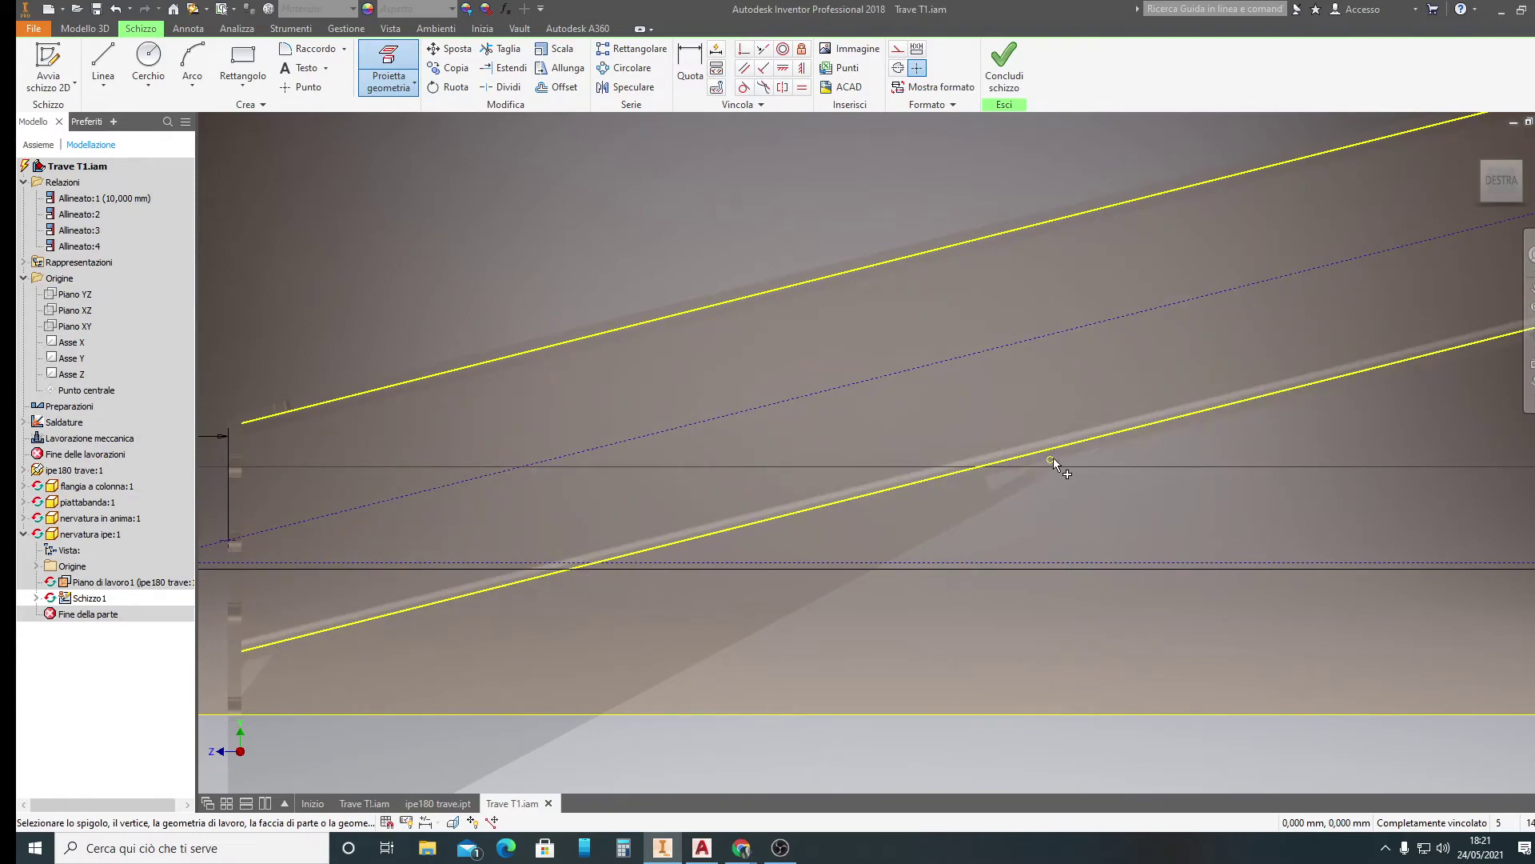
{"action": "left_click", "coordinate": [1051, 459]}
{"action": "scroll", "coordinate": [1117, 467], "scroll_direction": "down", "scroll_amount": 3}
{"action": "scroll", "coordinate": [1107, 466], "scroll_direction": "down", "scroll_amount": 2}
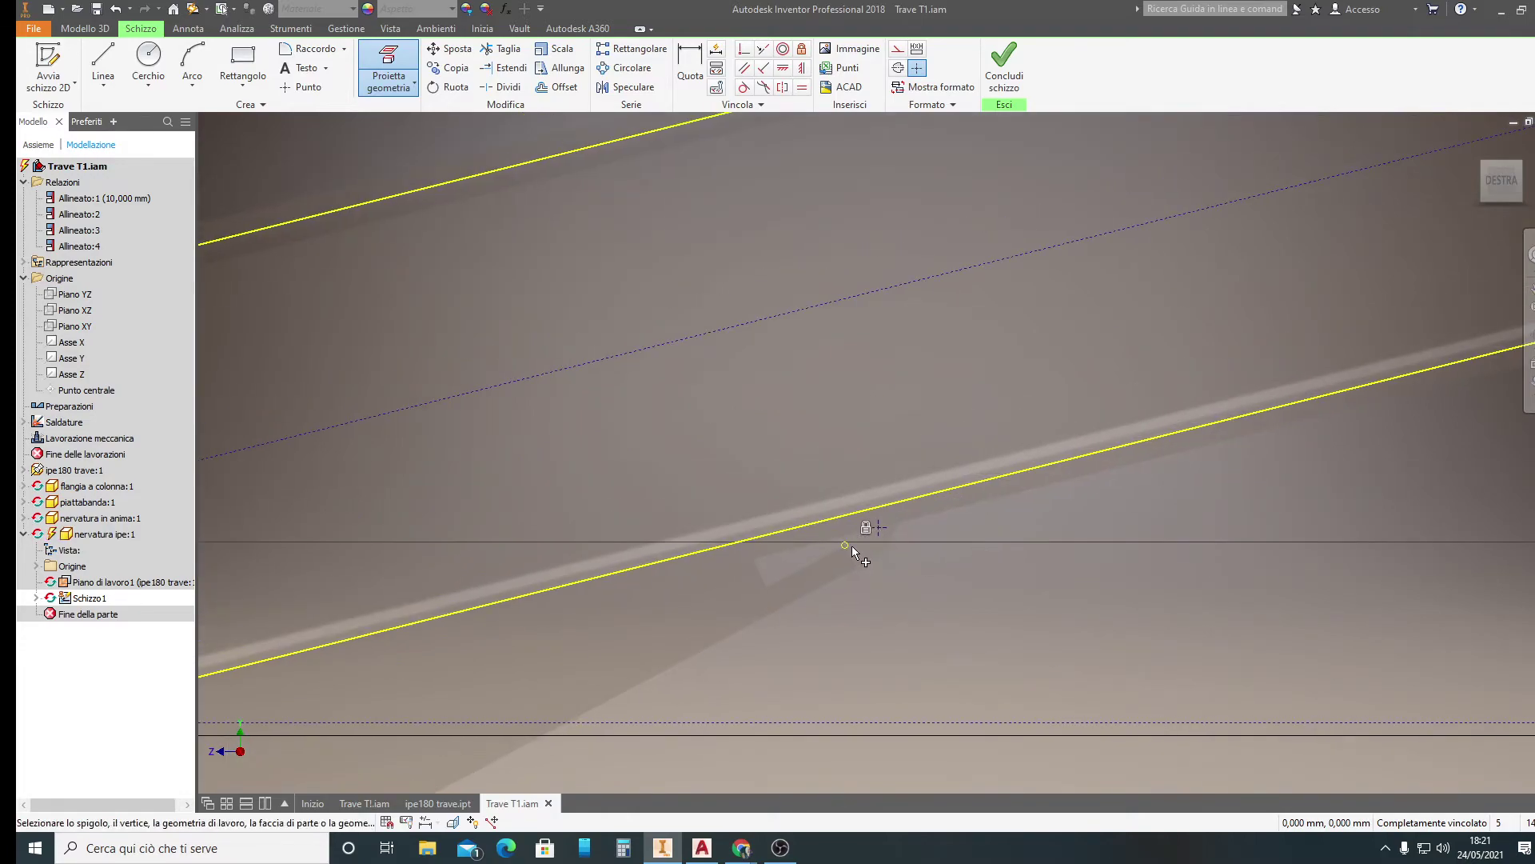
{"action": "scroll", "coordinate": [851, 545], "scroll_direction": "down", "scroll_amount": 2}
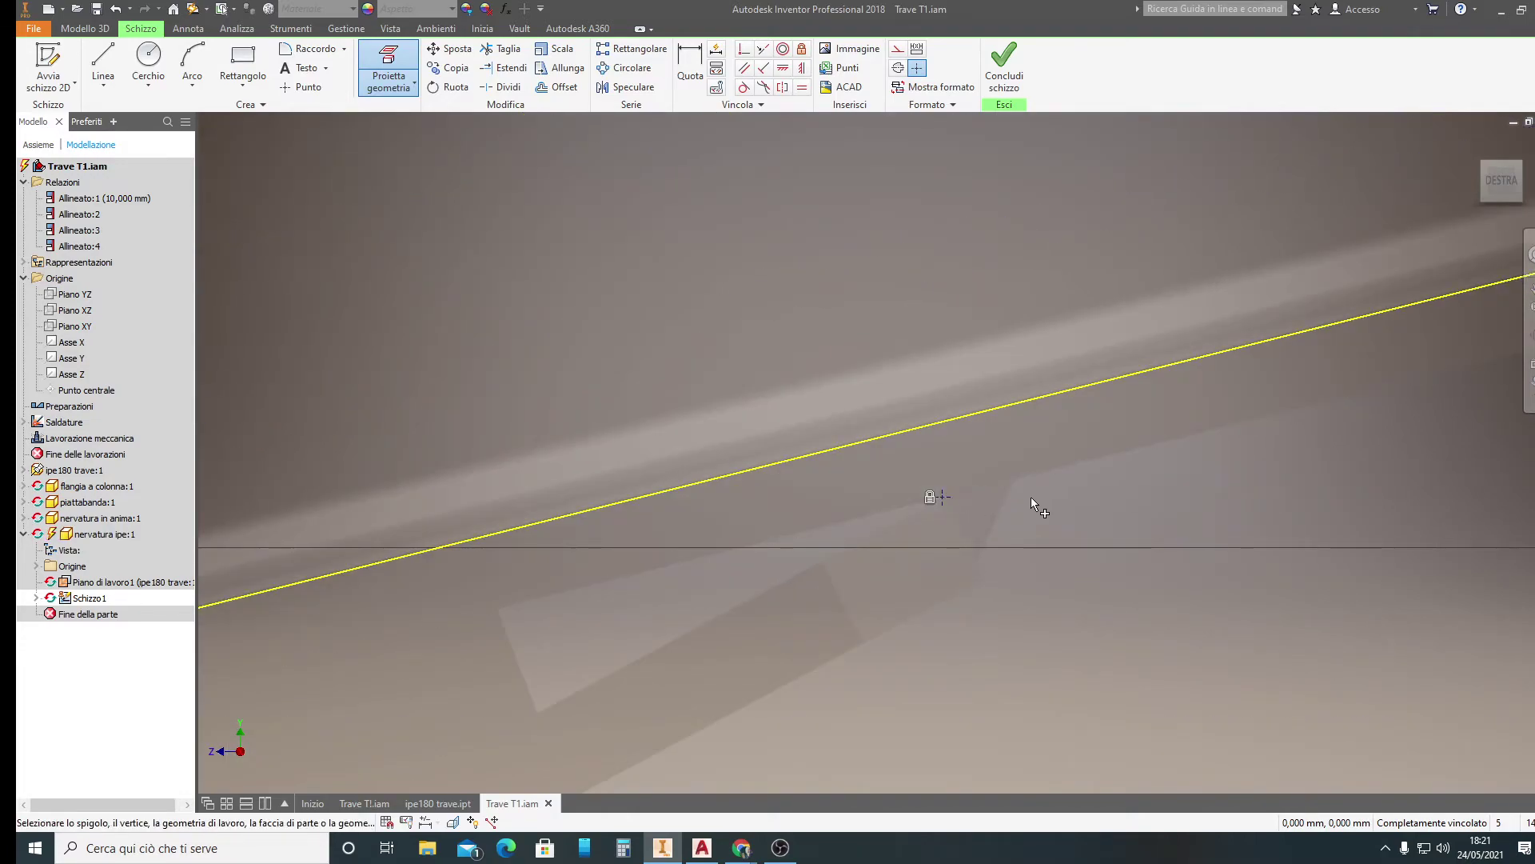
{"action": "scroll", "coordinate": [1030, 500], "scroll_direction": "down", "scroll_amount": 2}
{"action": "scroll", "coordinate": [1054, 503], "scroll_direction": "down", "scroll_amount": 2}
{"action": "scroll", "coordinate": [1029, 535], "scroll_direction": "up", "scroll_amount": 3}
{"action": "scroll", "coordinate": [1003, 541], "scroll_direction": "down", "scroll_amount": 1}
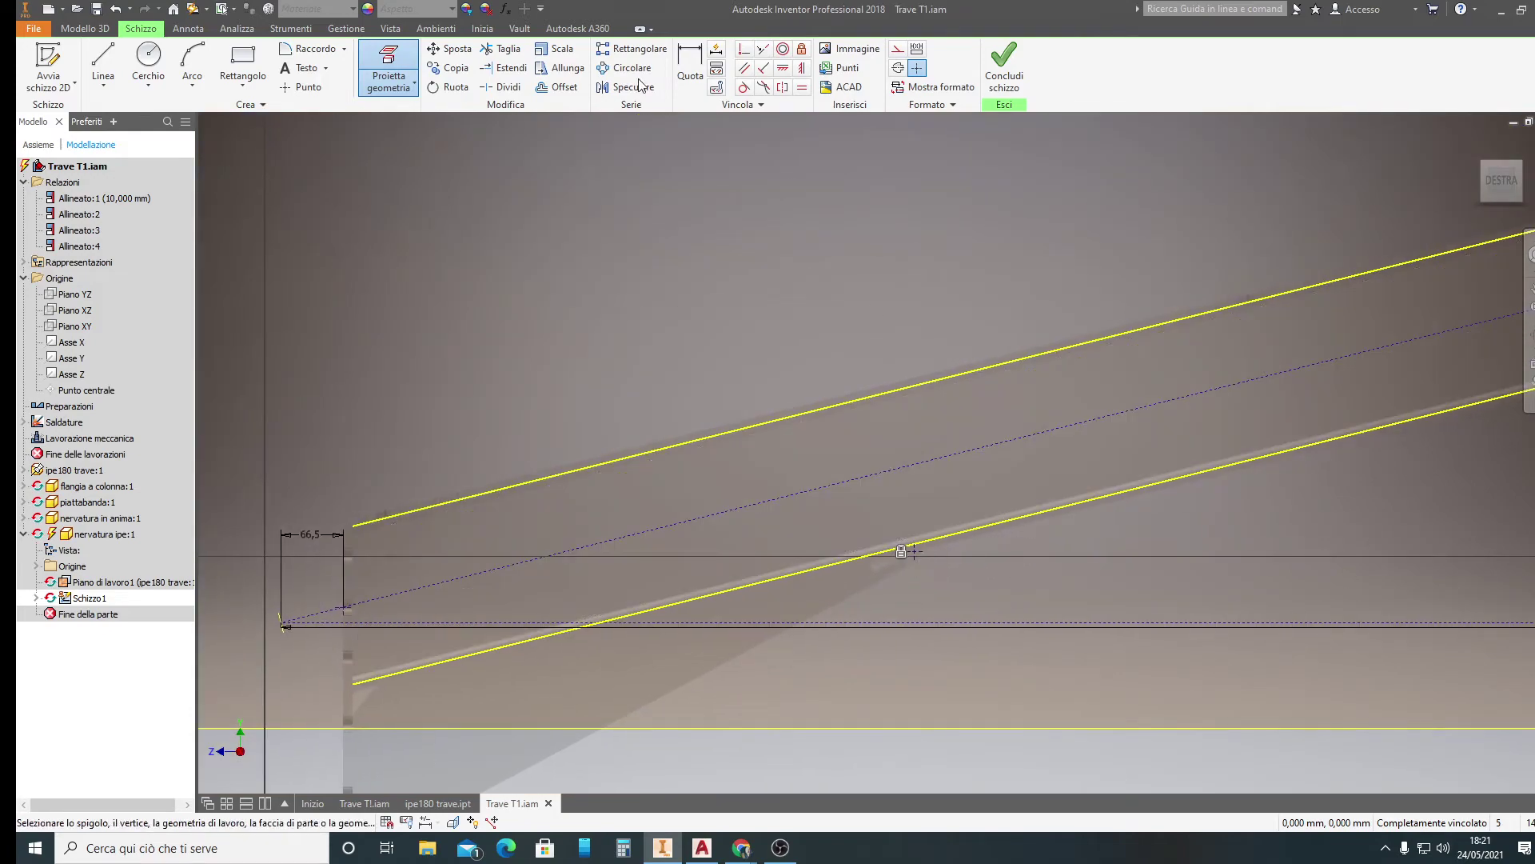
Draw one line across the web from the lower projected edge to the upper one
{"action": "left_click", "coordinate": [409, 84]}
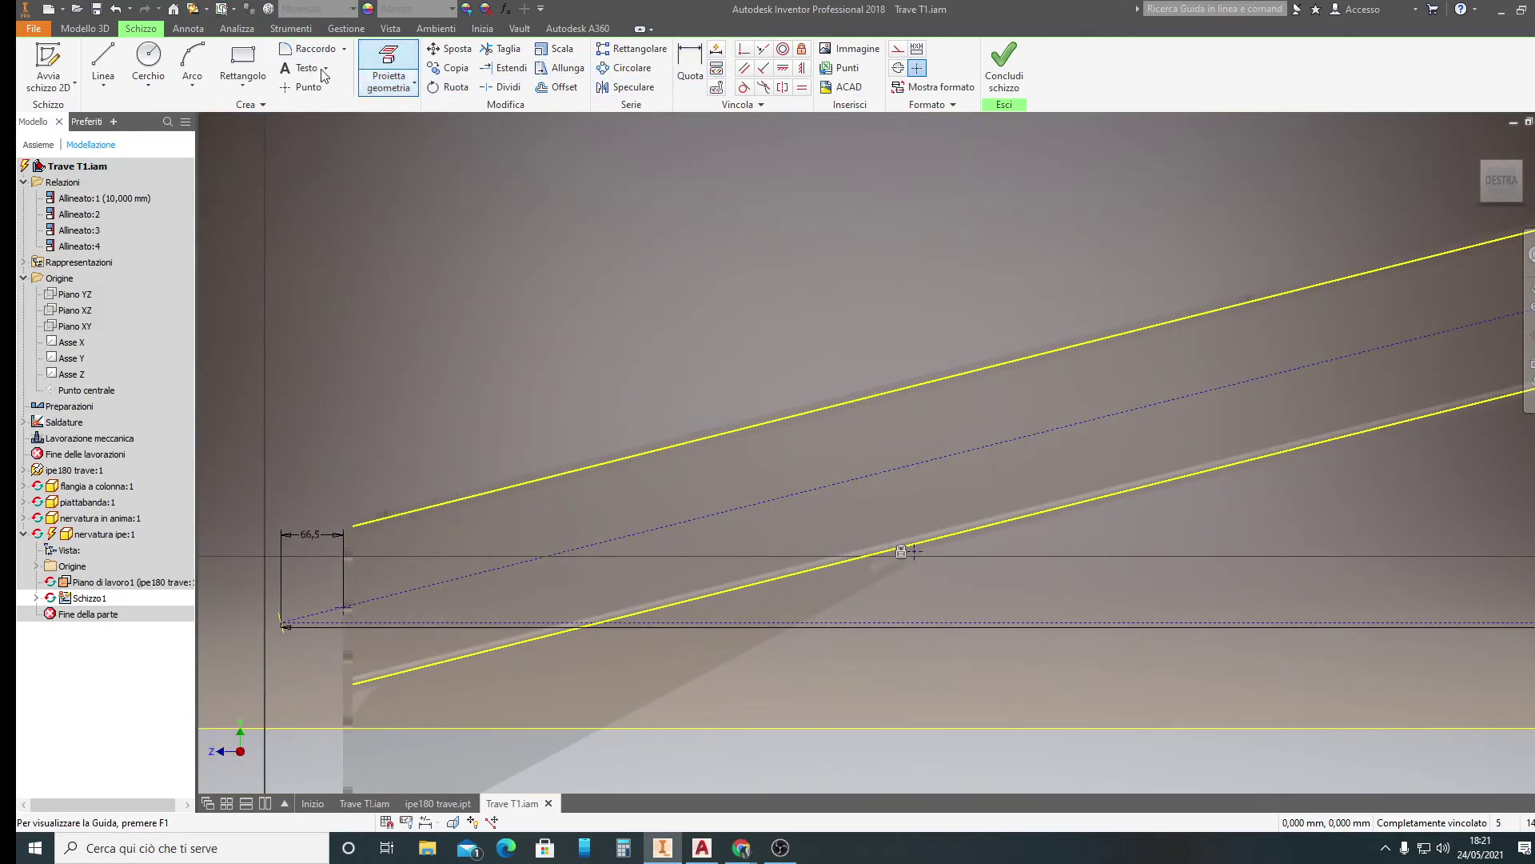
{"action": "left_click", "coordinate": [102, 58]}
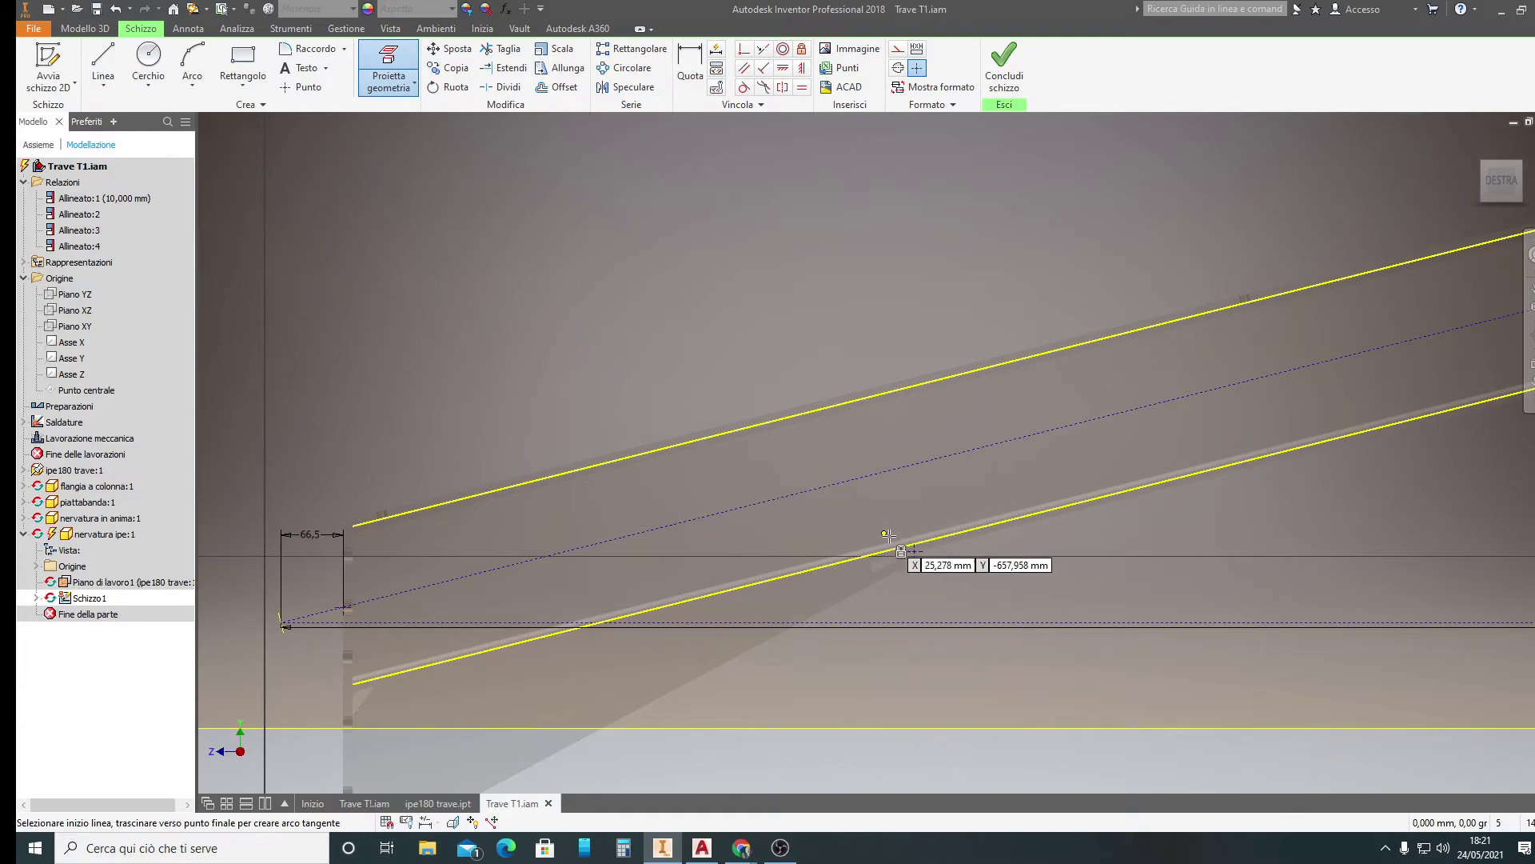
{"action": "left_click", "coordinate": [914, 552]}
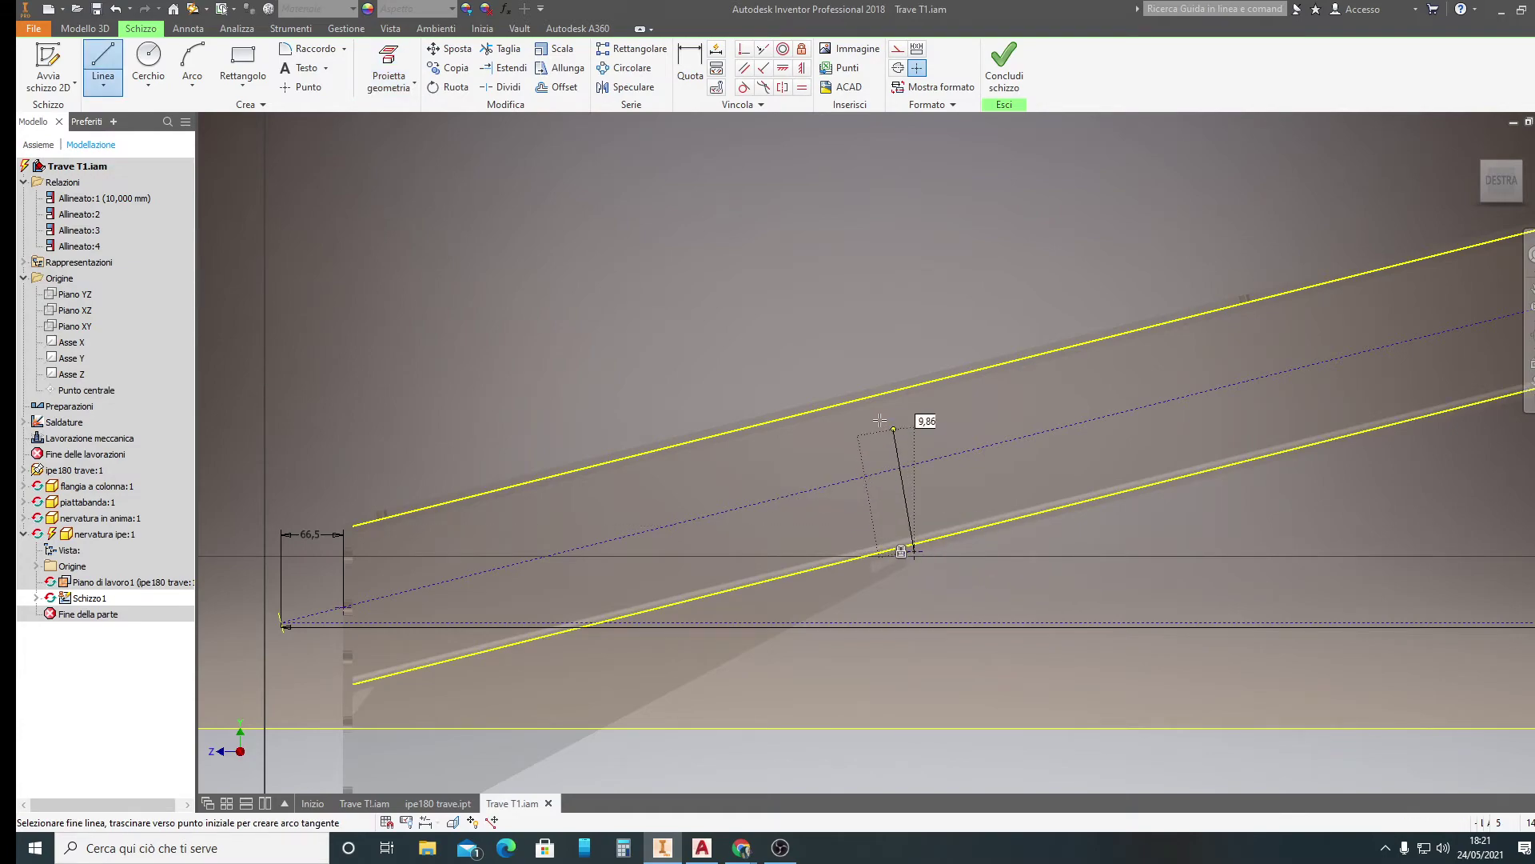
{"action": "left_click", "coordinate": [872, 396]}
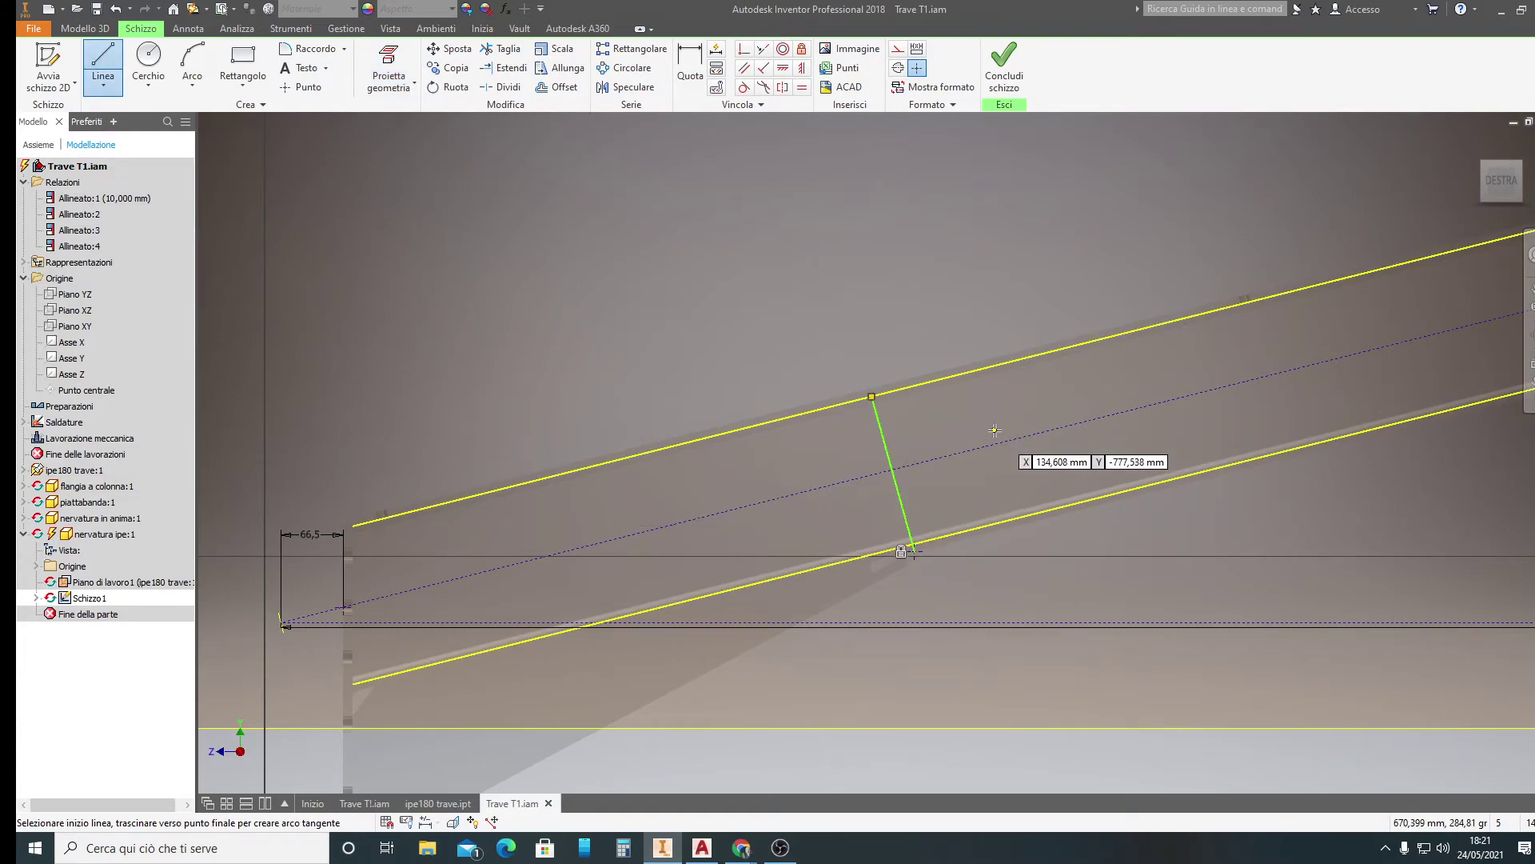
{"action": "scroll", "coordinate": [950, 452], "scroll_direction": "up", "scroll_amount": 3}
{"action": "key", "text": "Escape"}
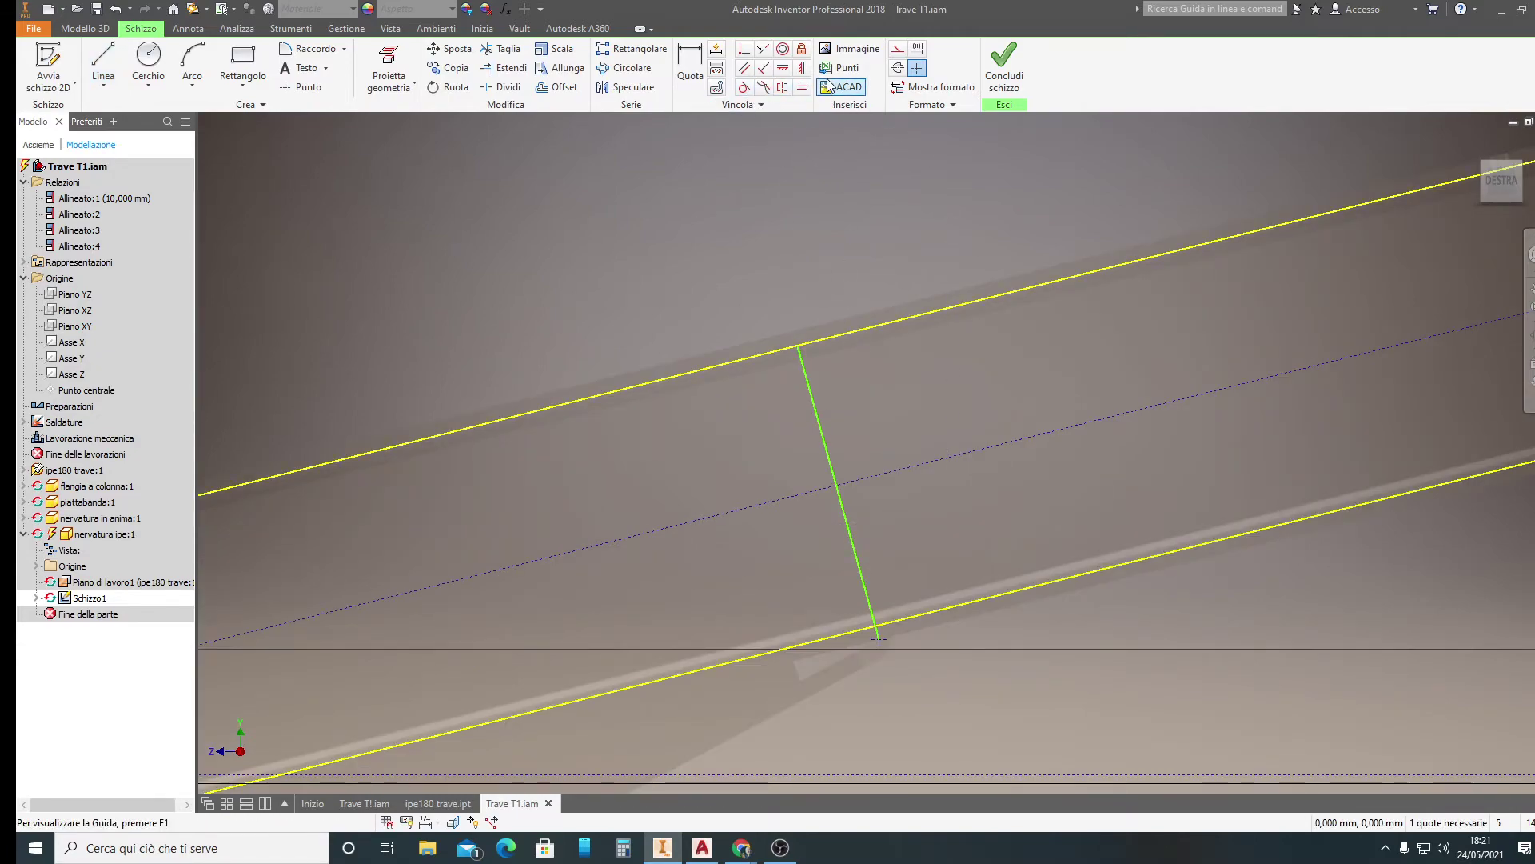
Constrain the new line perpendicular to the upper projected edge
{"action": "left_click", "coordinate": [763, 67]}
{"action": "left_click", "coordinate": [818, 339]}
{"action": "left_click", "coordinate": [811, 390]}
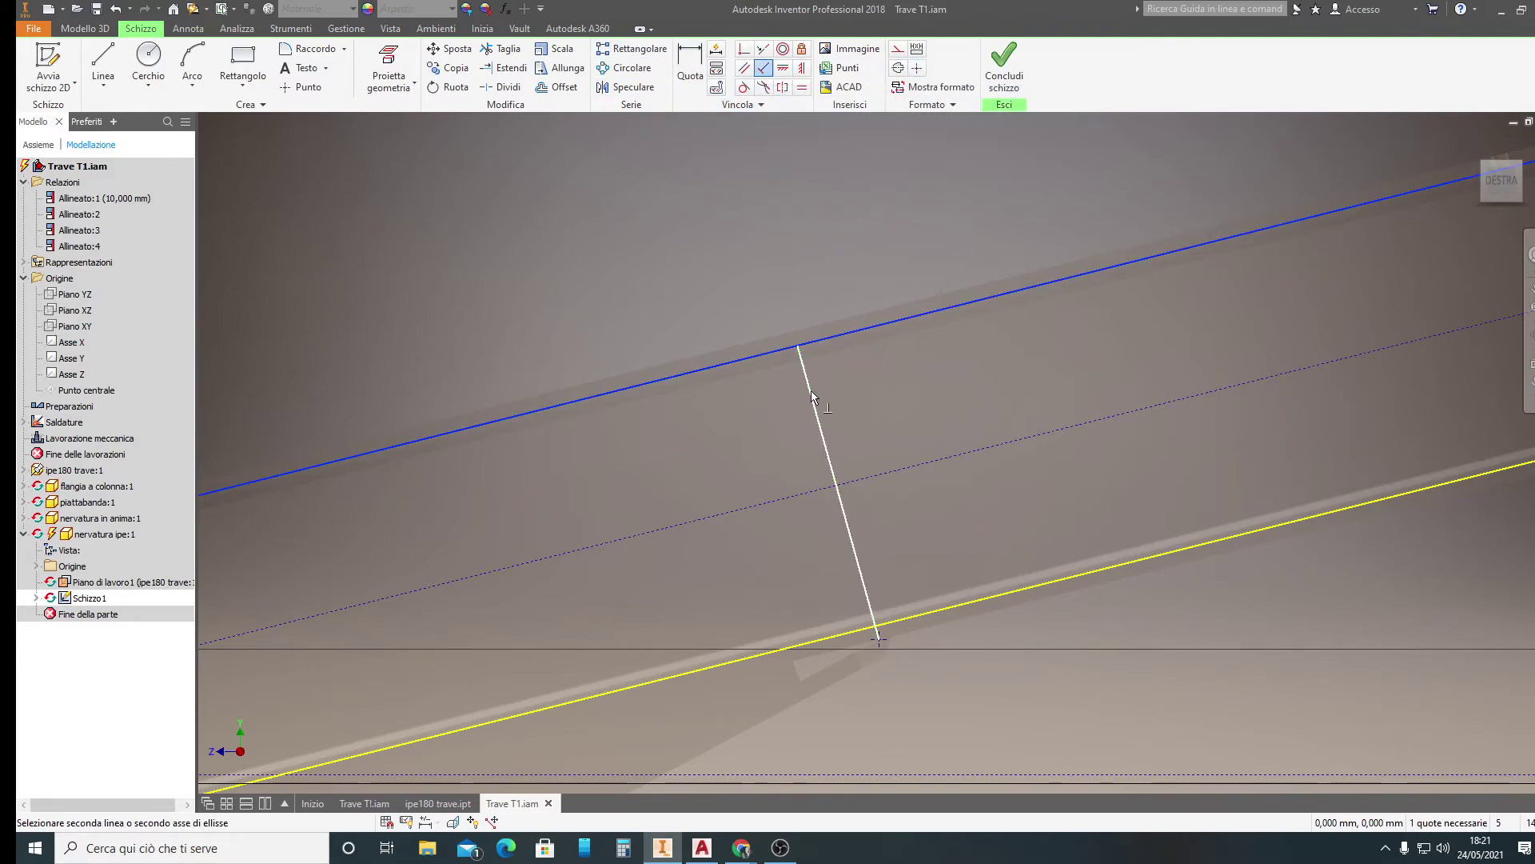
{"action": "scroll", "coordinate": [889, 628], "scroll_direction": "down", "scroll_amount": 3}
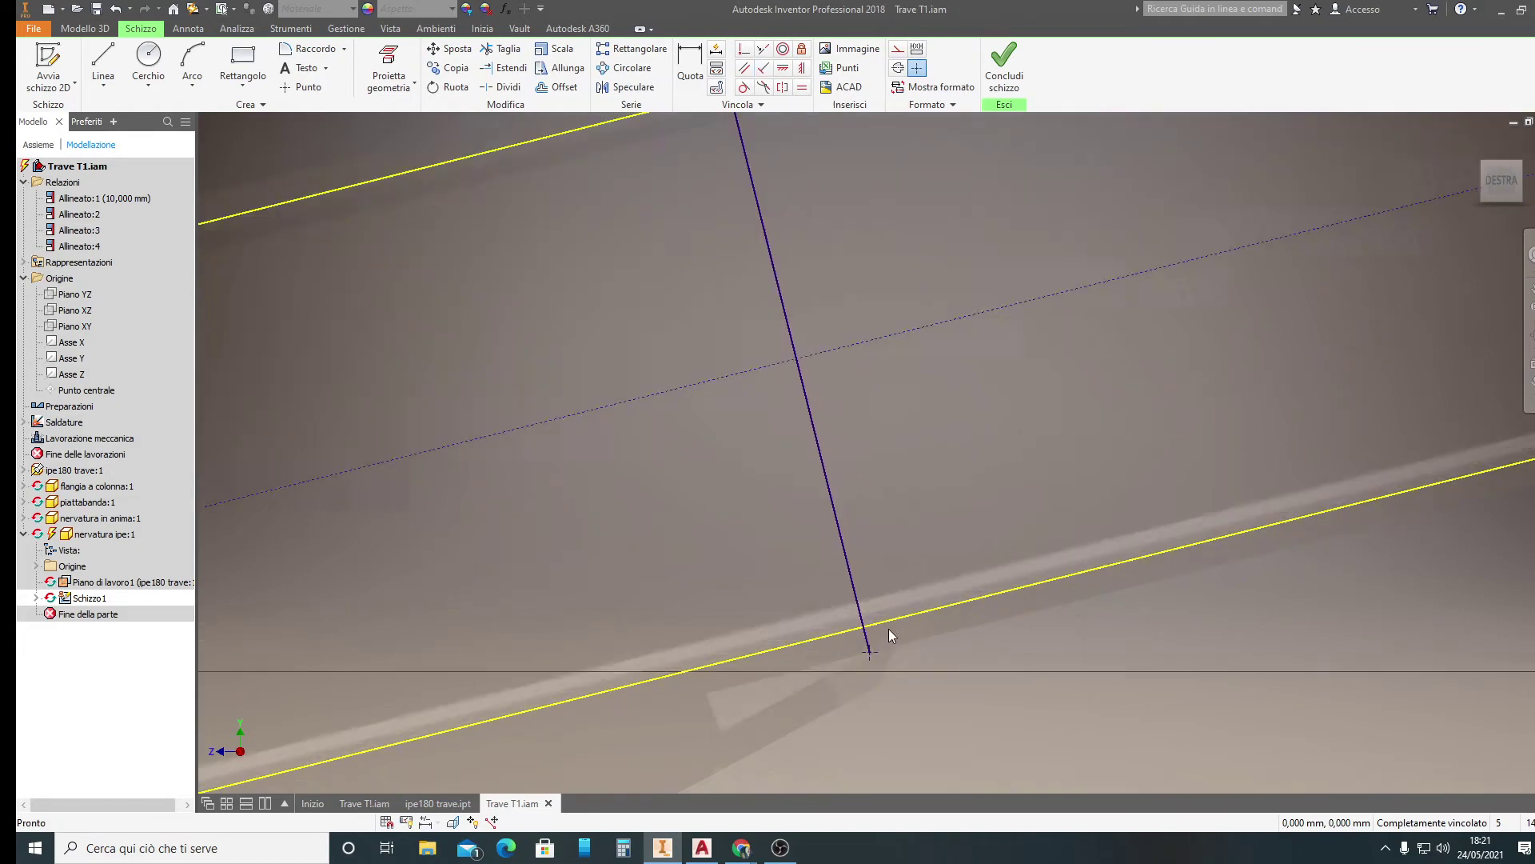
{"action": "scroll", "coordinate": [875, 626], "scroll_direction": "down", "scroll_amount": 2}
{"action": "scroll", "coordinate": [859, 477], "scroll_direction": "down", "scroll_amount": 2}
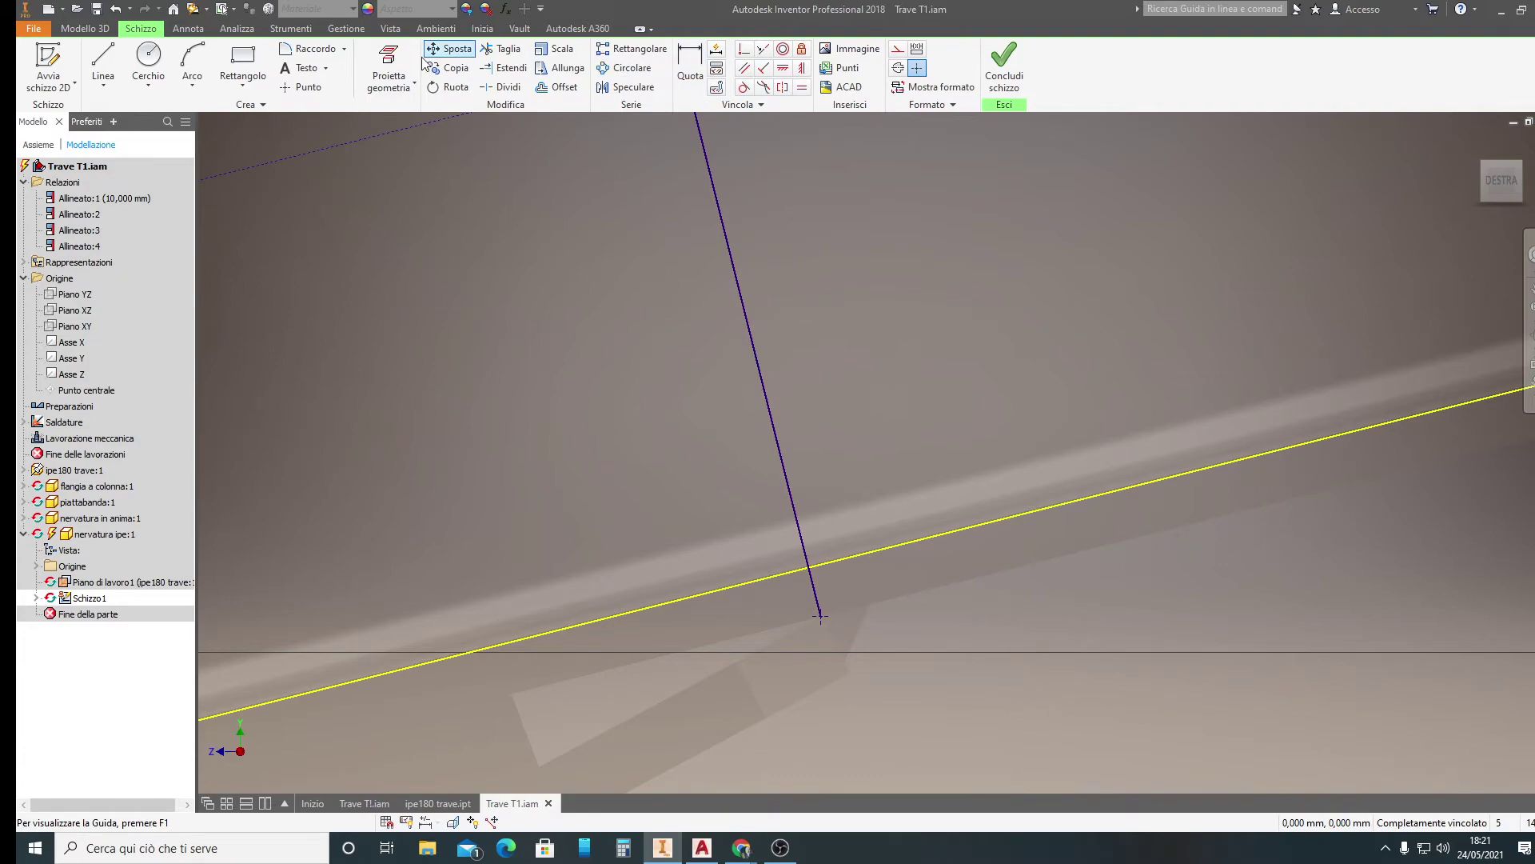
Trim the line's overhang below the lower projected edge
{"action": "left_click", "coordinate": [502, 49]}
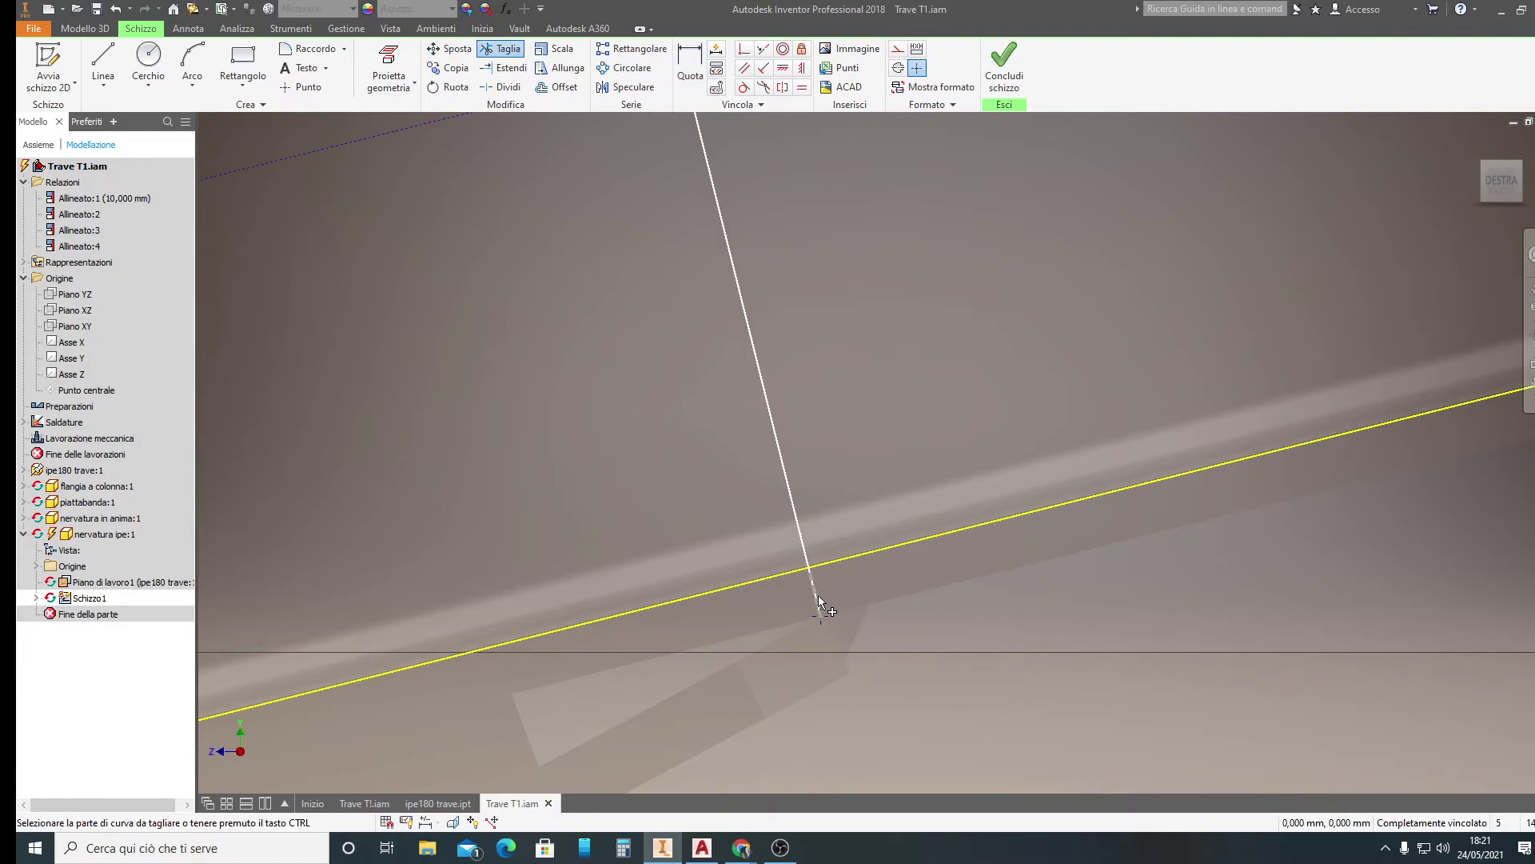
{"action": "left_click", "coordinate": [825, 594]}
{"action": "key", "text": "F2"}
{"action": "scroll", "coordinate": [870, 459], "scroll_direction": "down", "scroll_amount": 3}
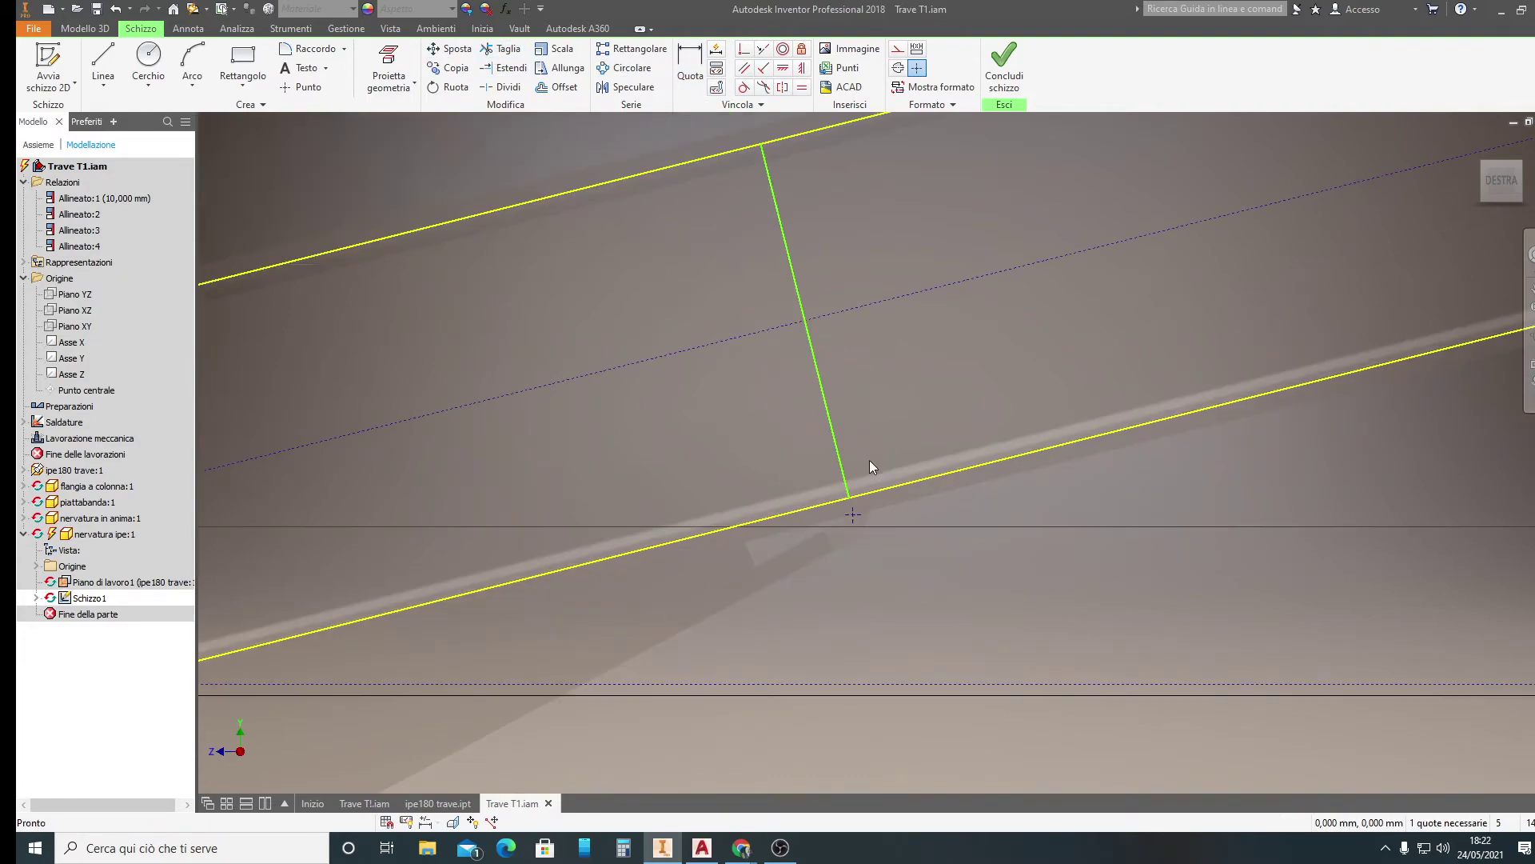
{"action": "scroll", "coordinate": [866, 447], "scroll_direction": "down", "scroll_amount": 1}
{"action": "left_click_drag", "start_coordinate": [863, 446], "coordinate": [862, 497]}
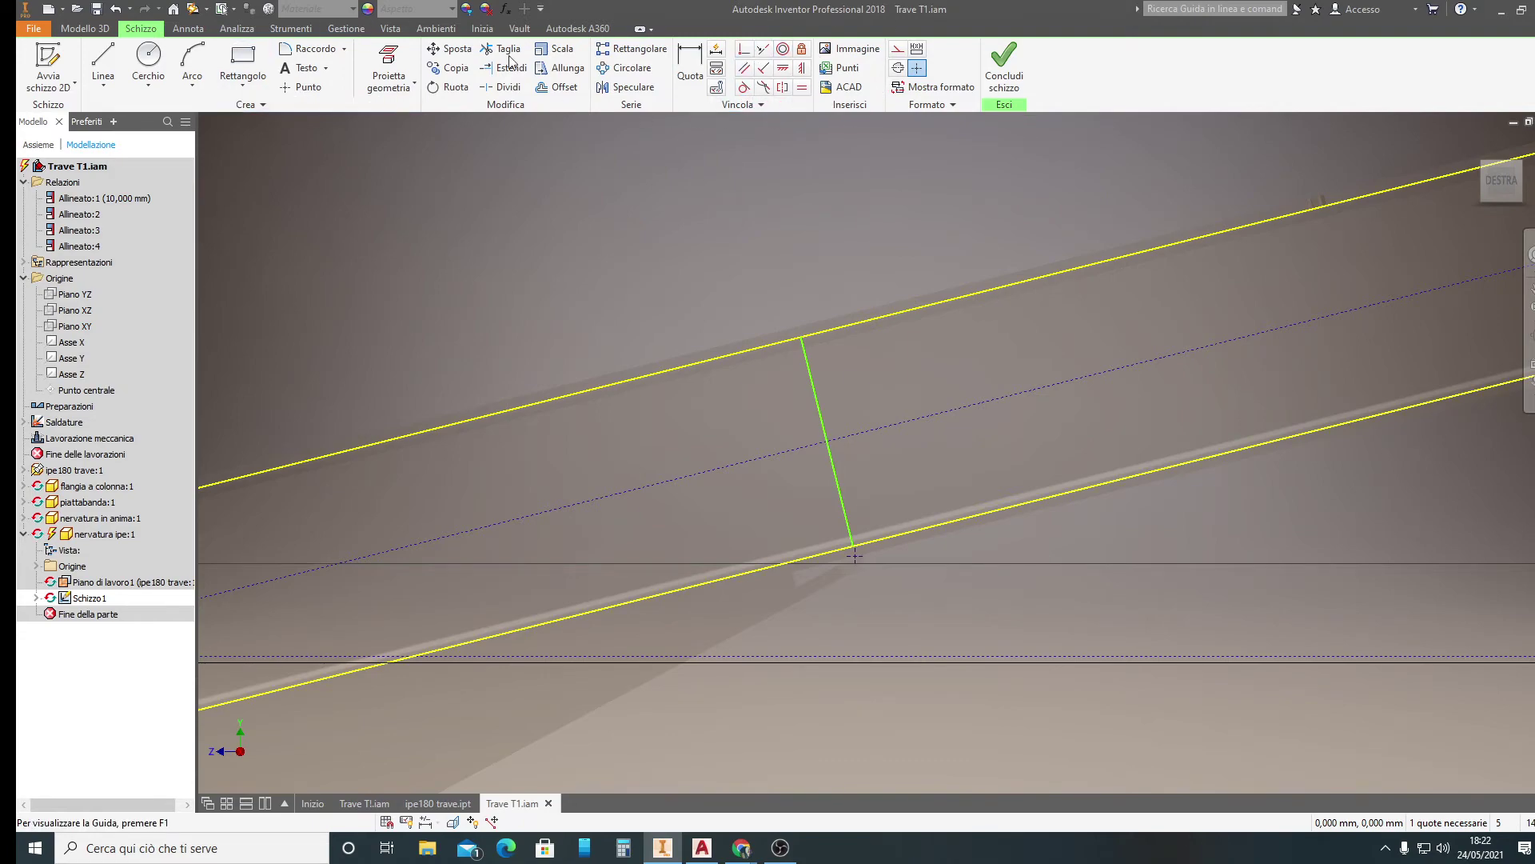
Draw a second line from the upper edge to the lower edge beside the first
{"action": "left_click", "coordinate": [103, 60]}
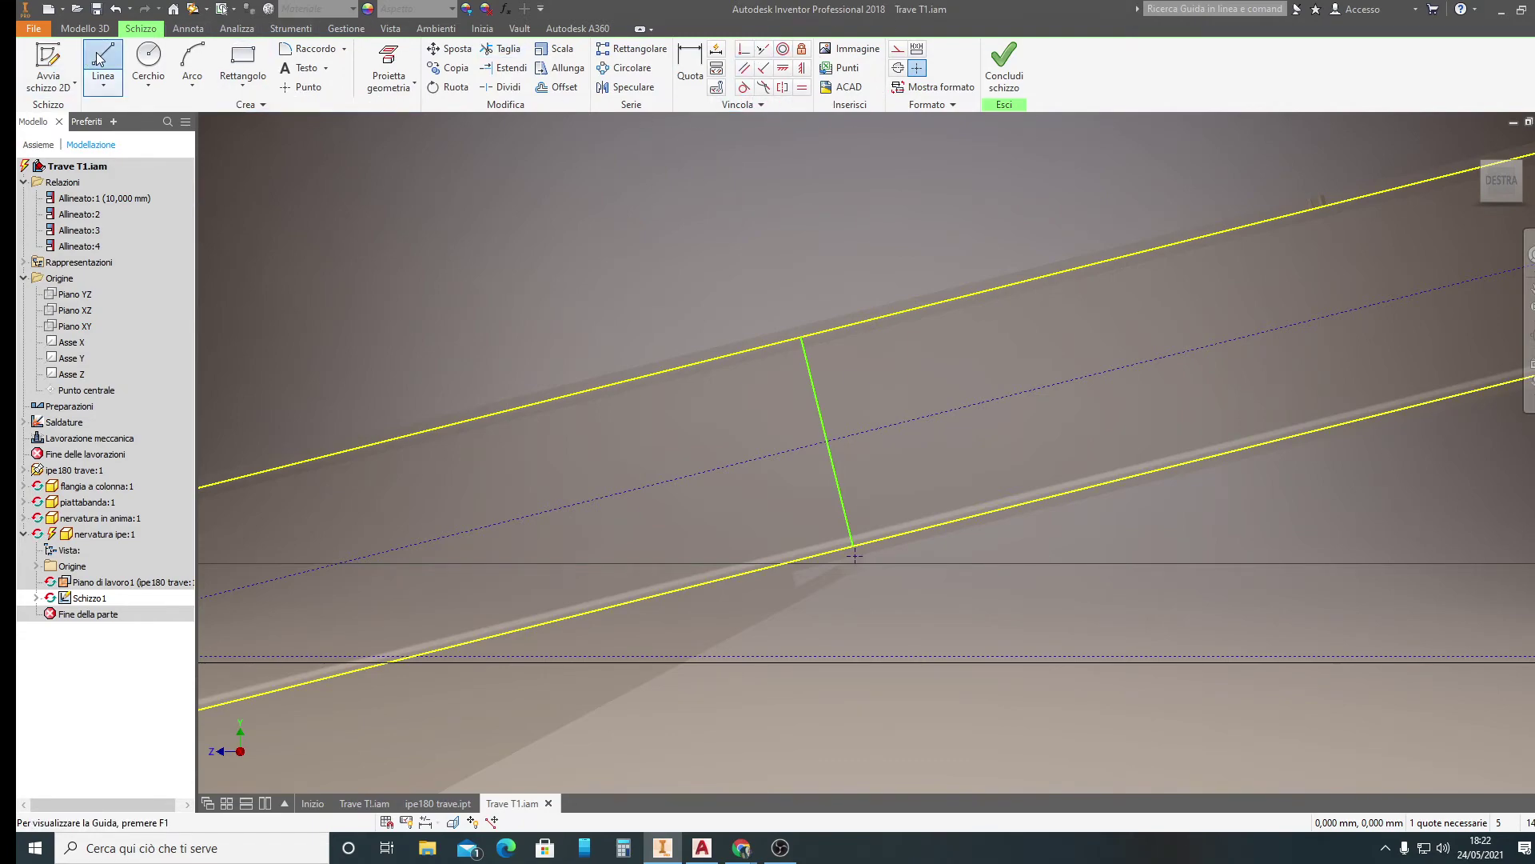
{"action": "left_click", "coordinate": [822, 331]}
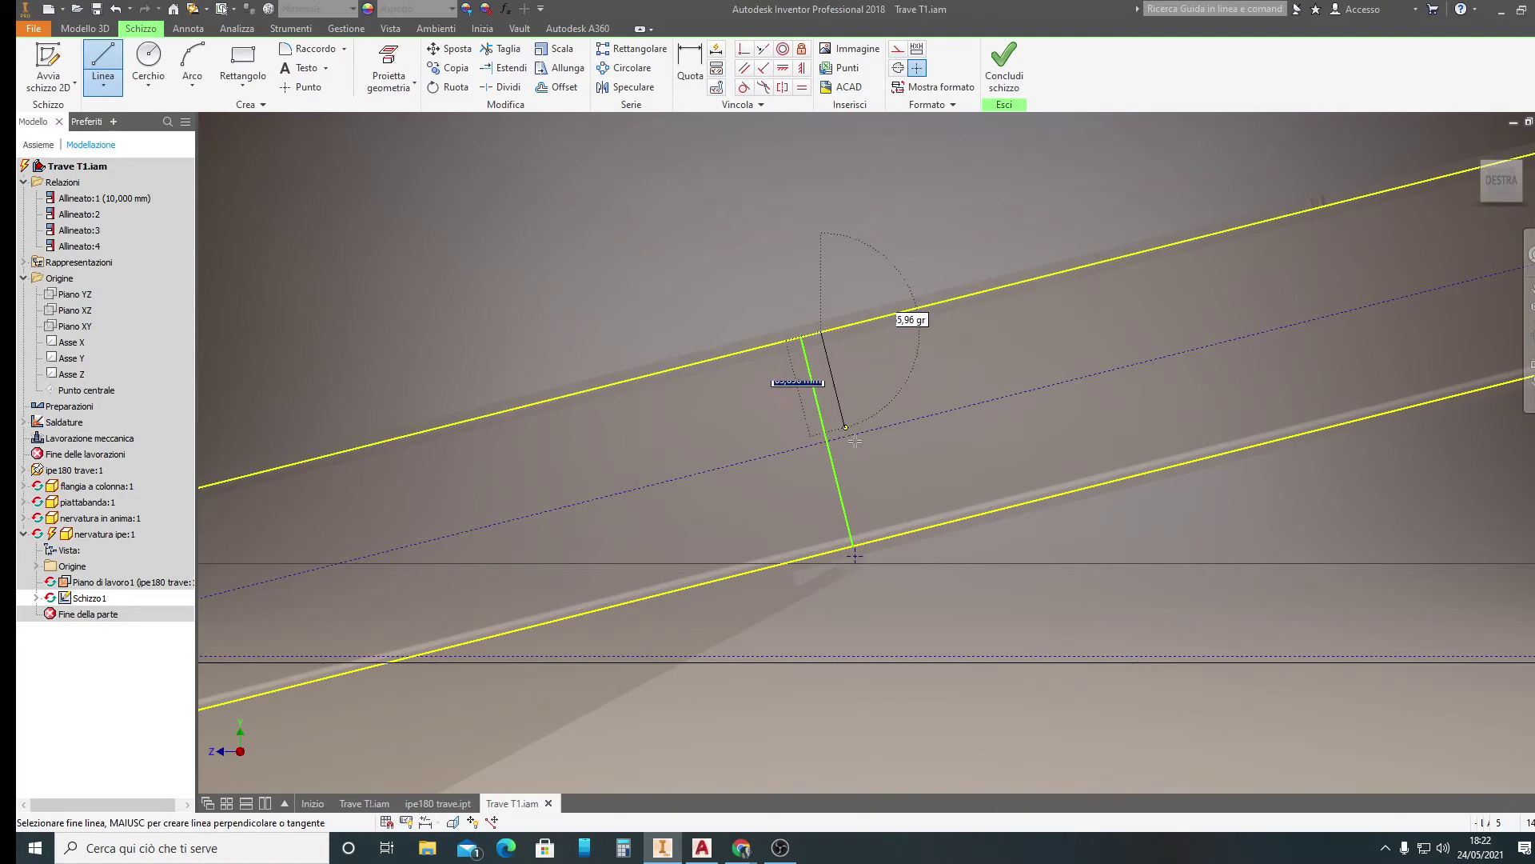
{"action": "double_click", "coordinate": [879, 536]}
{"action": "key", "text": "Escape"}
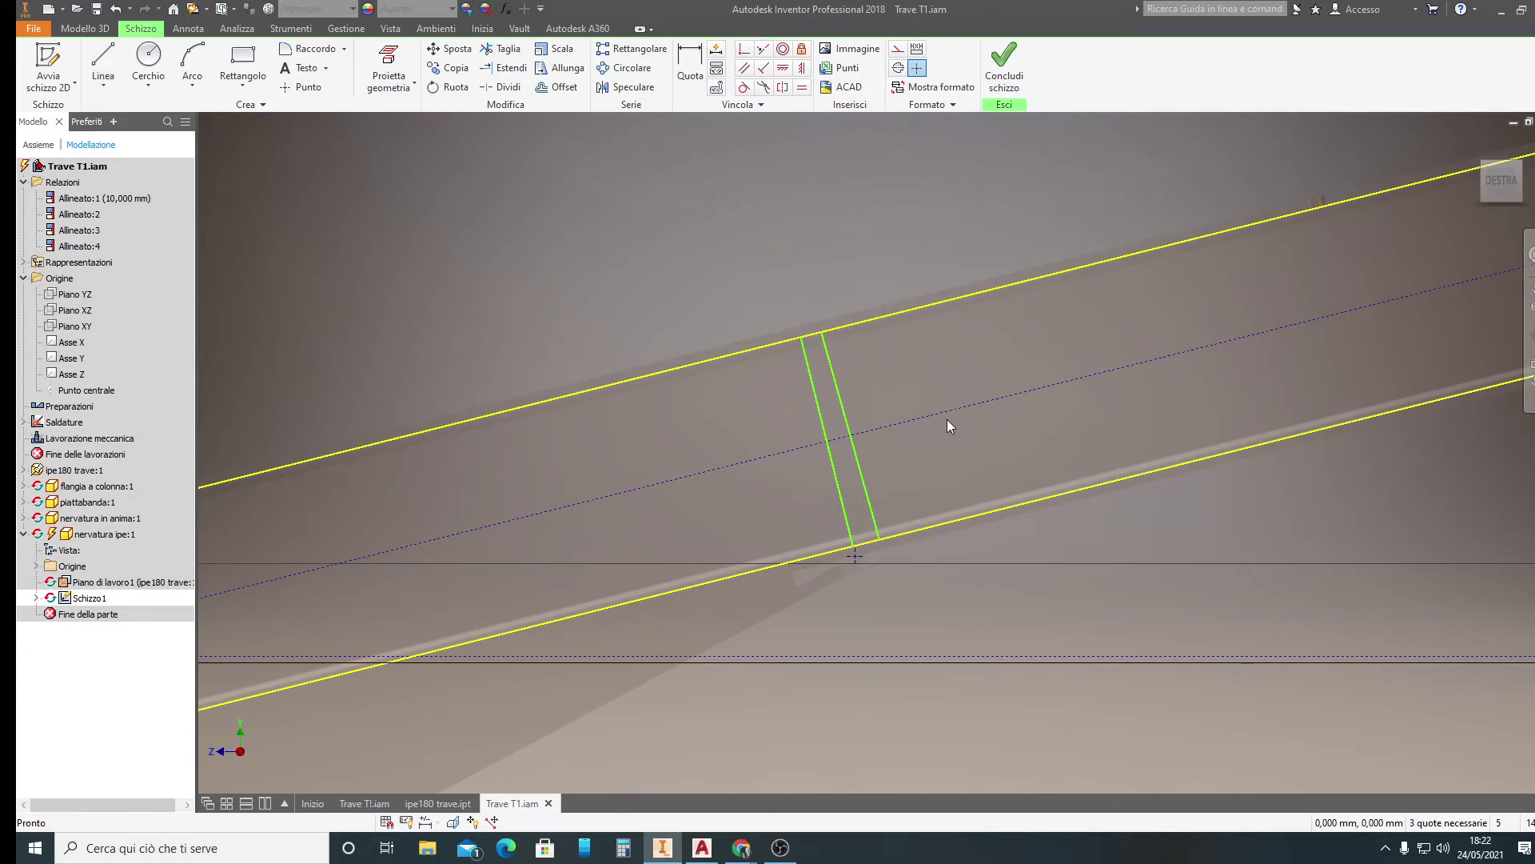
{"action": "scroll", "coordinate": [940, 425], "scroll_direction": "up", "scroll_amount": 2}
{"action": "scroll", "coordinate": [934, 432], "scroll_direction": "up", "scroll_amount": 2}
{"action": "scroll", "coordinate": [932, 432], "scroll_direction": "down", "scroll_amount": 2}
{"action": "middle_click_drag", "start_coordinate": [917, 448], "coordinate": [862, 463]}
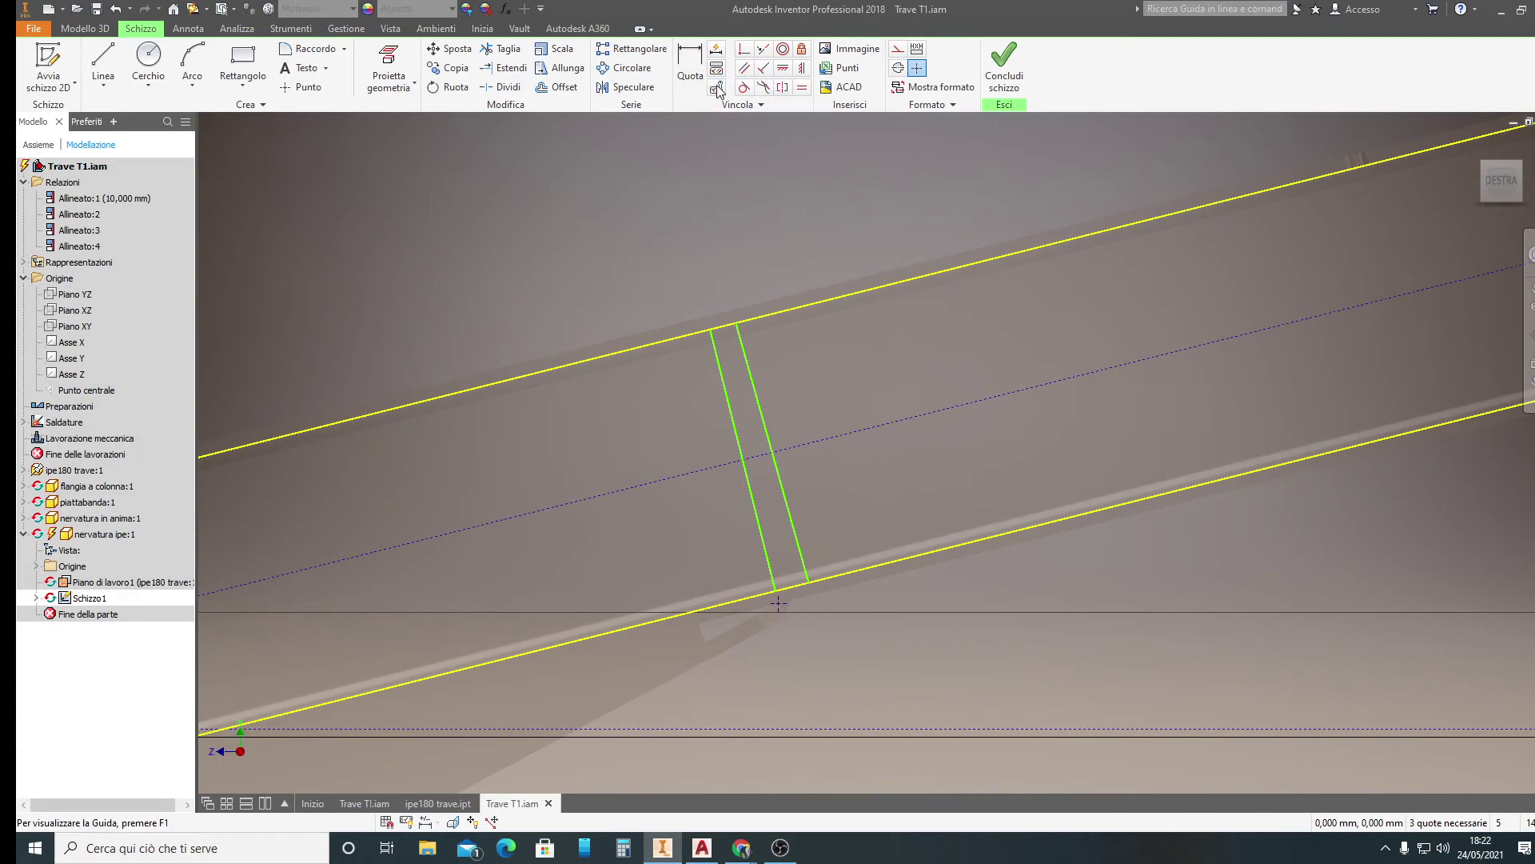
Make the right rib line parallel to the left rib line
{"action": "left_click", "coordinate": [744, 68]}
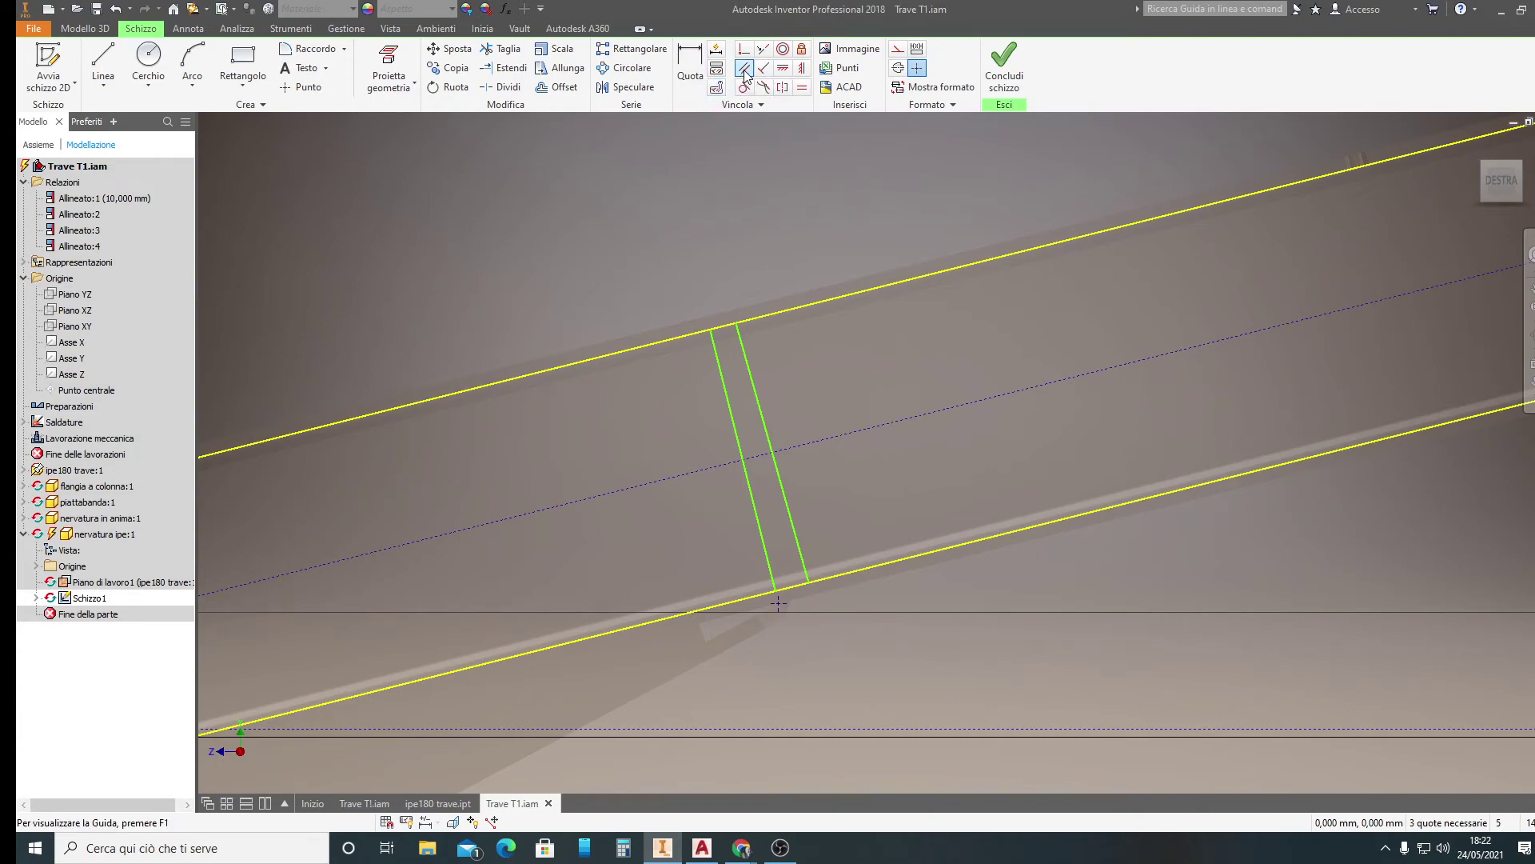
{"action": "left_click", "coordinate": [739, 447]}
{"action": "left_click", "coordinate": [762, 432]}
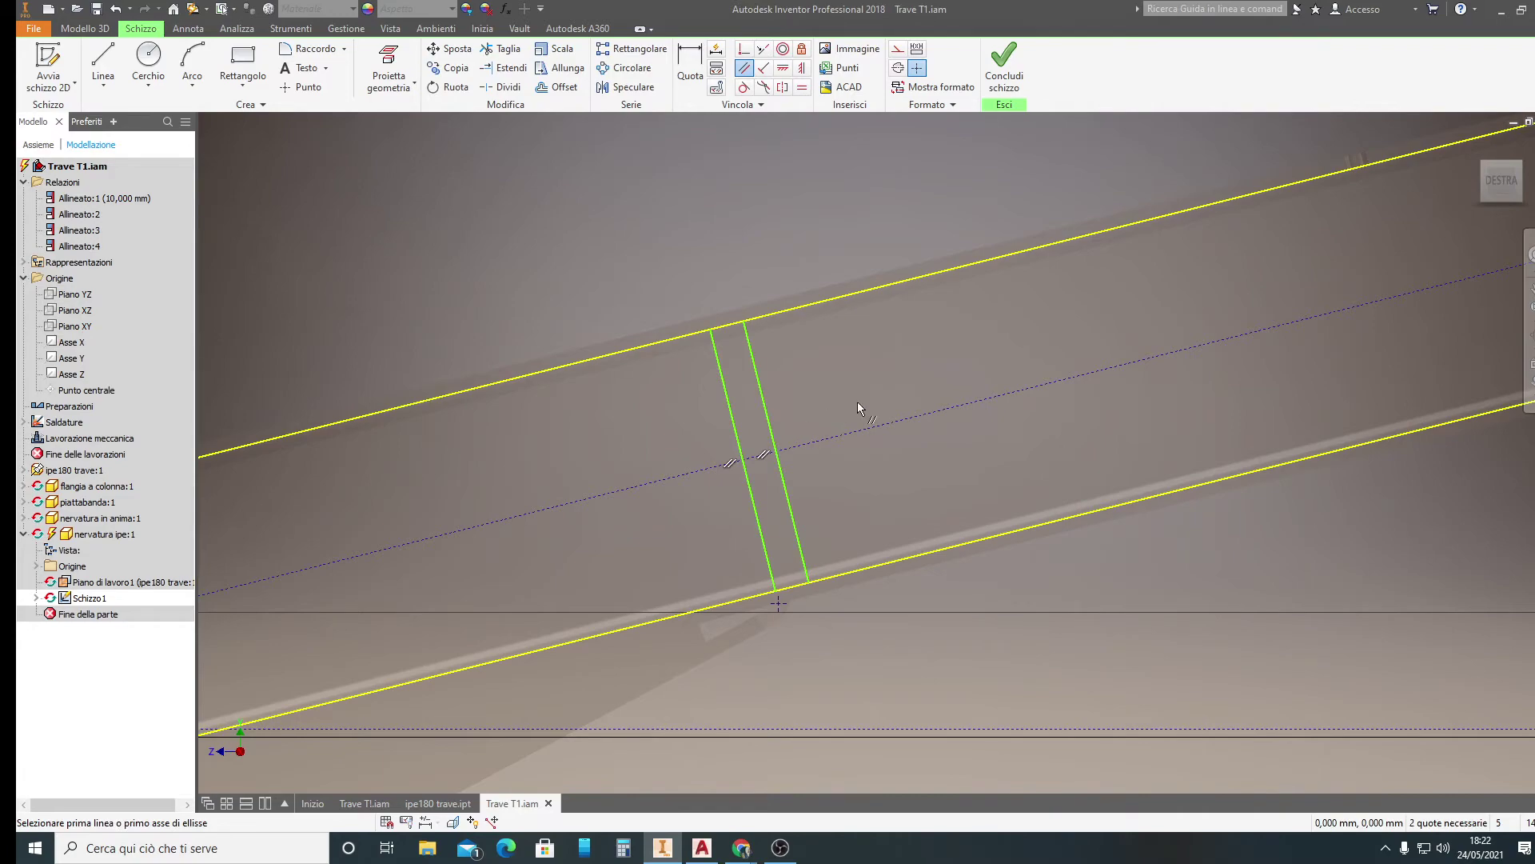
{"action": "key", "text": "Escape"}
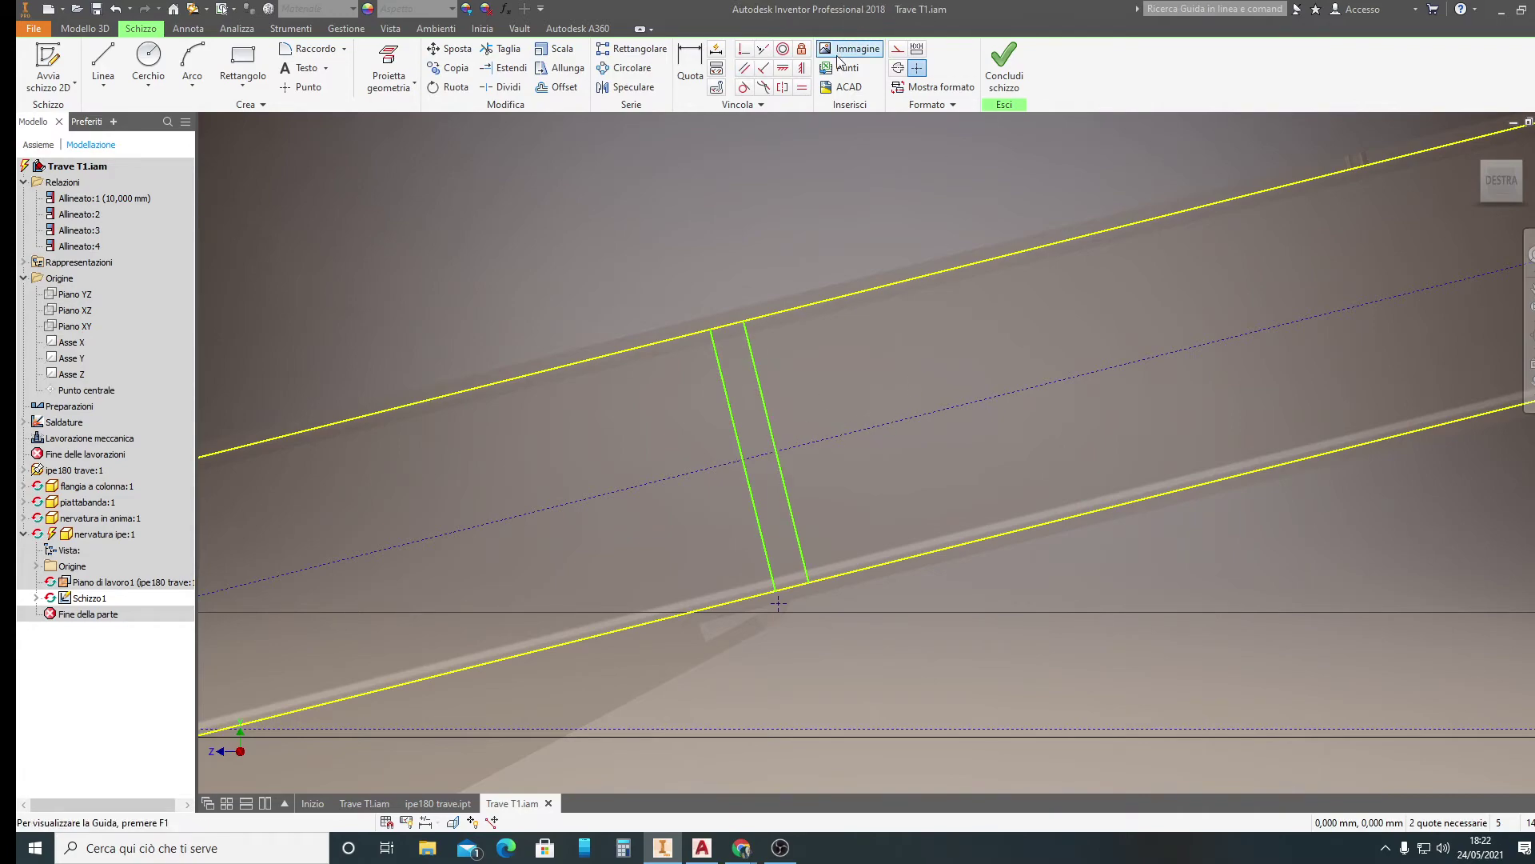
Dimension the gap between the two rib lines as 8 mm
{"action": "left_click", "coordinate": [691, 68]}
{"action": "left_click", "coordinate": [732, 419]}
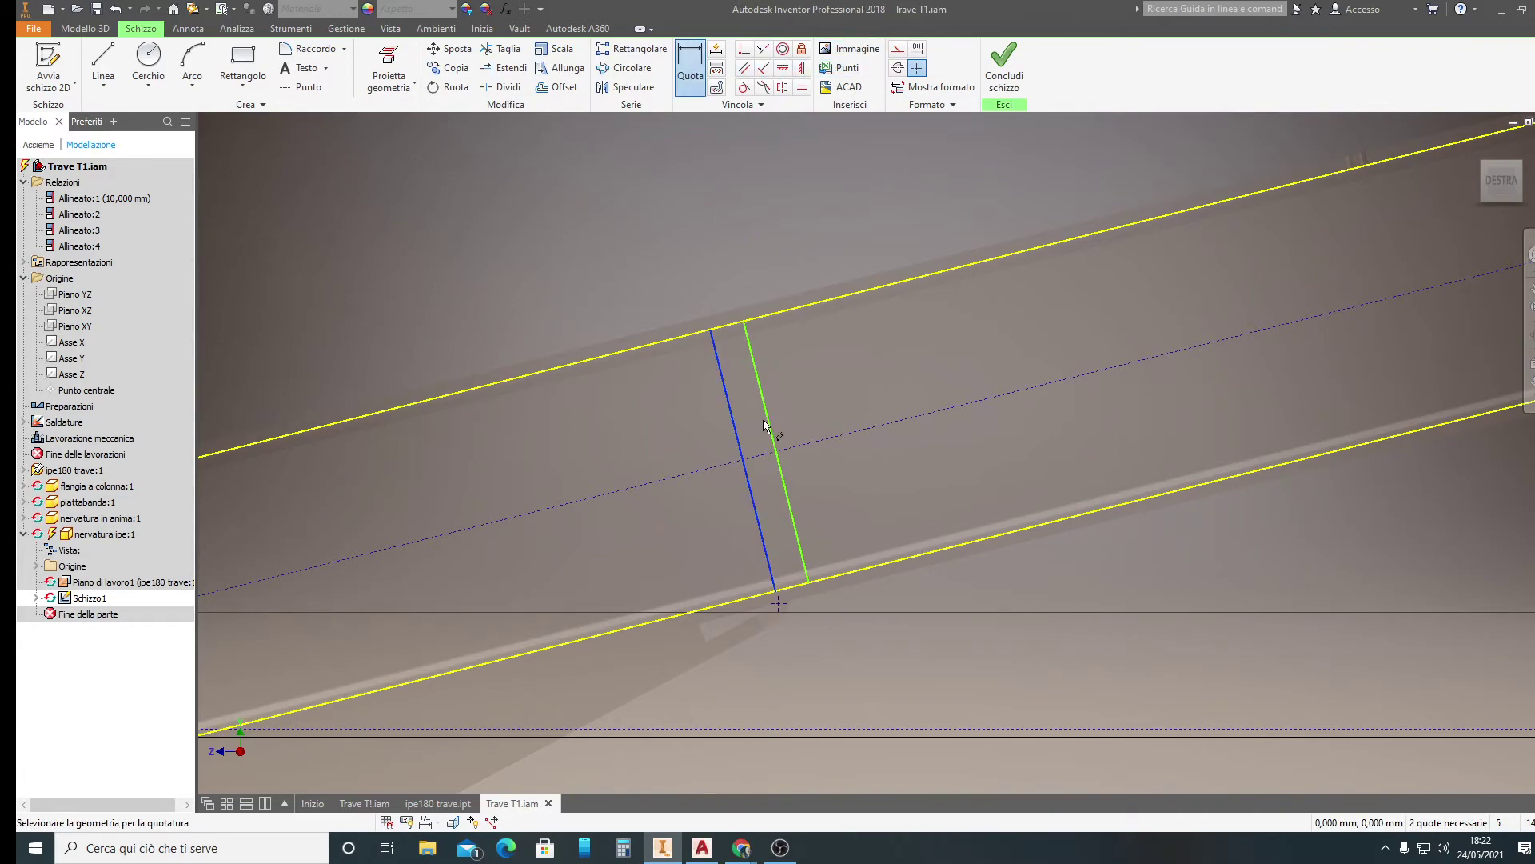
{"action": "left_click", "coordinate": [766, 419]}
{"action": "left_click", "coordinate": [703, 236]}
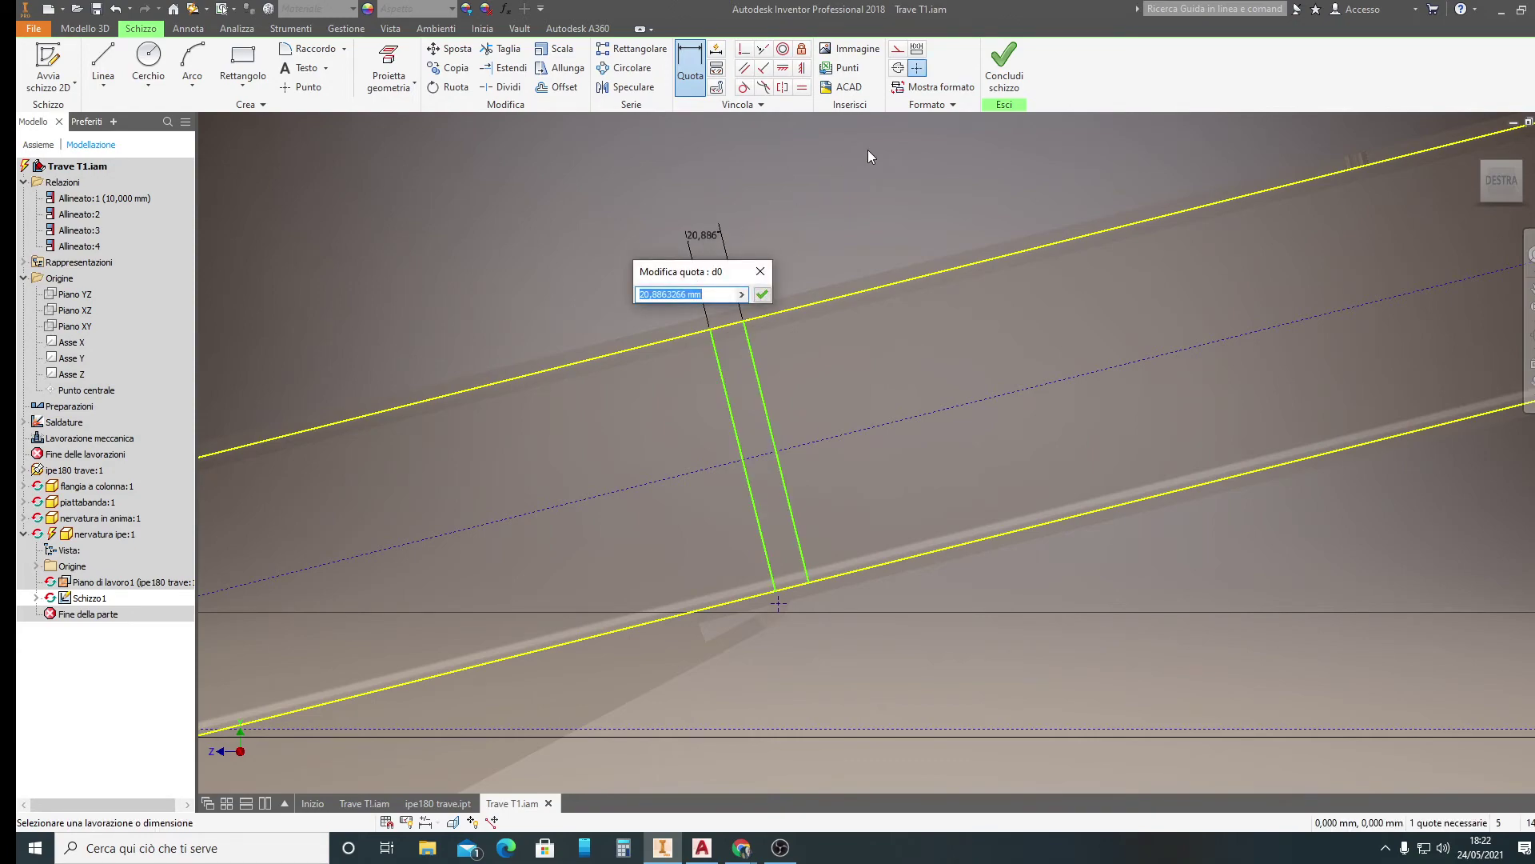
{"action": "type", "text": "8"}
{"action": "left_click", "coordinate": [761, 295]}
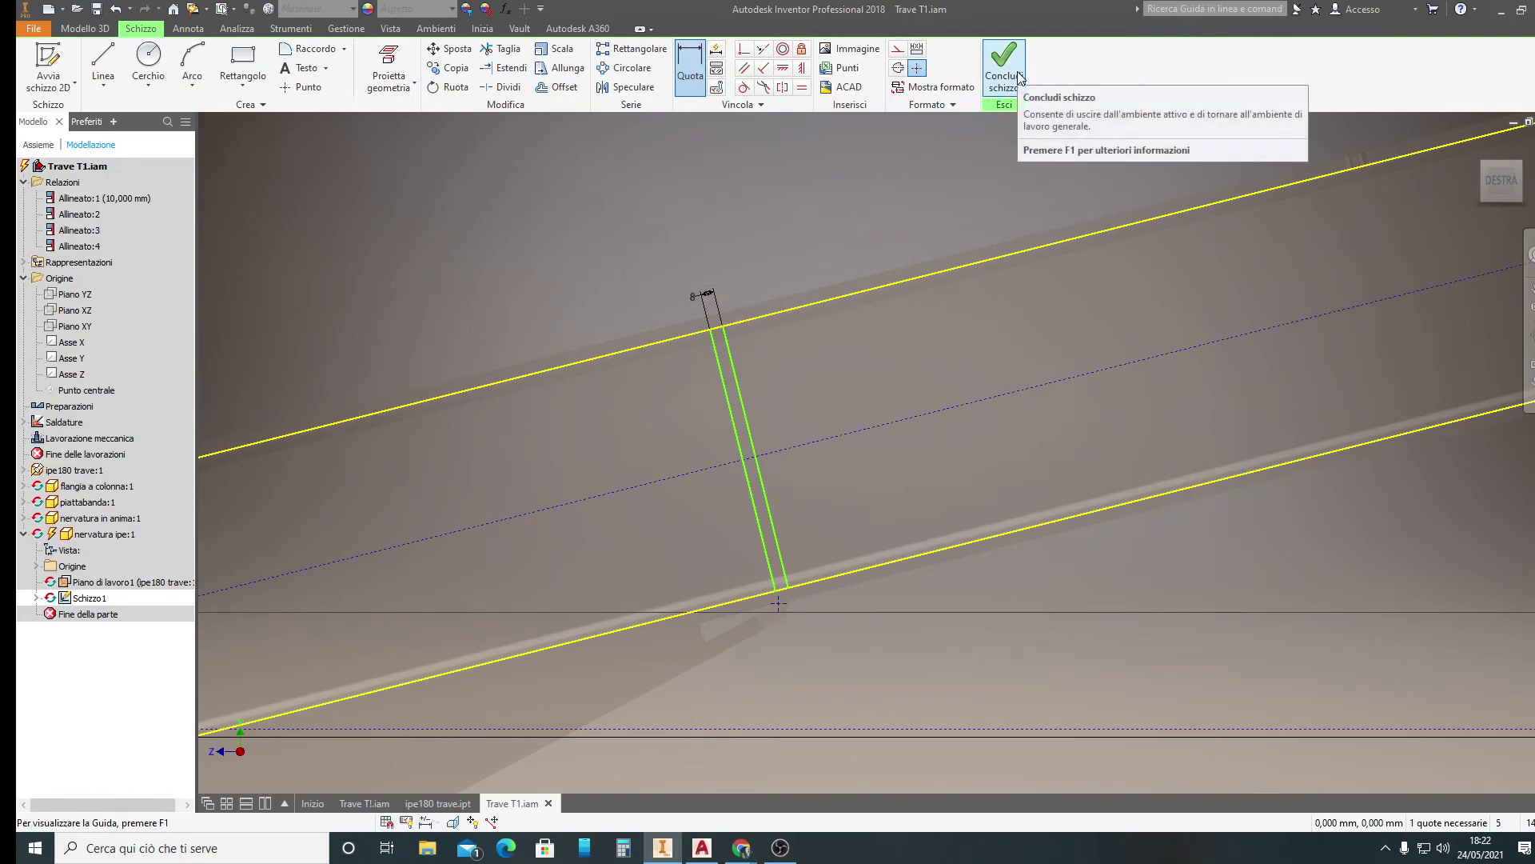
Close the rib's top end with a short line along the upper edge
{"action": "left_click", "coordinate": [102, 68]}
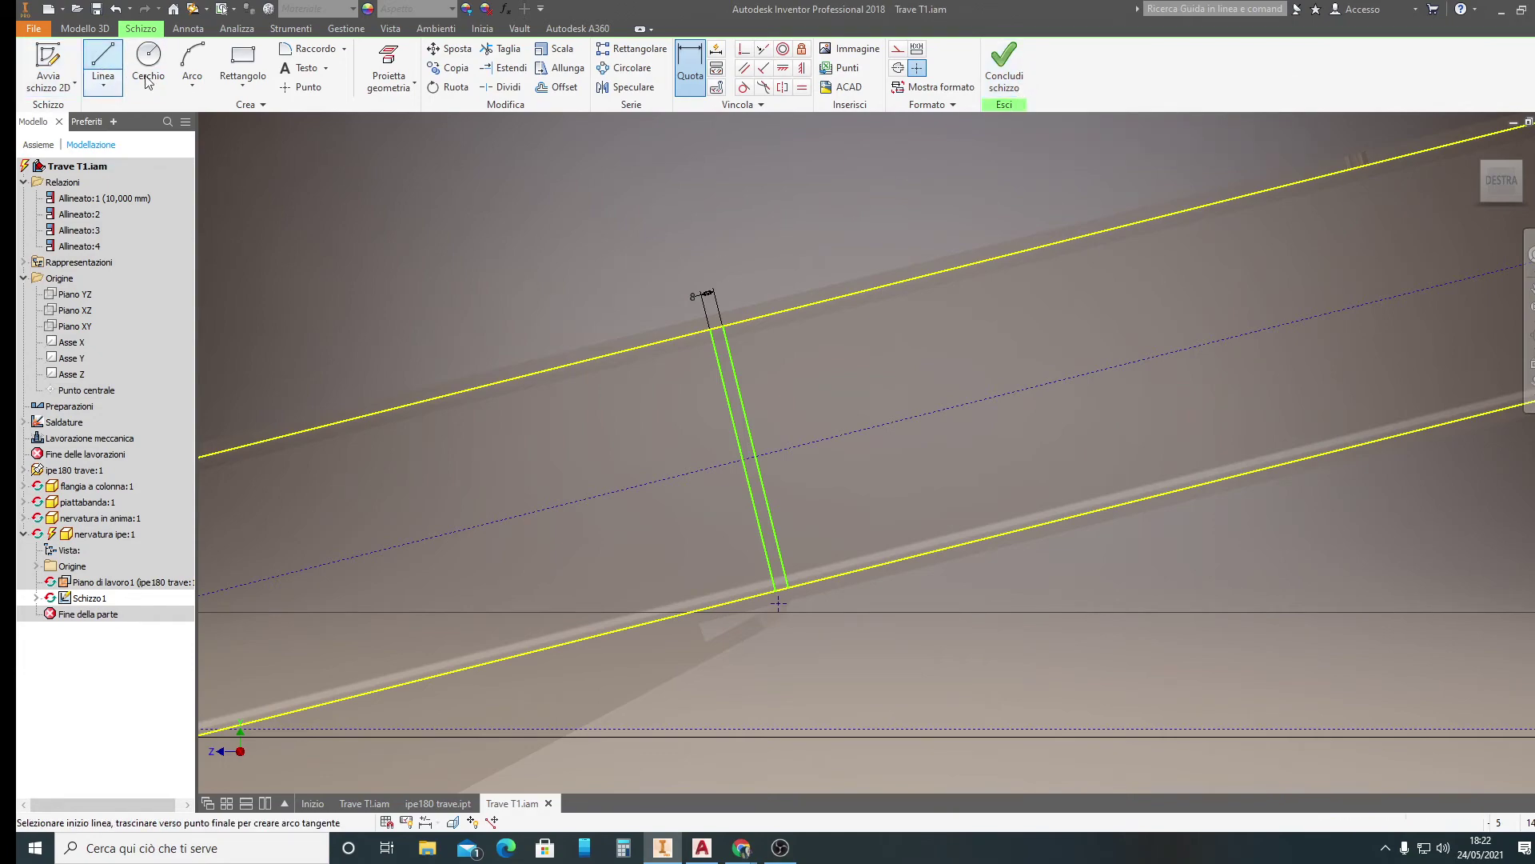
{"action": "scroll", "coordinate": [708, 352], "scroll_direction": "up", "scroll_amount": 2}
{"action": "left_click", "coordinate": [718, 319]}
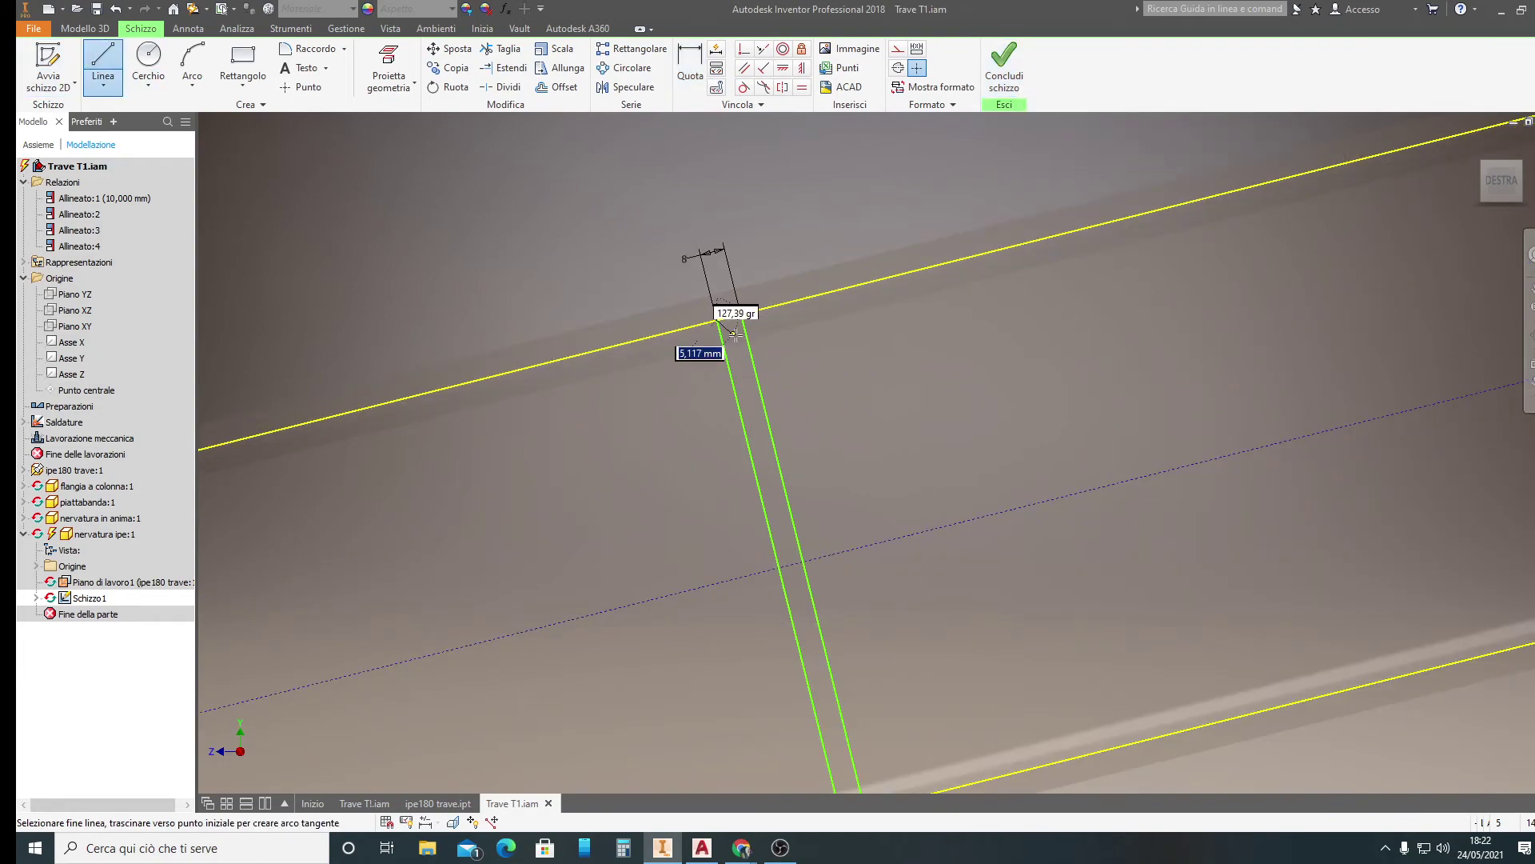
{"action": "left_click", "coordinate": [746, 317]}
Close the rib's lower end with a short line along the lower edge
{"action": "scroll", "coordinate": [782, 357], "scroll_direction": "down", "scroll_amount": 2}
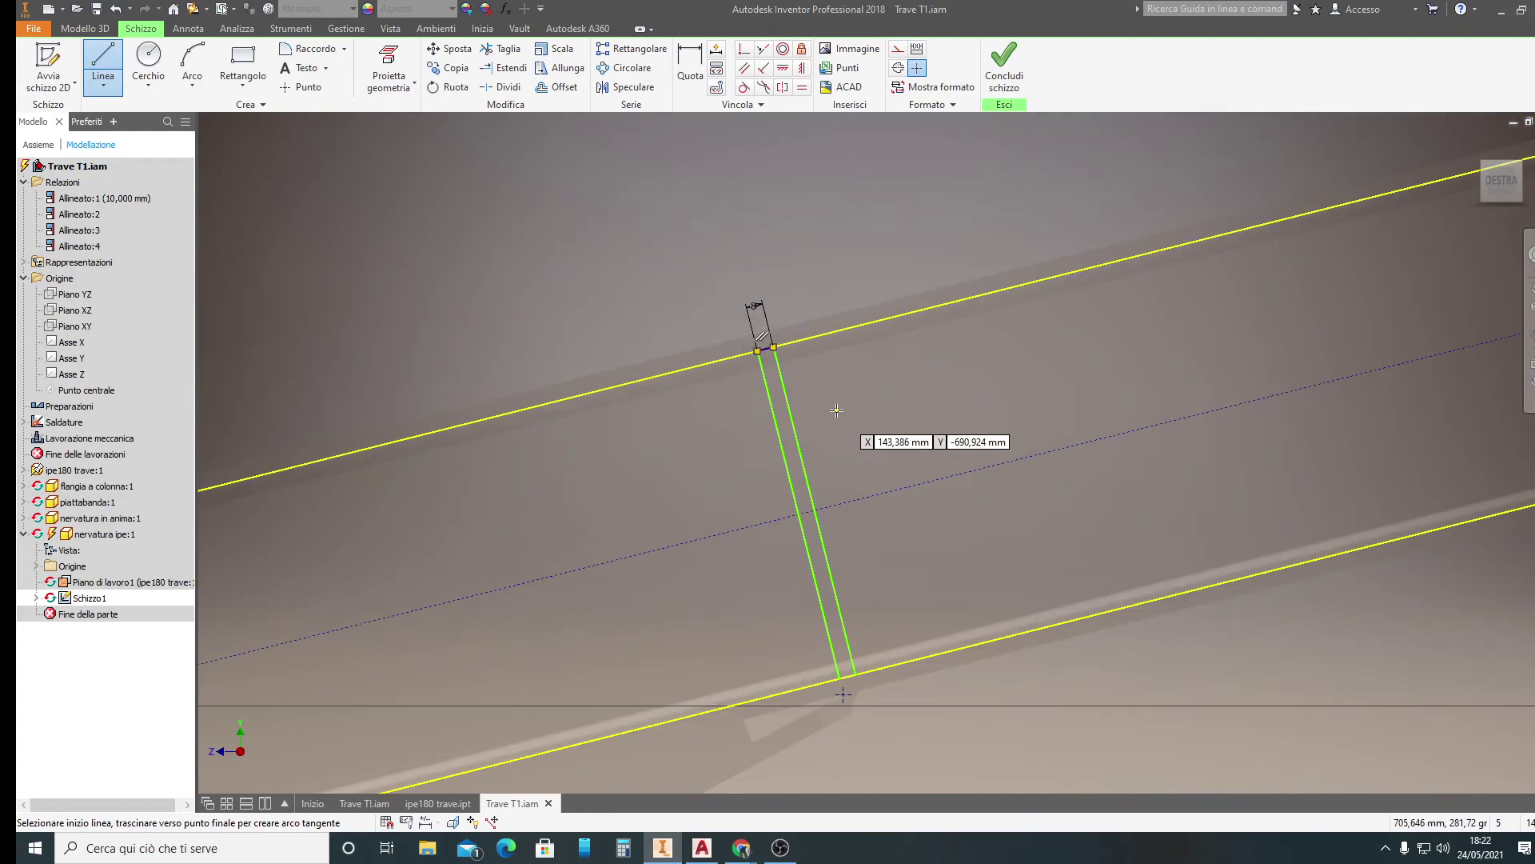
{"action": "middle_click_drag", "start_coordinate": [847, 424], "coordinate": [746, 267]}
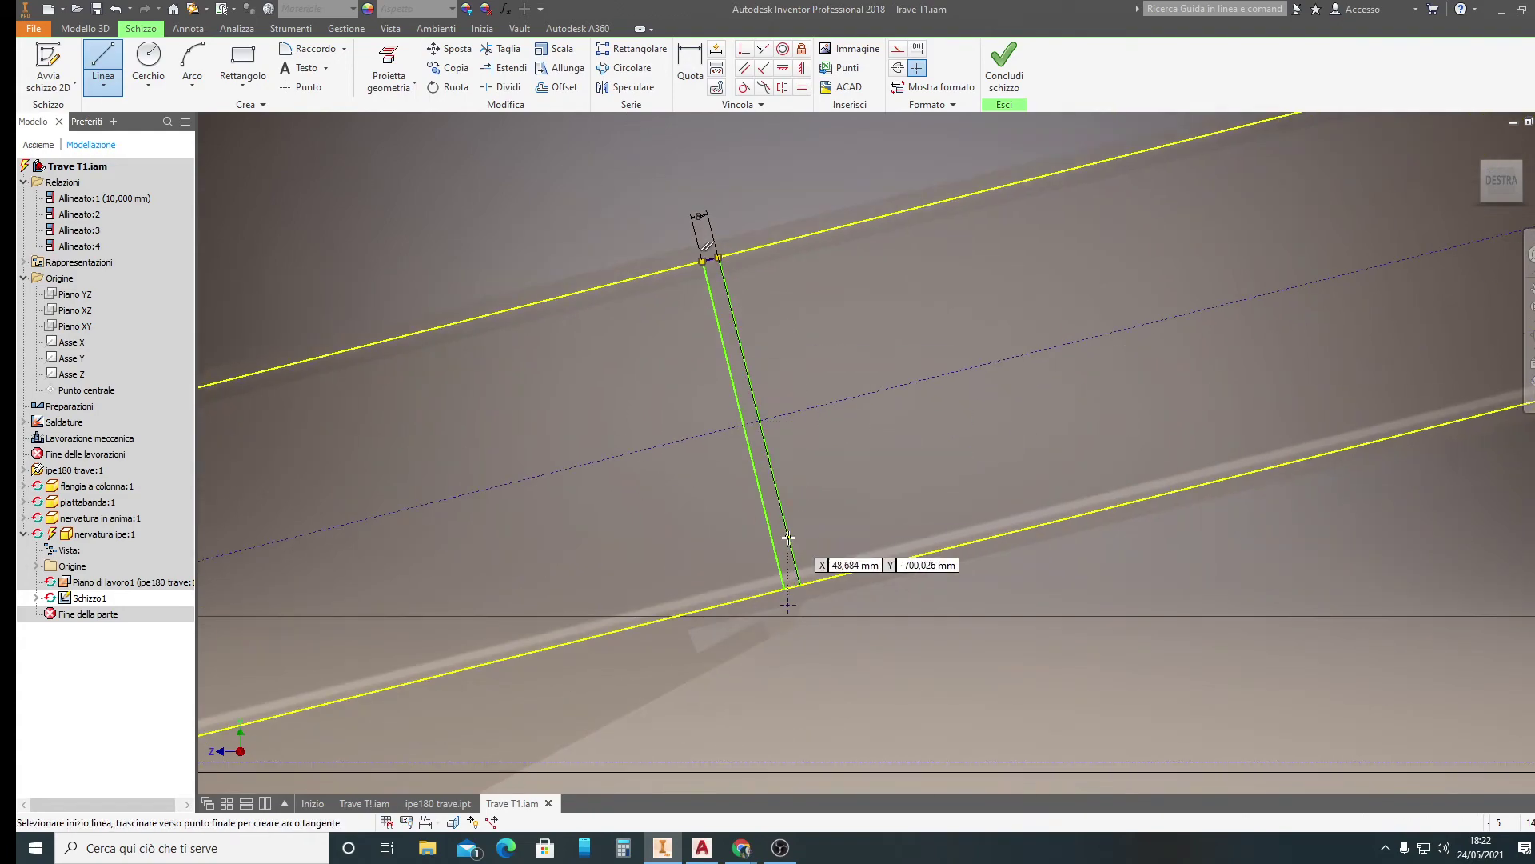
{"action": "left_click", "coordinate": [800, 588]}
{"action": "key", "text": "Escape"}
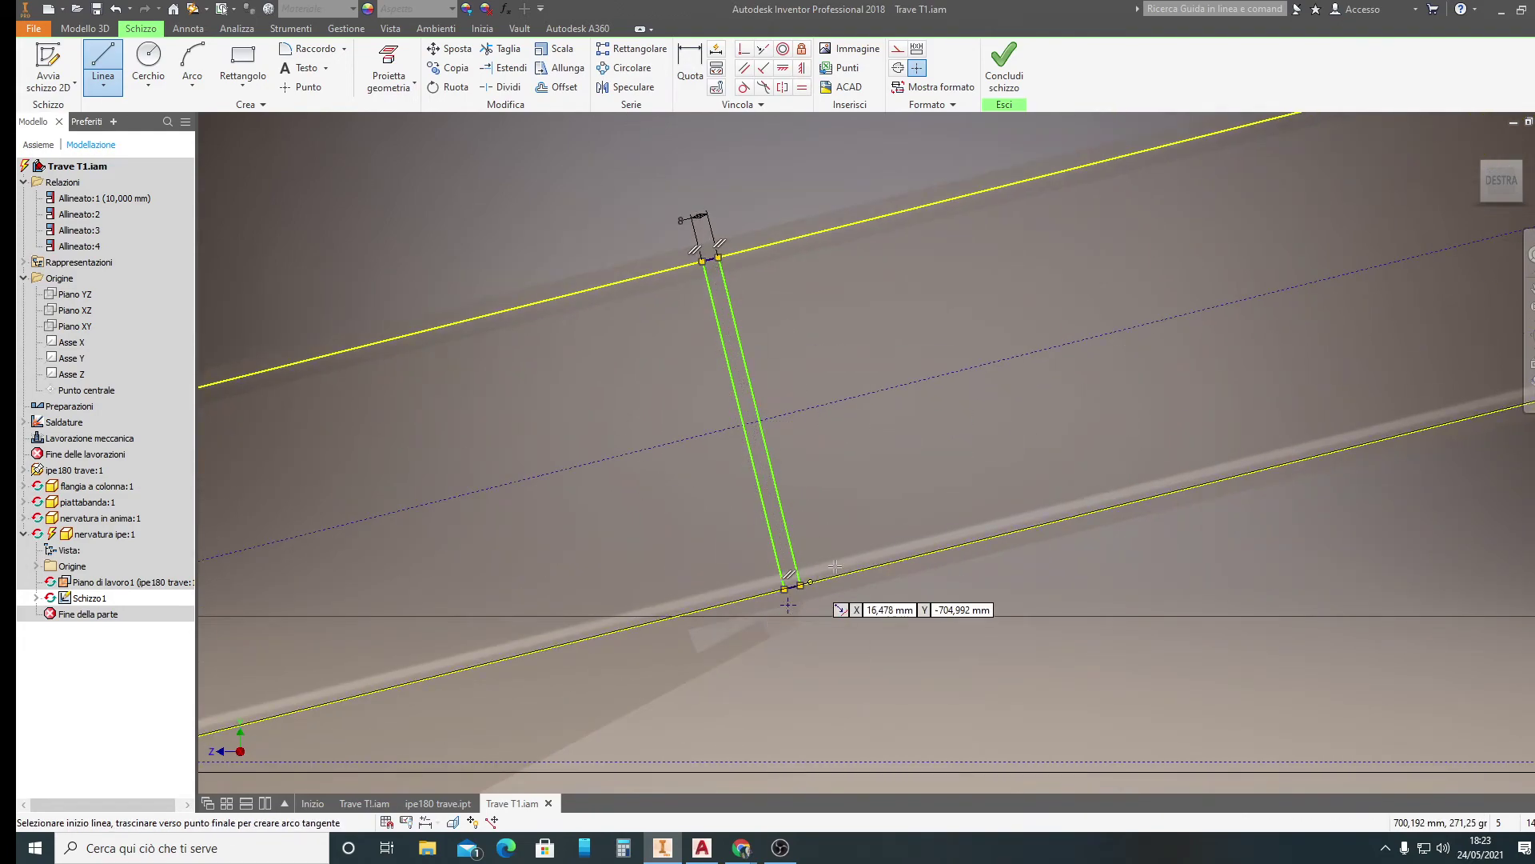
{"action": "scroll", "coordinate": [887, 416], "scroll_direction": "down", "scroll_amount": 3}
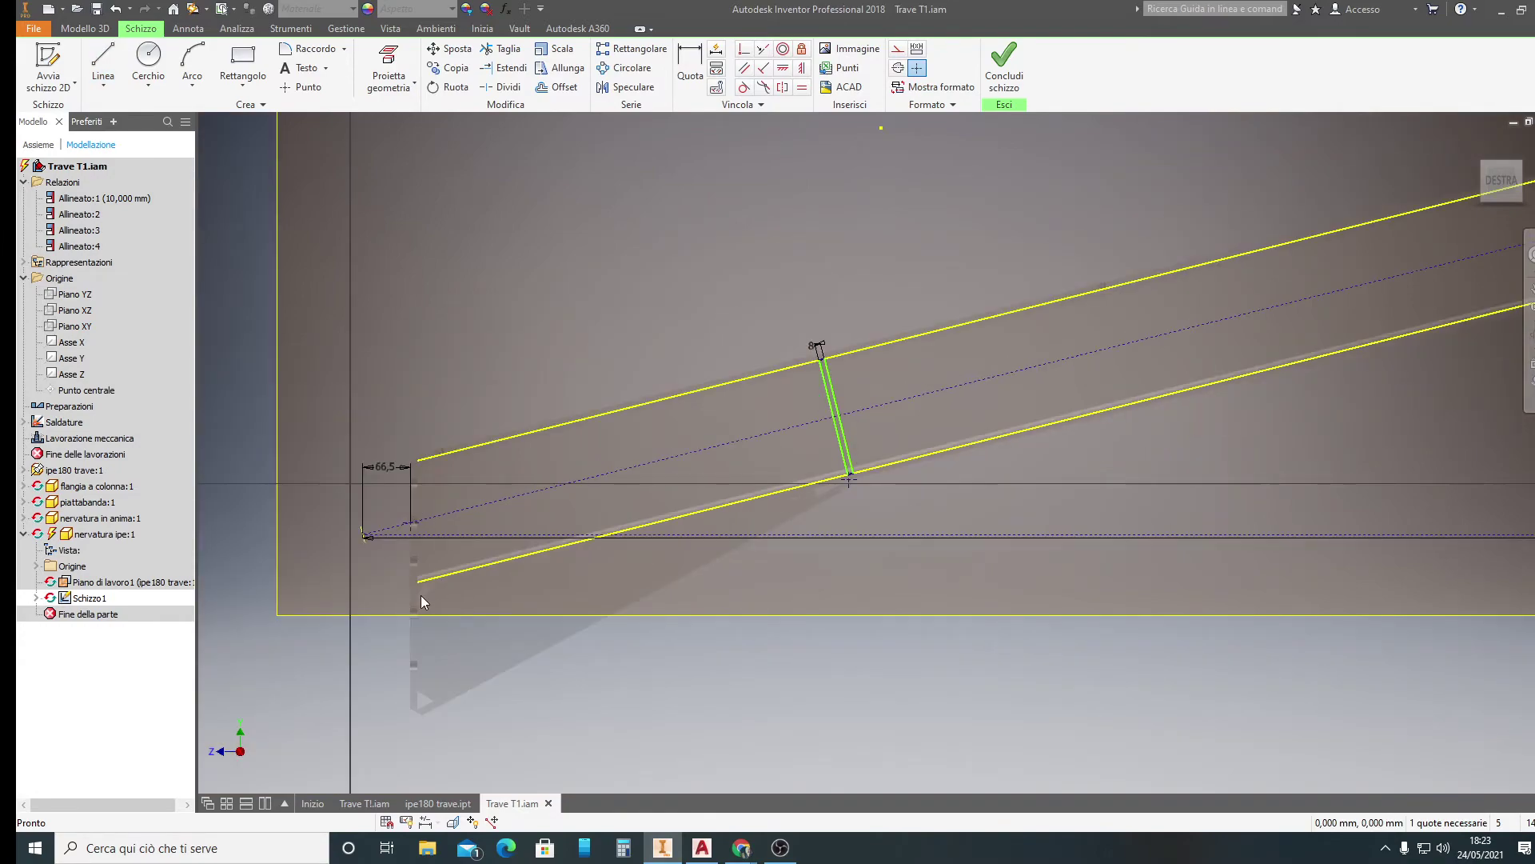
{"action": "scroll", "coordinate": [400, 467], "scroll_direction": "up", "scroll_amount": 3}
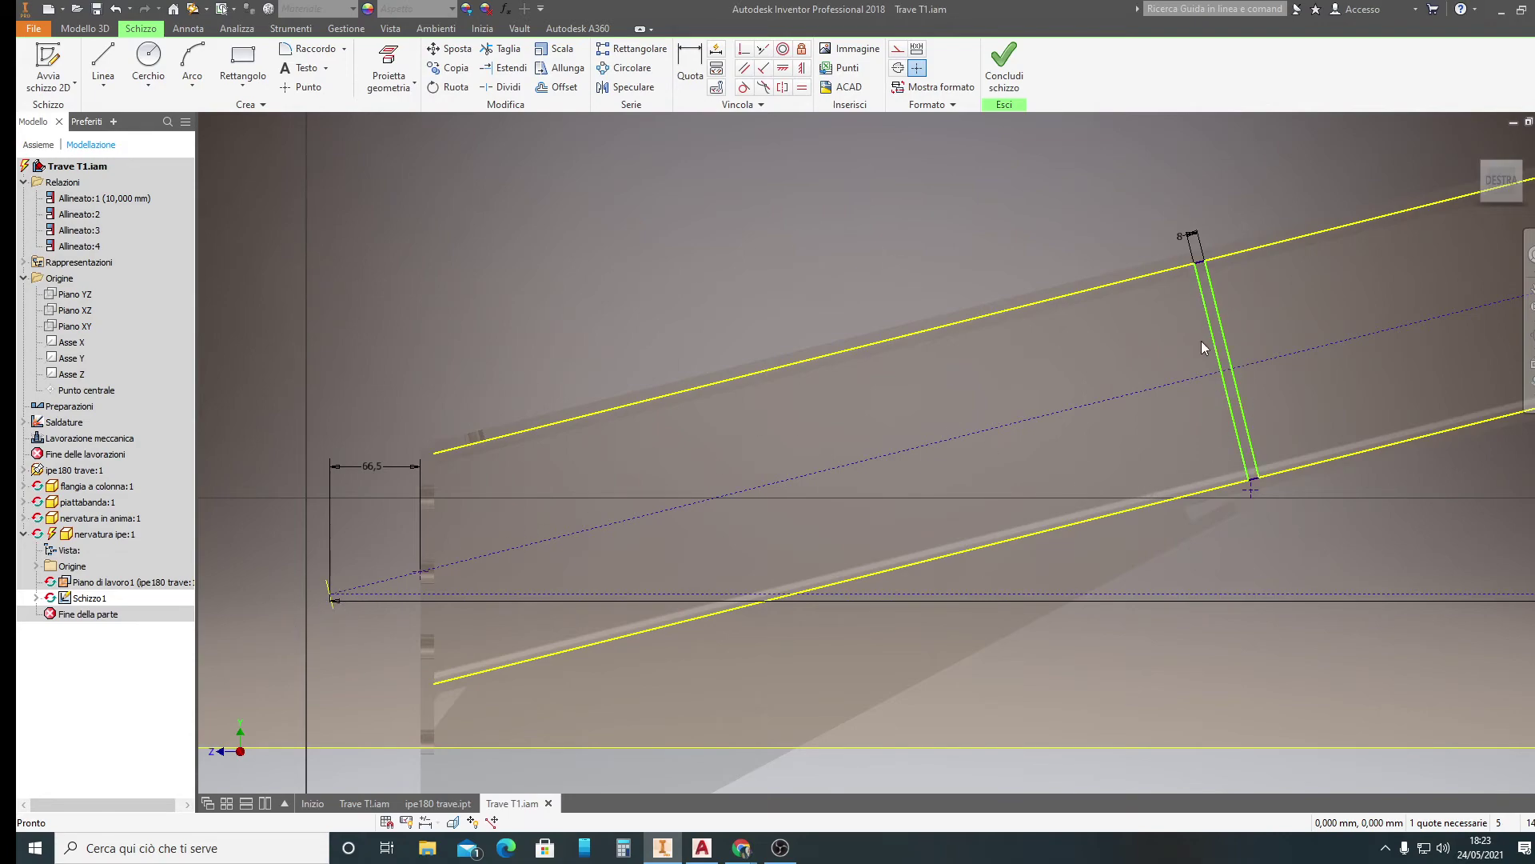
{"action": "scroll", "coordinate": [1254, 490], "scroll_direction": "up", "scroll_amount": 3}
{"action": "scroll", "coordinate": [1247, 497], "scroll_direction": "down", "scroll_amount": 2}
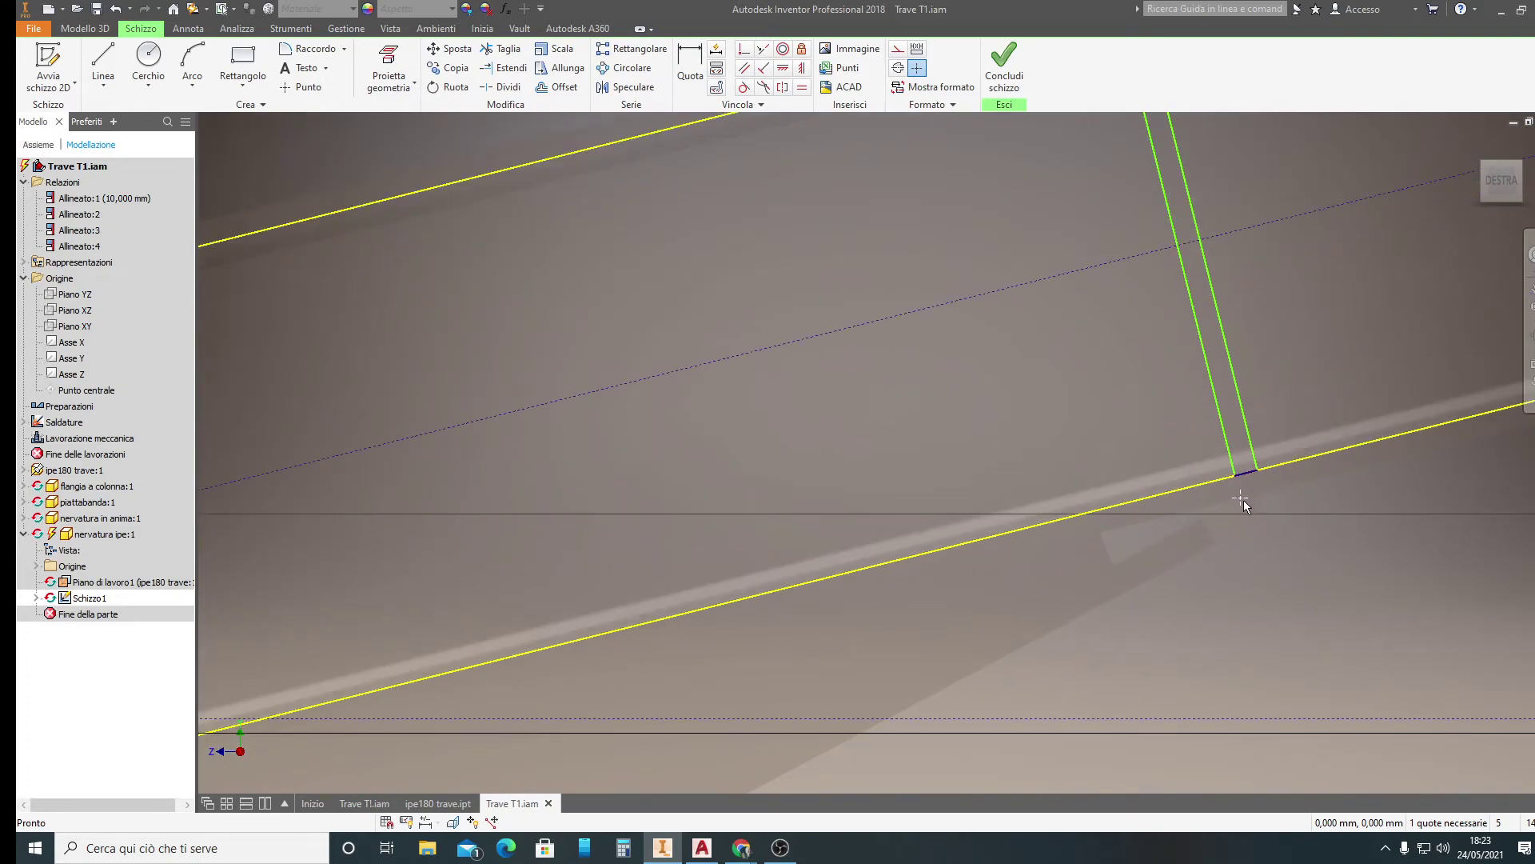
{"action": "scroll", "coordinate": [1241, 503], "scroll_direction": "down", "scroll_amount": 2}
{"action": "scroll", "coordinate": [1235, 504], "scroll_direction": "down", "scroll_amount": 2}
{"action": "middle_click_drag", "start_coordinate": [1223, 496], "coordinate": [1155, 409]}
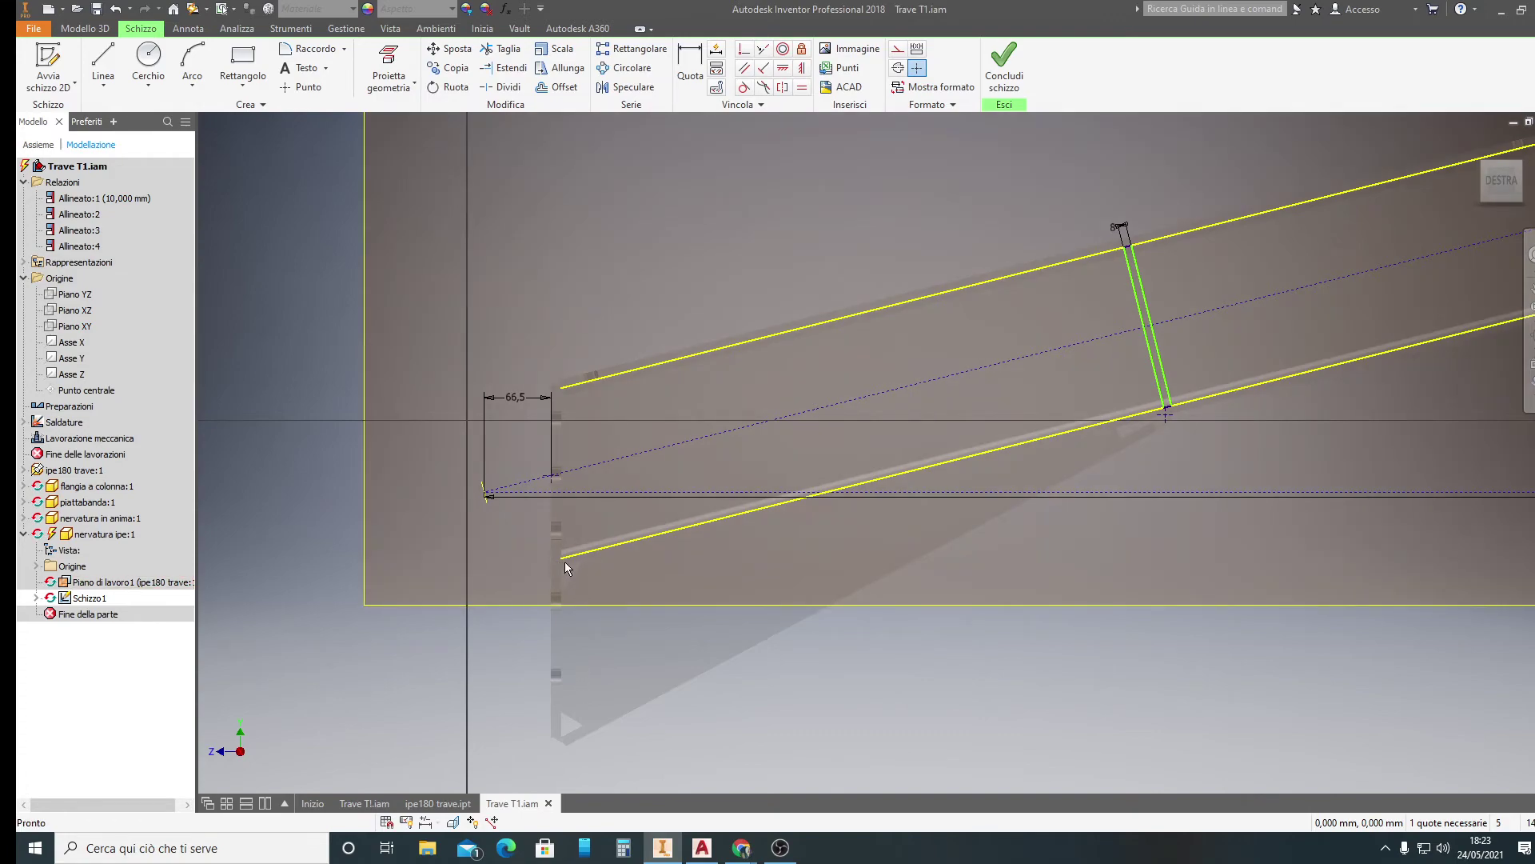
Add a dimension locating the rib's end line along the beam at 610
{"action": "left_click", "coordinate": [690, 68]}
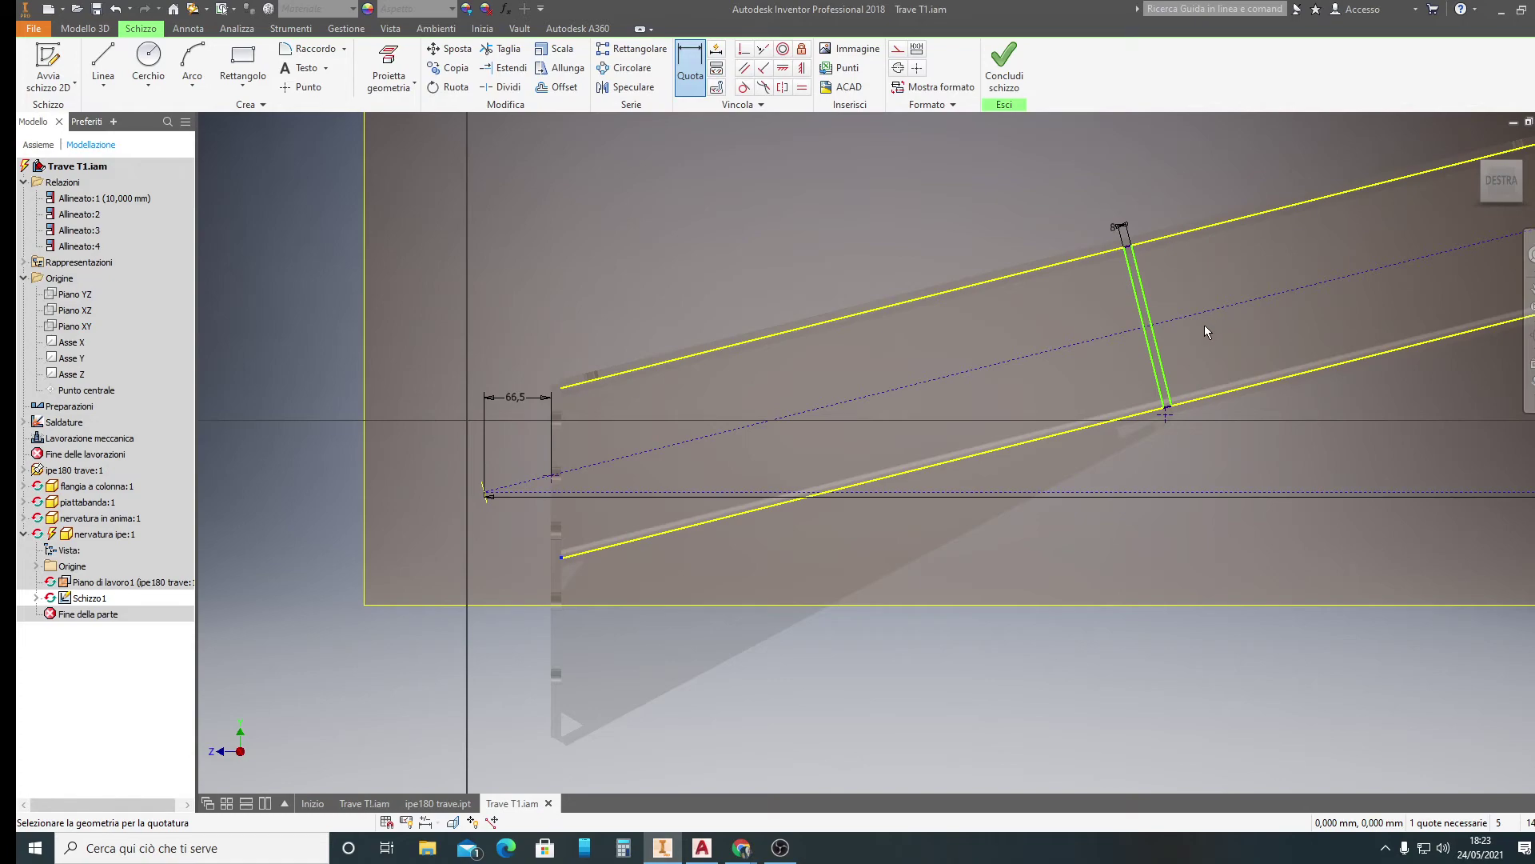
{"action": "scroll", "coordinate": [557, 566], "scroll_direction": "up", "scroll_amount": 3}
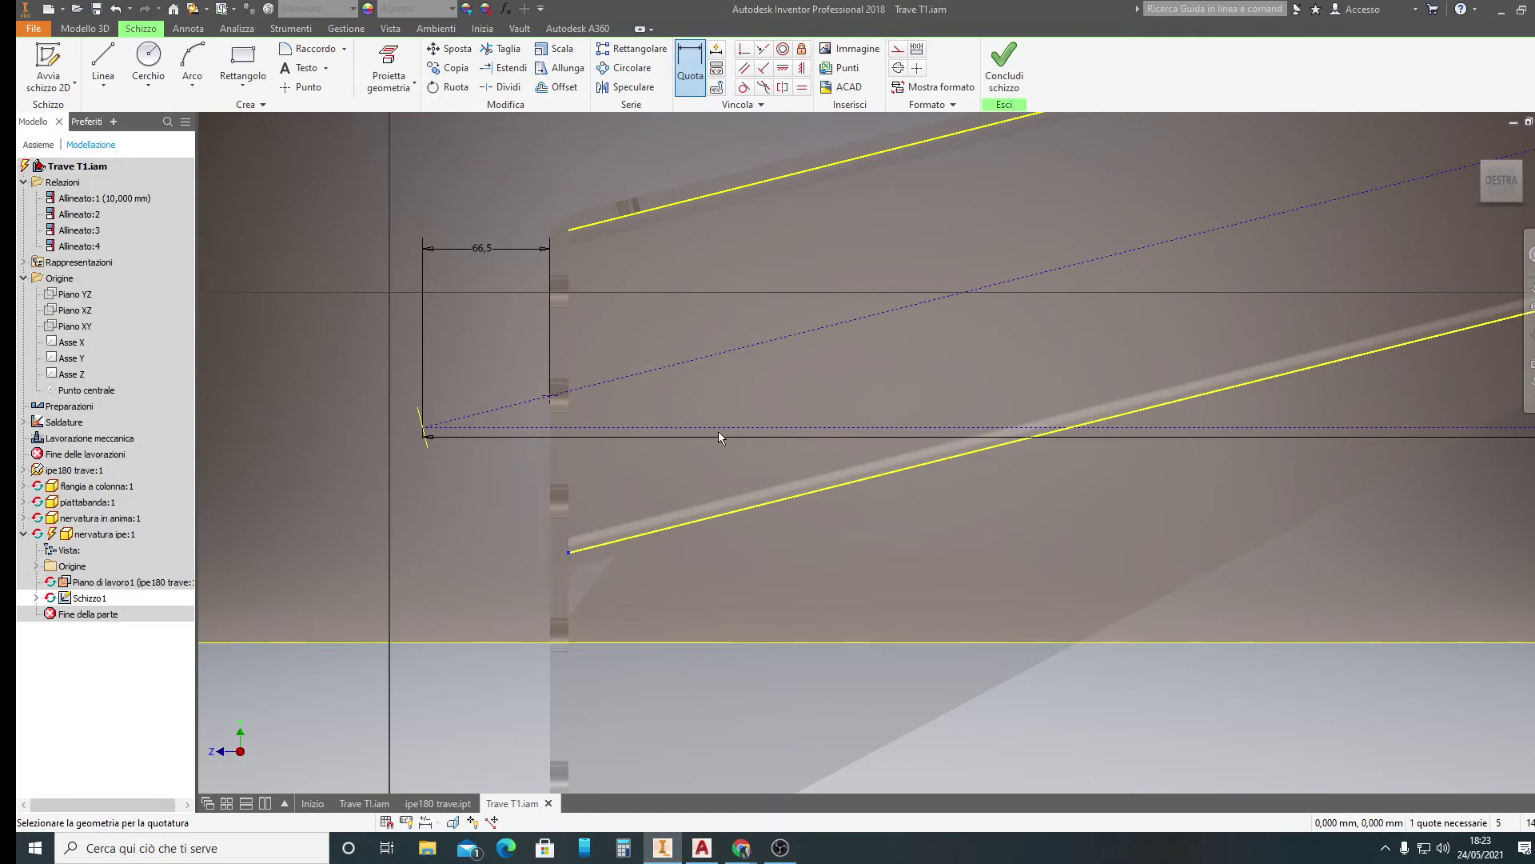
{"action": "scroll", "coordinate": [718, 430], "scroll_direction": "down", "scroll_amount": 2}
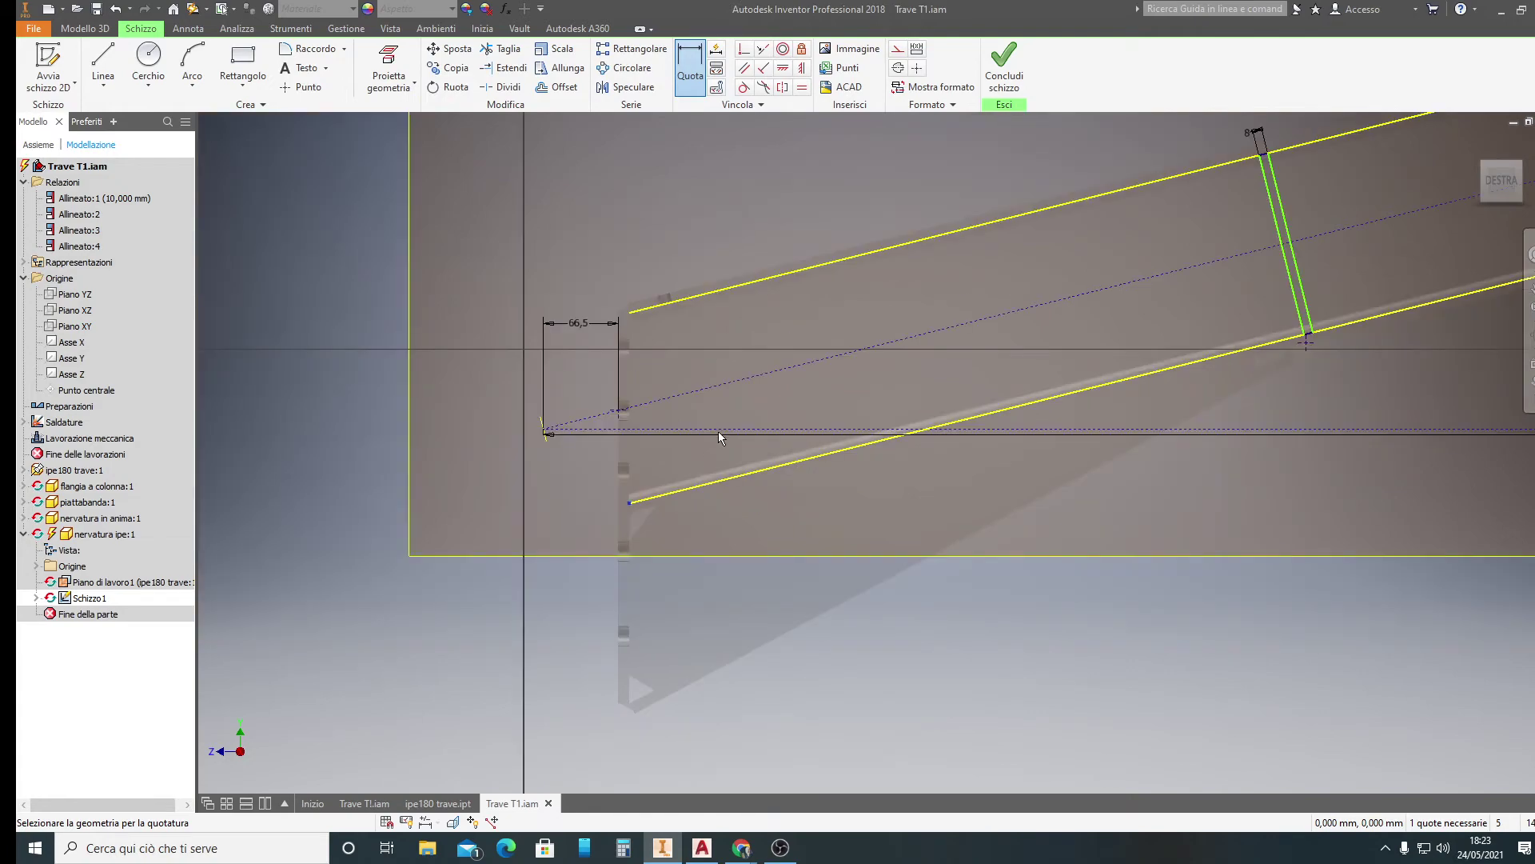
{"action": "left_click", "coordinate": [1297, 313]}
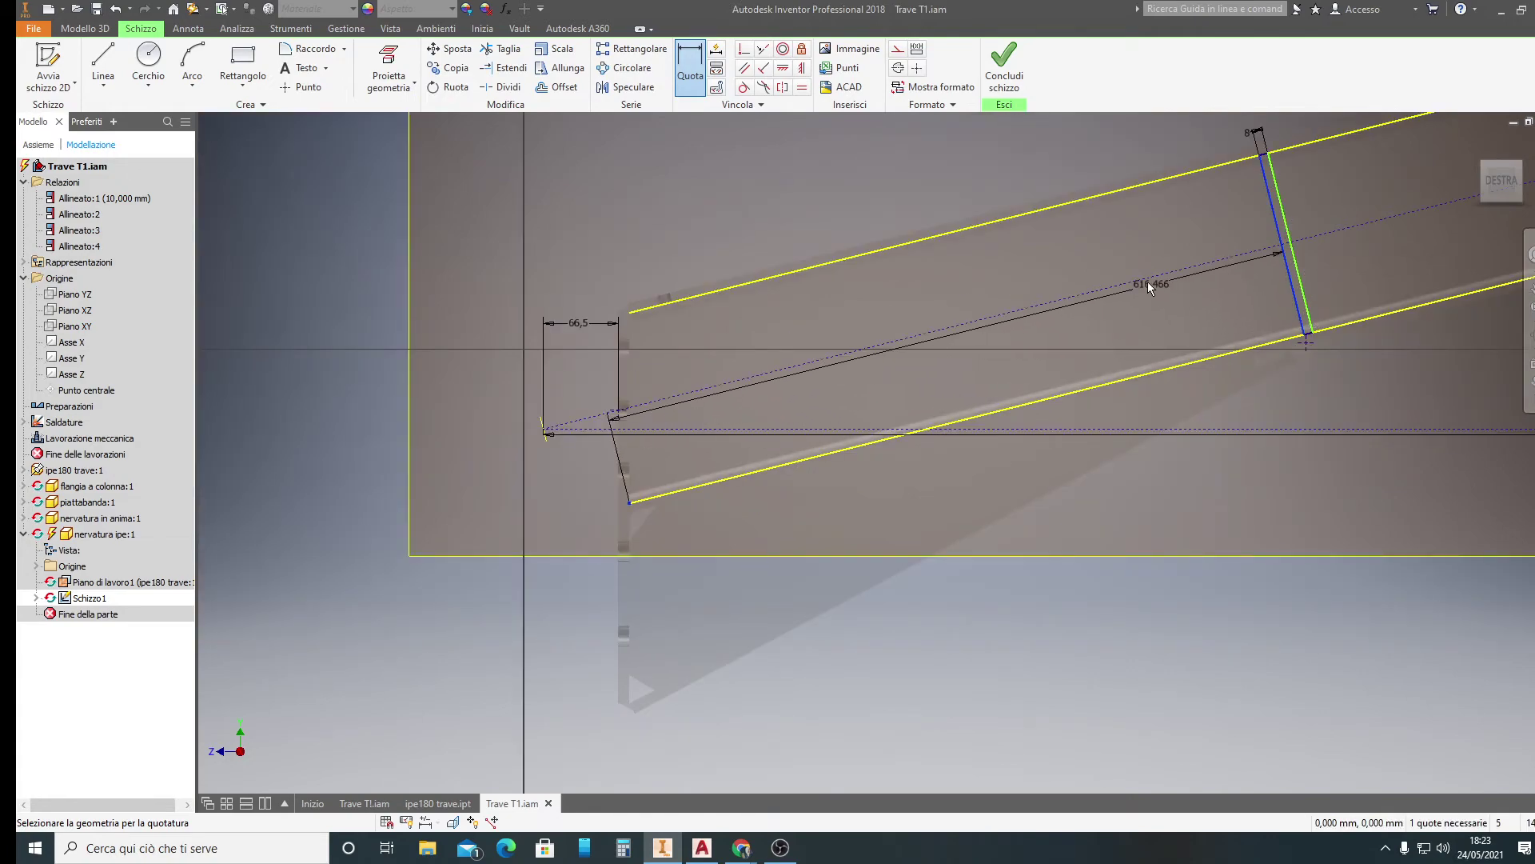
{"action": "middle_click_drag", "start_coordinate": [965, 179], "coordinate": [964, 343]}
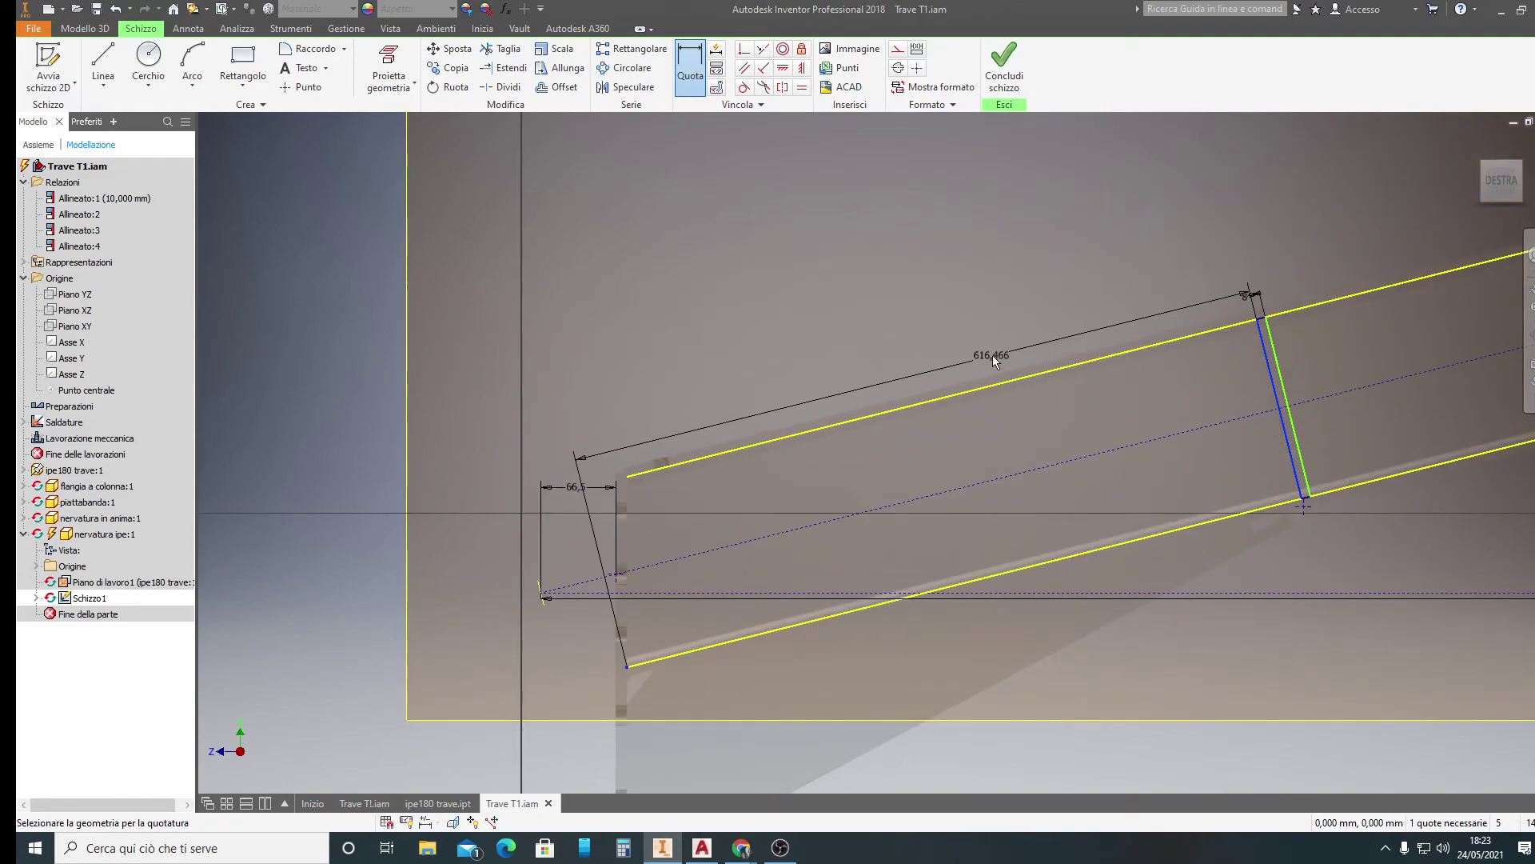
{"action": "left_click", "coordinate": [956, 284]}
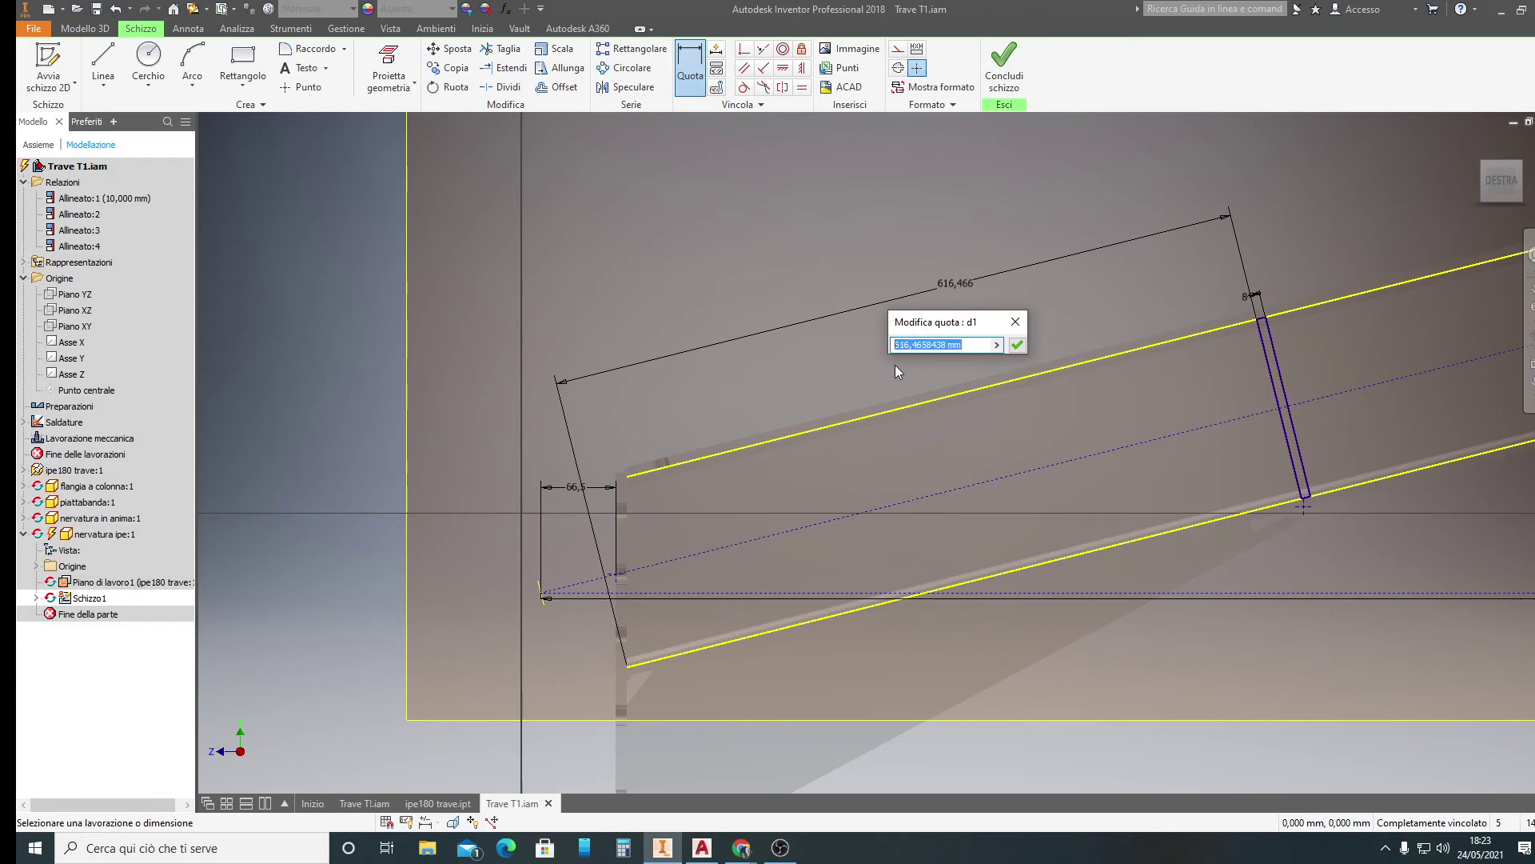
{"action": "type", "text": "610"}
{"action": "key", "text": "Return"}
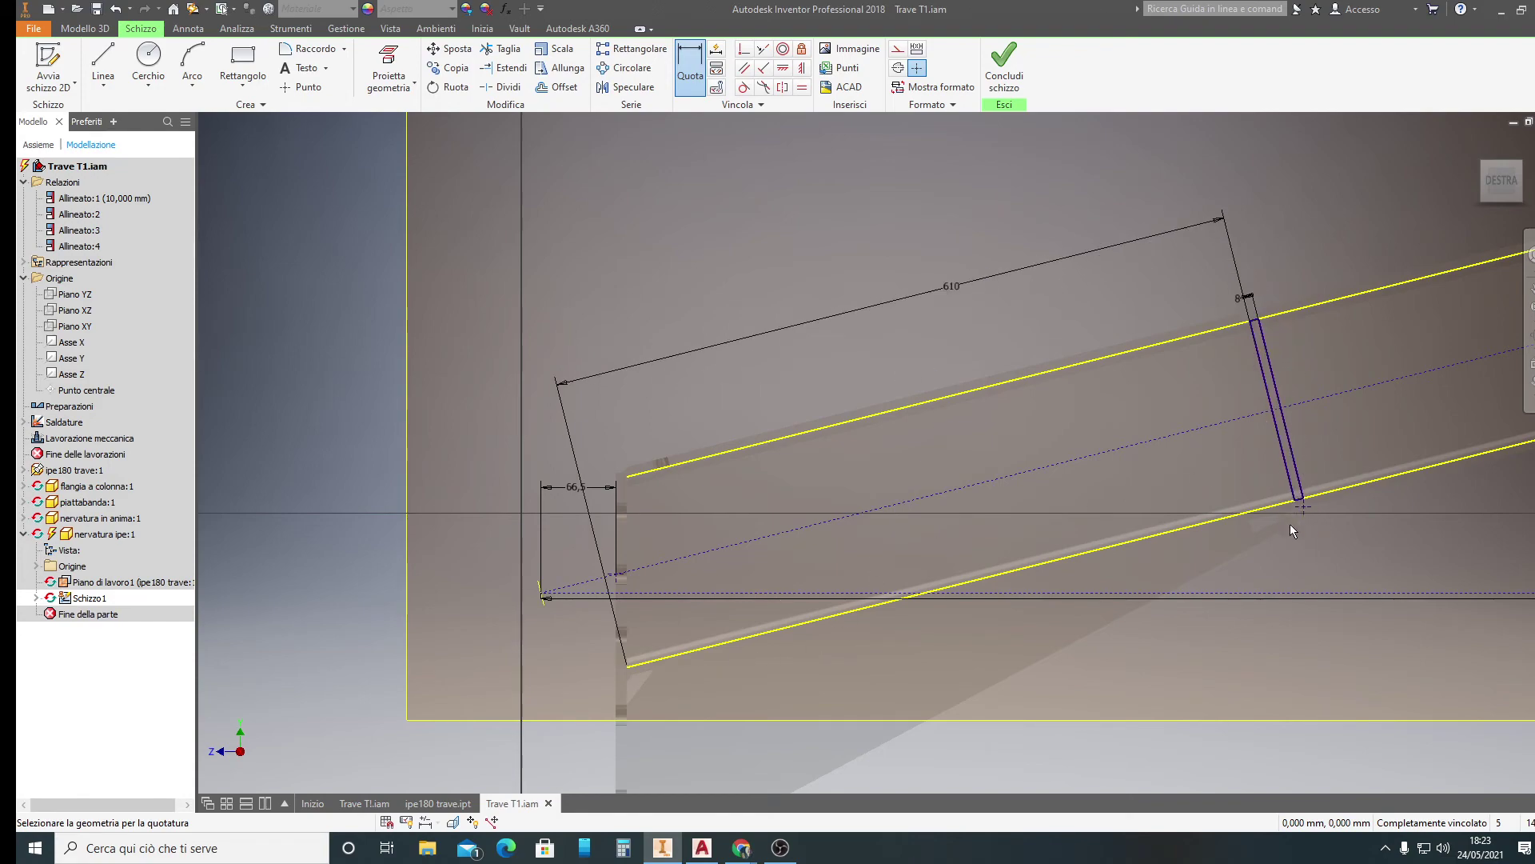
Change the rib's location dimension from 610 to 620
{"action": "scroll", "coordinate": [1289, 515], "scroll_direction": "up", "scroll_amount": 5}
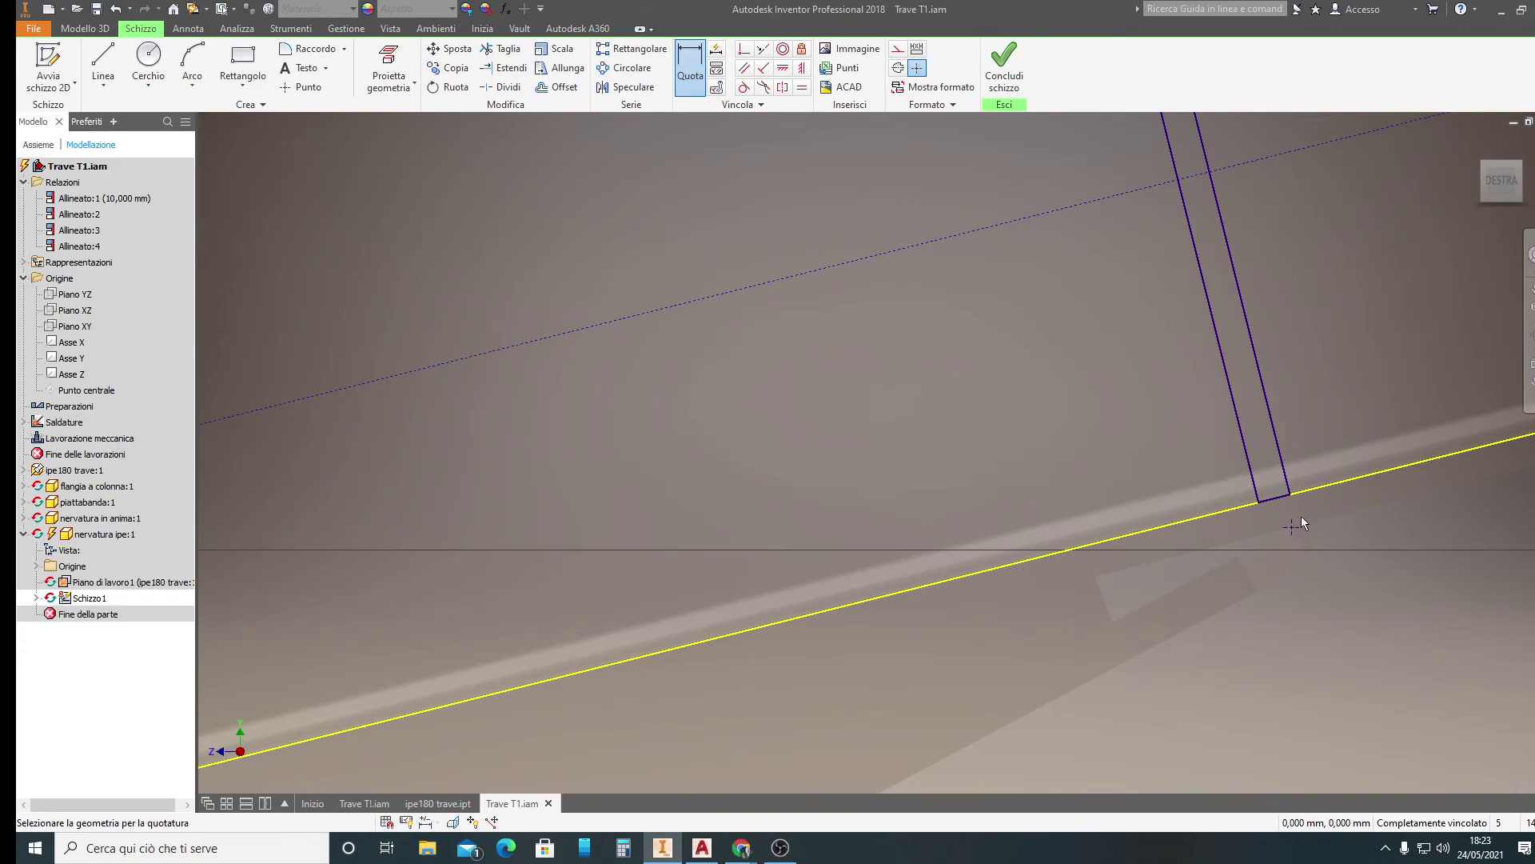
{"action": "scroll", "coordinate": [1302, 518], "scroll_direction": "down", "scroll_amount": 5}
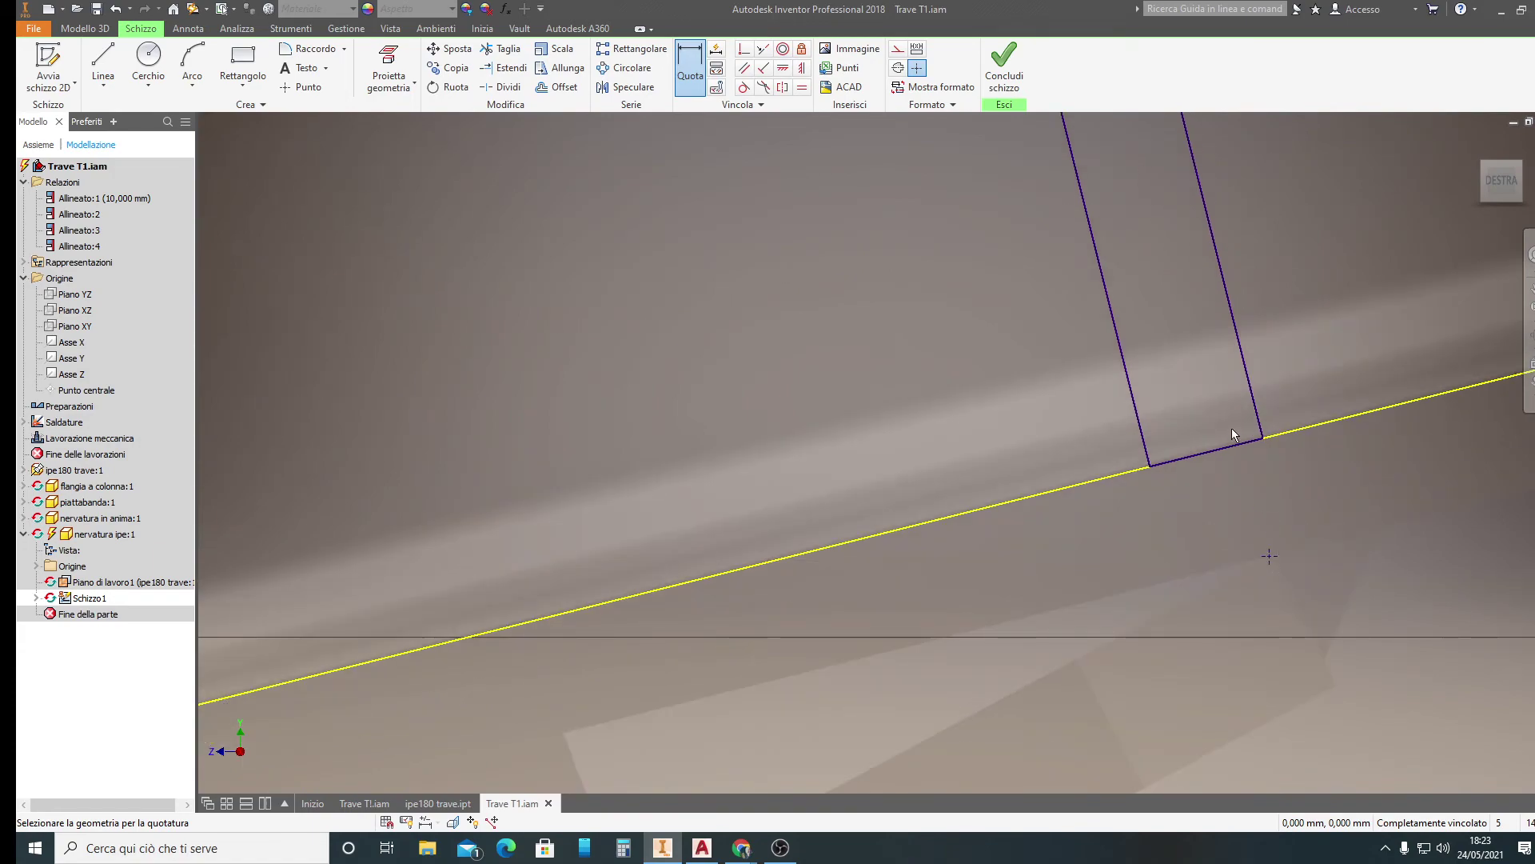
{"action": "scroll", "coordinate": [1345, 411], "scroll_direction": "up", "scroll_amount": 2}
{"action": "scroll", "coordinate": [1346, 407], "scroll_direction": "up", "scroll_amount": 1}
{"action": "scroll", "coordinate": [1345, 408], "scroll_direction": "up", "scroll_amount": 1}
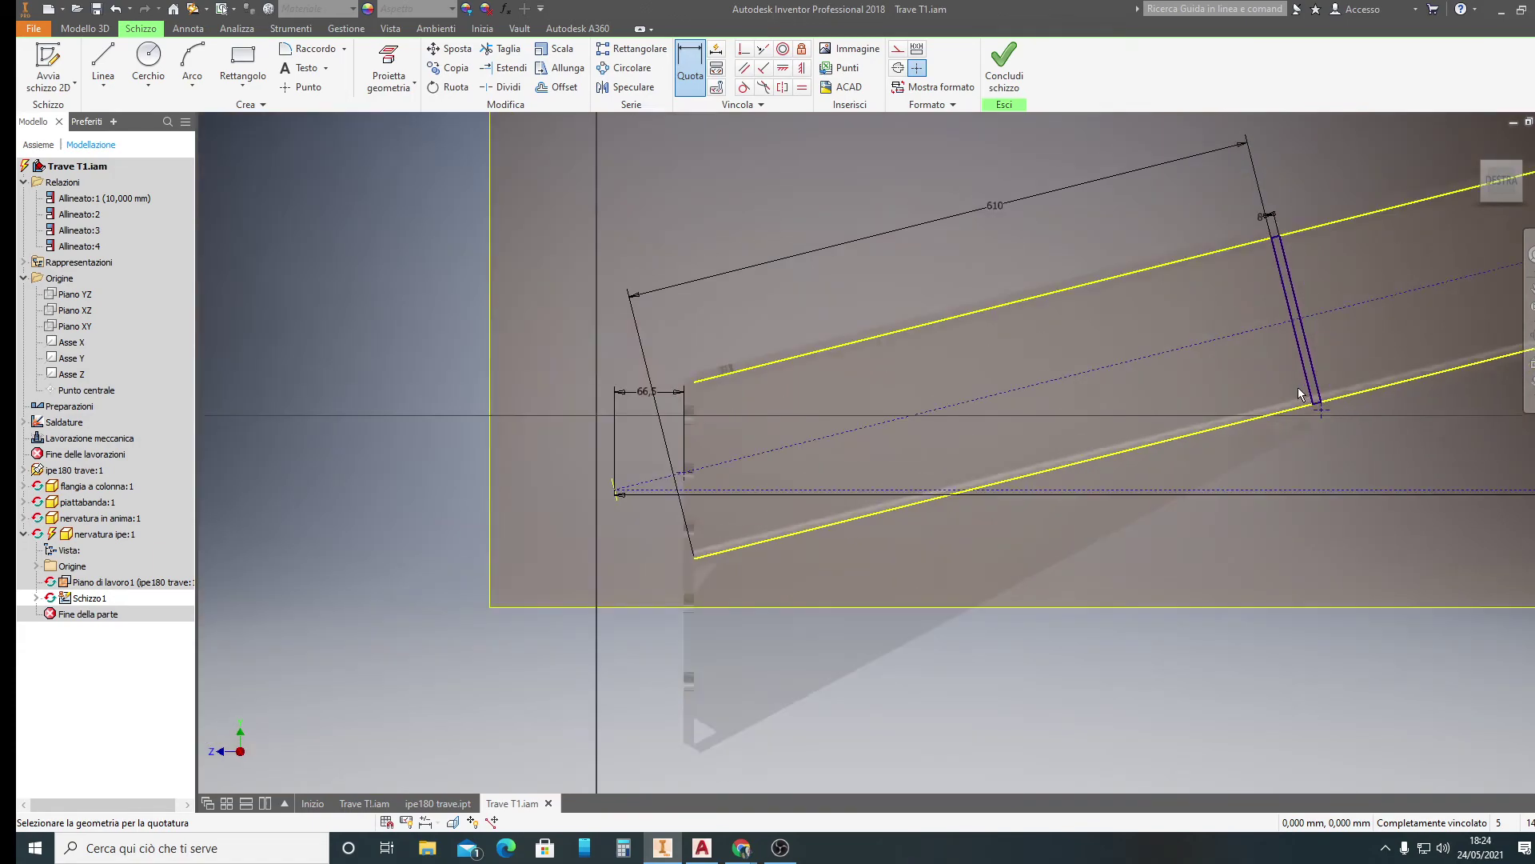
{"action": "scroll", "coordinate": [1269, 376], "scroll_direction": "up", "scroll_amount": 1}
{"action": "scroll", "coordinate": [1268, 376], "scroll_direction": "down", "scroll_amount": 4}
{"action": "key", "text": "Escape"}
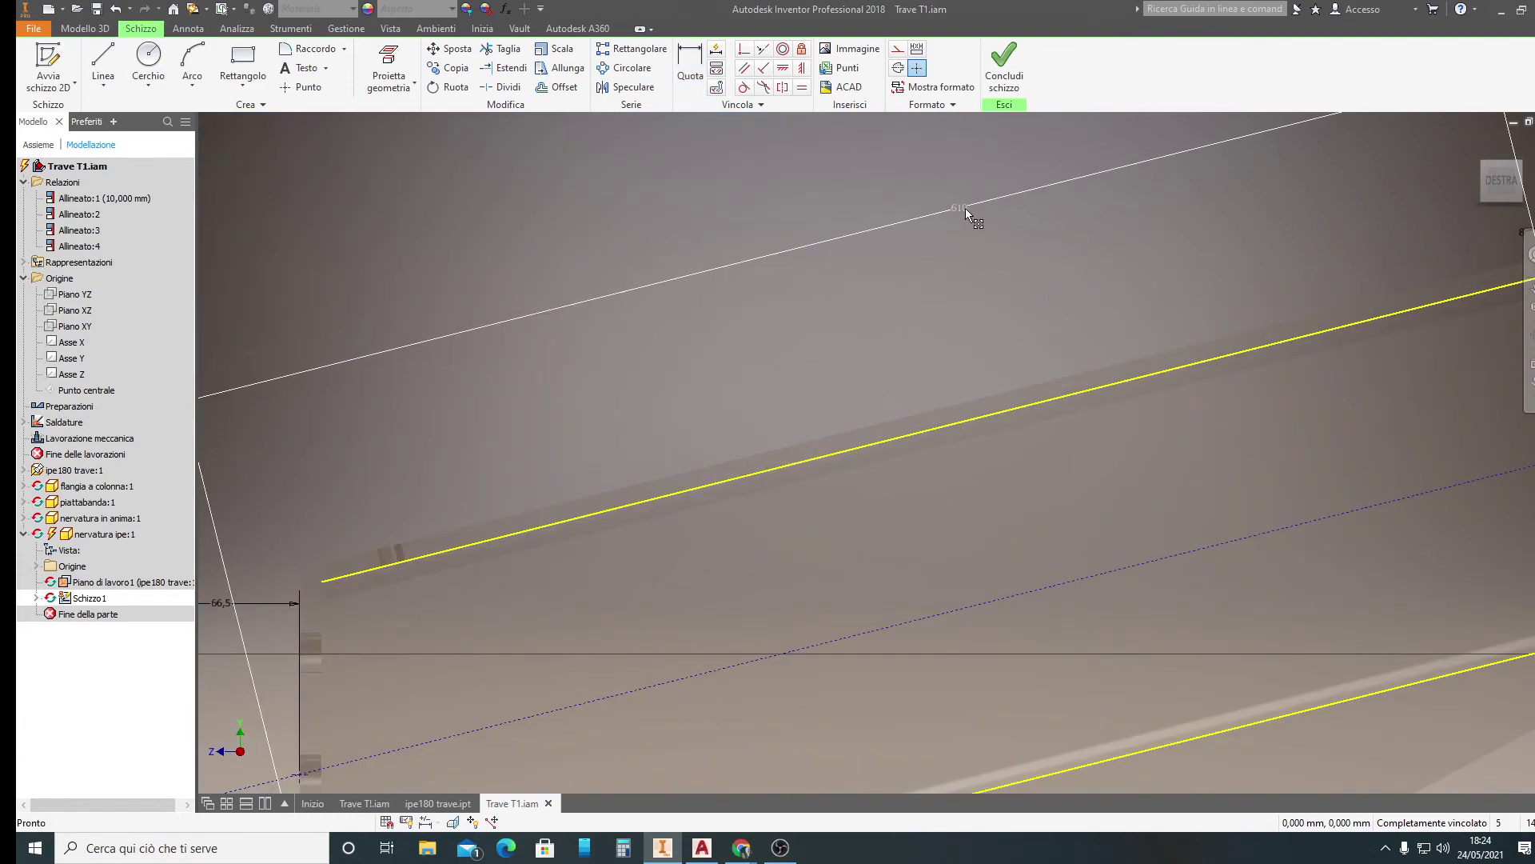
{"action": "double_click", "coordinate": [966, 208]}
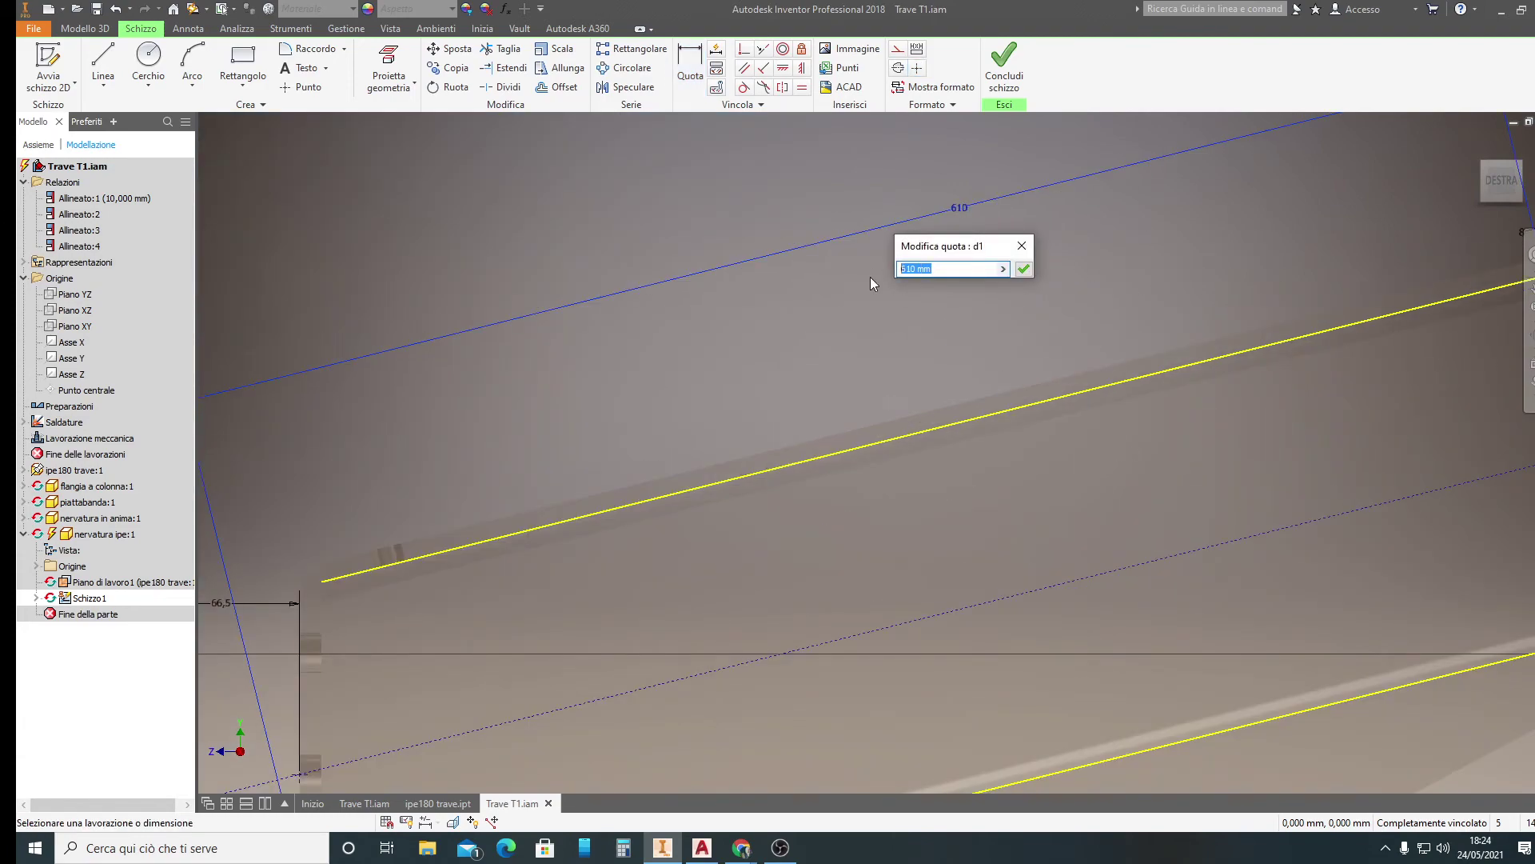
{"action": "type", "text": "620"}
{"action": "key", "text": "Return"}
{"action": "scroll", "coordinate": [1068, 417], "scroll_direction": "up", "scroll_amount": 4}
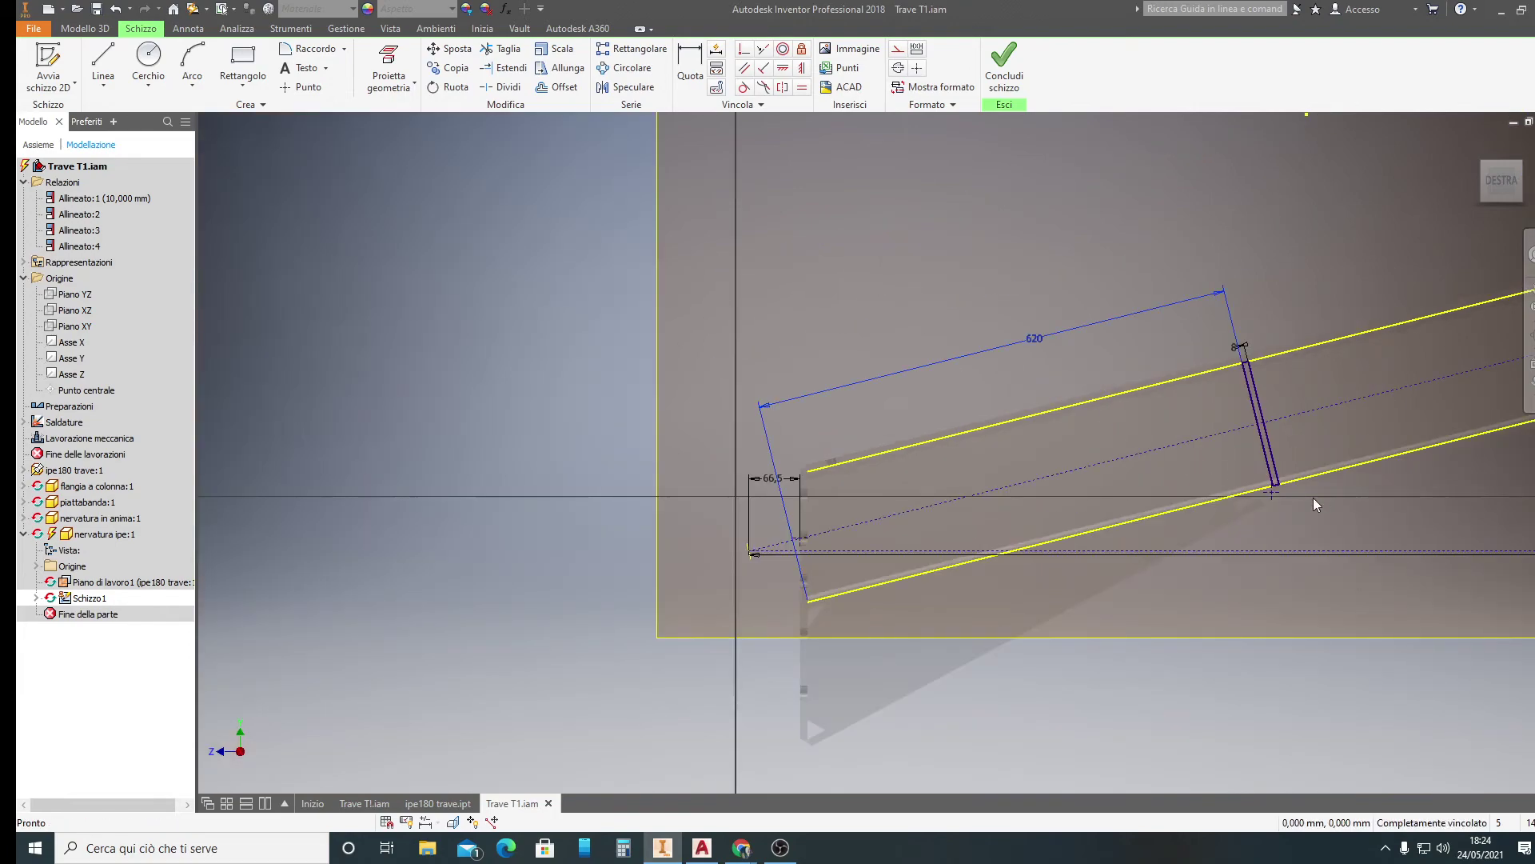
{"action": "scroll", "coordinate": [1279, 496], "scroll_direction": "down", "scroll_amount": 4}
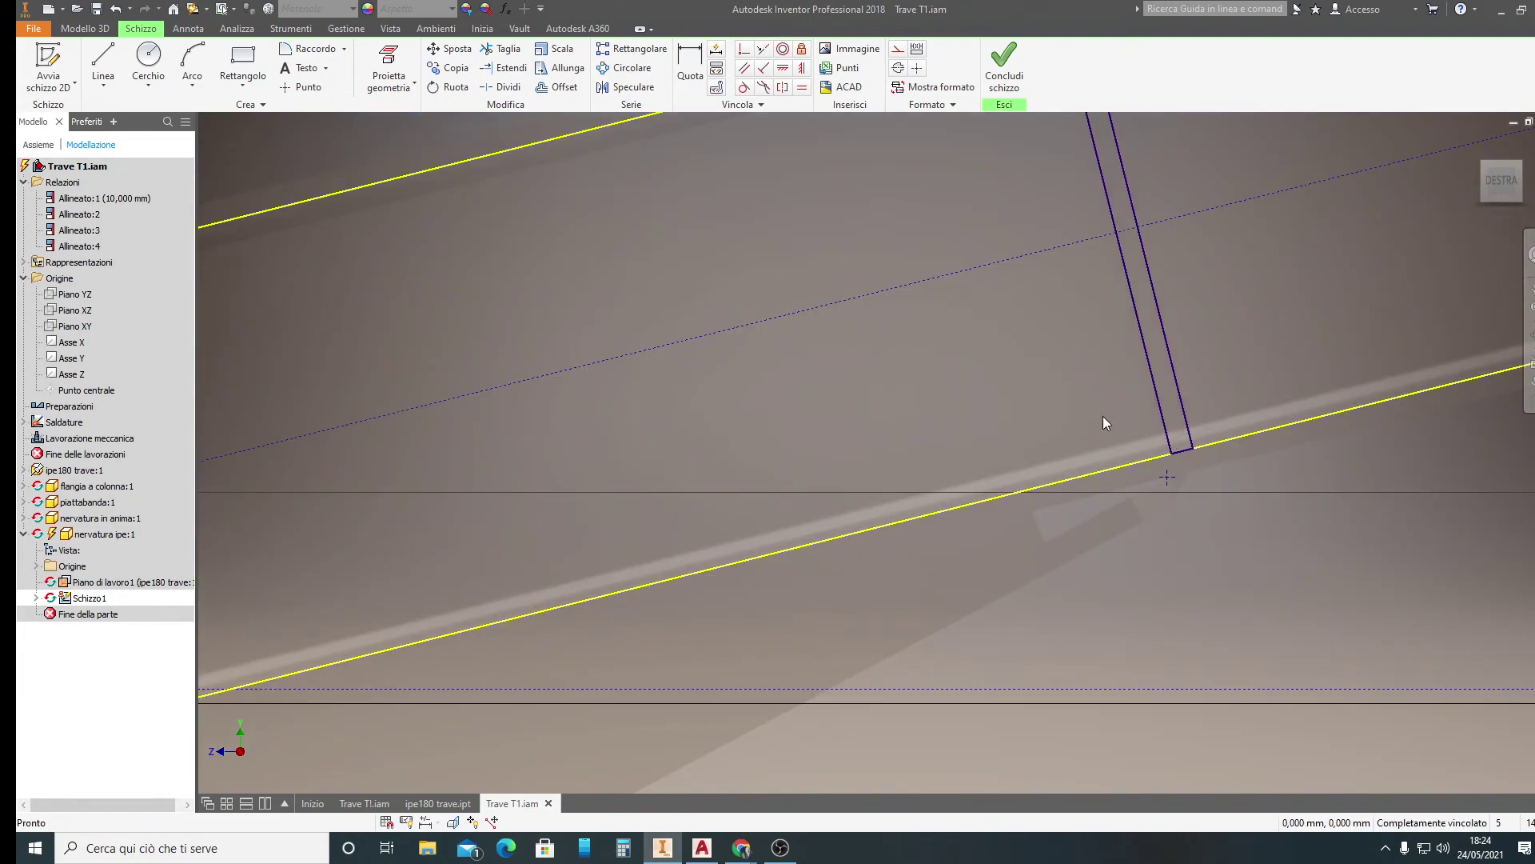
{"action": "scroll", "coordinate": [1034, 416], "scroll_direction": "up", "scroll_amount": 4}
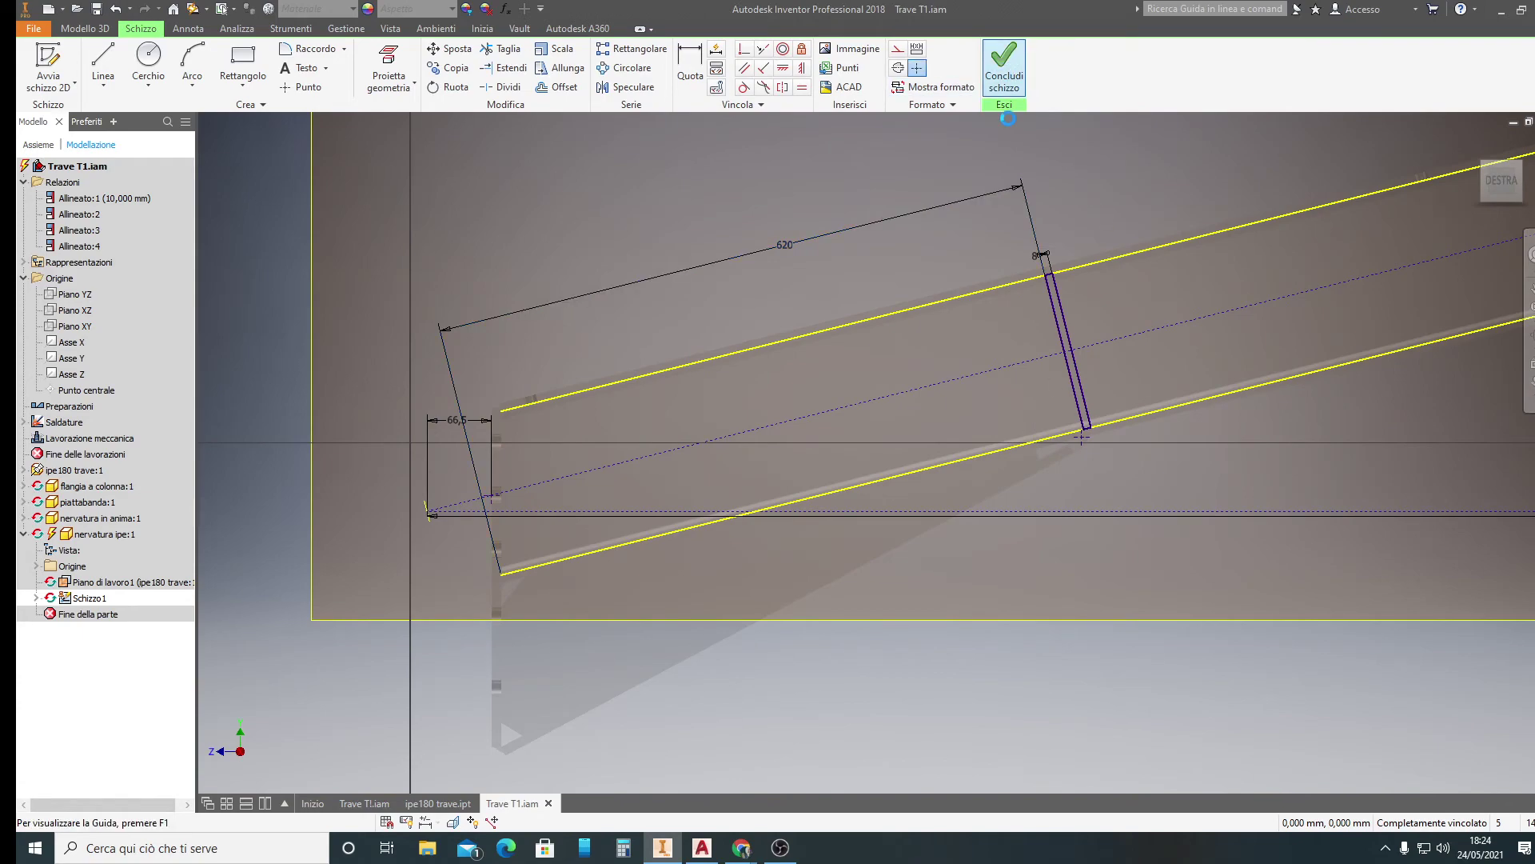
Finish the rib sketch, start an extrusion, and bring up the AutoCAD drawing capannone.dwg
{"action": "mouse_move", "coordinate": [749, 502]}
{"action": "middle_mouse_down"}
{"action": "mouse_move", "coordinate": [946, 309]}
{"action": "mouse_move", "coordinate": [1105, 251]}
{"action": "middle_mouse_up"}
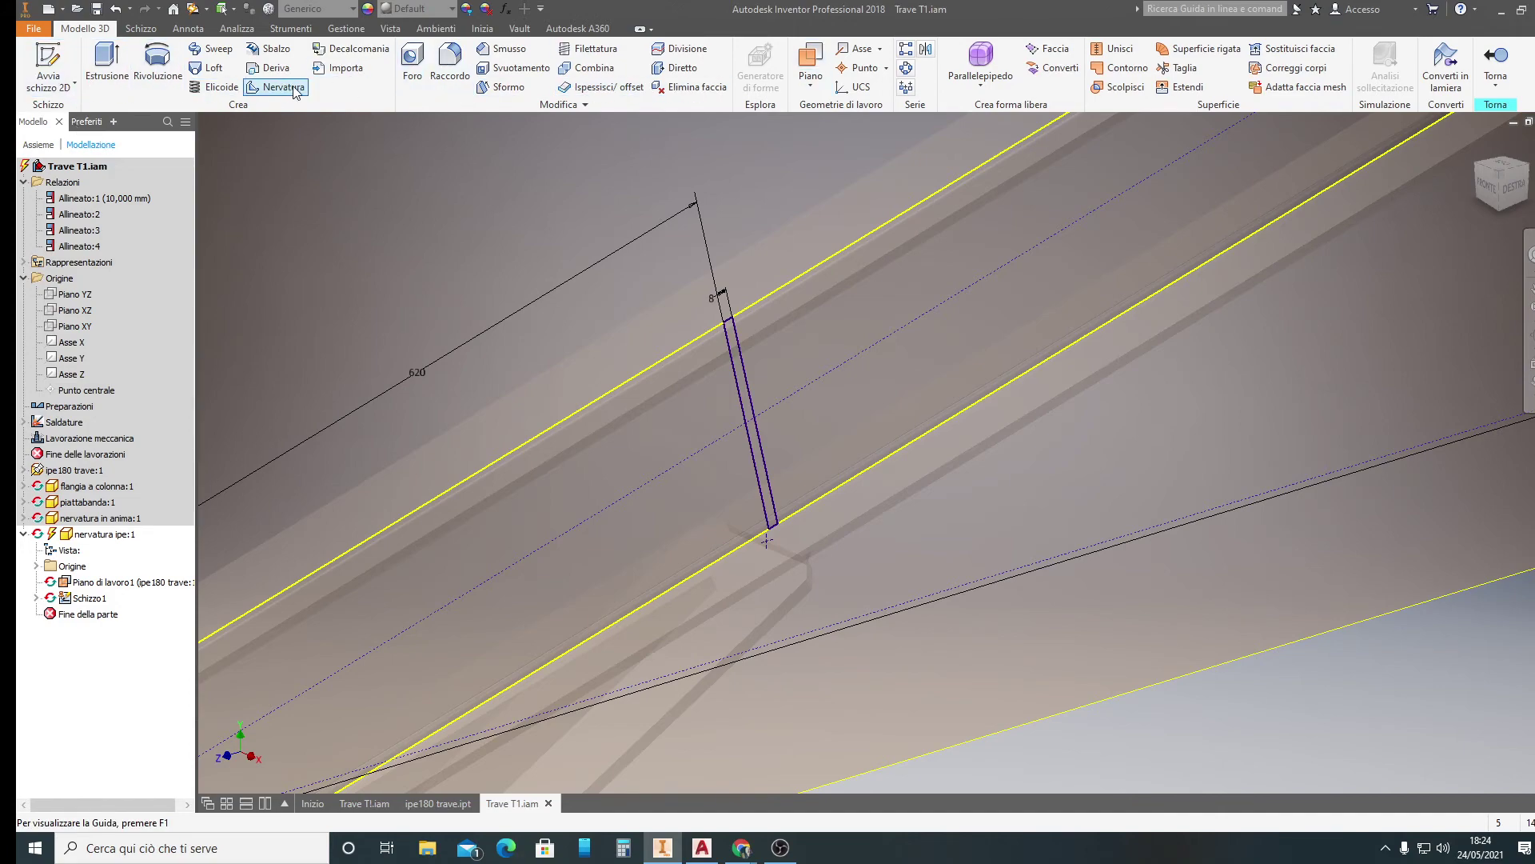
{"action": "left_click", "coordinate": [106, 68]}
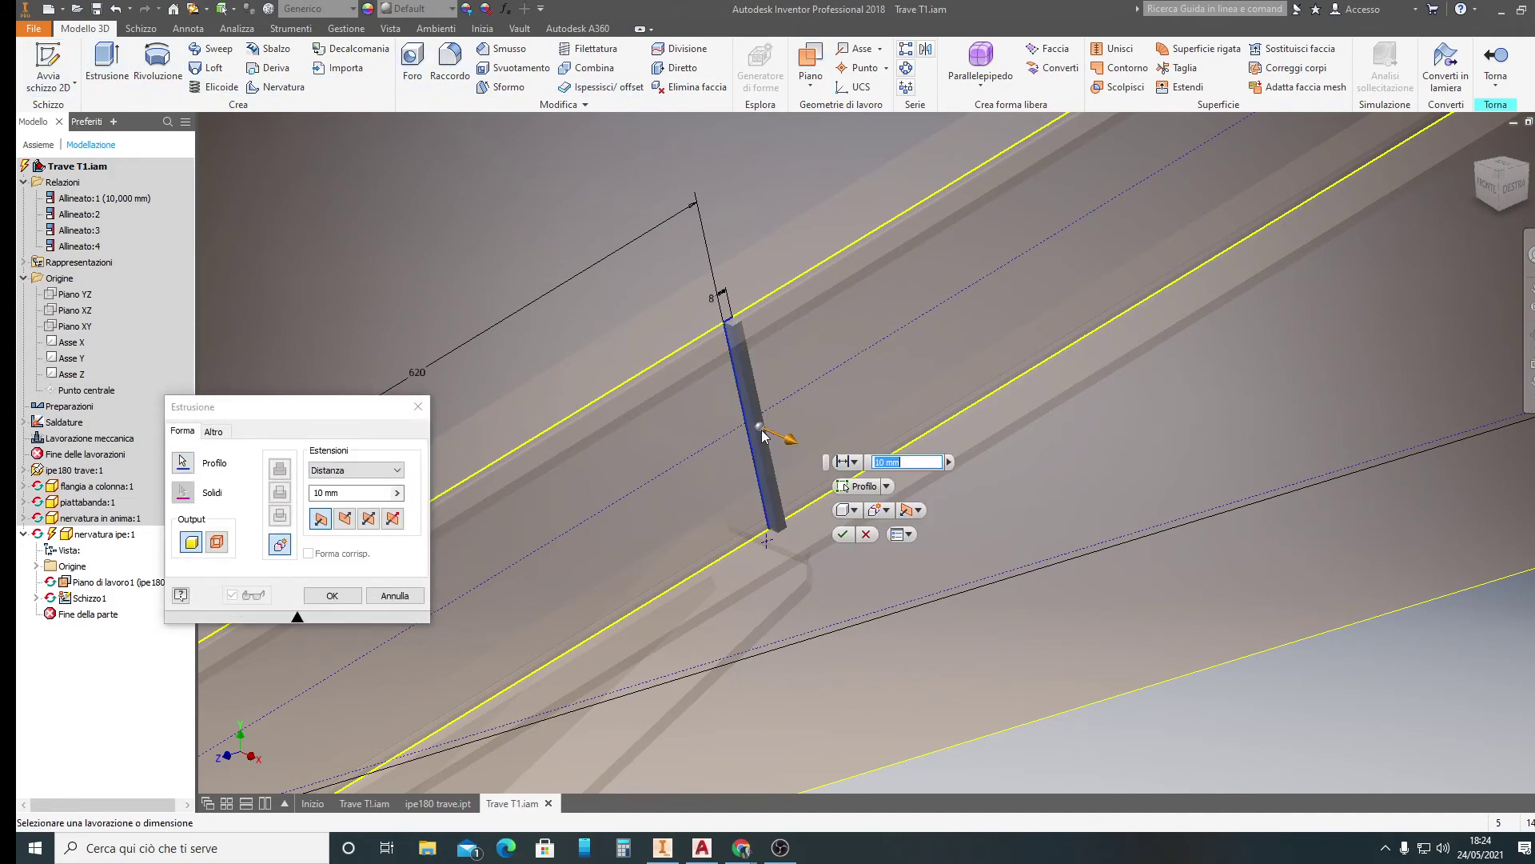
{"action": "left_click", "coordinate": [703, 850]}
Check the 30, 40 and 164 dimensions on the AutoCAD I-beam section, then return to Inventor
{"action": "scroll", "coordinate": [975, 279], "scroll_direction": "down", "scroll_amount": 5}
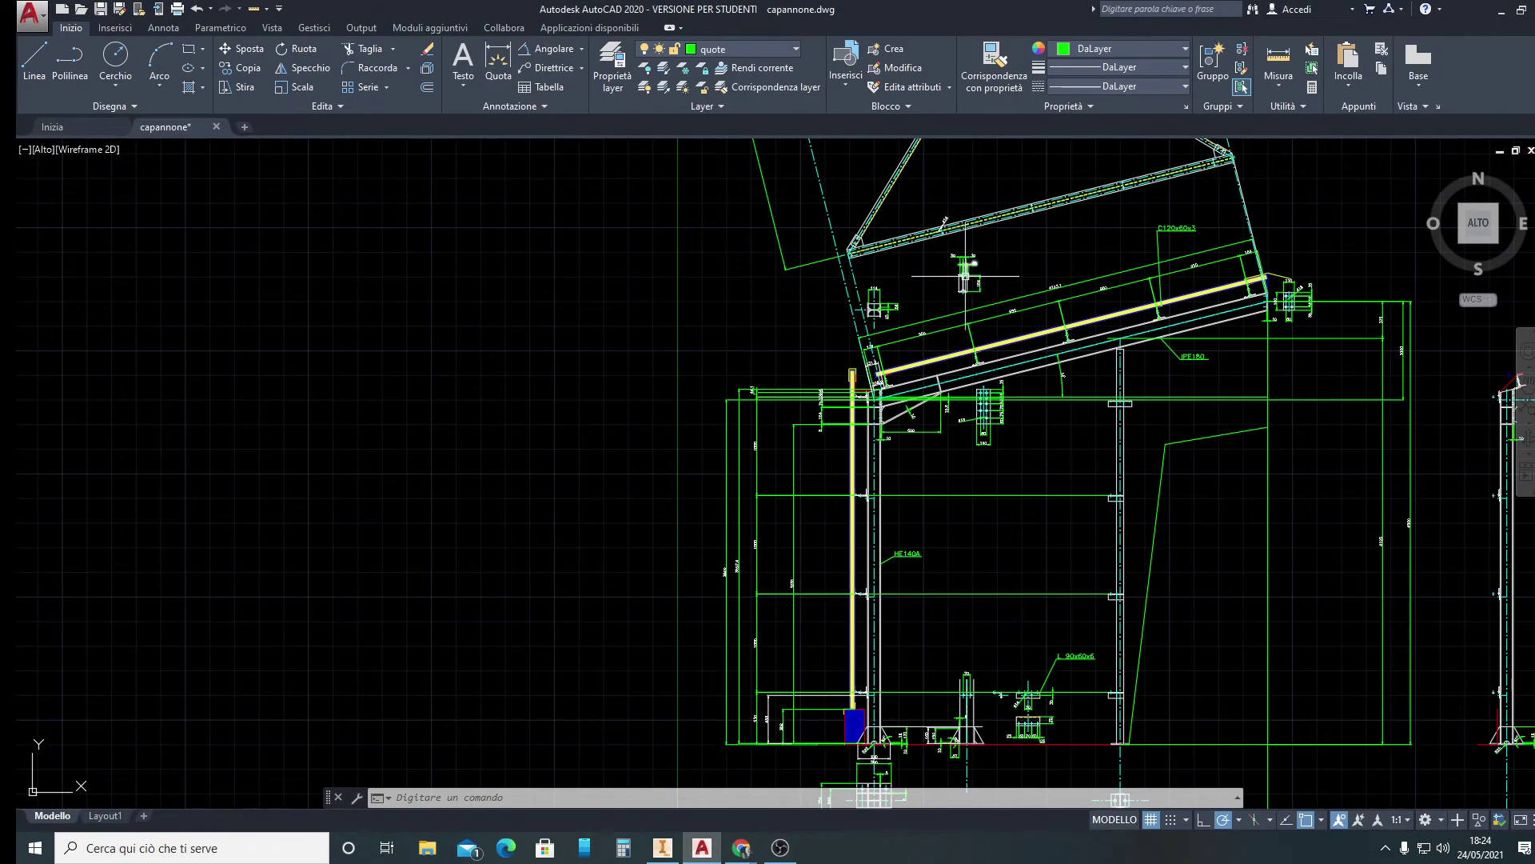
{"action": "scroll", "coordinate": [975, 280], "scroll_direction": "up", "scroll_amount": 5}
{"action": "scroll", "coordinate": [975, 279], "scroll_direction": "up", "scroll_amount": 8}
{"action": "scroll", "coordinate": [918, 229], "scroll_direction": "up", "scroll_amount": 2}
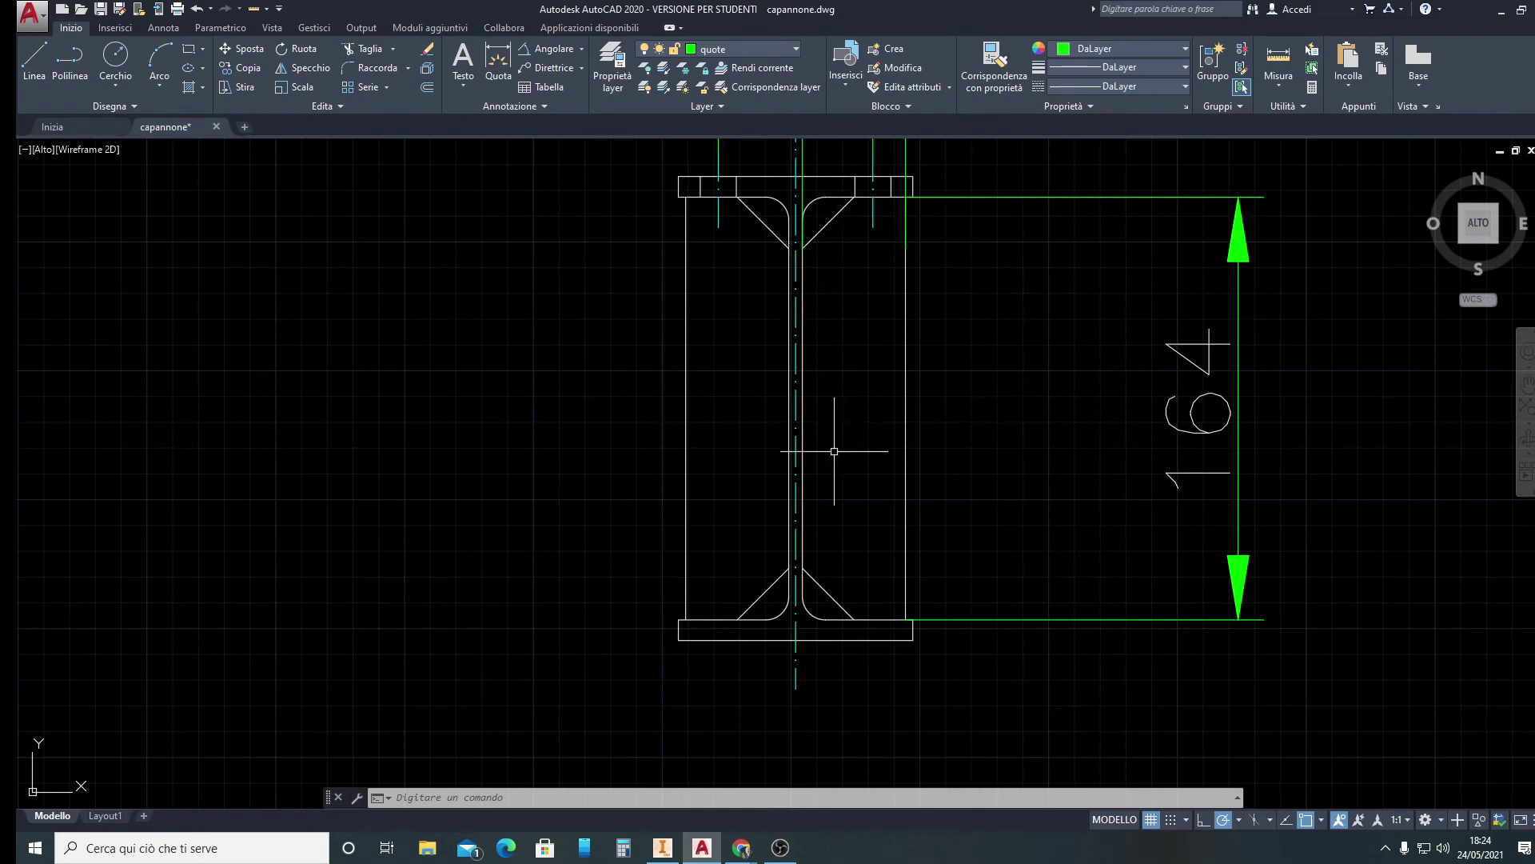
{"action": "scroll", "coordinate": [932, 480], "scroll_direction": "up", "scroll_amount": 2}
{"action": "scroll", "coordinate": [896, 354], "scroll_direction": "up", "scroll_amount": 2}
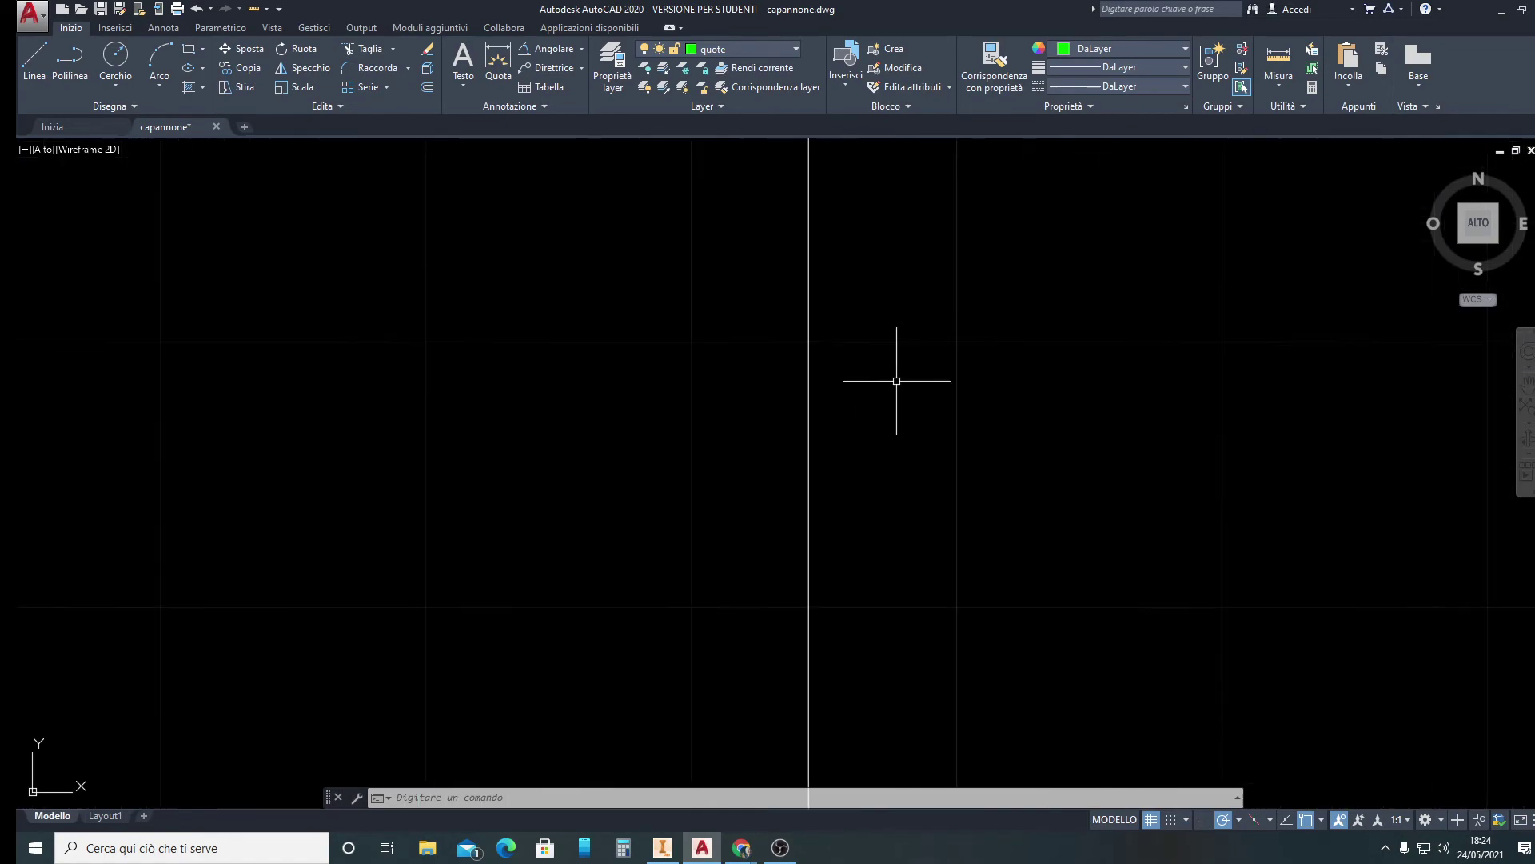
{"action": "scroll", "coordinate": [895, 355], "scroll_direction": "down", "scroll_amount": 5}
{"action": "scroll", "coordinate": [896, 354], "scroll_direction": "down", "scroll_amount": 4}
{"action": "middle_click_drag", "start_coordinate": [895, 354], "coordinate": [867, 408]}
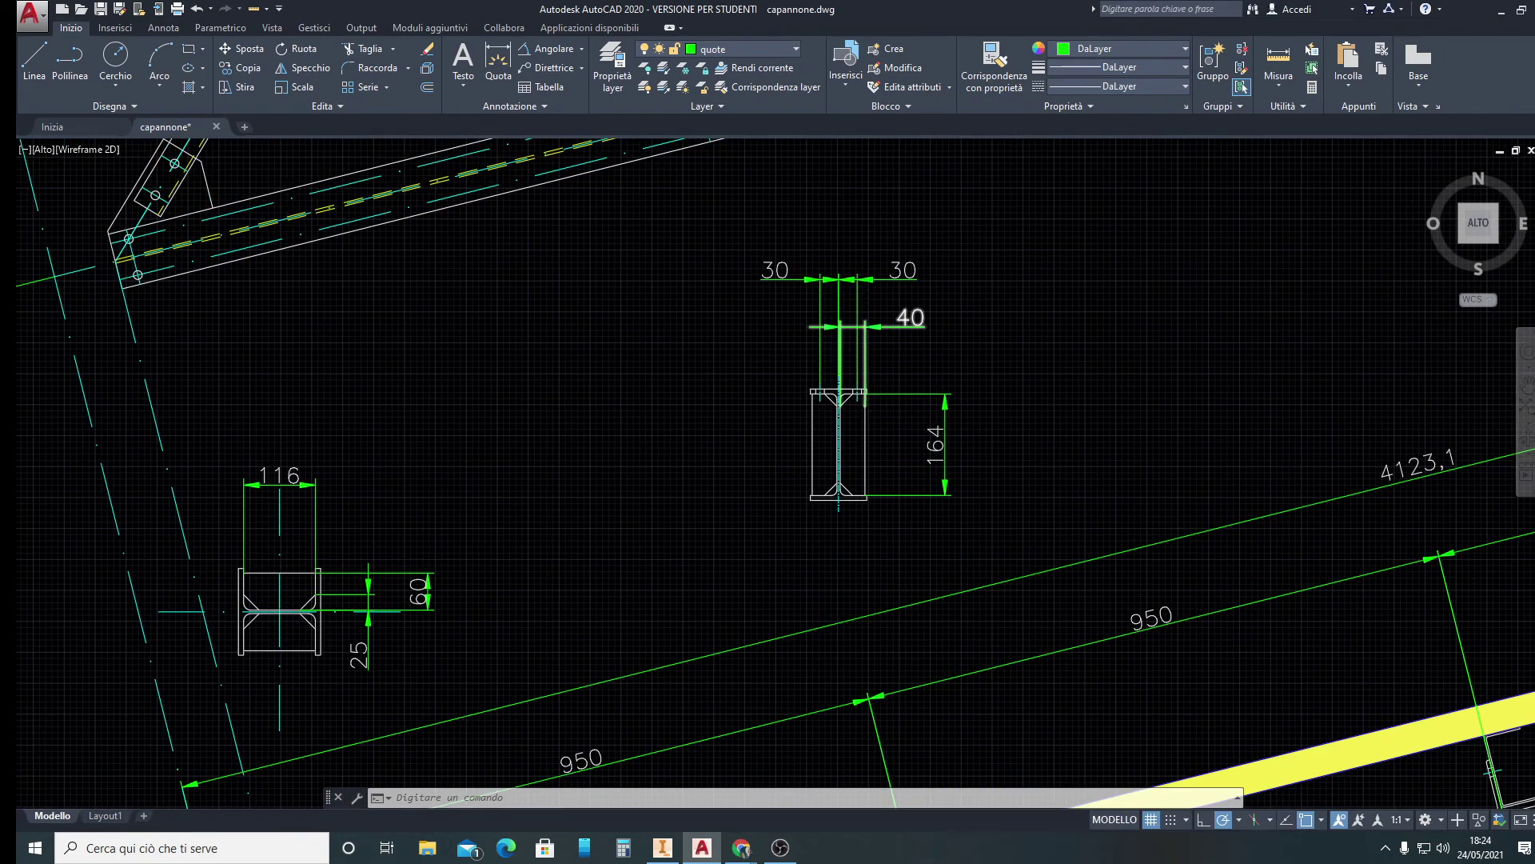
{"action": "scroll", "coordinate": [860, 320], "scroll_direction": "up", "scroll_amount": 4}
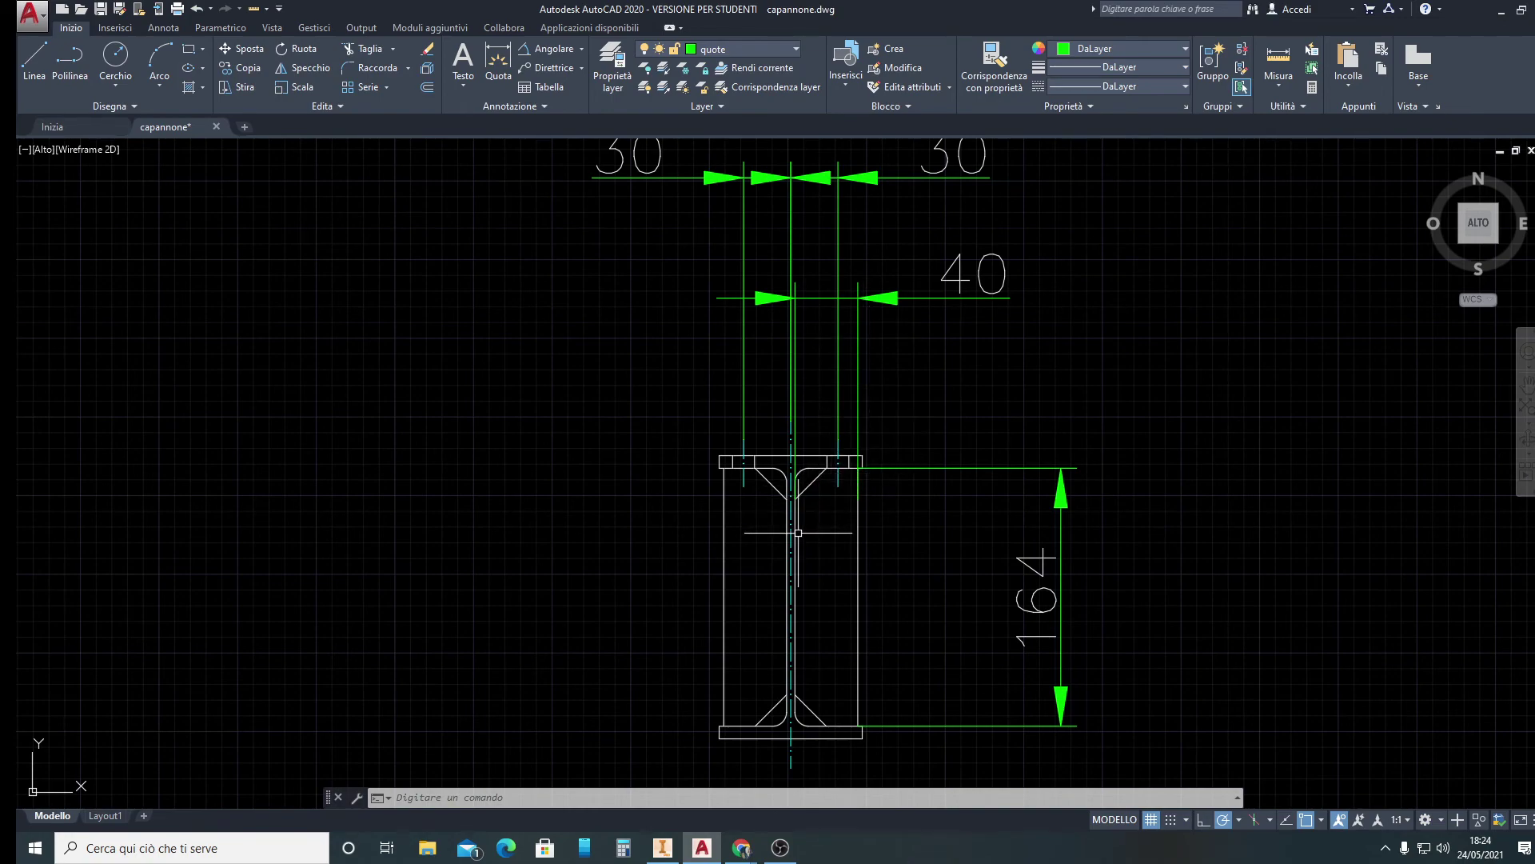
{"action": "scroll", "coordinate": [797, 533], "scroll_direction": "up", "scroll_amount": 1}
{"action": "scroll", "coordinate": [795, 532], "scroll_direction": "down", "scroll_amount": 3}
{"action": "scroll", "coordinate": [796, 527], "scroll_direction": "up", "scroll_amount": 6}
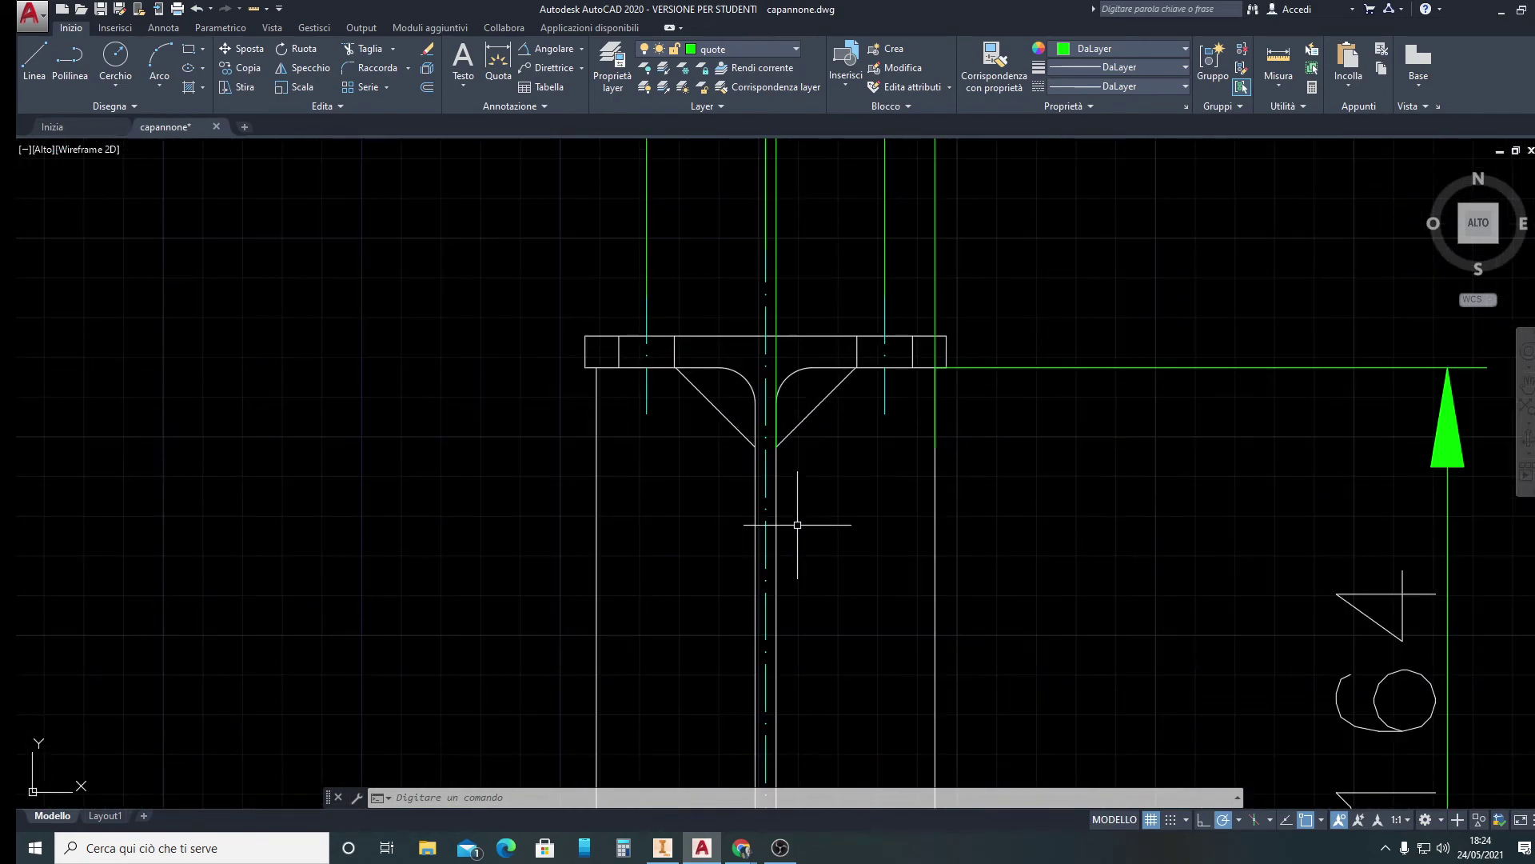
{"action": "scroll", "coordinate": [918, 429], "scroll_direction": "down", "scroll_amount": 8}
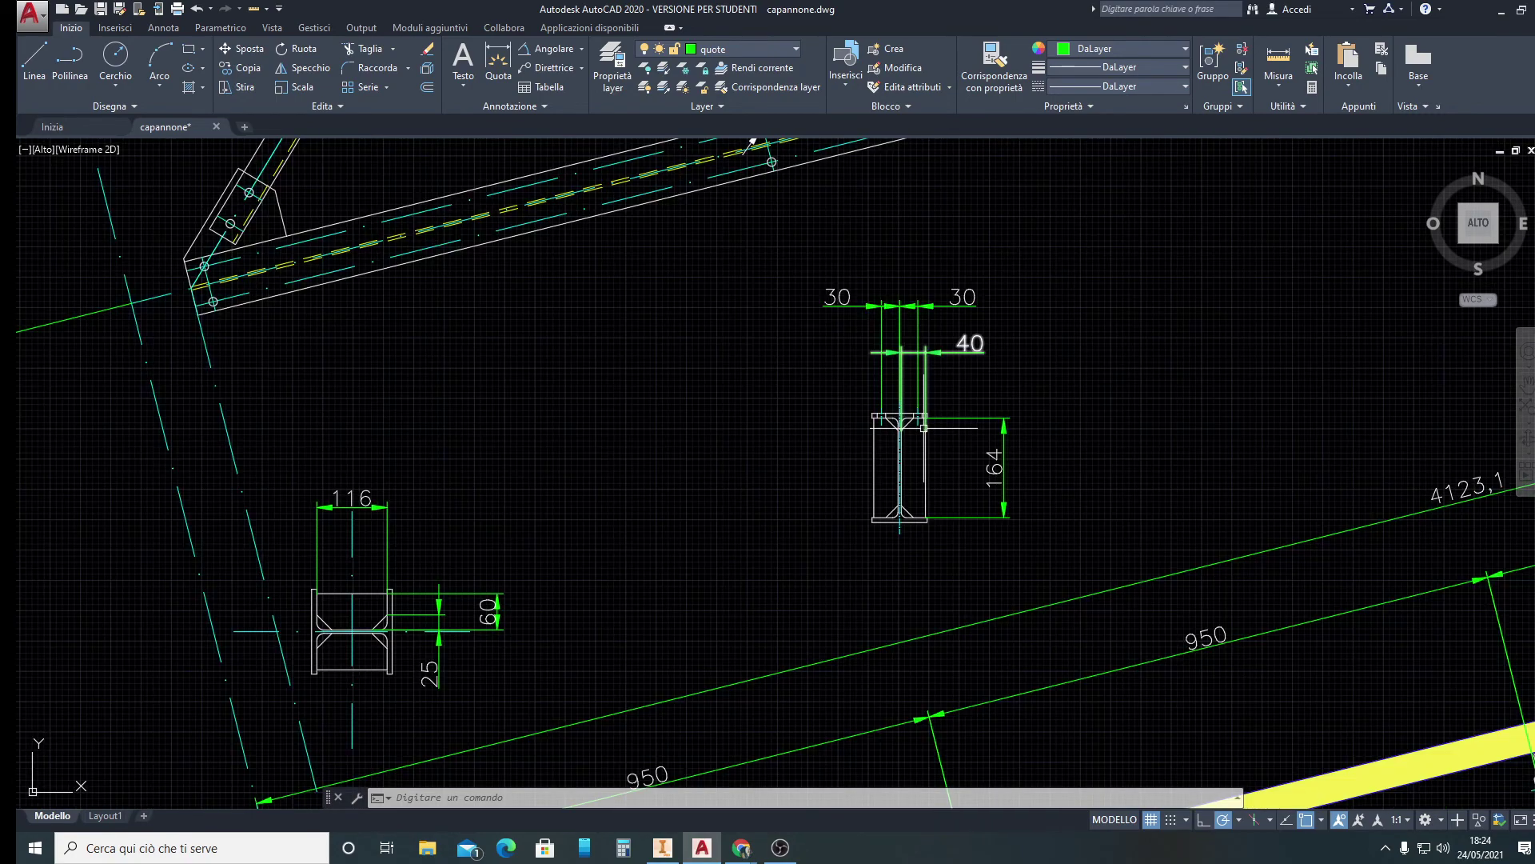
{"action": "left_click", "coordinate": [662, 848]}
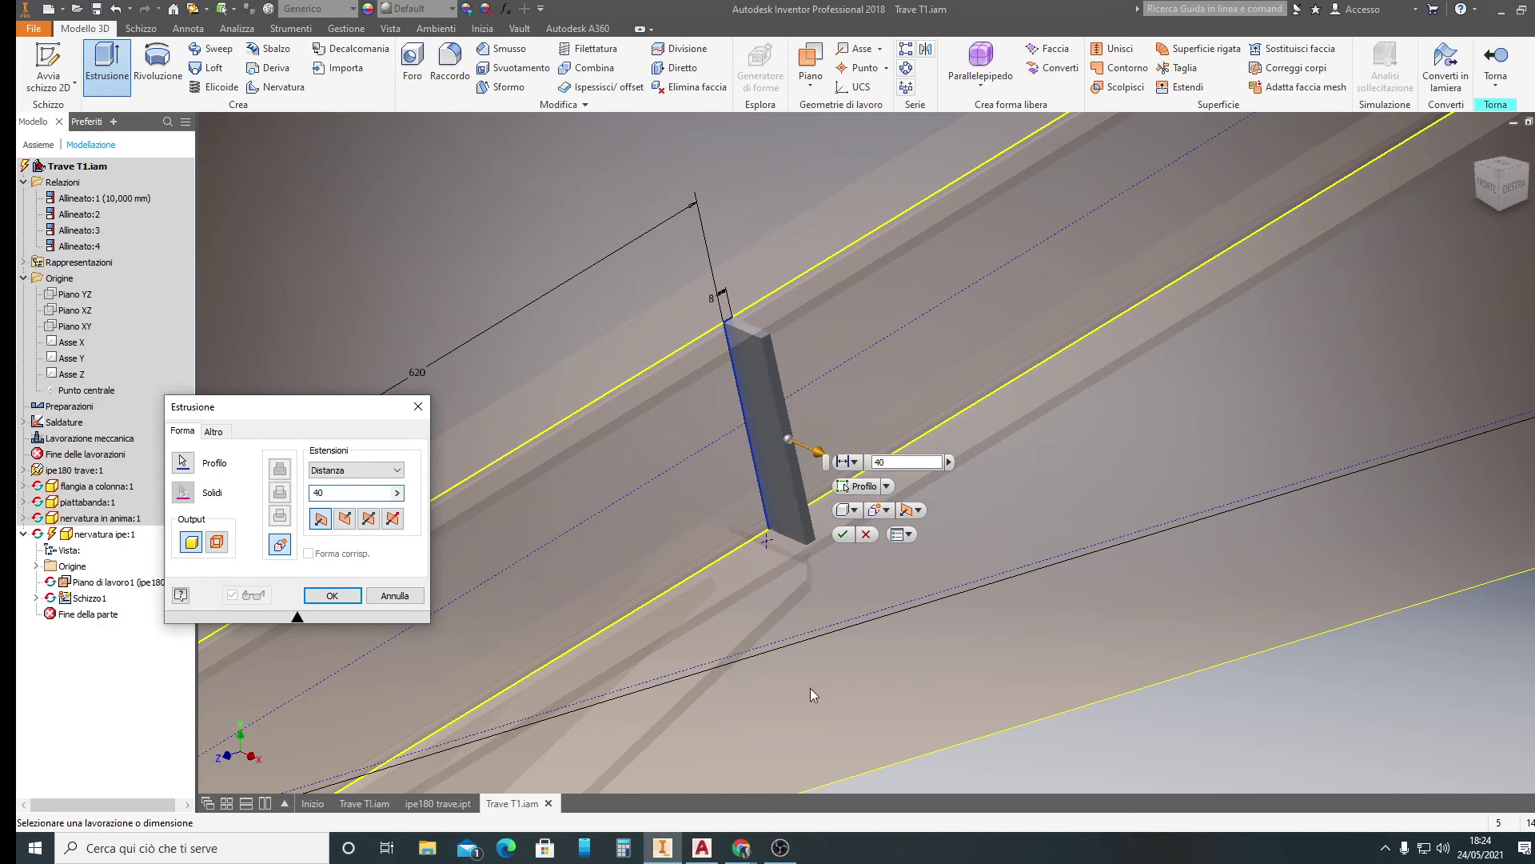
Confirm the 40 mm rib extrusion as Estrusione1 and frame the new plate
{"action": "left_click", "coordinate": [336, 597]}
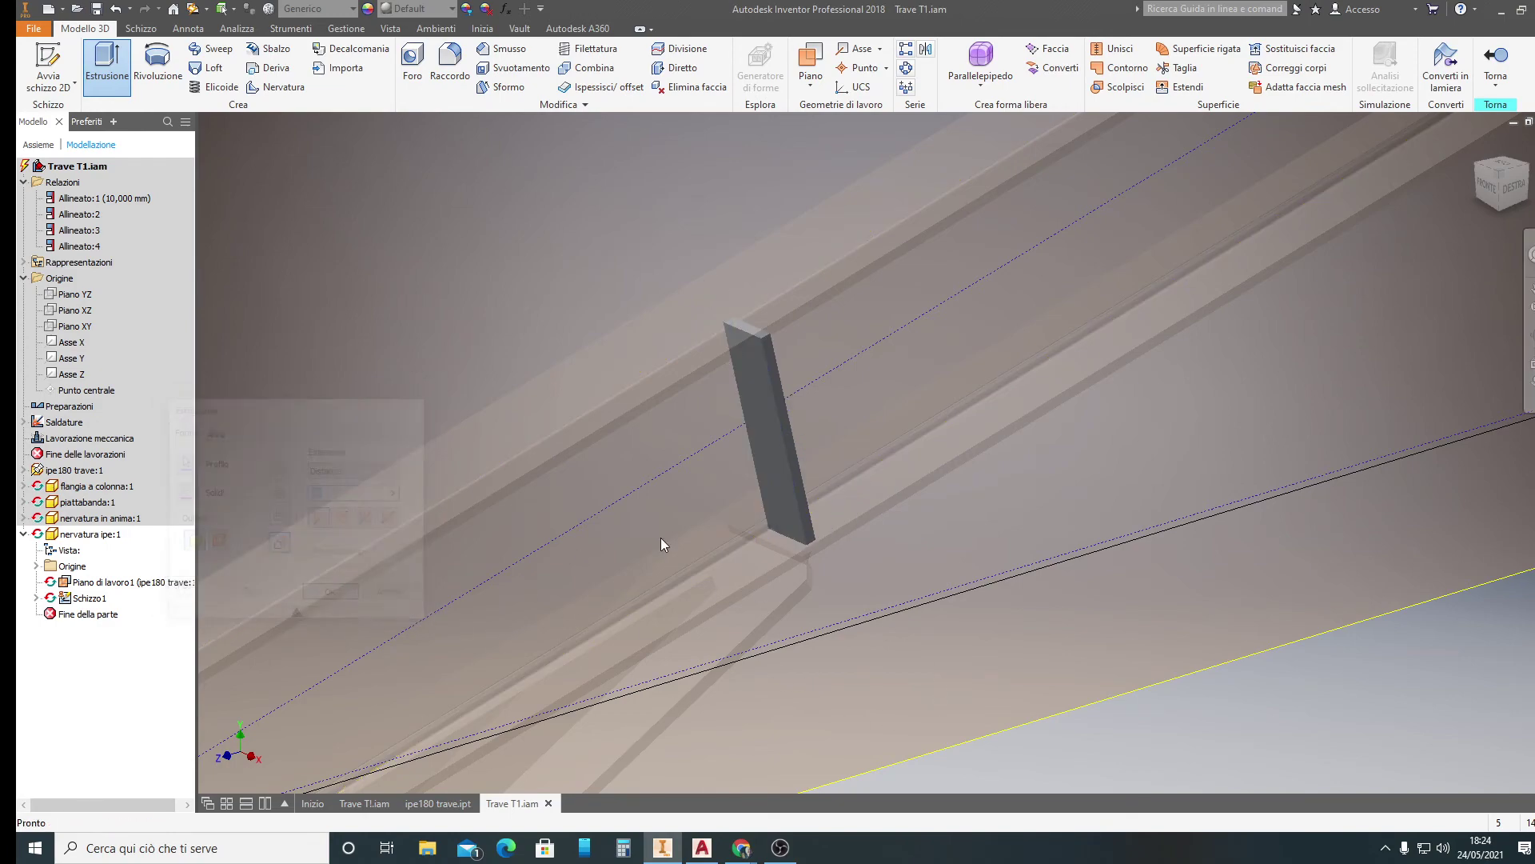
{"action": "scroll", "coordinate": [817, 430], "scroll_direction": "down", "scroll_amount": 2}
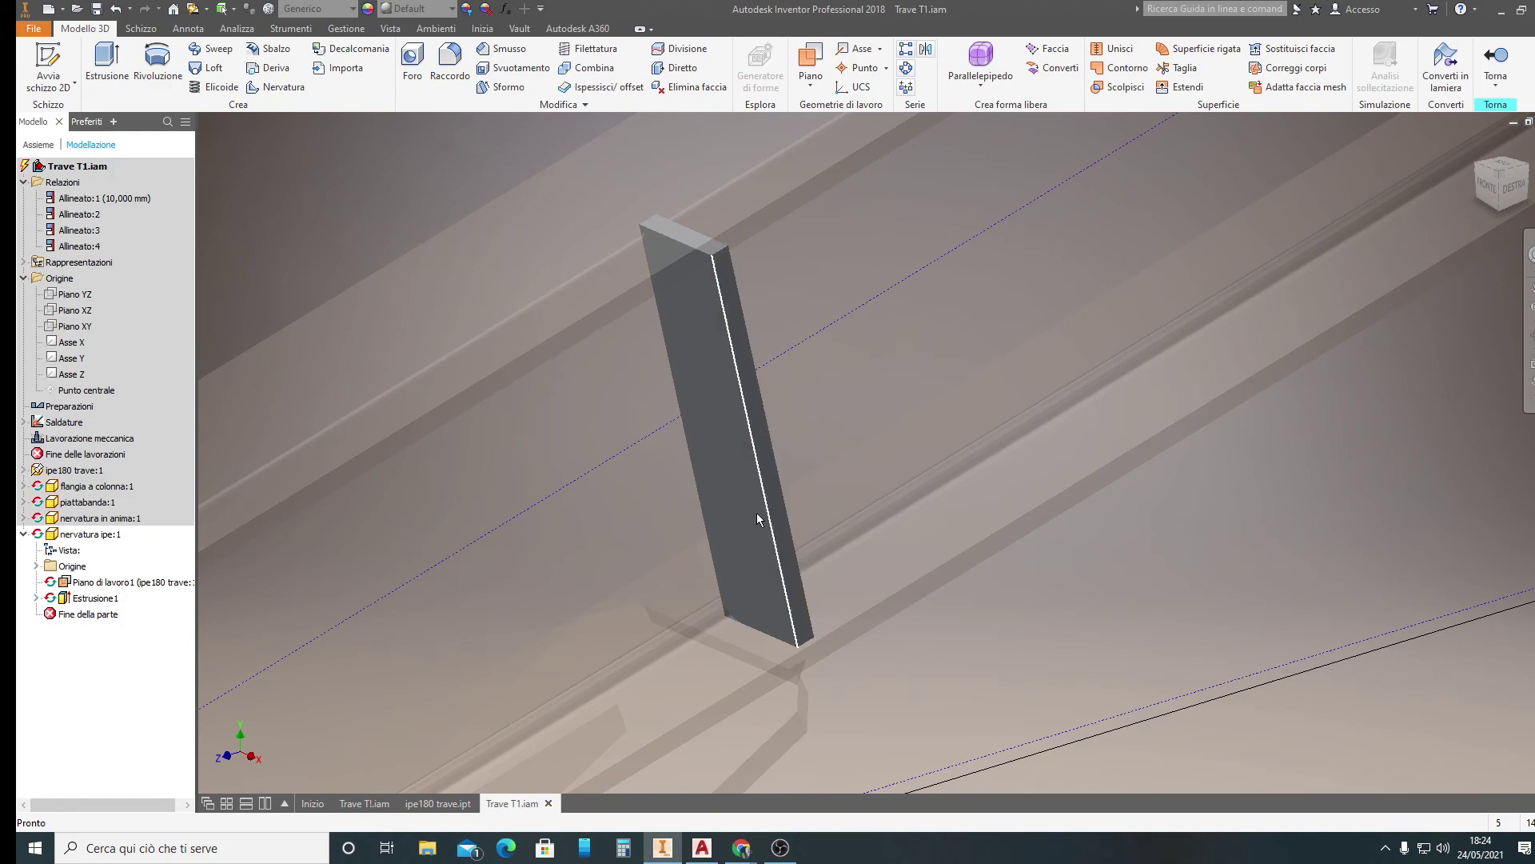
{"action": "scroll", "coordinate": [736, 610], "scroll_direction": "down", "scroll_amount": 3}
{"action": "scroll", "coordinate": [736, 607], "scroll_direction": "down", "scroll_amount": 1}
{"action": "scroll", "coordinate": [714, 642], "scroll_direction": "up", "scroll_amount": 3}
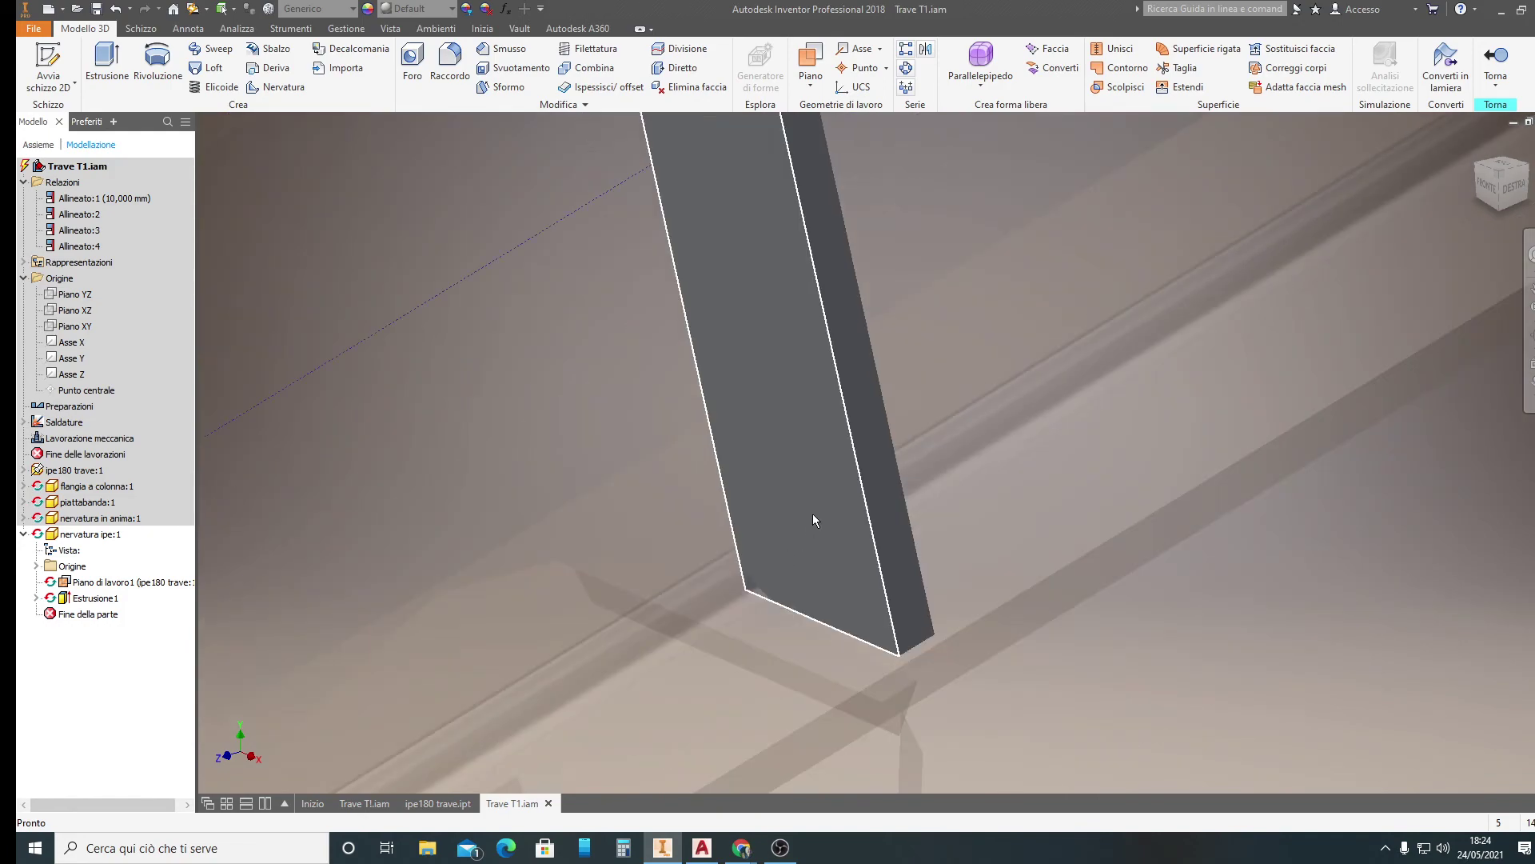
{"action": "scroll", "coordinate": [812, 513], "scroll_direction": "up", "scroll_amount": 2}
{"action": "middle_click_drag", "start_coordinate": [816, 256], "coordinate": [904, 409]}
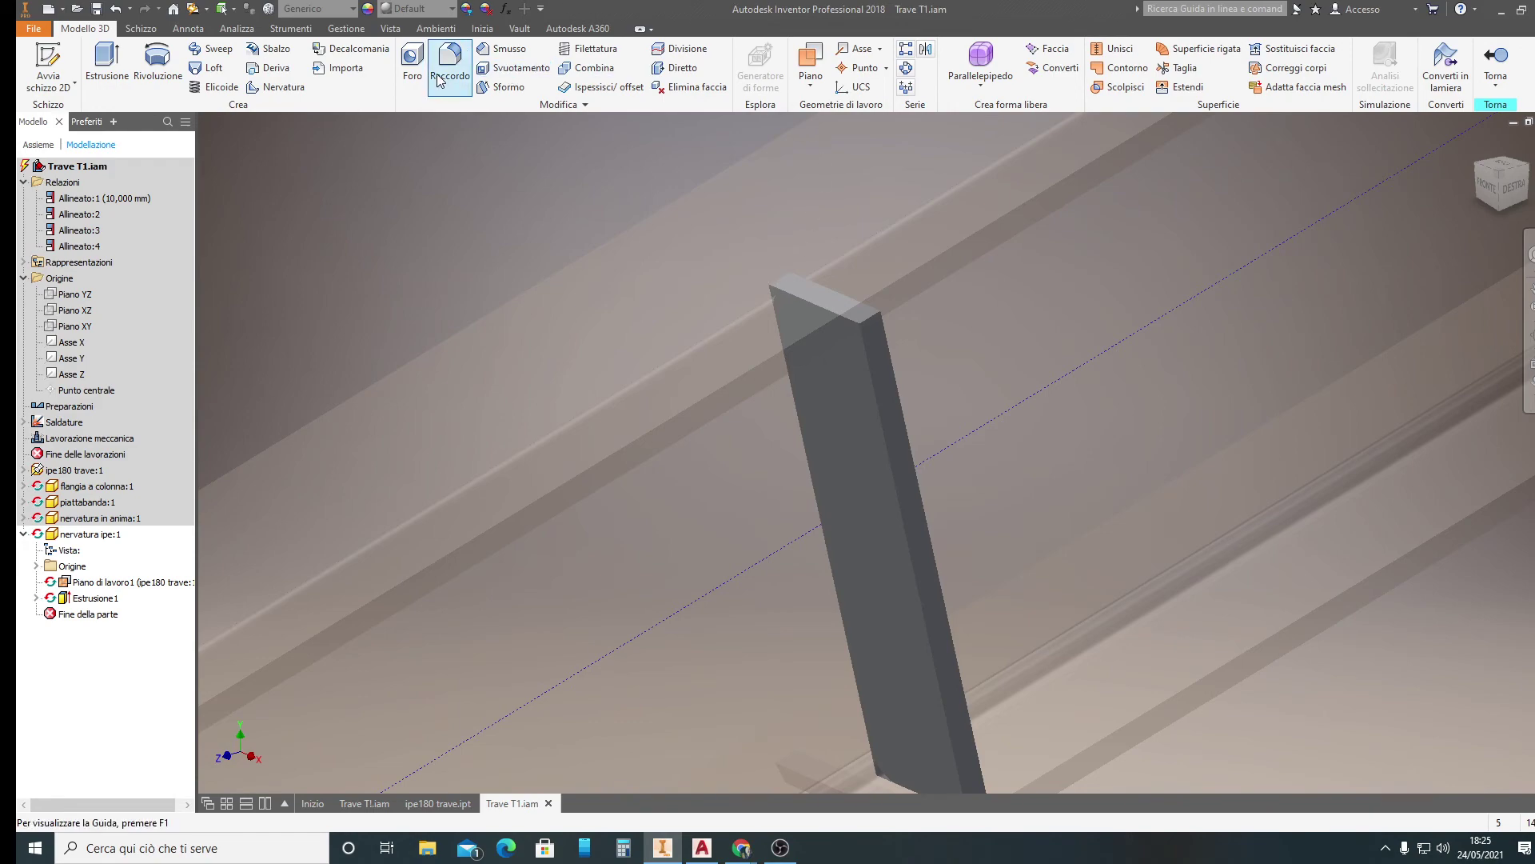
Chamfer the rib plate's top and bottom corner edges at 15 mm, creating Smusso1
{"action": "left_click", "coordinate": [498, 50]}
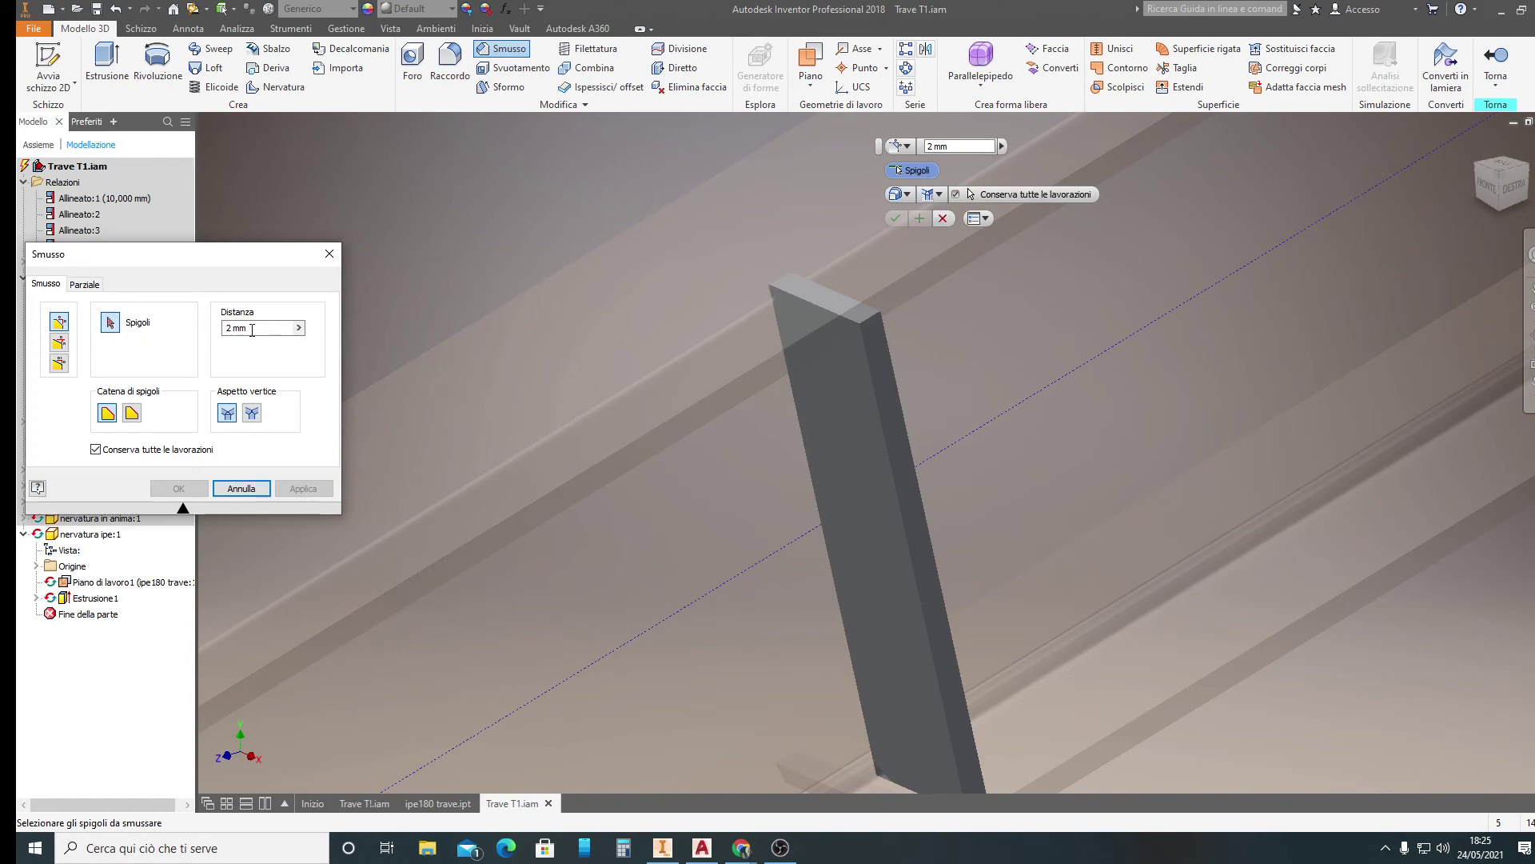
{"action": "left_click_drag", "start_coordinate": [252, 329], "coordinate": [223, 328]}
{"action": "type", "text": "15"}
{"action": "left_click", "coordinate": [779, 276]}
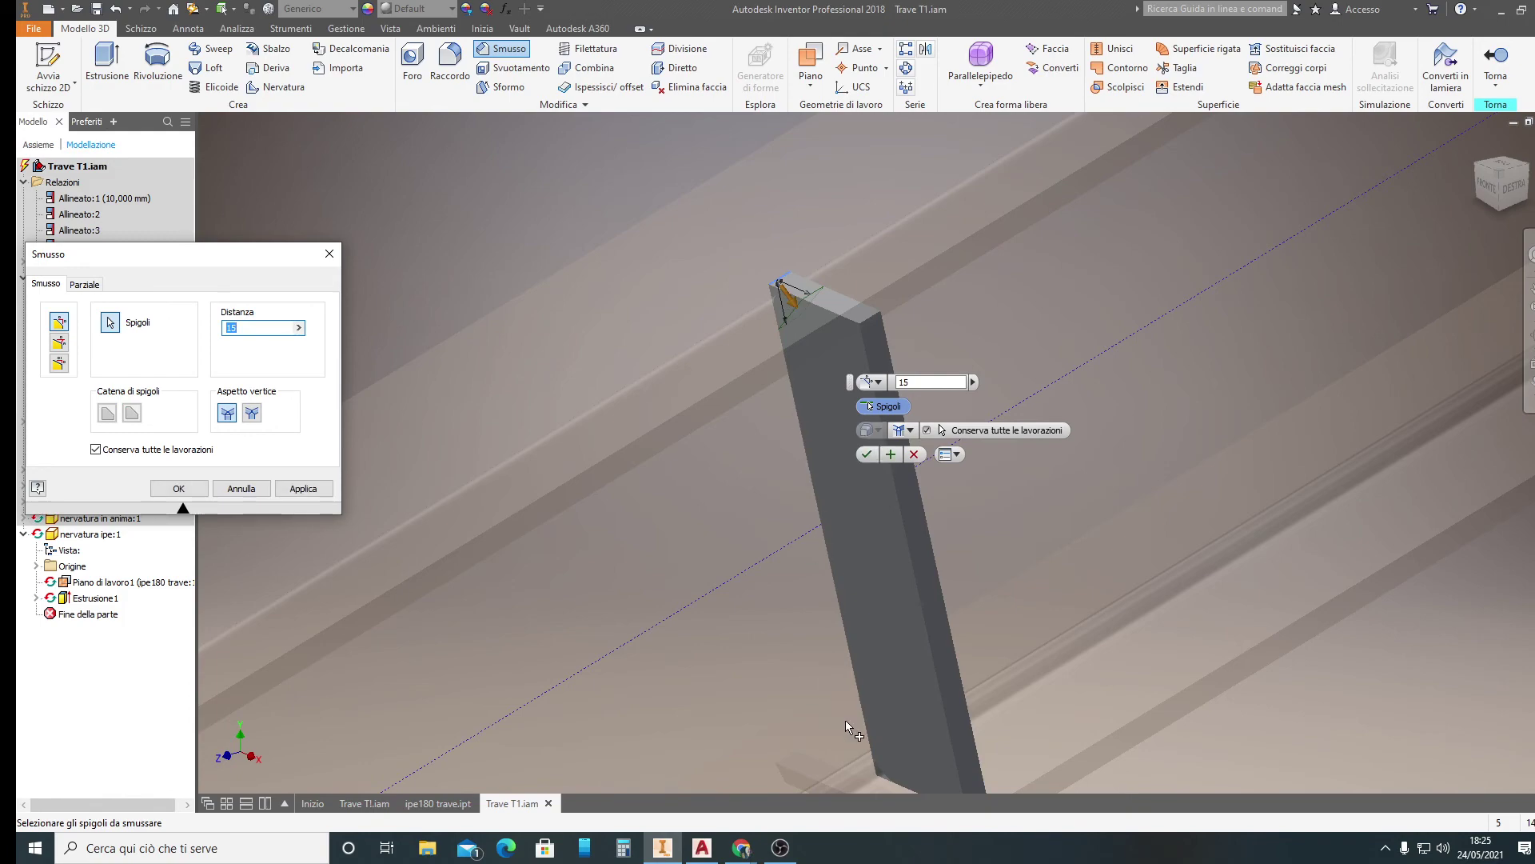
{"action": "left_click", "coordinate": [892, 772]}
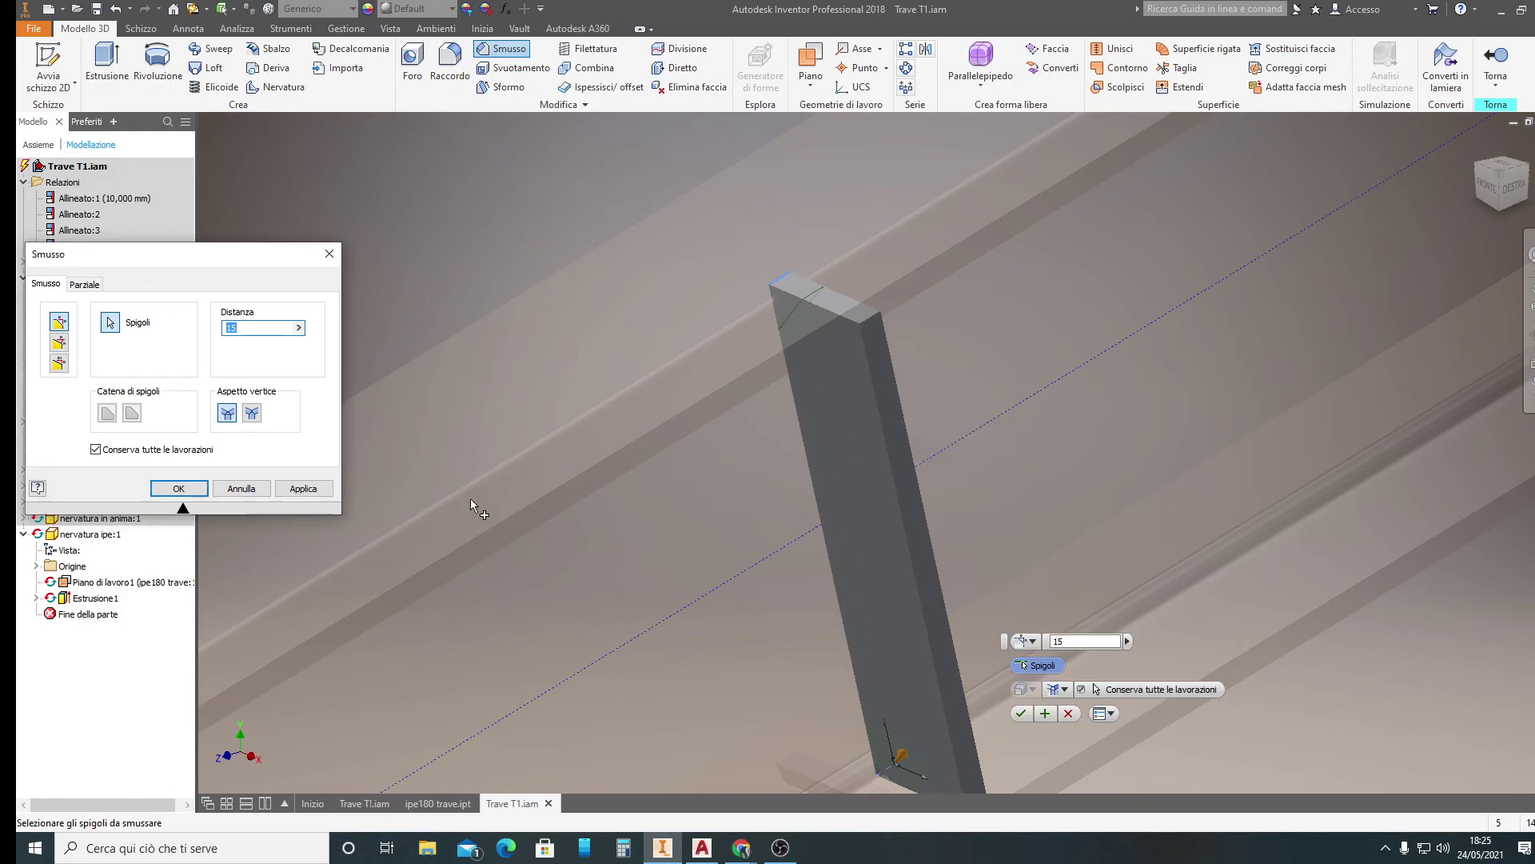
{"action": "left_click", "coordinate": [299, 488]}
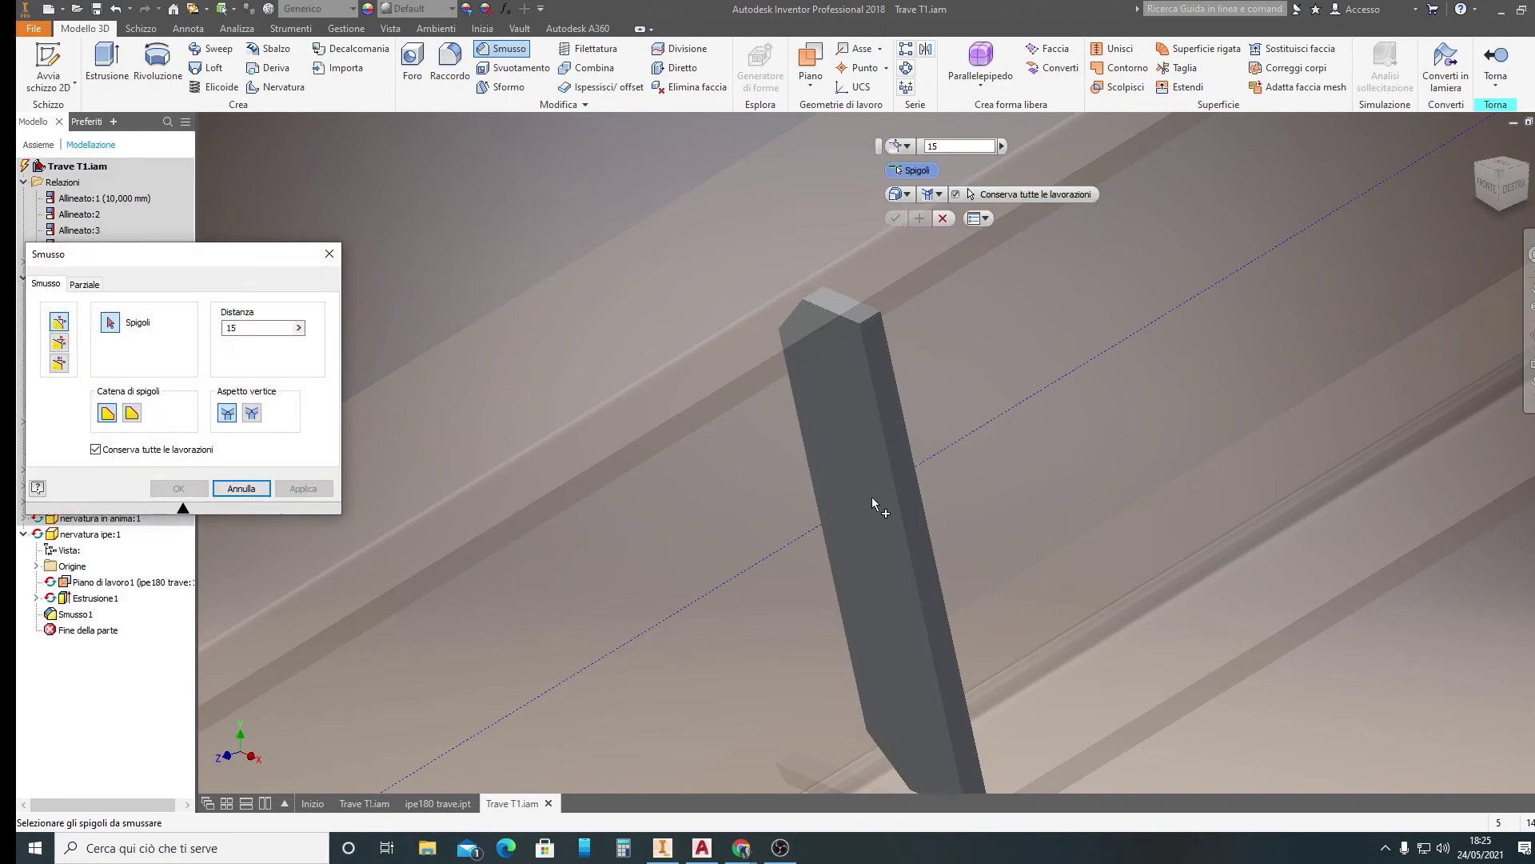
{"action": "scroll", "coordinate": [1130, 436], "scroll_direction": "up", "scroll_amount": 2}
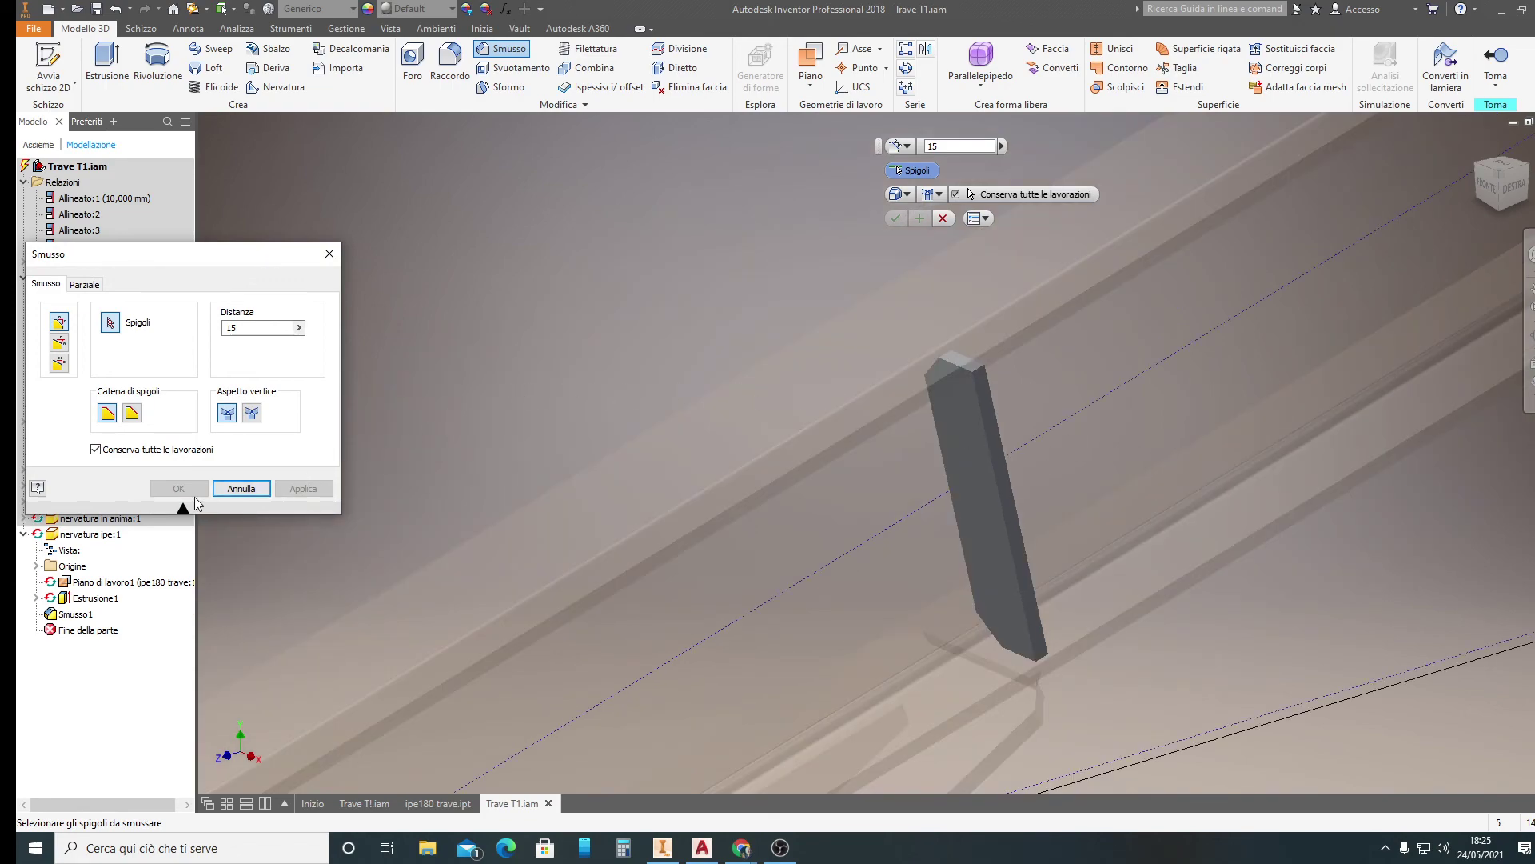
{"action": "left_click", "coordinate": [328, 254]}
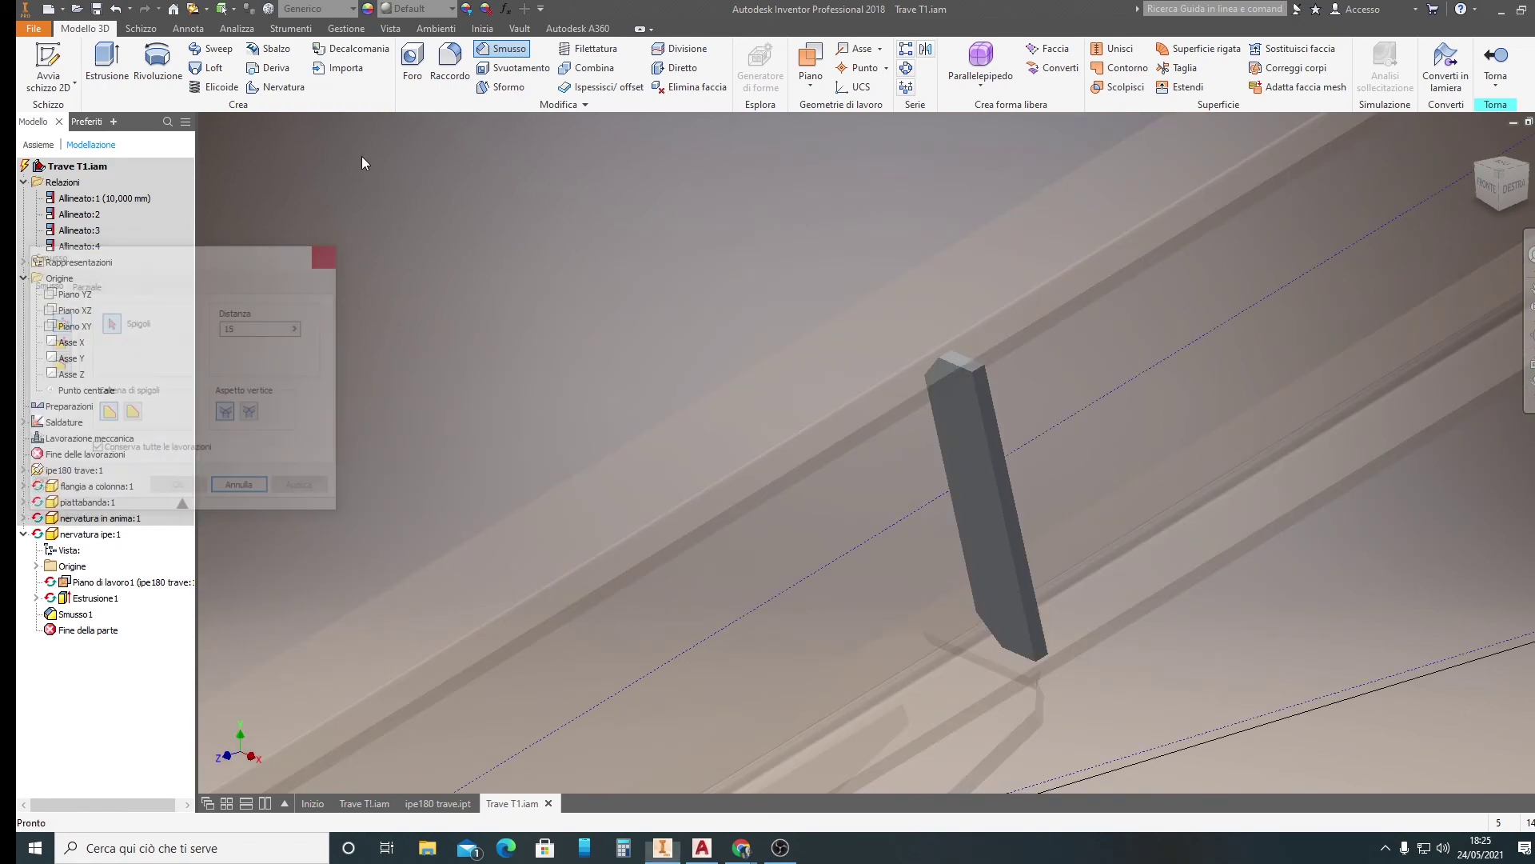
Assign the Acciaio, Dolce material to the rib part and return to the Trave T1 assembly
{"action": "left_click", "coordinate": [318, 8]}
{"action": "scroll", "coordinate": [344, 240], "scroll_direction": "up", "scroll_amount": 3}
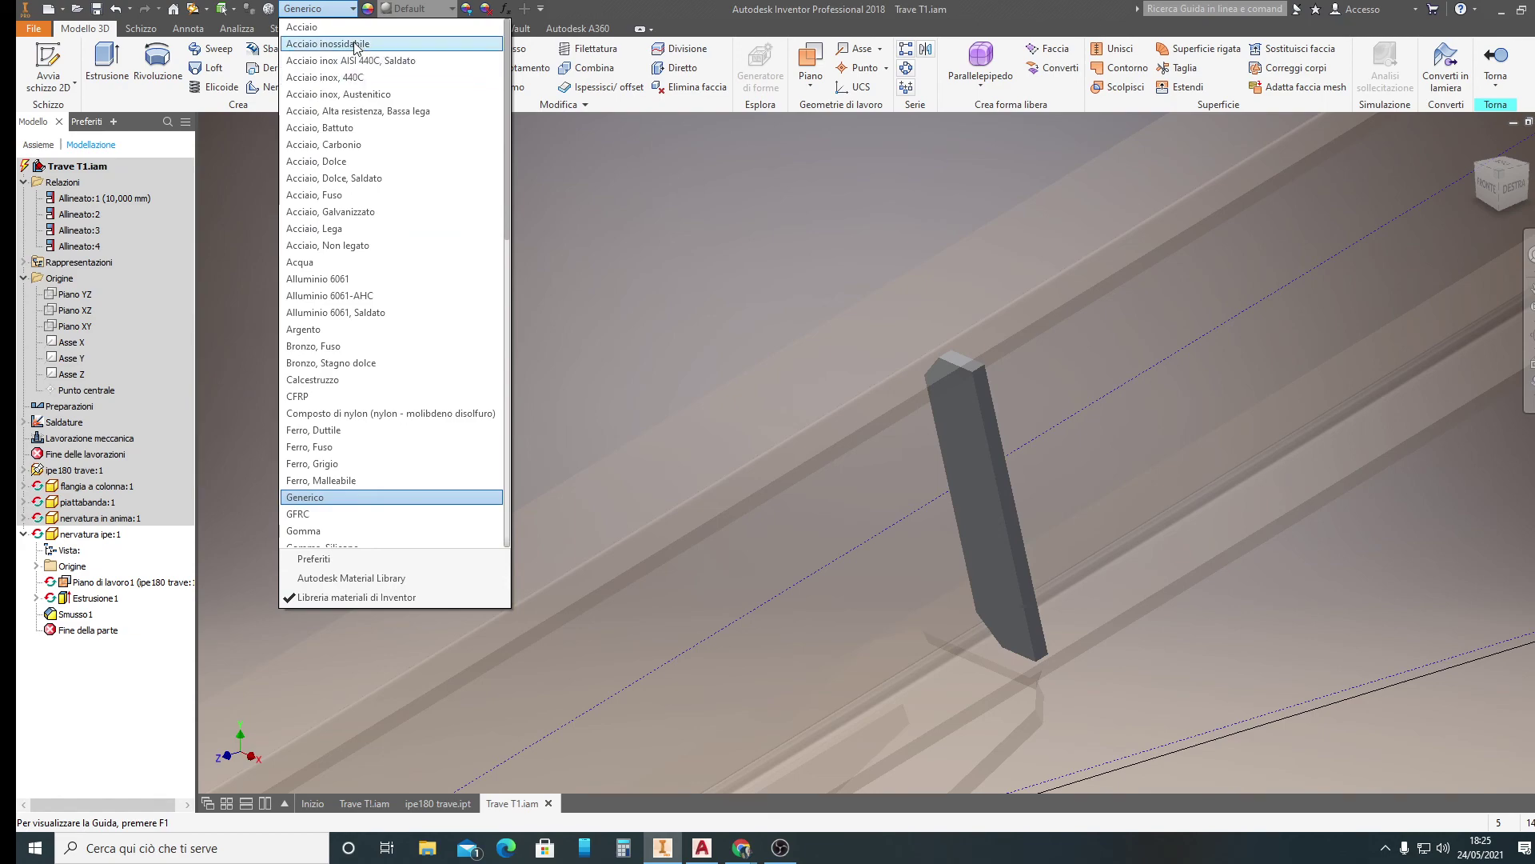
{"action": "left_click", "coordinate": [346, 163]}
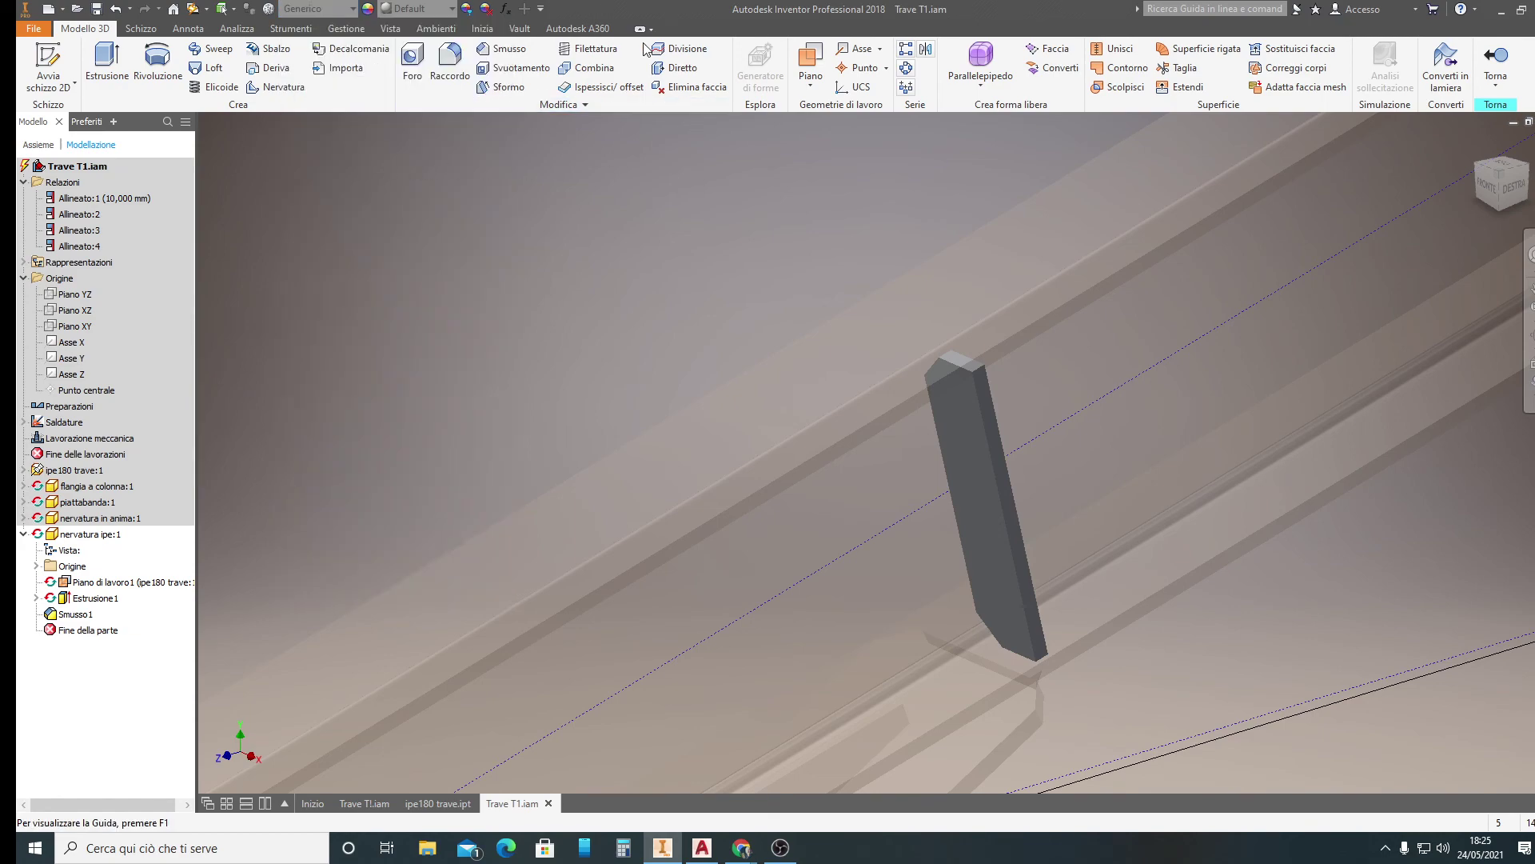
{"action": "left_click", "coordinate": [345, 10]}
{"action": "scroll", "coordinate": [355, 60], "scroll_direction": "up", "scroll_amount": 3}
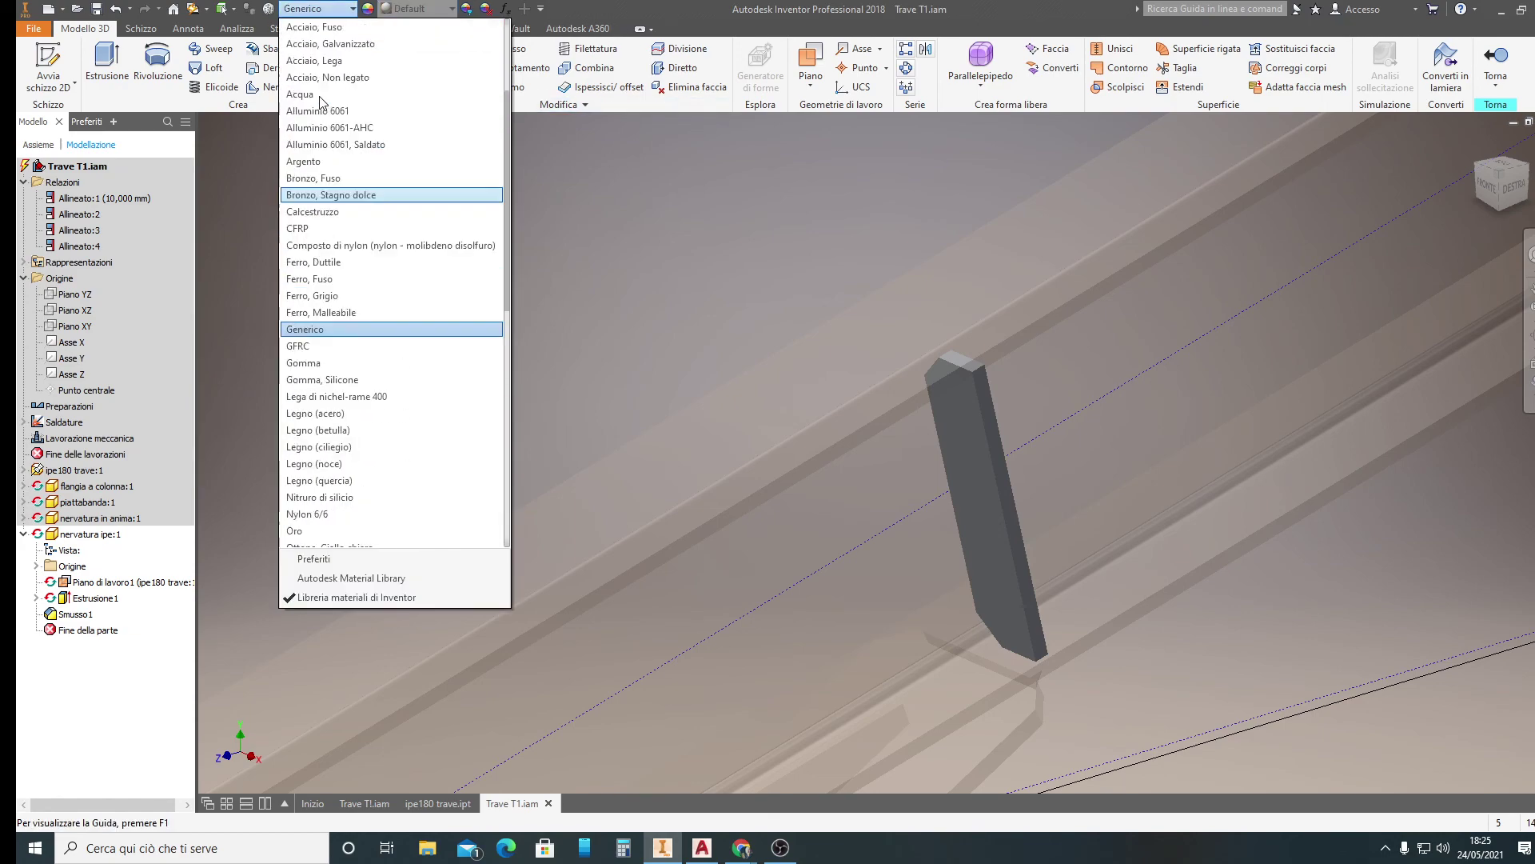
{"action": "scroll", "coordinate": [358, 60], "scroll_direction": "up", "scroll_amount": 3}
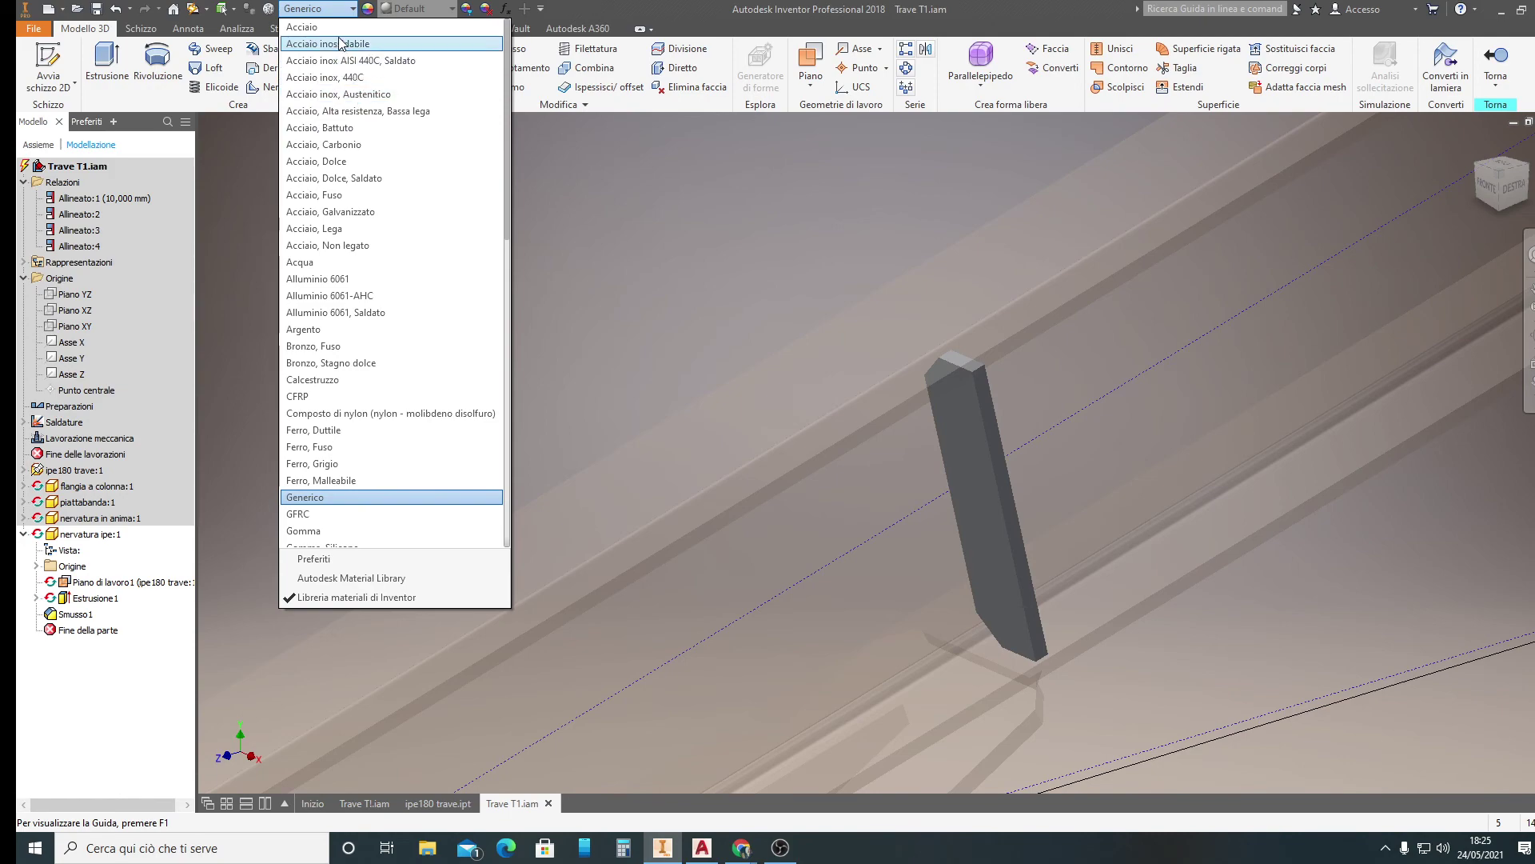
{"action": "left_click", "coordinate": [337, 162]}
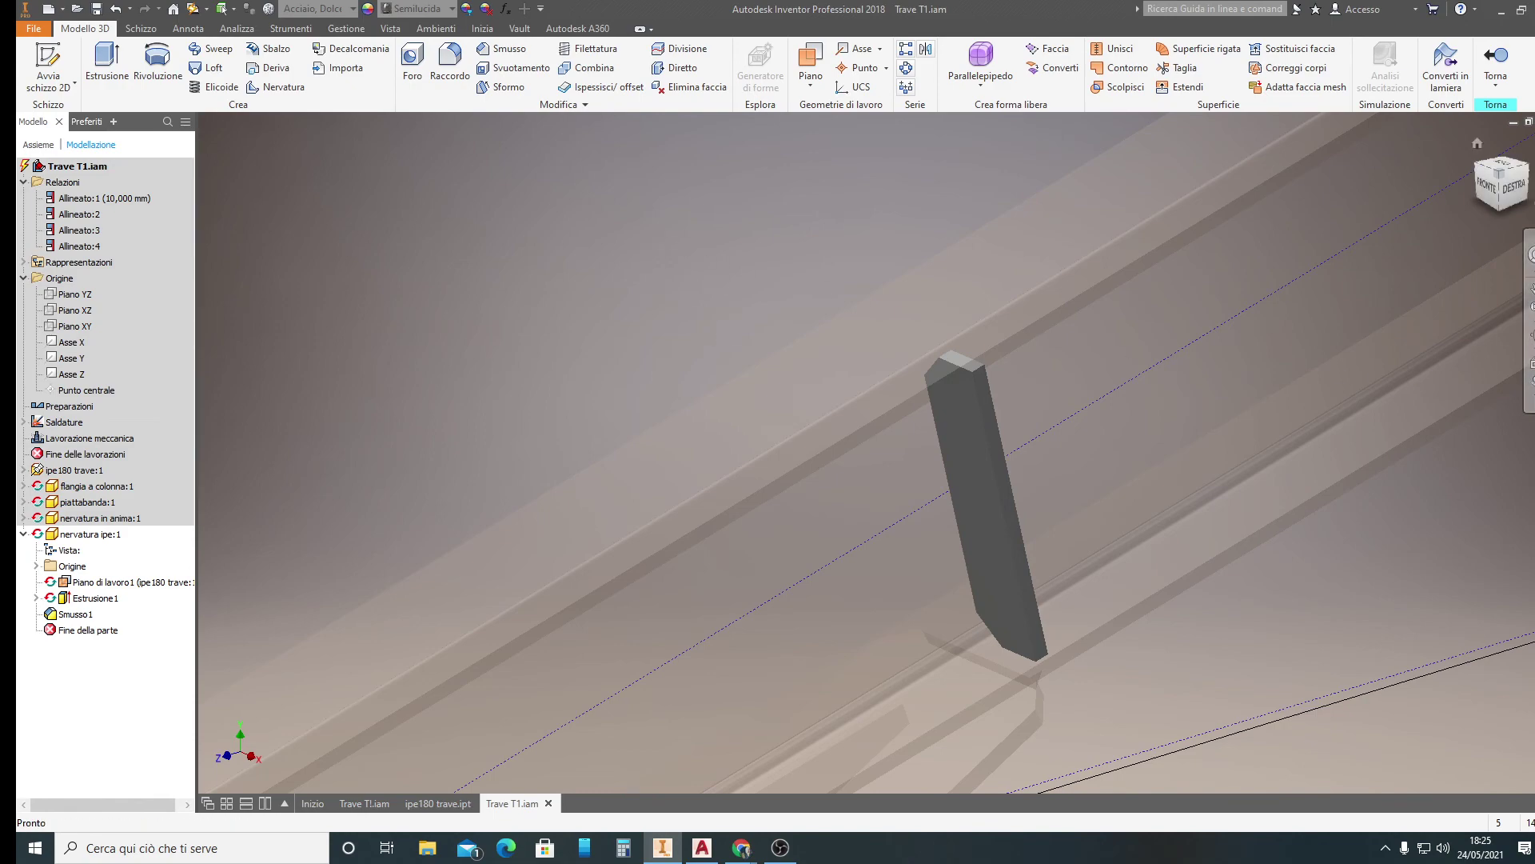
{"action": "left_click", "coordinate": [1495, 60]}
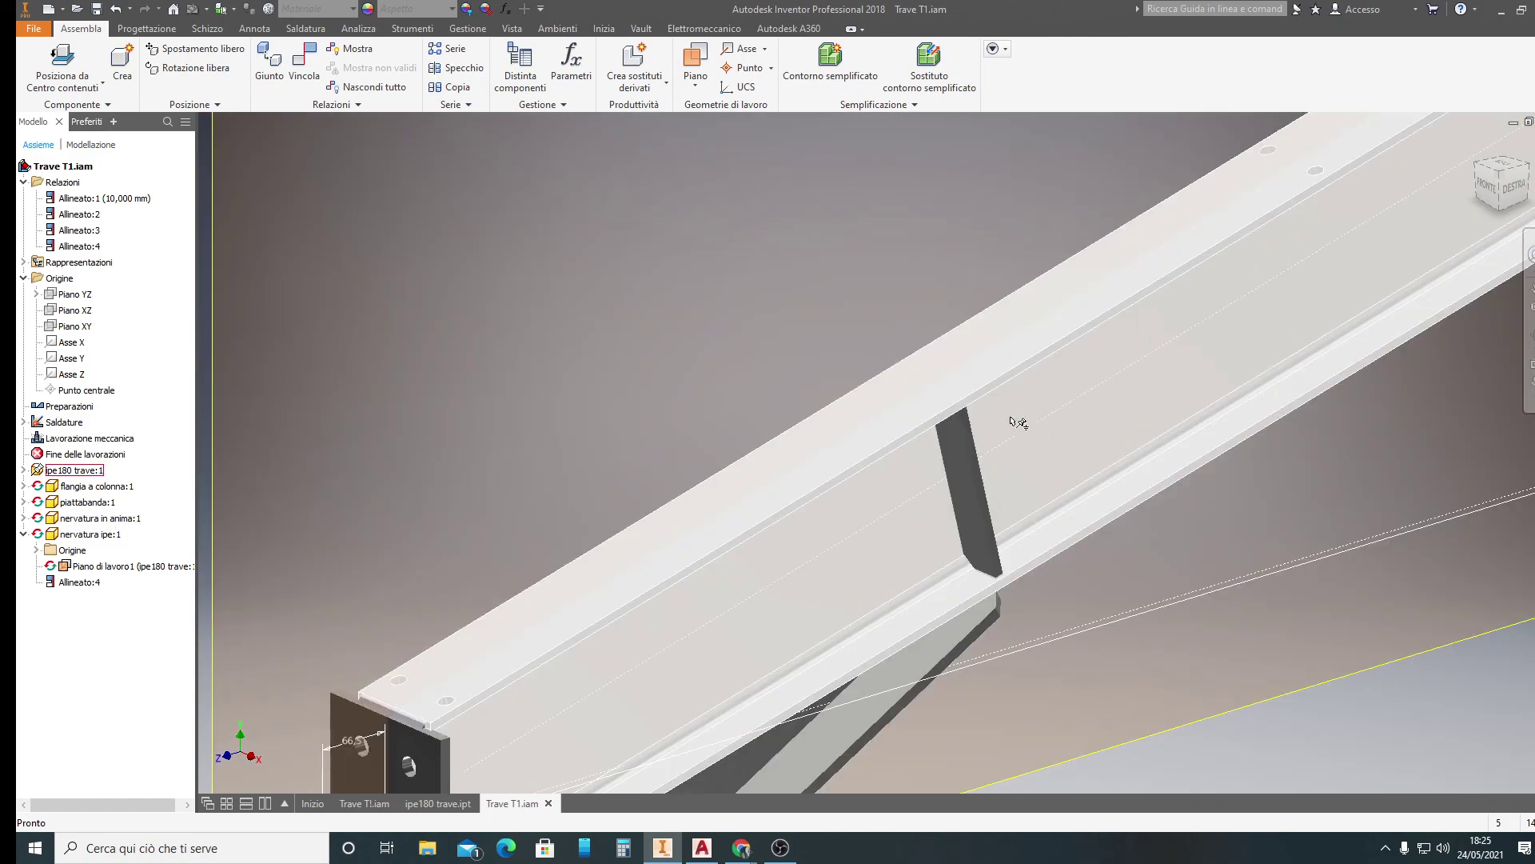
Start mirroring the rib component, then cancel the operation with Esc
{"action": "left_click", "coordinate": [460, 71]}
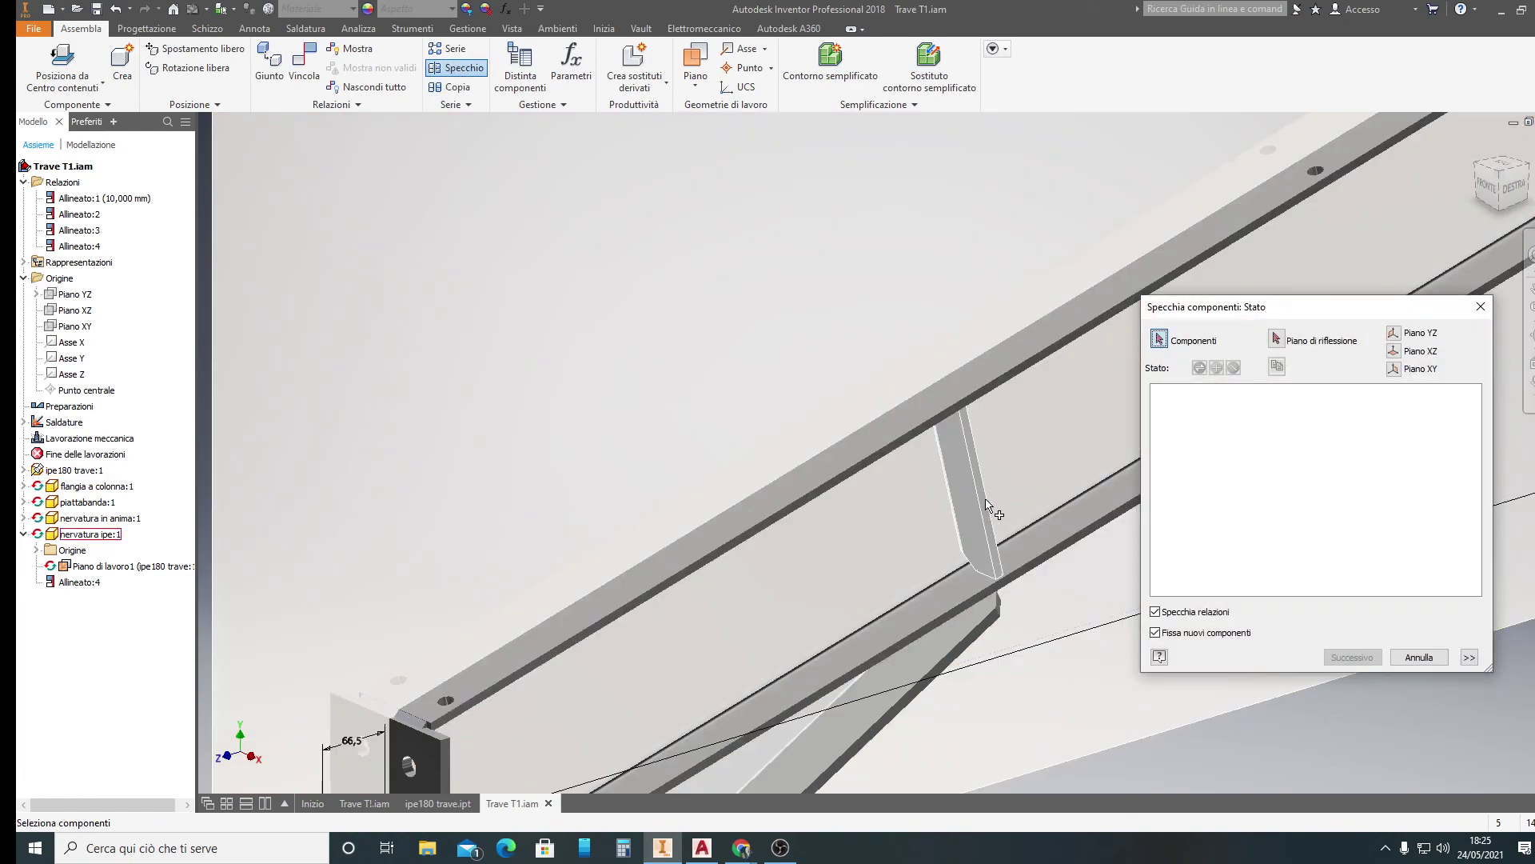
{"action": "left_click", "coordinate": [988, 503]}
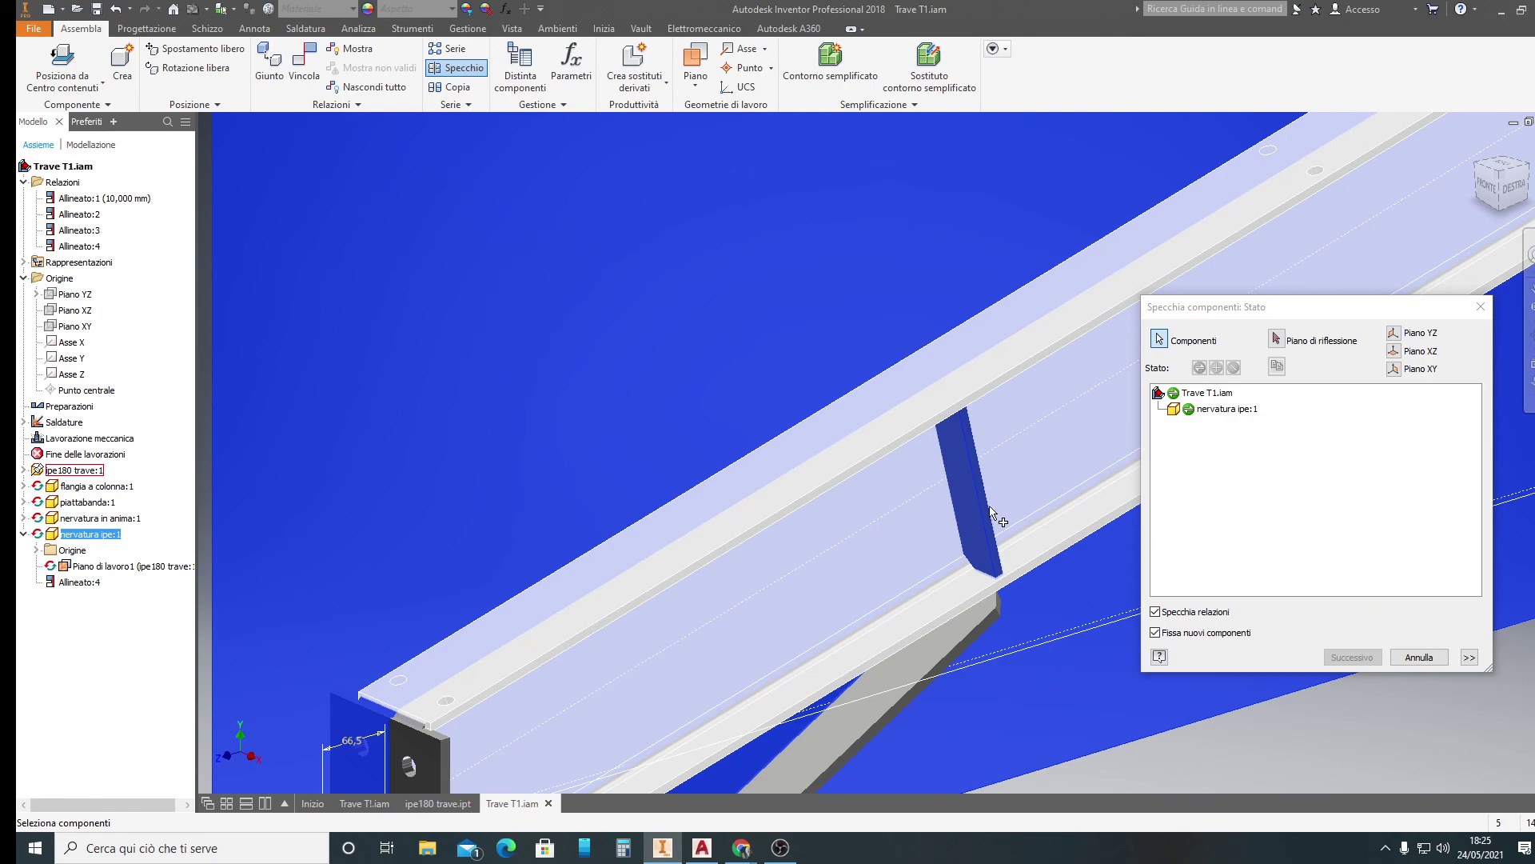
{"action": "key", "text": "Escape"}
Turn off the visibility of work plane Piano di lavoro1
{"action": "scroll", "coordinate": [838, 347], "scroll_direction": "up", "scroll_amount": 5}
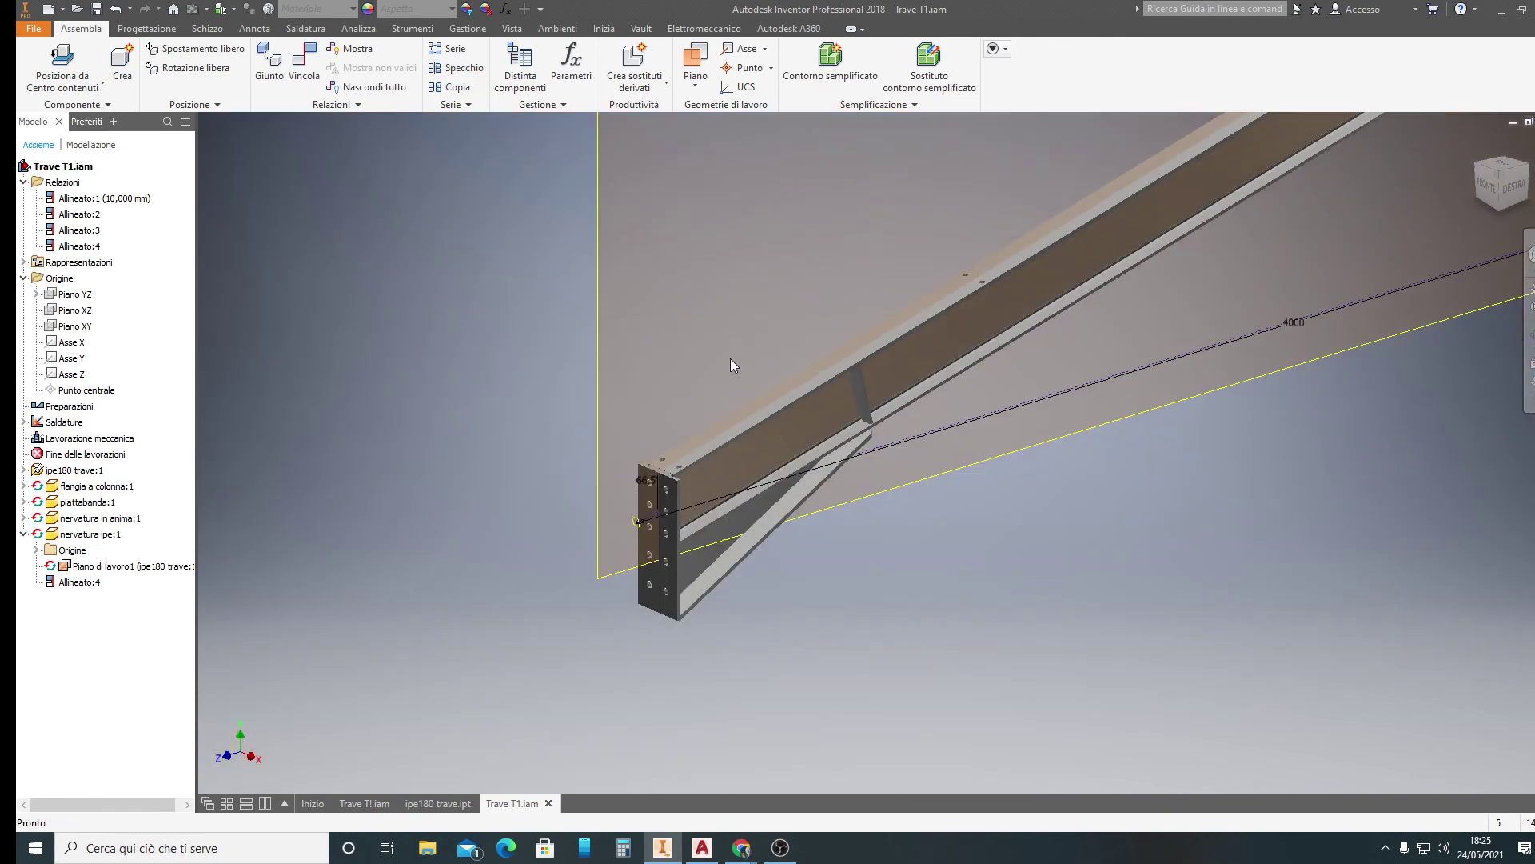
{"action": "right_click", "coordinate": [69, 569]}
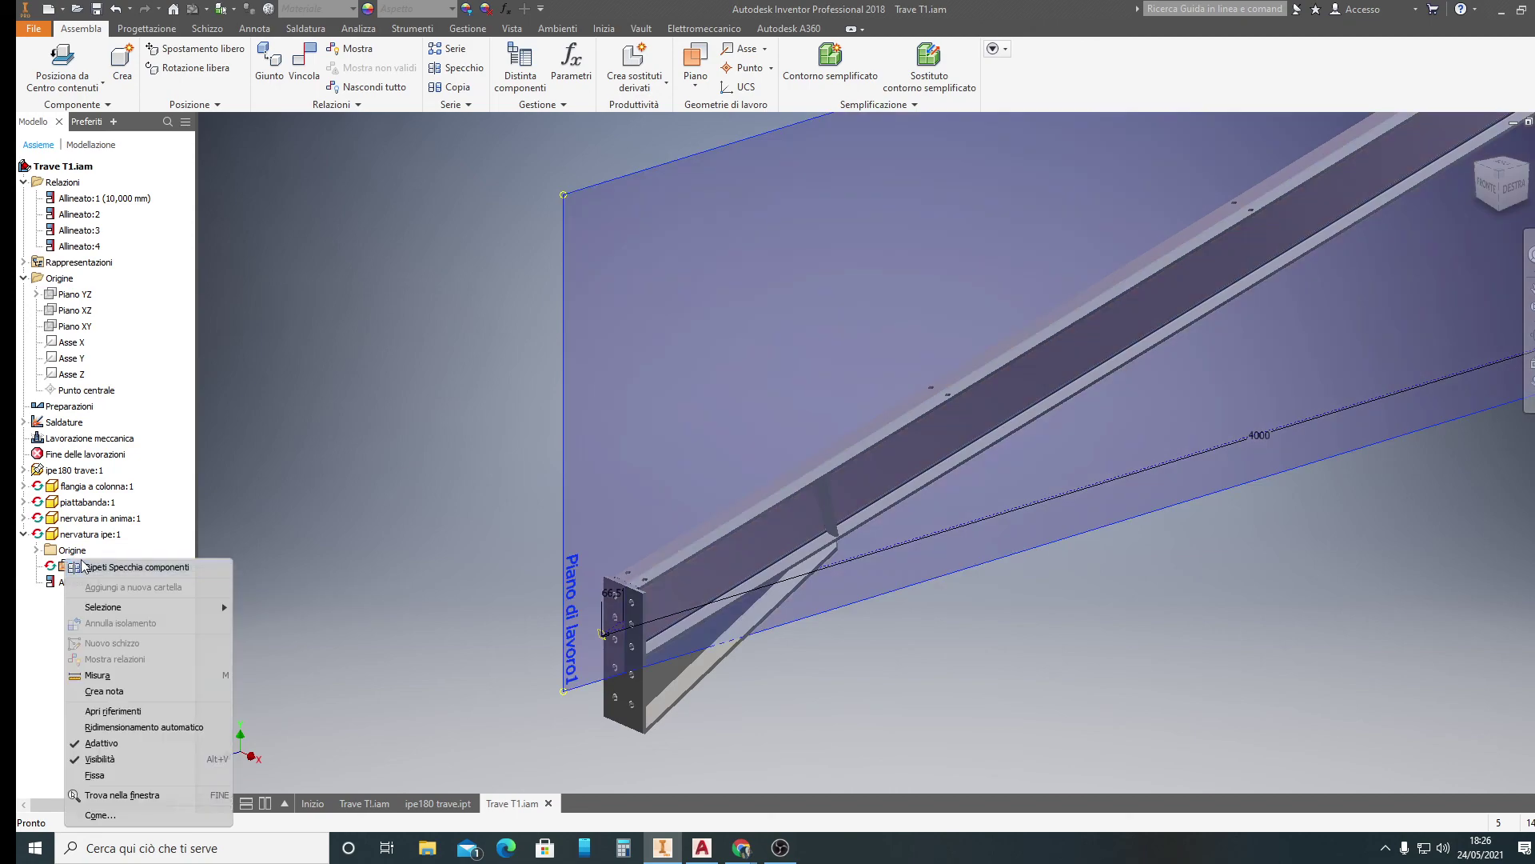
{"action": "left_click", "coordinate": [107, 761]}
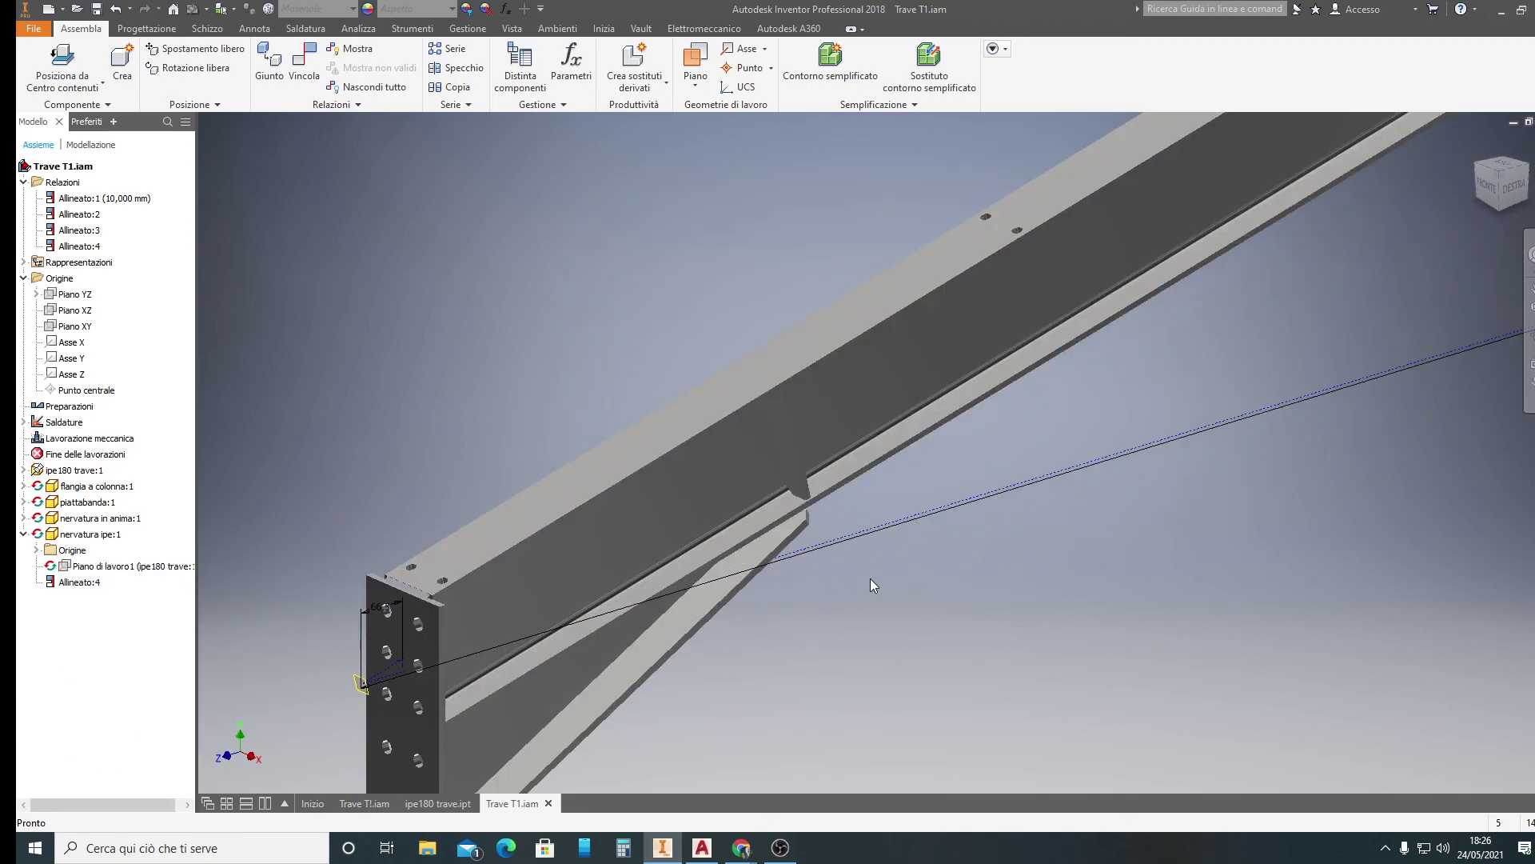
{"action": "scroll", "coordinate": [869, 576], "scroll_direction": "down", "scroll_amount": 3}
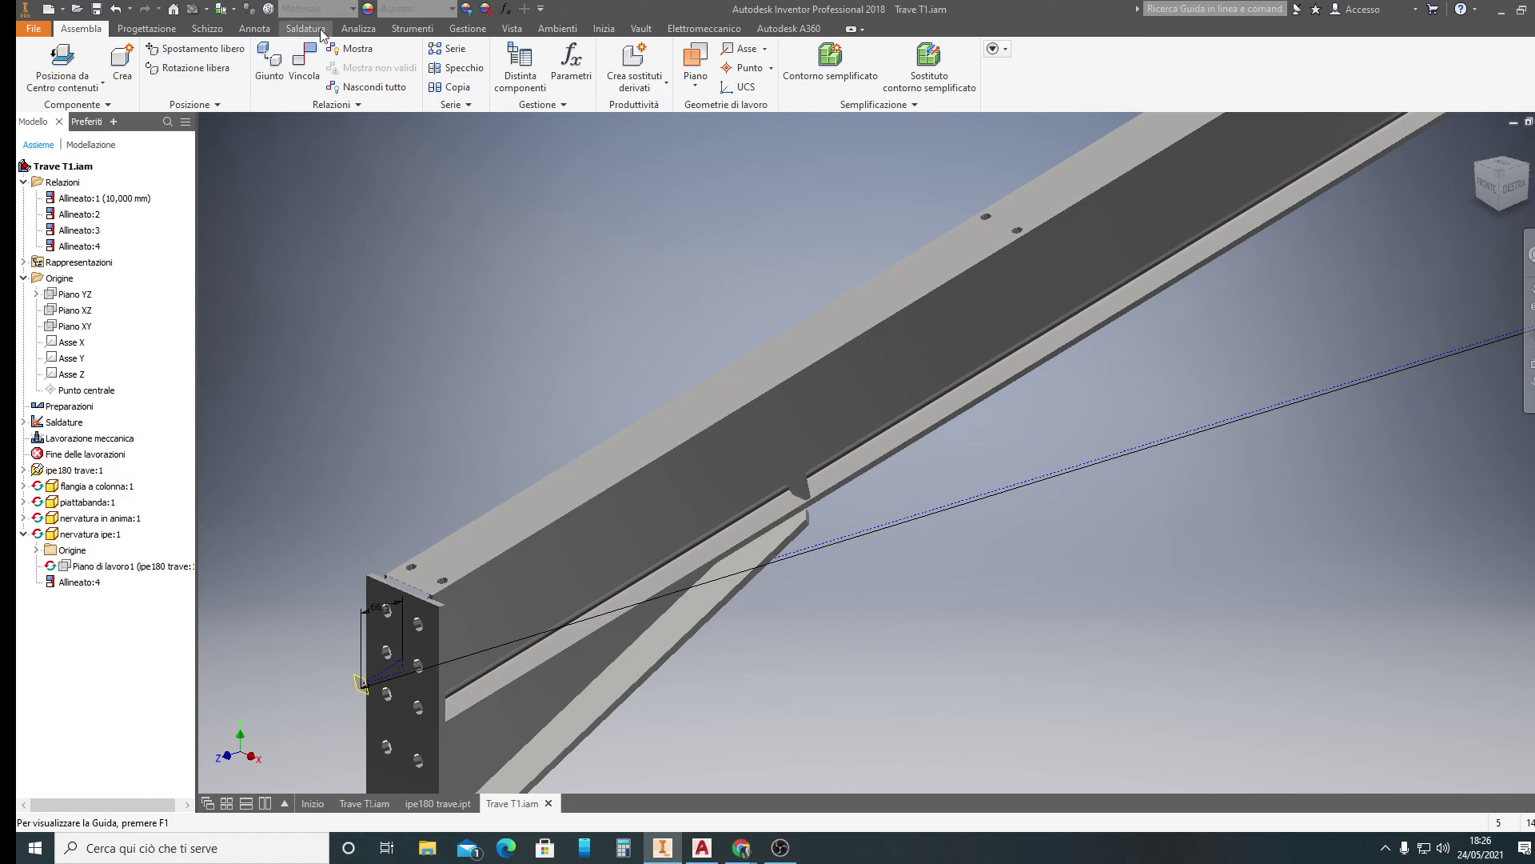
Set the assembly's visual style to Shaded with Edges
{"action": "left_click", "coordinate": [513, 28]}
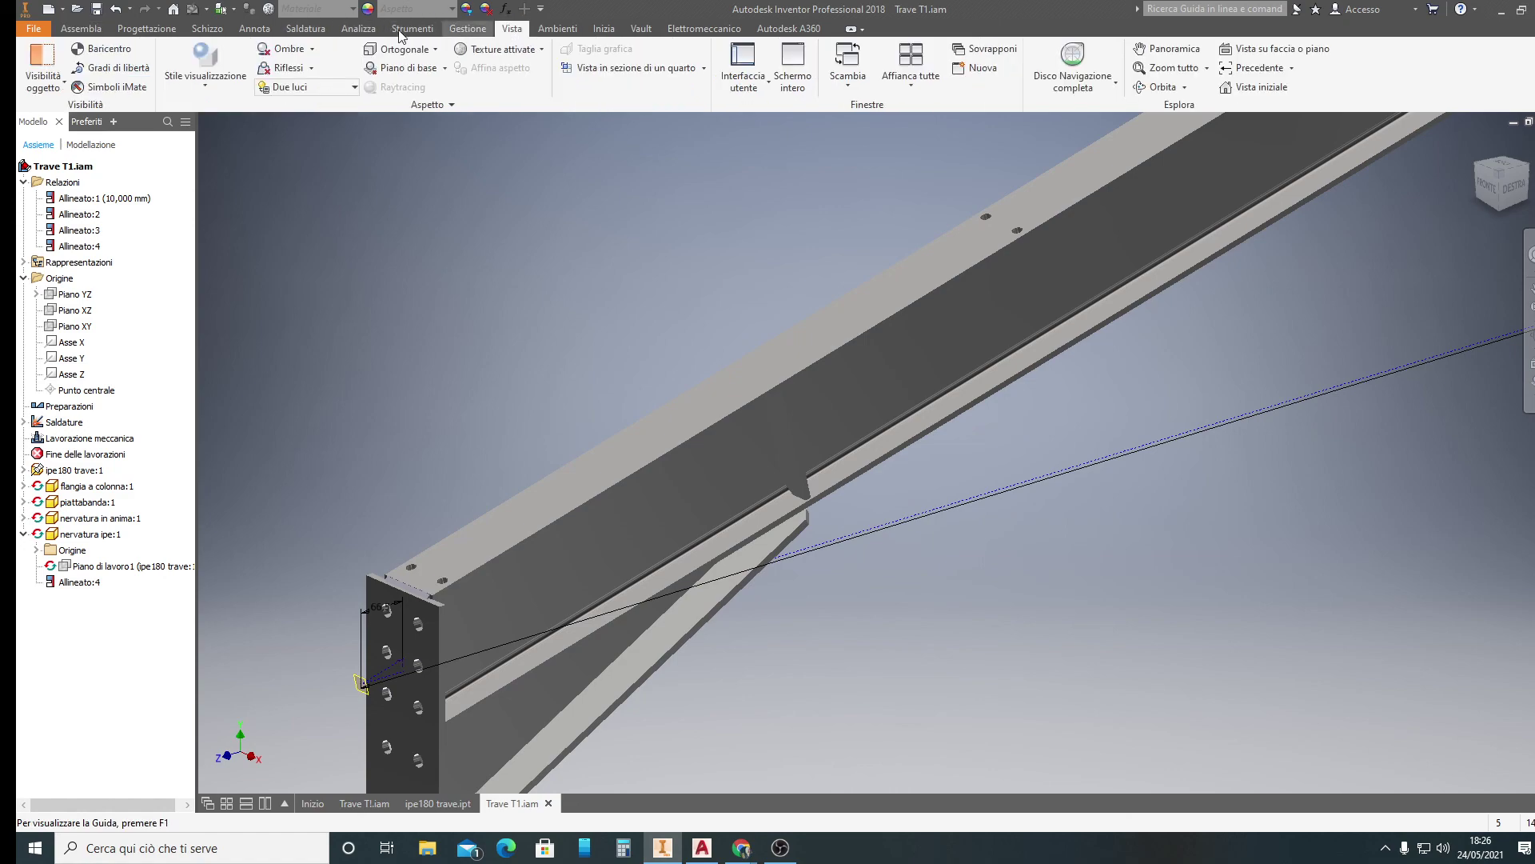
{"action": "left_click", "coordinate": [209, 83]}
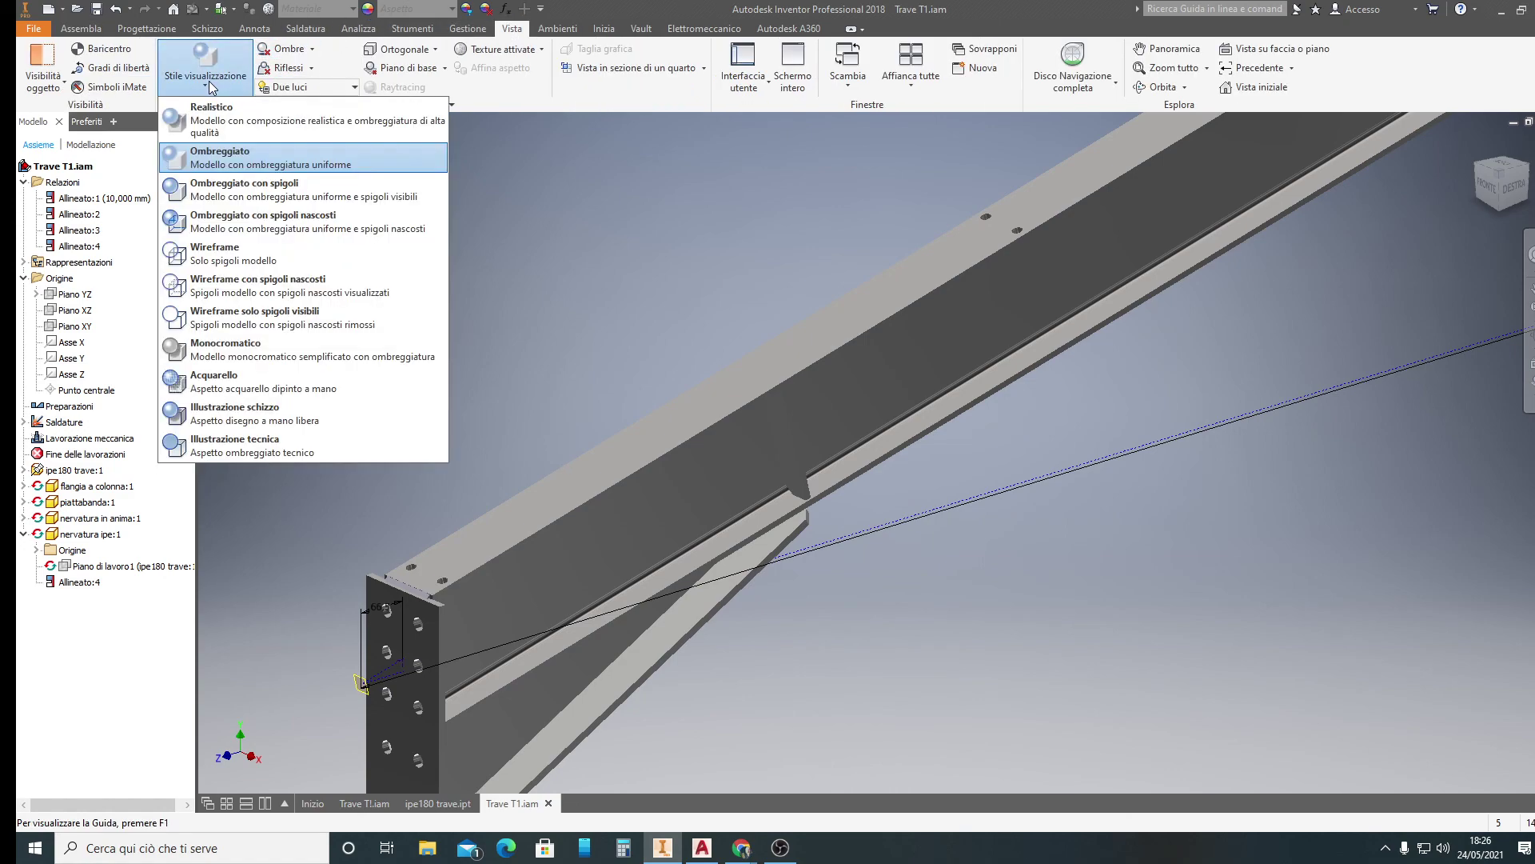
{"action": "left_click", "coordinate": [231, 199]}
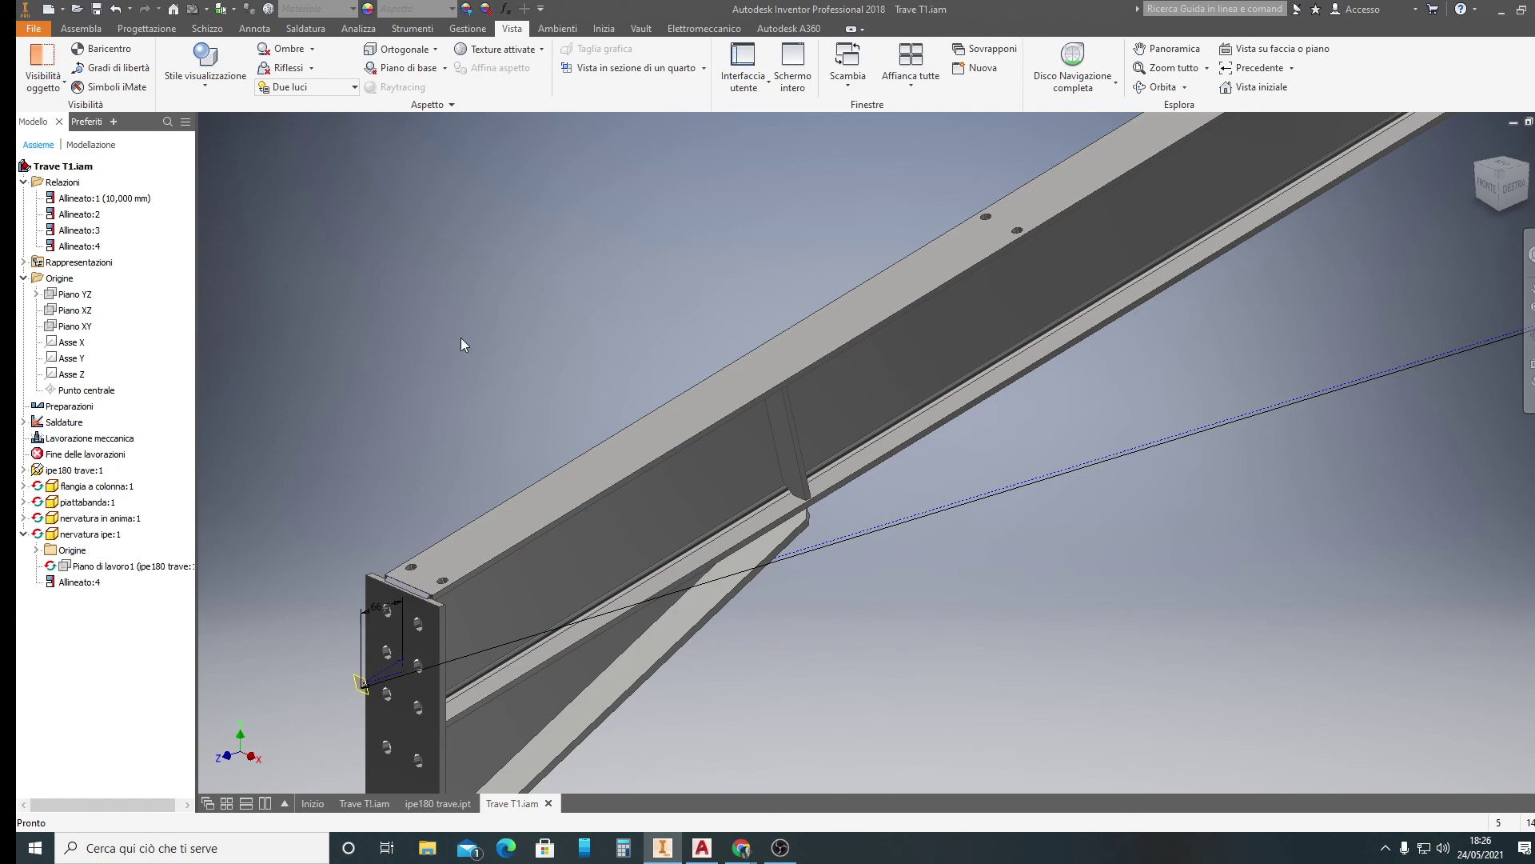
Reorient the beam using the ViewCube front view and the F6 Home view
{"action": "scroll", "coordinate": [839, 552], "scroll_direction": "up", "scroll_amount": 3}
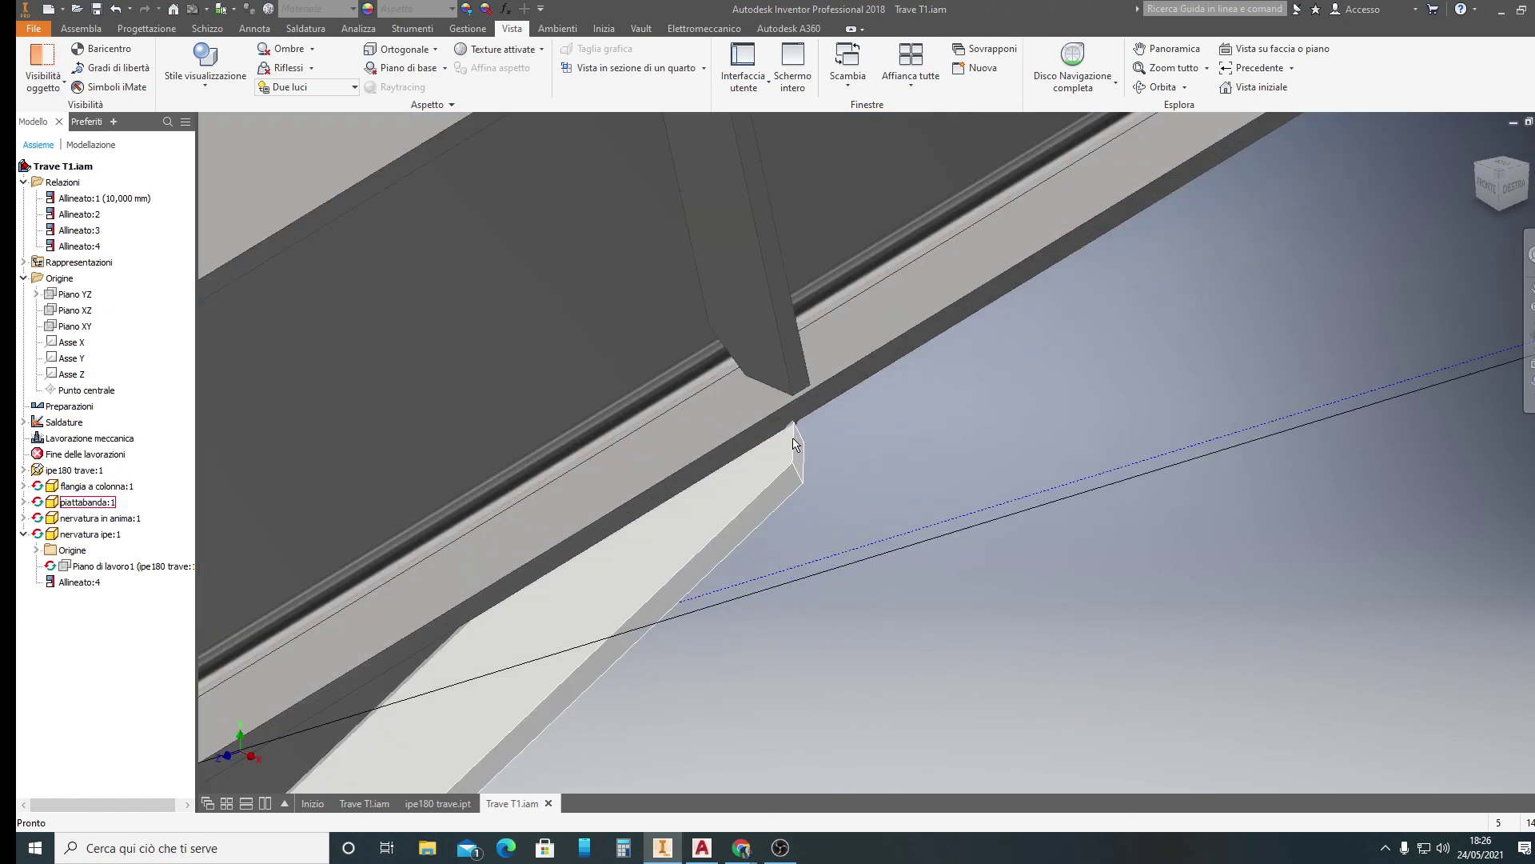
{"action": "scroll", "coordinate": [794, 442], "scroll_direction": "down", "scroll_amount": 1}
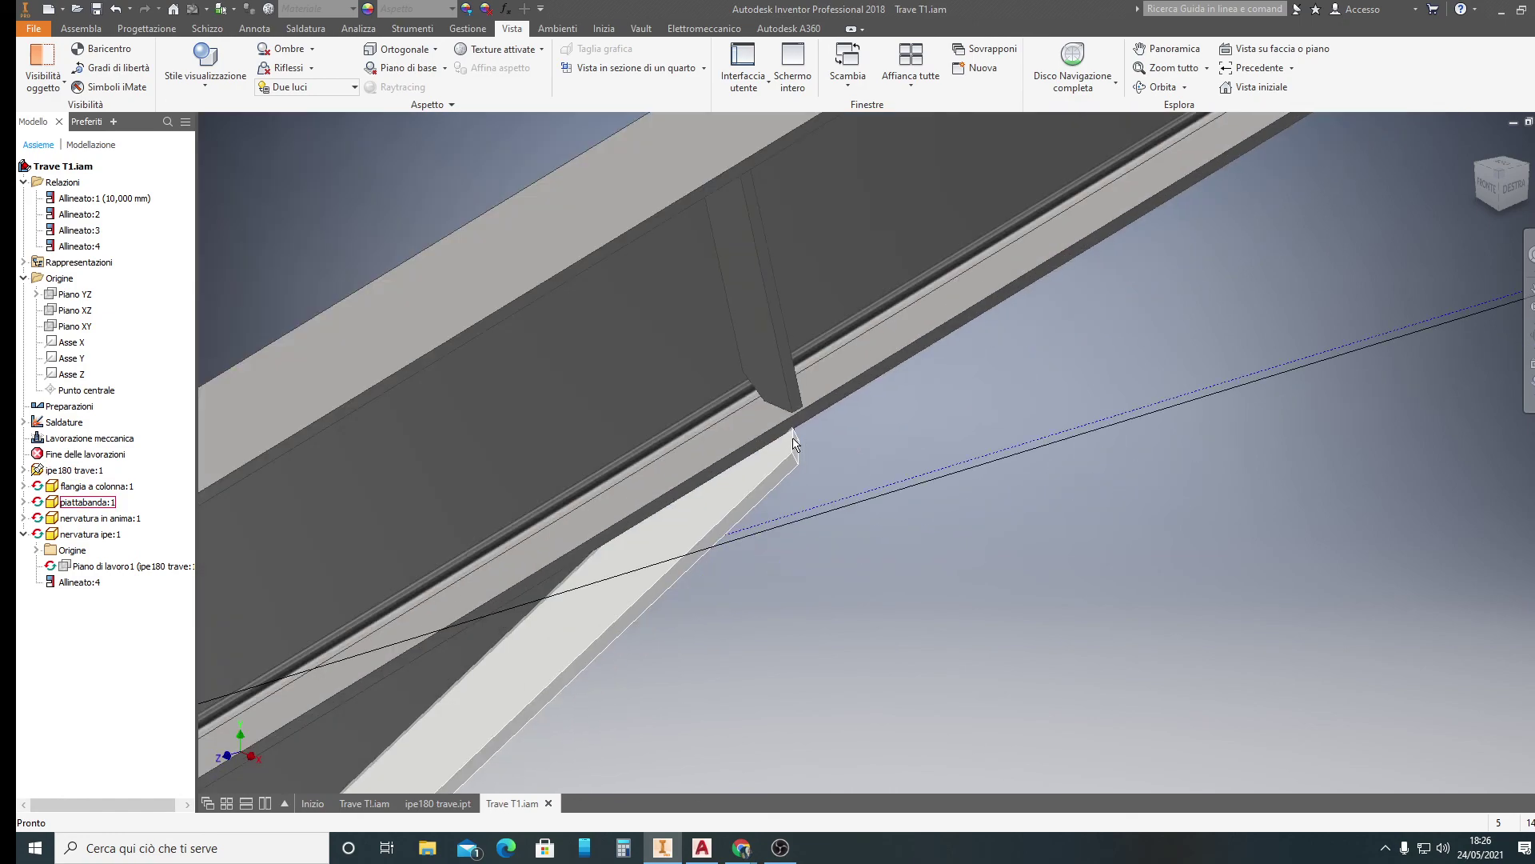
{"action": "left_click", "coordinate": [1481, 172]}
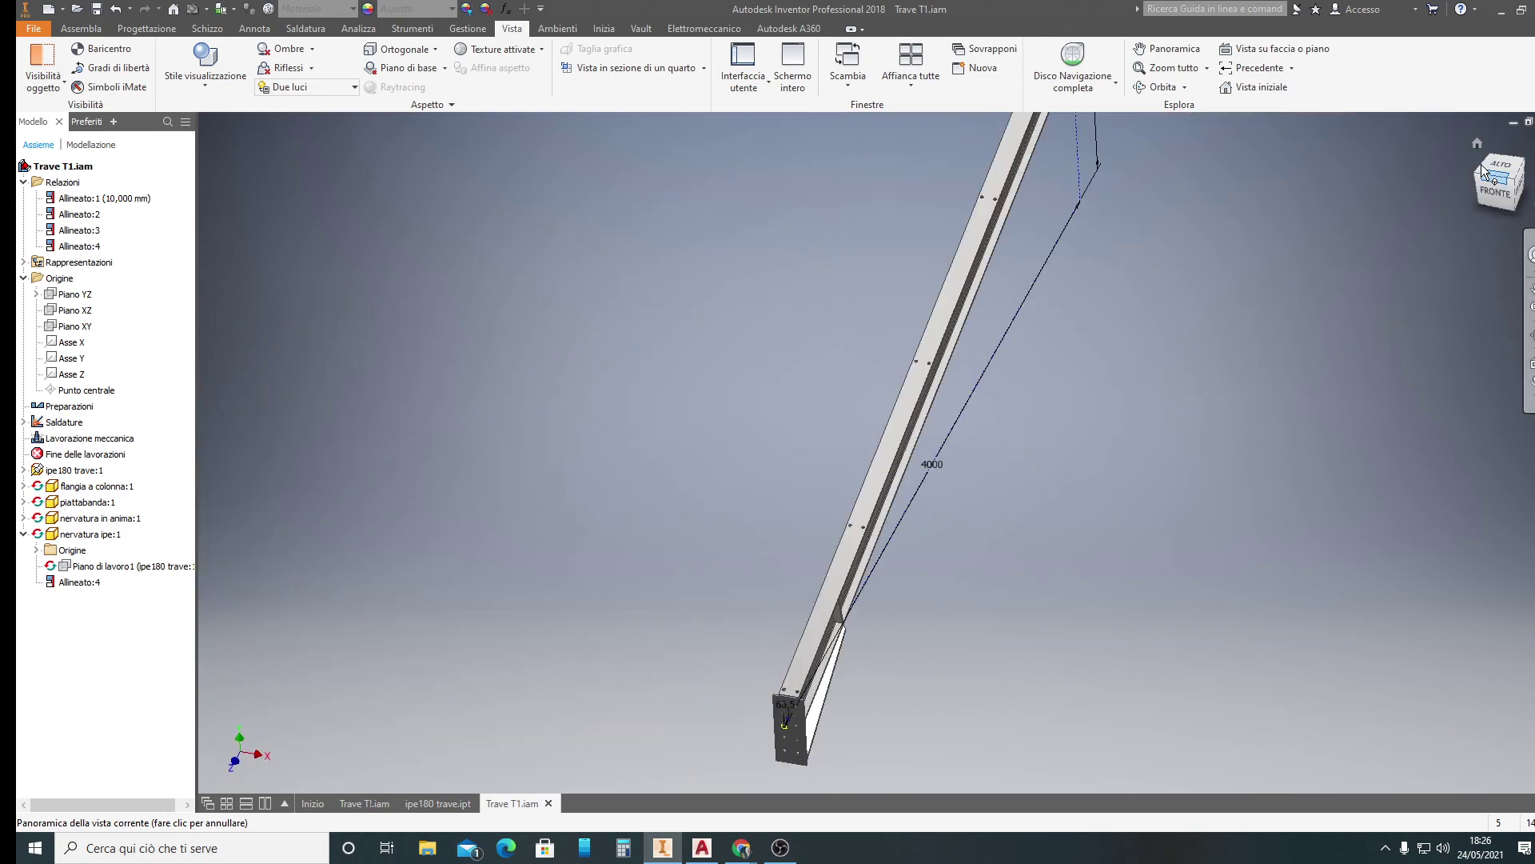
{"action": "key", "text": "F6"}
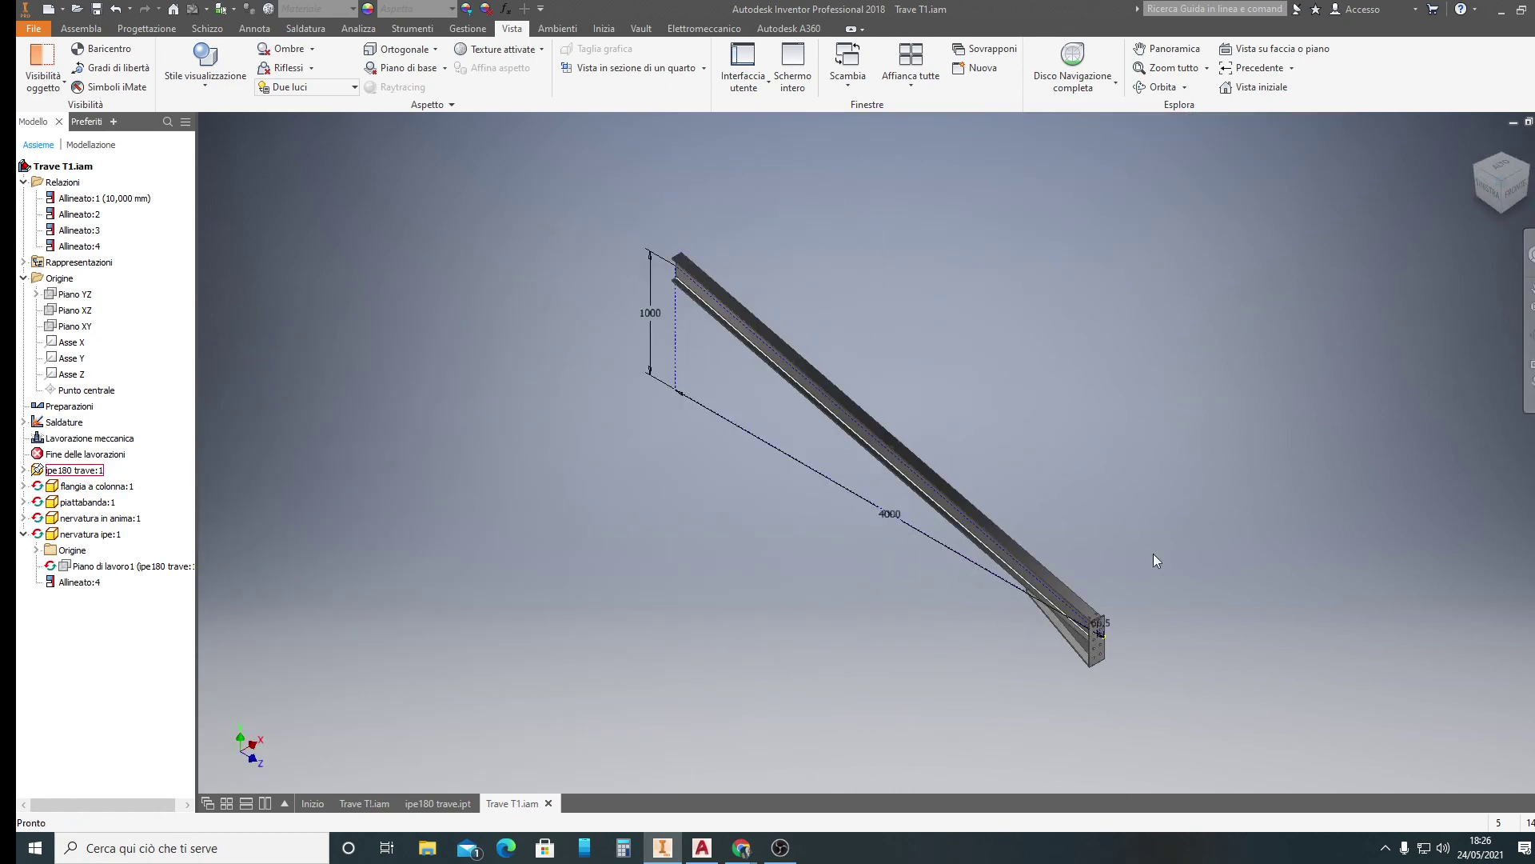
{"action": "left_click", "coordinate": [1511, 189]}
{"action": "key", "text": "F6"}
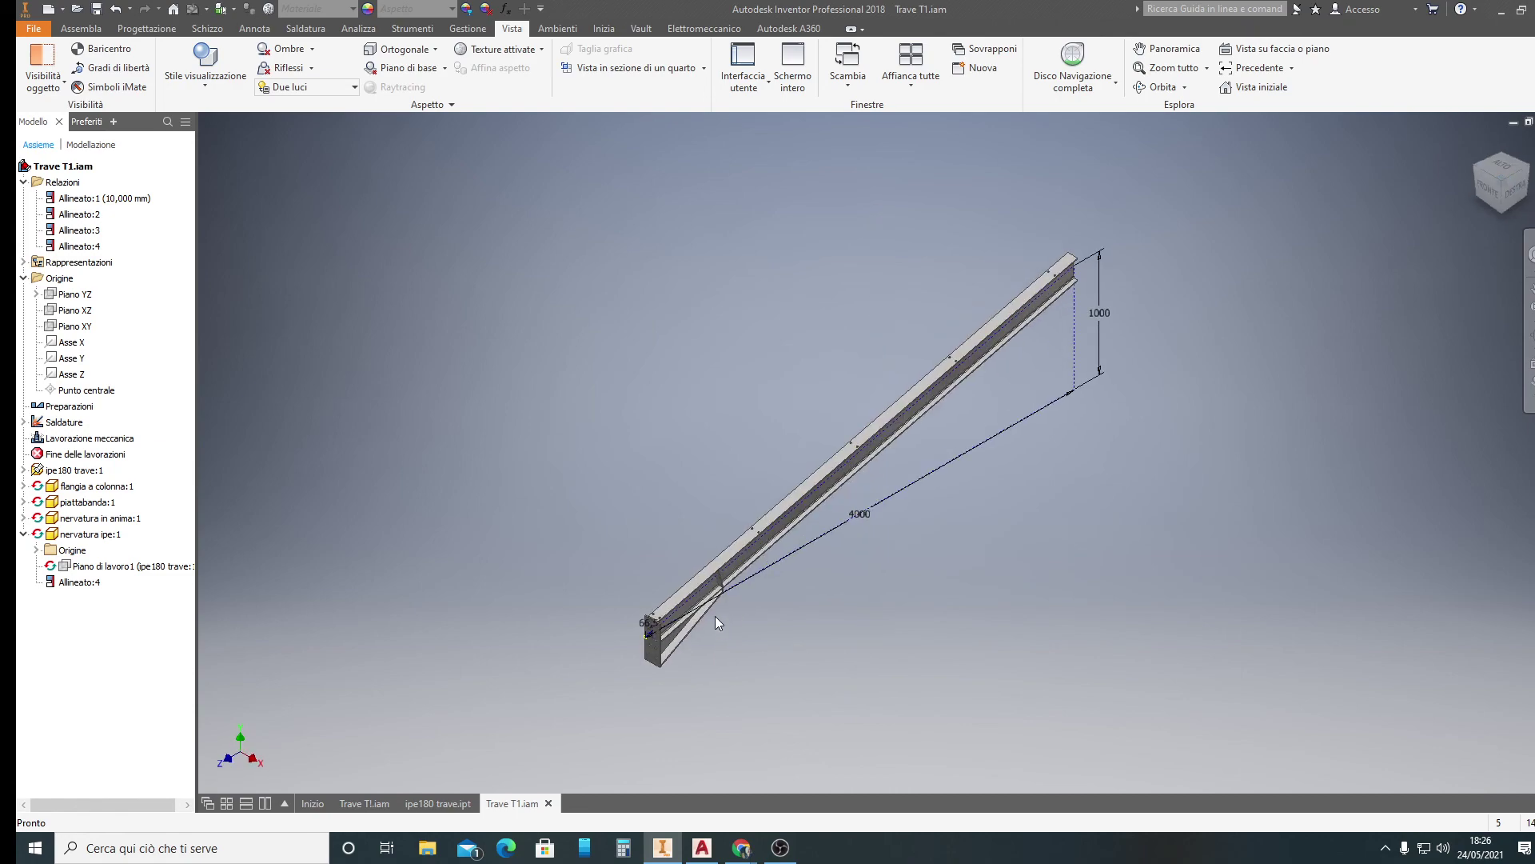
{"action": "scroll", "coordinate": [696, 607], "scroll_direction": "up", "scroll_amount": 5}
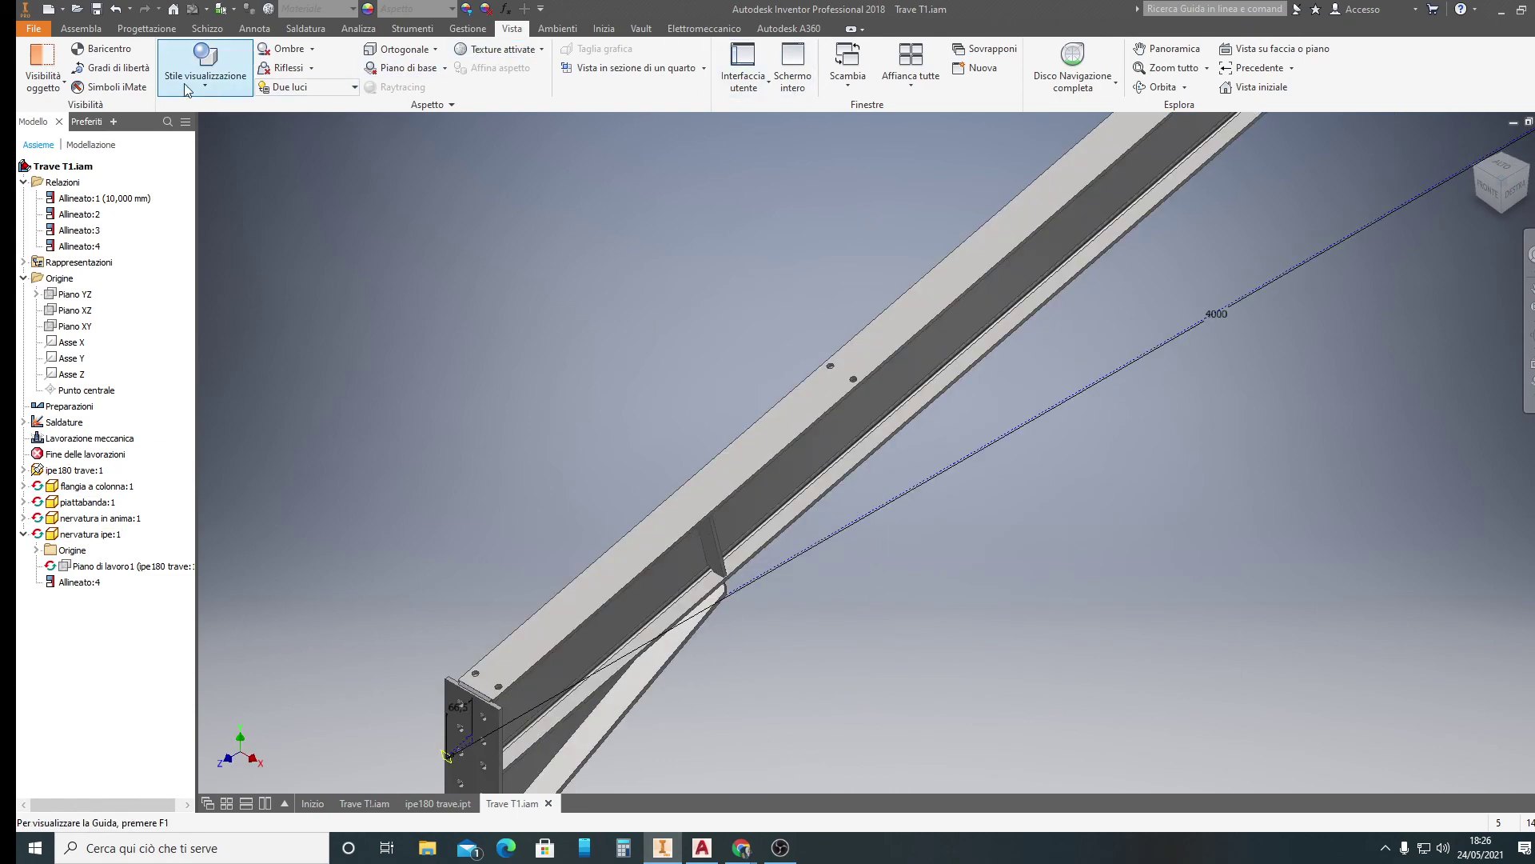
Mirror rib nervatura ipe:1 across Piano YZ, creating nervatura ipe1:1 as nervatura ipe1.ipt
{"action": "left_click", "coordinate": [82, 30]}
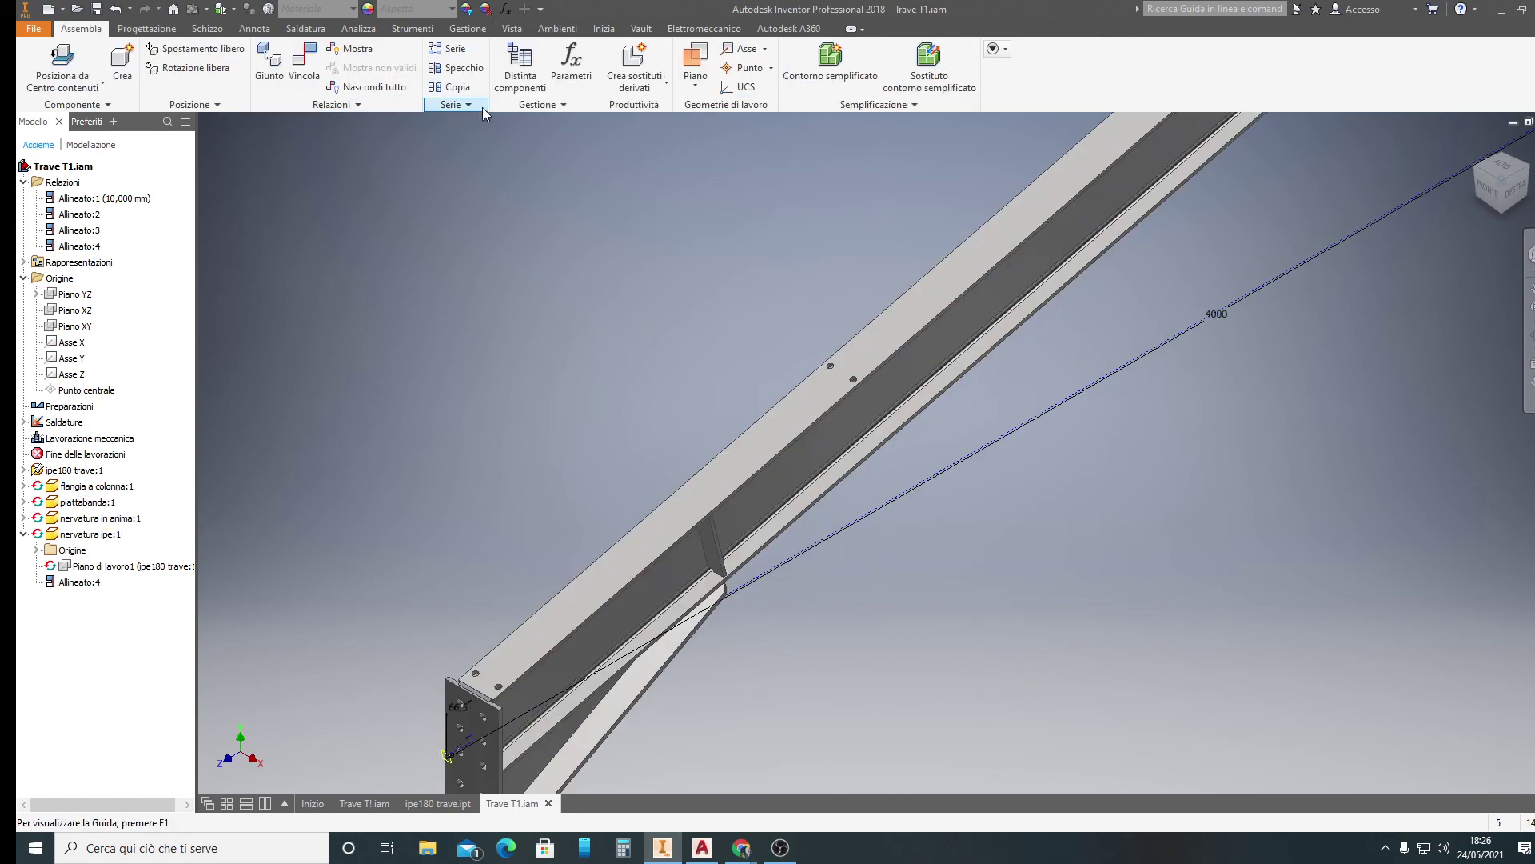
{"action": "left_click", "coordinate": [454, 70]}
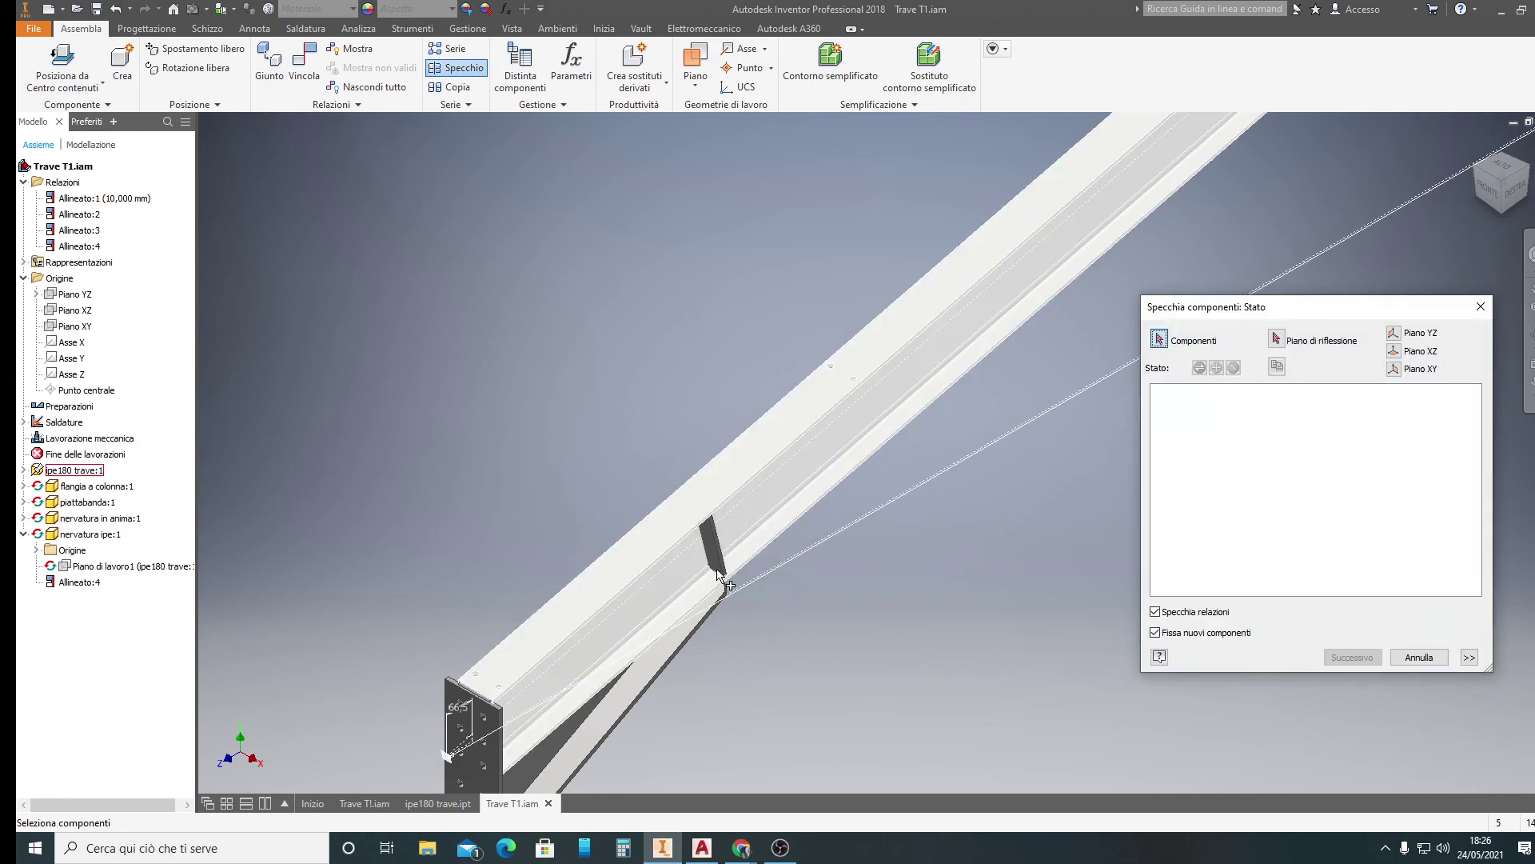
{"action": "left_click", "coordinate": [716, 552]}
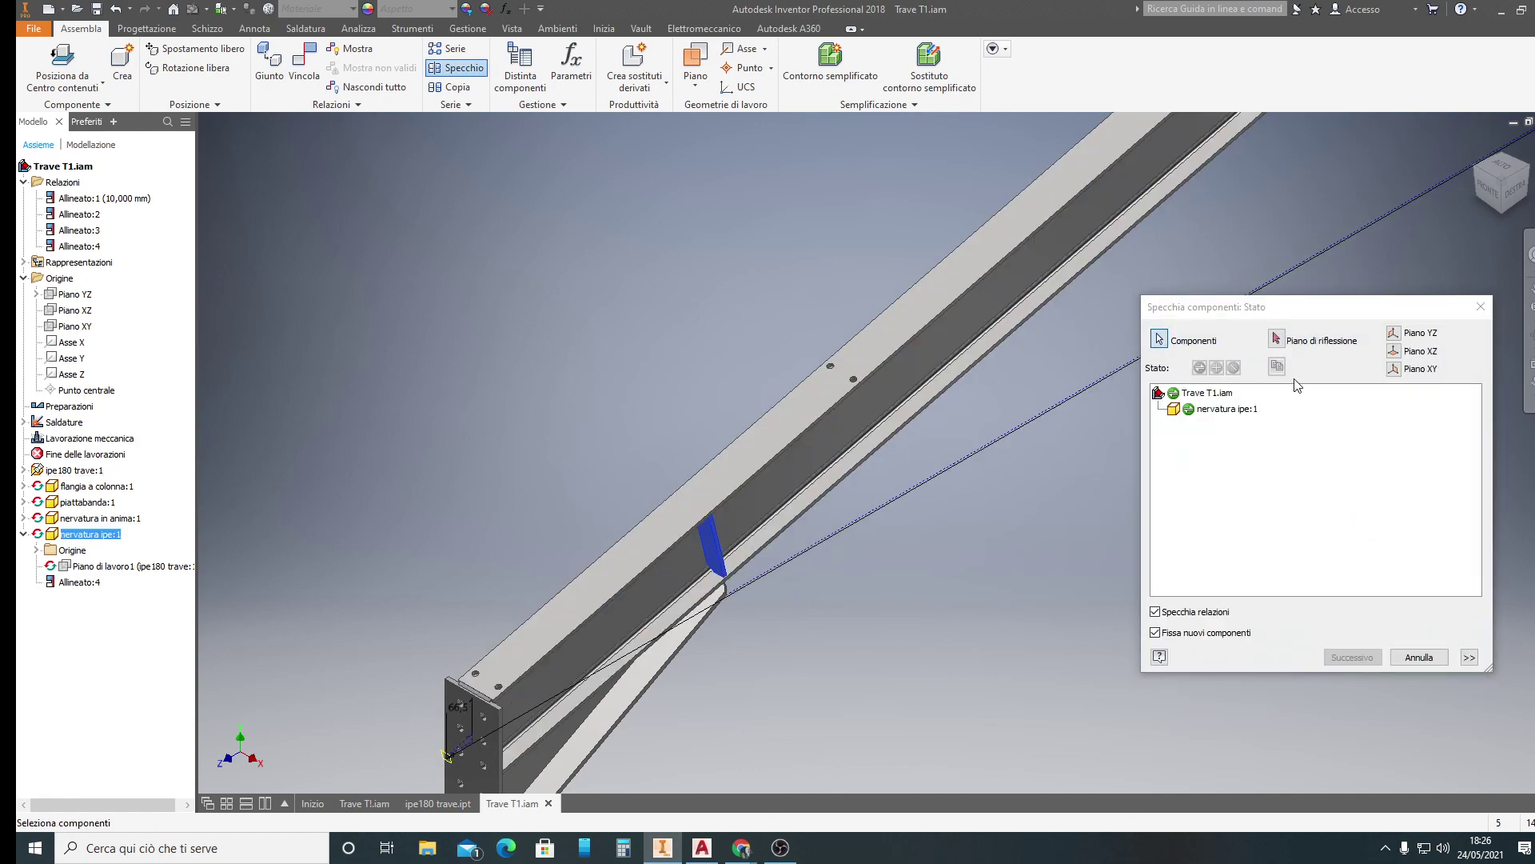
{"action": "left_click", "coordinate": [1277, 339]}
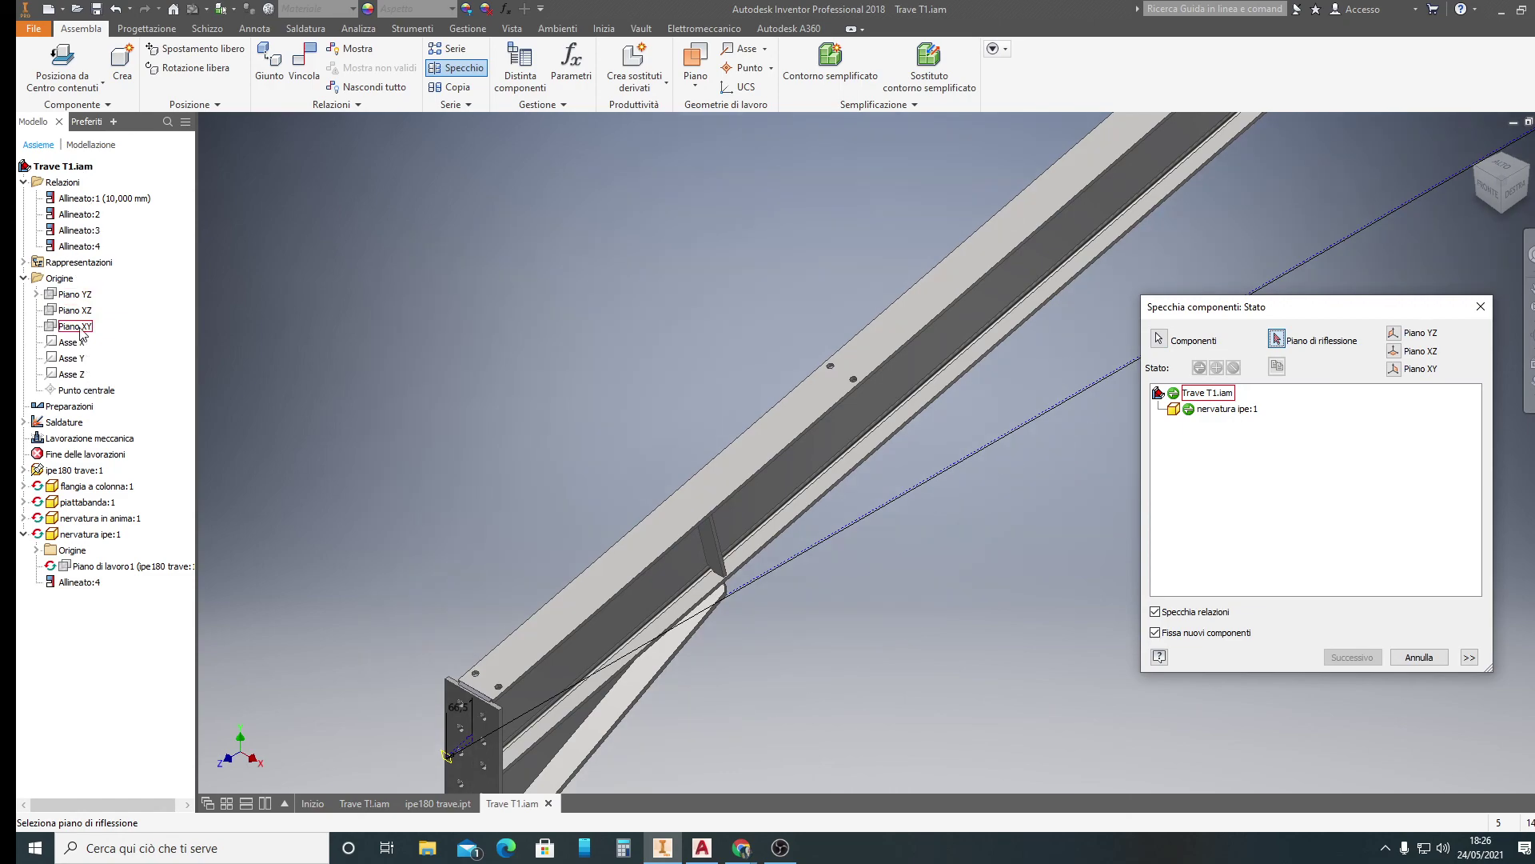
{"action": "left_click", "coordinate": [77, 295]}
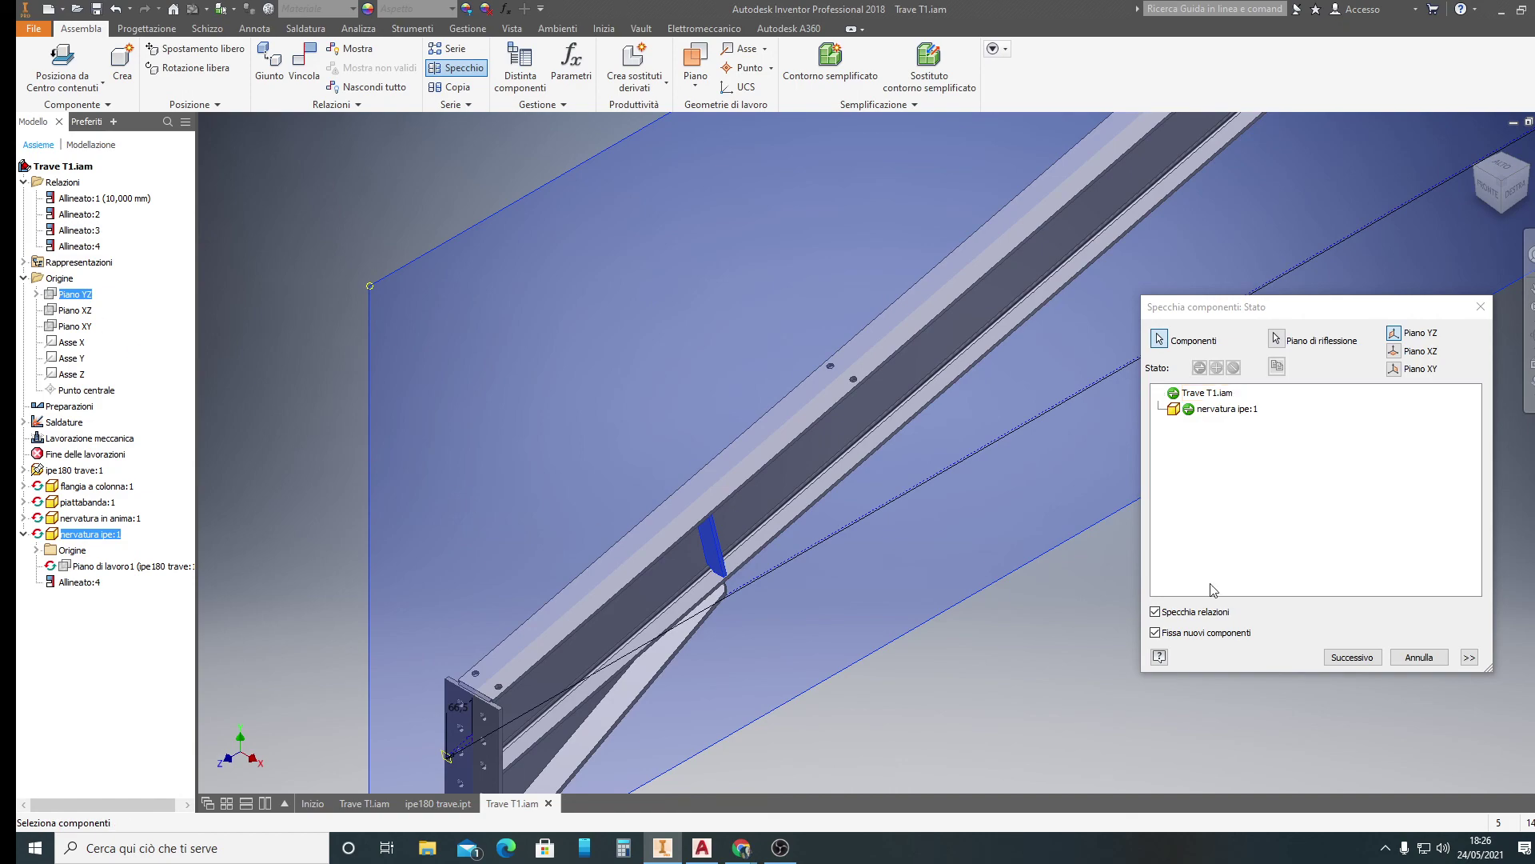
{"action": "left_click", "coordinate": [1351, 657]}
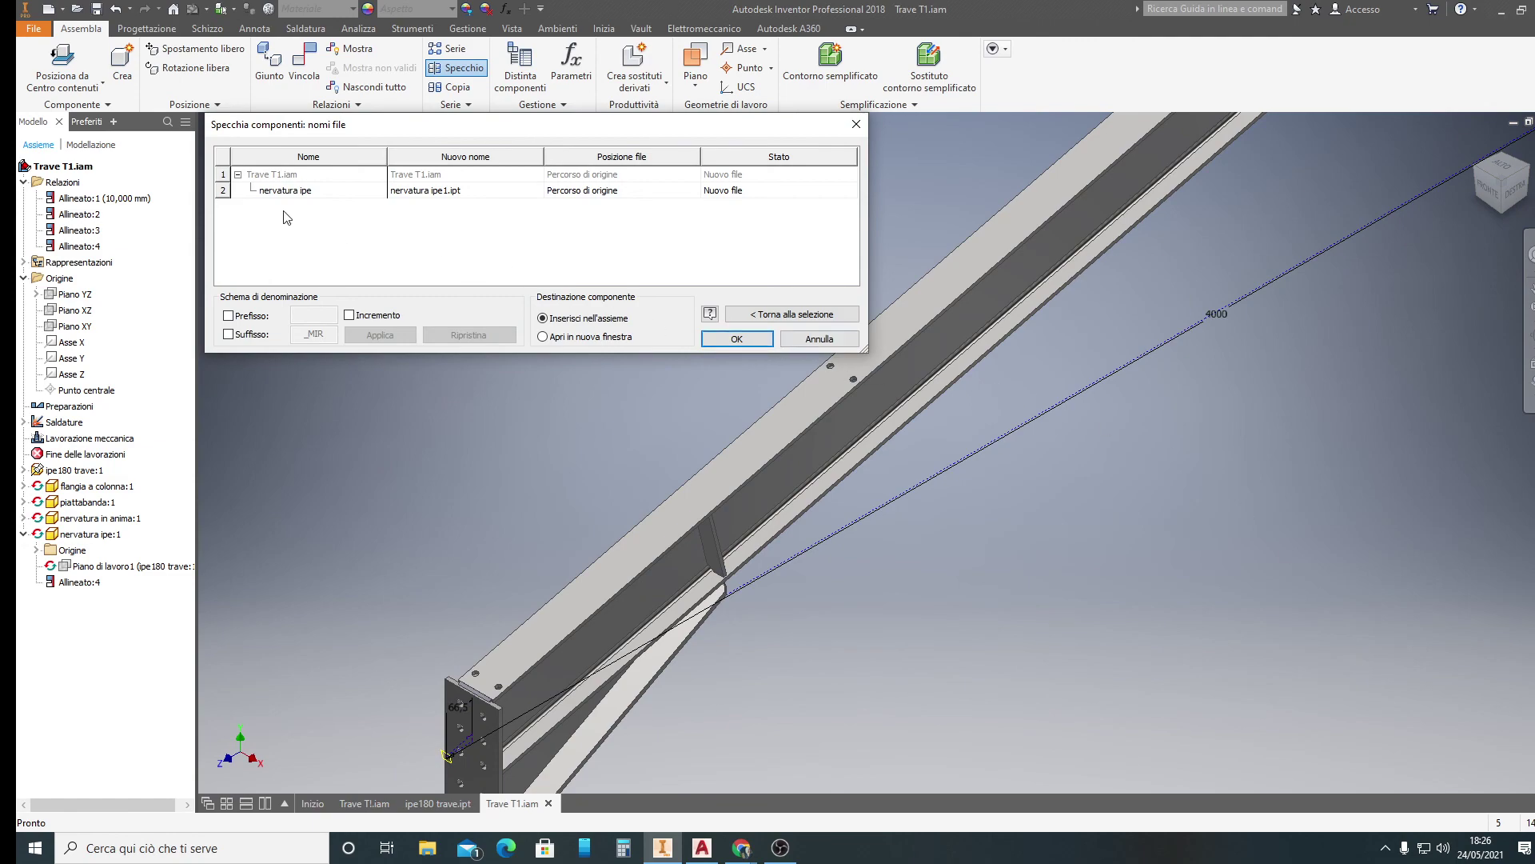
{"action": "left_click", "coordinate": [765, 342]}
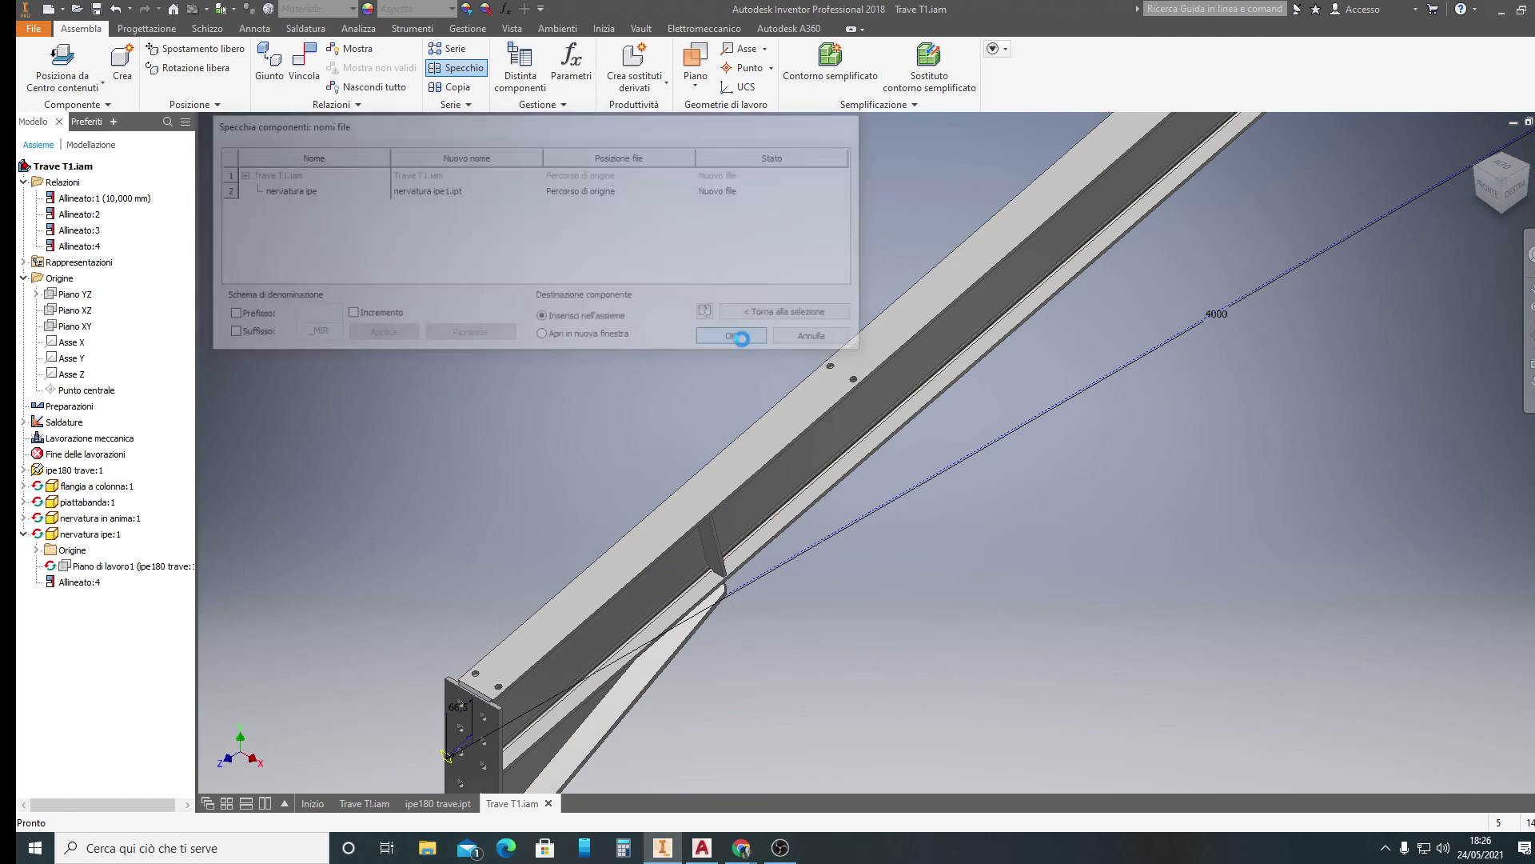
{"action": "left_click", "coordinate": [1477, 167]}
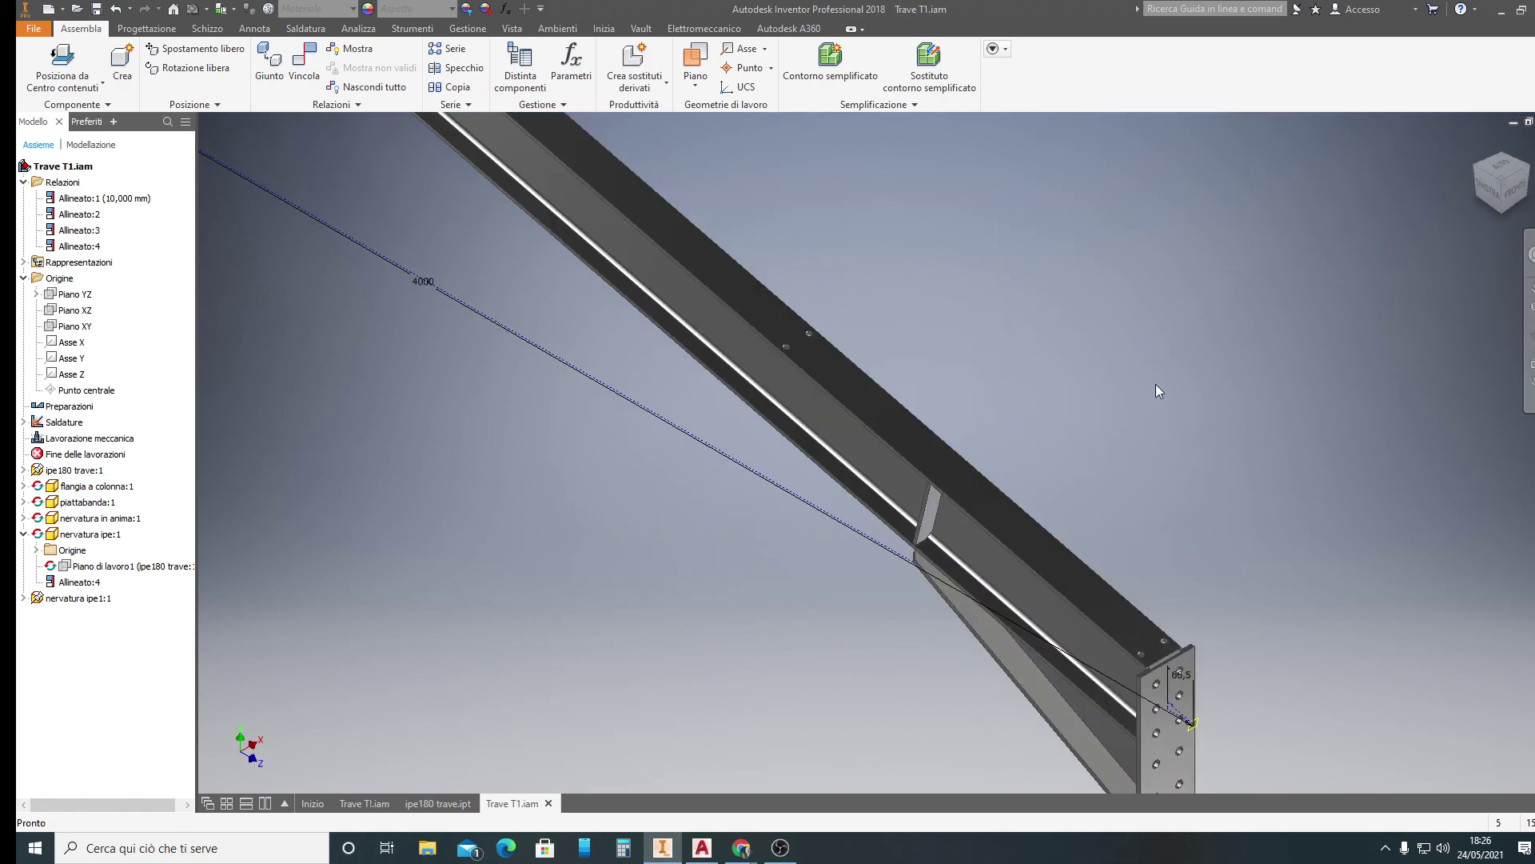
{"action": "scroll", "coordinate": [1159, 383], "scroll_direction": "down", "scroll_amount": 1}
{"action": "mouse_move", "coordinate": [1159, 384]}
{"action": "middle_mouse_down"}
{"action": "mouse_move", "coordinate": [1124, 338]}
{"action": "mouse_move", "coordinate": [1091, 338]}
{"action": "middle_mouse_up"}
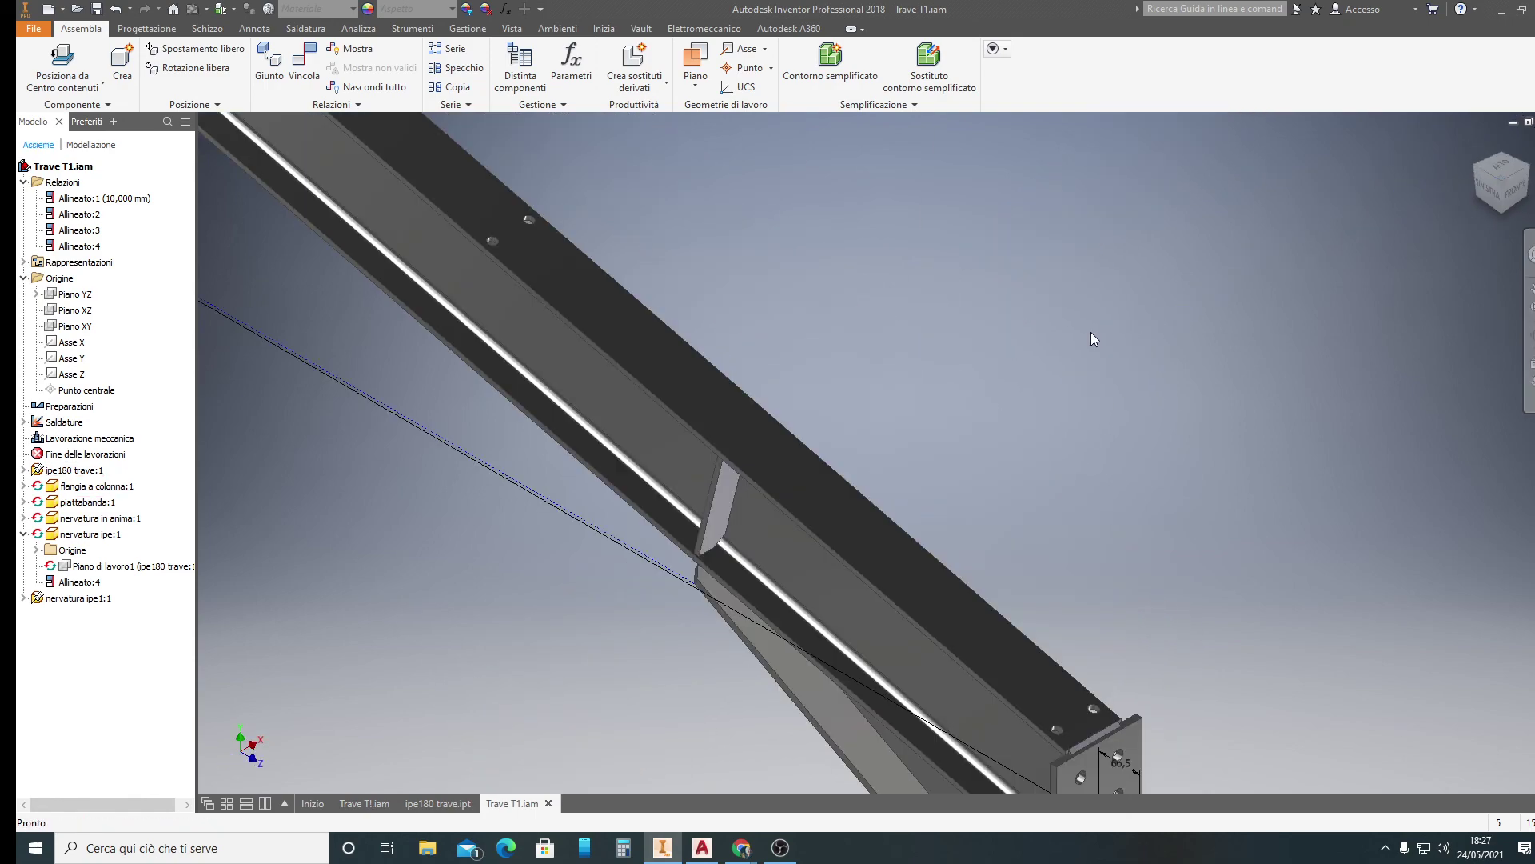
{"action": "scroll", "coordinate": [1090, 338], "scroll_direction": "up", "scroll_amount": 1}
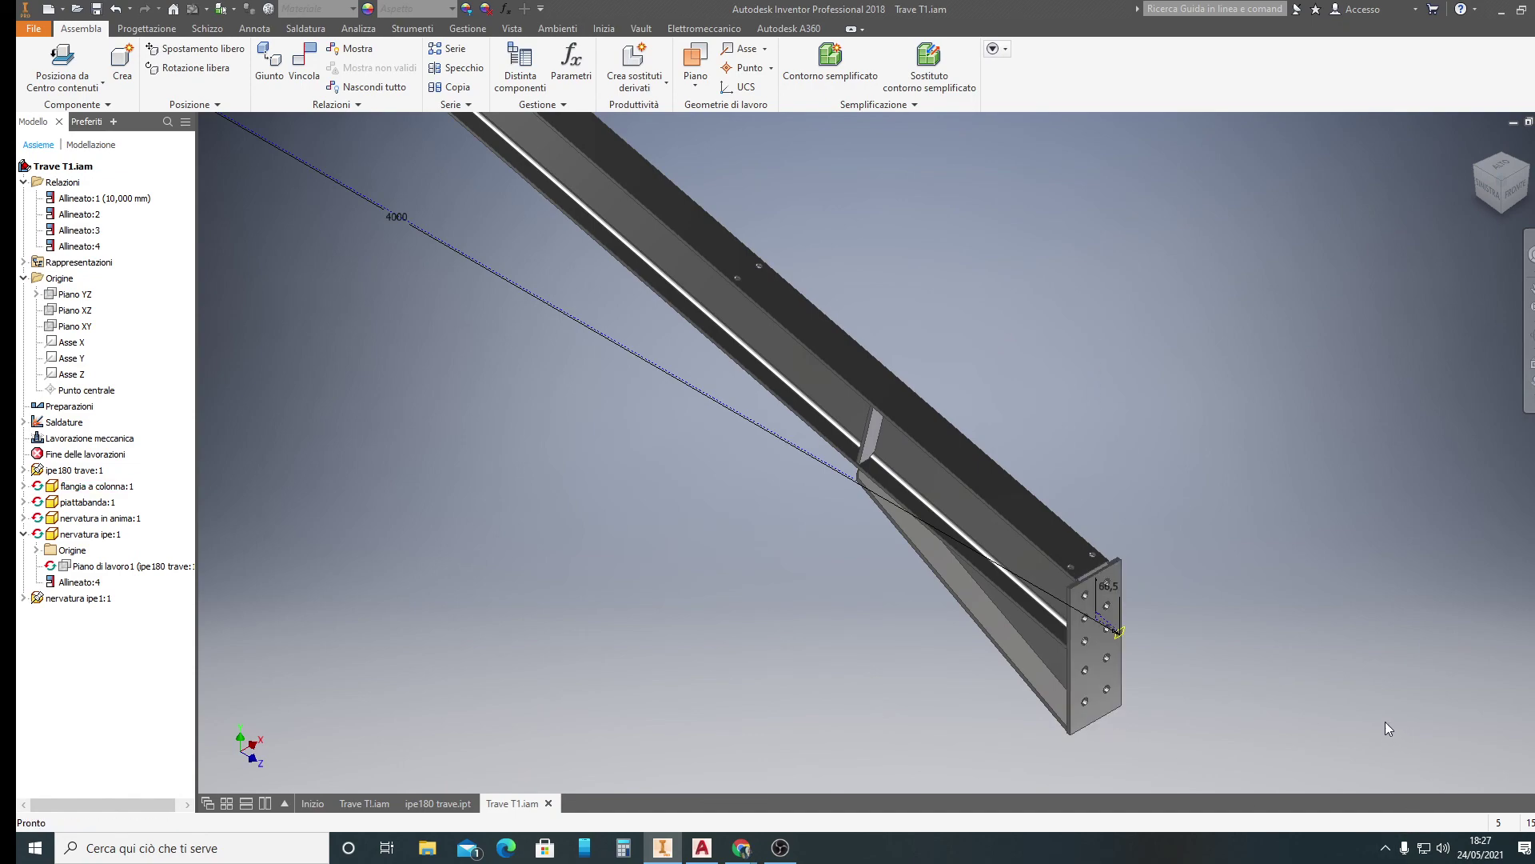
{"action": "left_click", "coordinate": [1385, 847]}
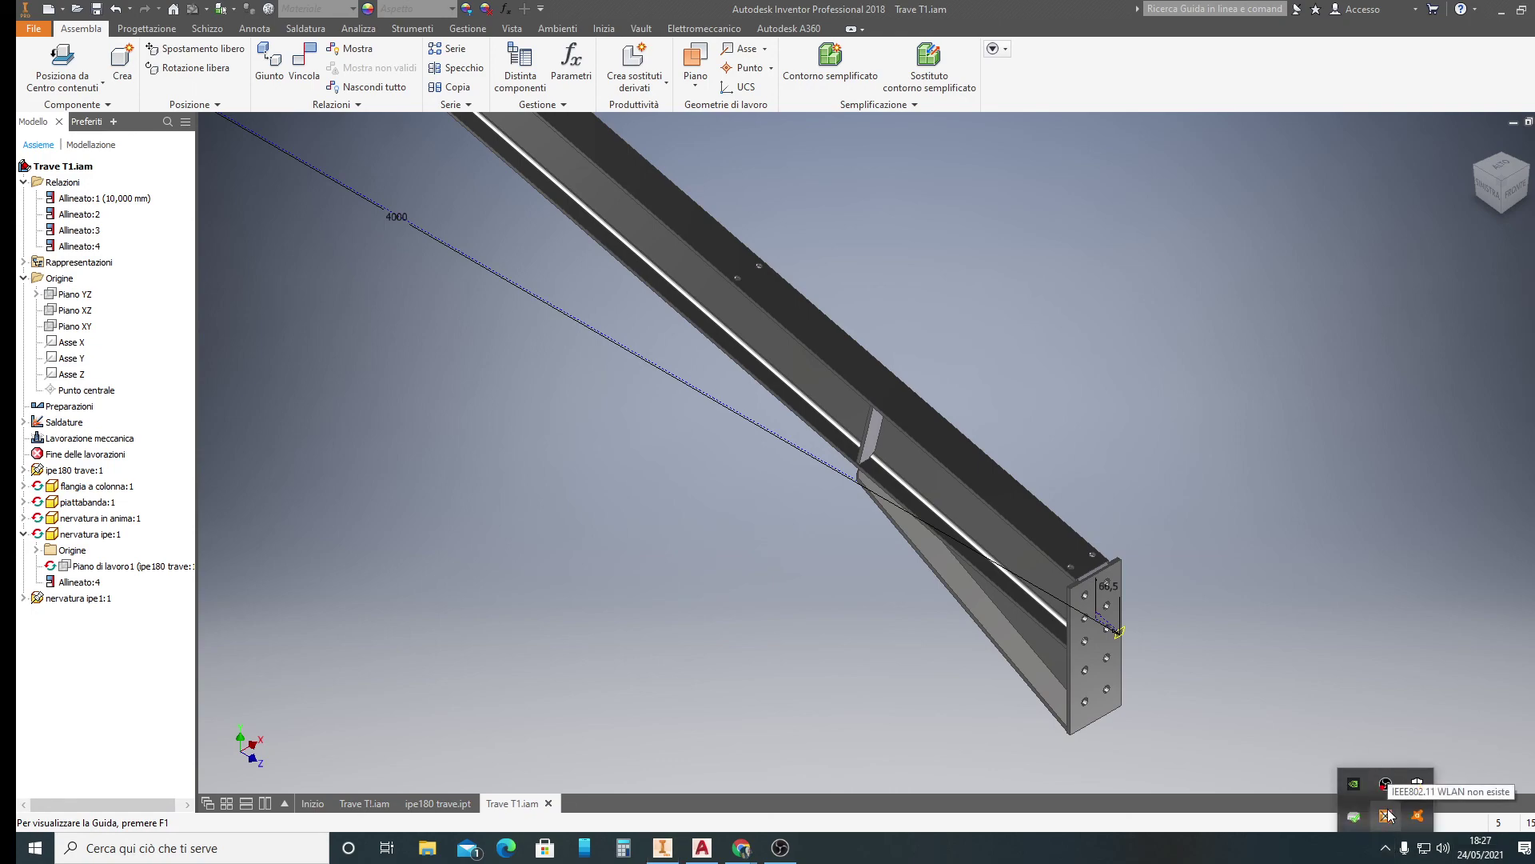